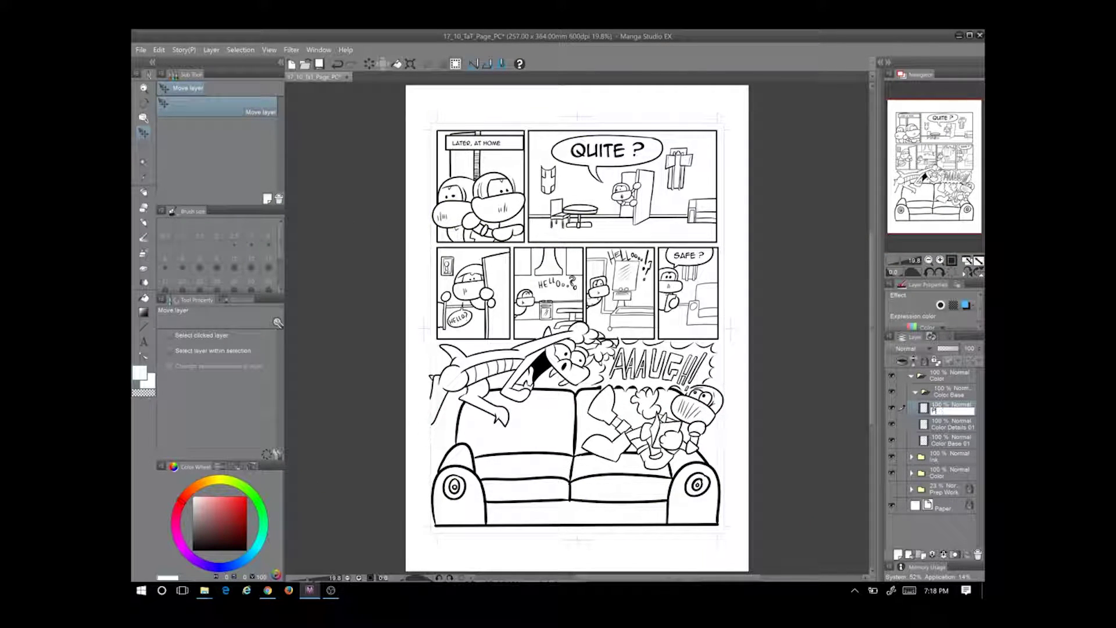
# Create a layer folder named Color Details and place it above the Color Base folder
pyautogui.moveTo(948, 424); pyautogui.dragTo(963, 381)
pyautogui.click(920, 555)
pyautogui.write('Col')
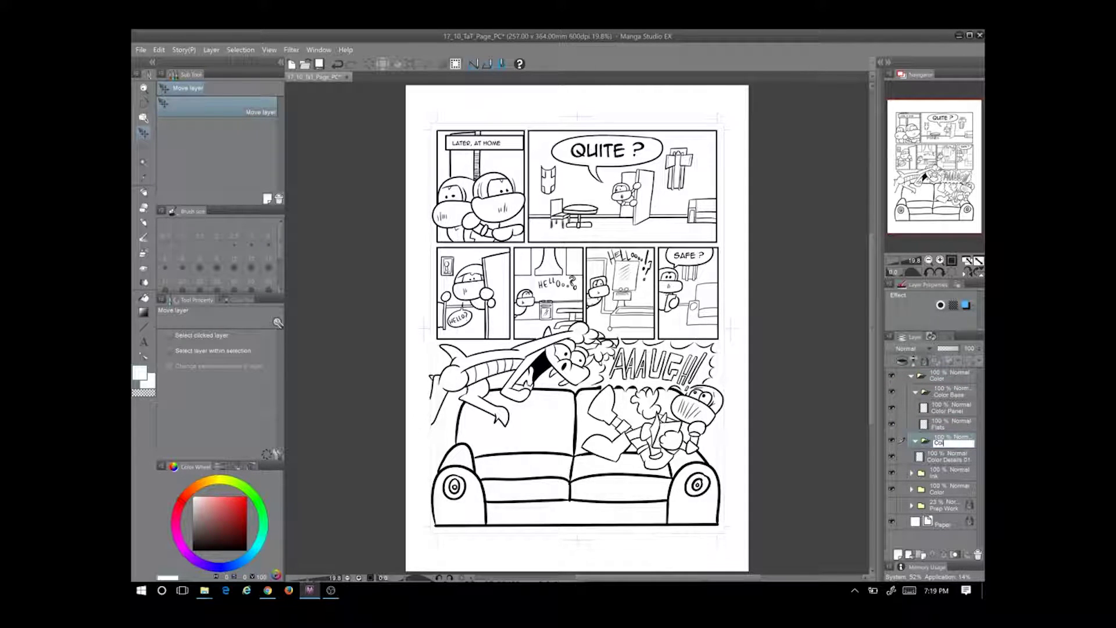
pyautogui.write('or Details')
pyautogui.press('Return')
pyautogui.moveTo(928, 378); pyautogui.dragTo(928, 377)
# Name the detail layer Shades and add layers named Highlights, Glow and Whites above it, in that order
pyautogui.click(951, 410)
pyautogui.press('e')
pyautogui.doubleClick(951, 412)
pyautogui.write('Shades')
pyautogui.click(898, 555)
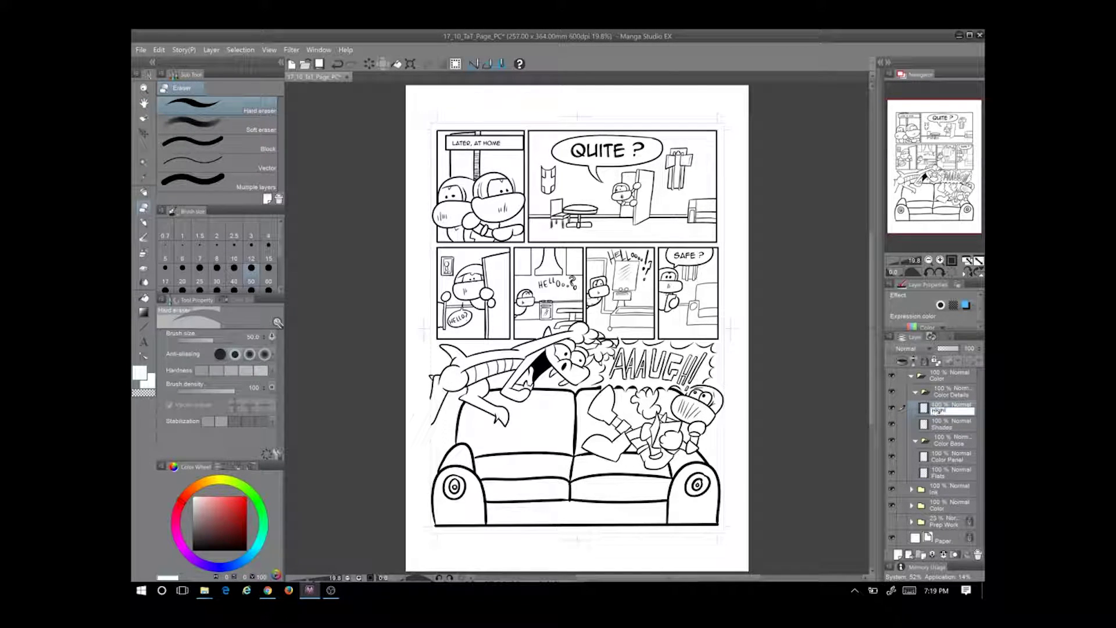
pyautogui.click(898, 555)
pyautogui.doubleClick(950, 410)
pyautogui.press('Return')
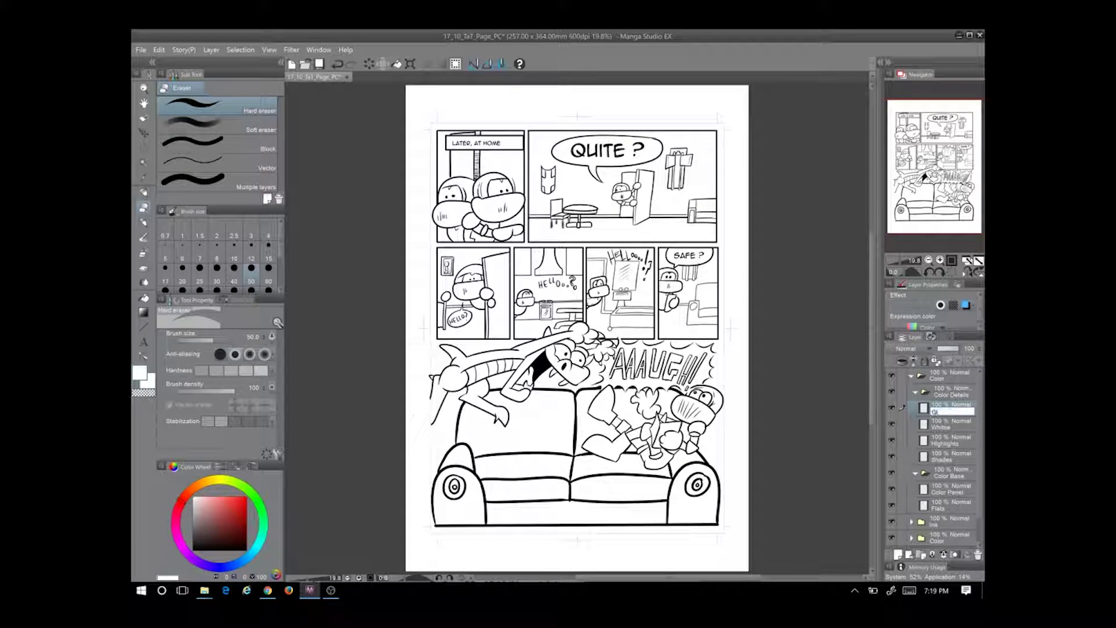
pyautogui.click(951, 427)
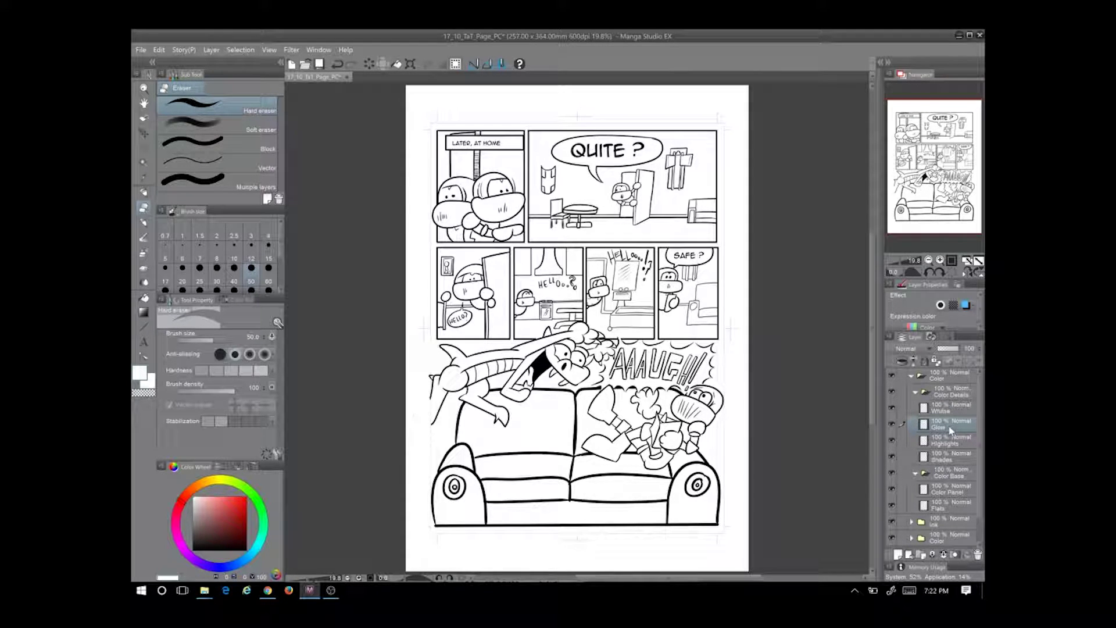
# Delete the upper Color folder containing the Color Details and Color Base subfolders
pyautogui.click(916, 393)
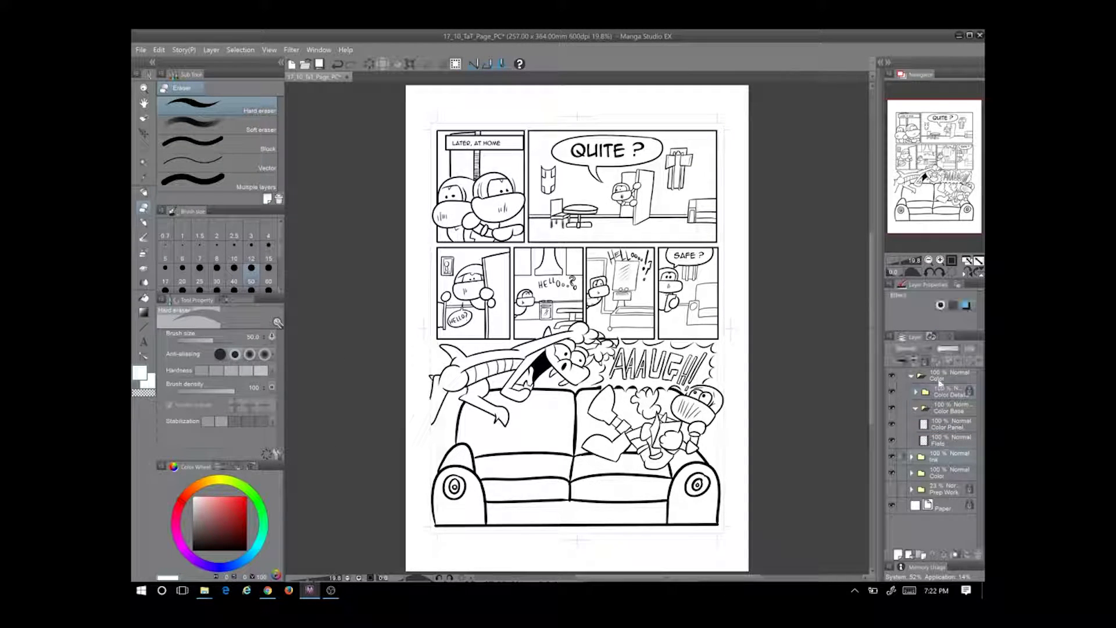
pyautogui.press('Delete')
pyautogui.press('Return')
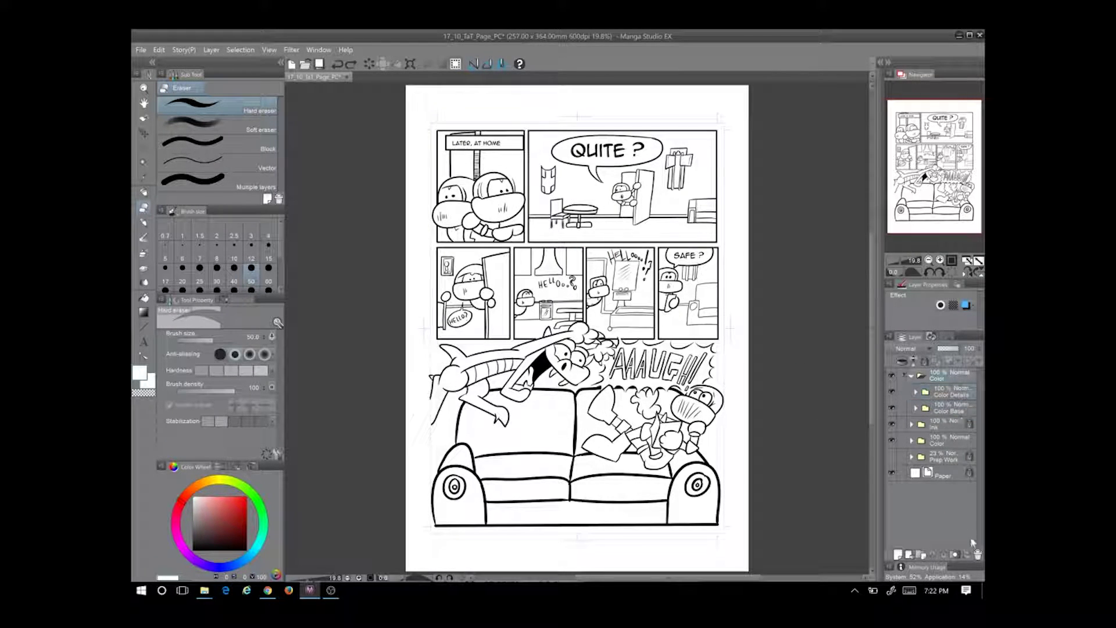
# Select the Flats layer in Color Base, choose the All layers Fill tool, and pick tan from the TaT color set
pyautogui.click(916, 443)
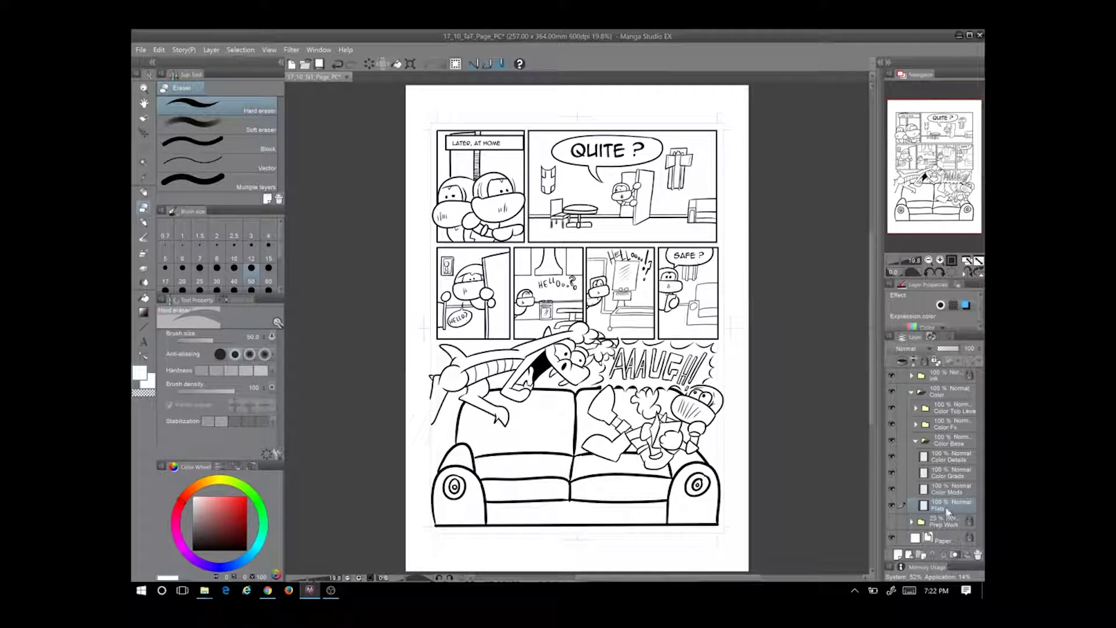
pyautogui.click(143, 296)
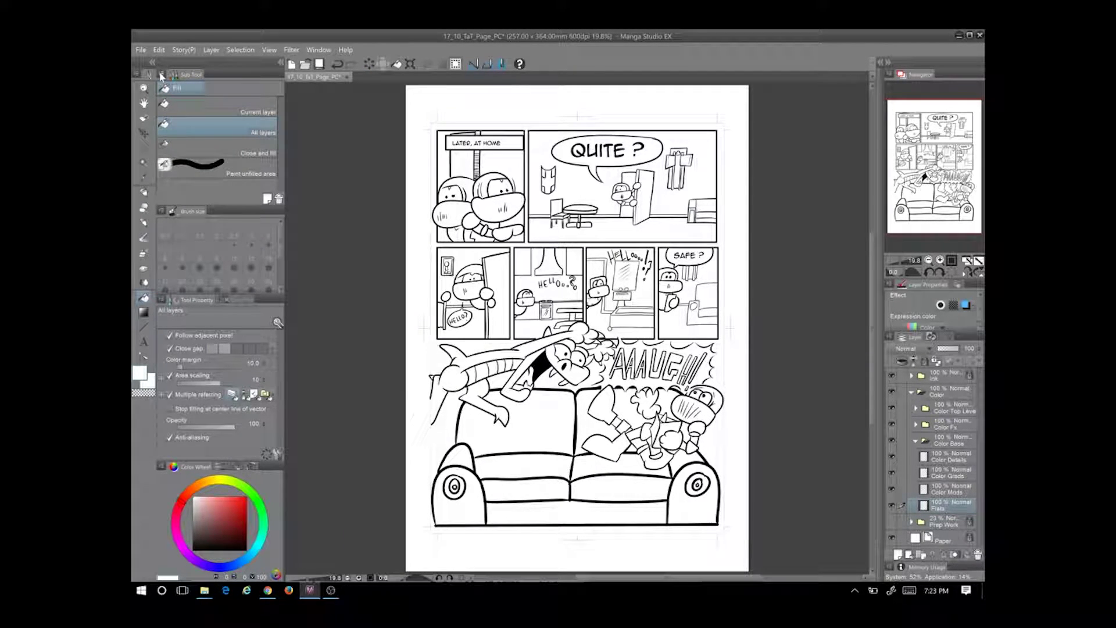
pyautogui.click(318, 49)
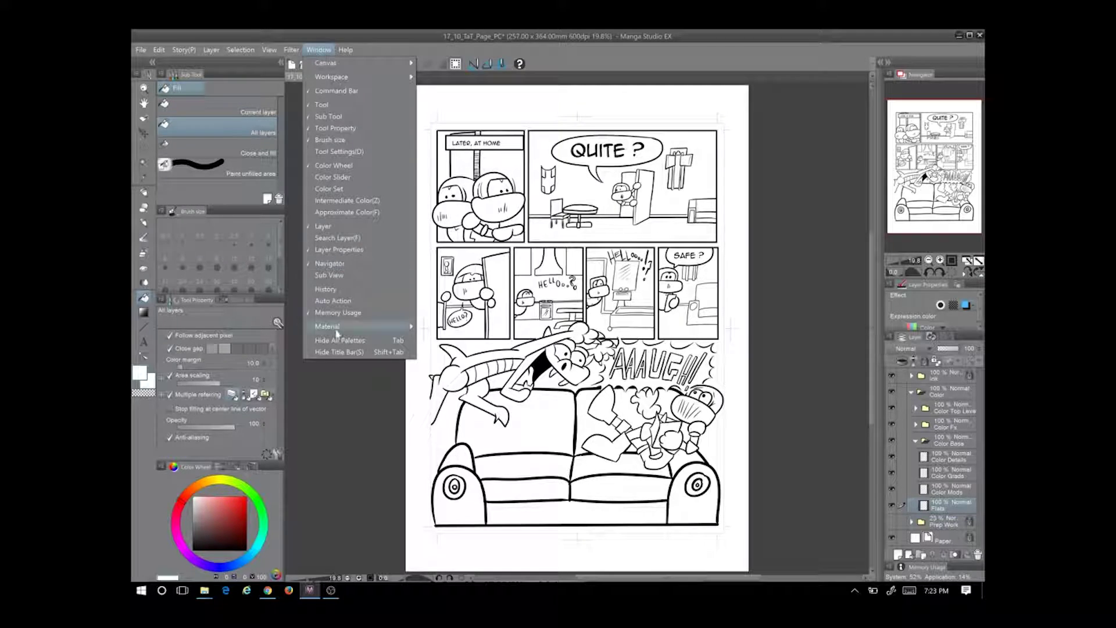
pyautogui.click(338, 174)
pyautogui.click(159, 327)
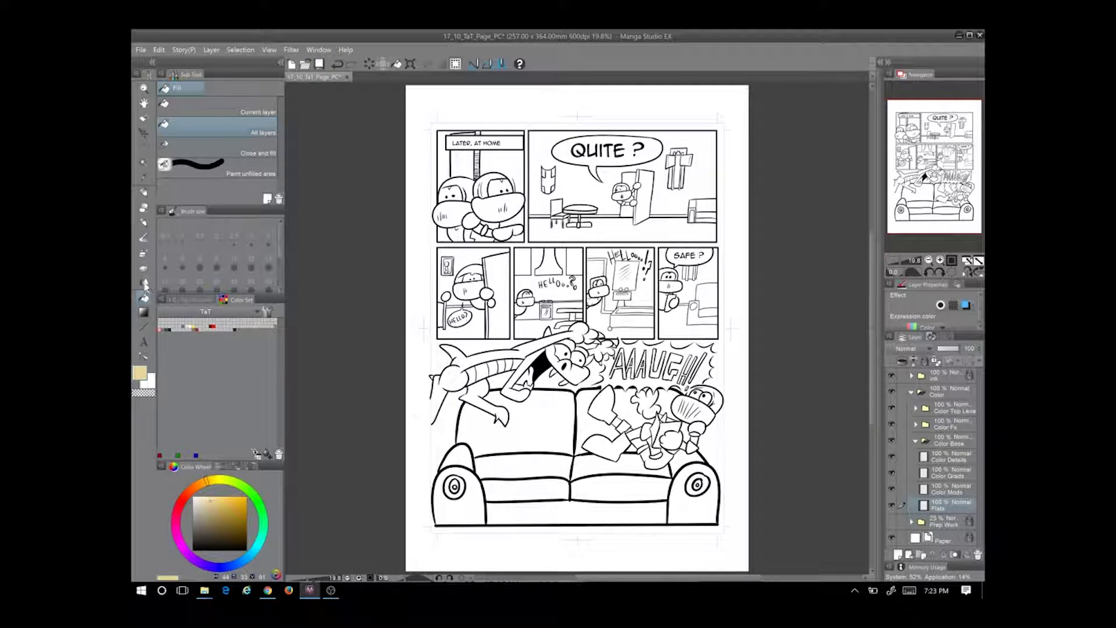
# Fill the mask, boots and body of the character on the couch with tan, undoing the misplaced head fill
pyautogui.click(703, 398)
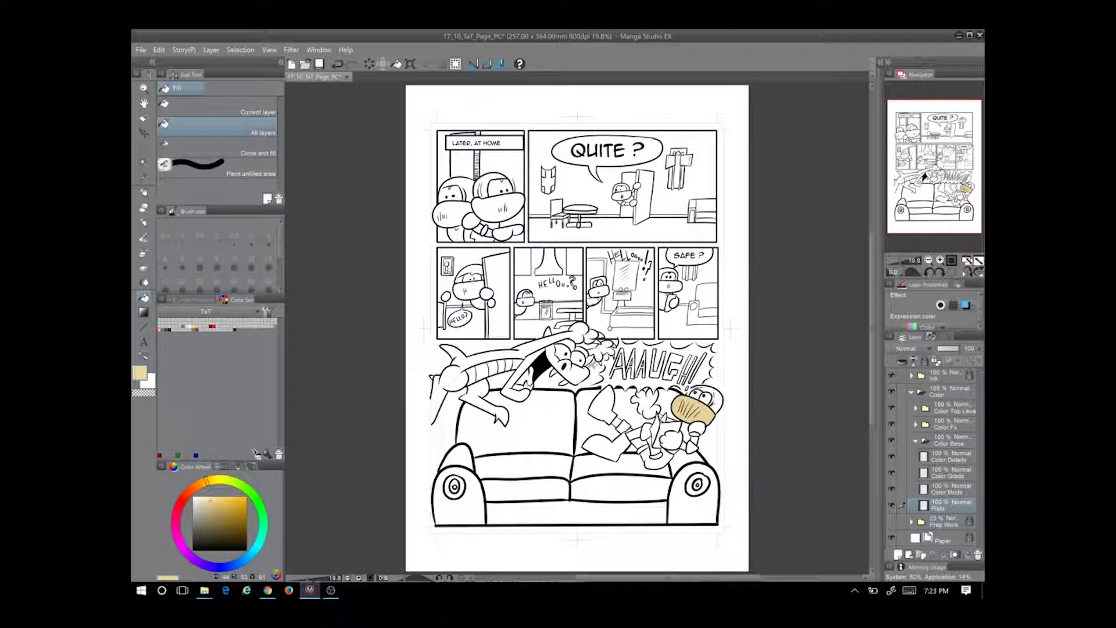
pyautogui.click(692, 382)
pyautogui.hotkey('ctrl', 'z')
pyautogui.click(613, 446)
pyautogui.click(609, 411)
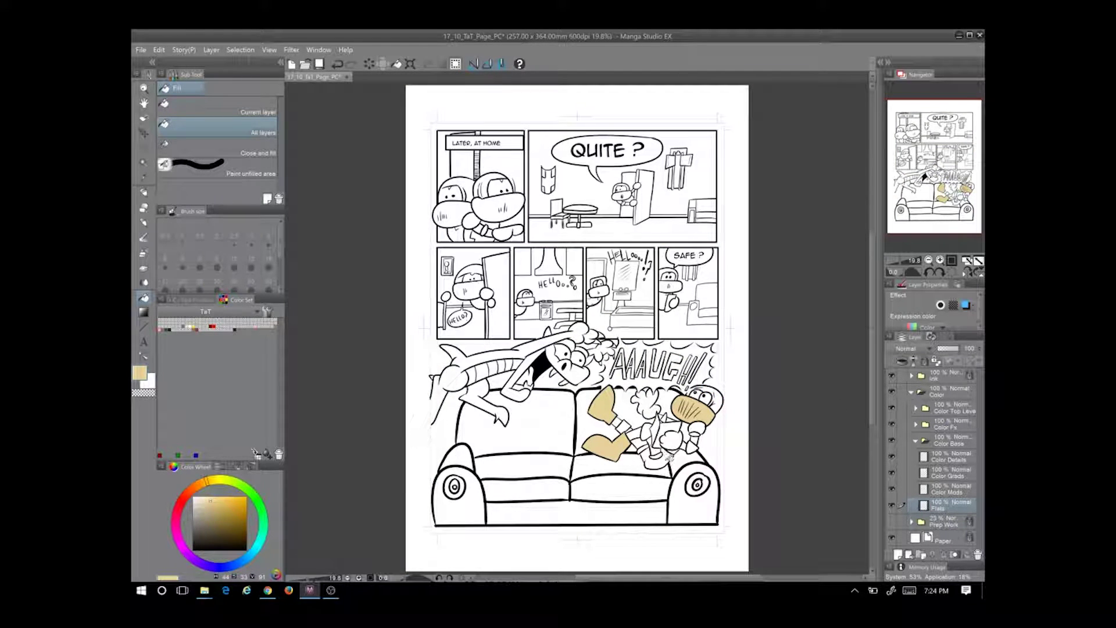
pyautogui.click(669, 458)
pyautogui.click(688, 433)
# Fill the couch character's arm and leg pads with olive green
pyautogui.click(170, 324)
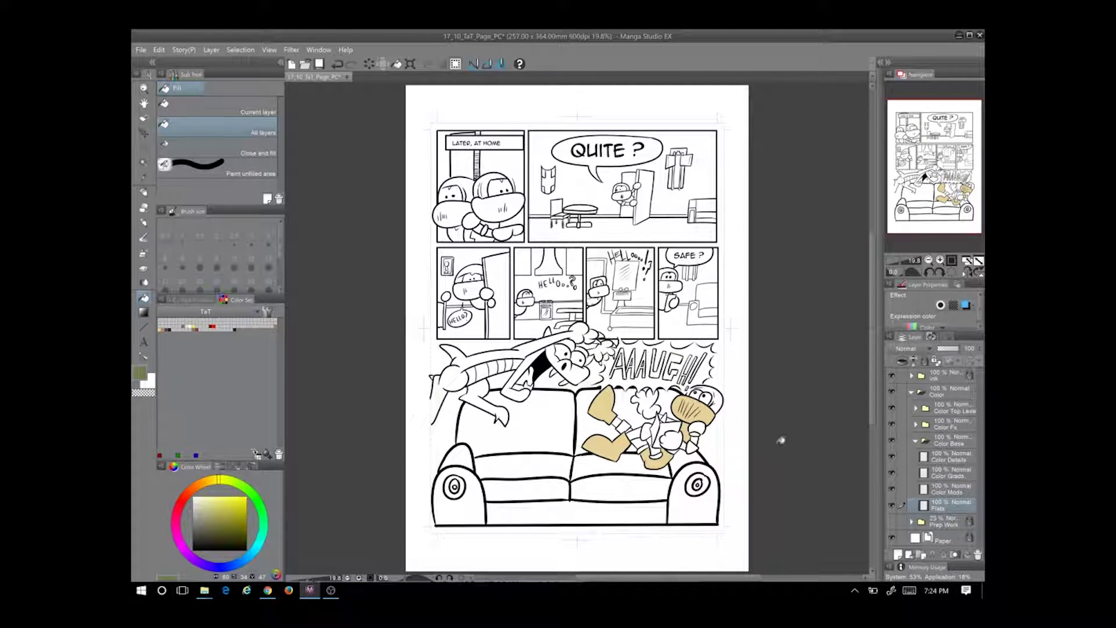
pyautogui.click(695, 428)
pyautogui.click(692, 446)
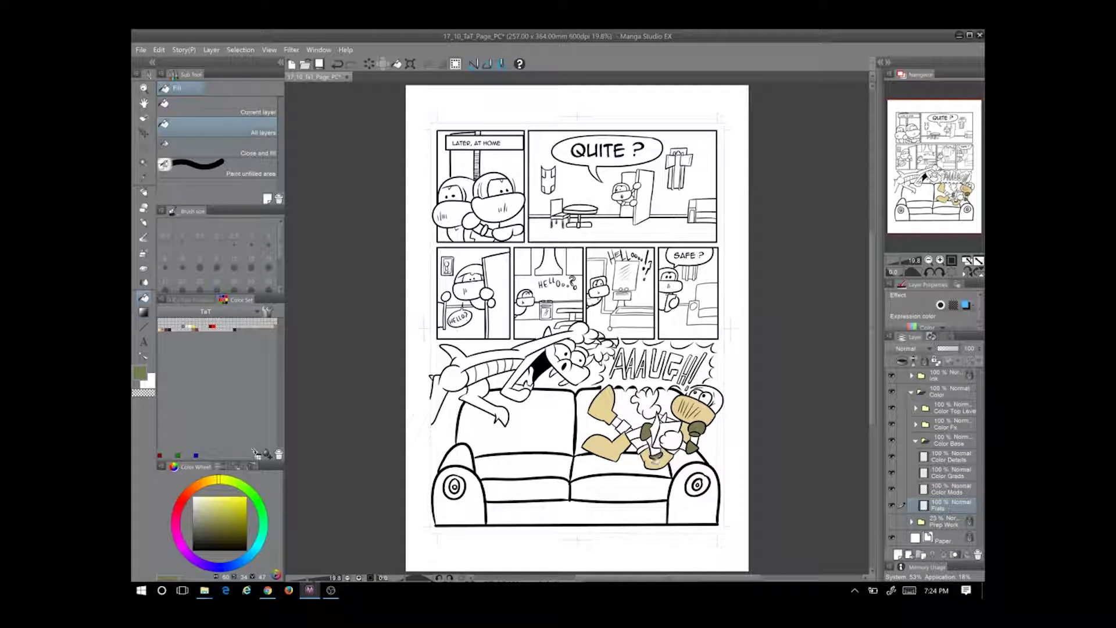
# Fill the couch character's sleeves and trouser legs with the near-black color, closing outline gaps with the pen
pyautogui.scroll(2, 658, 459)
pyautogui.click(179, 327)
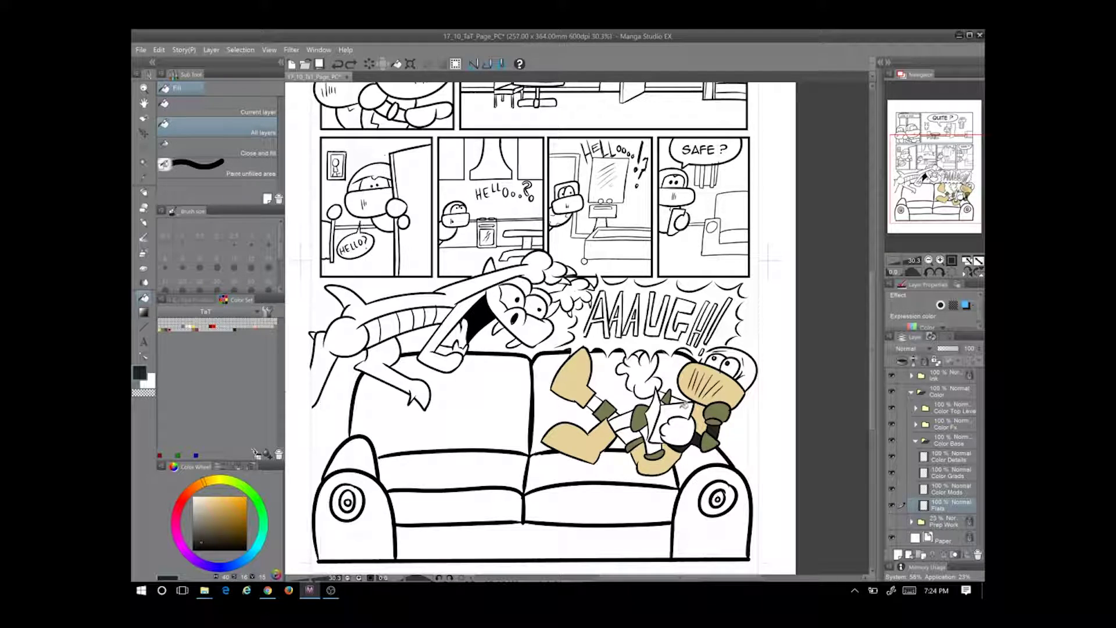
pyautogui.click(144, 193)
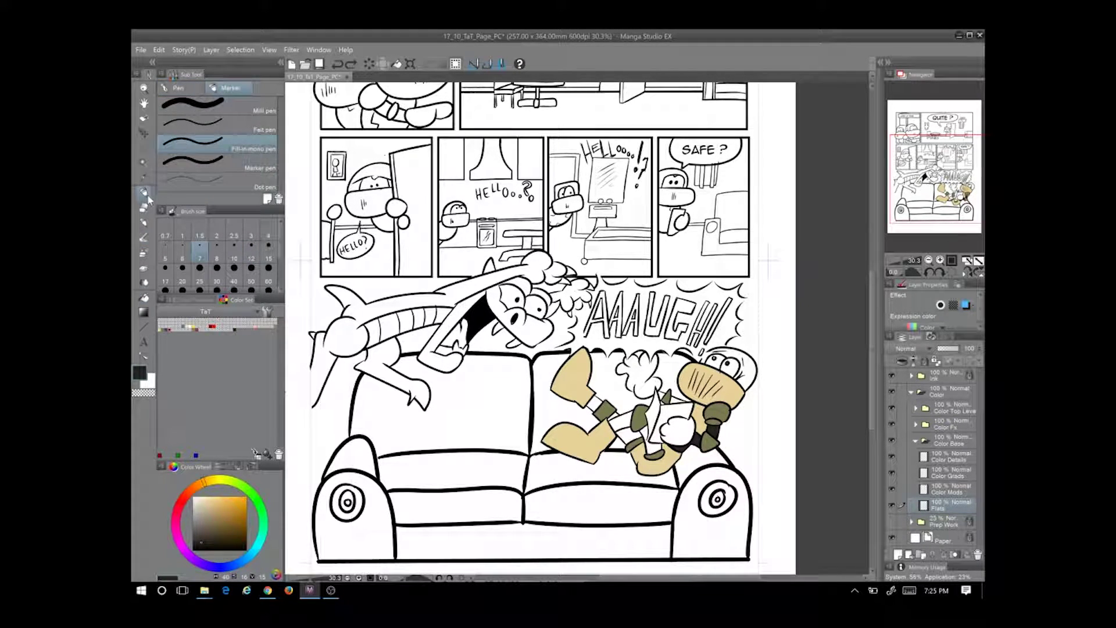
pyautogui.press('g')
pyautogui.click(653, 446)
pyautogui.click(640, 432)
pyautogui.click(622, 417)
pyautogui.click(599, 405)
pyautogui.scroll(3, 608, 388)
pyautogui.click(561, 320)
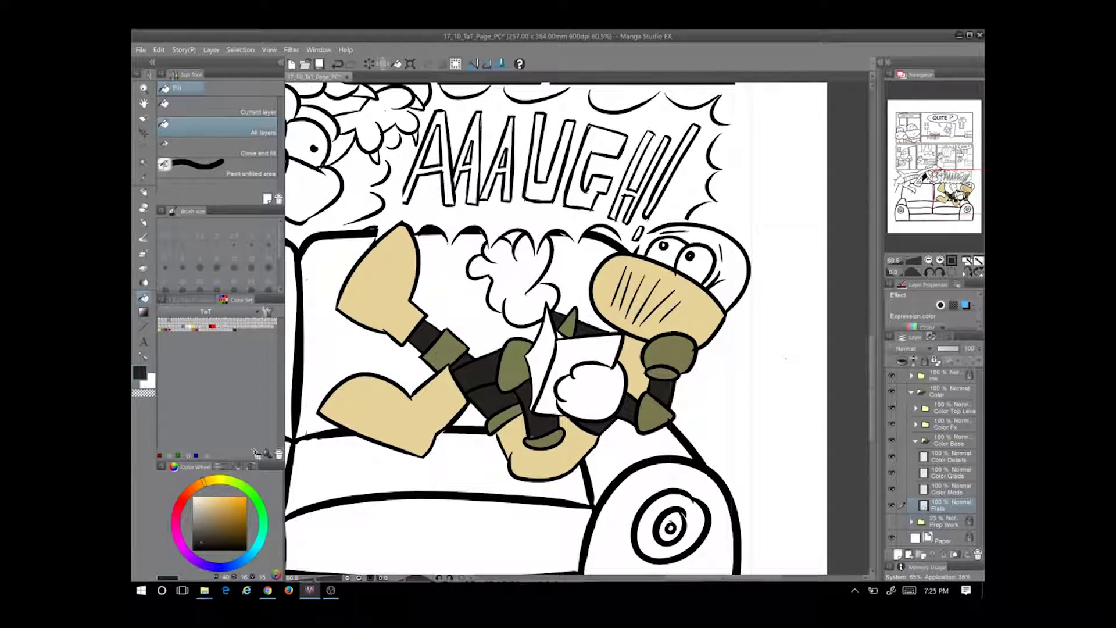
# Close the gap in the couch character's head outline with tan and fill the head
pyautogui.click(144, 193)
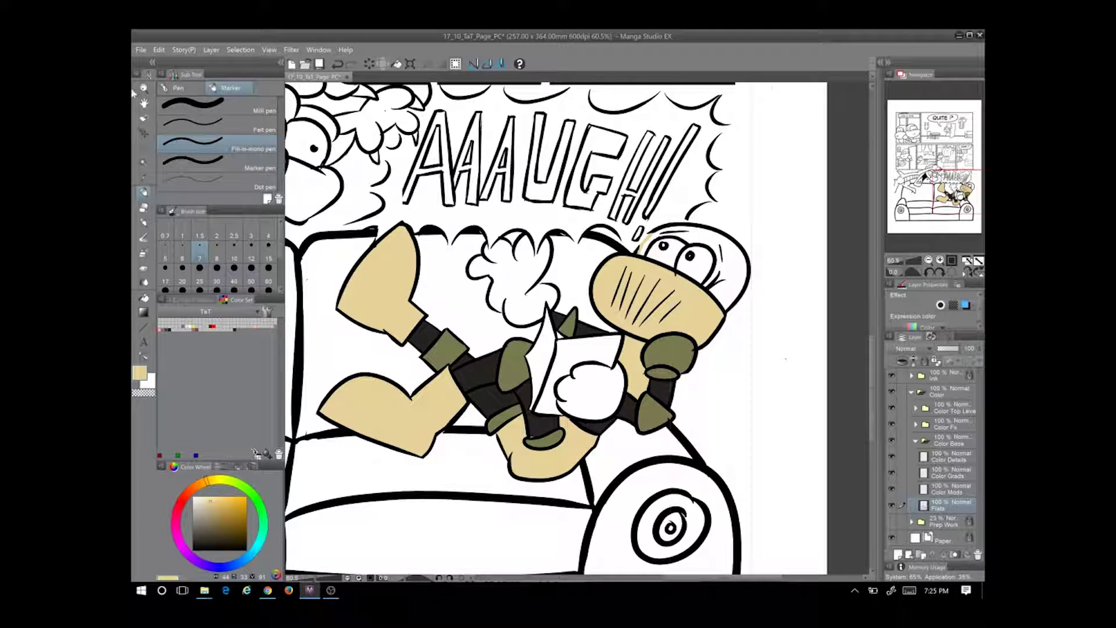
pyautogui.press('g')
pyautogui.click(740, 244)
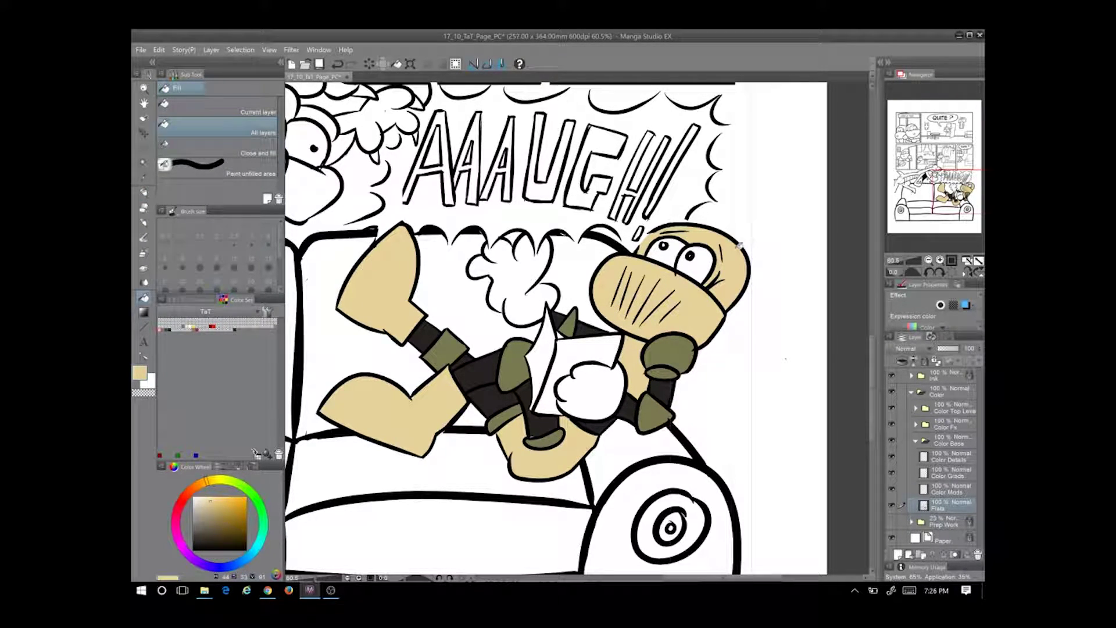
# Fill the heads, masks, hands and bodies of both characters in the "Later, at home" panel with tan
pyautogui.scroll(10, 421, 272)
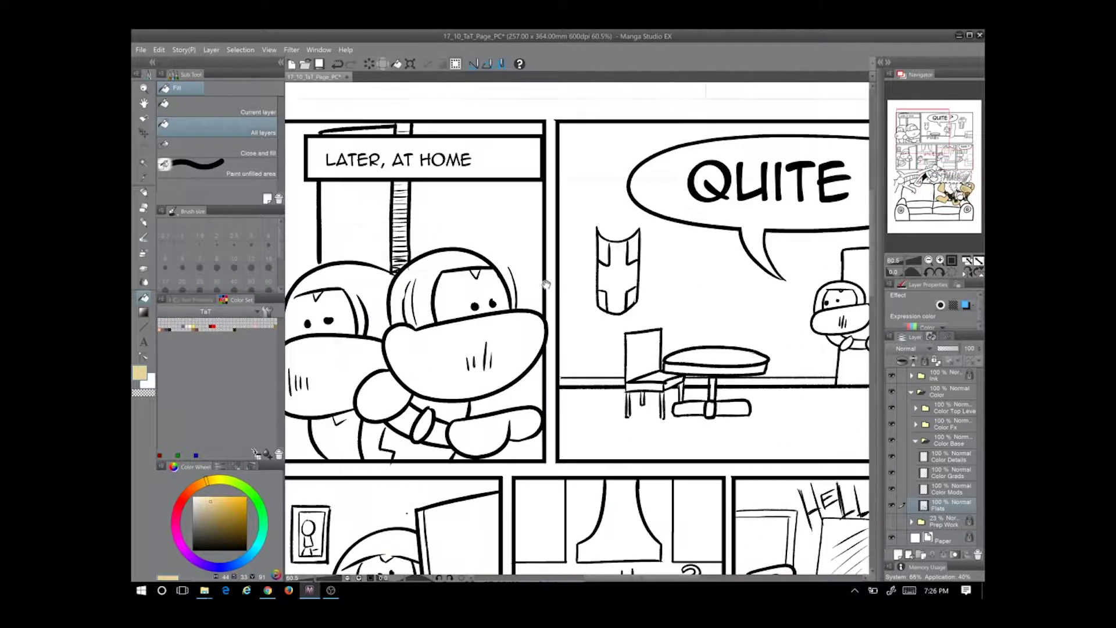
pyautogui.hscroll(-3, 517, 301)
pyautogui.click(517, 300)
pyautogui.click(558, 279)
pyautogui.click(447, 378)
pyautogui.click(520, 404)
pyautogui.click(604, 360)
pyautogui.click(524, 448)
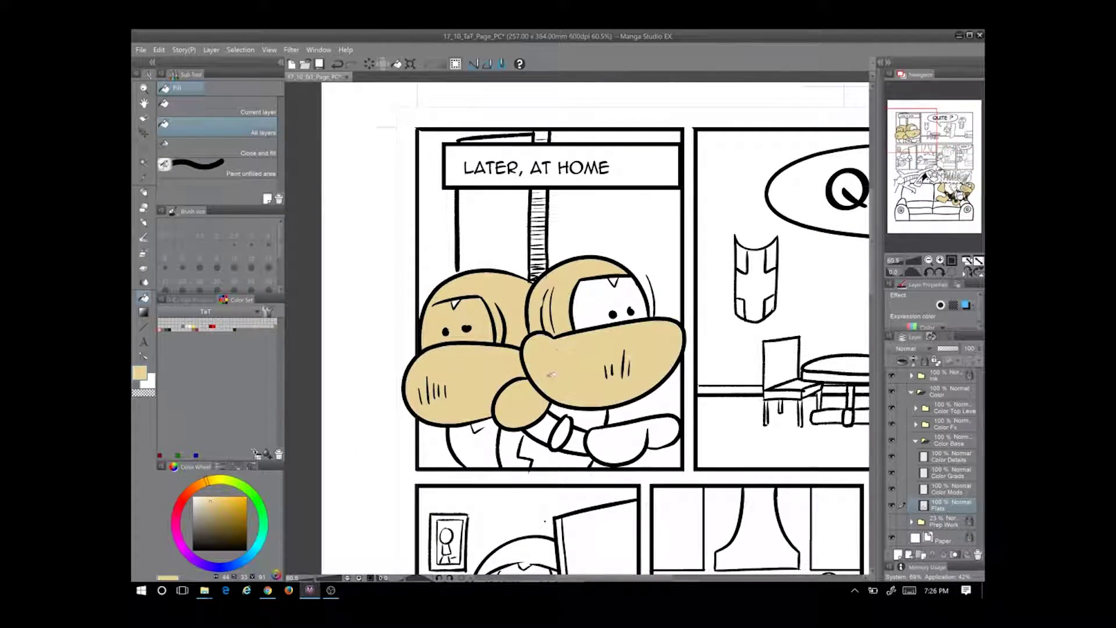
pyautogui.click(578, 416)
pyautogui.moveTo(599, 403); pyautogui.dragTo(550, 377)
# Fill the head, mask and hands of the doorway character in the "QUITE ?" panel with tan
pyautogui.hscroll(5, 550, 377)
pyautogui.scroll(1, 550, 377)
pyautogui.click(608, 355)
pyautogui.click(640, 382)
pyautogui.click(663, 328)
# Fill the head, mask, hands and body of the character in the "HELLO?" door panel with tan
pyautogui.moveTo(663, 372); pyautogui.dragTo(727, 132)
pyautogui.click(384, 290)
pyautogui.click(439, 330)
pyautogui.click(426, 280)
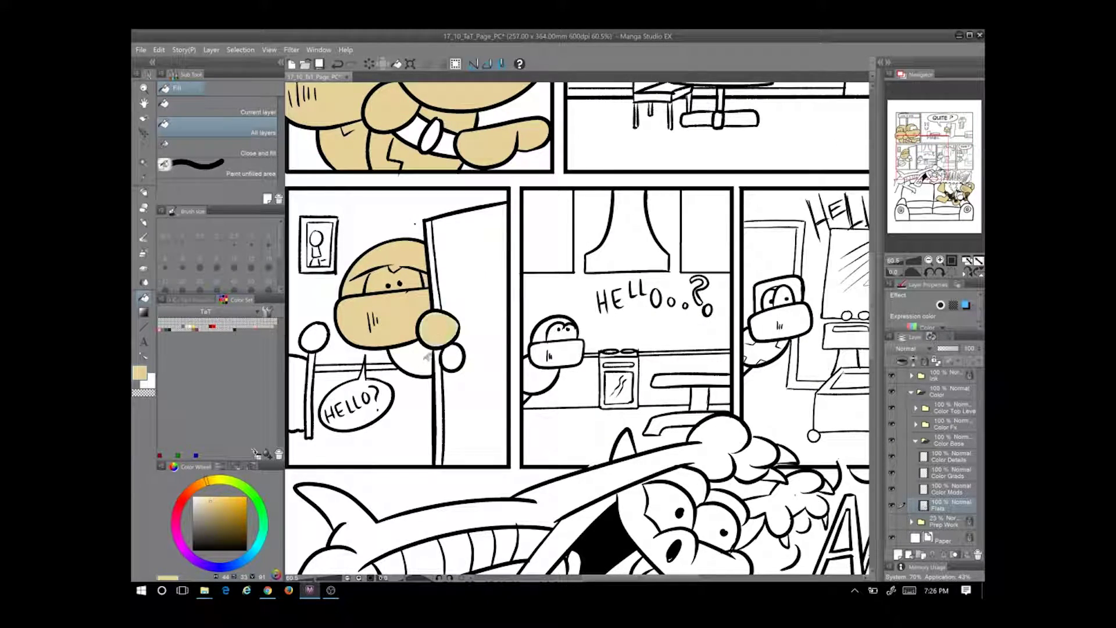
pyautogui.click(410, 358)
pyautogui.click(453, 357)
# Fill the peeking characters in the kitchen and mirror panels with tan
pyautogui.hscroll(3, 453, 357)
pyautogui.click(433, 382)
pyautogui.click(663, 340)
pyautogui.click(645, 369)
pyautogui.click(663, 295)
# Fill the head, mask, body and hand of the character in the "SAFE ?" panel with tan
pyautogui.hscroll(3, 663, 294)
pyautogui.click(712, 303)
pyautogui.click(695, 387)
pyautogui.click(730, 389)
pyautogui.click(728, 361)
pyautogui.hscroll(3, 728, 362)
pyautogui.scroll(-5, 773, 294)
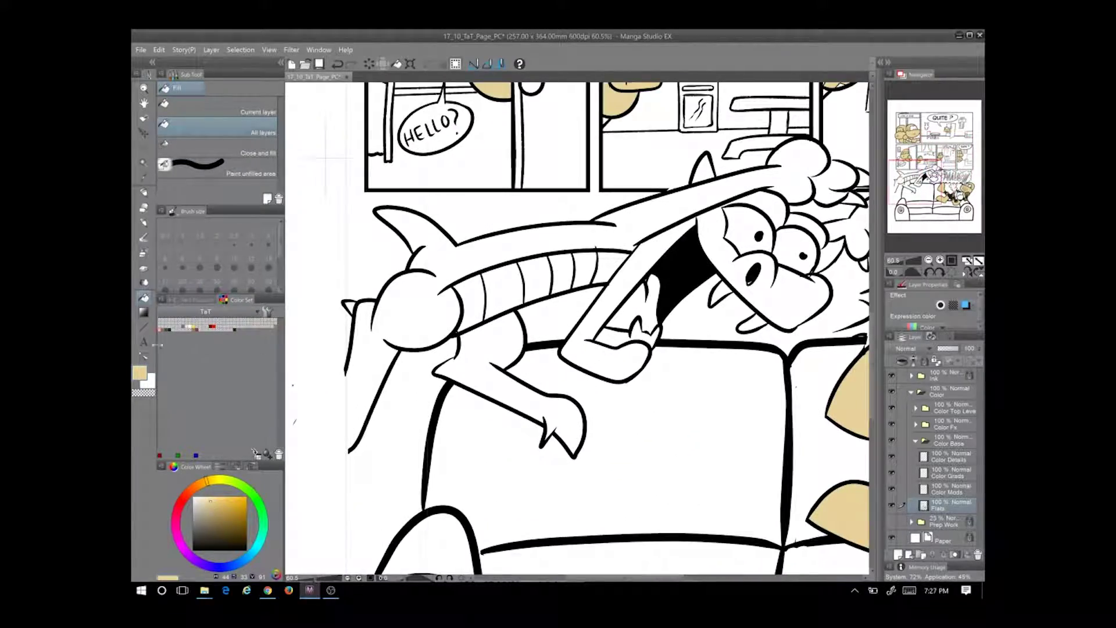
# Fill the arm pads in the top-row panels with olive and the first panel's sleeve with the near-black color
pyautogui.scroll(8, 772, 294)
pyautogui.hscroll(-5, 772, 294)
pyautogui.hscroll(2, 578, 329)
pyautogui.hscroll(5, 578, 329)
pyautogui.scroll(-4, 577, 329)
pyautogui.hscroll(-2, 578, 330)
pyautogui.scroll(4, 577, 329)
pyautogui.hscroll(-3, 577, 329)
pyautogui.keyDown('alt'); pyautogui.click(449, 317); pyautogui.keyUp('alt')
pyautogui.hscroll(3, 407, 315)
pyautogui.scroll(2, 407, 315)
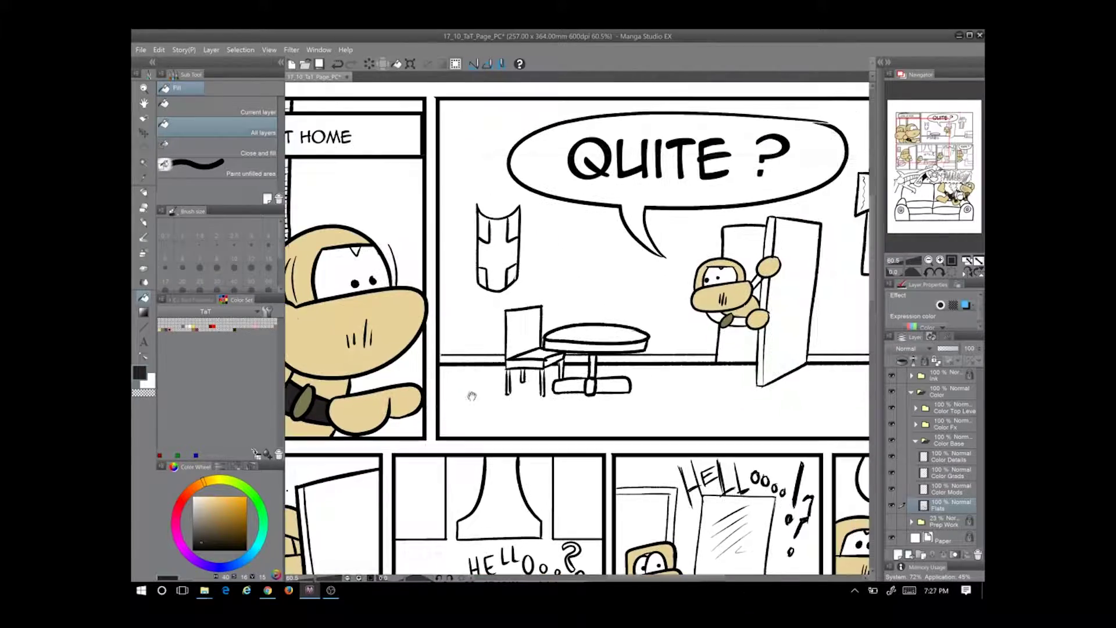
# Fill the visible sleeves of the characters in the remaining upper panels with the near-black color
pyautogui.scroll(-5, 428, 291)
pyautogui.hscroll(-2, 428, 290)
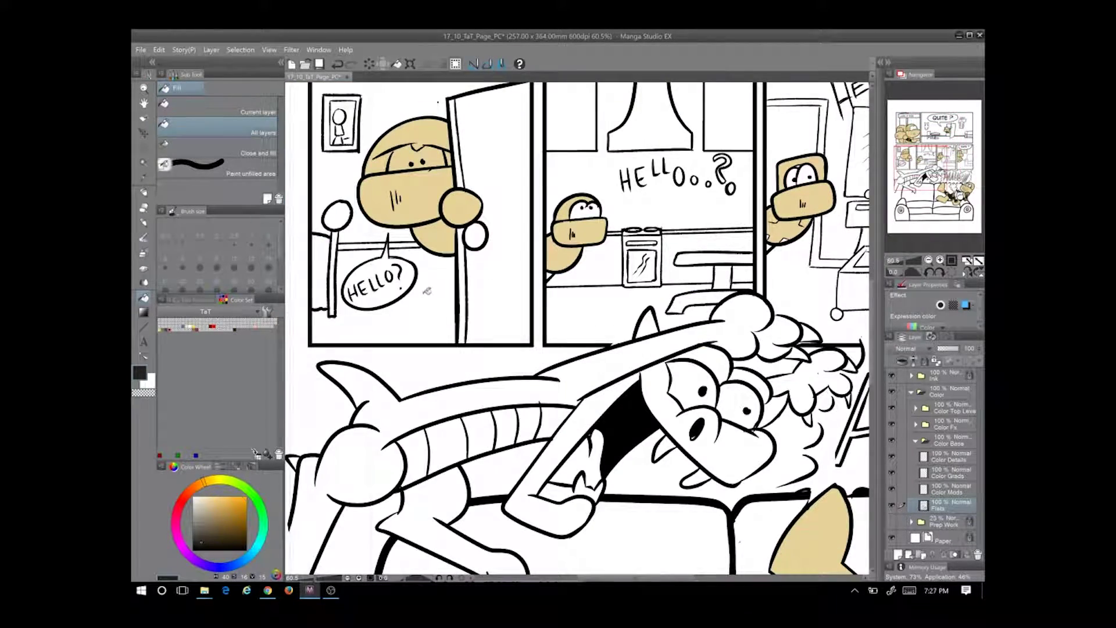
pyautogui.hscroll(5, 464, 291)
pyautogui.scroll(3, 464, 291)
pyautogui.keyDown('alt'); pyautogui.click(599, 314); pyautogui.keyUp('alt')
pyautogui.scroll(4, 567, 334)
pyautogui.hscroll(-3, 567, 334)
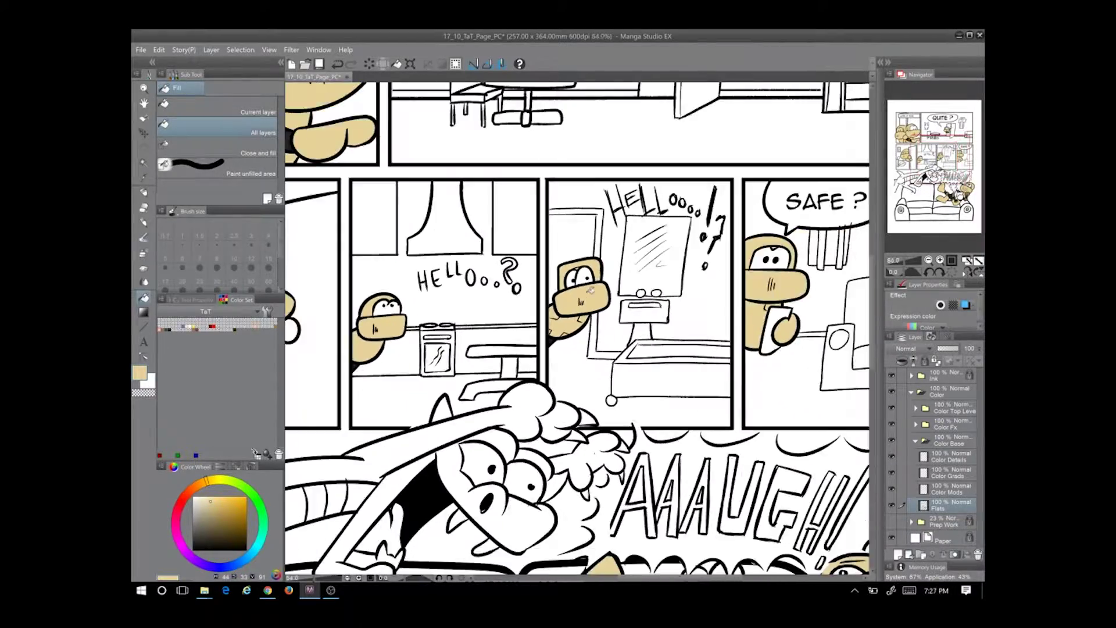
# Hide the Paper layer and fill the characters' eye areas with white across the panels
pyautogui.click(891, 538)
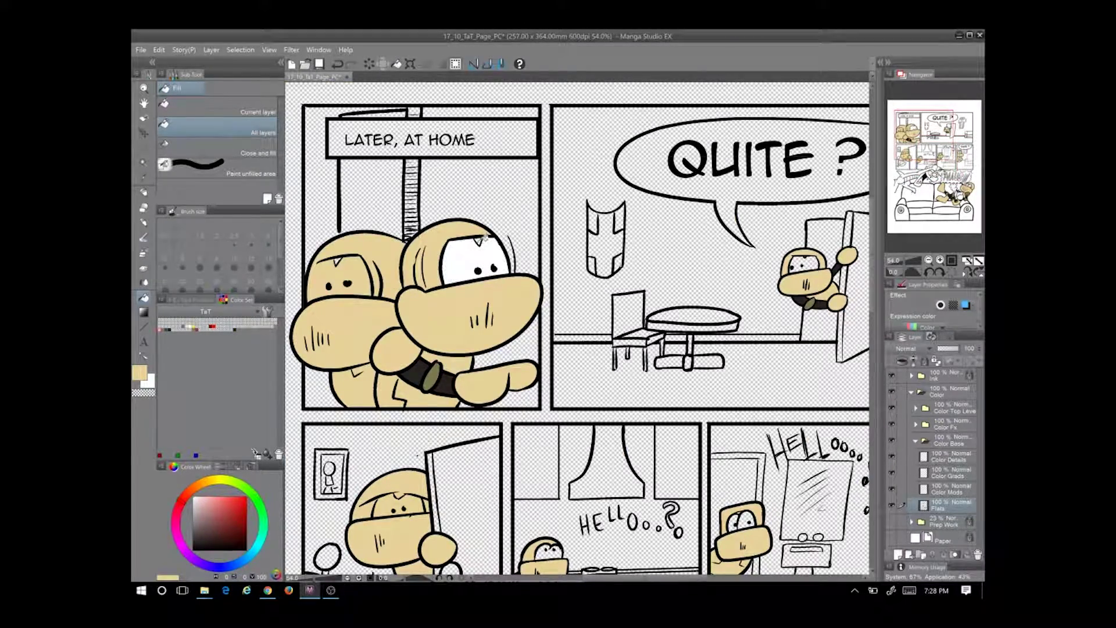
pyautogui.scroll(1, 578, 328)
pyautogui.hscroll(-1, 579, 328)
pyautogui.hscroll(5, 463, 269)
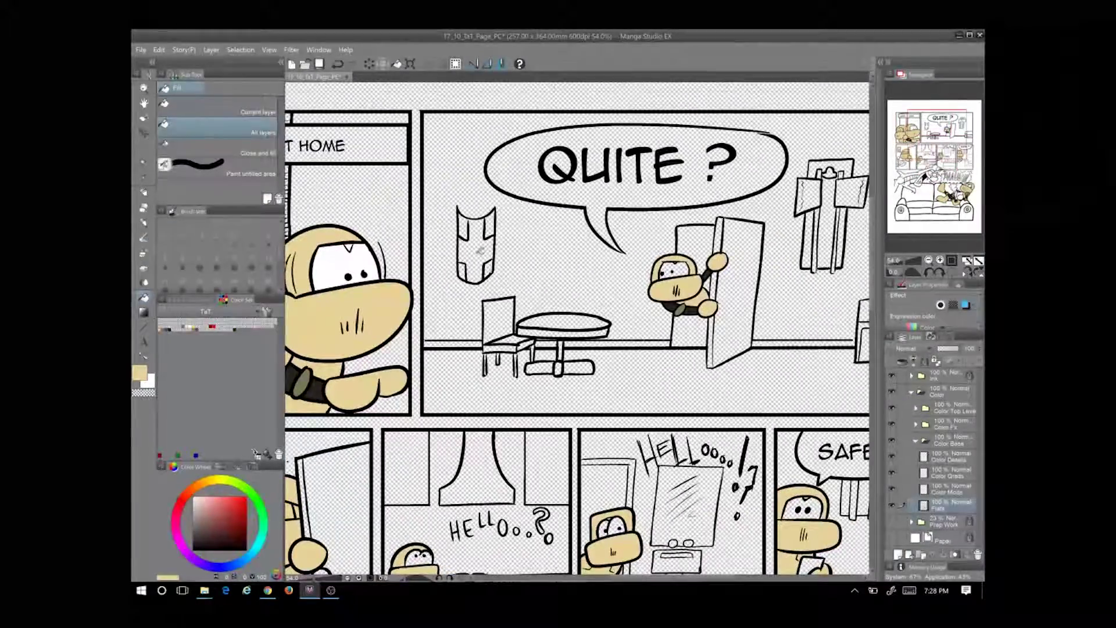
pyautogui.scroll(-3, 577, 328)
pyautogui.hscroll(3, 578, 329)
pyautogui.scroll(3, 626, 354)
pyautogui.scroll(2, 499, 324)
pyautogui.scroll(-5, 499, 324)
pyautogui.moveTo(524, 378); pyautogui.dragTo(437, 411)
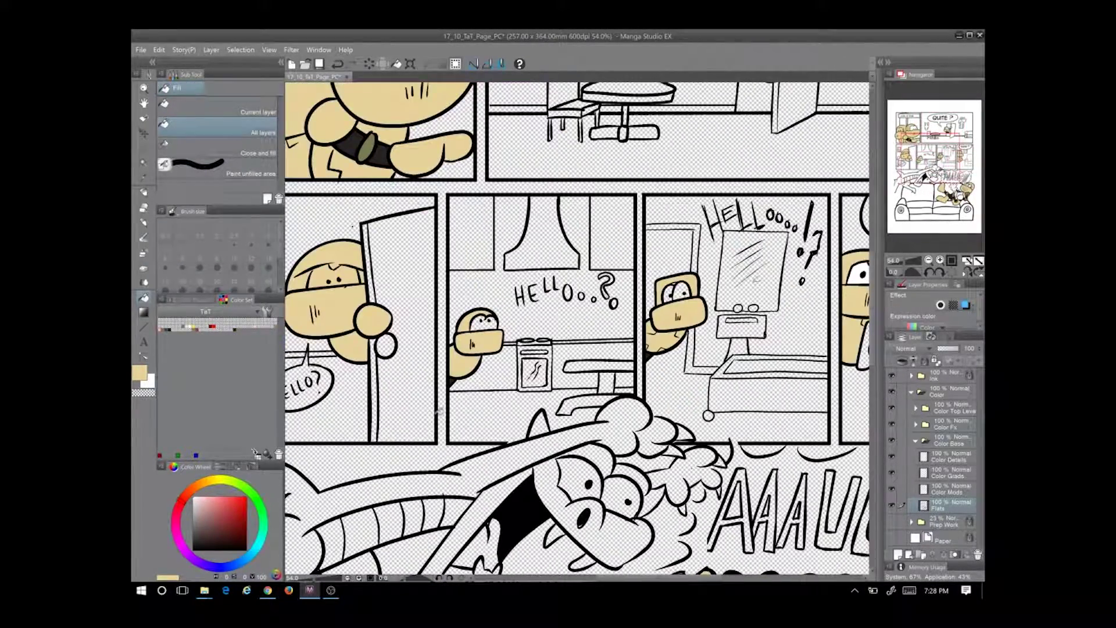
# Select the text bubble layer in the Color Top Level folder and fill the "QUITE ?" speech bubble with white
pyautogui.click(916, 409)
pyautogui.click(942, 424)
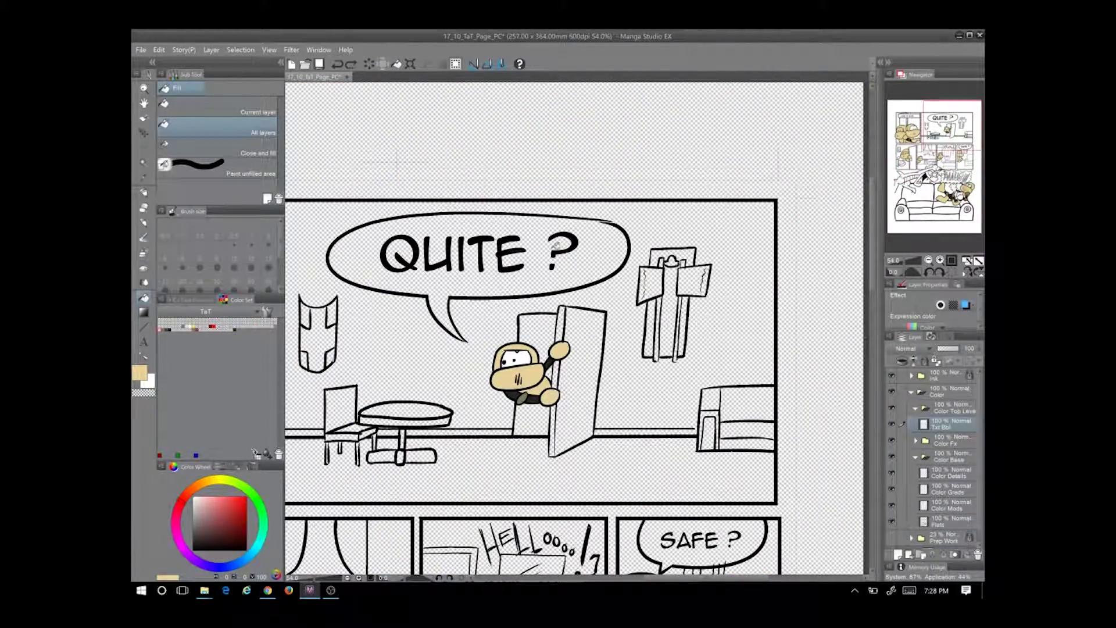
pyautogui.press('p')
pyautogui.press('g')
pyautogui.click(396, 256)
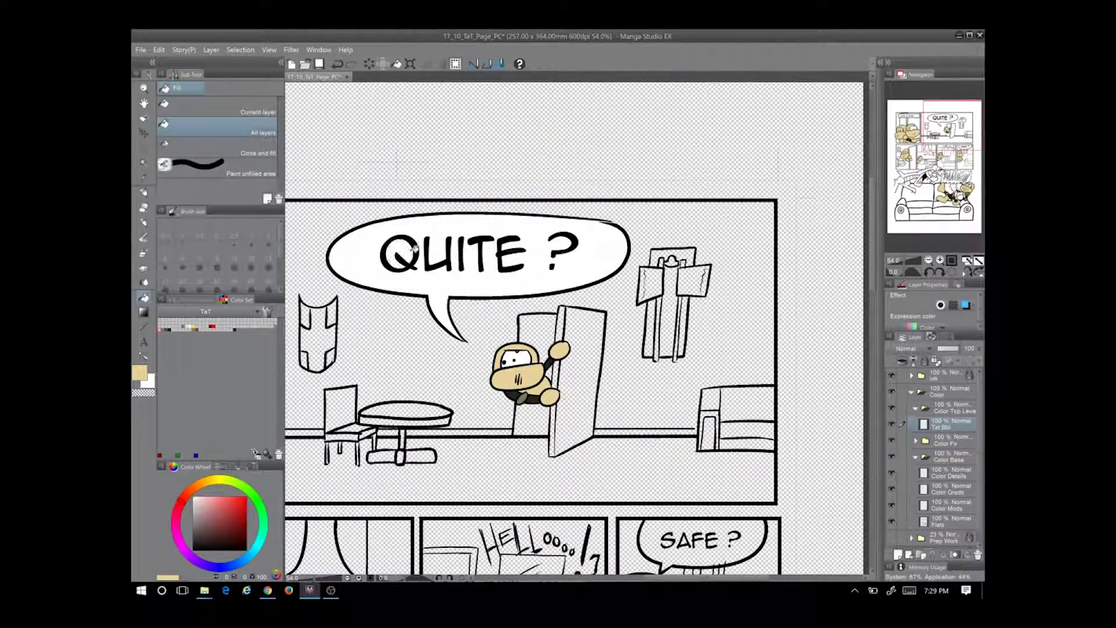
# Choose a bright yellow and close the outline gaps along the "AAAUGH!!!" burst with the Fill-in-mono pen
pyautogui.moveTo(407, 251); pyautogui.dragTo(338, 102)
pyautogui.moveTo(524, 349); pyautogui.dragTo(668, 263)
pyautogui.click(221, 481)
pyautogui.click(225, 500)
pyautogui.moveTo(669, 483)
pyautogui.mouseDown()
pyautogui.moveTo(430, 239)
pyautogui.moveTo(529, 244)
pyautogui.mouseUp()
pyautogui.press('p')
pyautogui.hotkey('ctrl', '+')
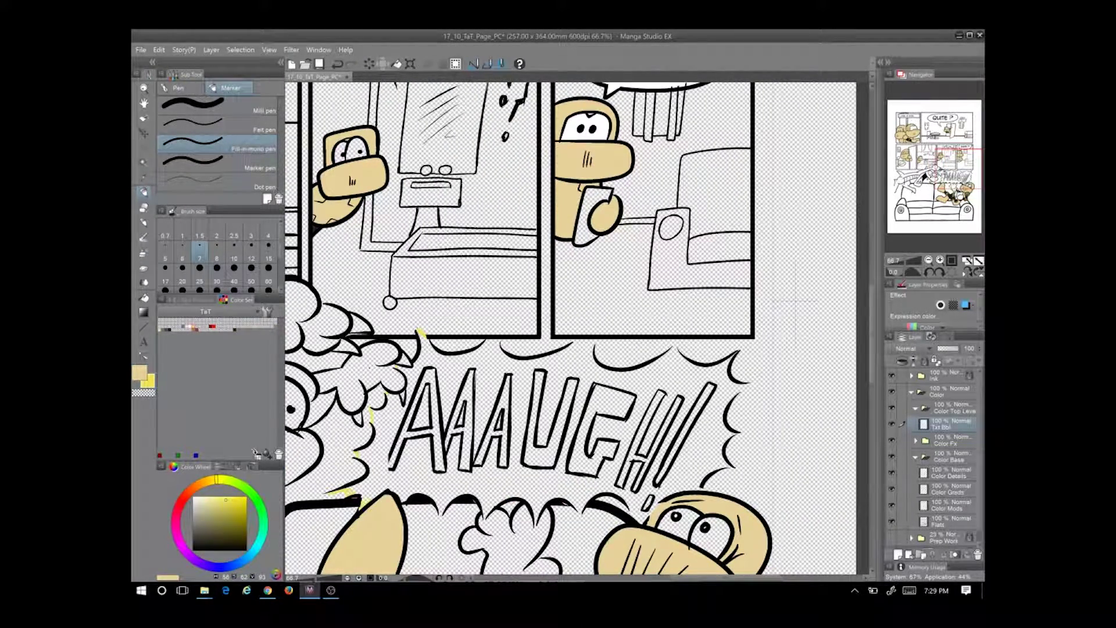
pyautogui.press('b')
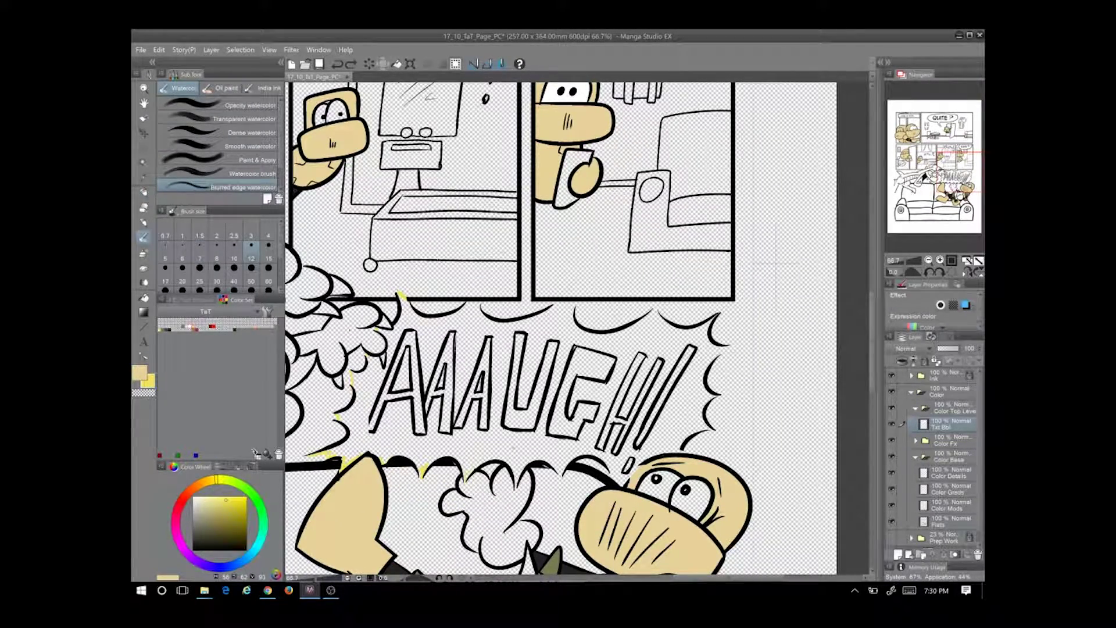
pyautogui.moveTo(563, 475); pyautogui.dragTo(533, 489)
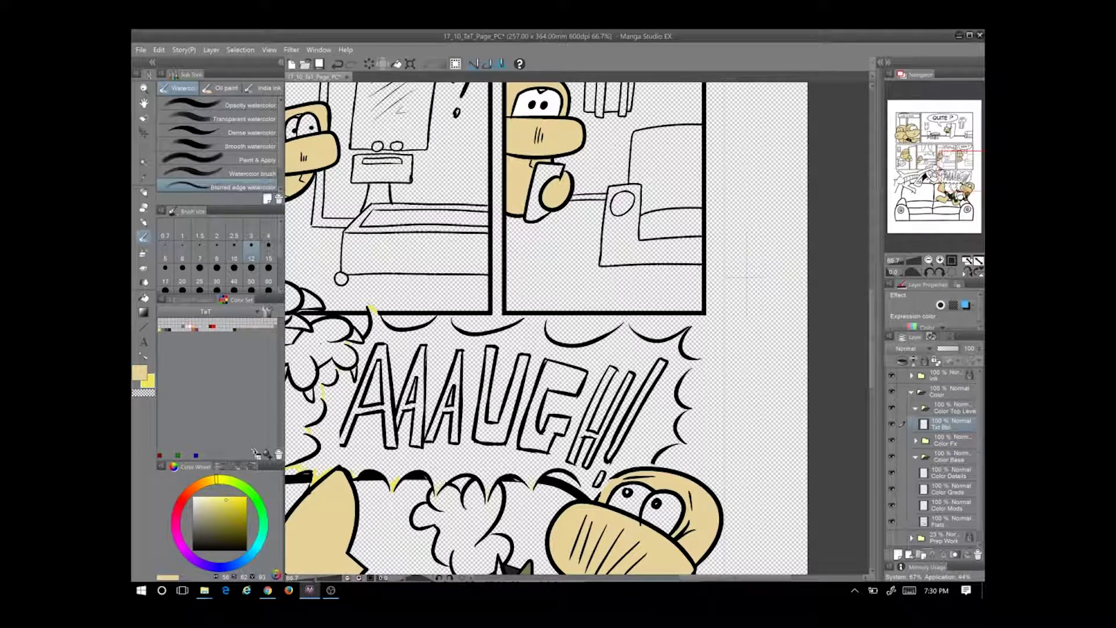
pyautogui.click(269, 285)
pyautogui.hotkey('ctrl', 'z')
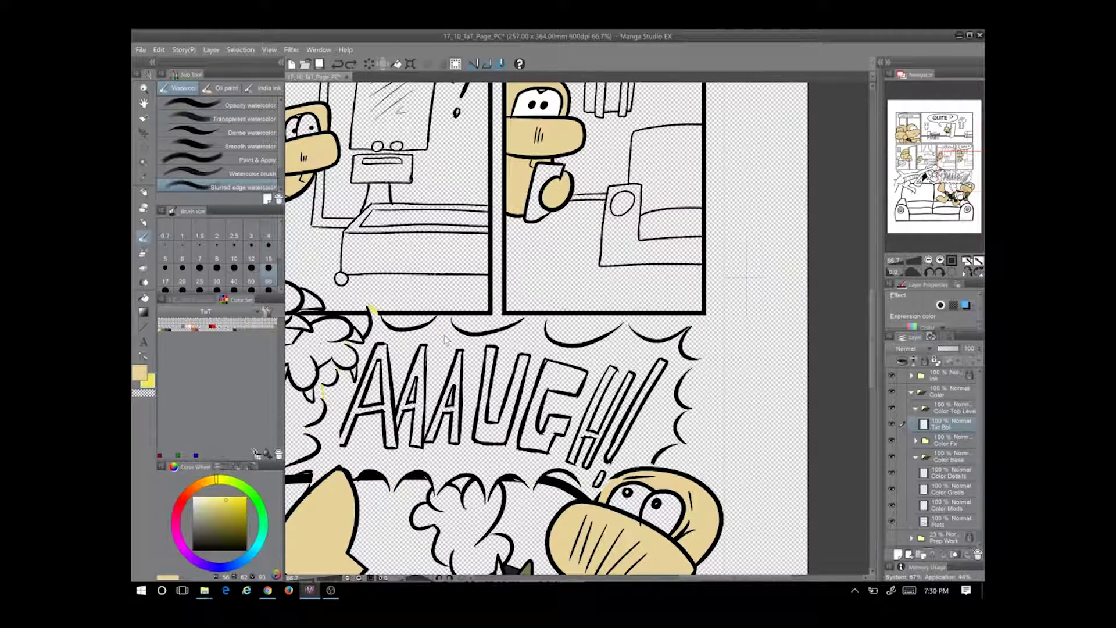
# Close the remaining outline gaps along the "AAAUGH!!!" burst with the yellow Fill-in-mono pen
pyautogui.press('p')
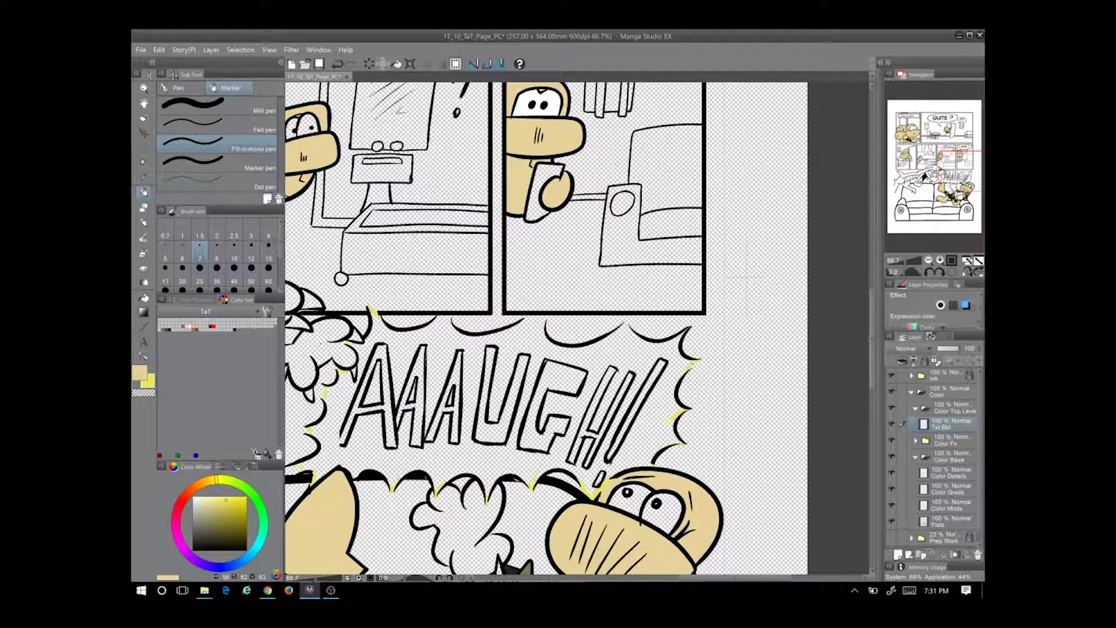
pyautogui.moveTo(520, 329); pyautogui.dragTo(542, 331)
# Choose bright red, close the open corner of the first A, and fill all the "AAAUGH!!!" letters and the exclamation dot
pyautogui.click(212, 326)
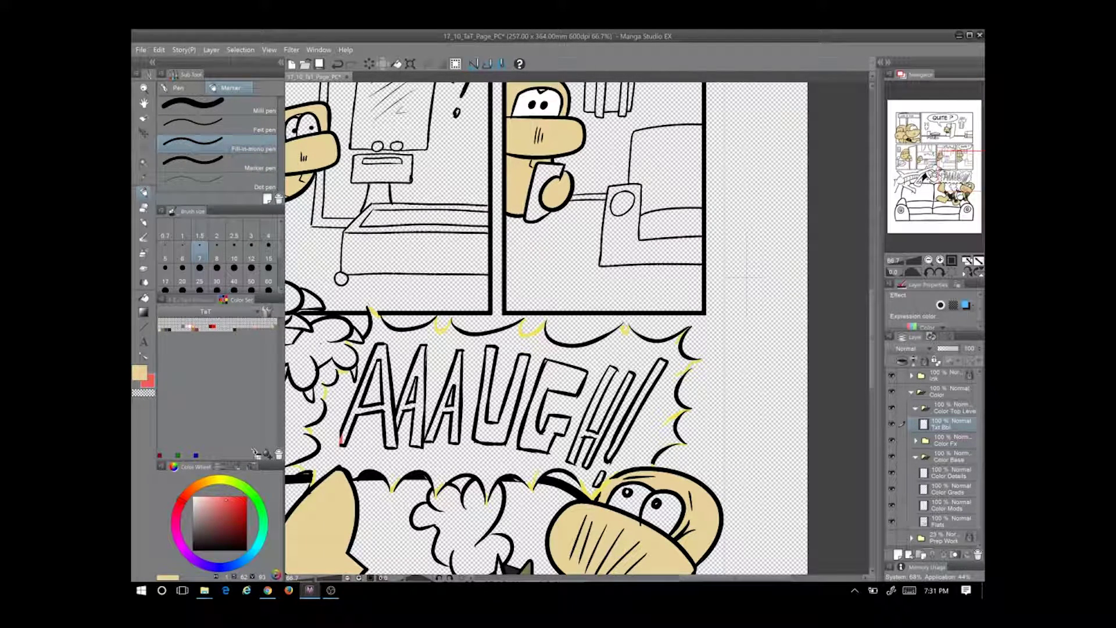
pyautogui.click(160, 455)
pyautogui.click(144, 297)
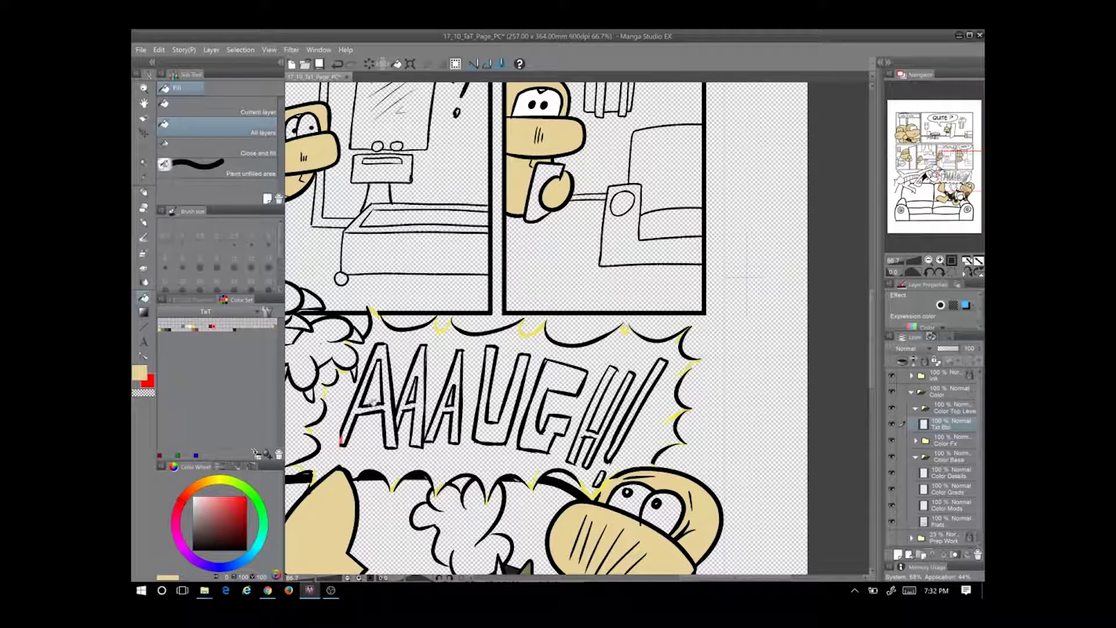
pyautogui.click(364, 407)
pyautogui.click(410, 401)
pyautogui.click(440, 407)
pyautogui.click(482, 401)
pyautogui.click(532, 407)
pyautogui.click(582, 418)
pyautogui.click(625, 407)
pyautogui.click(651, 384)
pyautogui.click(607, 479)
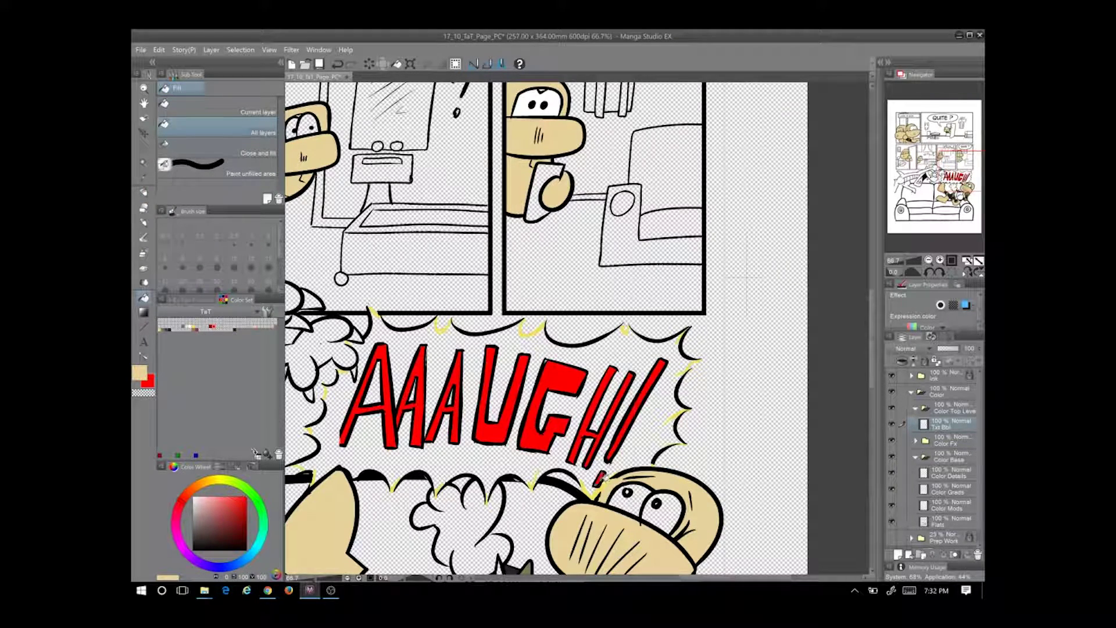
# Choose yellow again and thicken the gap closures around the "AAAUGH!!!" burst outline with the Fill-in-mono pen at size 8
pyautogui.click(191, 326)
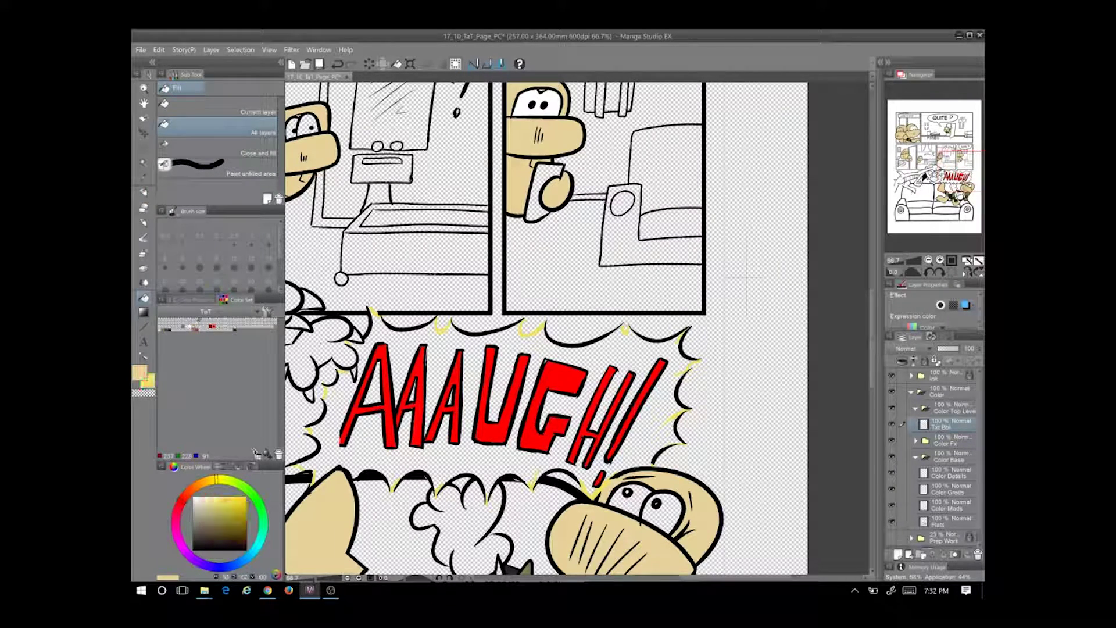
pyautogui.click(541, 438)
pyautogui.hotkey('ctrl', 'z')
pyautogui.press('p')
pyautogui.scroll(3, 576, 329)
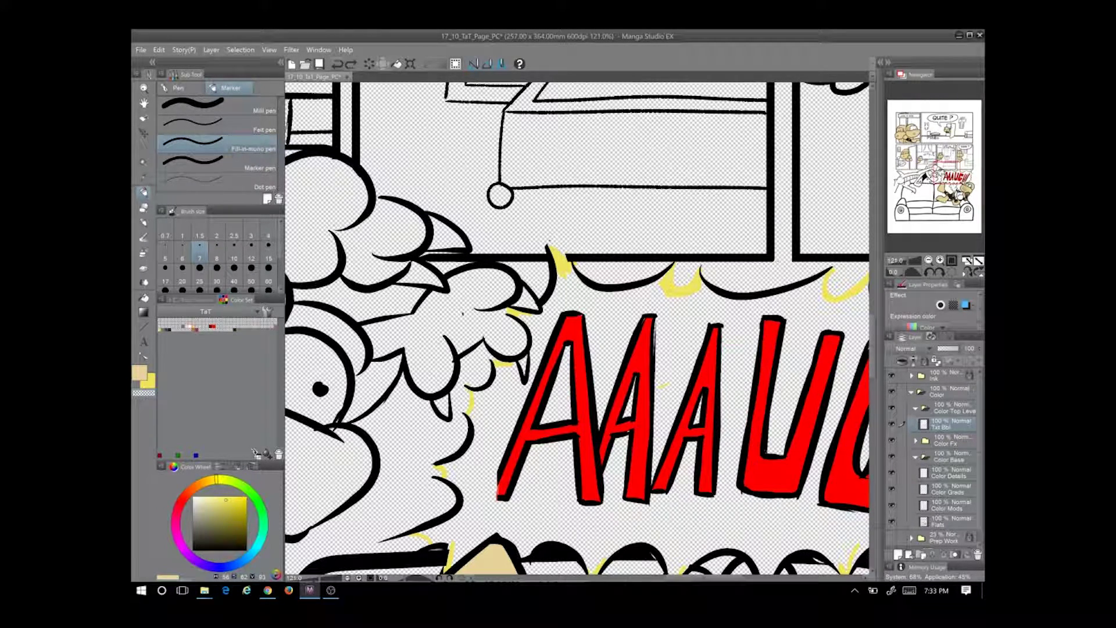
pyautogui.press(']')
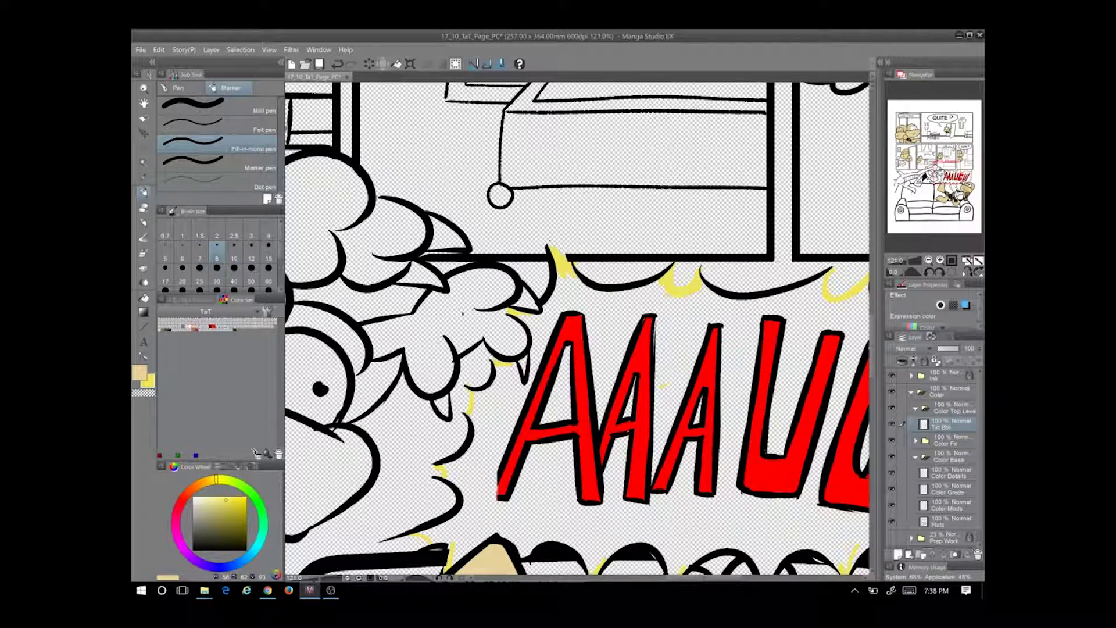
pyautogui.scroll(-3, 577, 328)
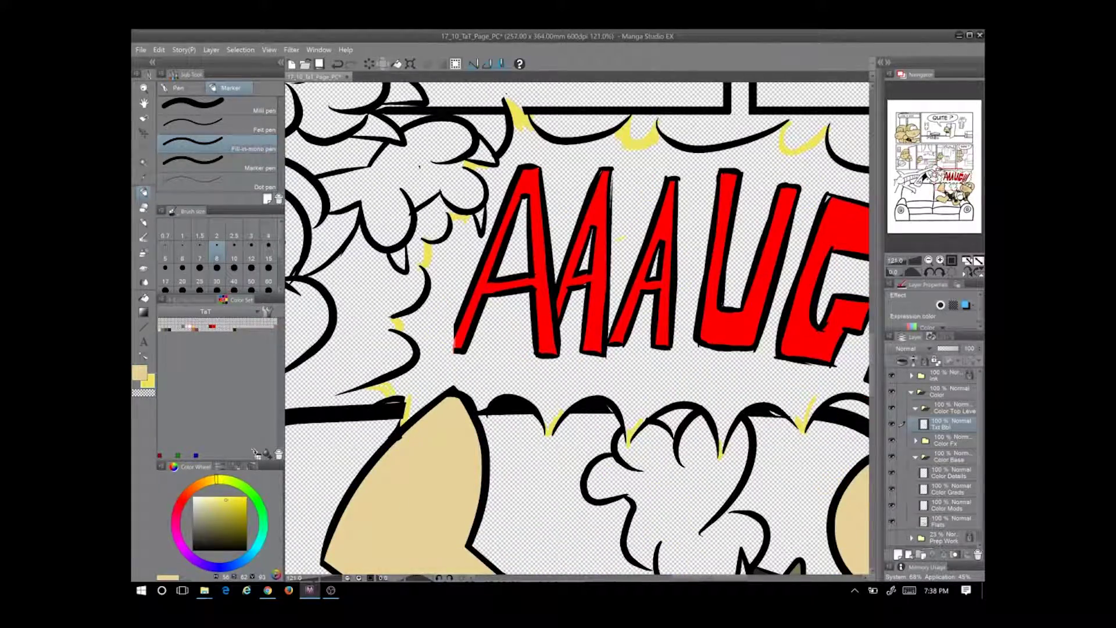
pyautogui.scroll(1, 577, 328)
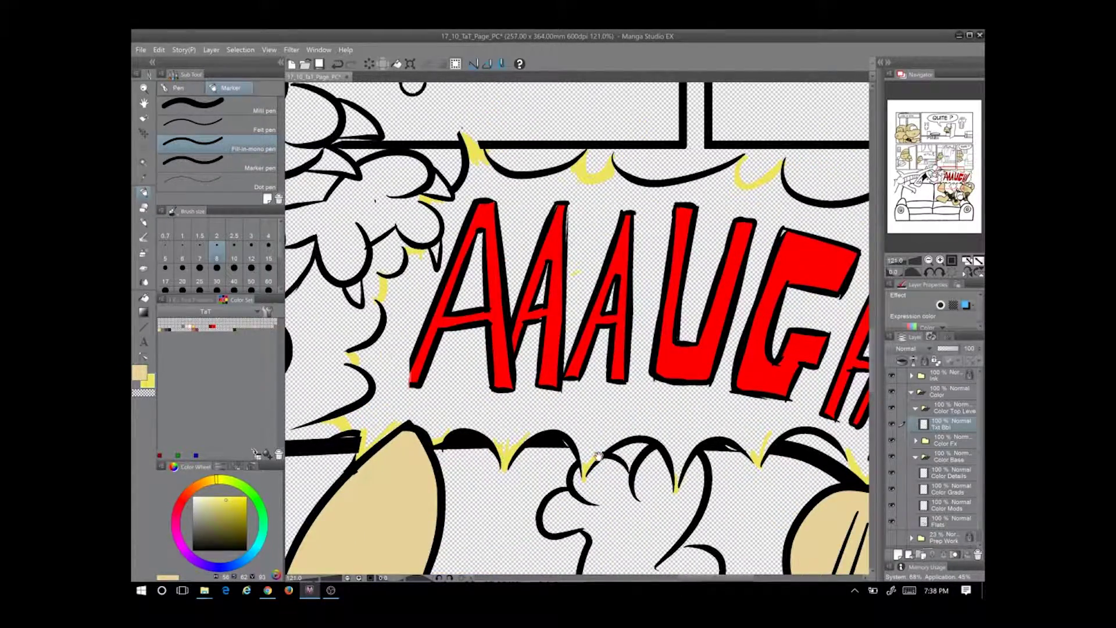
pyautogui.hscroll(5, 599, 455)
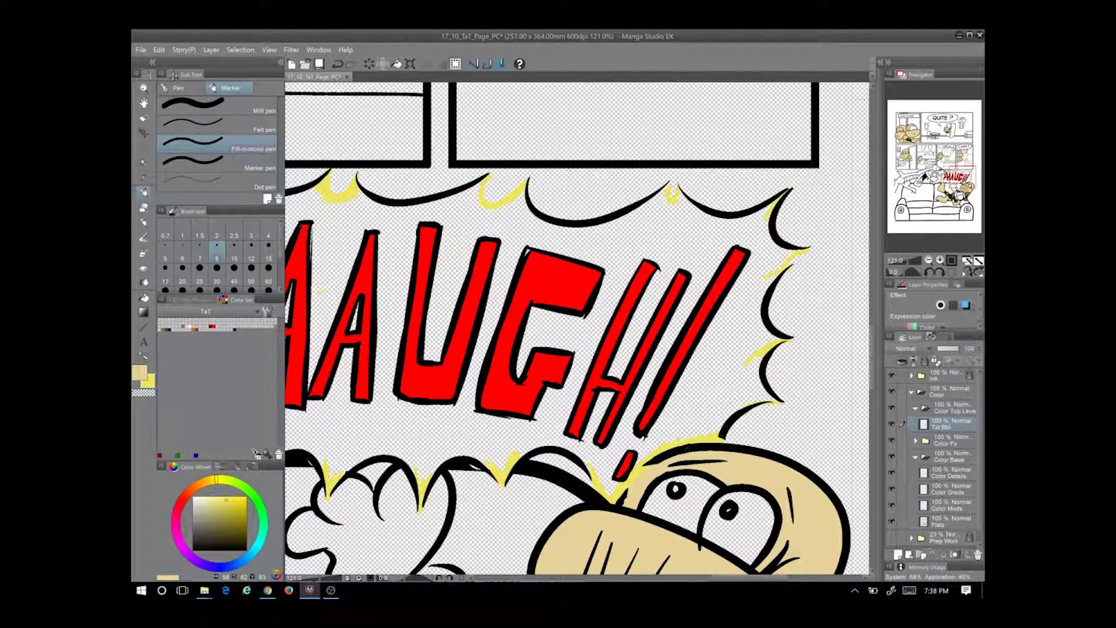
pyautogui.moveTo(778, 370); pyautogui.dragTo(695, 393)
pyautogui.scroll(1, 680, 362)
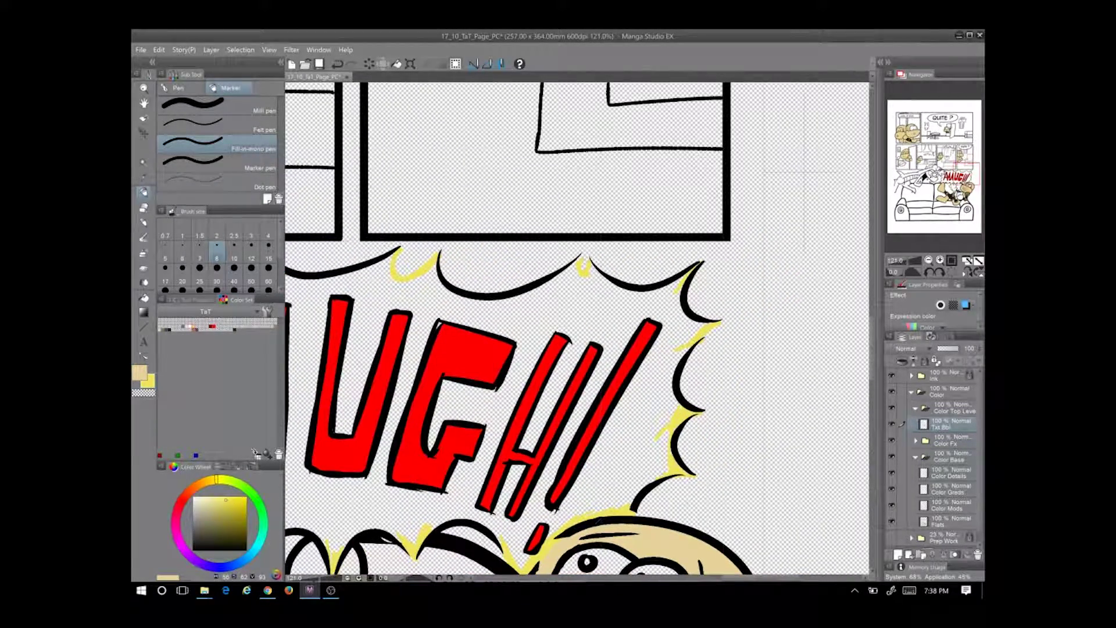
pyautogui.hscroll(-1, 553, 307)
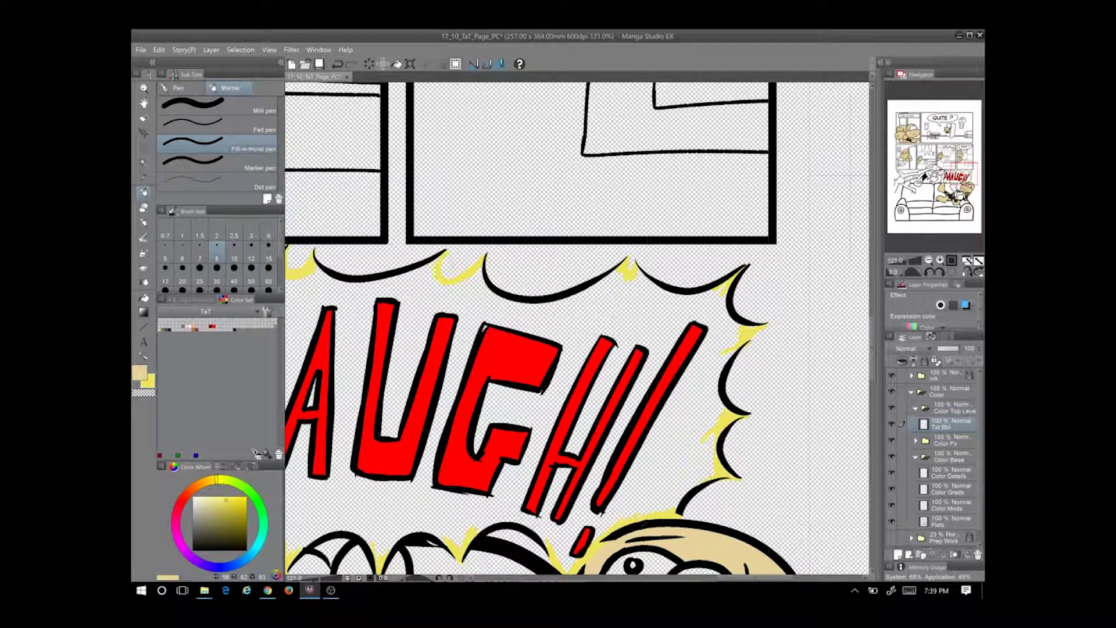
# Fill the background of the "AAAUGH!!!" burst with the bright yellow around the red letters
pyautogui.click(147, 381)
pyautogui.click(677, 285)
pyautogui.click(454, 384)
pyautogui.click(181, 325)
pyautogui.hotkey('ctrl', 'alt', '0')
pyautogui.press('g')
pyautogui.click(478, 287)
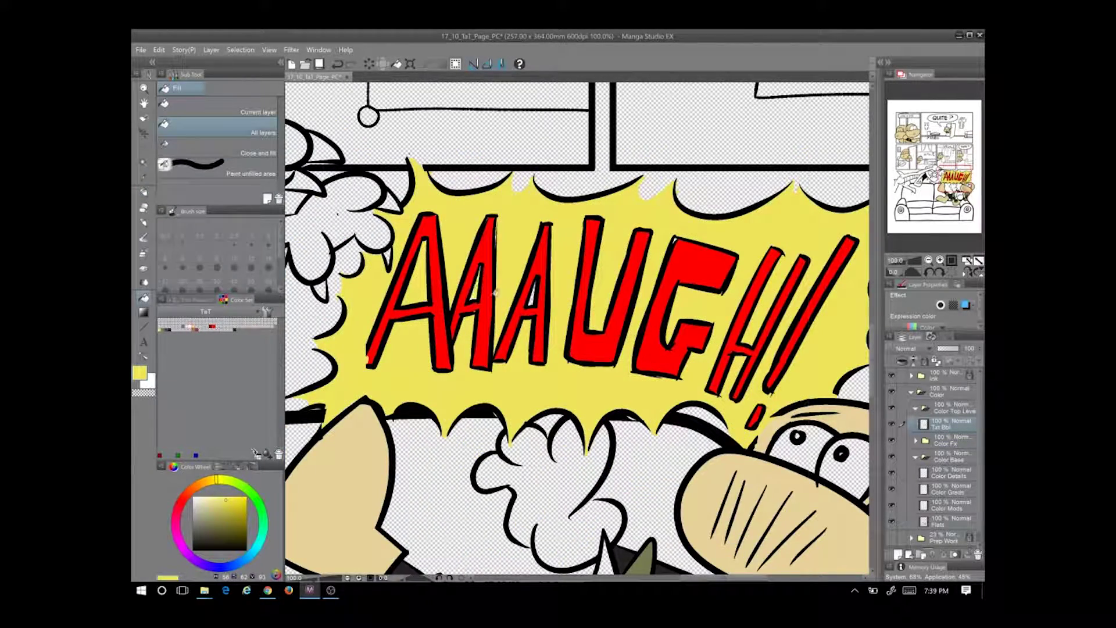
# Select the Flats layer and fill the eyes of the character on the sofa with white
pyautogui.press('p')
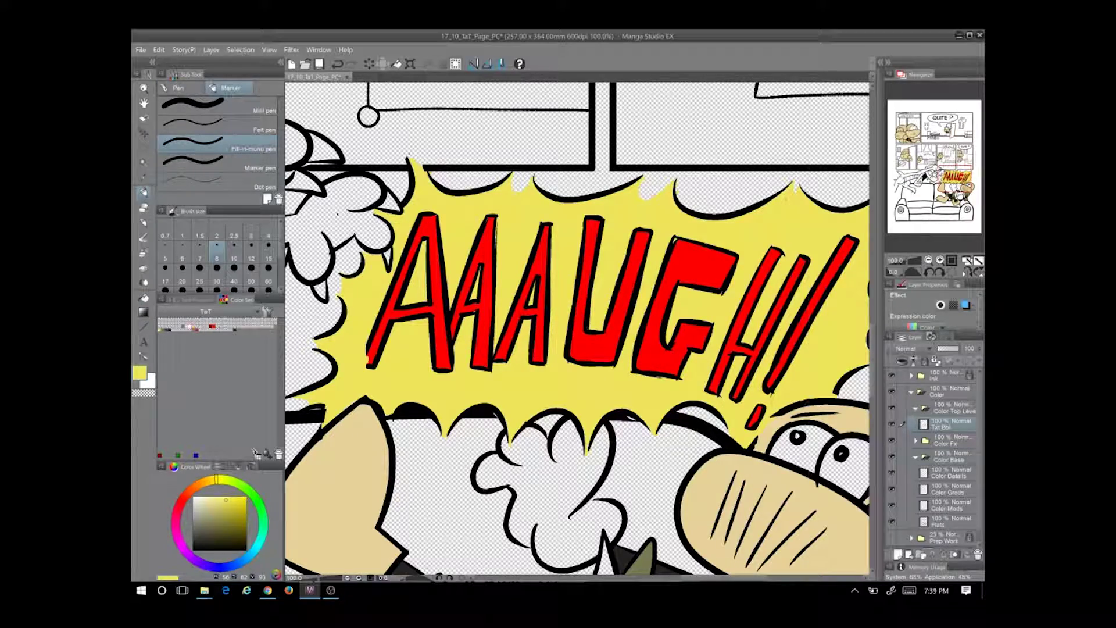
pyautogui.scroll(-4, 484, 301)
pyautogui.click(954, 521)
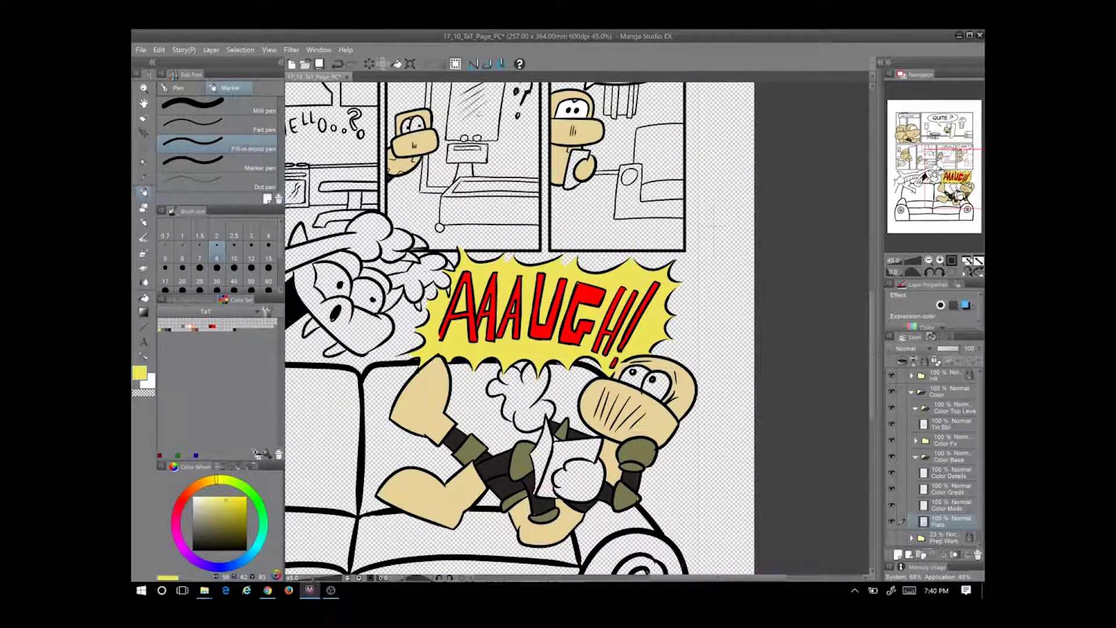
pyautogui.click(144, 297)
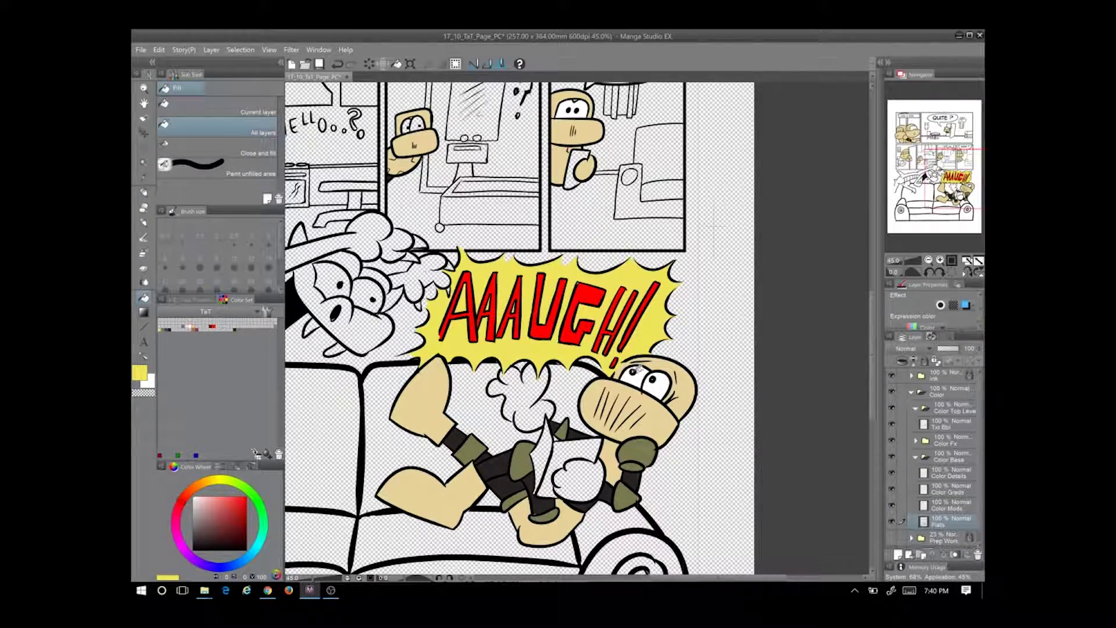
pyautogui.scroll(5, 655, 377)
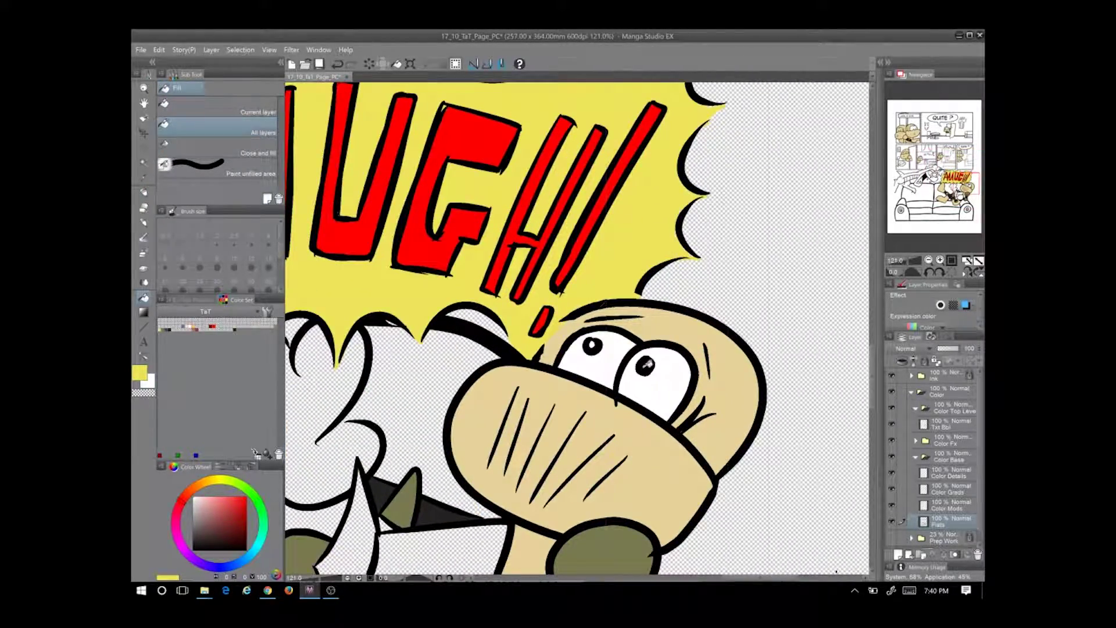
pyautogui.scroll(-3, 645, 365)
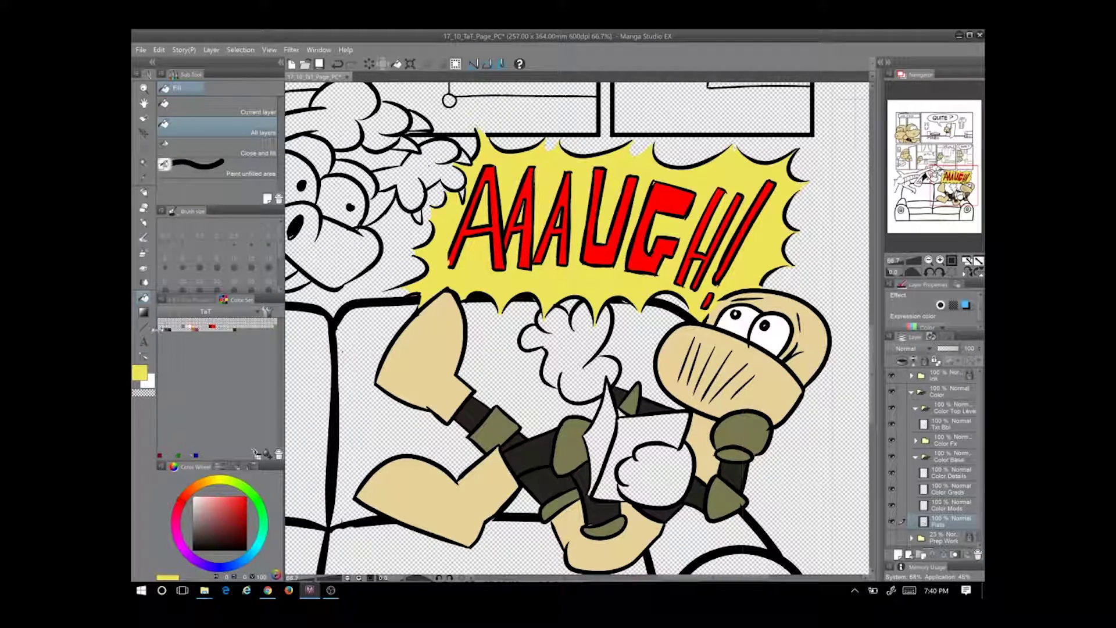
# Sample the tan skin color and fill both hands of the character on the sofa with it
pyautogui.press('x')
pyautogui.press('x')
pyautogui.press('x')
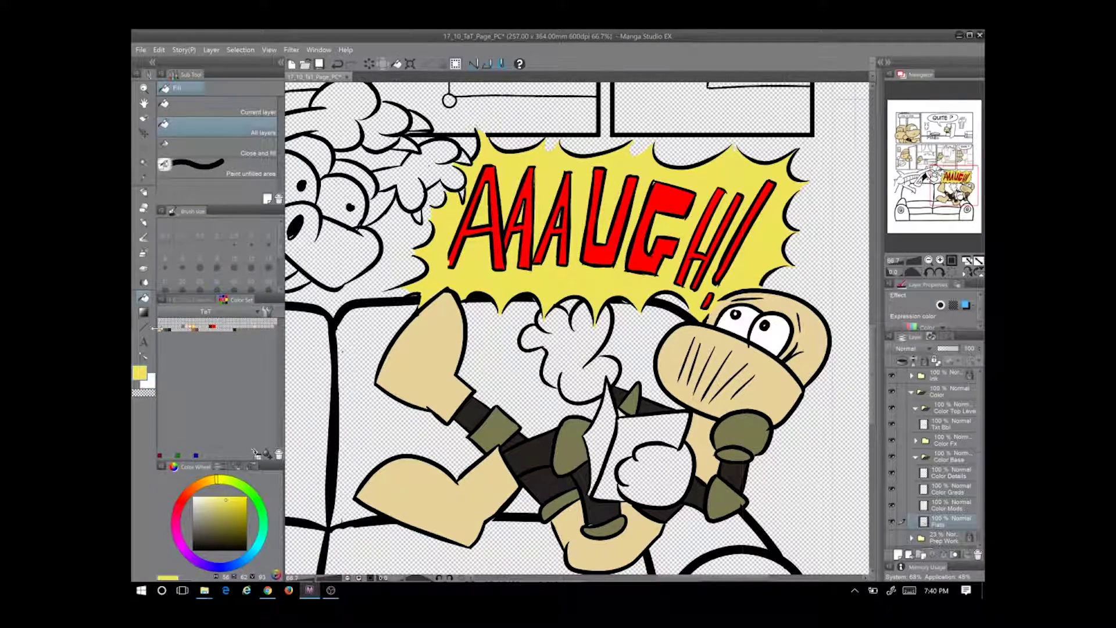
pyautogui.keyDown('alt'); pyautogui.click(421, 450); pyautogui.keyUp('alt')
pyautogui.click(581, 358)
pyautogui.hotkey('ctrl', 'z')
pyautogui.press('p')
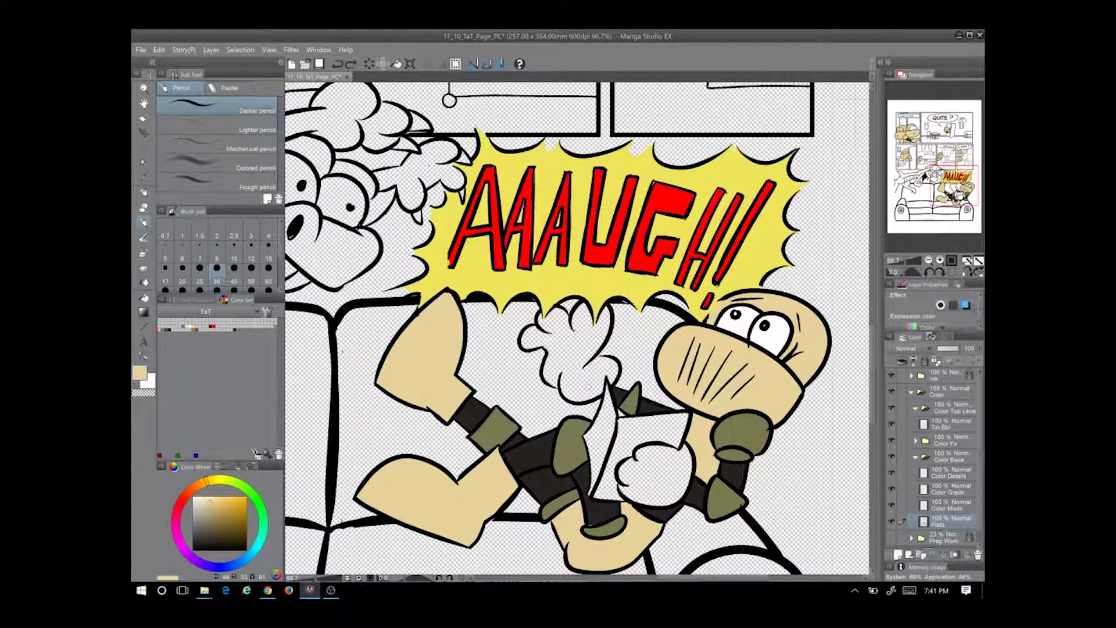
pyautogui.scroll(2, 530, 389)
pyautogui.press('g')
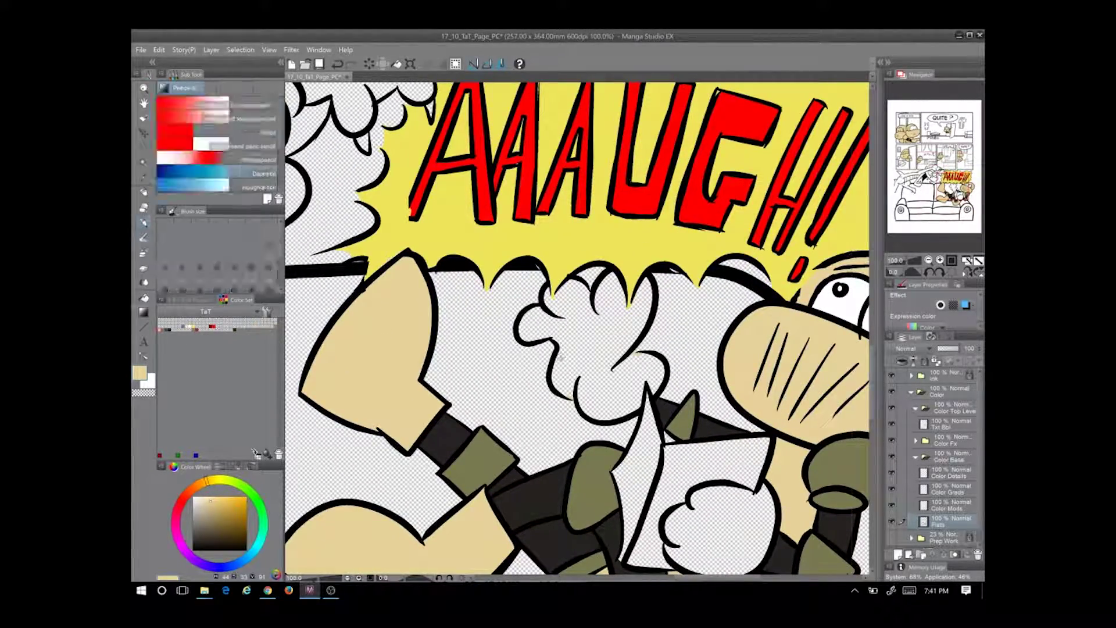
pyautogui.press('g')
pyautogui.click(605, 372)
pyautogui.scroll(-5, 639, 378)
pyautogui.click(724, 399)
pyautogui.scroll(-2, 664, 385)
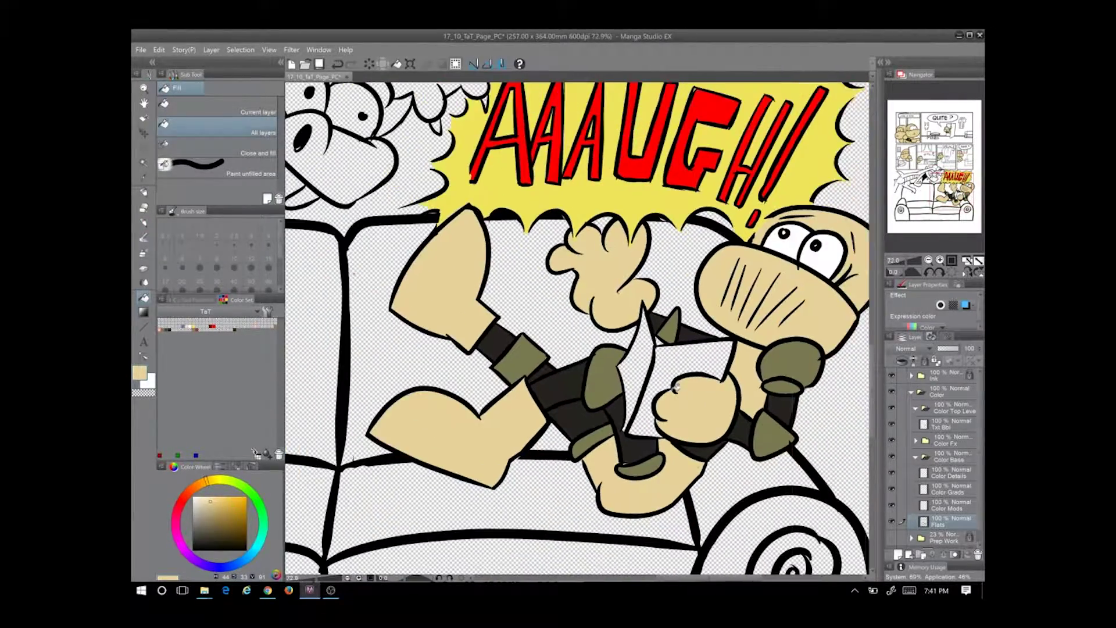
# Choose a medium brown and fill the sofa's back cushions, seat cushions and left arm
pyautogui.click(175, 520)
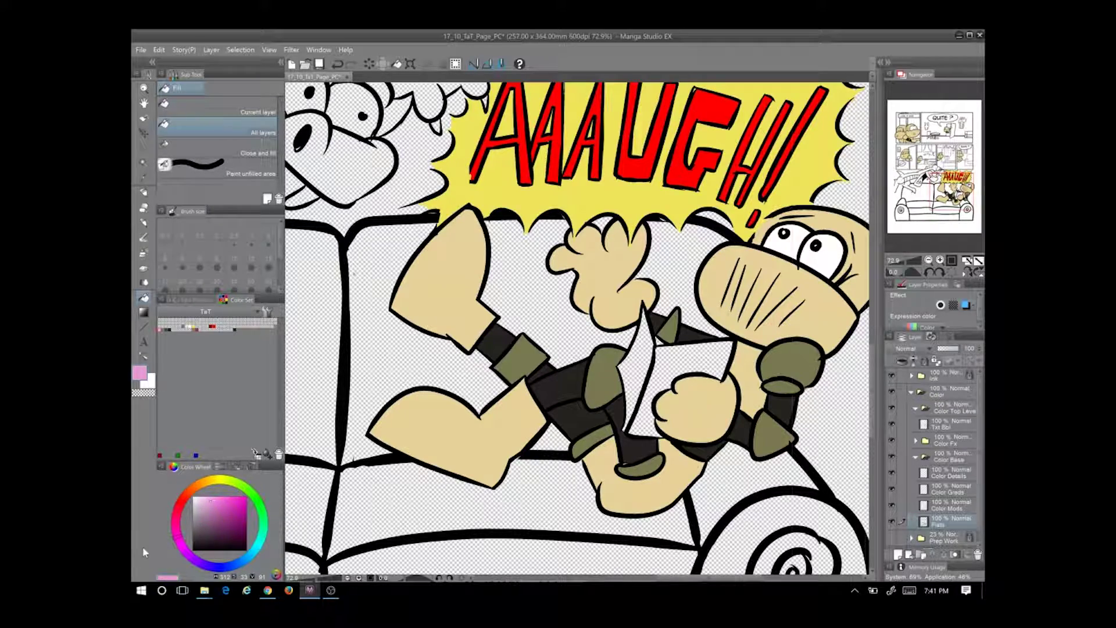
pyautogui.click(202, 481)
pyautogui.click(246, 526)
pyautogui.click(221, 507)
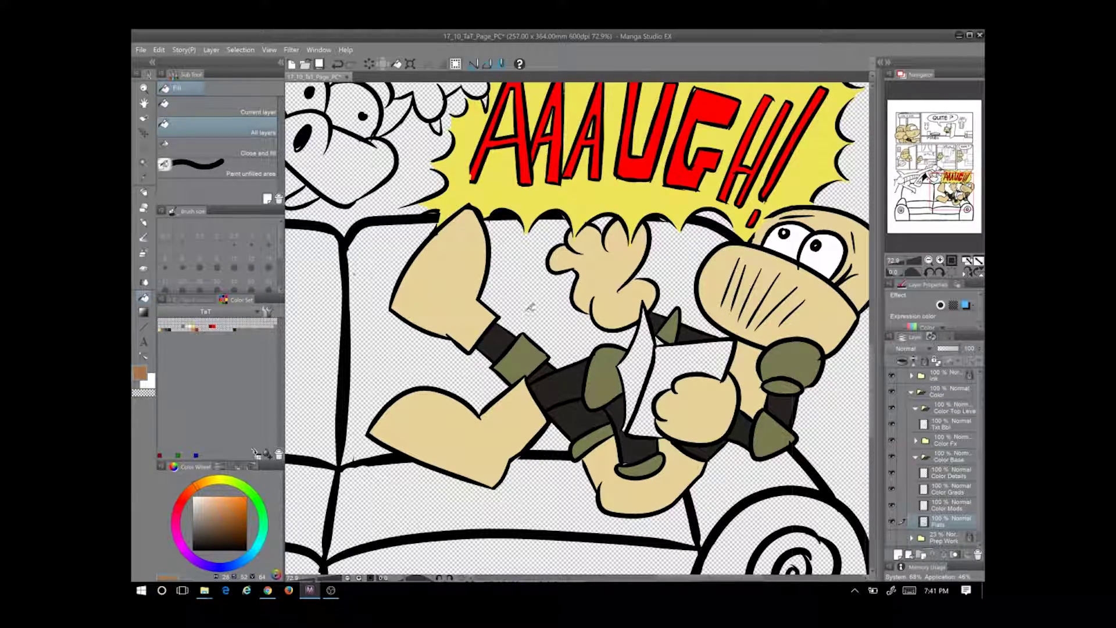
pyautogui.click(530, 308)
pyautogui.click(662, 336)
pyautogui.hscroll(-5, 436, 352)
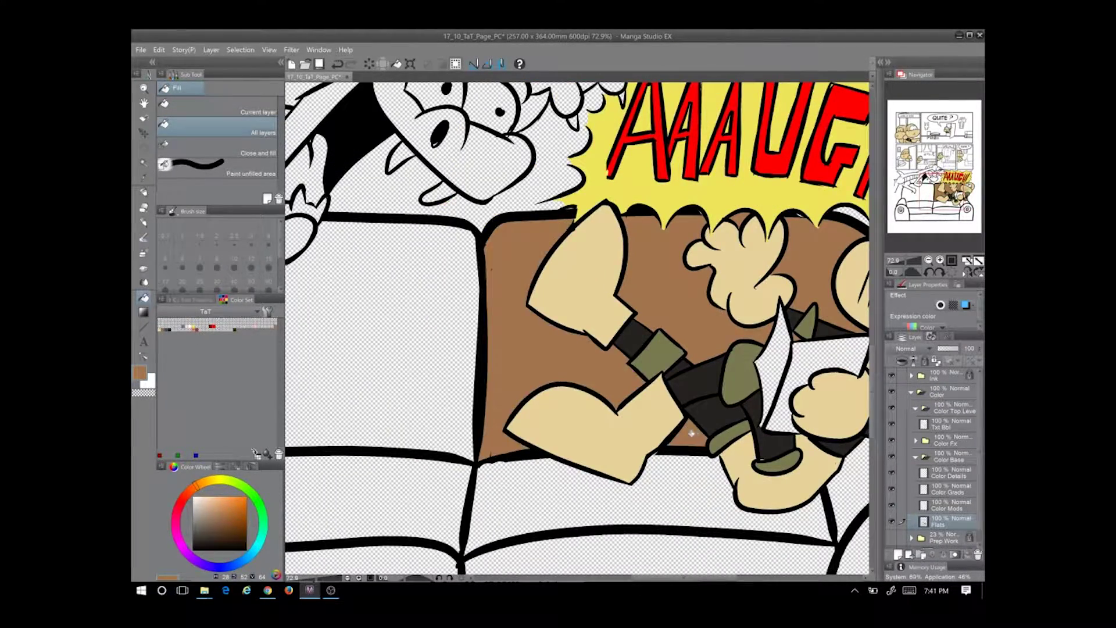
pyautogui.click(481, 391)
pyautogui.scroll(-3, 481, 391)
pyautogui.scroll(2, 537, 330)
pyautogui.click(537, 329)
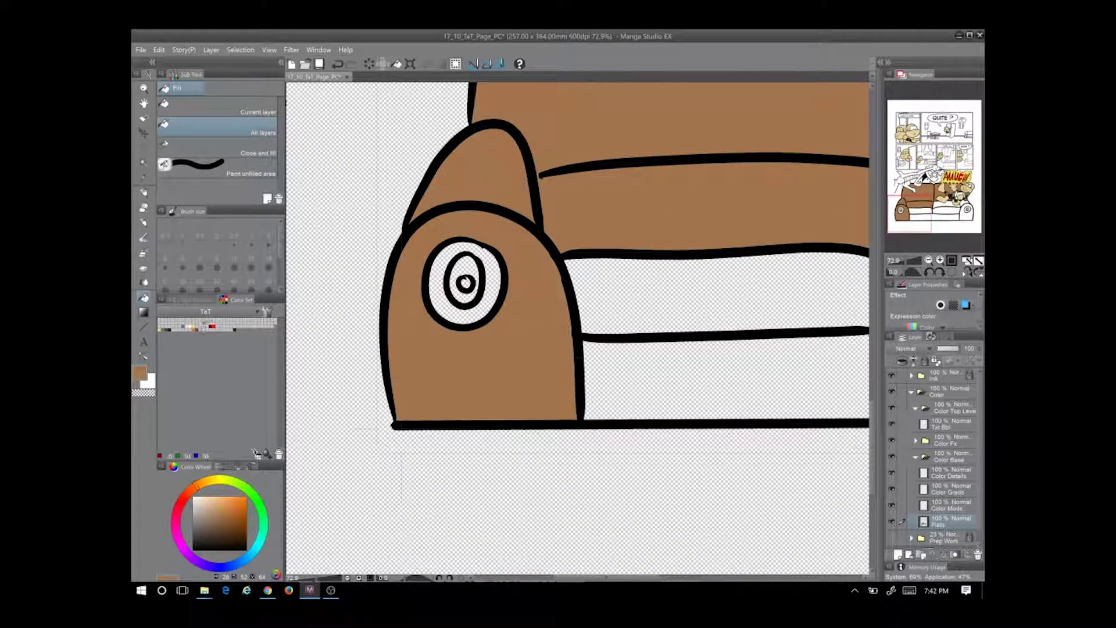
# Choose a dark red and fill the spiral rings on the sofa's left arm
pyautogui.click(201, 326)
pyautogui.click(433, 285)
pyautogui.click(454, 282)
pyautogui.click(471, 280)
# Return to the medium brown and fill the sofa's remaining seat and right arm areas
pyautogui.click(176, 327)
pyautogui.moveTo(745, 308); pyautogui.dragTo(237, 373)
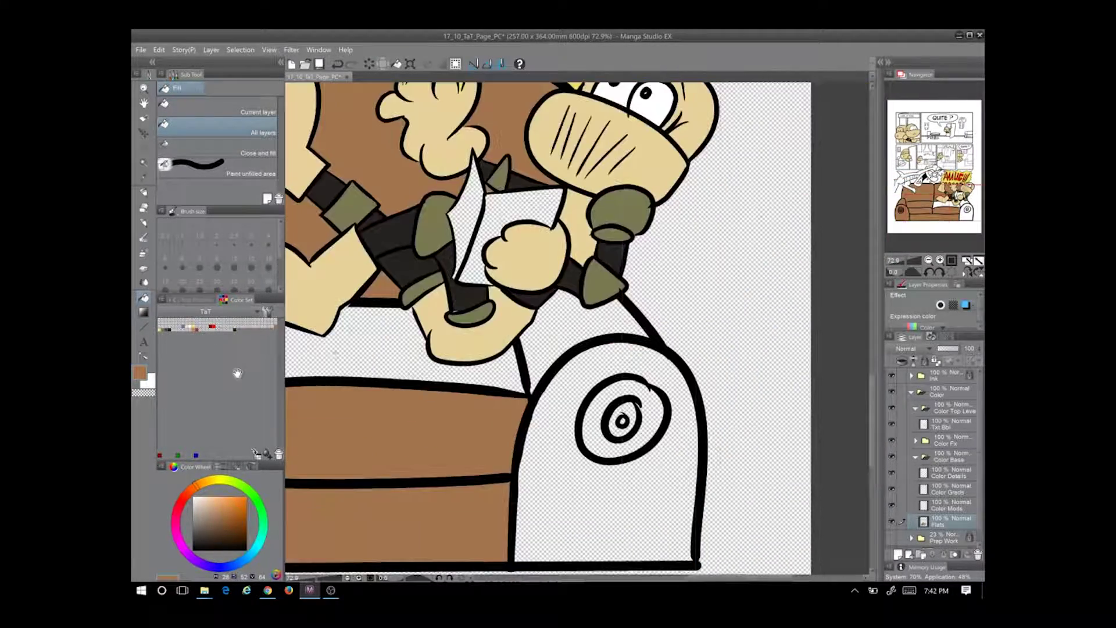
pyautogui.click(372, 366)
pyautogui.click(581, 326)
pyautogui.click(611, 511)
# Fill the spiral rings on the sofa's right arm with the same dark red
pyautogui.click(201, 326)
pyautogui.click(593, 442)
pyautogui.click(611, 410)
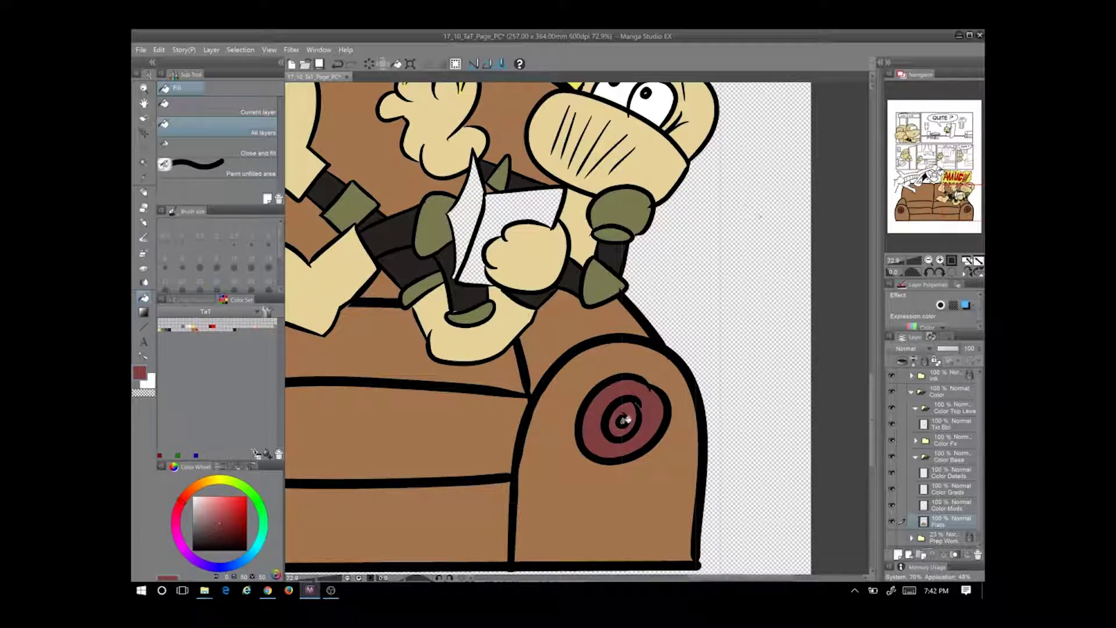
# Fill the sheet of paper held by the character on the sofa with white
pyautogui.moveTo(512, 201); pyautogui.dragTo(537, 277)
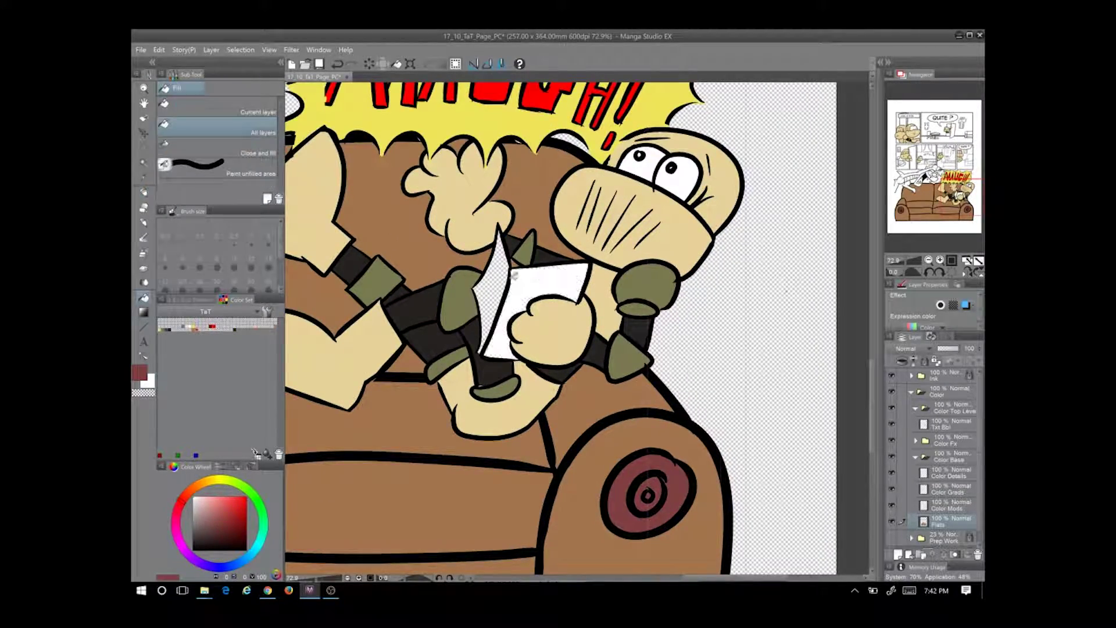
pyautogui.scroll(-3, 537, 277)
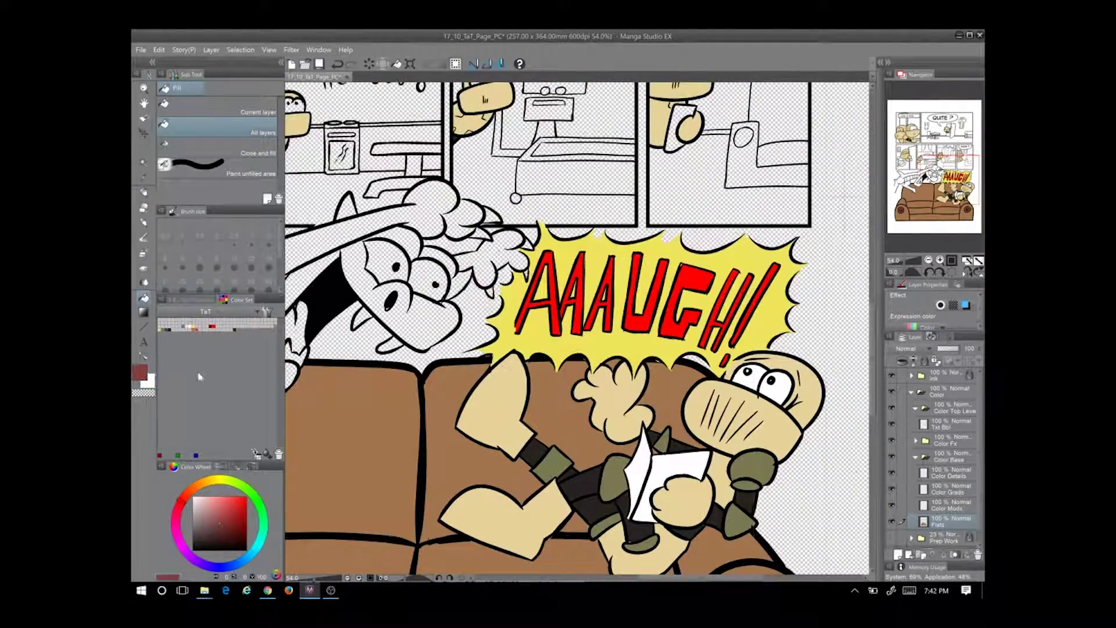
pyautogui.moveTo(304, 352); pyautogui.dragTo(409, 375)
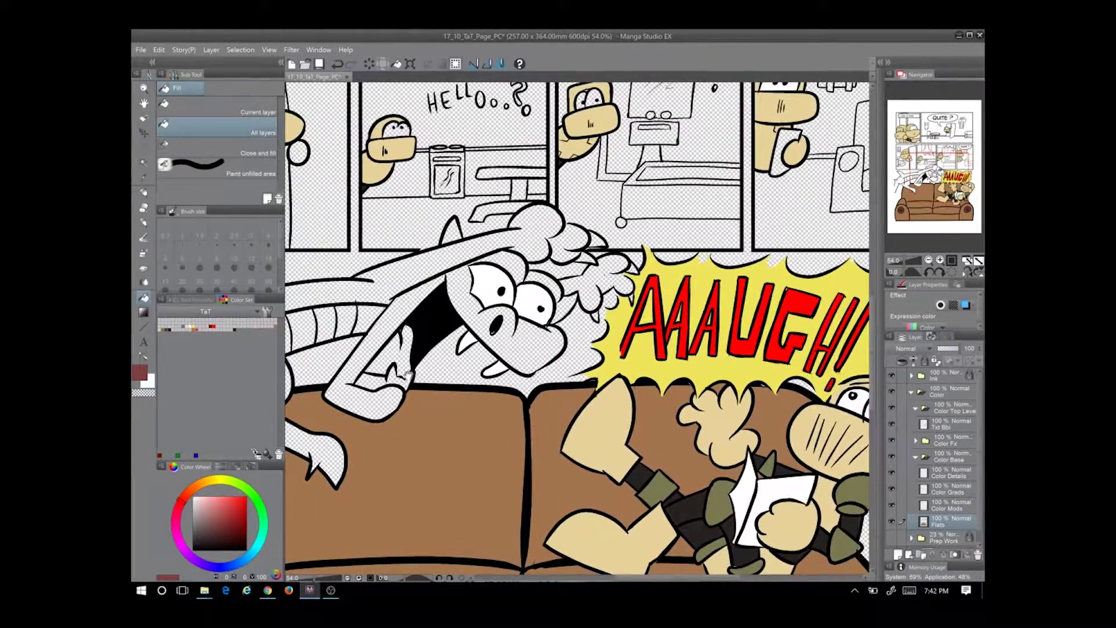
pyautogui.scroll(-1, 409, 375)
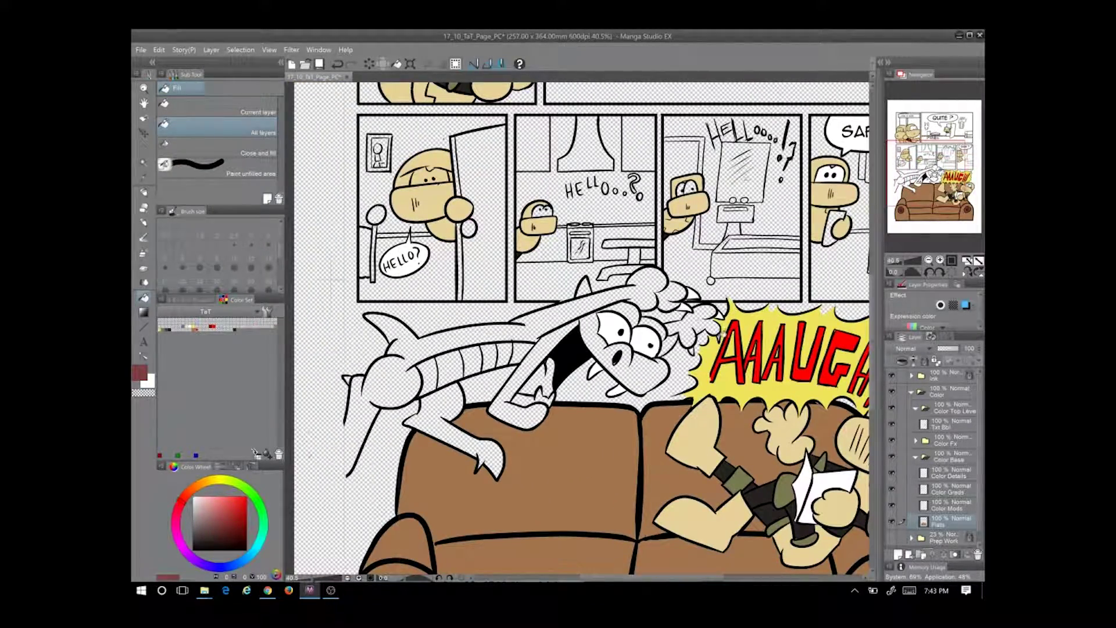
# Fill the left character's eye area in the "LATER, AT HOME" panel with white
pyautogui.moveTo(561, 298); pyautogui.dragTo(544, 377)
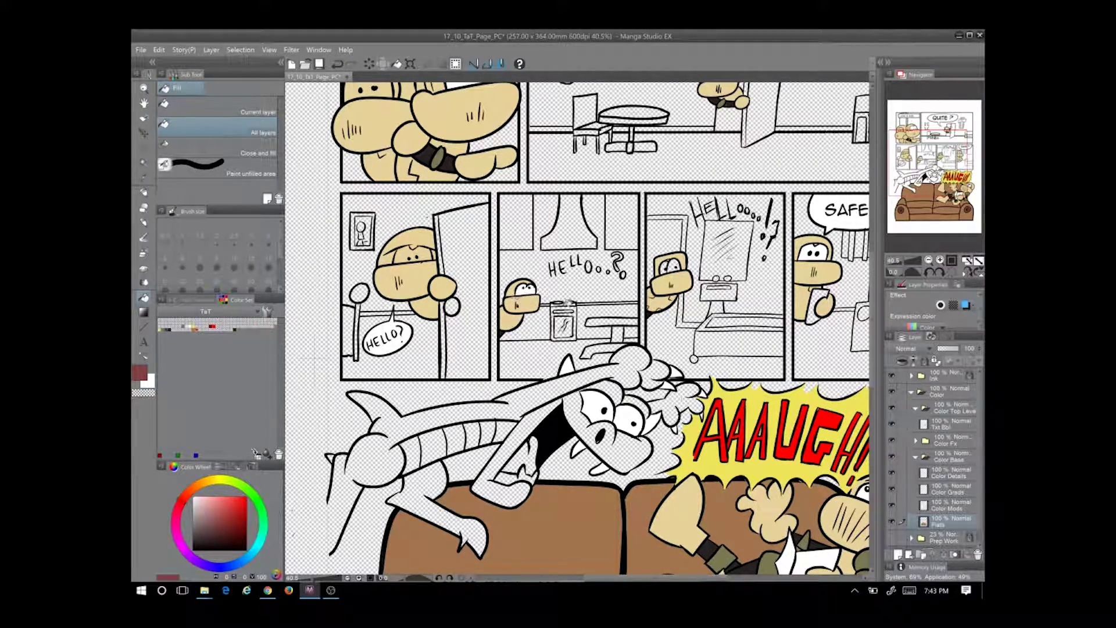
pyautogui.moveTo(456, 149)
pyautogui.mouseDown()
pyautogui.moveTo(503, 366)
pyautogui.moveTo(653, 398)
pyautogui.mouseUp()
pyautogui.scroll(2, 503, 365)
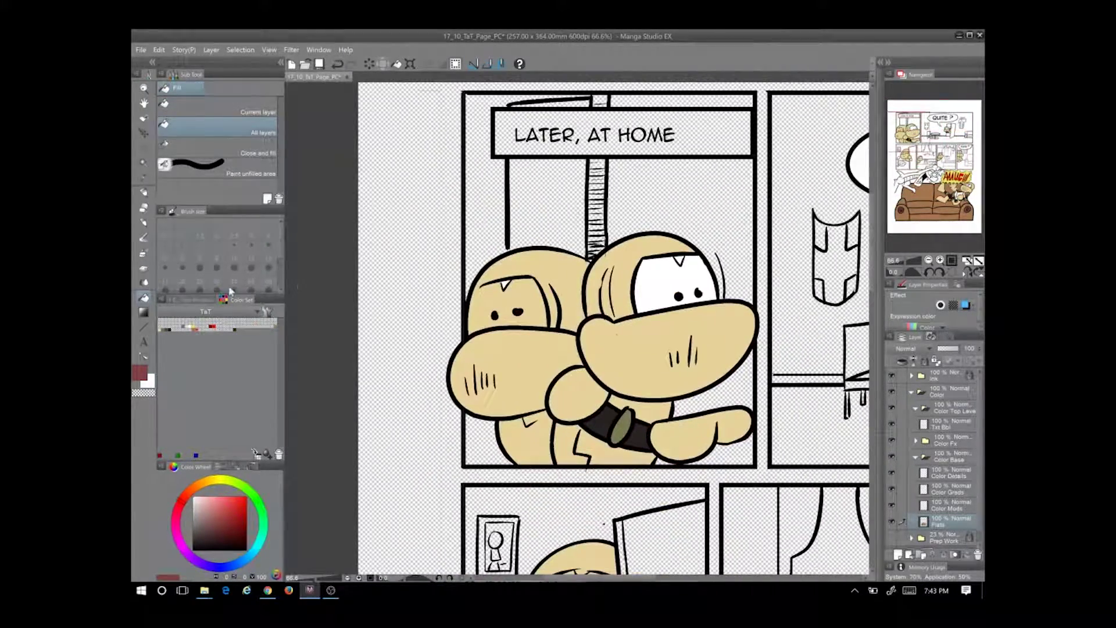
pyautogui.press('p')
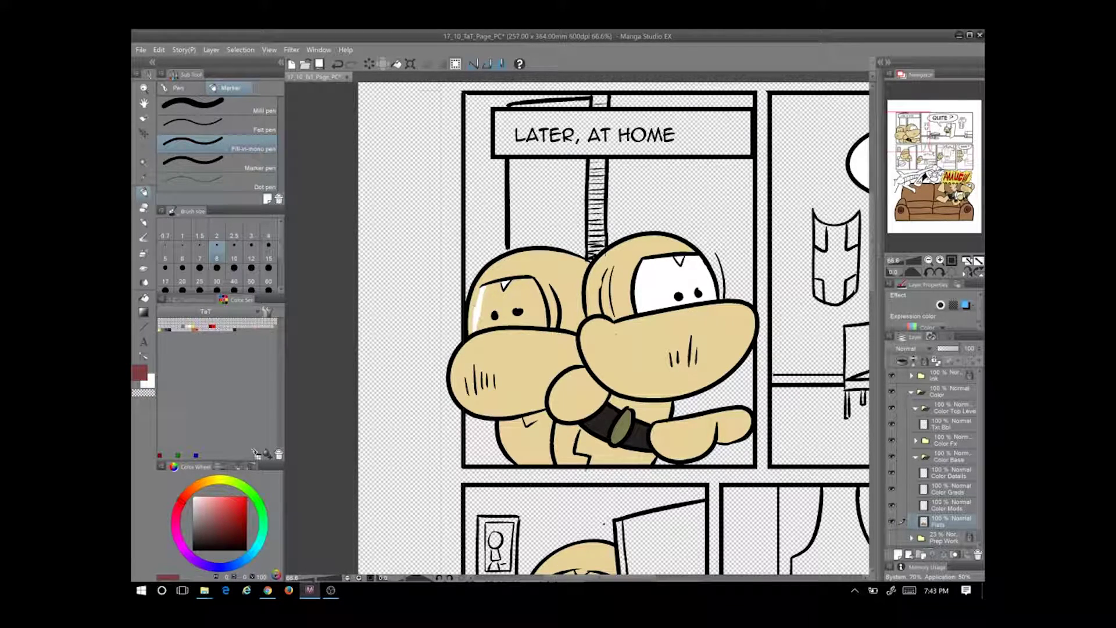
pyautogui.press('g')
pyautogui.click(505, 307)
pyautogui.scroll(-2, 504, 318)
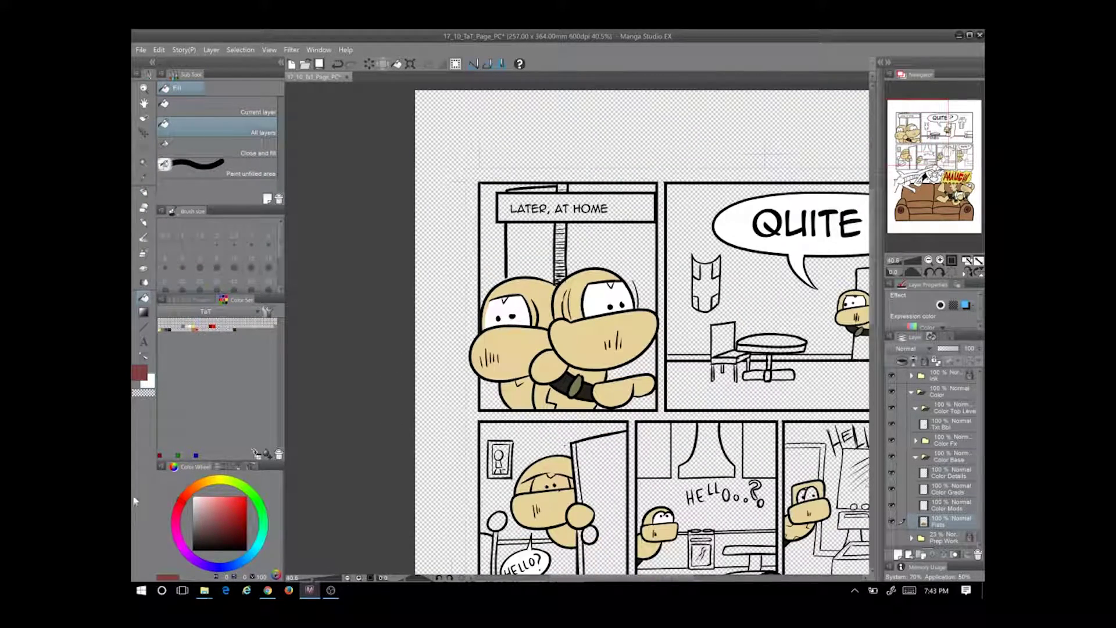
# Choose the medium brown and fill the large background area behind the right character in the first panel
pyautogui.click(273, 324)
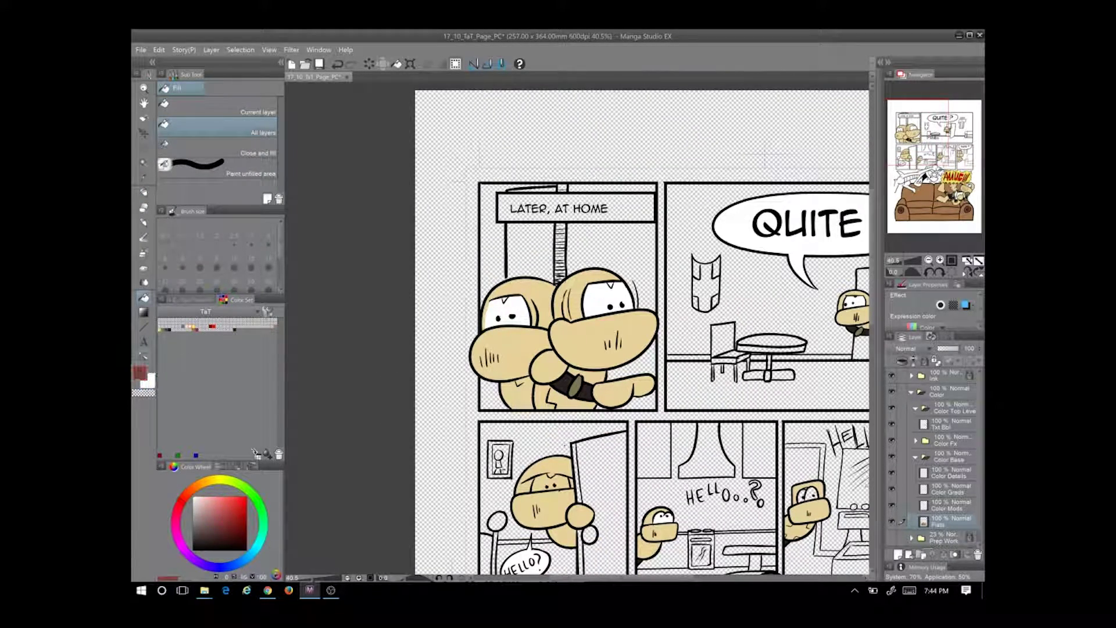
pyautogui.click(595, 253)
pyautogui.click(646, 366)
# Fill the "LATER, AT HOME" caption box with white on the Txt Bbl layer and hide the Txt folder
pyautogui.keyDown('ctrl'); pyautogui.click(816, 289); pyautogui.keyUp('ctrl')
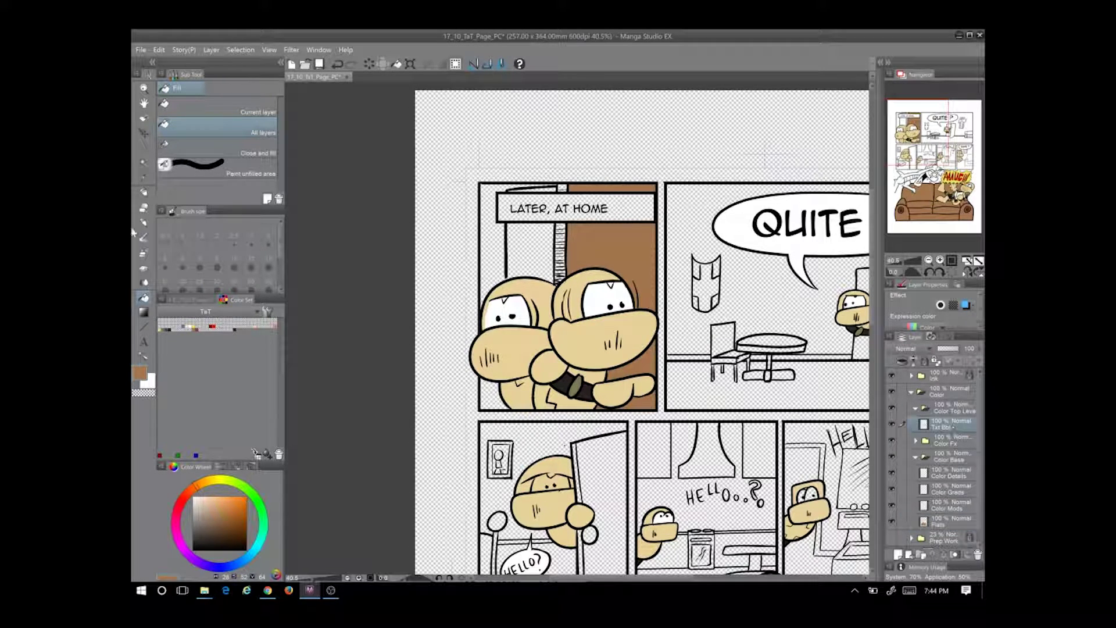
pyautogui.keyDown('alt'); pyautogui.click(815, 289); pyautogui.keyUp('alt')
pyautogui.click(912, 375)
pyautogui.click(891, 392)
pyautogui.click(911, 376)
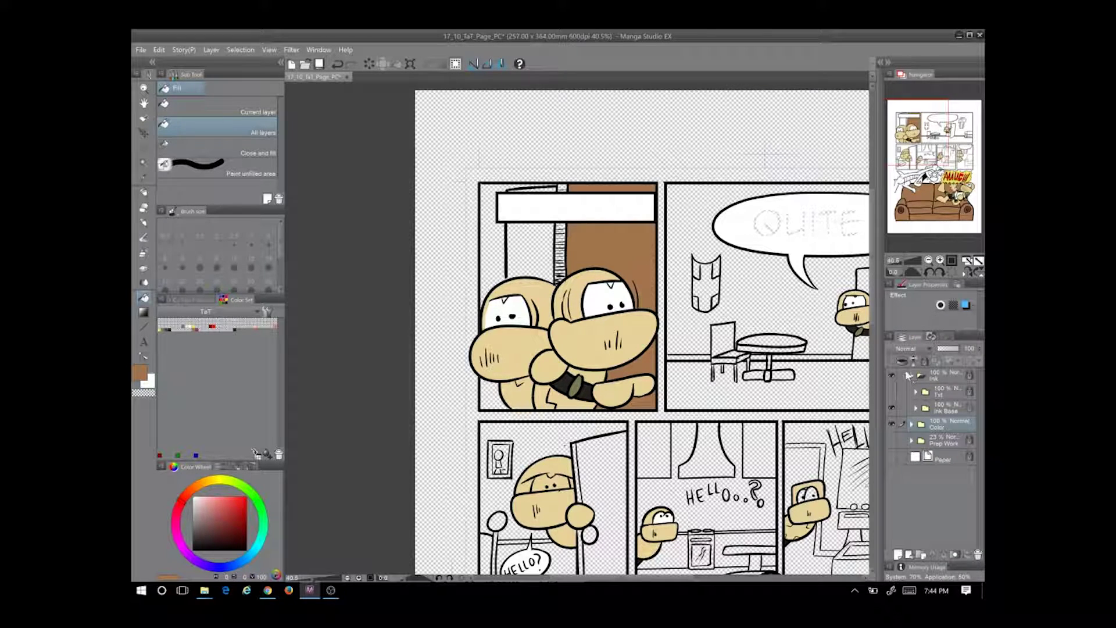
# Hide the Ink Free Details layer in the Ink Base folder and make the Flats layer active
pyautogui.click(915, 390)
pyautogui.click(912, 375)
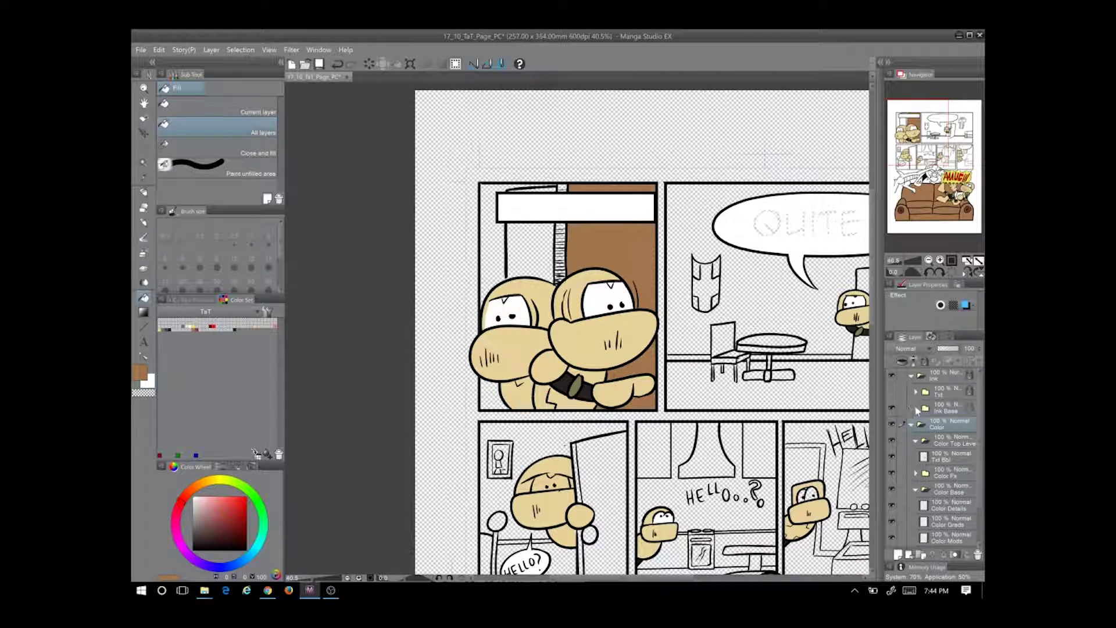
pyautogui.click(892, 440)
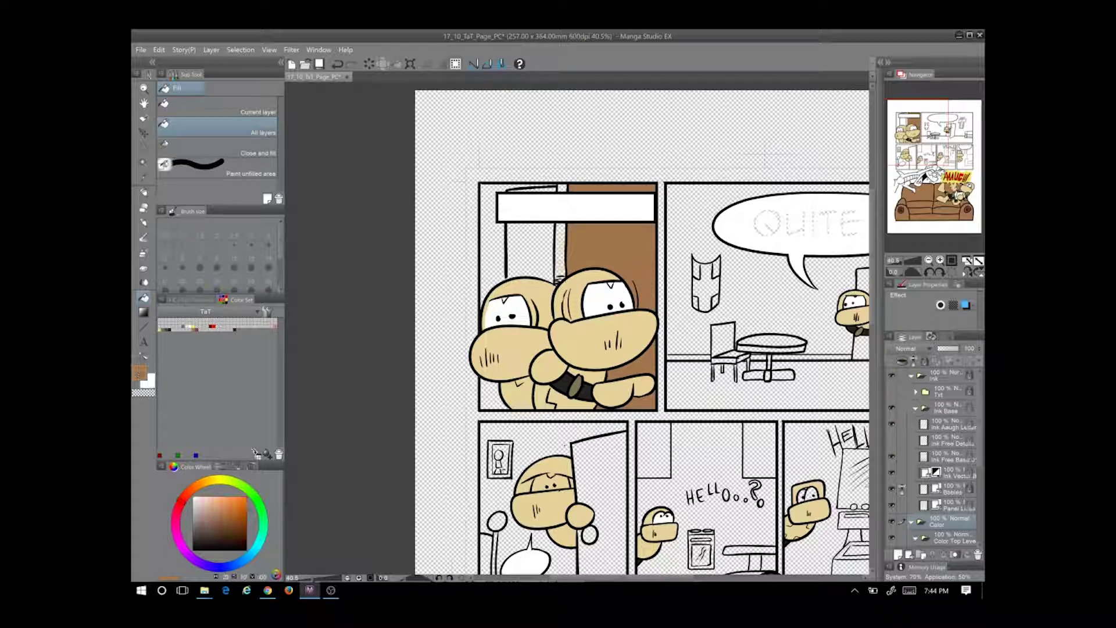
pyautogui.scroll(-3, 903, 427)
pyautogui.scroll(-2, 936, 453)
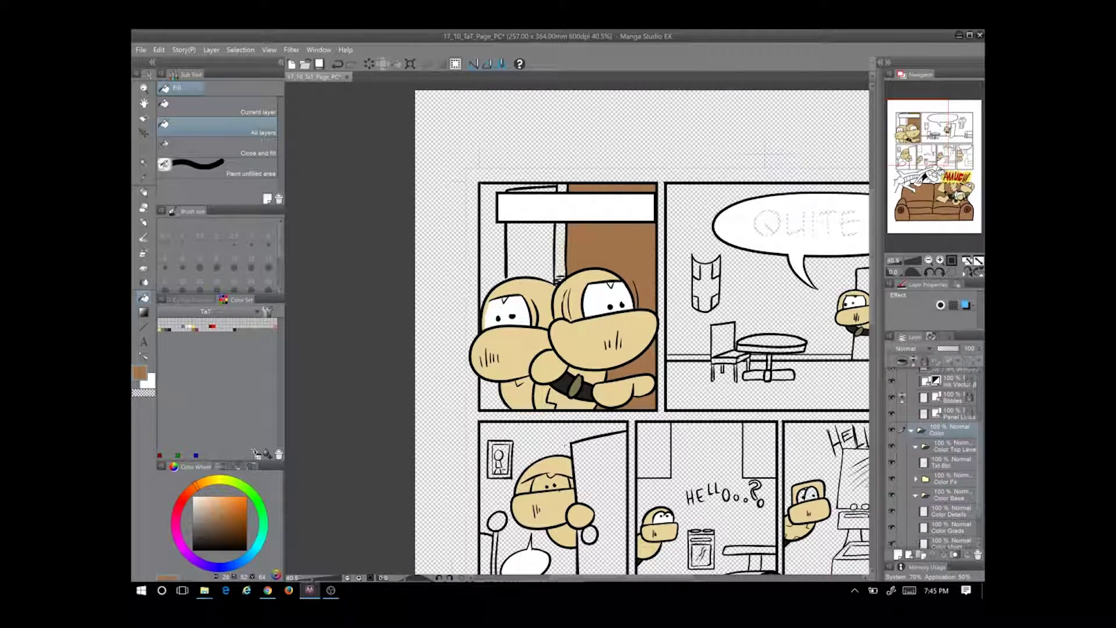
pyautogui.click(954, 519)
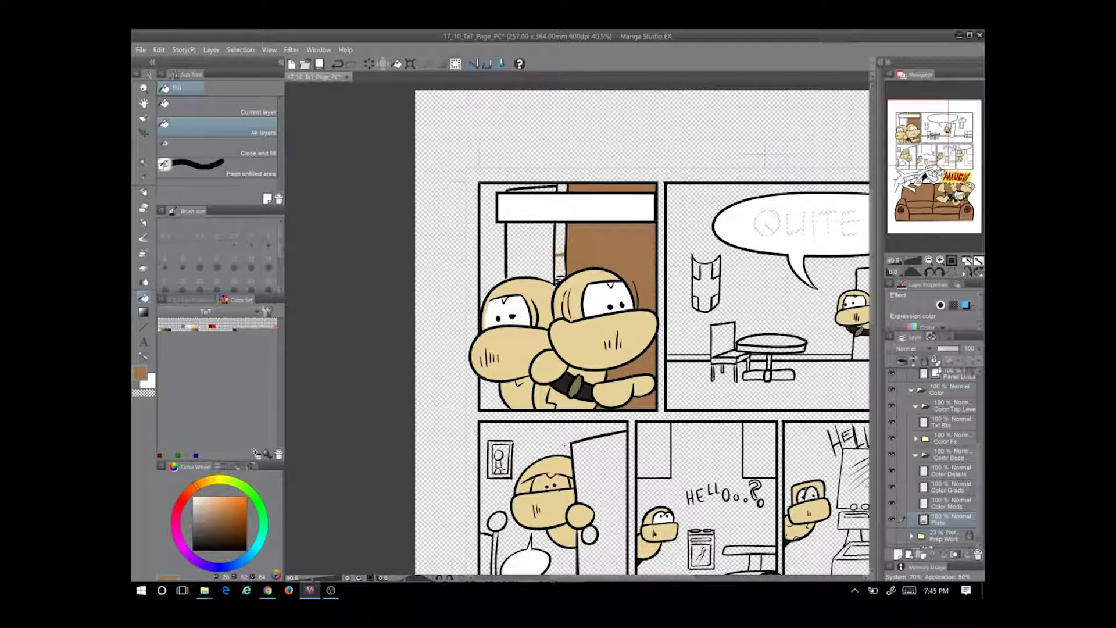
# Fill the narrow vertical strip beside the brown area in the first panel with the same medium brown
pyautogui.scroll(4, 578, 183)
pyautogui.press('p')
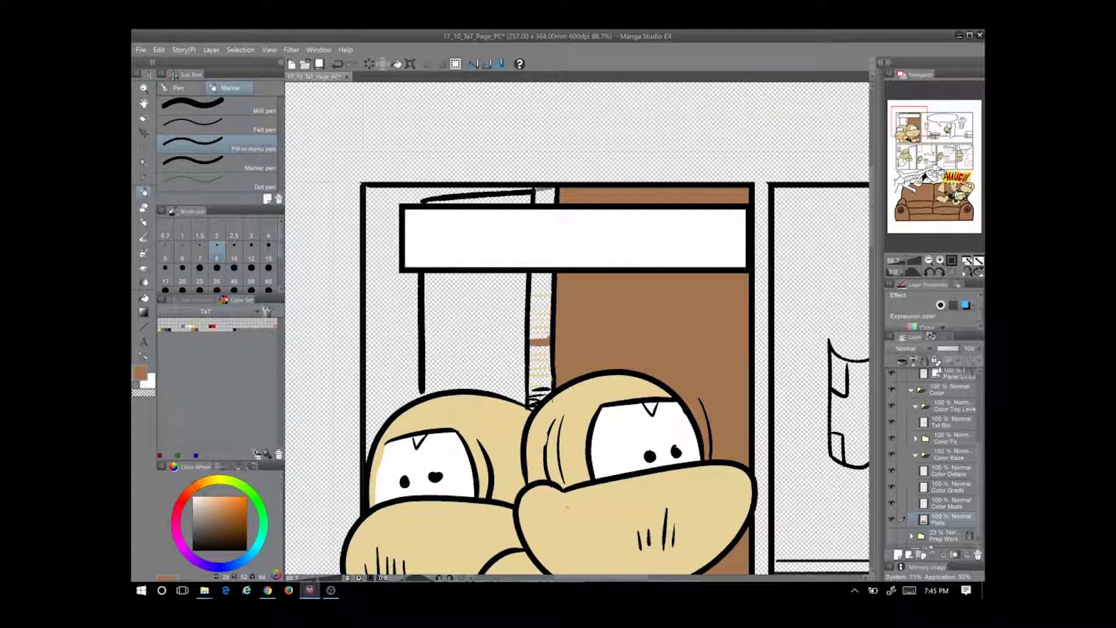
pyautogui.press('g')
pyautogui.moveTo(540, 194); pyautogui.dragTo(543, 388)
pyautogui.press('p')
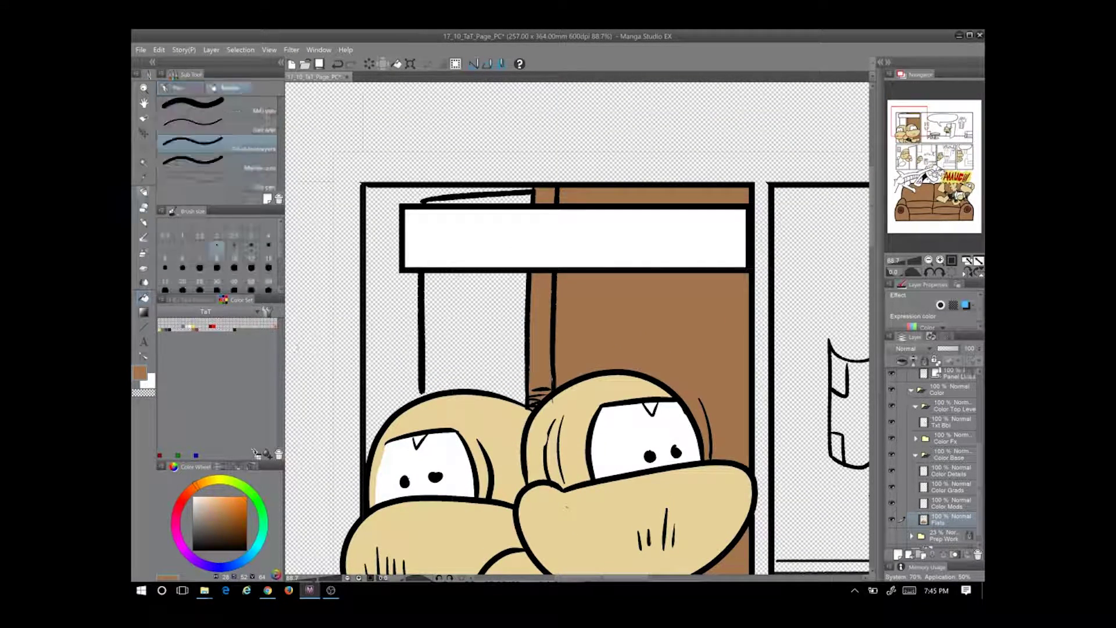
# Show the Ink Free Details layer again and return to the Flats layer
pyautogui.scroll(2, 928, 414)
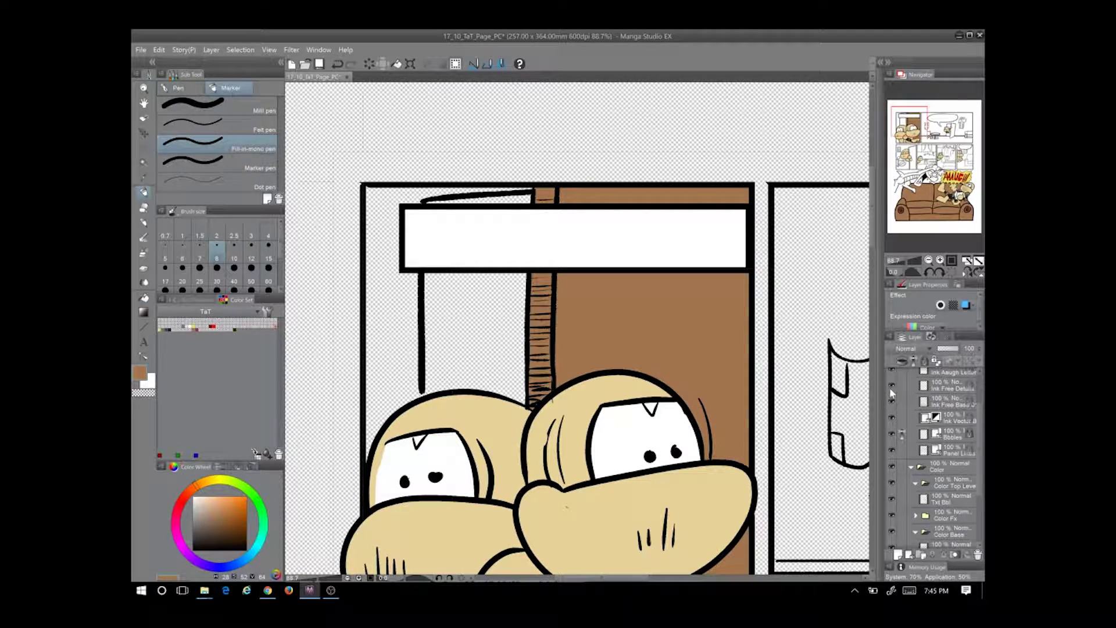
pyautogui.click(948, 521)
pyautogui.scroll(-3, 575, 326)
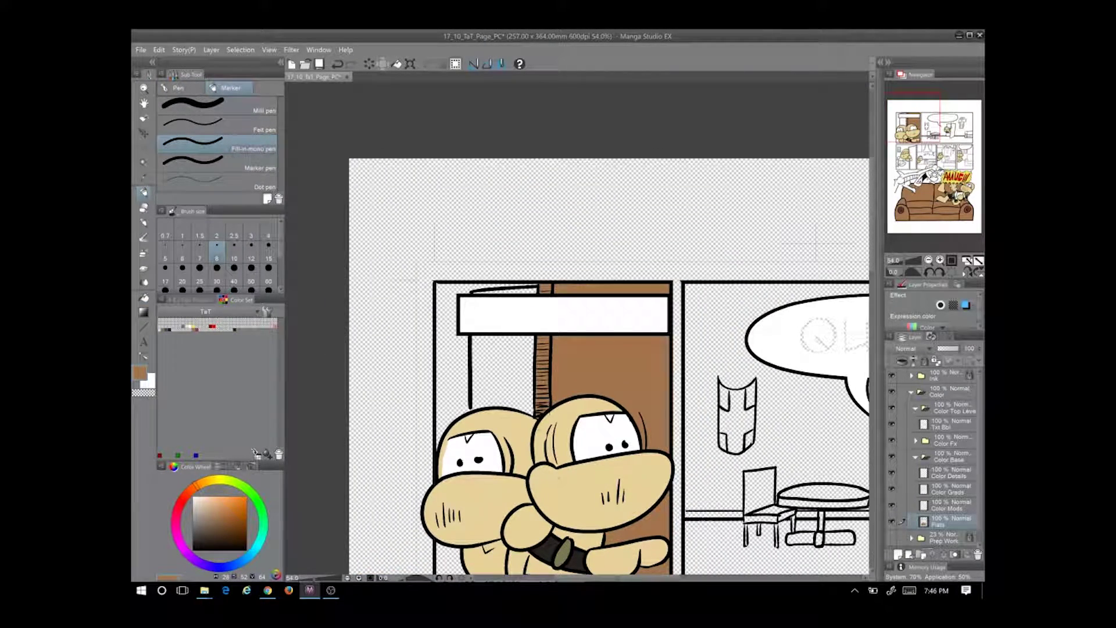
# Choose a dark grayish blue and fill the doorway opening above the left character, including the part above the caption box
pyautogui.click(178, 326)
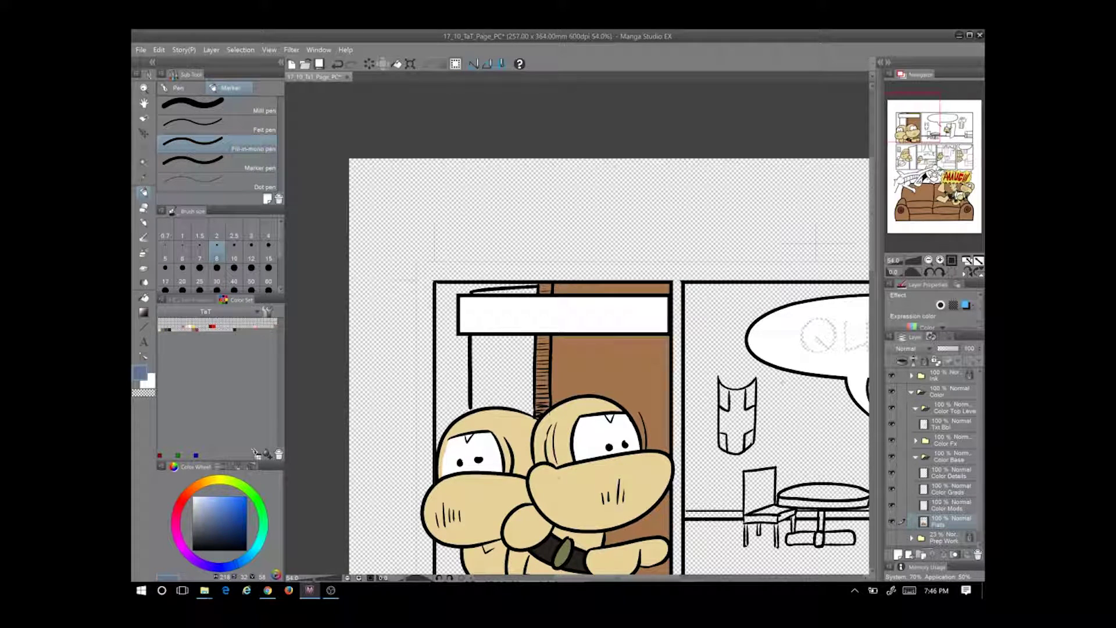
pyautogui.press('g')
pyautogui.click(503, 372)
pyautogui.click(512, 289)
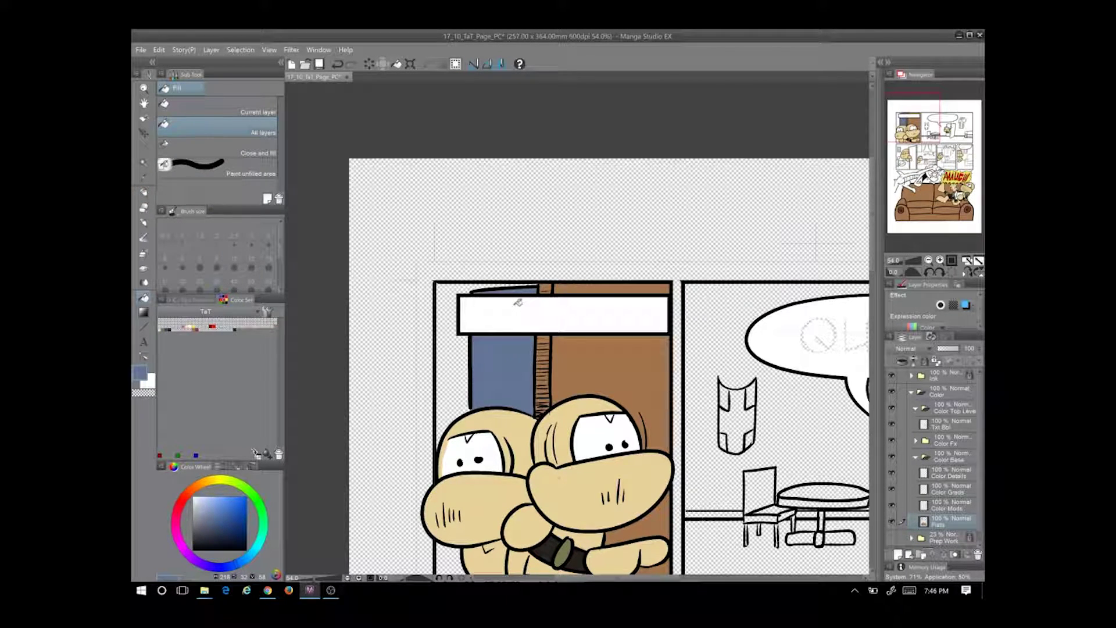
# Choose a pale blue and fill the walls of the first two panels, including the baseboard strip behind the table
pyautogui.click(202, 505)
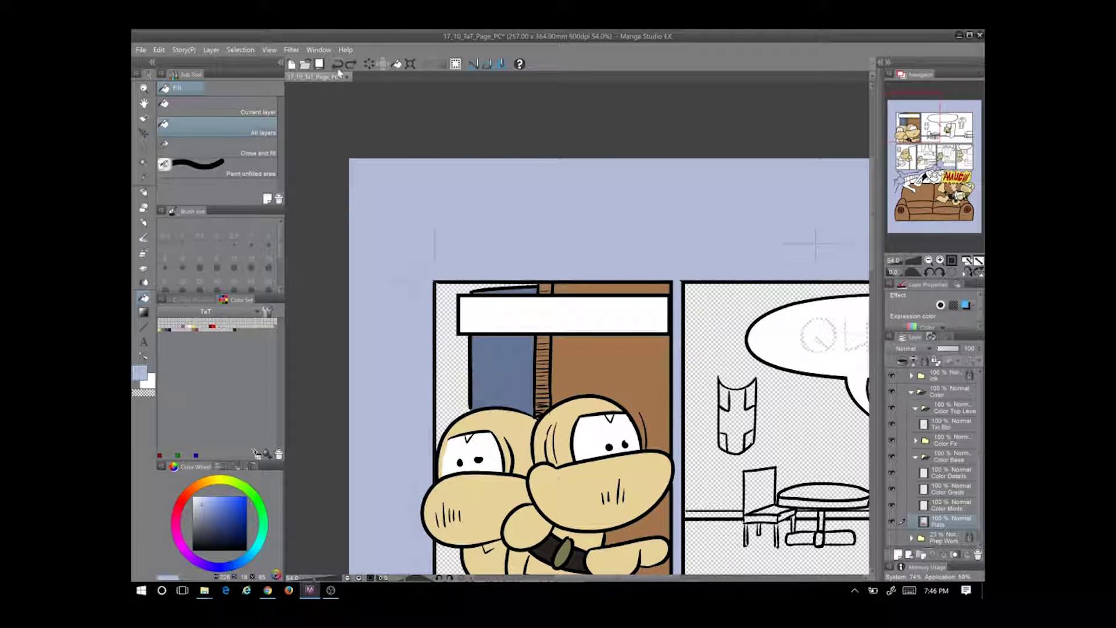
pyautogui.click(337, 63)
pyautogui.scroll(-5, 494, 347)
pyautogui.hscroll(5, 524, 348)
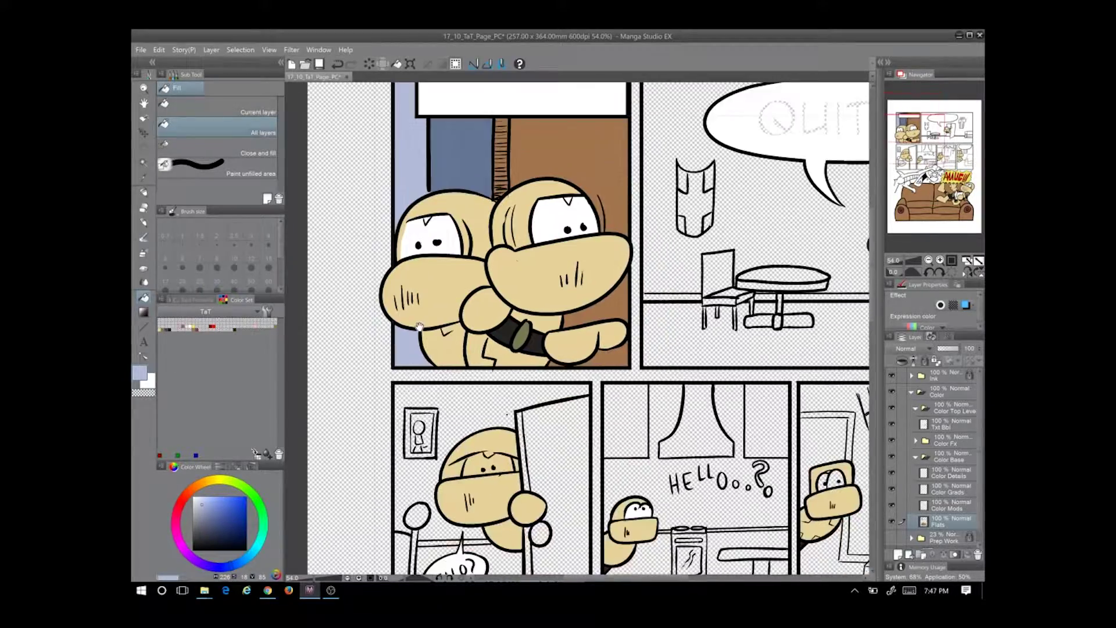
pyautogui.scroll(3, 581, 347)
pyautogui.click(594, 346)
pyautogui.hscroll(4, 582, 349)
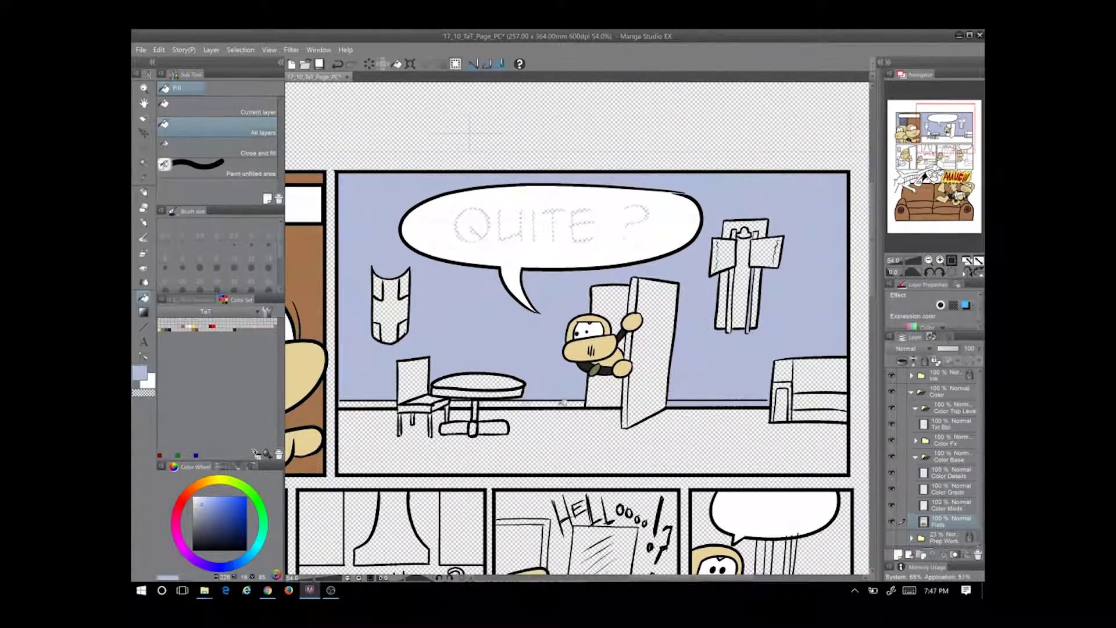
pyautogui.scroll(4, 457, 397)
pyautogui.click(144, 192)
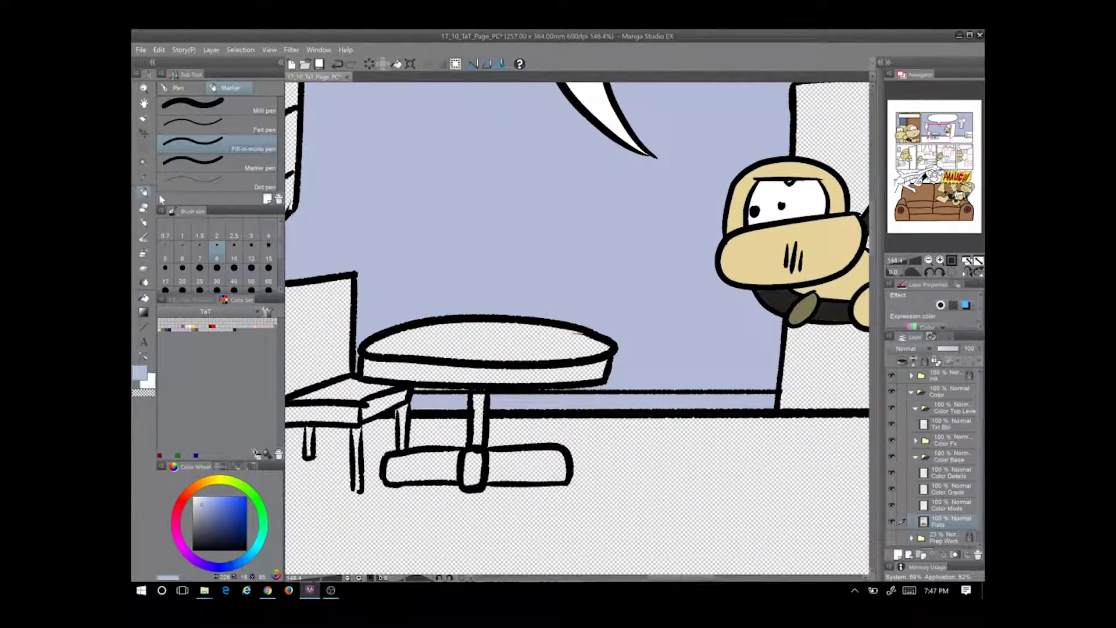
pyautogui.scroll(-1, 663, 224)
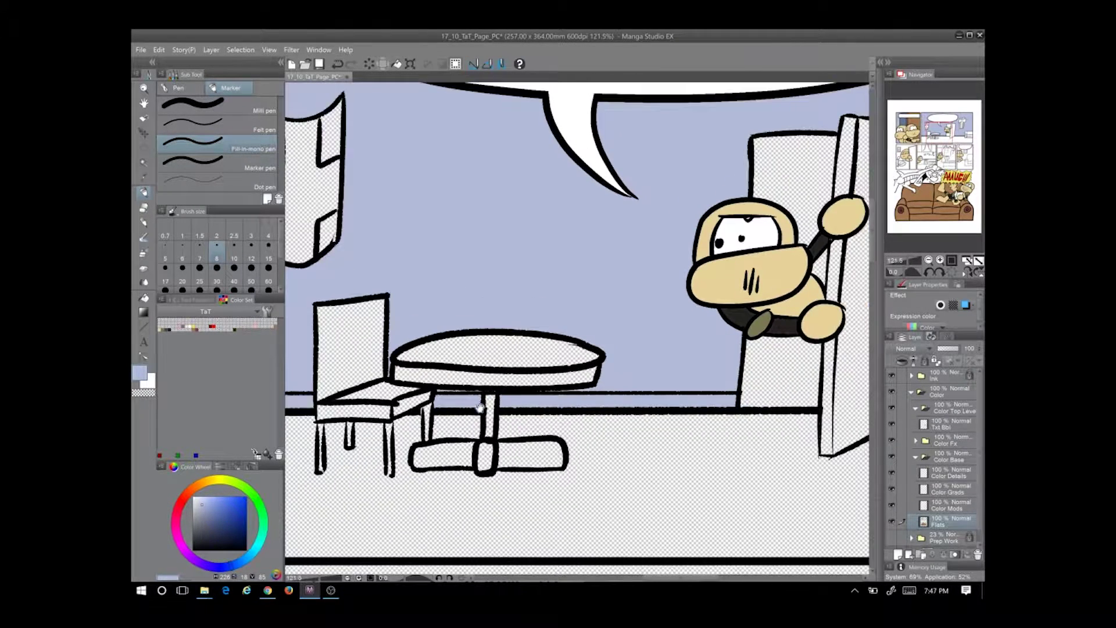
# Choose the medium brown and fill the tabletop, table rim, table post, chair back and chair seat in the second panel
pyautogui.click(195, 327)
pyautogui.click(143, 297)
pyautogui.click(517, 320)
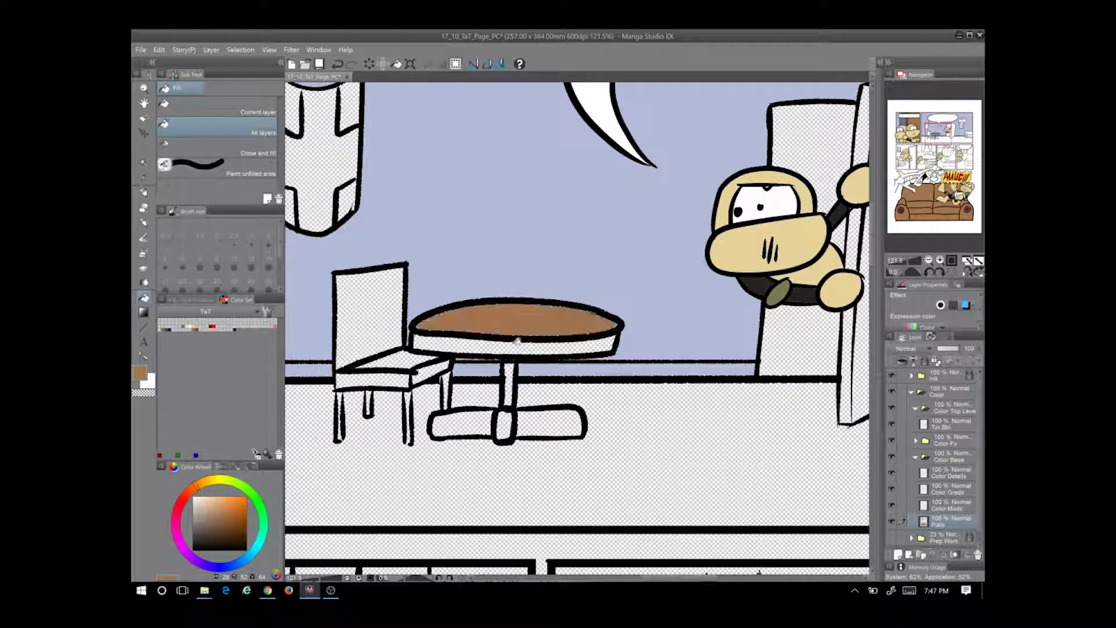
pyautogui.click(370, 314)
pyautogui.click(395, 364)
pyautogui.click(373, 381)
pyautogui.click(430, 372)
pyautogui.click(517, 346)
pyautogui.click(510, 384)
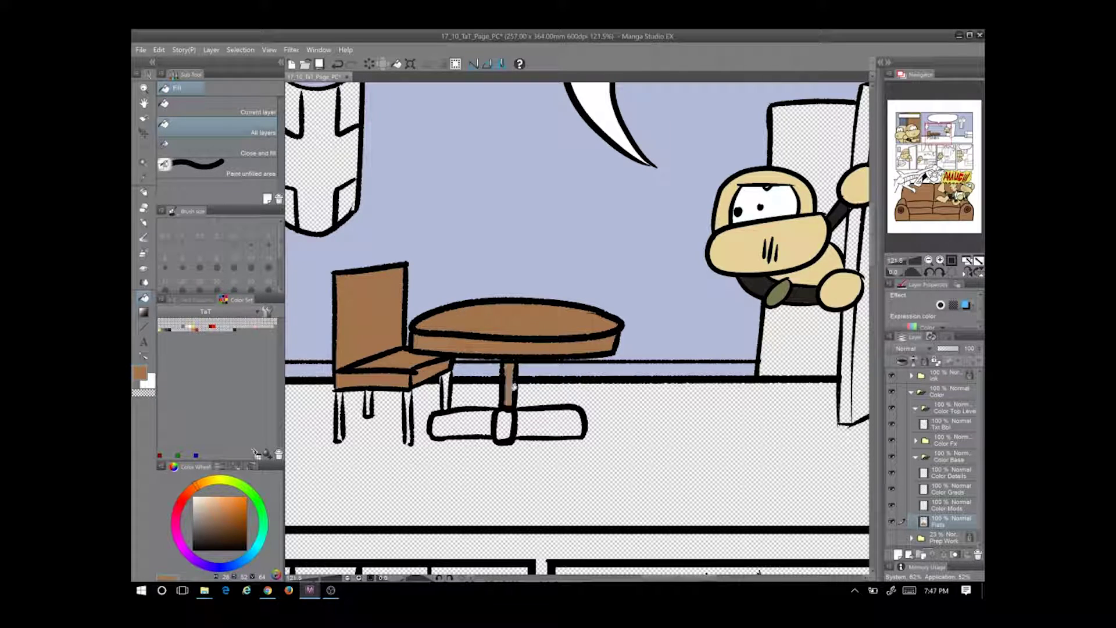
# Color the table's foot and the chair's legs with the same medium brown
pyautogui.click(546, 424)
pyautogui.click(504, 427)
pyautogui.click(459, 428)
pyautogui.click(446, 391)
pyautogui.press('p')
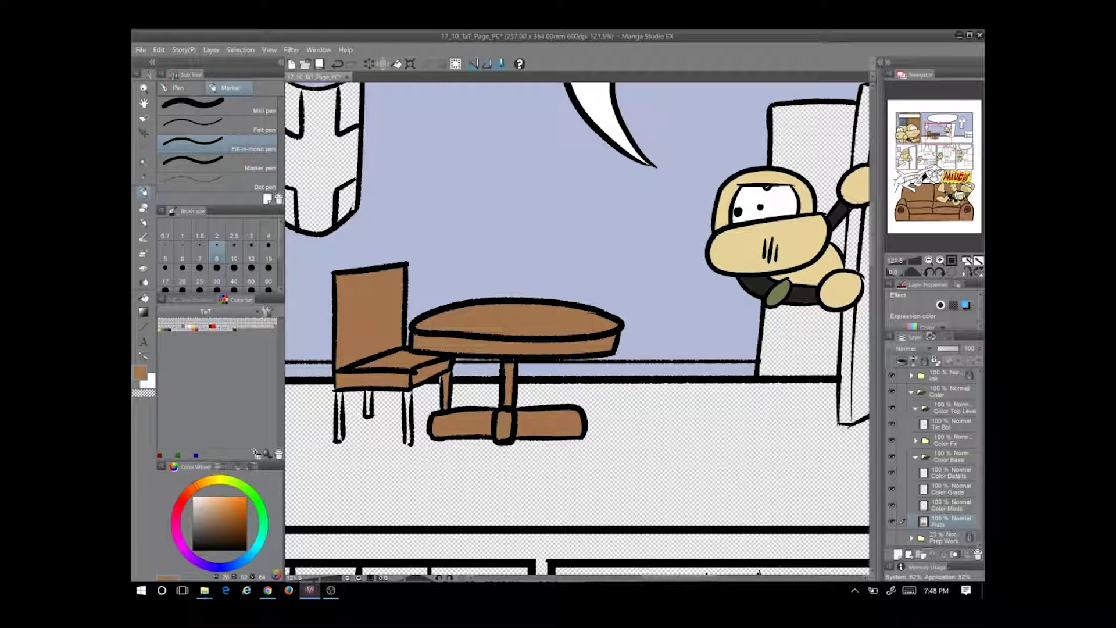
pyautogui.click(144, 298)
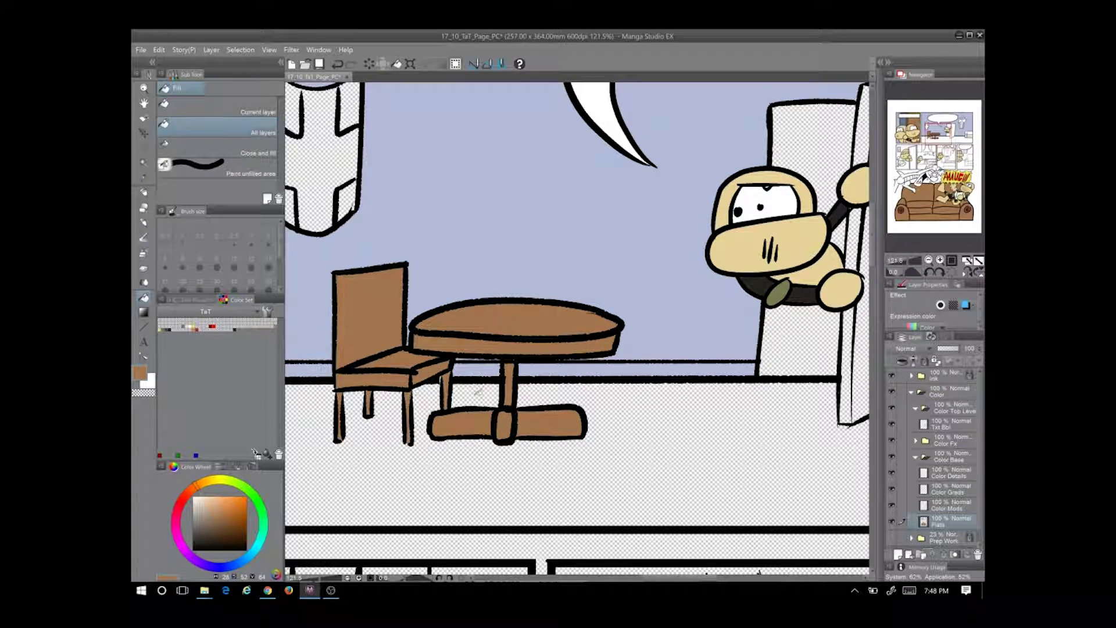
# Fill both axe handles on the second panel's wall mount with medium brown
pyautogui.scroll(-5, 432, 391)
pyautogui.scroll(2, 431, 390)
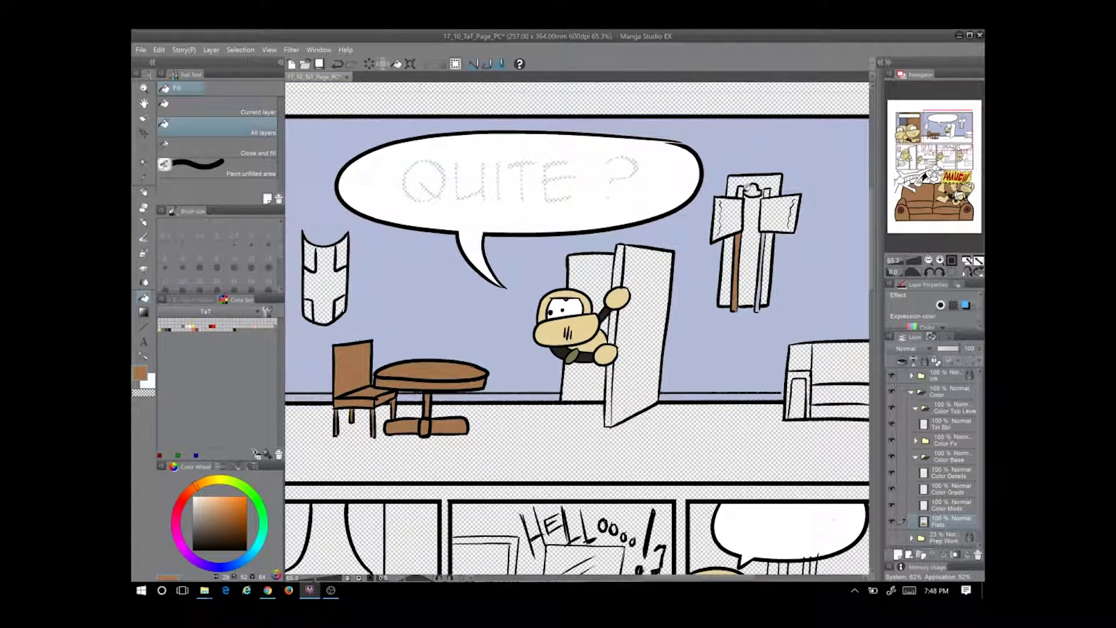
pyautogui.scroll(3, 750, 244)
pyautogui.press('p')
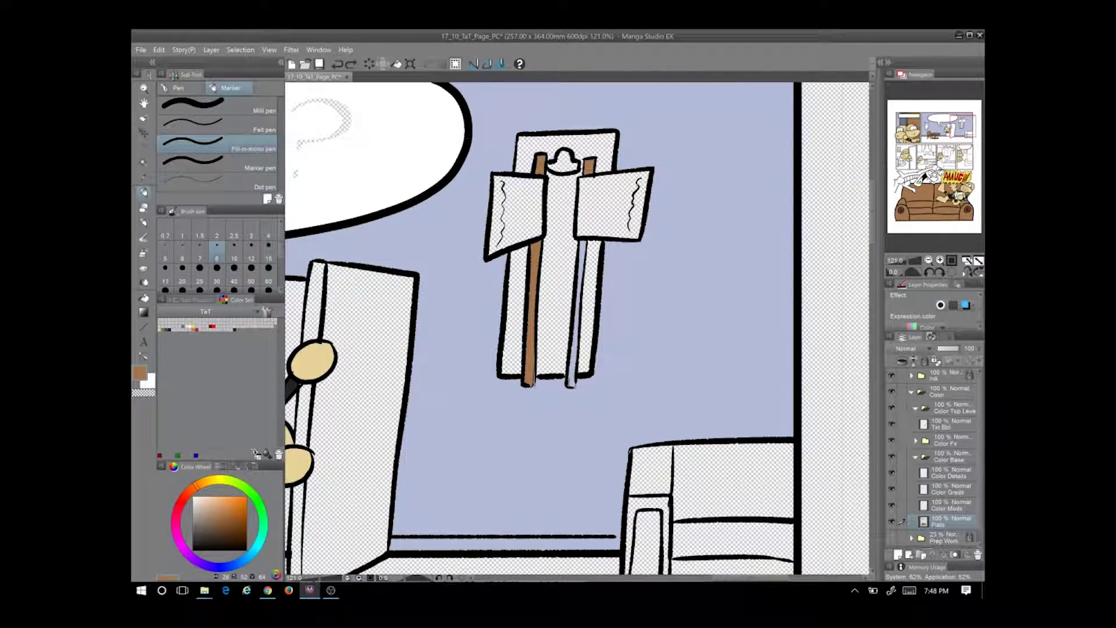
pyautogui.press('g')
pyautogui.click(581, 368)
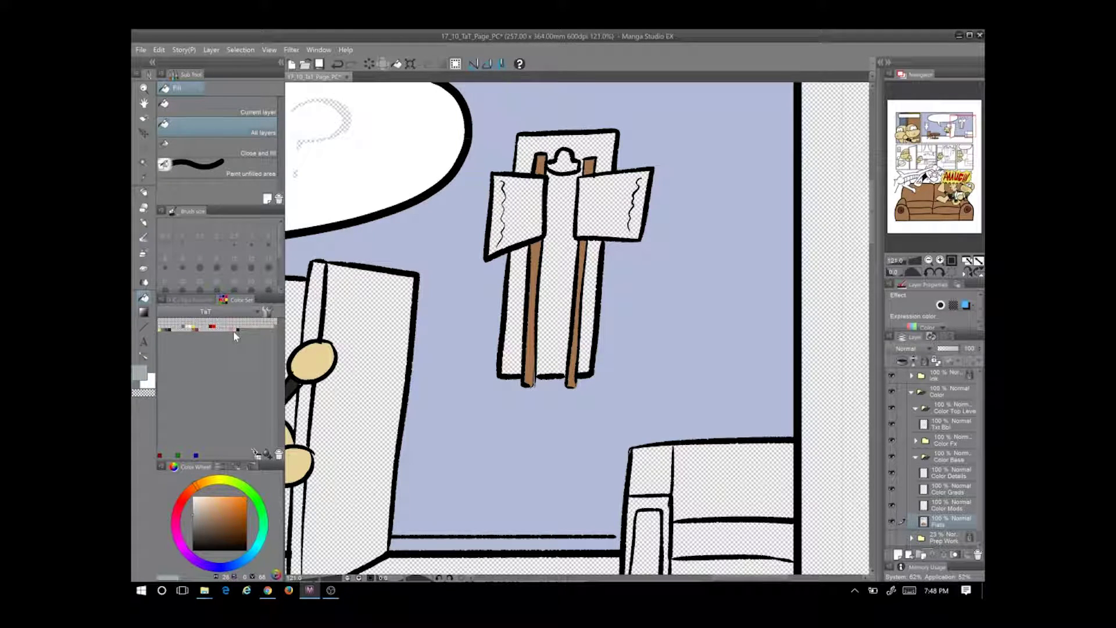
# Fill the two axe blades and the mount's small top ornament with gray
pyautogui.click(515, 216)
pyautogui.click(611, 204)
pyautogui.click(563, 163)
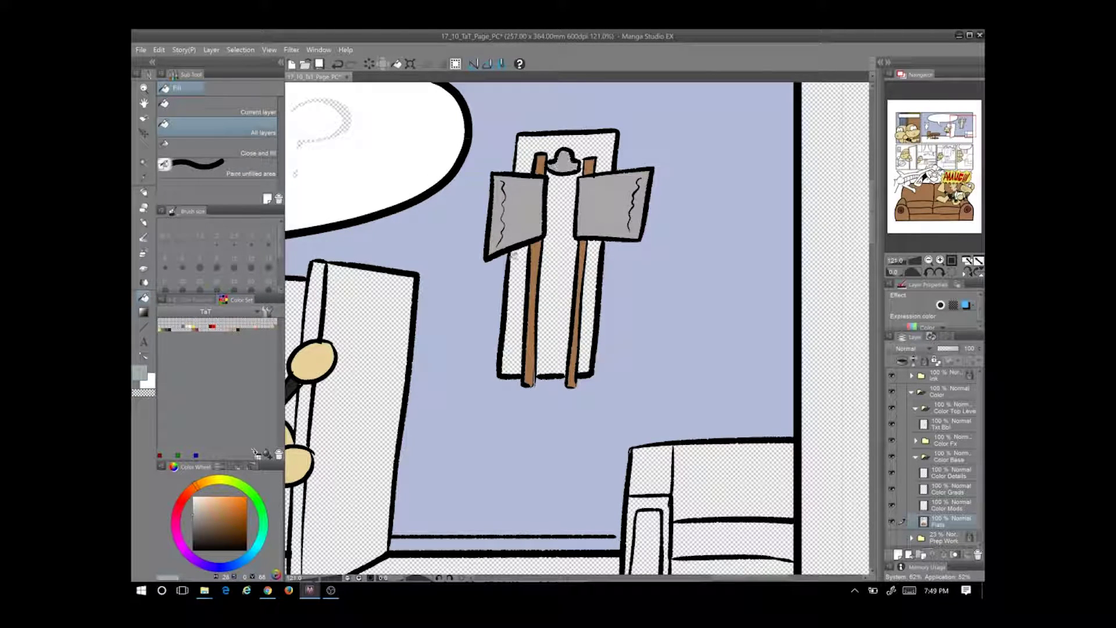
# Choose a darker brown and fill the plaque behind the wall-mounted axes
pyautogui.moveTo(245, 511); pyautogui.dragTo(249, 532)
pyautogui.click(563, 265)
pyautogui.click(508, 271)
pyautogui.scroll(5, 509, 271)
pyautogui.hotkey('ctrl', '-')
pyautogui.hotkey('ctrl', '-')
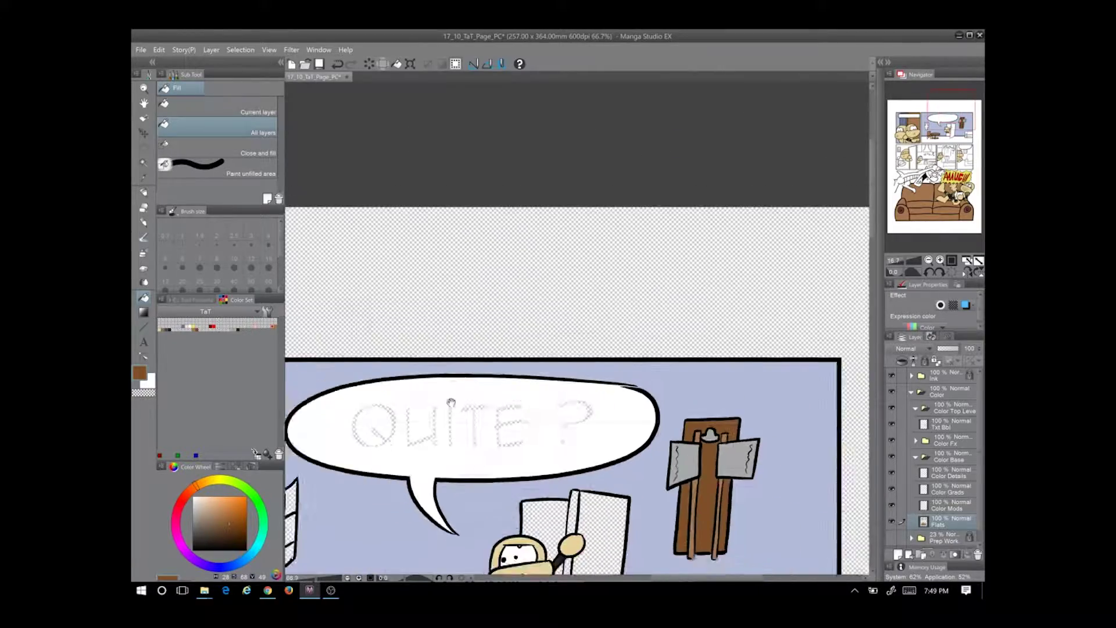
# Sample the medium brown and fill the open door in the second panel
pyautogui.keyDown('alt'); pyautogui.click(517, 237); pyautogui.keyUp('alt')
pyautogui.hscroll(5, 516, 237)
pyautogui.click(693, 329)
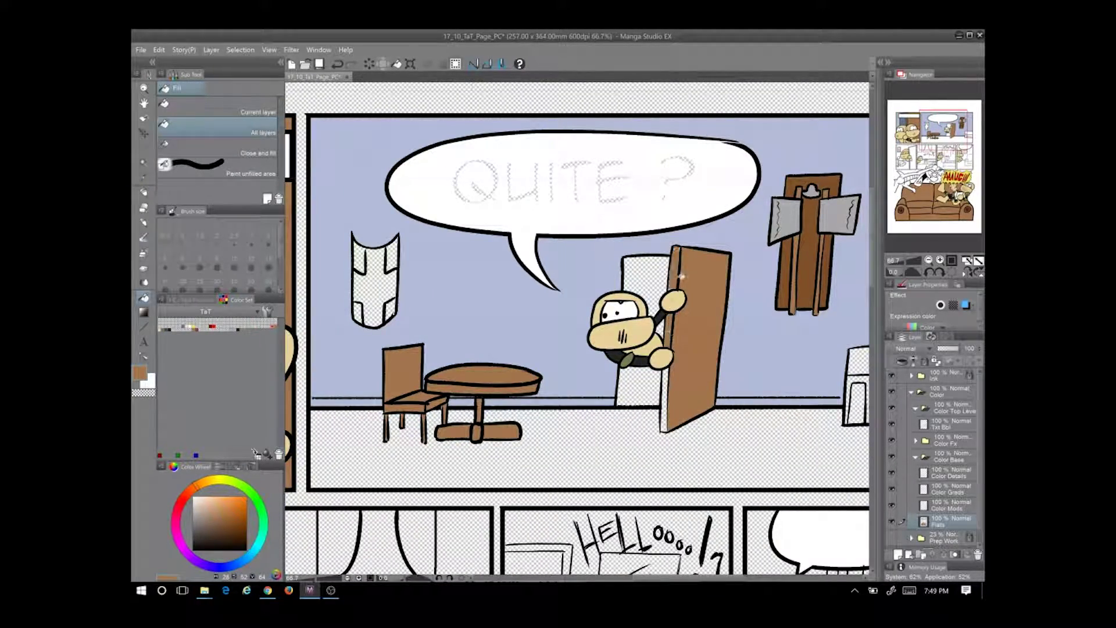
# Sample the dark blue from the first panel and fill the doorway opening behind the character in the second panel
pyautogui.hscroll(-5, 693, 329)
pyautogui.keyDown('alt'); pyautogui.click(476, 301); pyautogui.keyUp('alt')
pyautogui.hscroll(2, 477, 300)
pyautogui.hscroll(3, 477, 301)
pyautogui.click(581, 256)
pyautogui.click(605, 309)
pyautogui.click(591, 371)
# Sample the large sofa's medium brown and fill the sofas in the second panel and the last small panel
pyautogui.scroll(-10, 497, 364)
pyautogui.keyDown('alt'); pyautogui.click(500, 494); pyautogui.keyUp('alt')
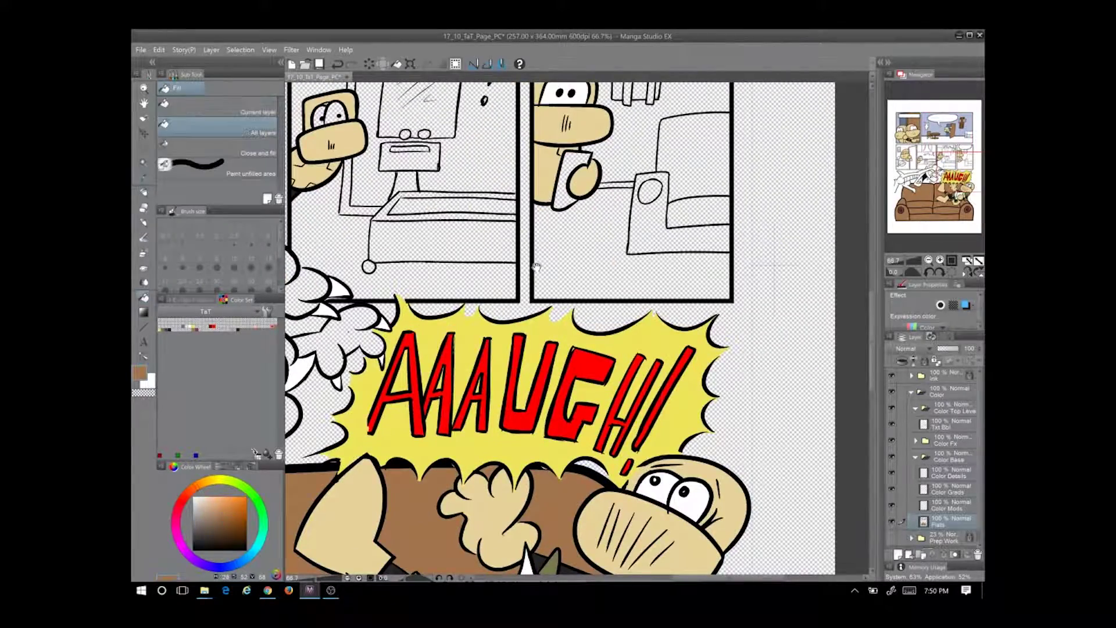
pyautogui.scroll(8, 599, 299)
pyautogui.click(544, 253)
pyautogui.click(600, 299)
pyautogui.scroll(-3, 599, 297)
pyautogui.click(540, 378)
pyautogui.click(552, 433)
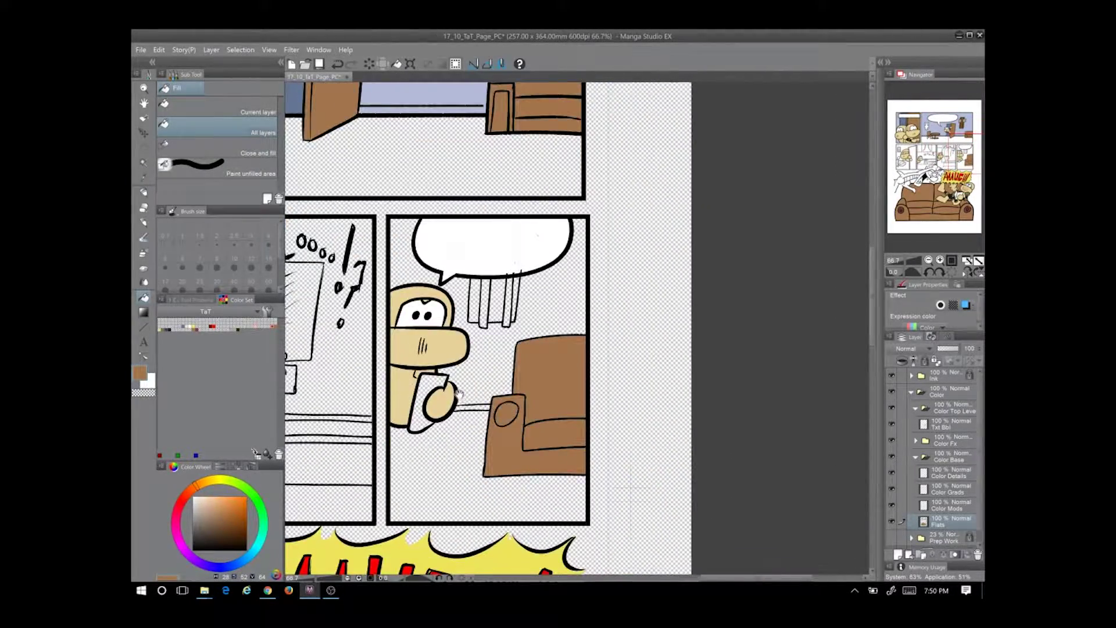
# Sample the axe plaque's dark brown, fill the plaque below the last small panel's speech bubble, and pick up the medium brown
pyautogui.scroll(2, 552, 433)
pyautogui.keyDown('alt'); pyautogui.click(477, 111); pyautogui.keyUp('alt')
pyautogui.click(526, 410)
pyautogui.click(504, 412)
pyautogui.click(545, 410)
pyautogui.keyDown('alt'); pyautogui.click(545, 410); pyautogui.keyUp('alt')
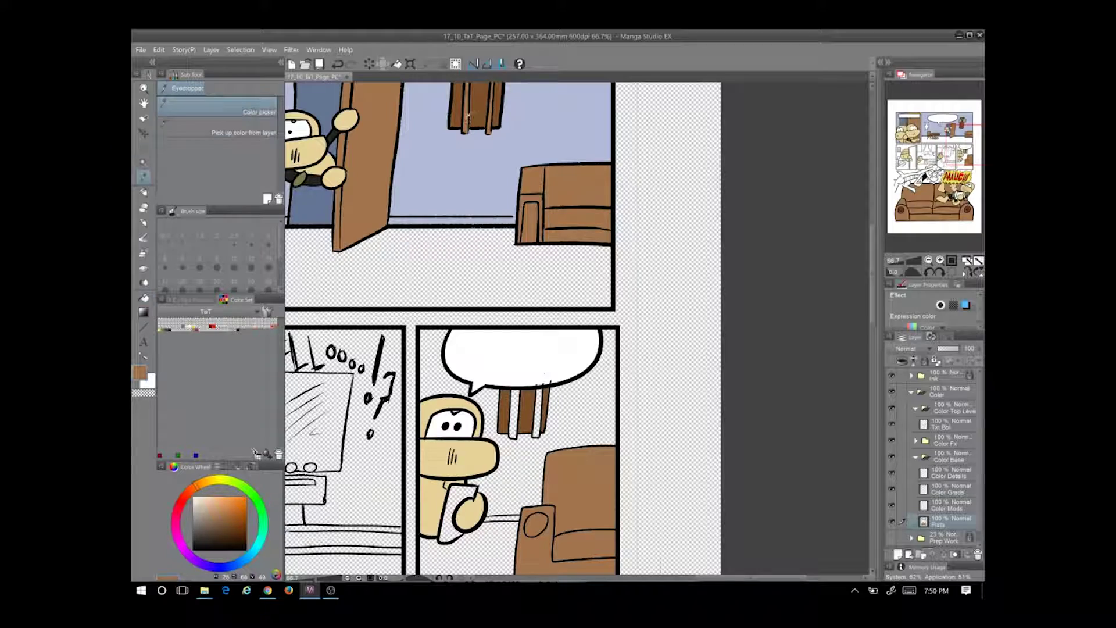
# Fill the plaque's remaining strips, the first small panel's door and the kitchen's cabinets, counter and table with medium brown
pyautogui.click(516, 414)
pyautogui.click(542, 407)
pyautogui.moveTo(542, 407); pyautogui.dragTo(644, 396)
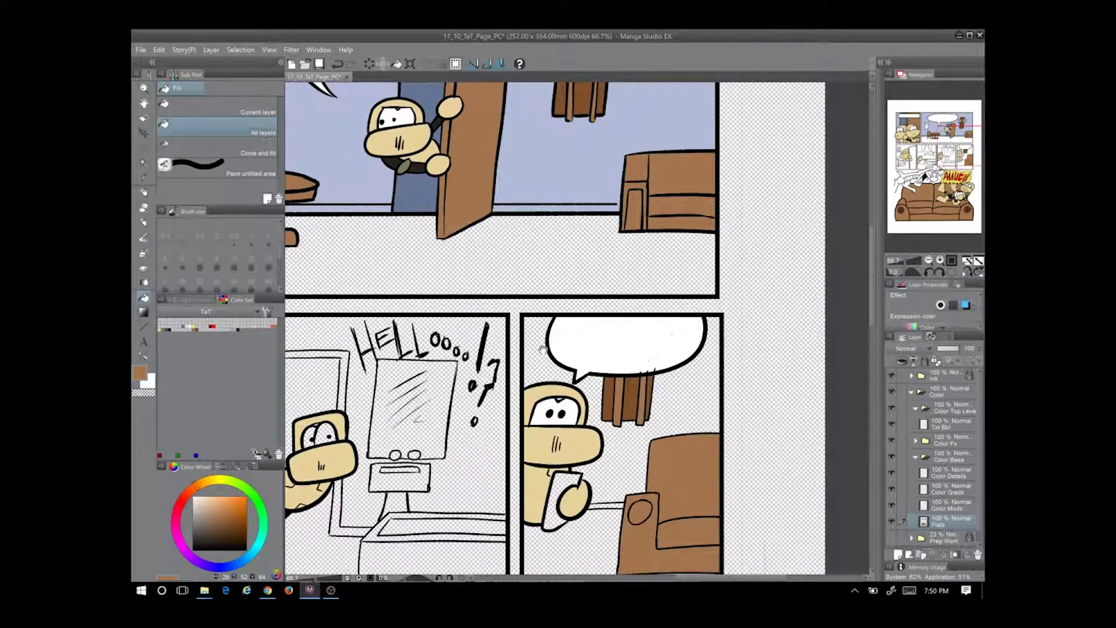
pyautogui.moveTo(482, 456); pyautogui.dragTo(625, 480)
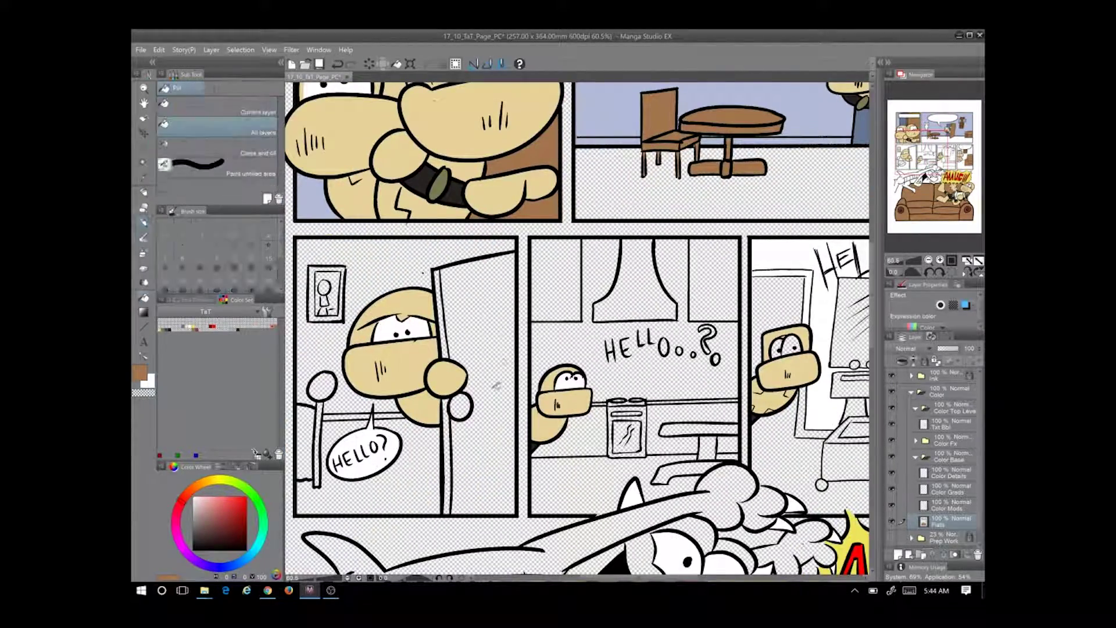
pyautogui.press('g')
pyautogui.moveTo(692, 381); pyautogui.dragTo(592, 428)
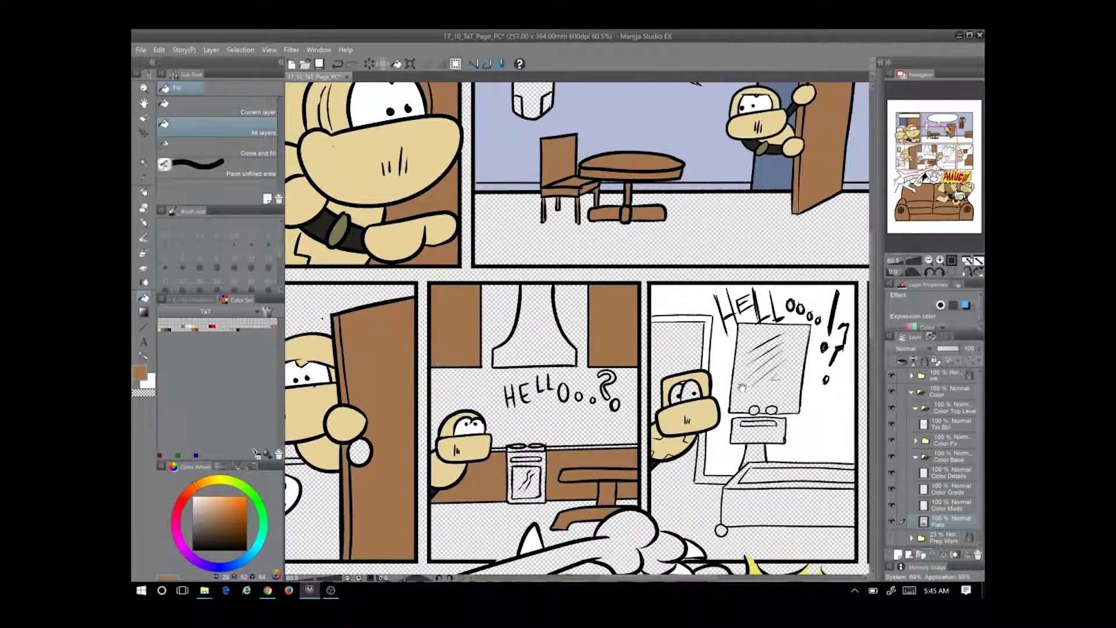
# Close the bathroom doorway's lower edge with a straight light blue line, then fill the doorway light blue and its frame white
pyautogui.moveTo(791, 334); pyautogui.dragTo(594, 450)
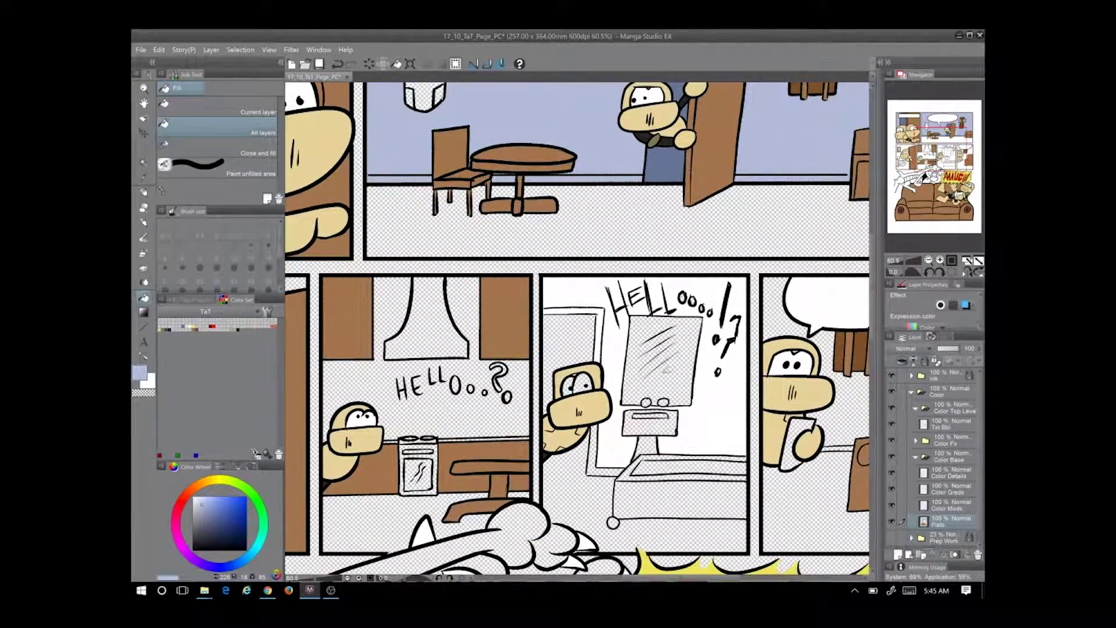
pyautogui.press('u')
pyautogui.press('g')
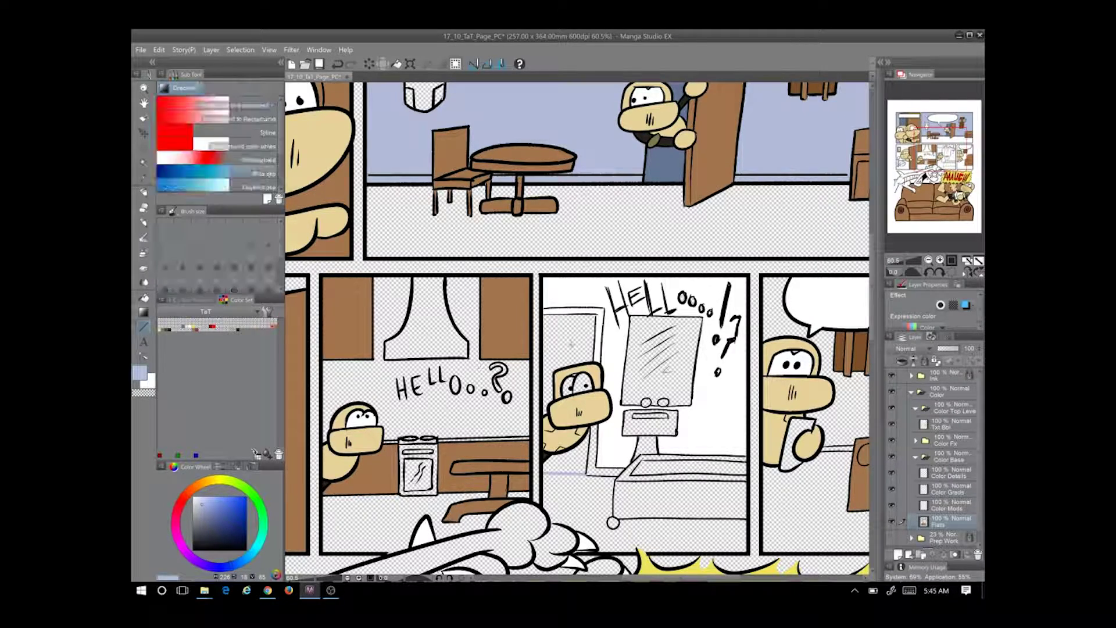
pyautogui.click(570, 349)
pyautogui.click(567, 457)
pyautogui.keyDown('alt'); pyautogui.click(601, 451); pyautogui.keyUp('alt')
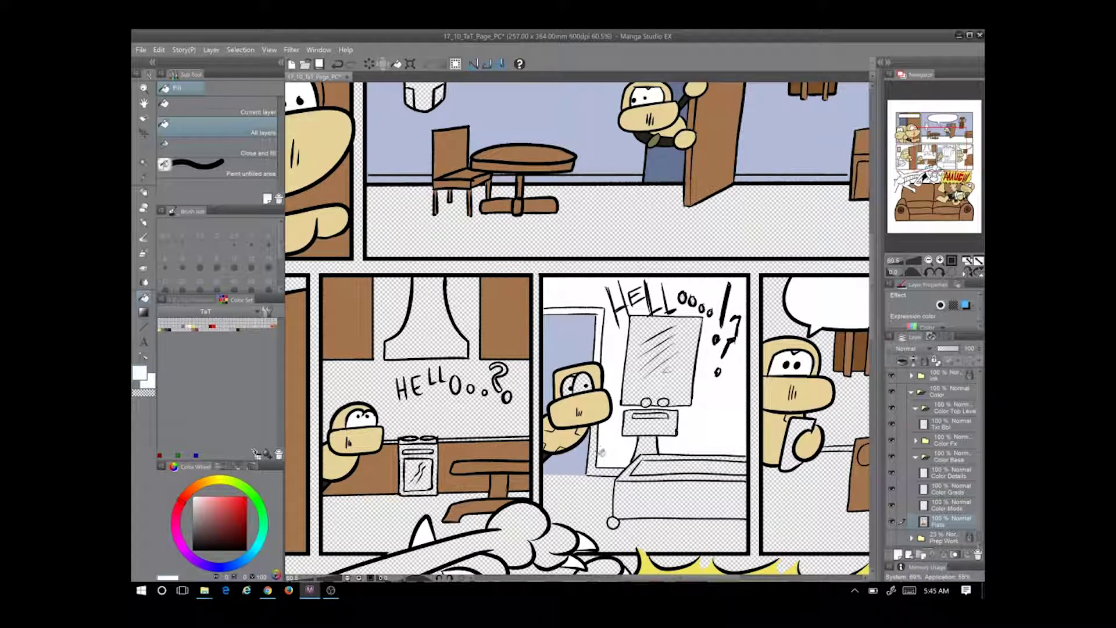
pyautogui.scroll(5, 645, 409)
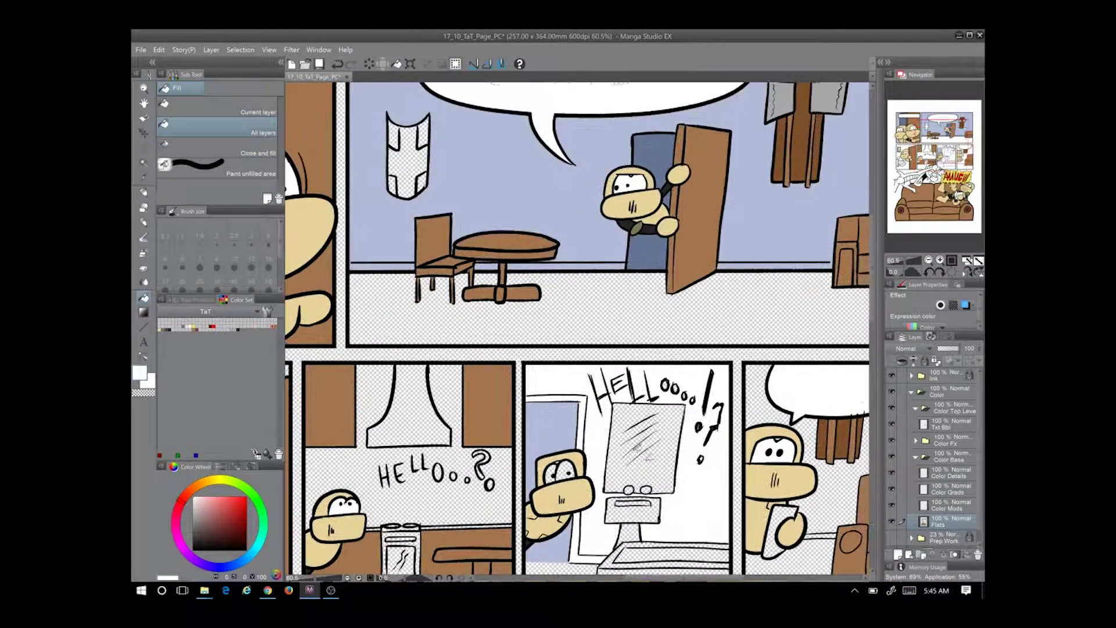
# Sample the wall's light blue and fill the walls in the kitchen panel and the last small panel
pyautogui.keyDown('alt'); pyautogui.click(637, 477); pyautogui.keyUp('alt')
pyautogui.click(584, 511)
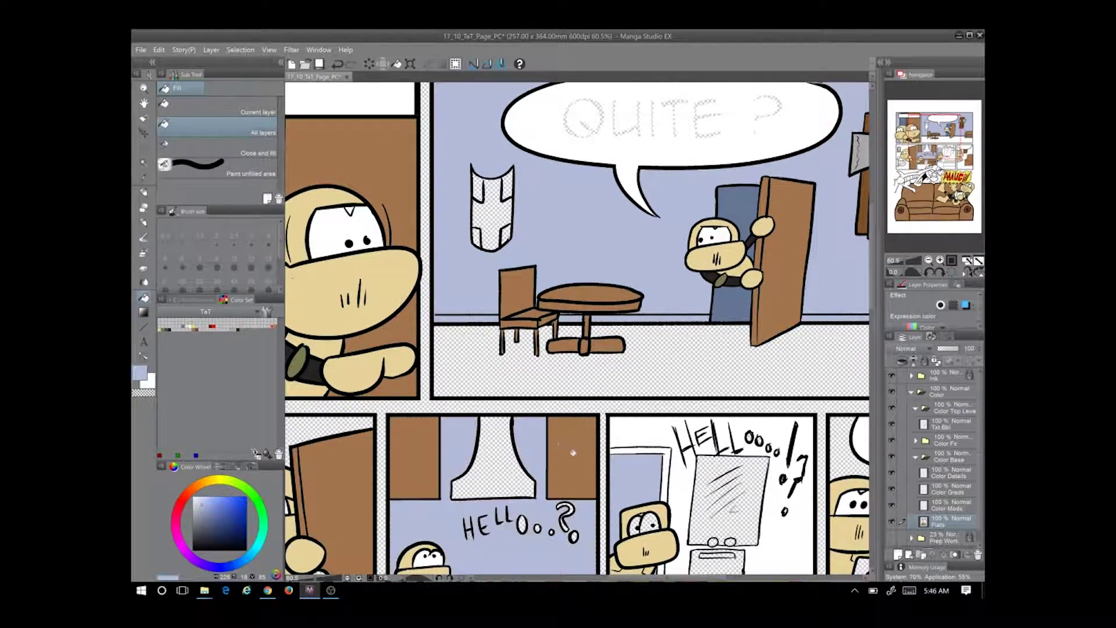
pyautogui.scroll(-4, 618, 324)
pyautogui.moveTo(331, 479); pyautogui.dragTo(447, 513)
pyautogui.moveTo(849, 401); pyautogui.dragTo(669, 363)
pyautogui.scroll(-6, 669, 363)
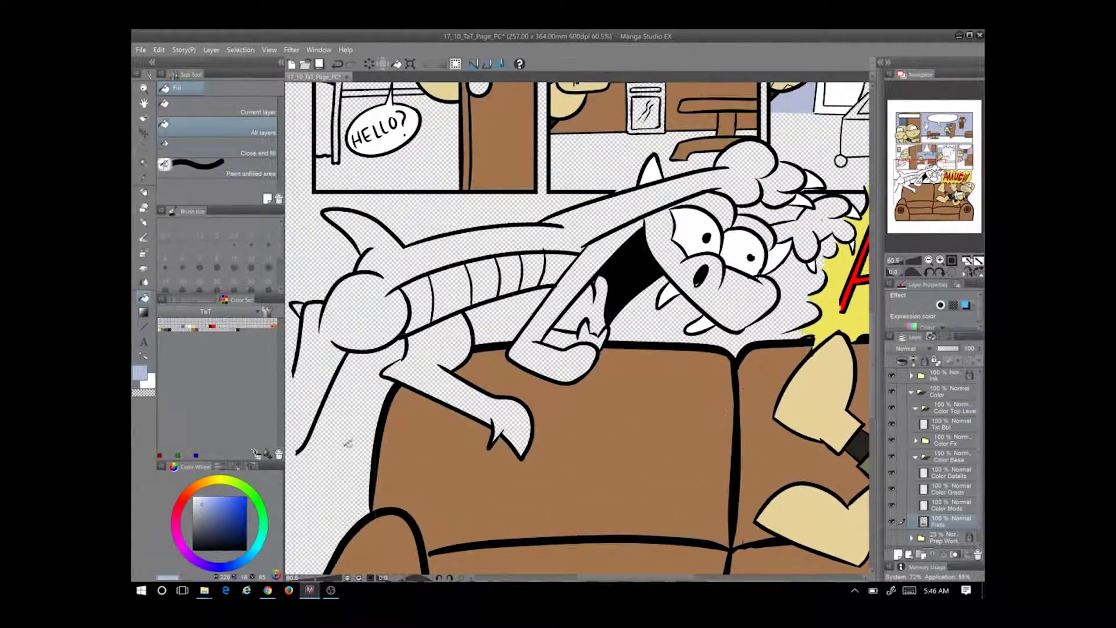
# Draw straight light blue boundary lines down both sides and along the bottom of the large sofa panel
pyautogui.scroll(-2, 582, 325)
pyautogui.scroll(-3, 582, 325)
pyautogui.press('u')
pyautogui.moveTo(471, 185); pyautogui.dragTo(470, 526)
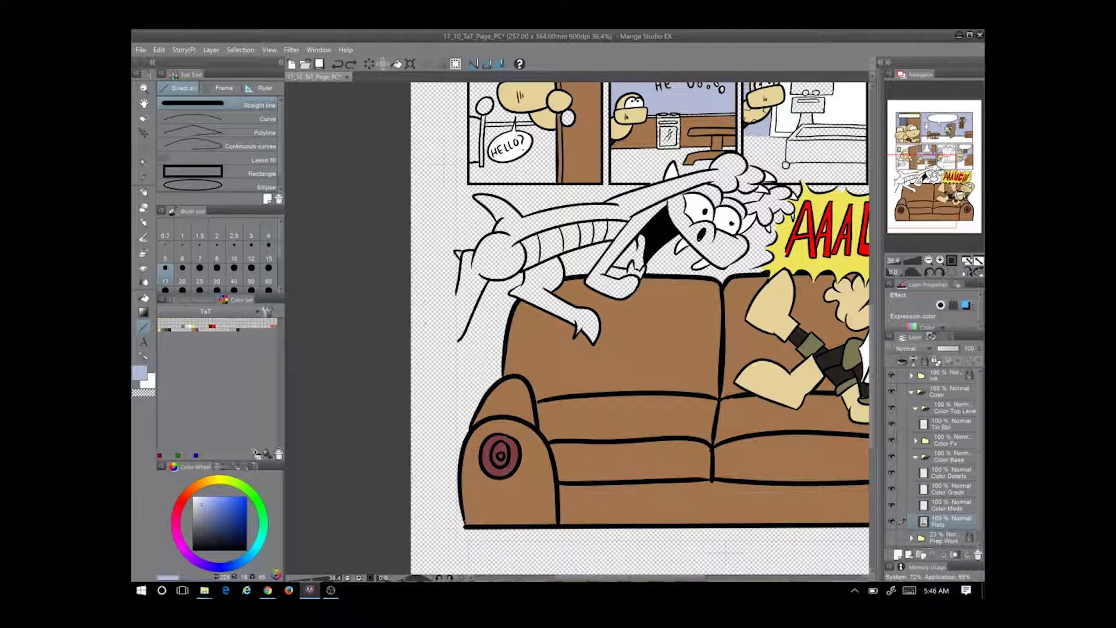
pyautogui.moveTo(458, 185); pyautogui.dragTo(470, 527)
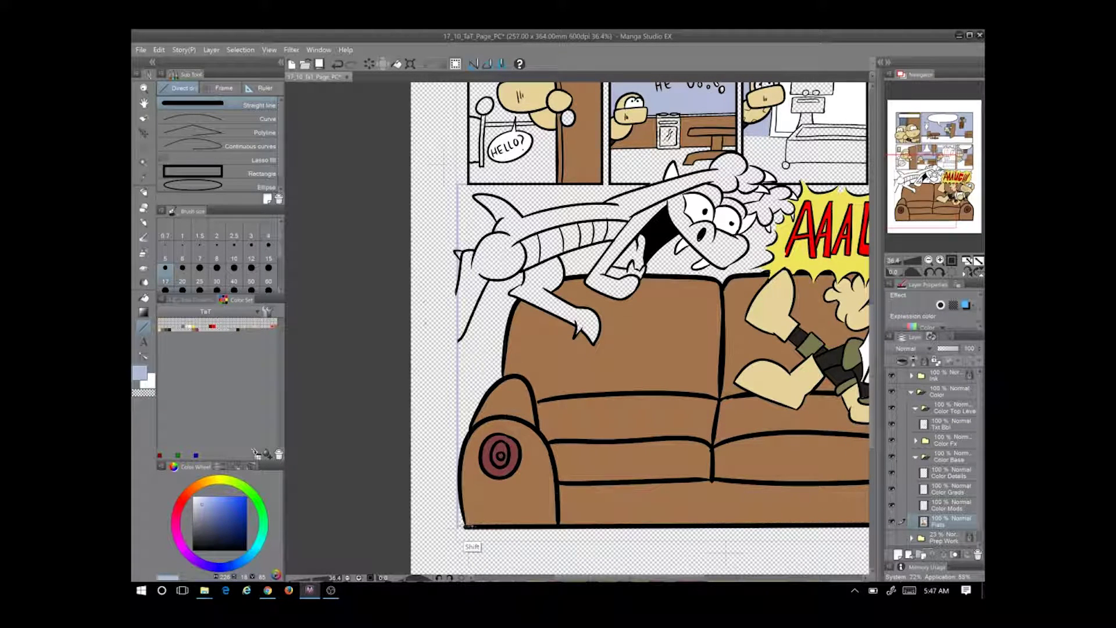
pyautogui.moveTo(740, 431); pyautogui.dragTo(274, 459)
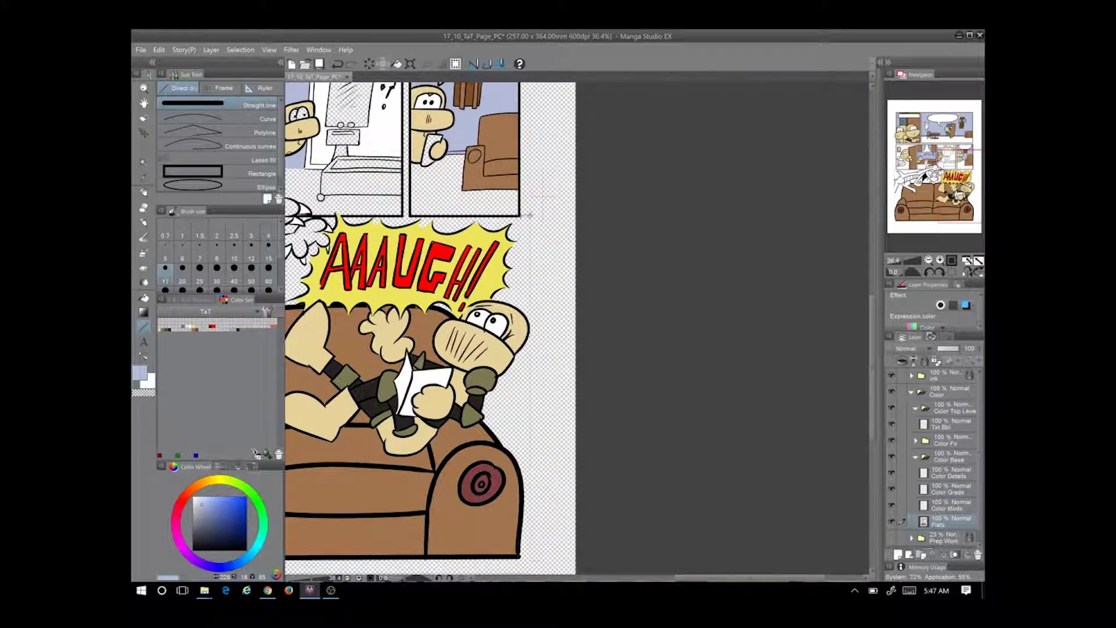
pyautogui.moveTo(530, 216); pyautogui.dragTo(529, 565)
pyautogui.scroll(-2, 530, 411)
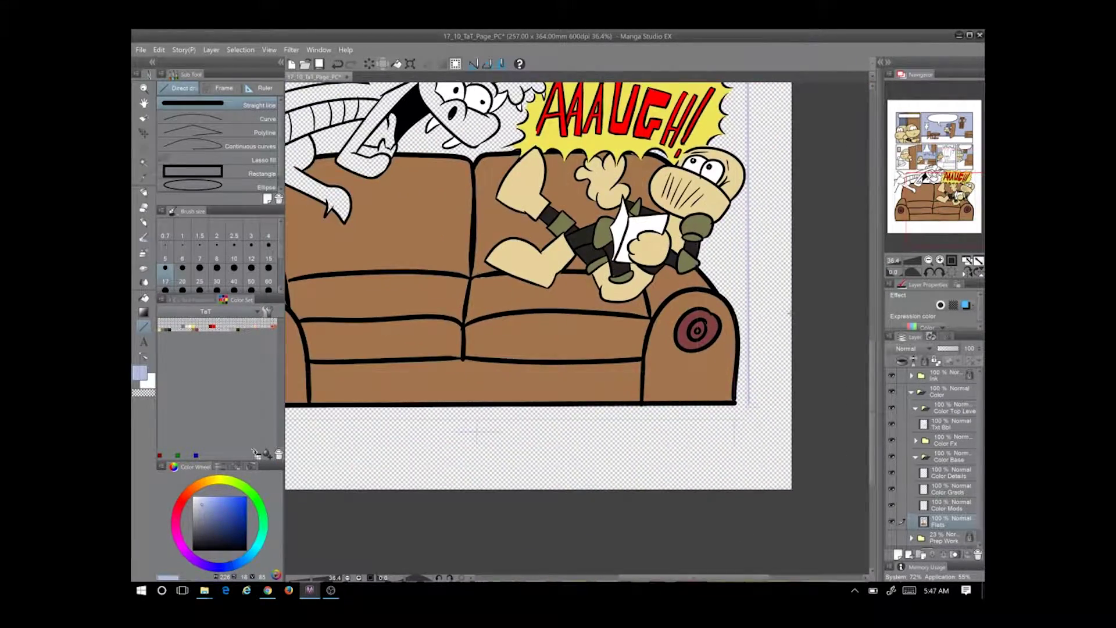
pyautogui.moveTo(750, 389); pyautogui.dragTo(317, 389)
pyautogui.scroll(3, 741, 396)
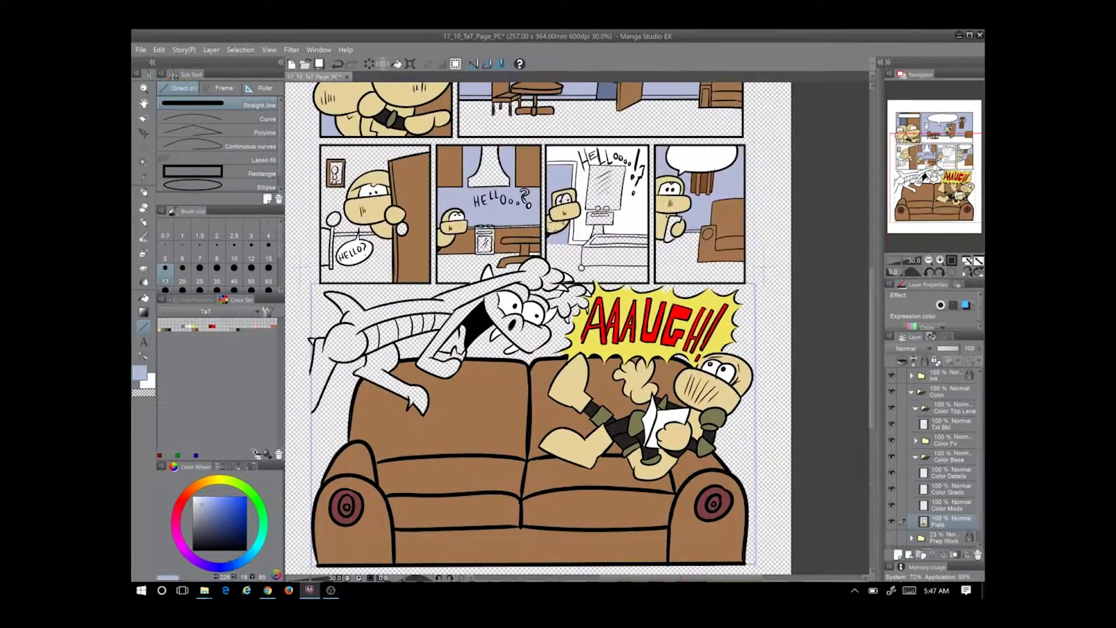
# Fill the background around the monster, sofa and reclining character in the large sofa panel with light blue
pyautogui.press('p')
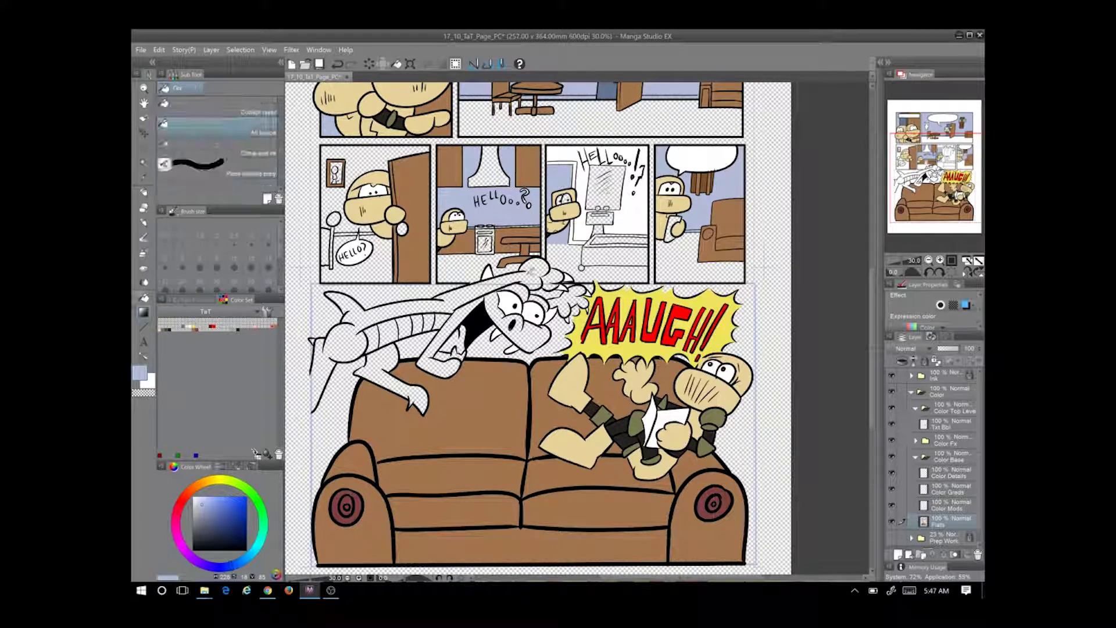
pyautogui.press('e')
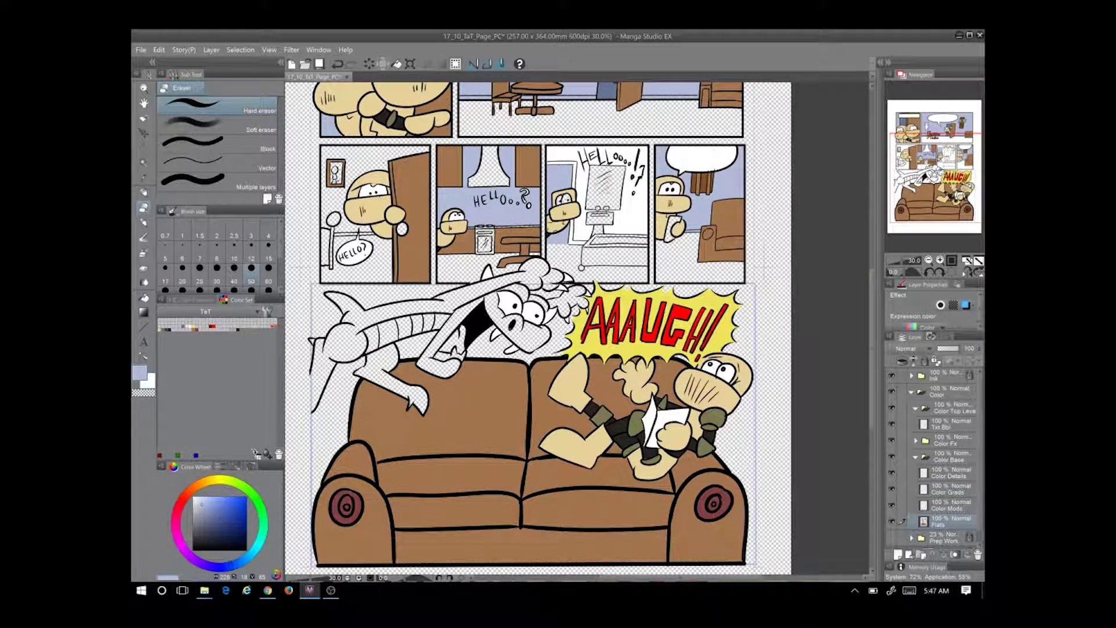
pyautogui.press('g')
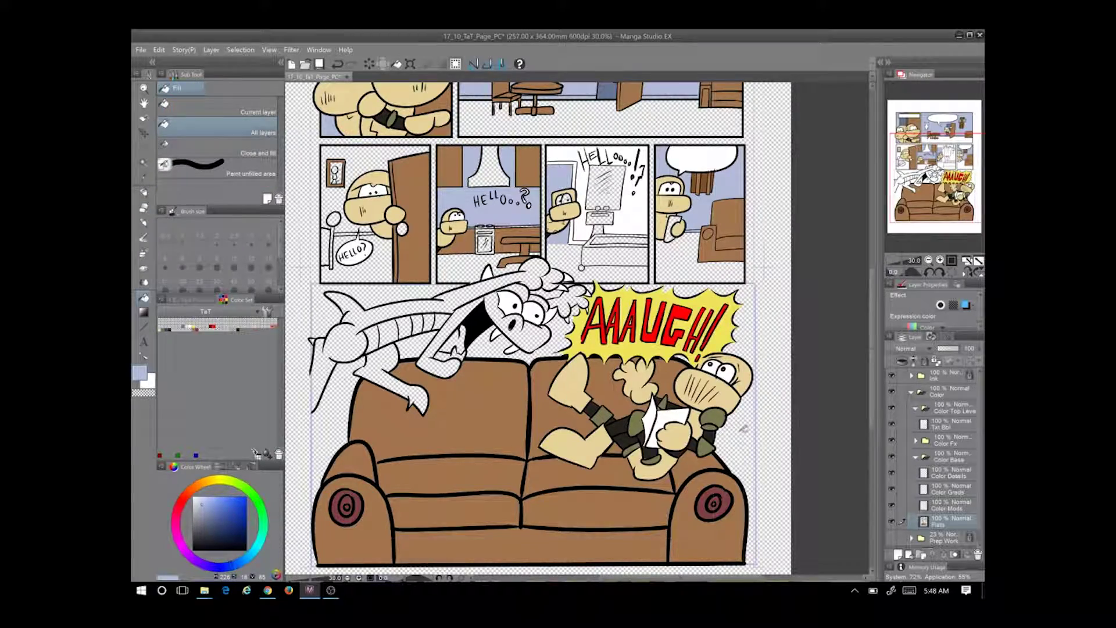
pyautogui.click(742, 428)
pyautogui.click(558, 349)
pyautogui.click(395, 291)
pyautogui.click(419, 346)
pyautogui.click(328, 442)
pyautogui.moveTo(318, 555); pyautogui.dragTo(362, 467)
# Choose a pale green and fill the wall in the first small panel
pyautogui.scroll(5, 362, 467)
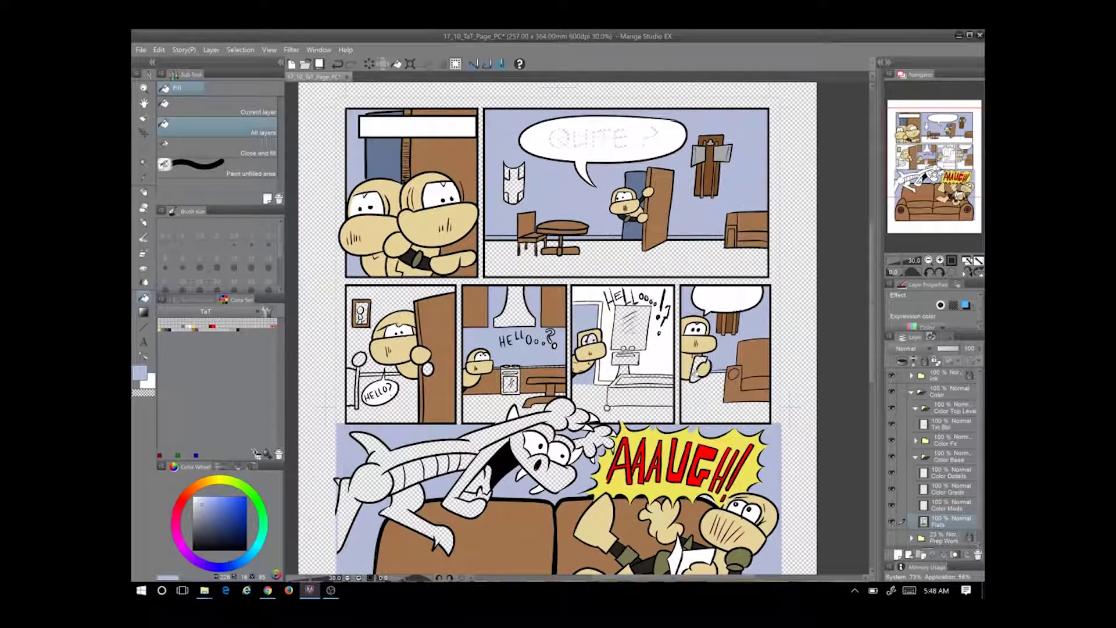
pyautogui.click(246, 489)
pyautogui.moveTo(245, 489); pyautogui.dragTo(266, 526)
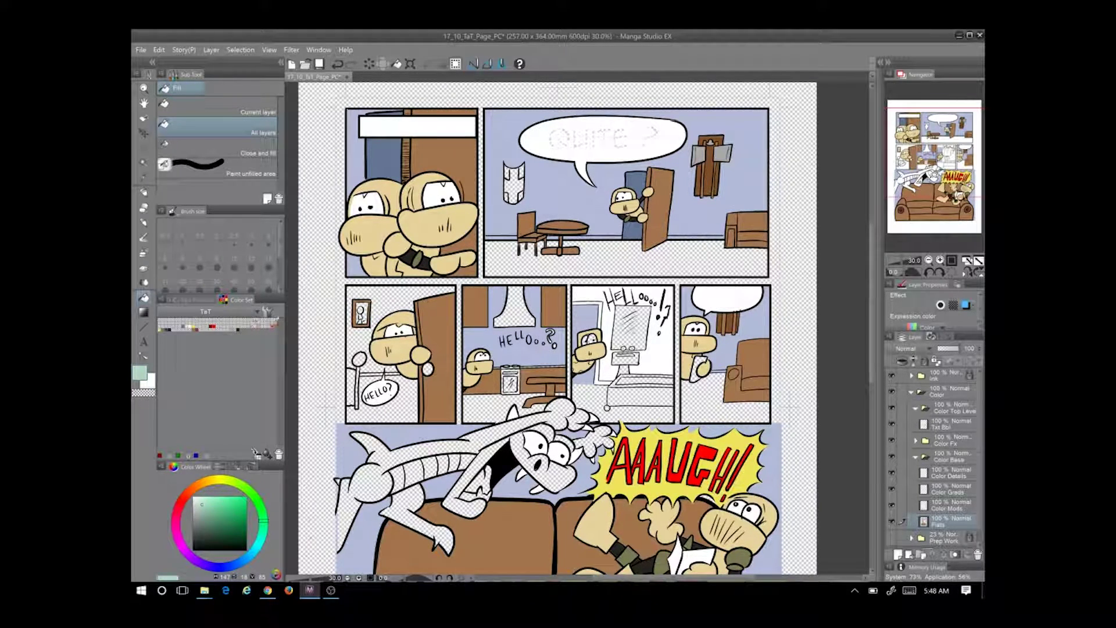
pyautogui.click(372, 326)
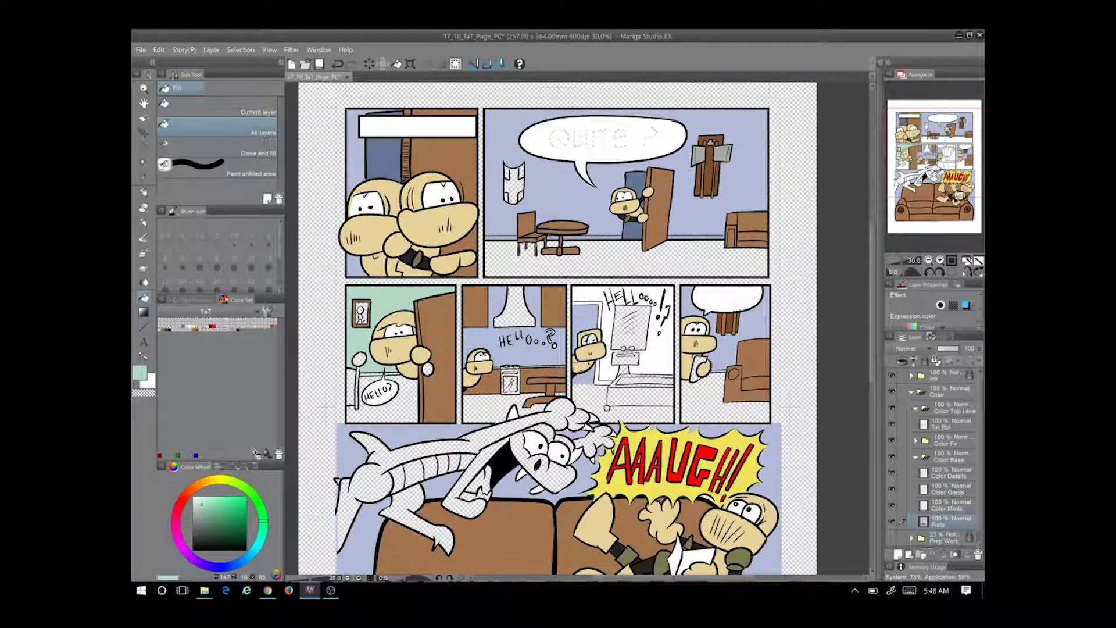
# Choose a paler blue and fill the mirror in the bathroom panel, undoing the stray fill
pyautogui.click(183, 323)
pyautogui.click(201, 499)
pyautogui.click(646, 327)
pyautogui.hotkey('ctrl', 'z')
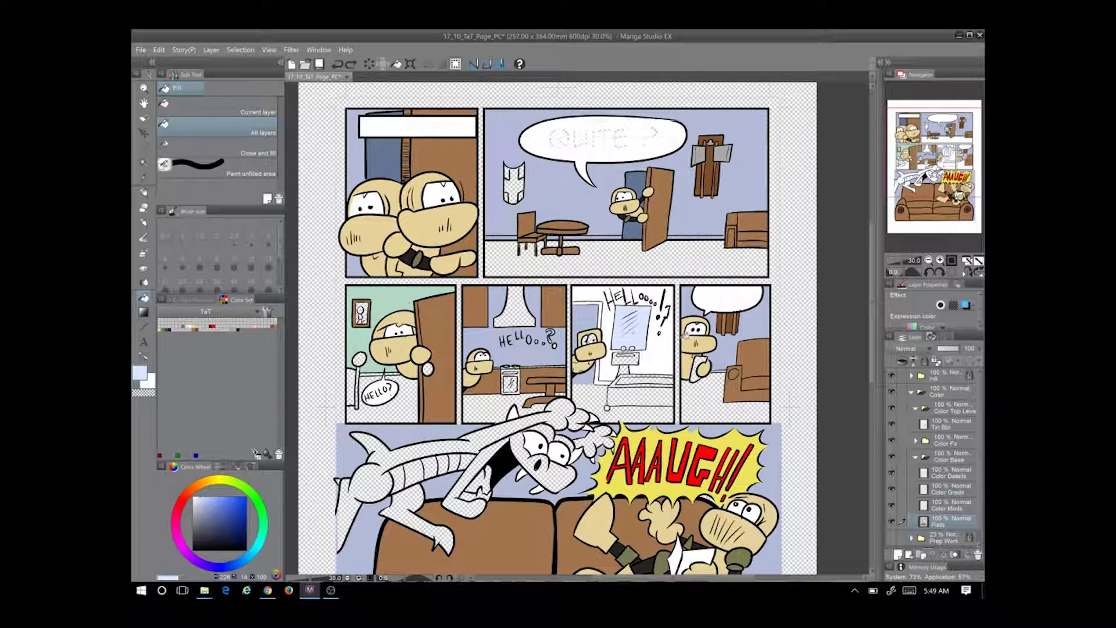
pyautogui.click(224, 470)
pyautogui.click(237, 467)
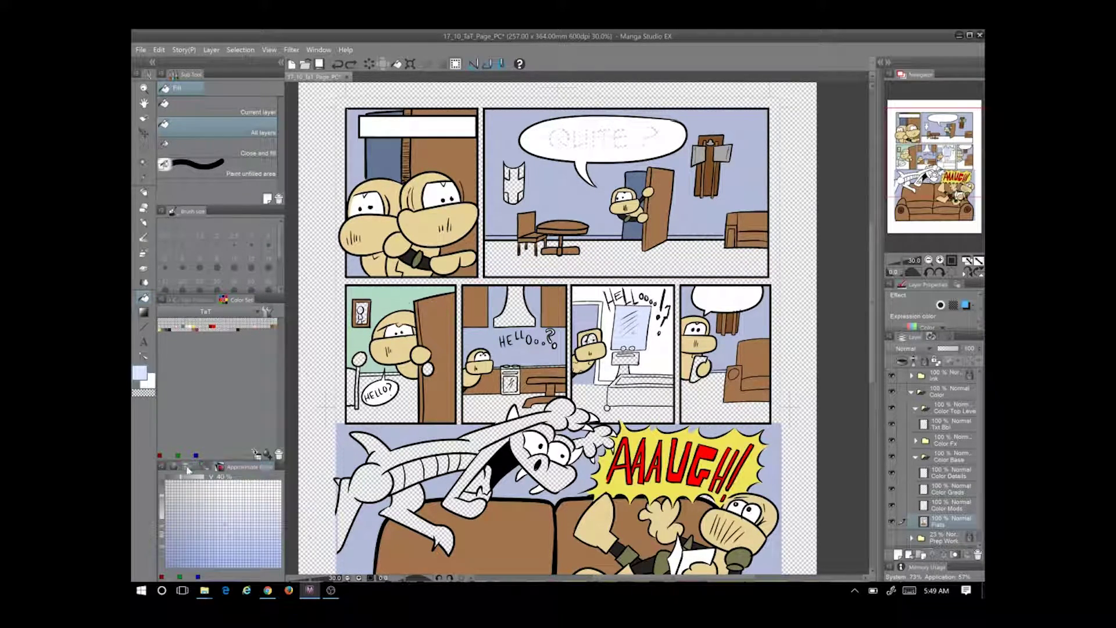
pyautogui.click(192, 467)
pyautogui.click(277, 576)
pyautogui.click(277, 575)
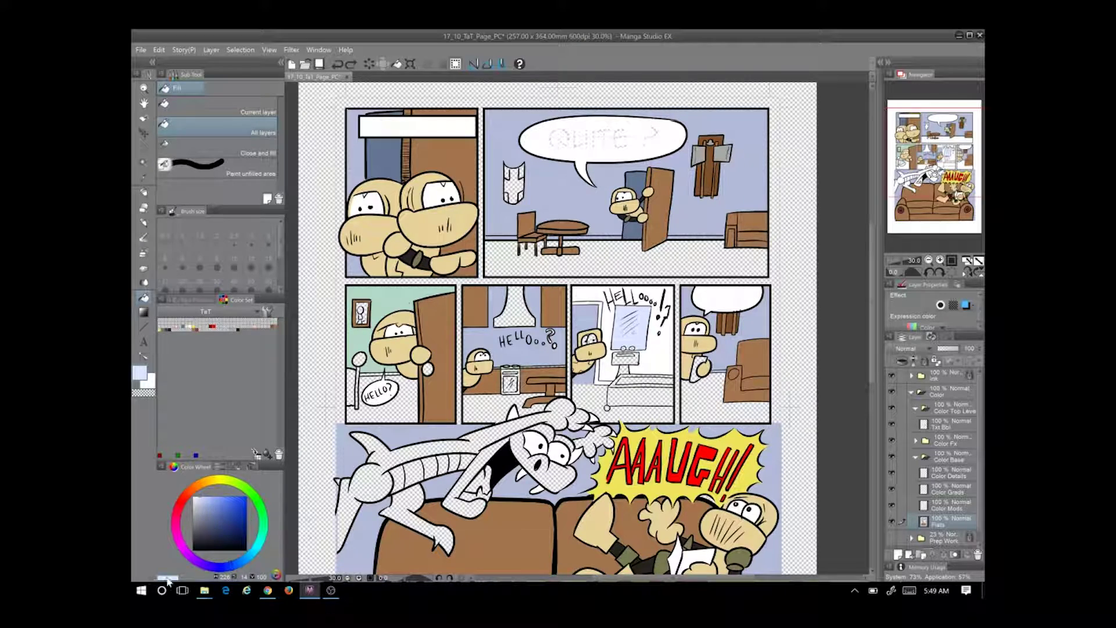
# Choose a pale yellow and fill the floors in the second panel and all four small panels
pyautogui.click(214, 481)
pyautogui.moveTo(215, 480)
pyautogui.mouseDown()
pyautogui.moveTo(248, 492)
pyautogui.moveTo(265, 519)
pyautogui.moveTo(243, 565)
pyautogui.moveTo(264, 506)
pyautogui.moveTo(220, 496)
pyautogui.mouseUp()
pyautogui.click(212, 482)
pyautogui.click(646, 259)
pyautogui.click(398, 401)
pyautogui.click(599, 396)
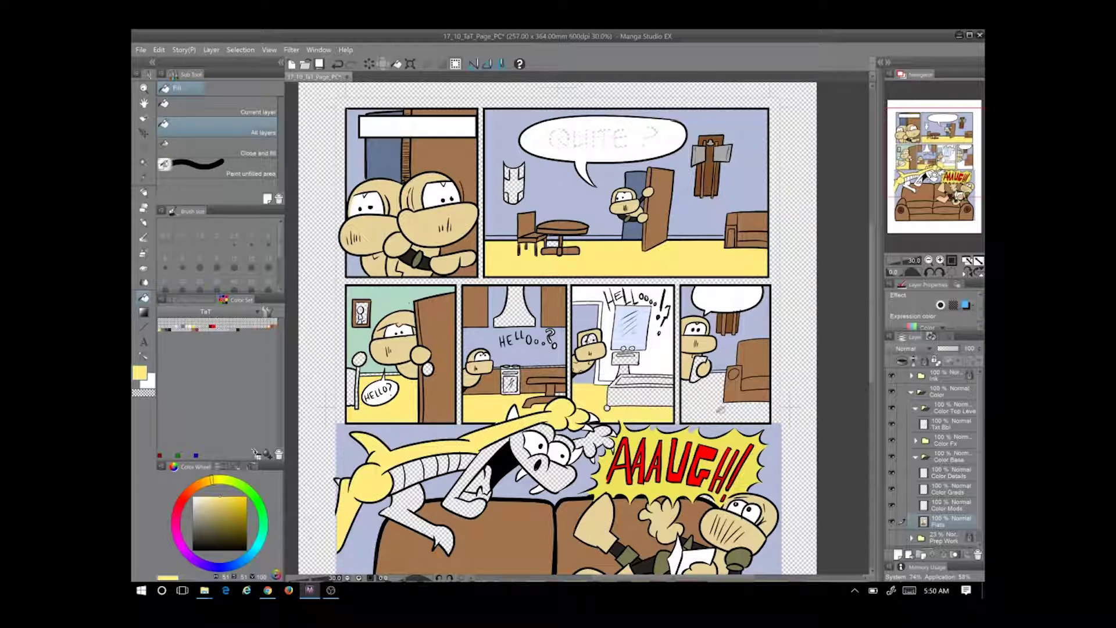
# Choose a saturated green and fill the lunging monster's back, tail and raised arm in the large sofa panel
pyautogui.click(252, 493)
pyautogui.click(246, 517)
pyautogui.rightClick(161, 325)
pyautogui.click(185, 338)
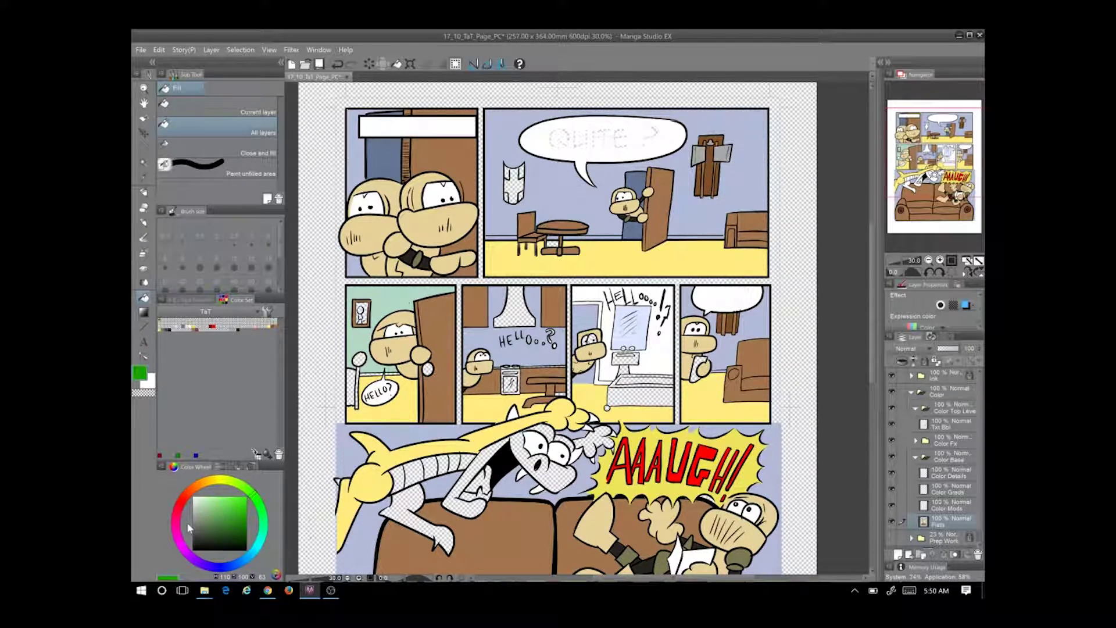
pyautogui.scroll(3, 559, 326)
pyautogui.press('p')
pyautogui.hscroll(2, 558, 325)
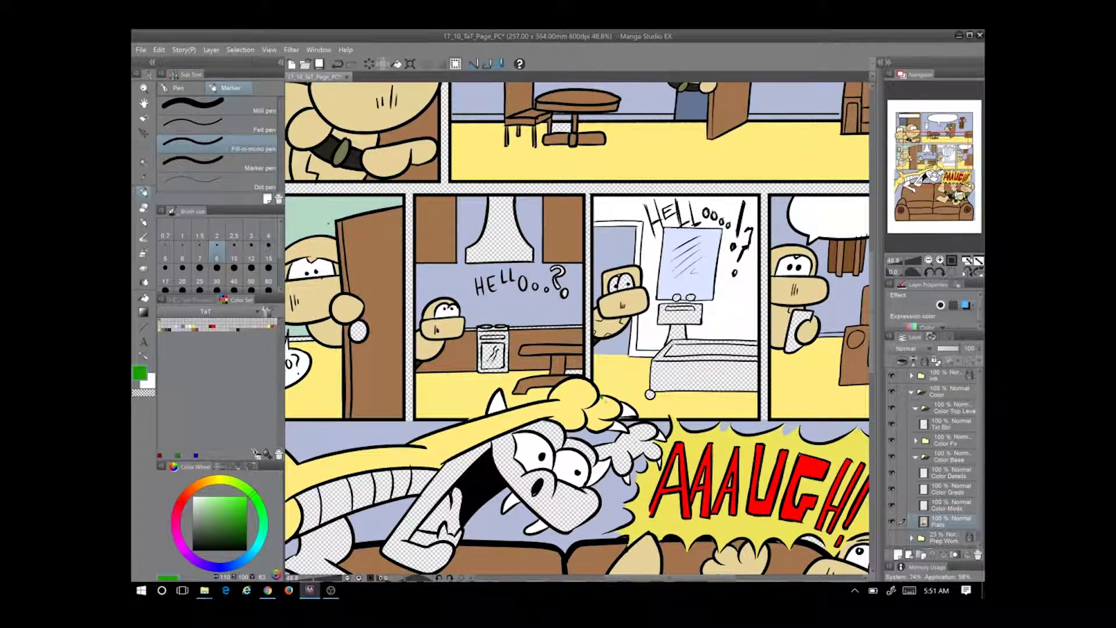
pyautogui.scroll(-2, 578, 329)
pyautogui.hscroll(-3, 577, 329)
pyautogui.press('g')
pyautogui.click(581, 398)
# Fill the monster's lower limb, jaw, face, brow and other hand with the same green
pyautogui.press('x')
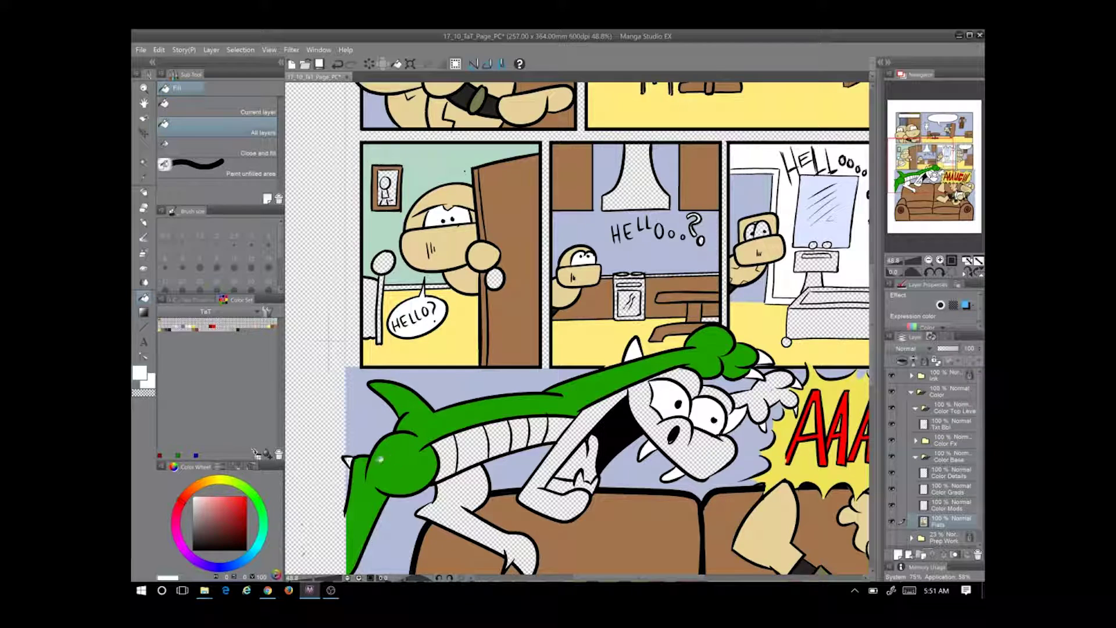
pyautogui.press('x')
pyautogui.click(489, 530)
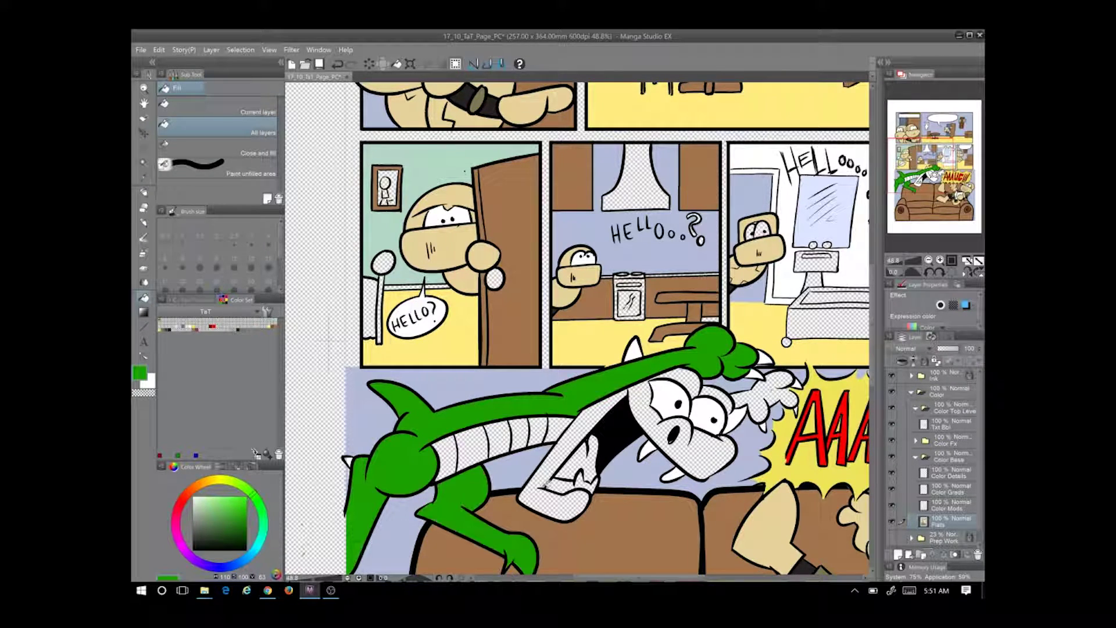
pyautogui.click(570, 459)
pyautogui.click(652, 408)
pyautogui.click(686, 442)
pyautogui.click(716, 401)
pyautogui.click(765, 401)
# Choose a bright yellow and fill the monster's segmented belly
pyautogui.moveTo(227, 484)
pyautogui.mouseDown()
pyautogui.moveTo(221, 493)
pyautogui.moveTo(216, 479)
pyautogui.mouseUp()
pyautogui.click(243, 498)
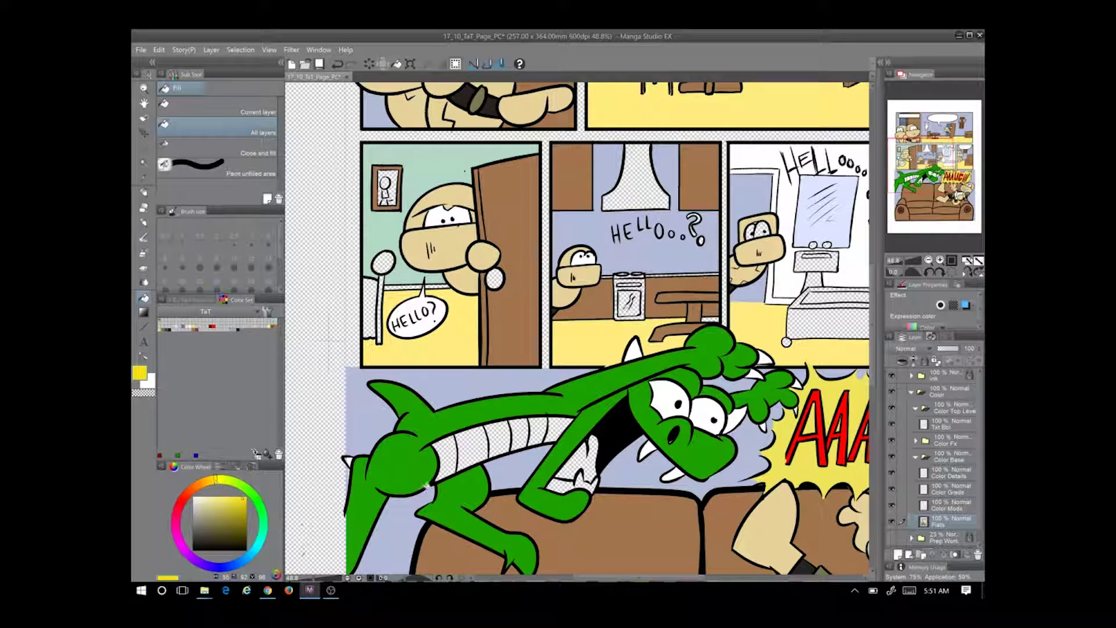
pyautogui.moveTo(460, 450); pyautogui.dragTo(566, 425)
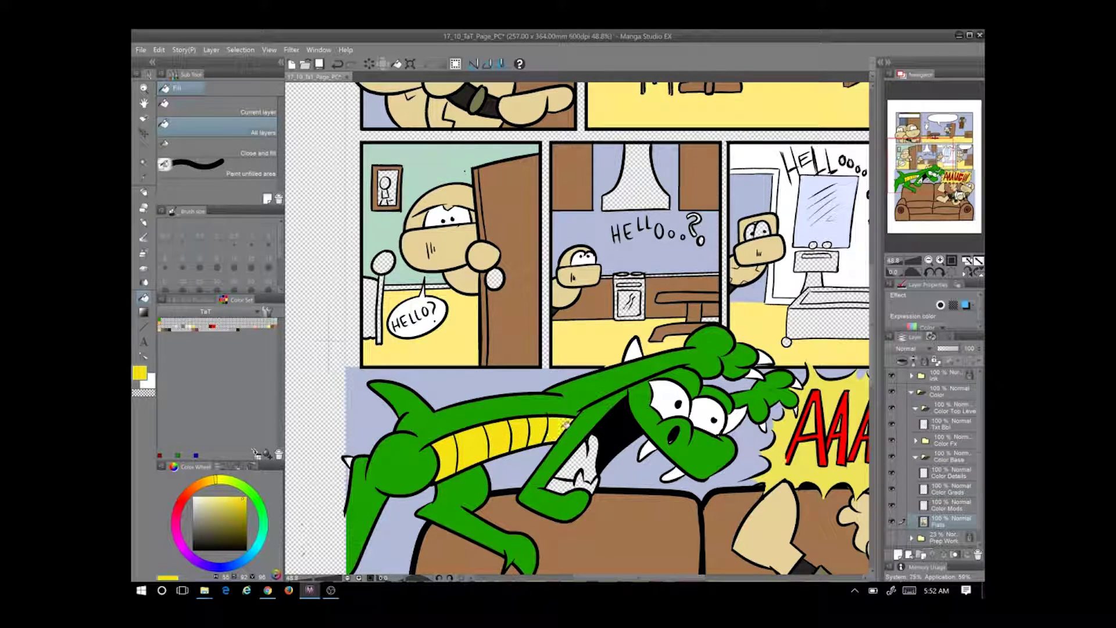
# Fill the monster's lower teeth with white and its tongue with red
pyautogui.click(149, 384)
pyautogui.click(588, 478)
pyautogui.click(596, 468)
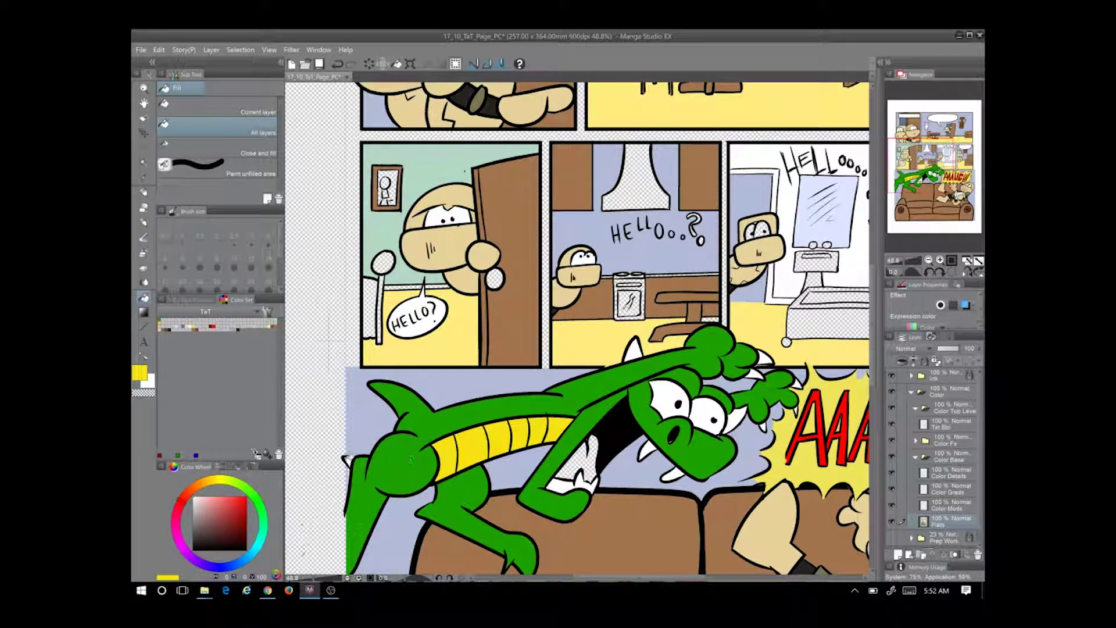
pyautogui.click(583, 456)
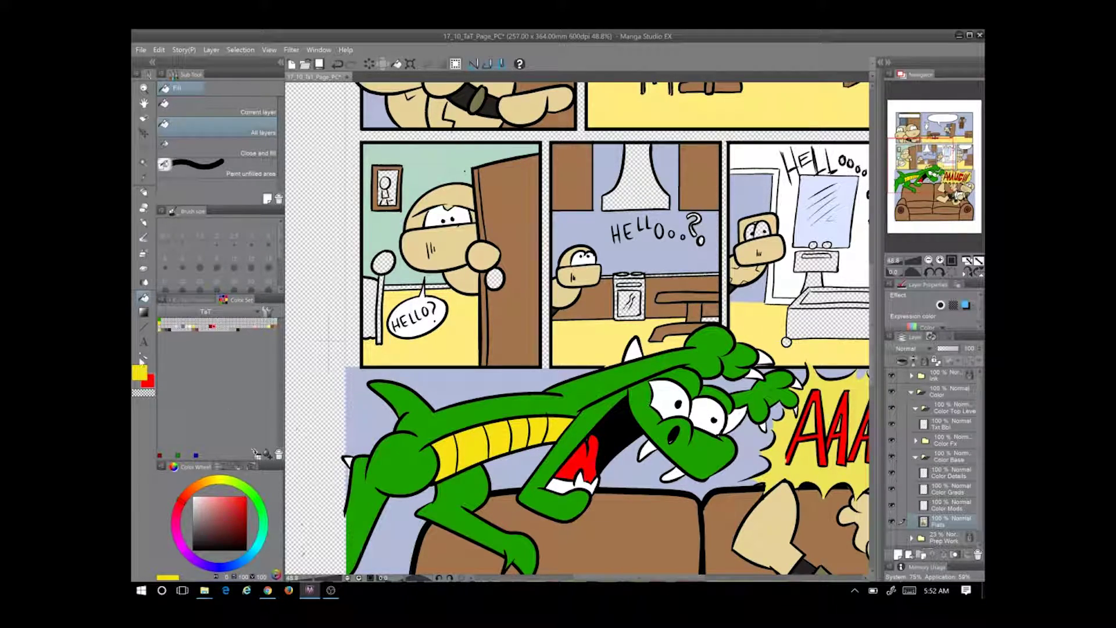
# Fill the bathtub in the bathroom panel with pale blue and the wall's light blue
pyautogui.scroll(-1, 683, 414)
pyautogui.scroll(-3, 685, 414)
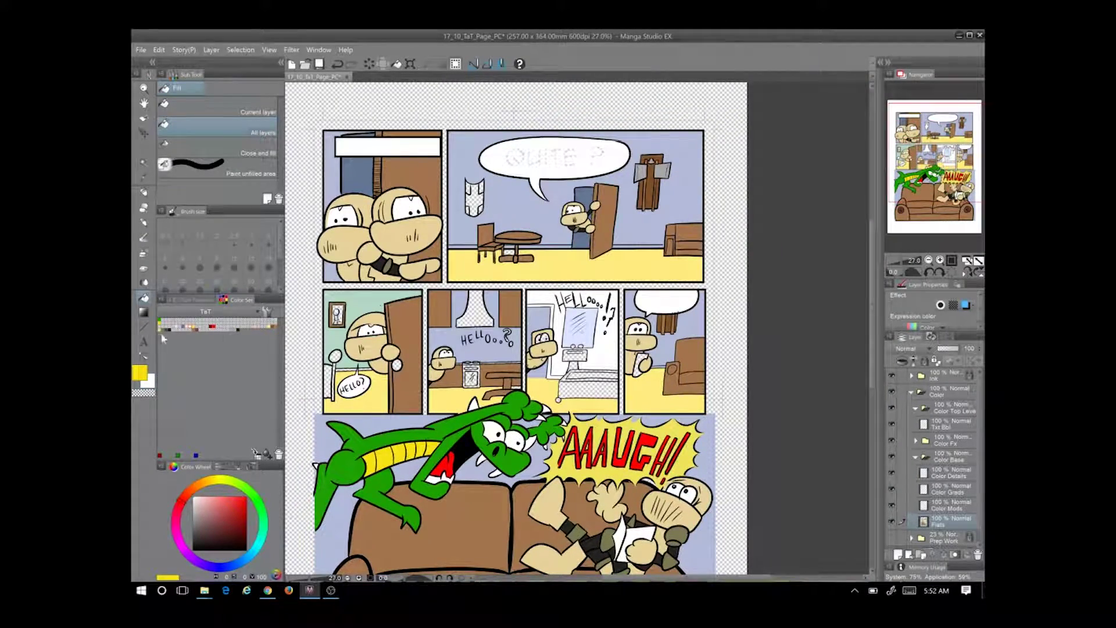
pyautogui.click(179, 322)
pyautogui.click(607, 387)
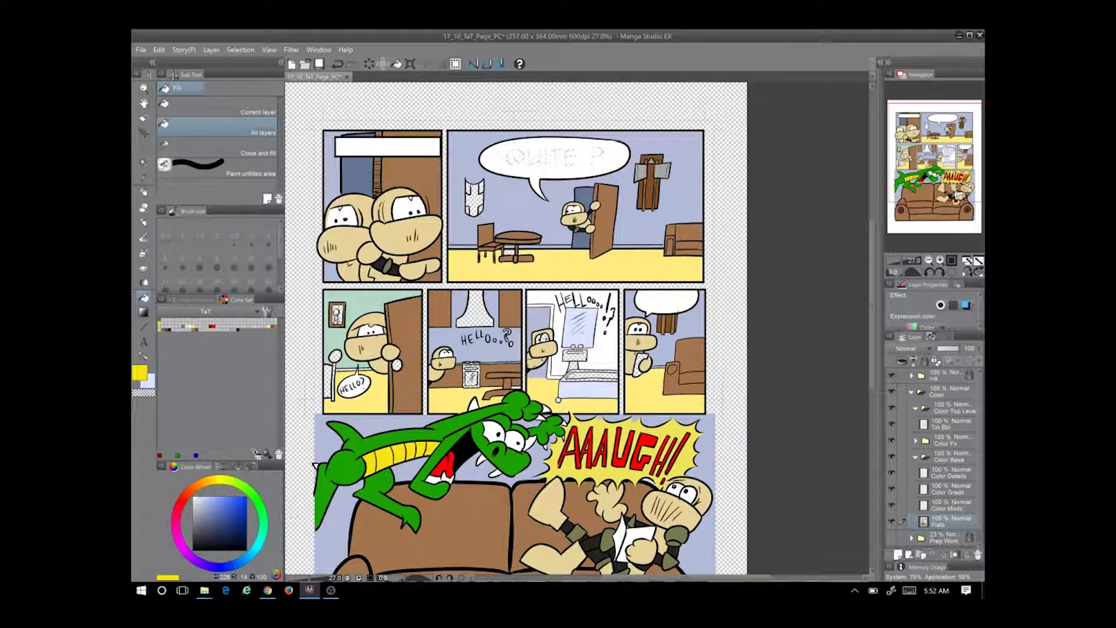
pyautogui.keyDown('alt'); pyautogui.click(581, 372); pyautogui.keyUp('alt')
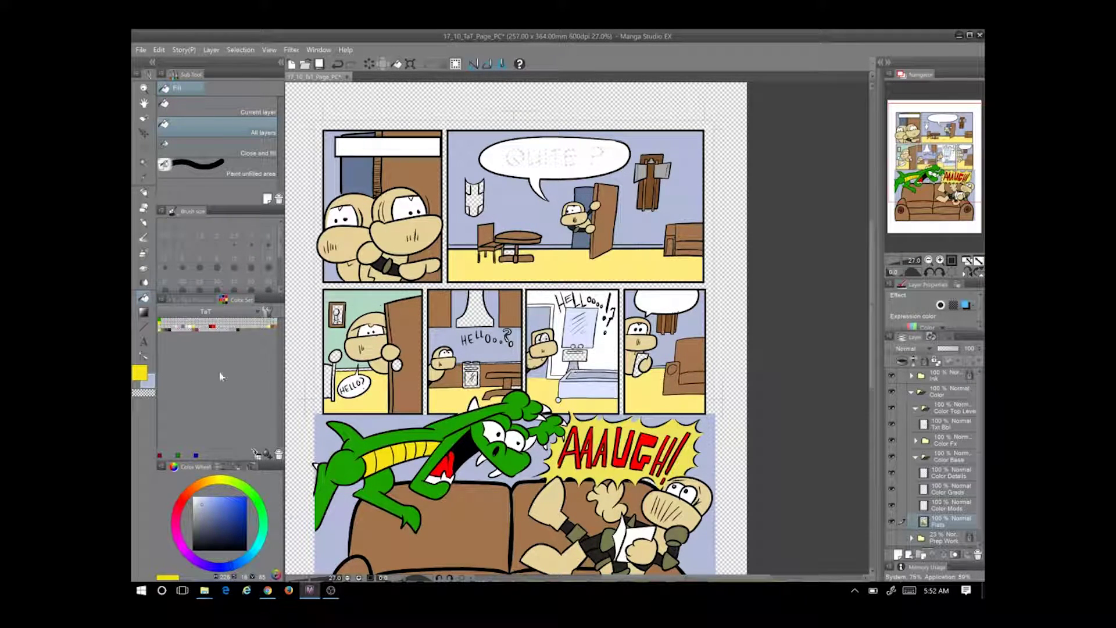
# Fill the bathroom mirror, the armor hanging on the living room wall and the kitchen range hood with gray
pyautogui.click(181, 320)
pyautogui.keyDown('alt'); pyautogui.click(577, 345); pyautogui.keyUp('alt')
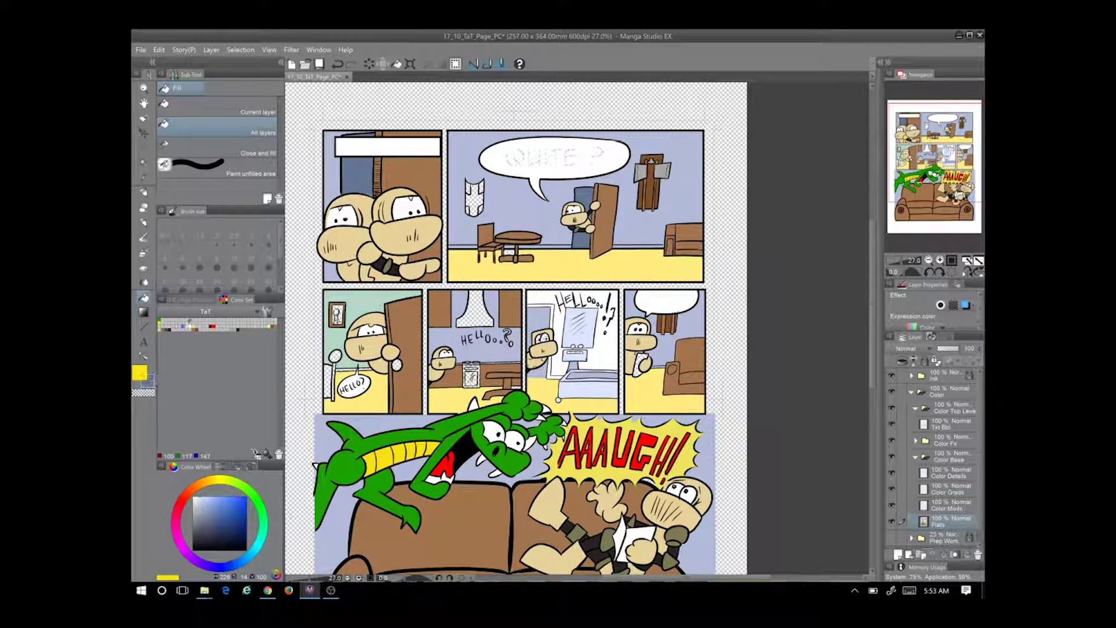
pyautogui.keyDown('alt'); pyautogui.click(577, 349); pyautogui.keyUp('alt')
pyautogui.click(582, 343)
pyautogui.click(479, 203)
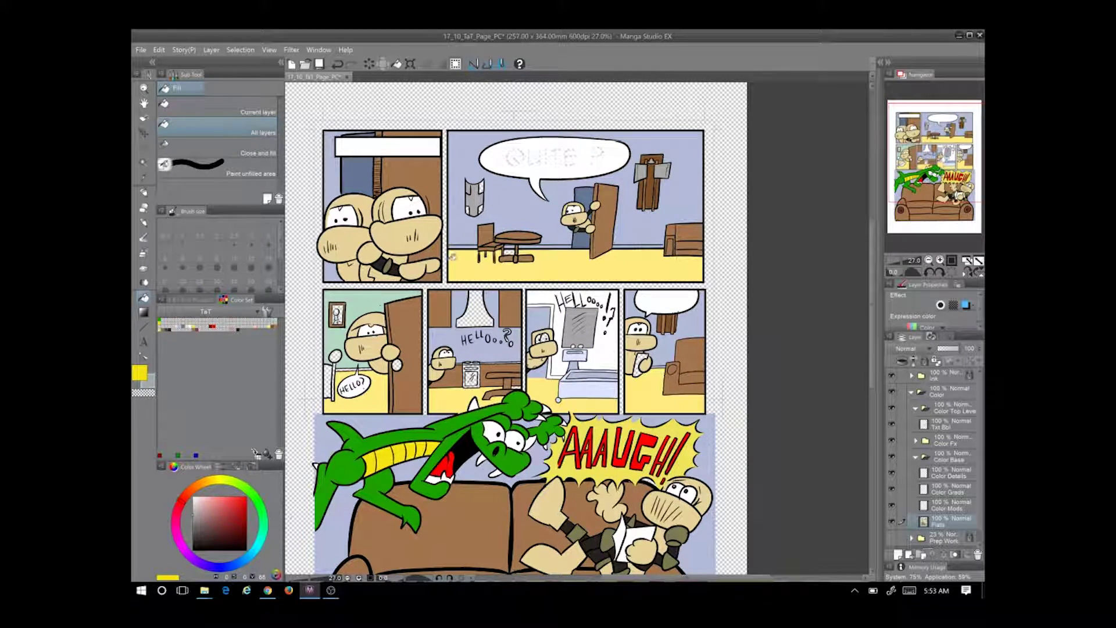
pyautogui.click(497, 320)
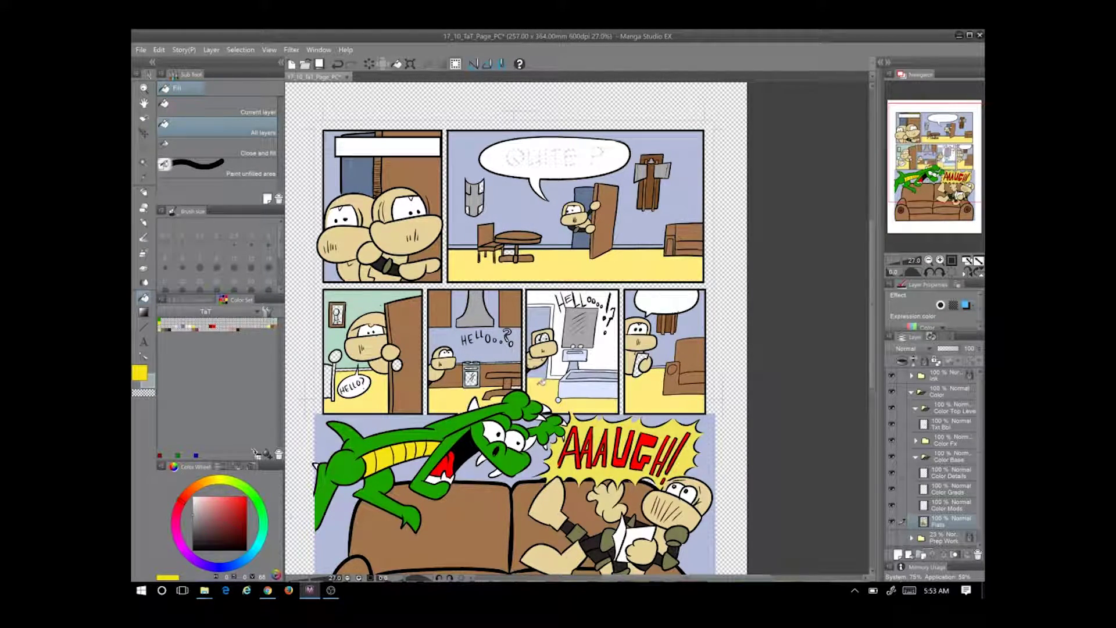
# In the bedroom panel, fill the framed picture with pale blue, the bedpost with door brown and the bedspread with blue
pyautogui.scroll(3, 483, 209)
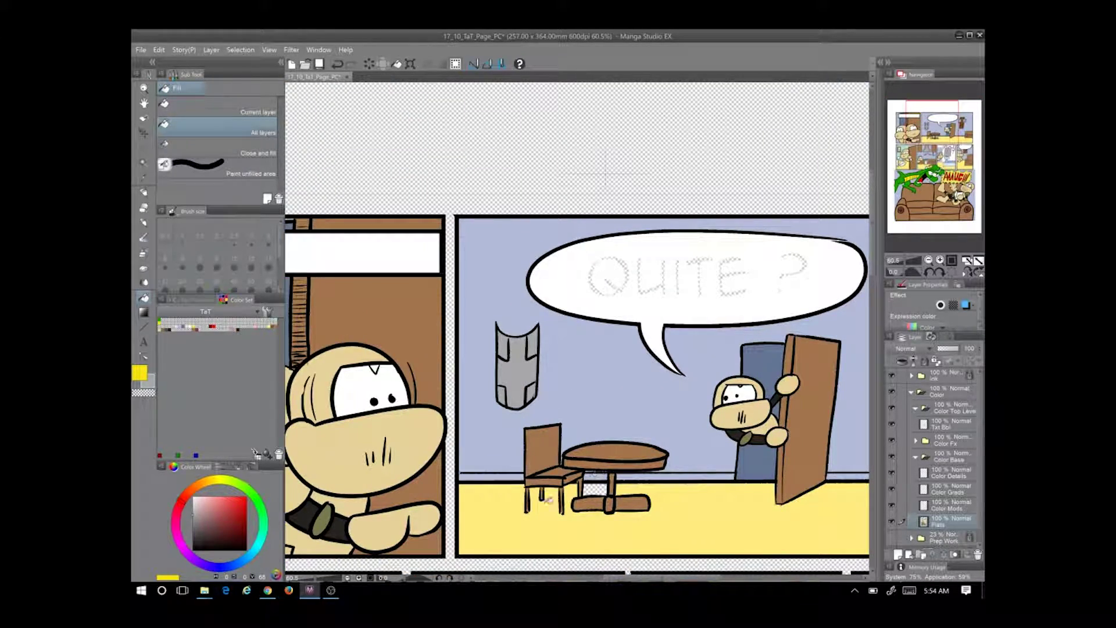
pyautogui.scroll(-3, 563, 491)
pyautogui.scroll(3, 563, 490)
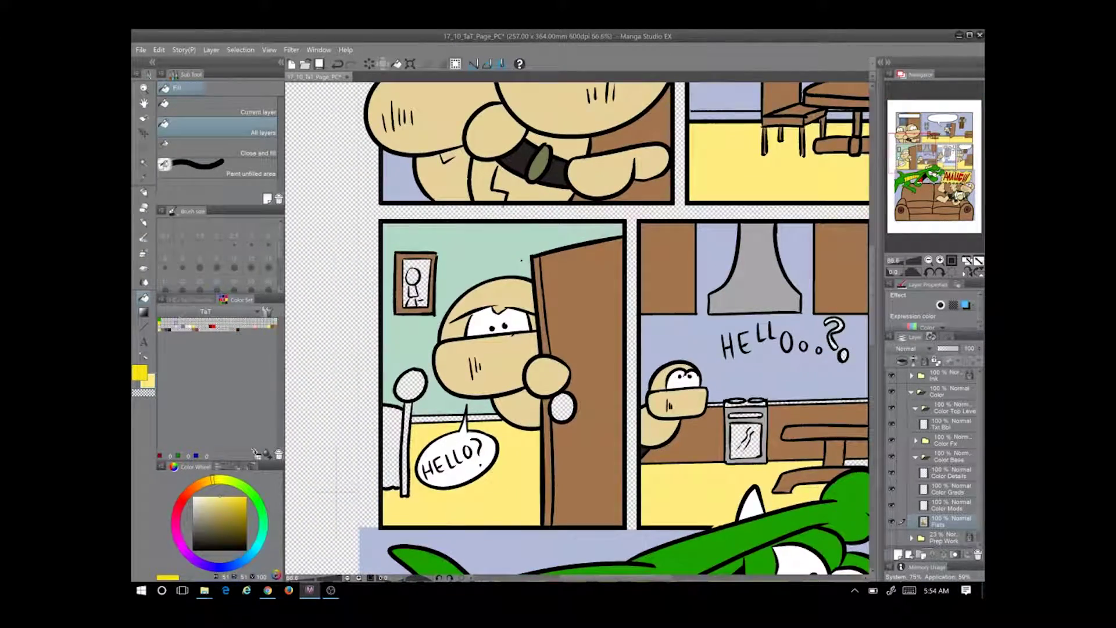
pyautogui.keyDown('alt'); pyautogui.click(419, 285); pyautogui.keyUp('alt')
pyautogui.moveTo(419, 394); pyautogui.dragTo(467, 401)
pyautogui.keyDown('alt'); pyautogui.click(617, 465); pyautogui.keyUp('alt')
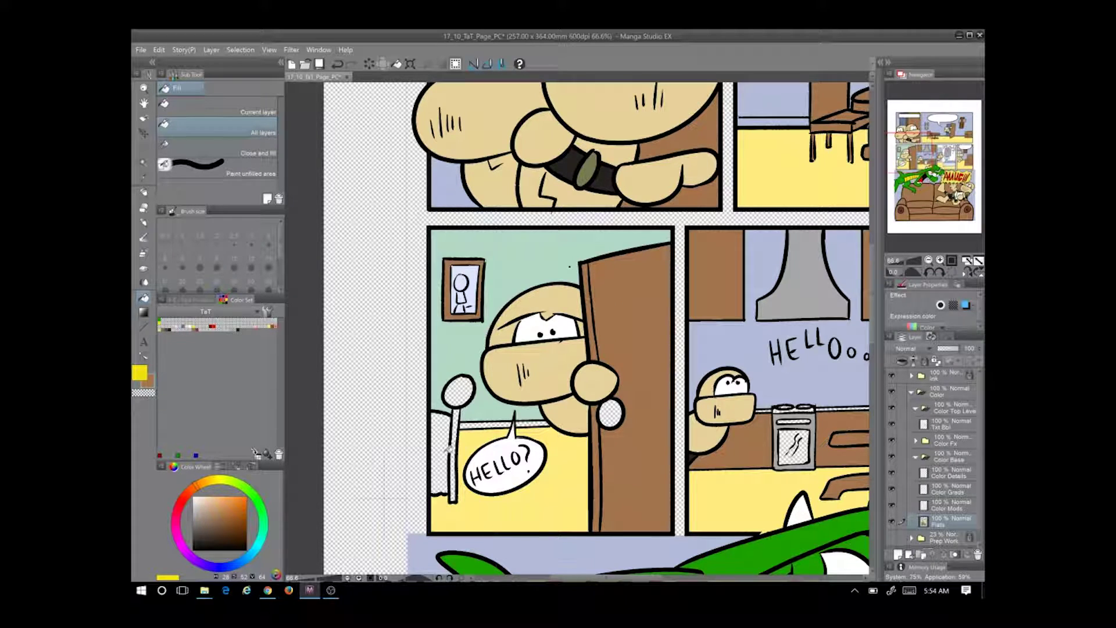
pyautogui.click(453, 459)
pyautogui.click(458, 391)
pyautogui.click(251, 561)
pyautogui.click(436, 457)
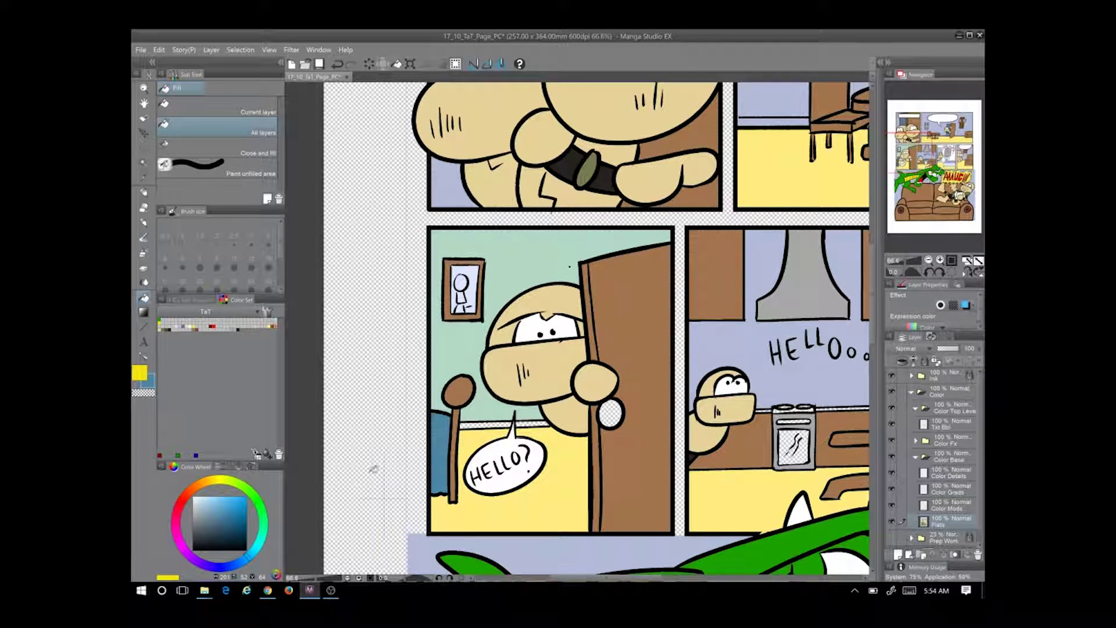
# Fill the bedroom baseboard with the wall's pale green and the doorknob with gray
pyautogui.keyDown('alt'); pyautogui.click(374, 465); pyautogui.keyUp('alt')
pyautogui.click(536, 425)
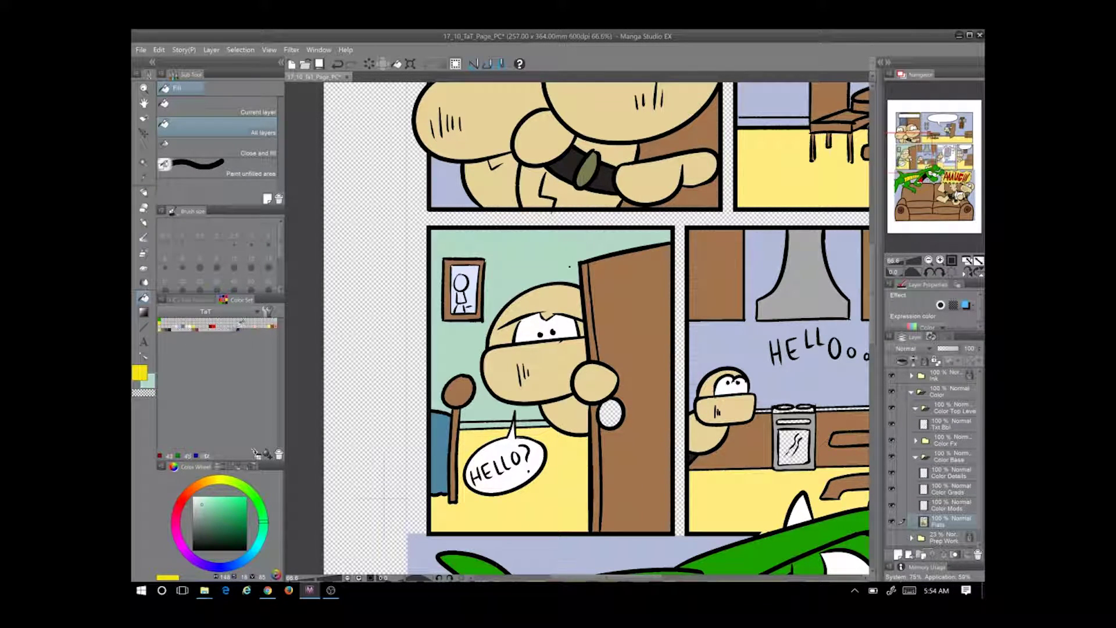
pyautogui.click(610, 412)
pyautogui.scroll(3, 610, 413)
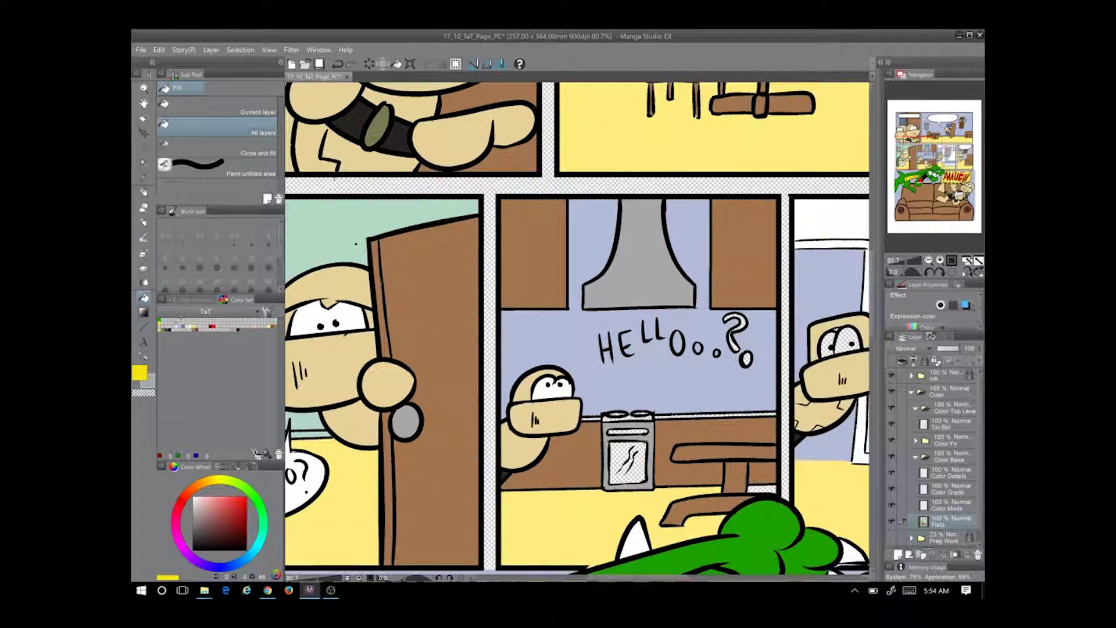
# Fill the kitchen baseboard and oven window with the wall's light blue, and the floor gap under the table with yellow
pyautogui.click(180, 323)
pyautogui.click(640, 415)
pyautogui.click(692, 414)
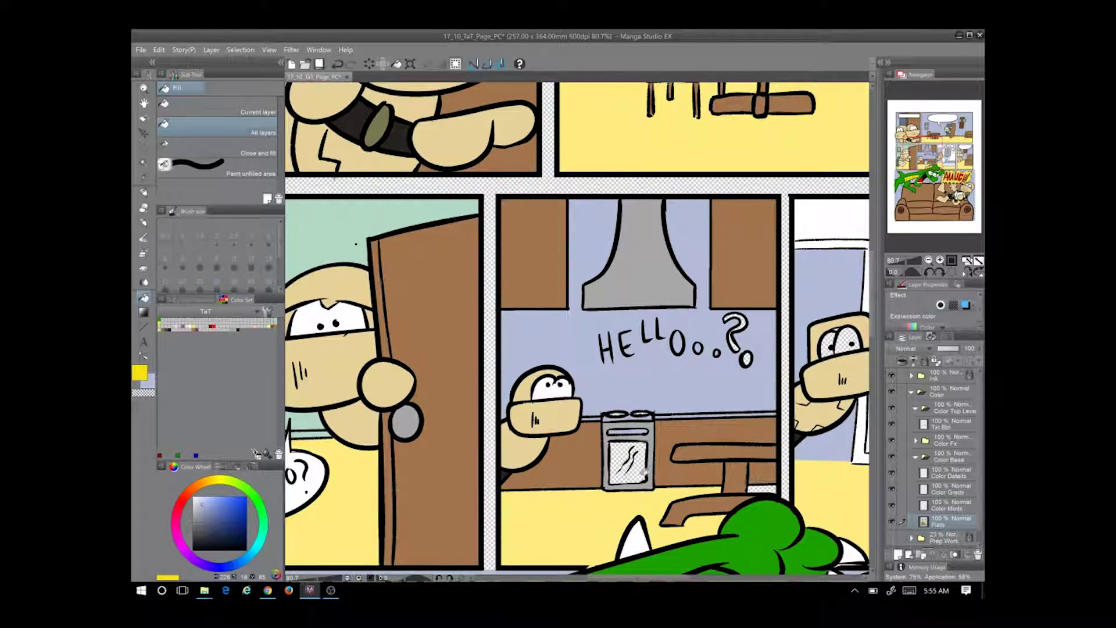
pyautogui.keyDown('alt'); pyautogui.click(768, 501); pyautogui.keyUp('alt')
pyautogui.scroll(-2, 778, 448)
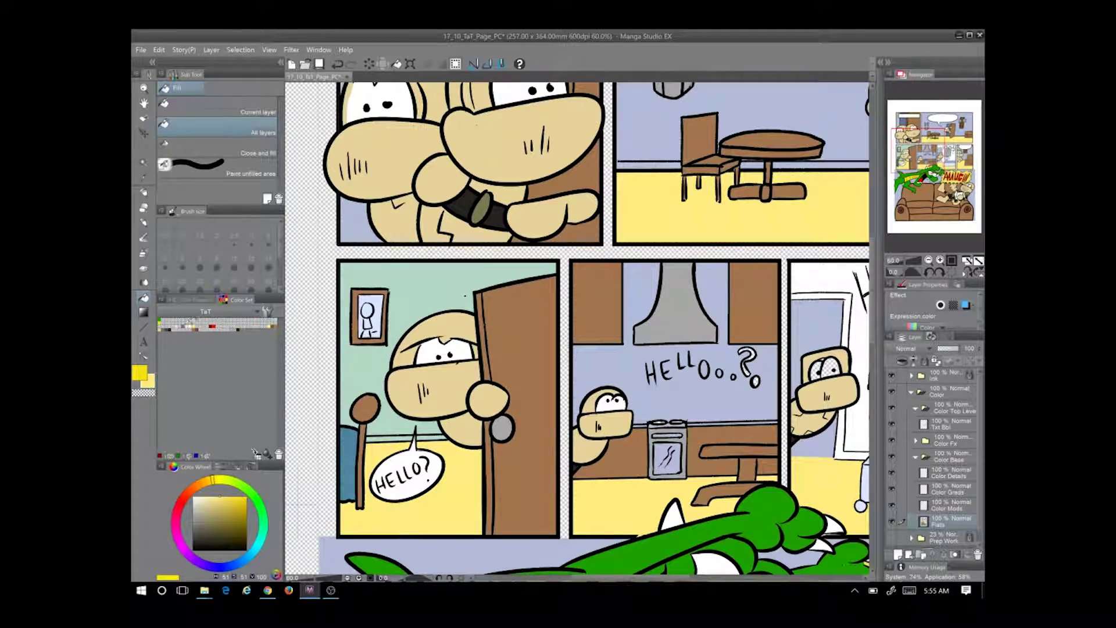
# Fill the question mark of the kitchen panel's HELLO lettering with a near-black color and switch to the pen
pyautogui.keyDown('alt'); pyautogui.click(686, 358); pyautogui.keyUp('alt')
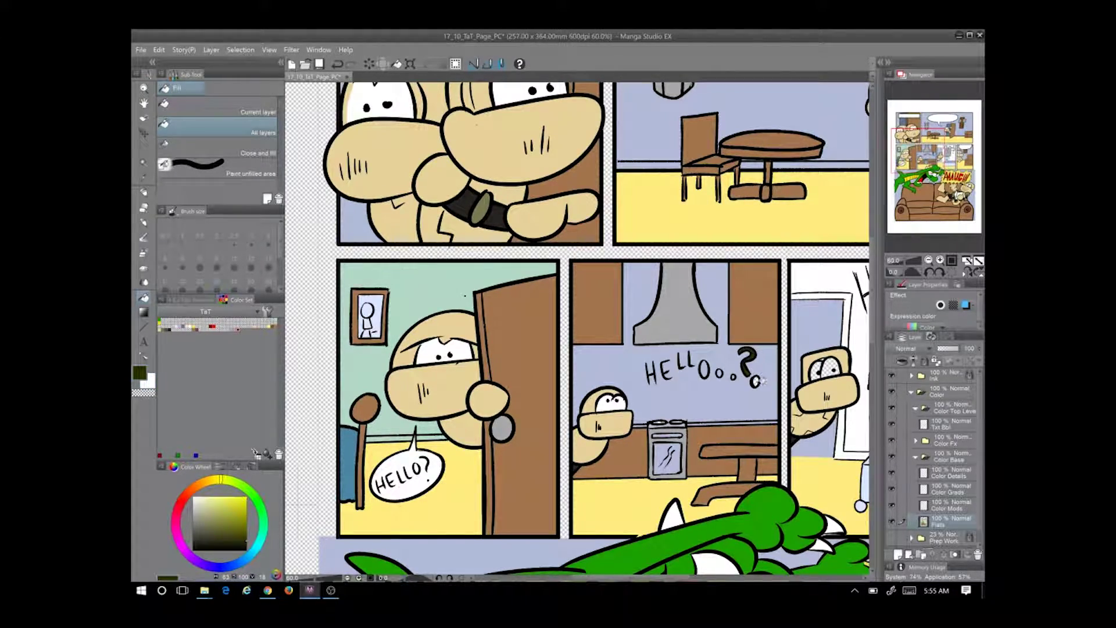
pyautogui.scroll(-3, 756, 381)
pyautogui.keyDown('alt'); pyautogui.click(756, 381); pyautogui.keyUp('alt')
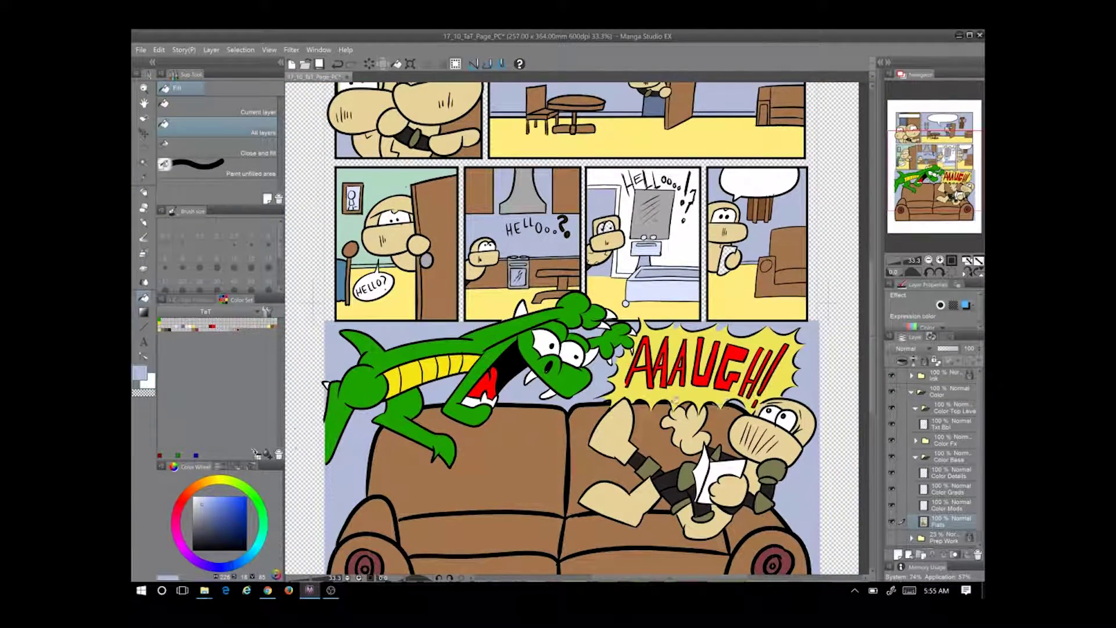
pyautogui.click(177, 326)
pyautogui.scroll(3, 736, 432)
pyautogui.press('p')
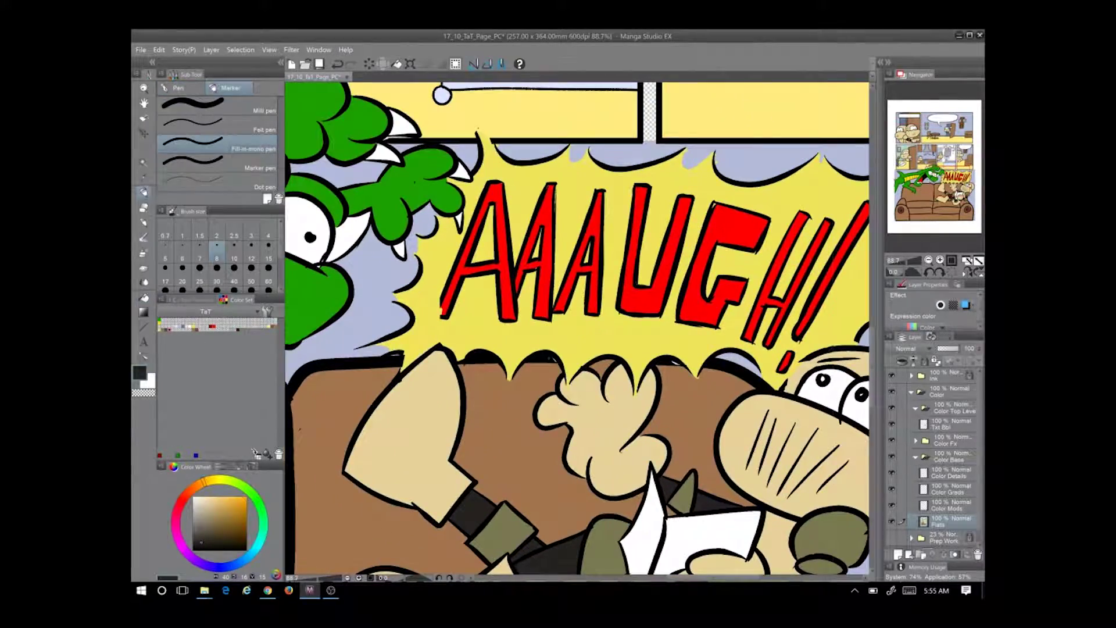
# Save the comic page and view it as a whole
pyautogui.scroll(-5, 580, 304)
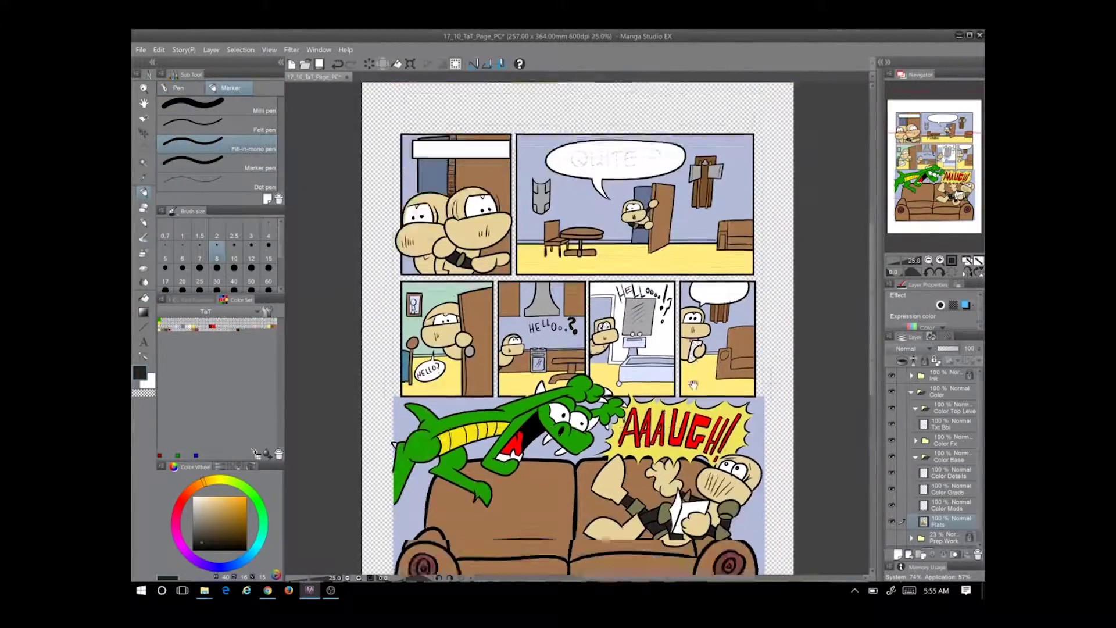
pyautogui.moveTo(580, 267); pyautogui.dragTo(580, 304)
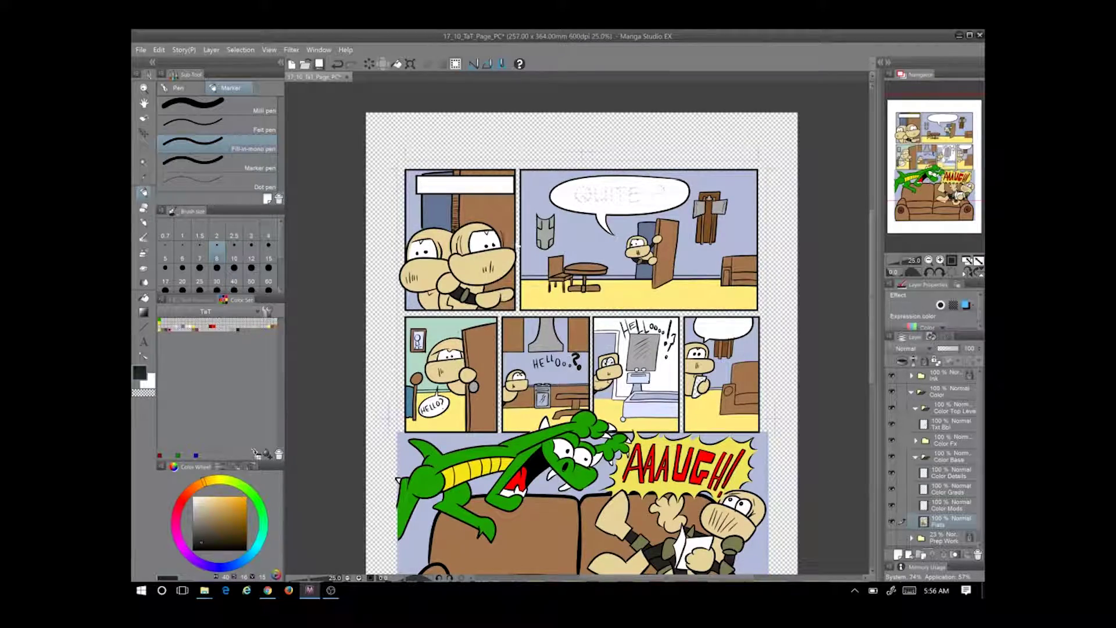
pyautogui.hotkey('ctrl', 's')
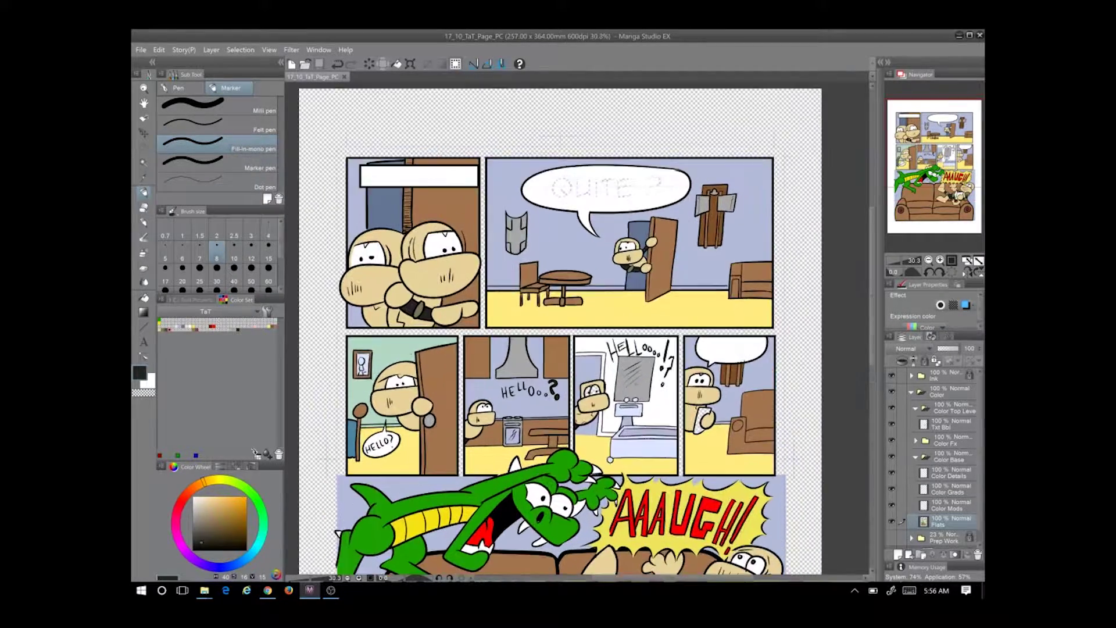
pyautogui.hotkey('ctrl', '0')
pyautogui.click(331, 590)
pyautogui.click(331, 590)
pyautogui.moveTo(718, 323); pyautogui.dragTo(730, 375)
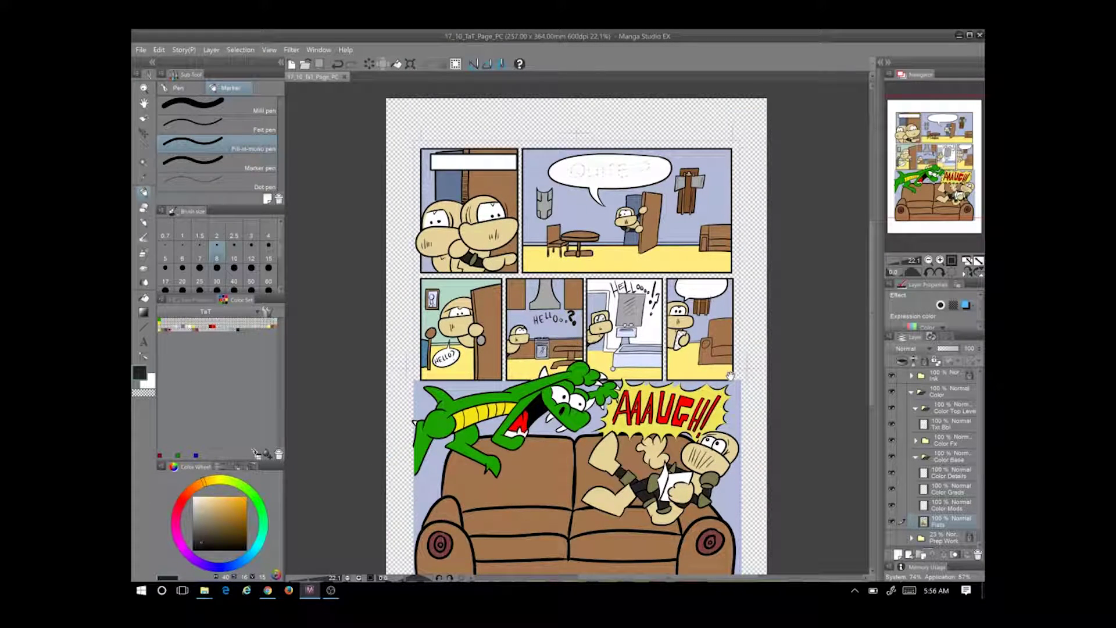
# Choose a more yellowish, muted green and refill the monster's body, head and limbs with it
pyautogui.click(178, 455)
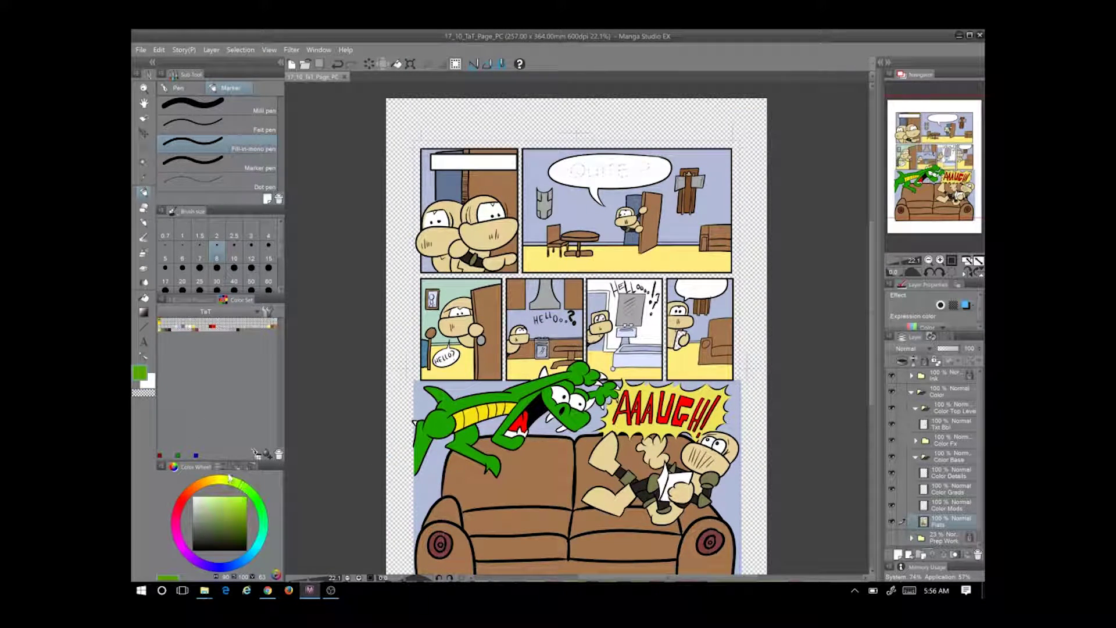
pyautogui.moveTo(250, 487); pyautogui.dragTo(246, 479)
pyautogui.press('g')
pyautogui.click(517, 393)
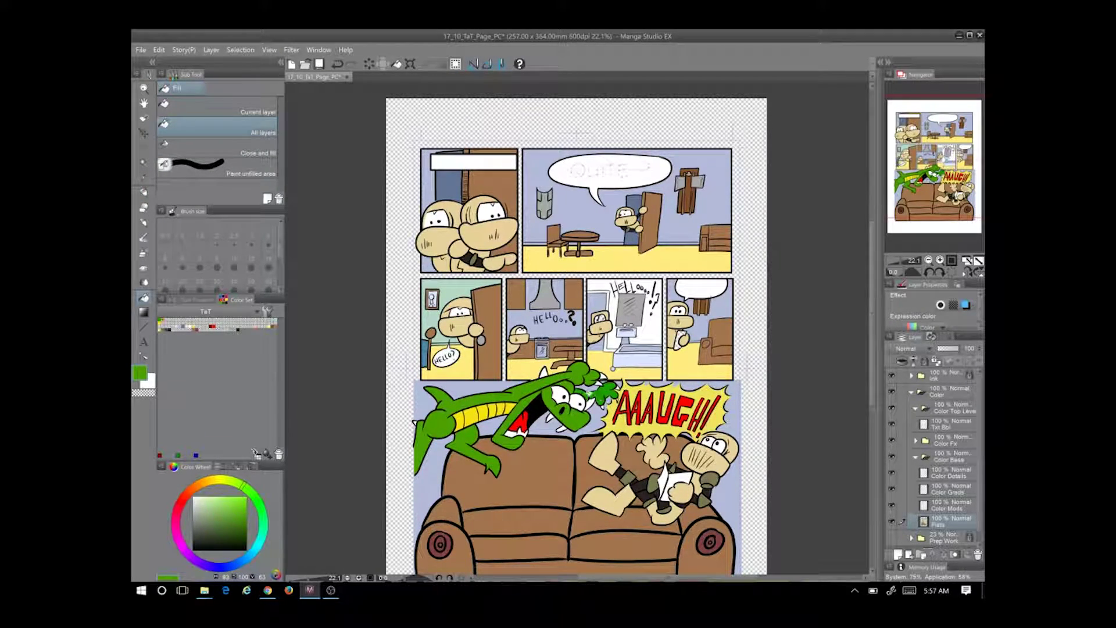
pyautogui.scroll(3, 527, 381)
pyautogui.moveTo(732, 388); pyautogui.dragTo(693, 385)
# Try a bright purple on the monster's body, jaw, legs, head and hands
pyautogui.click(195, 554)
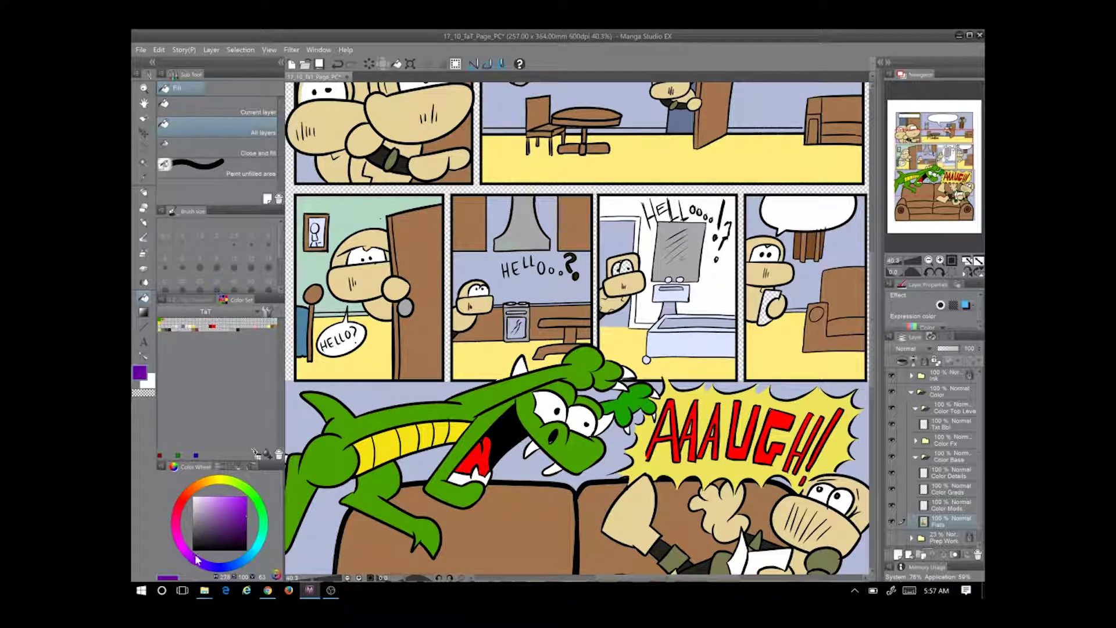
pyautogui.click(192, 560)
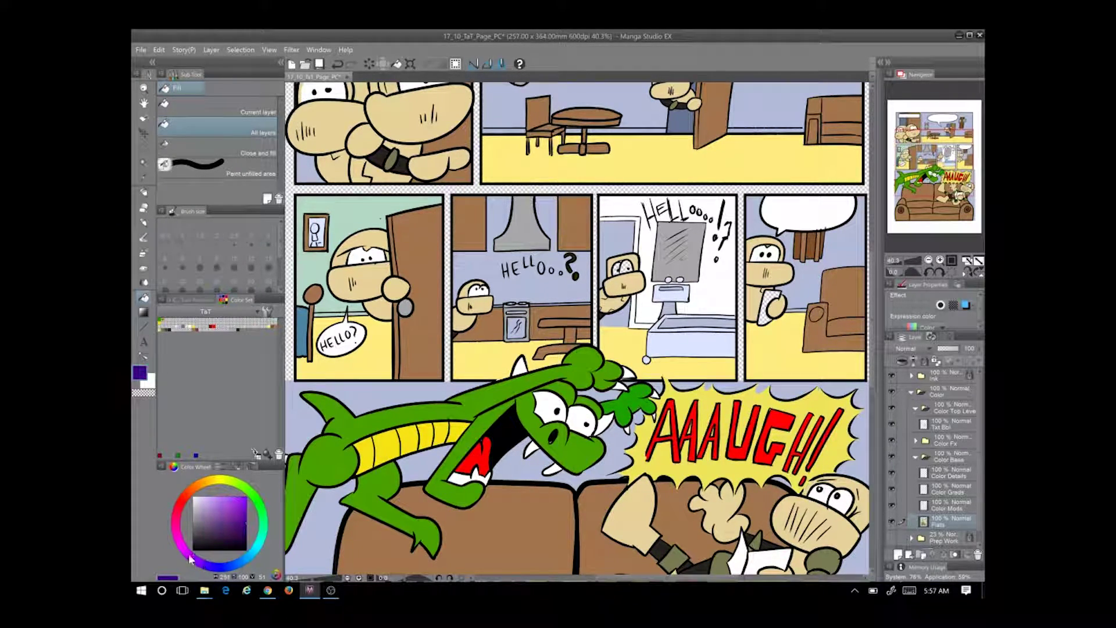
pyautogui.click(239, 499)
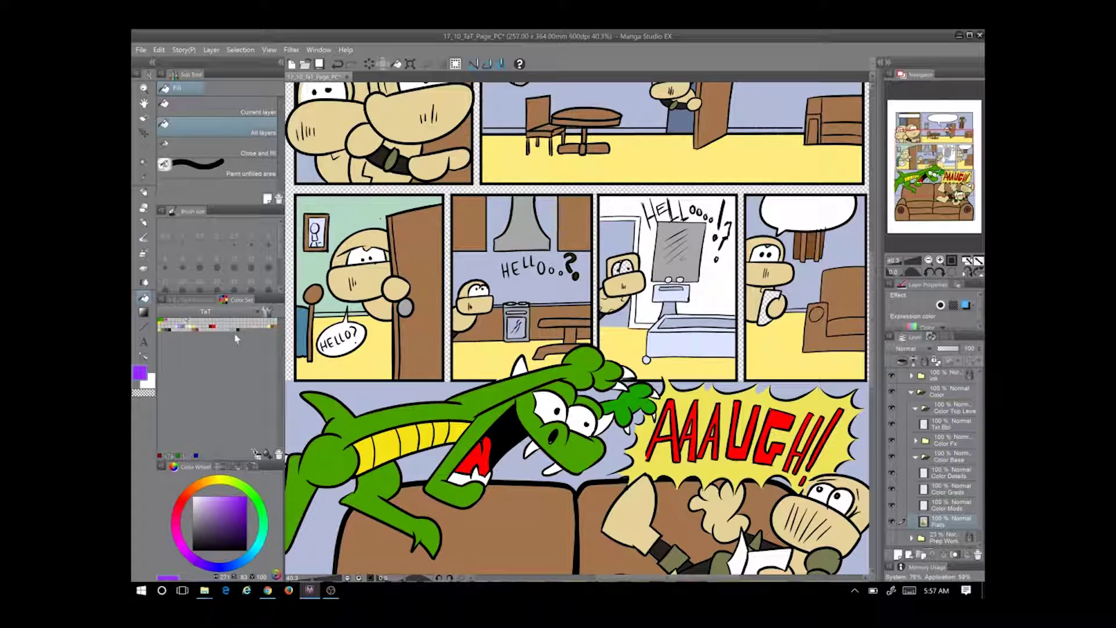
pyautogui.click(401, 415)
pyautogui.click(462, 465)
pyautogui.click(384, 506)
pyautogui.click(555, 448)
pyautogui.click(629, 403)
# Try turquoise on the monster's belly segments and undo it
pyautogui.moveTo(205, 482); pyautogui.dragTo(260, 536)
pyautogui.scroll(-1, 373, 411)
pyautogui.moveTo(377, 464); pyautogui.dragTo(453, 435)
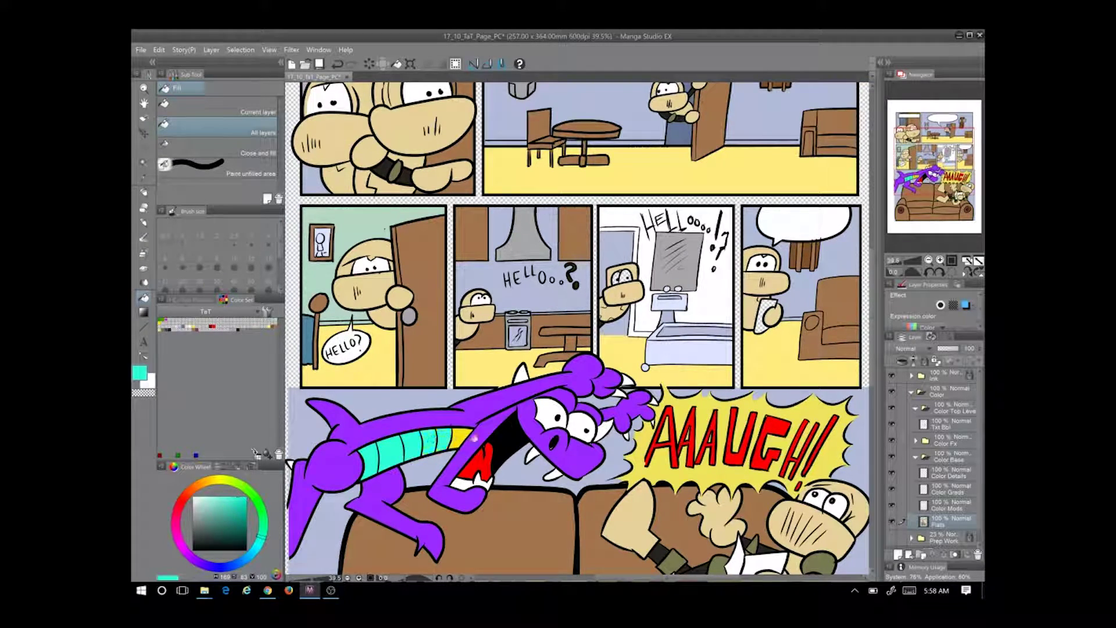
pyautogui.hotkey('ctrl', 'z')
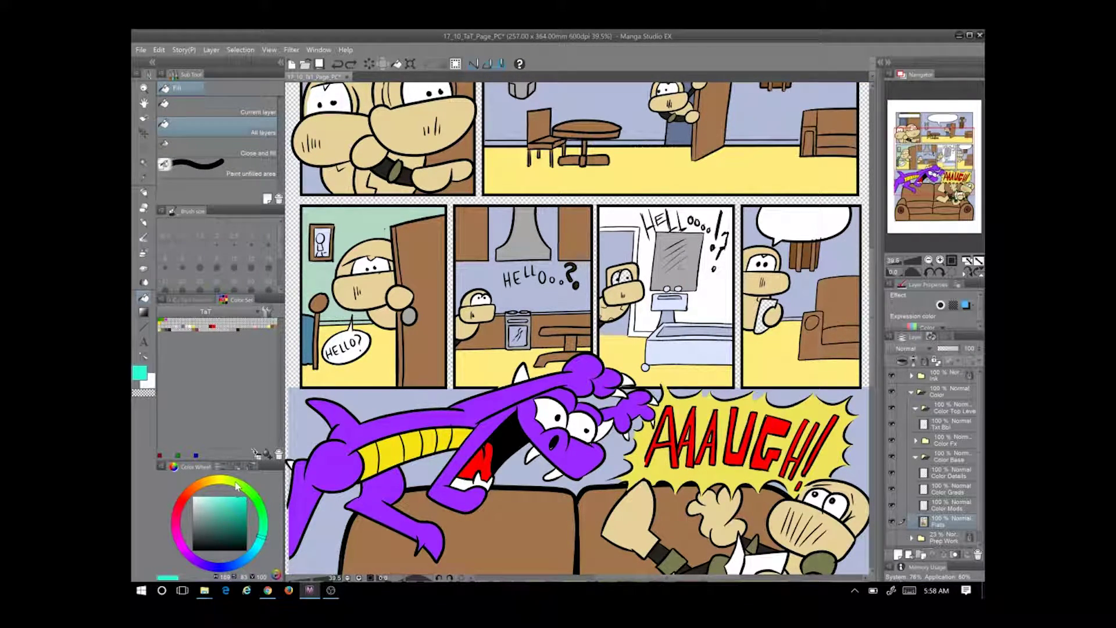
# Choose a yellow-orange and fill the monster's belly segments with it
pyautogui.moveTo(220, 480); pyautogui.dragTo(207, 482)
pyautogui.moveTo(371, 454); pyautogui.dragTo(455, 442)
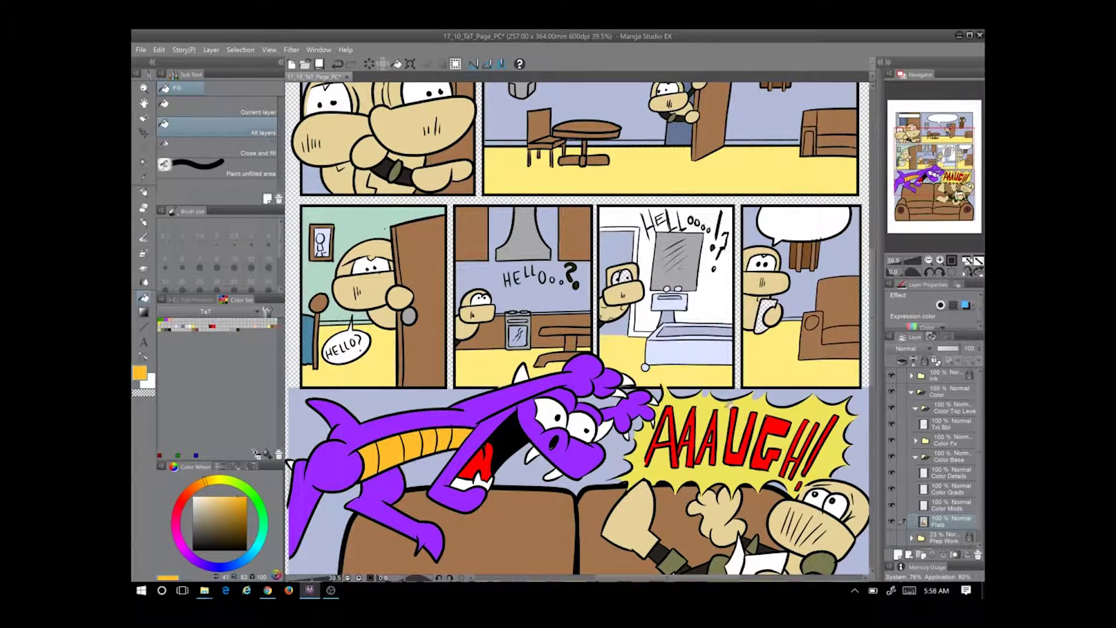
pyautogui.scroll(-3, 765, 372)
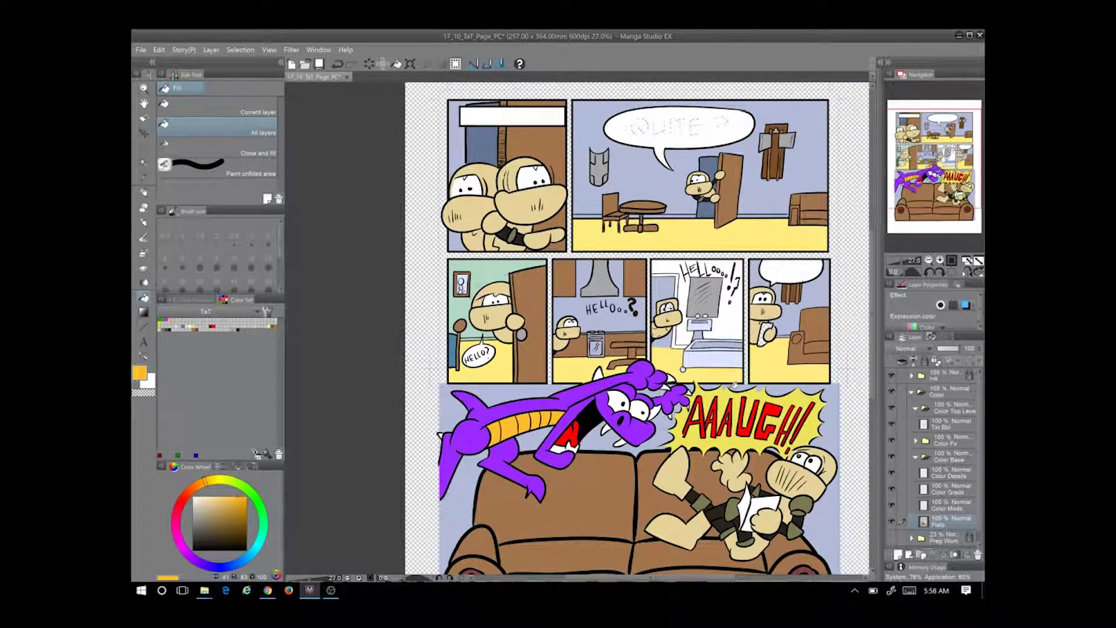
# Refill the monster's hands, head, body, jaw and leg with the muted green from the color set and save the page
pyautogui.click(162, 322)
pyautogui.click(677, 399)
pyautogui.click(617, 431)
pyautogui.click(628, 384)
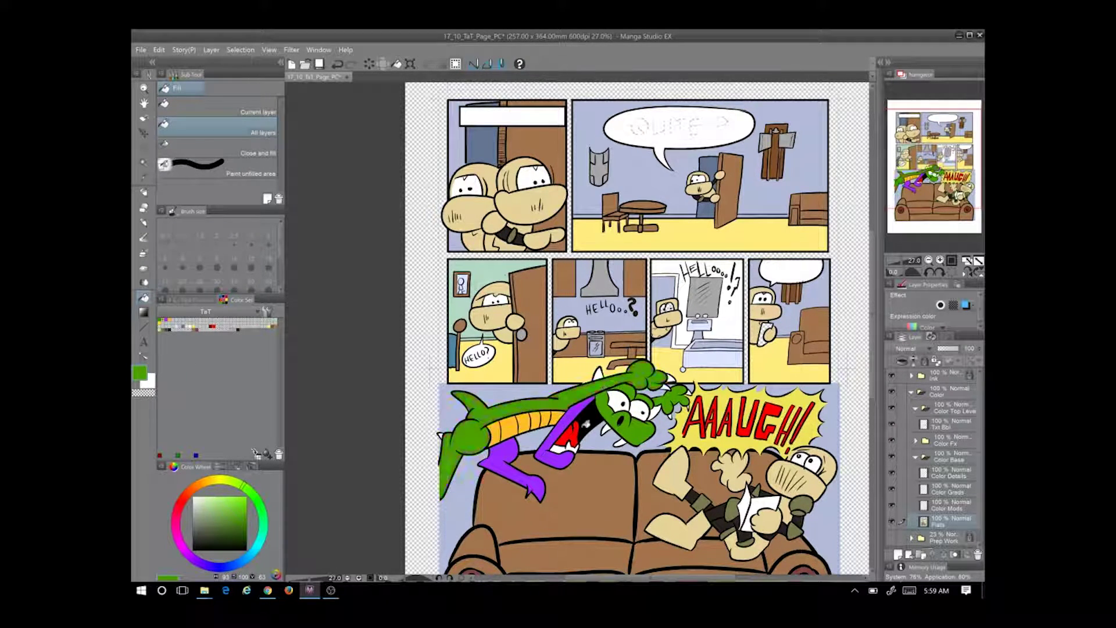
pyautogui.click(565, 428)
pyautogui.click(512, 474)
pyautogui.click(319, 64)
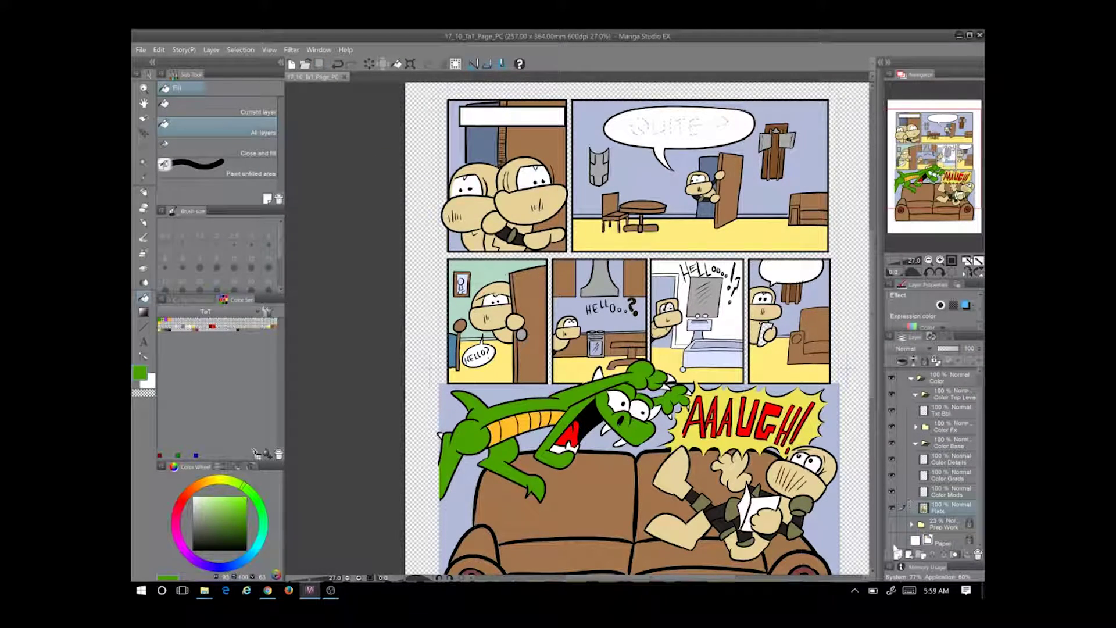
# Show the white paper and the lettering, and hide the prep sketches to review the whole page
pyautogui.hotkey('ctrl', '-')
pyautogui.scroll(5, 930, 454)
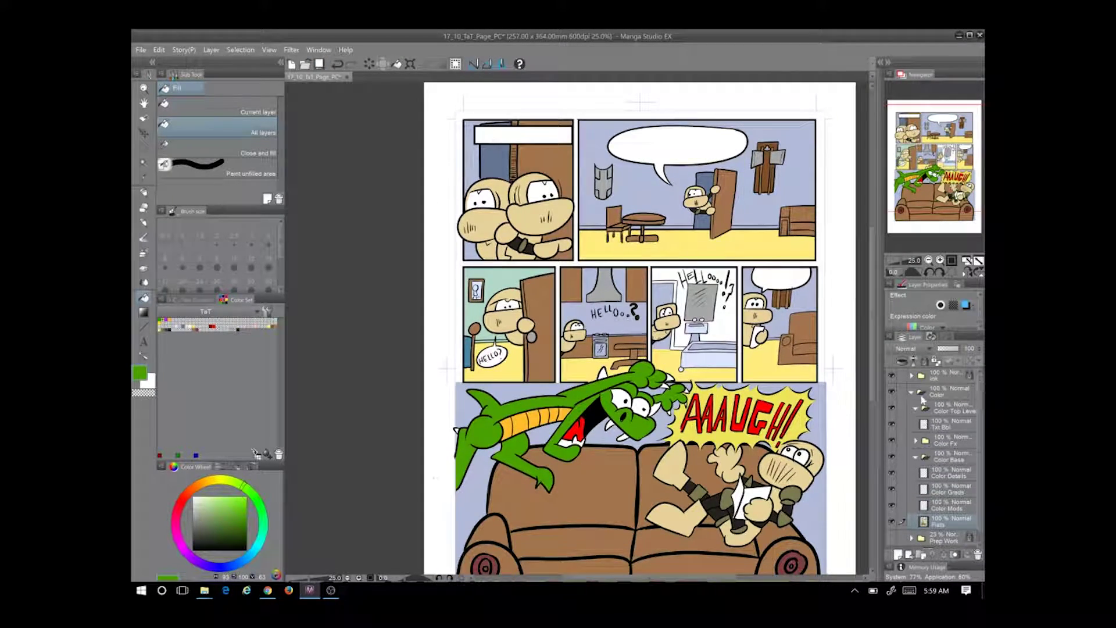
pyautogui.click(911, 375)
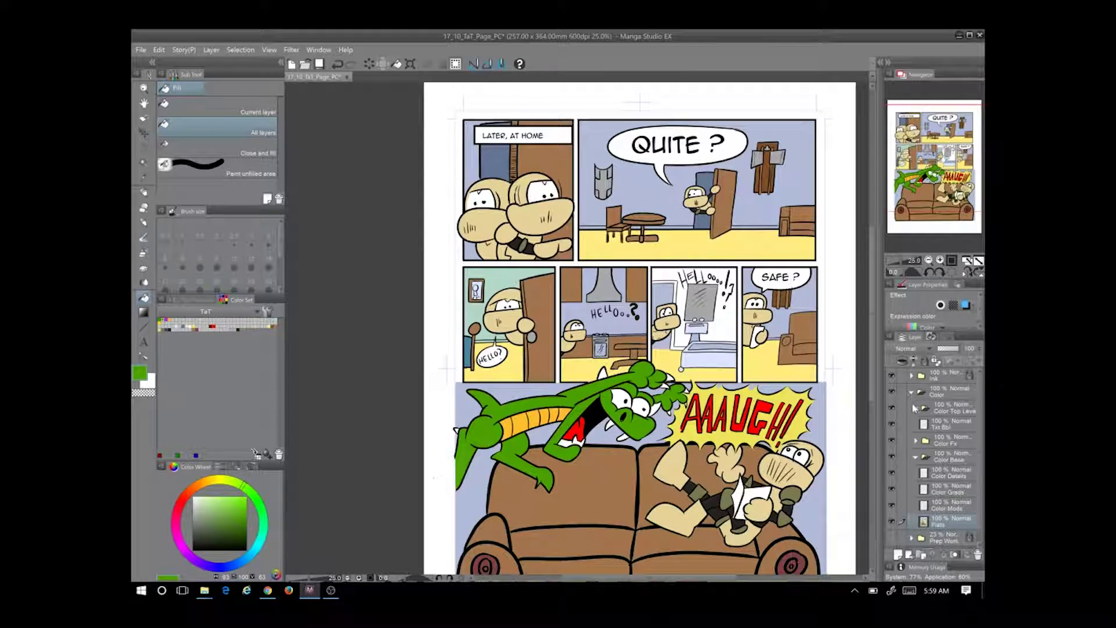
pyautogui.click(911, 391)
pyautogui.click(947, 391)
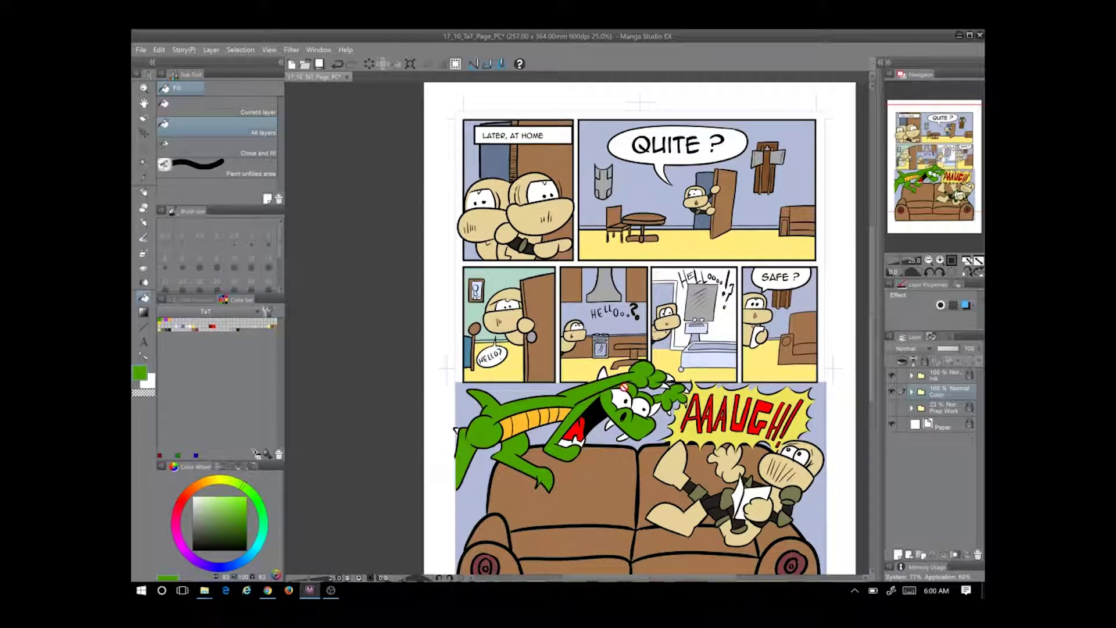
pyautogui.scroll(-3, 873, 415)
pyautogui.scroll(3, 873, 416)
# Make the Multiply Shade layer in the Color Fx folder active, with the Fill-in mono pen and a dark olive color
pyautogui.click(912, 392)
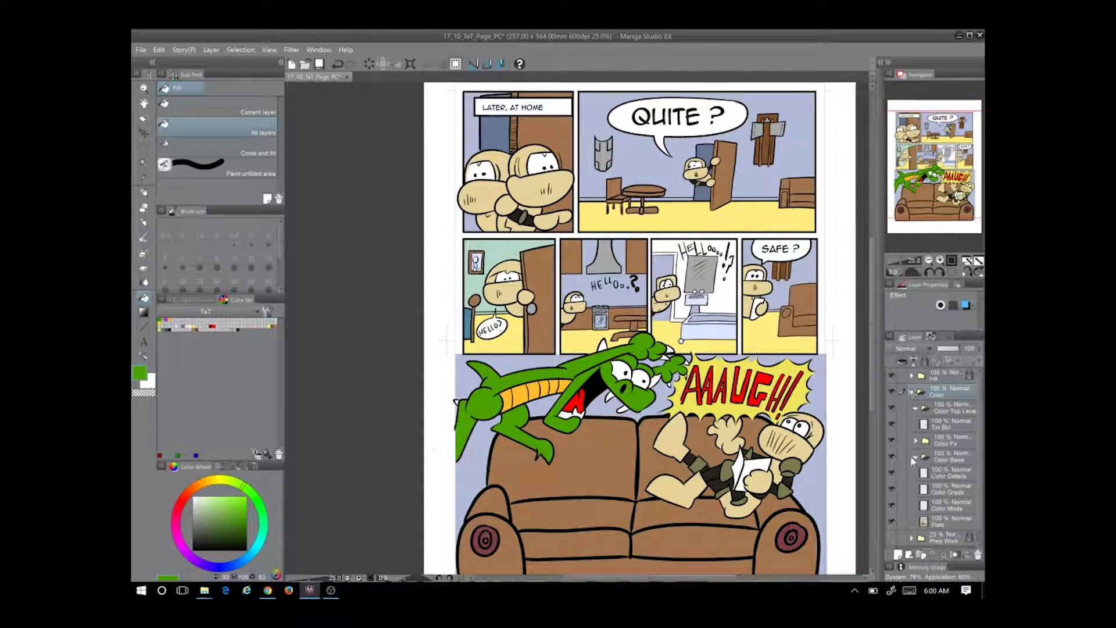
pyautogui.click(948, 522)
pyautogui.click(220, 323)
pyautogui.press('p')
pyautogui.hotkey('ctrl', '+')
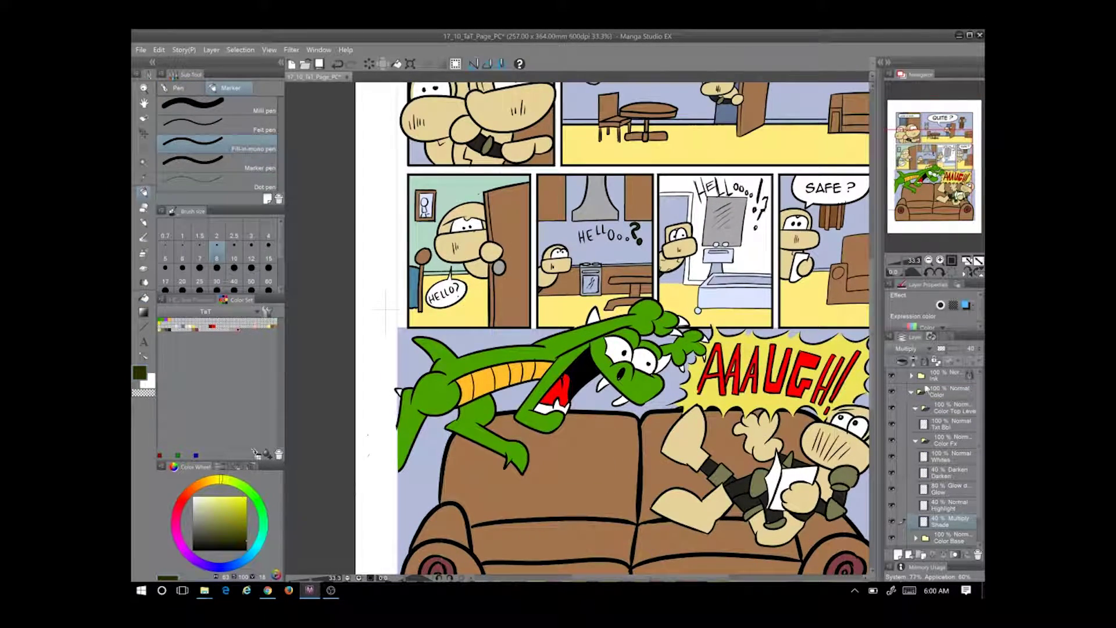
# Hide the flat base colors and shade the vertical post below the caption in the first panel
pyautogui.click(891, 388)
pyautogui.hotkey('ctrl', '+')
pyautogui.moveTo(930, 191); pyautogui.dragTo(925, 176)
pyautogui.moveTo(498, 169); pyautogui.dragTo(495, 221)
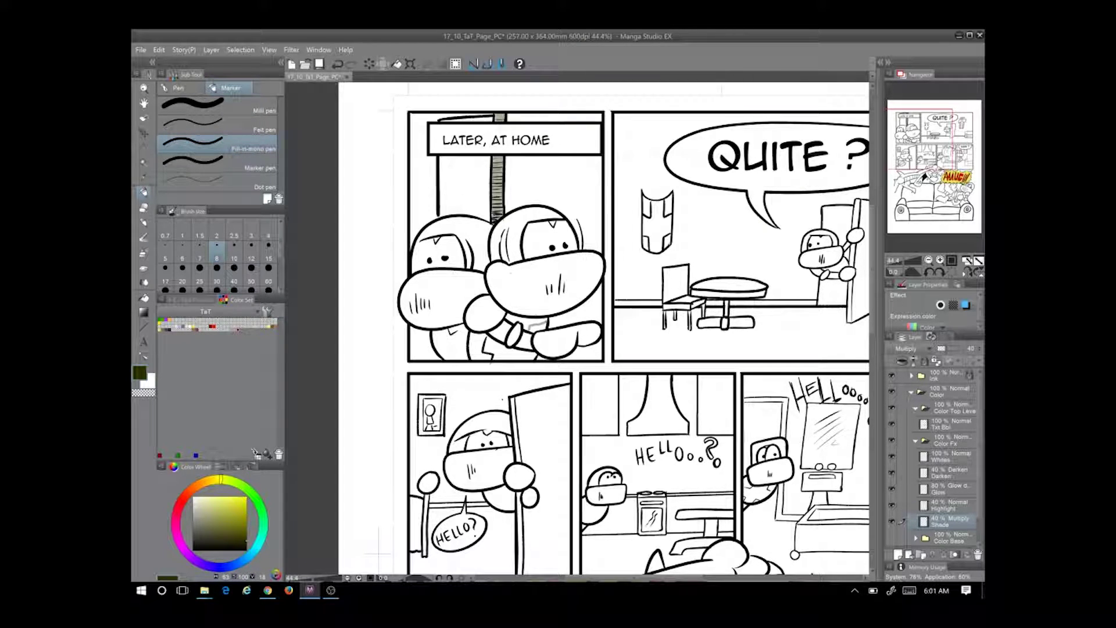
# Outline and fill the shading on the clothing of the two characters in the first panel
pyautogui.press('g')
pyautogui.click(505, 326)
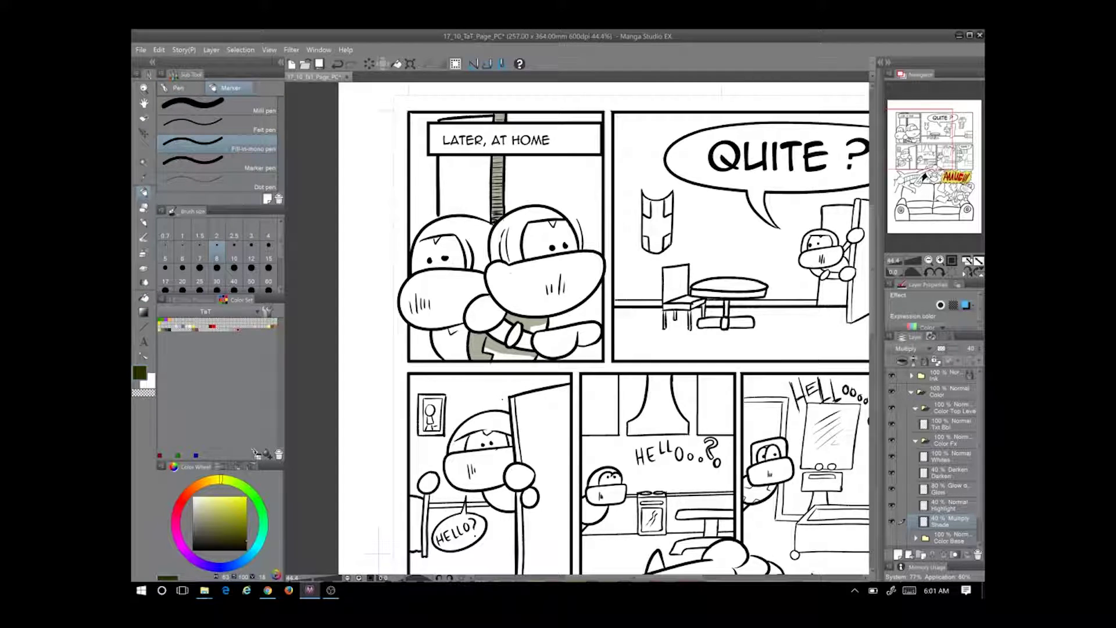
pyautogui.hotkey('ctrl', 'z')
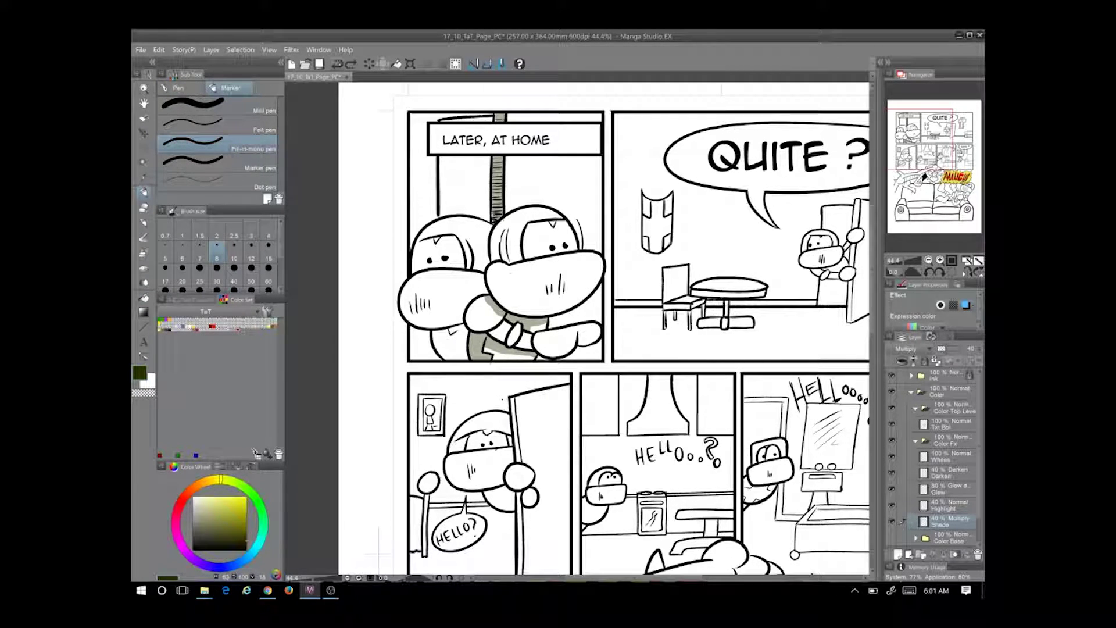
pyautogui.hotkey('ctrl', 'y')
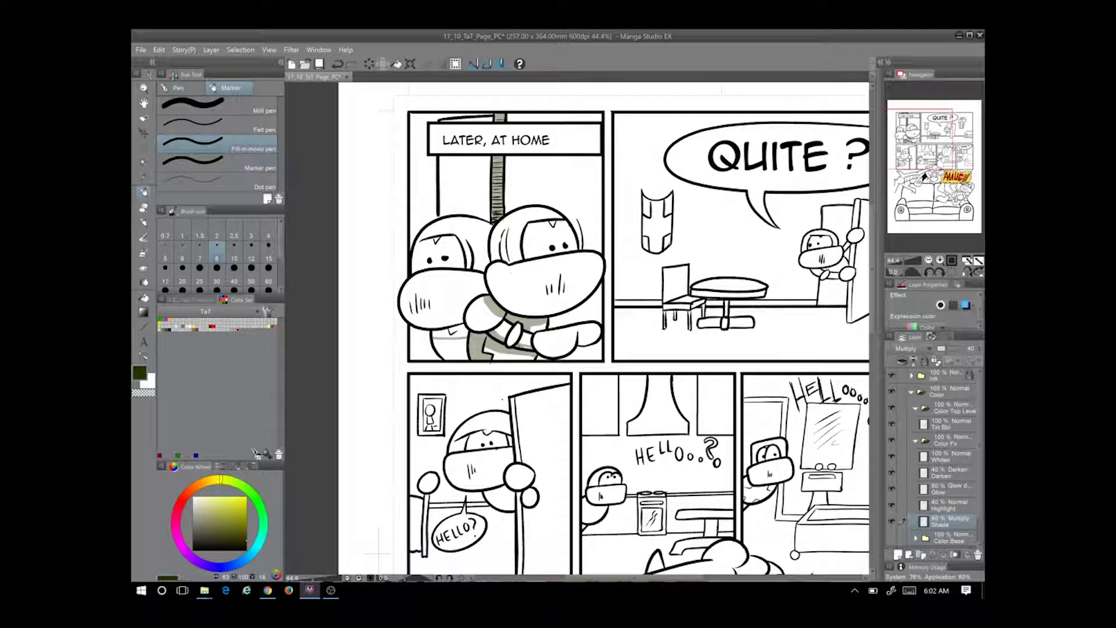
pyautogui.press('e')
pyautogui.press('p')
pyautogui.hotkey('ctrl', 'y')
pyautogui.hotkey('ctrl', 'z')
# Shade the chair and the table base in the "QUITE ?" panel
pyautogui.hscroll(4, 605, 329)
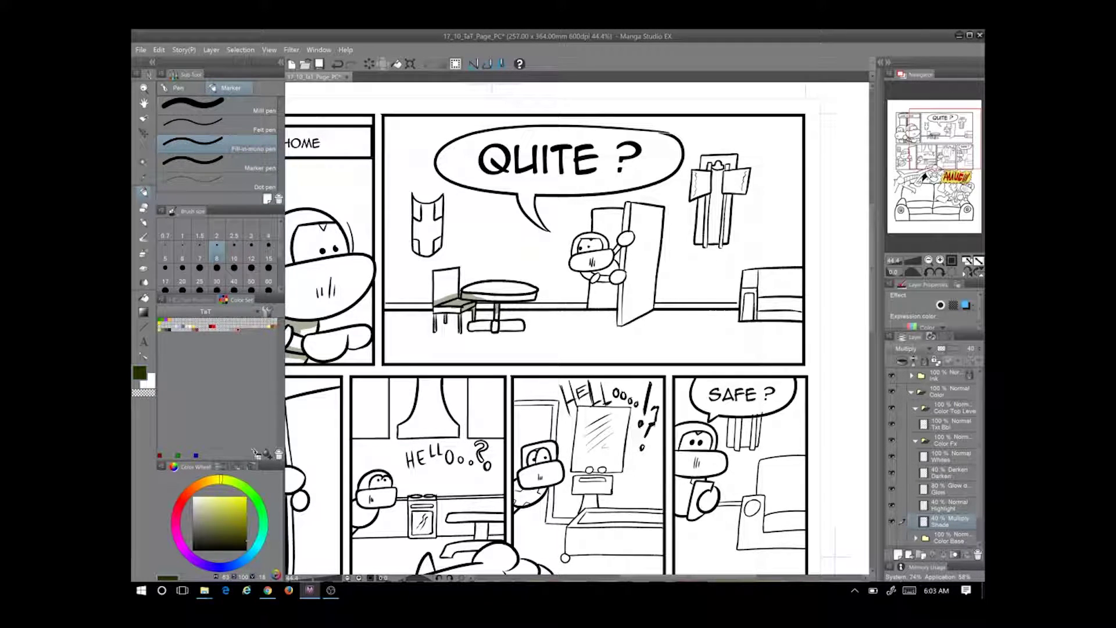
pyautogui.press('g')
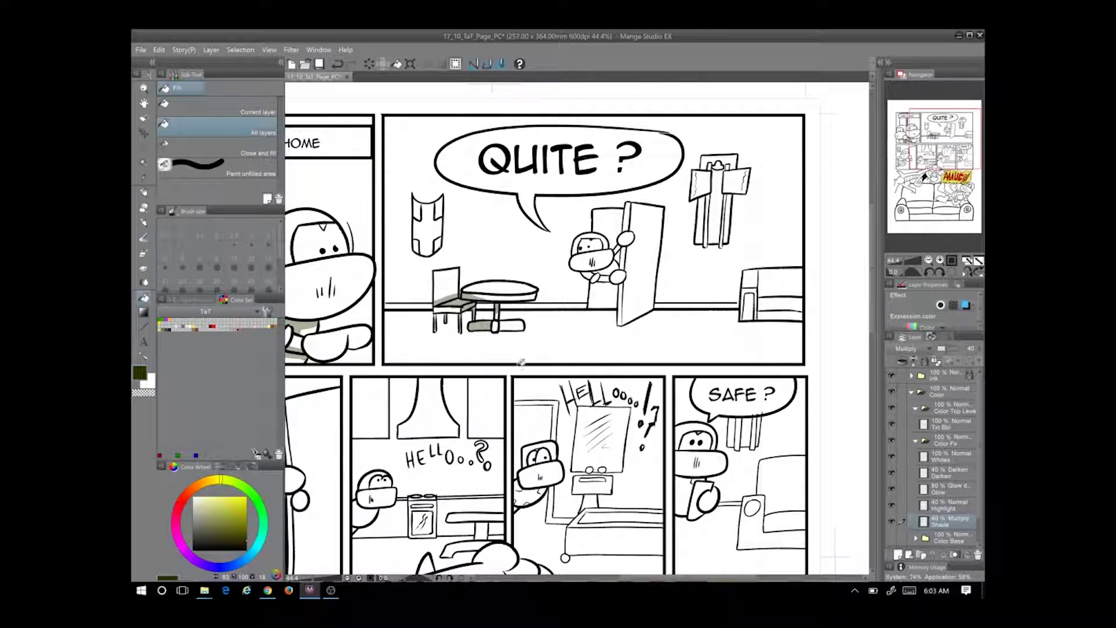
pyautogui.press('p')
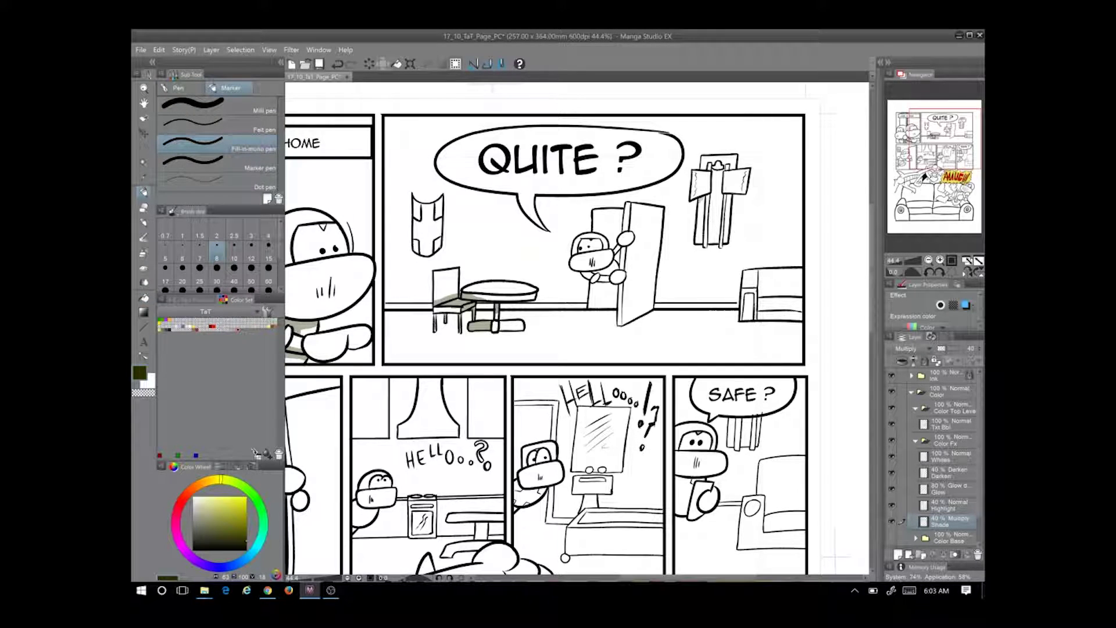
# Shade the wall hanging and the body of the character peeking around the door in the "QUITE ?" panel
pyautogui.scroll(2, 704, 221)
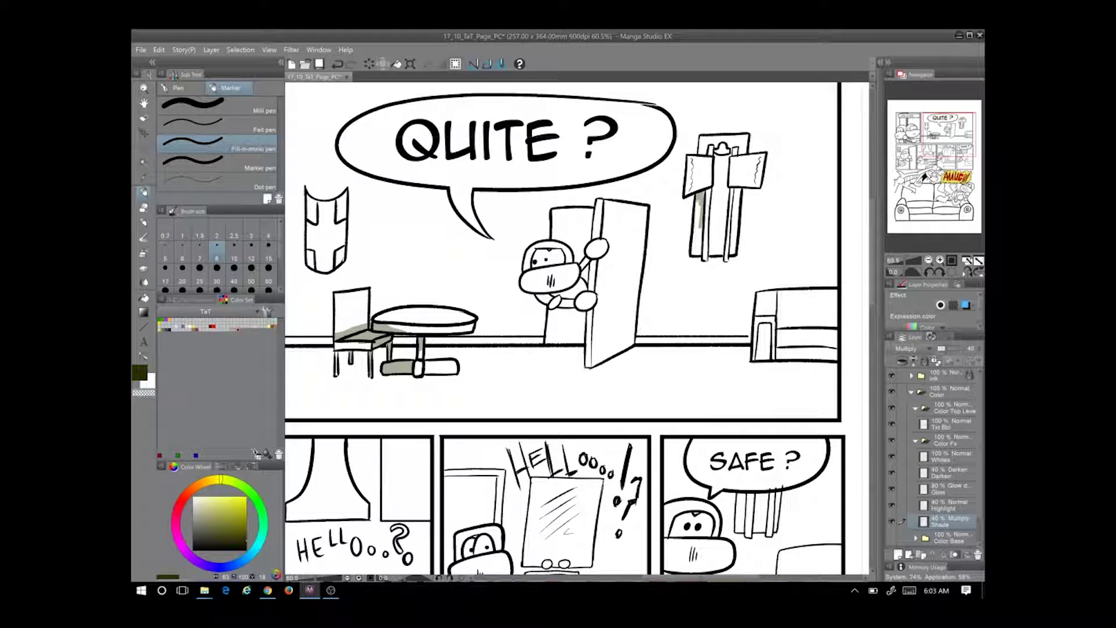
pyautogui.moveTo(701, 199); pyautogui.dragTo(701, 257)
pyautogui.moveTo(727, 155); pyautogui.dragTo(724, 256)
pyautogui.moveTo(725, 201); pyautogui.dragTo(726, 256)
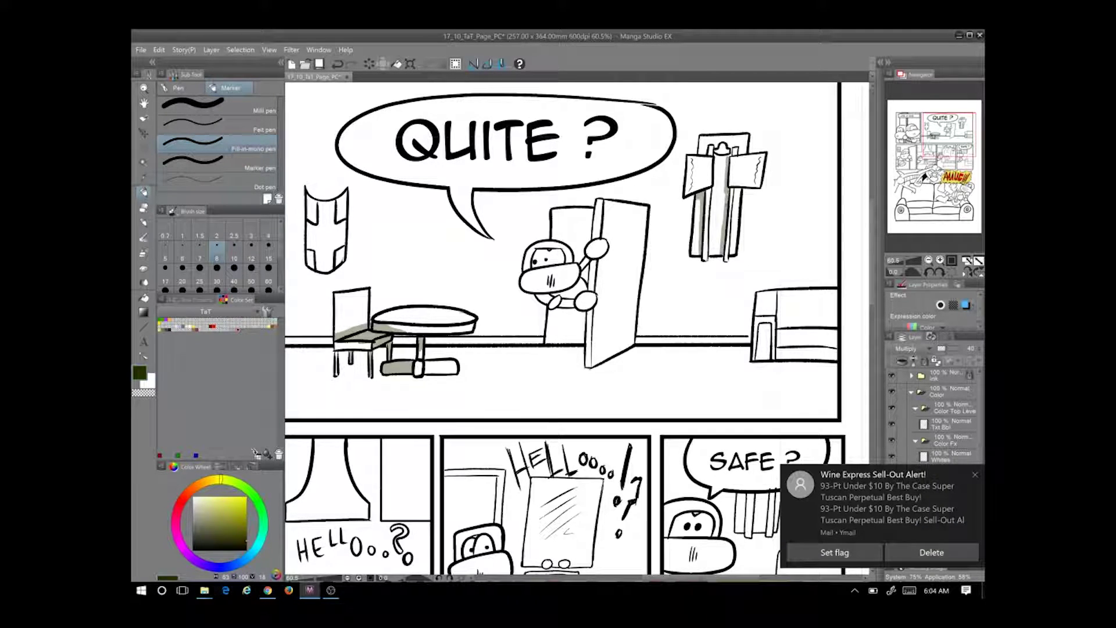
pyautogui.press('g')
pyautogui.press('p')
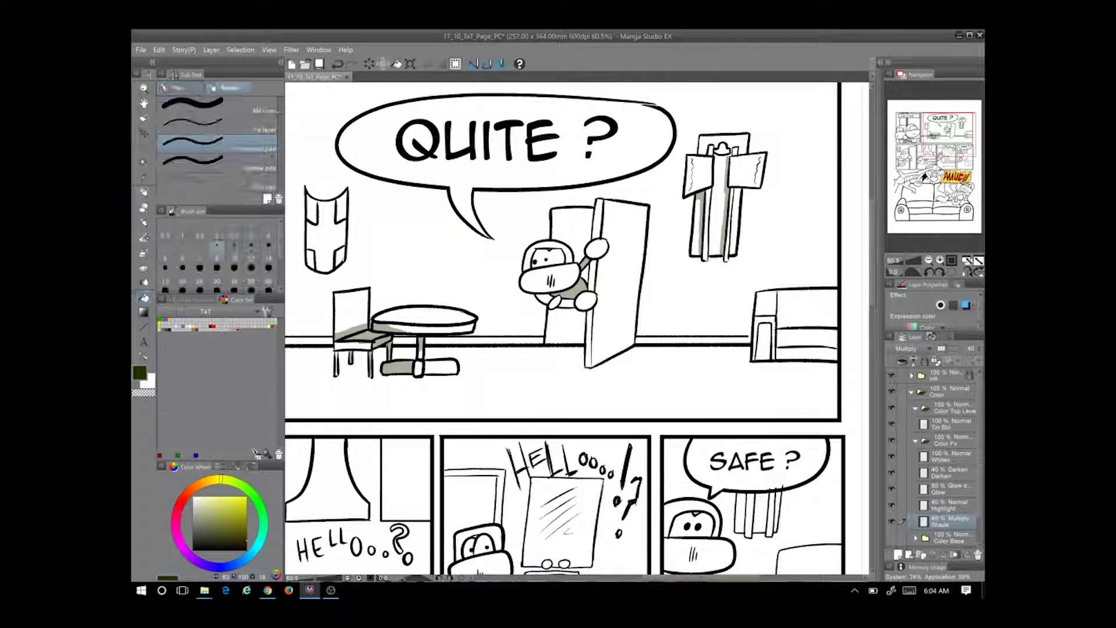
pyautogui.moveTo(691, 196); pyautogui.dragTo(691, 247)
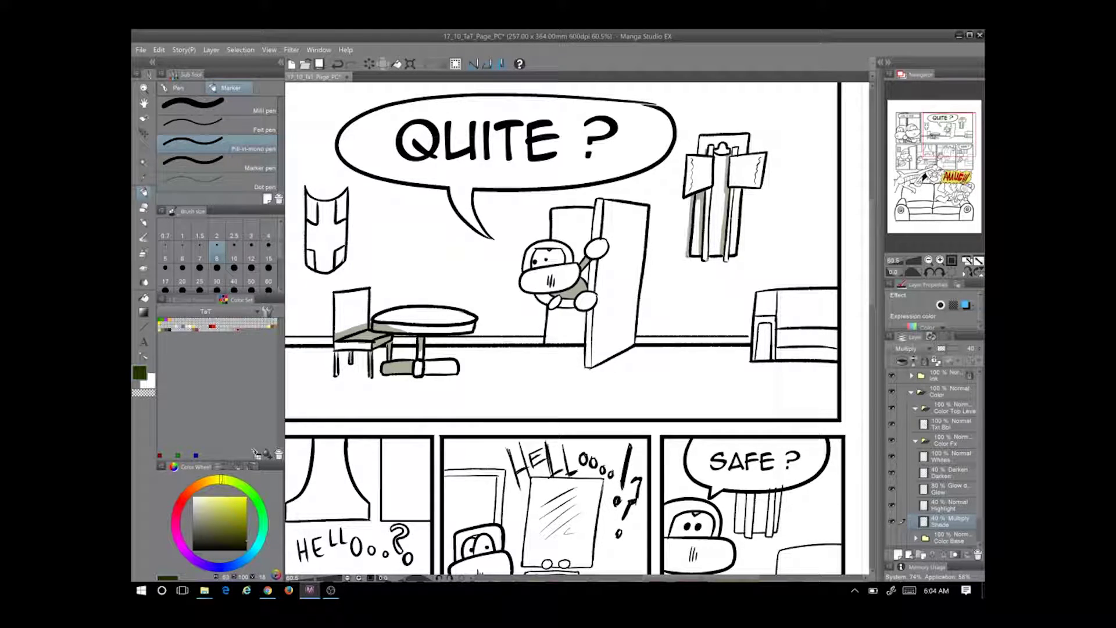
pyautogui.moveTo(696, 139); pyautogui.dragTo(696, 158)
# Draw the shadow cast beside the peeking character and onto the floor, and fill it and the open doorway
pyautogui.moveTo(524, 250); pyautogui.dragTo(517, 343)
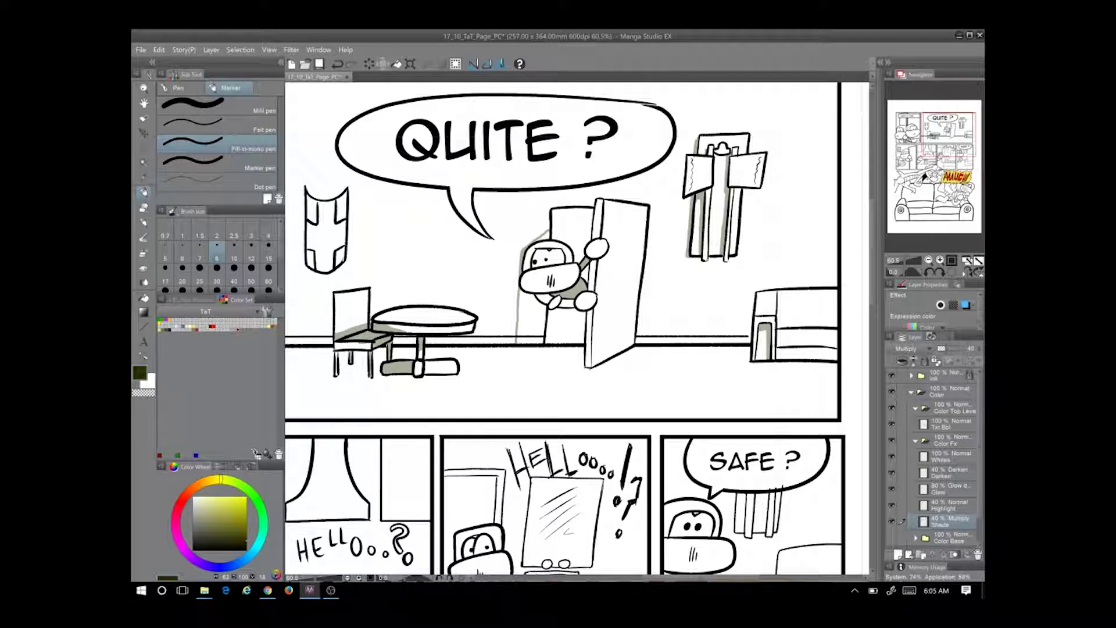
pyautogui.moveTo(549, 232)
pyautogui.mouseDown()
pyautogui.moveTo(518, 342)
pyautogui.moveTo(587, 367)
pyautogui.mouseUp()
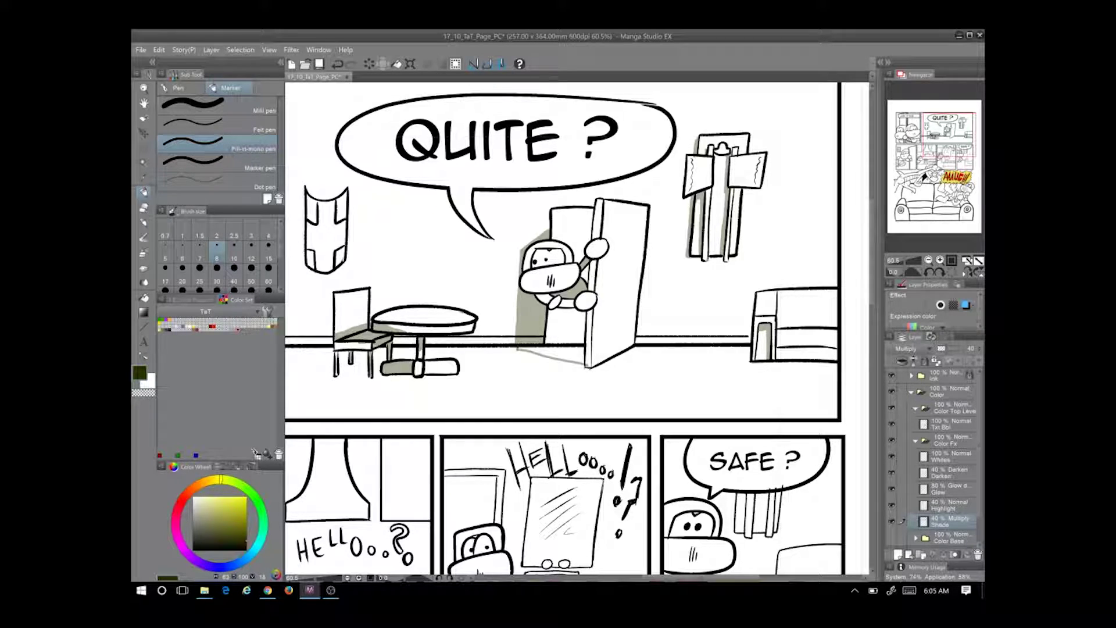
pyautogui.press('g')
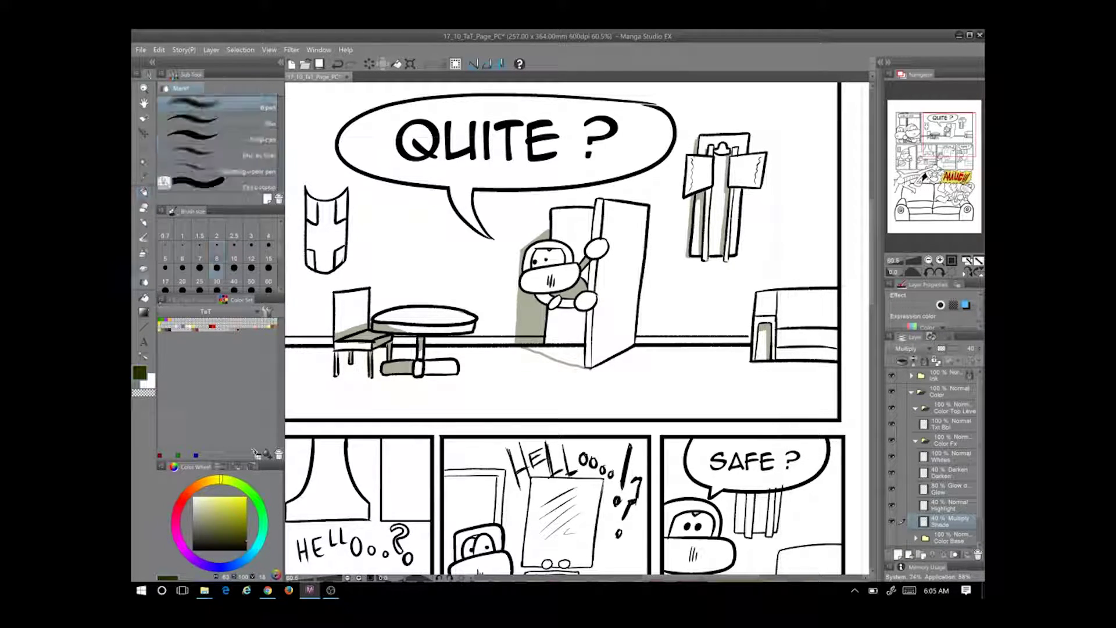
pyautogui.click(570, 232)
pyautogui.press('p')
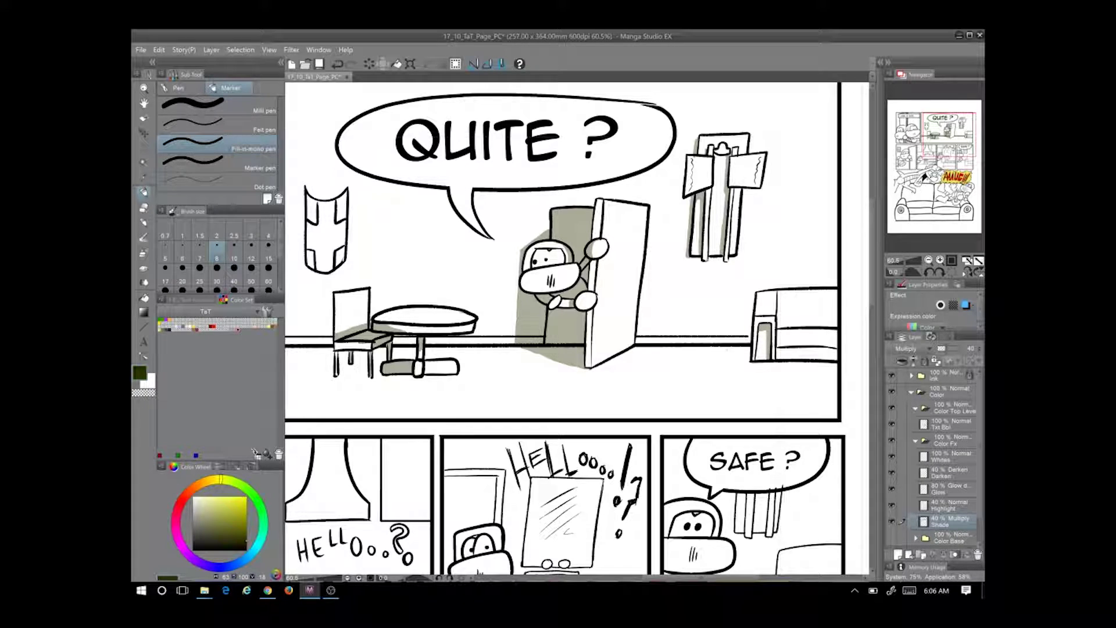
# Undo the last stroke and draw and fill a cast shadow on the wall beside the sofa
pyautogui.hotkey('ctrl', 'z')
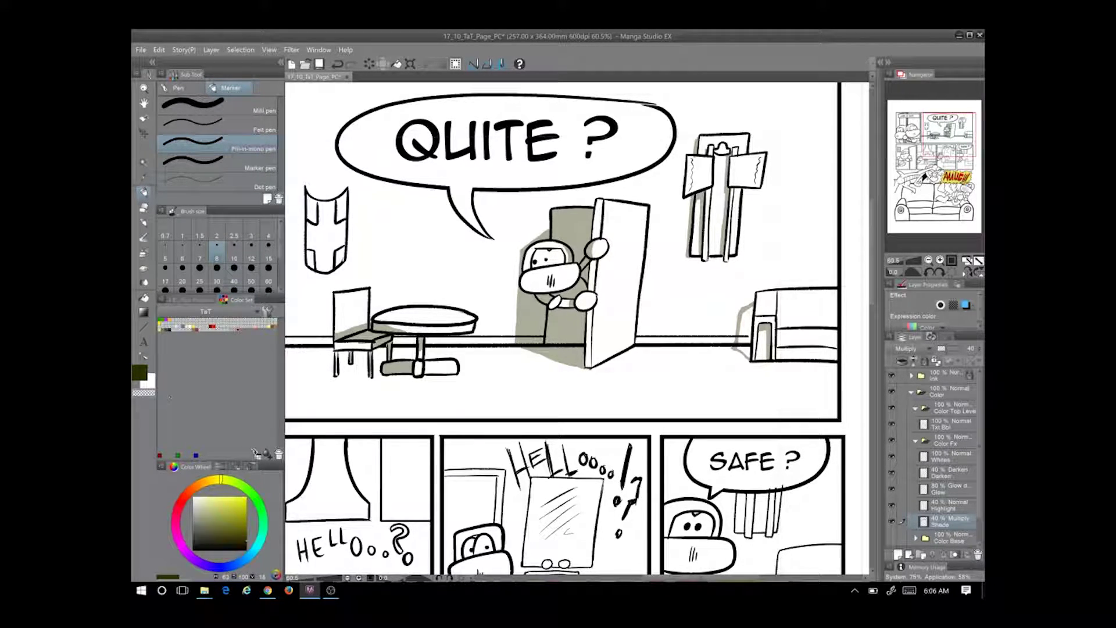
pyautogui.press('g')
pyautogui.moveTo(516, 431)
pyautogui.mouseDown()
pyautogui.moveTo(602, 425)
pyautogui.moveTo(607, 448)
pyautogui.mouseUp()
# Shade the cross-patterned shield on the wall, including its inner corners and outer edge
pyautogui.press('p')
pyautogui.moveTo(403, 285); pyautogui.dragTo(403, 270)
pyautogui.moveTo(409, 241); pyautogui.dragTo(402, 214)
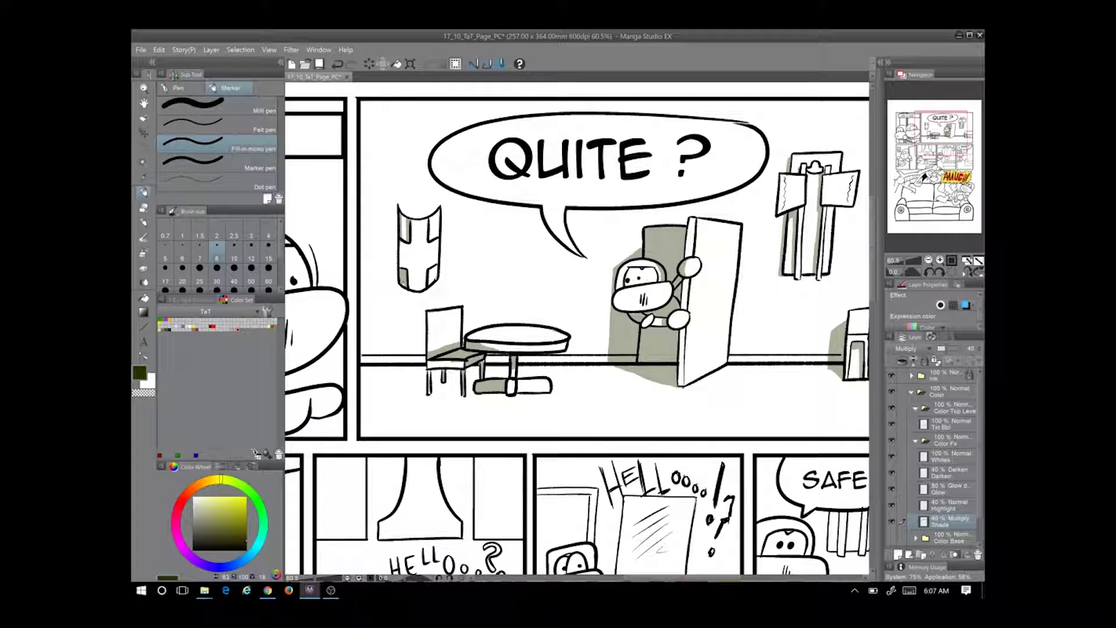
pyautogui.moveTo(398, 291); pyautogui.dragTo(400, 216)
pyautogui.moveTo(398, 267)
pyautogui.mouseDown()
pyautogui.moveTo(395, 205)
pyautogui.moveTo(398, 279)
pyautogui.mouseUp()
# Refine the shadow around the sofa base and along the edge of the wall hanging in the "QUITE ?" panel
pyautogui.hscroll(5, 578, 329)
pyautogui.moveTo(698, 403)
pyautogui.mouseDown()
pyautogui.moveTo(641, 405)
pyautogui.moveTo(615, 423)
pyautogui.mouseUp()
pyautogui.moveTo(702, 425); pyautogui.dragTo(606, 423)
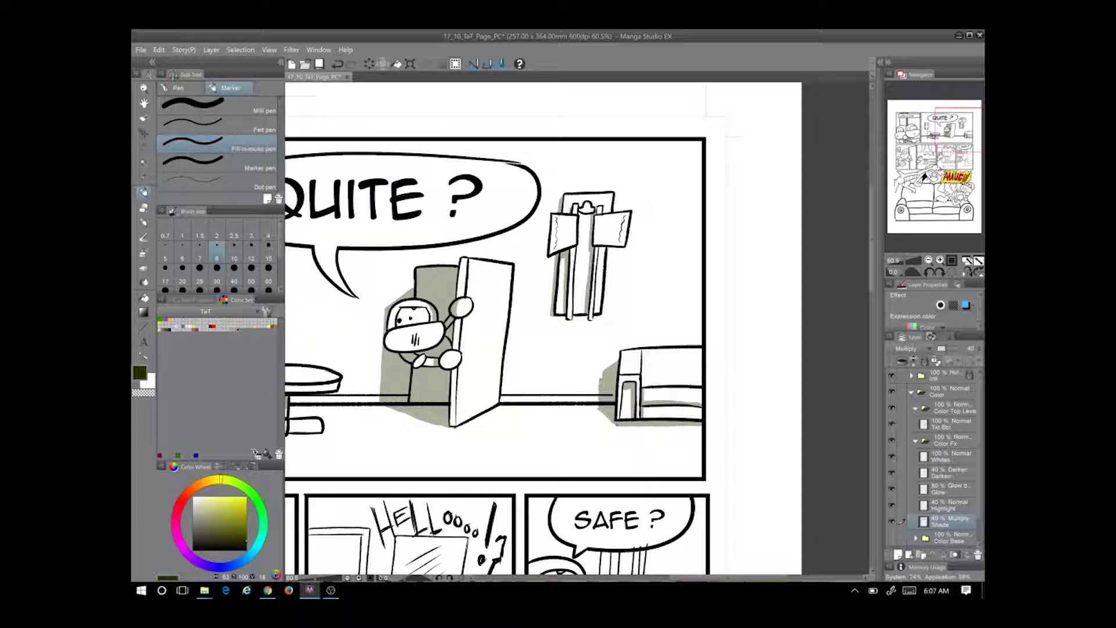
pyautogui.click(237, 330)
pyautogui.moveTo(688, 424); pyautogui.dragTo(615, 425)
pyautogui.click(238, 330)
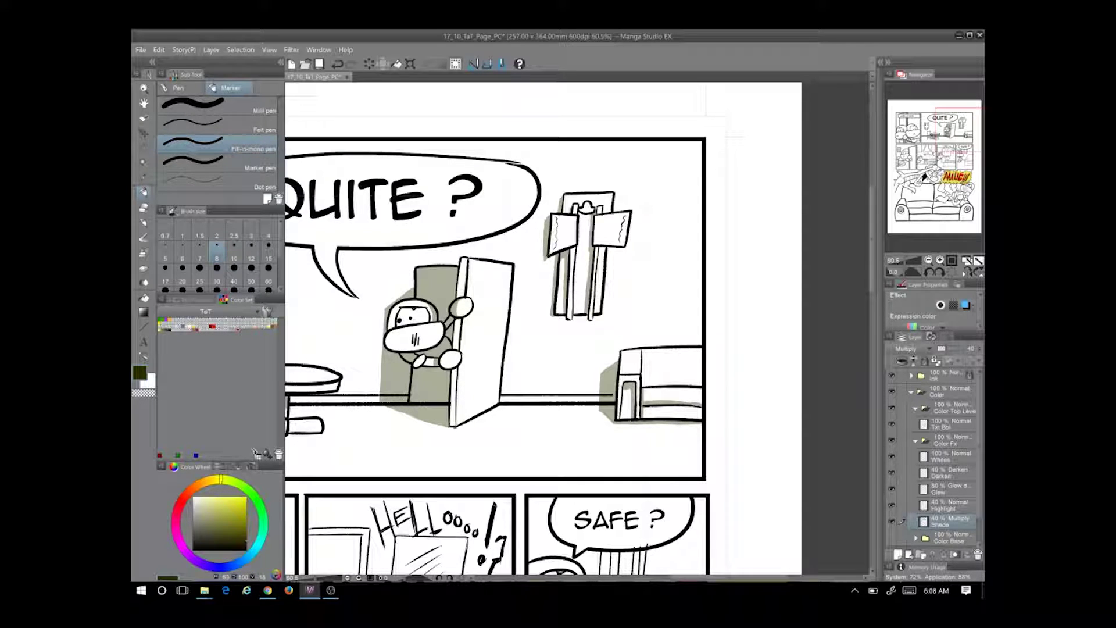
pyautogui.click(238, 330)
pyautogui.moveTo(553, 264); pyautogui.dragTo(553, 315)
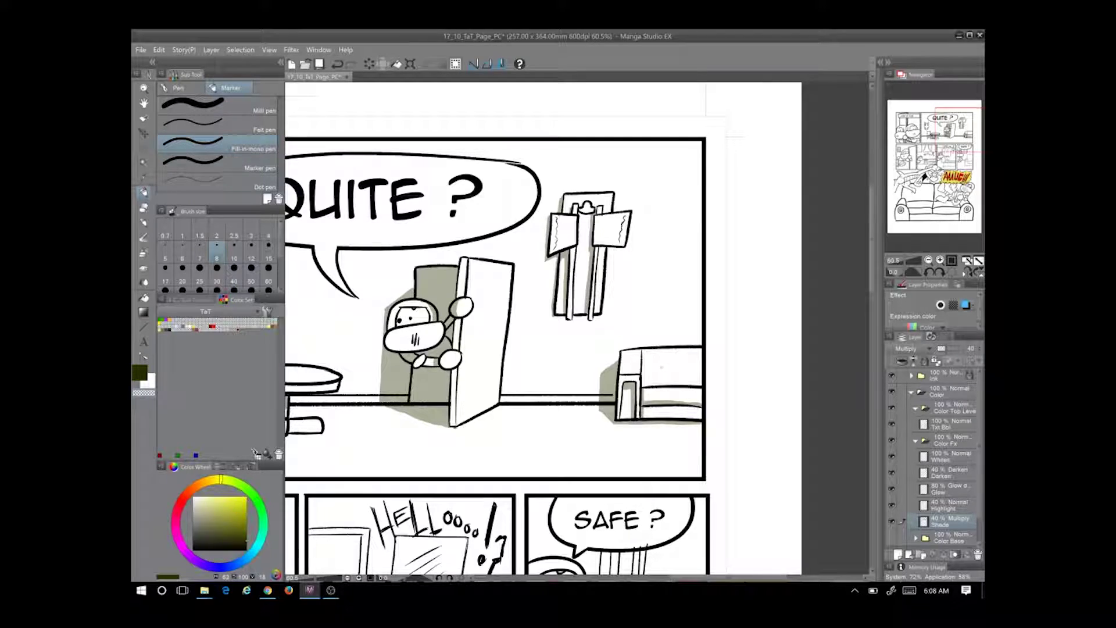
# Fill the narrow edge of the door with shade in the "HELLO?" panel
pyautogui.moveTo(533, 441); pyautogui.dragTo(1027, 180)
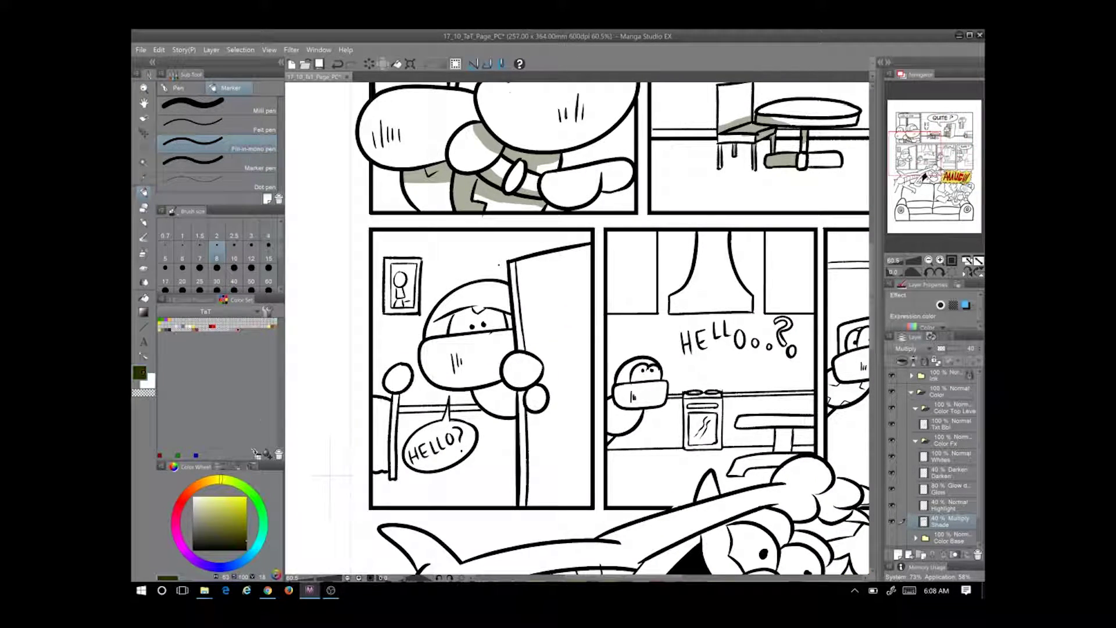
pyautogui.press('g')
pyautogui.click(523, 448)
pyautogui.click(518, 306)
pyautogui.press('p')
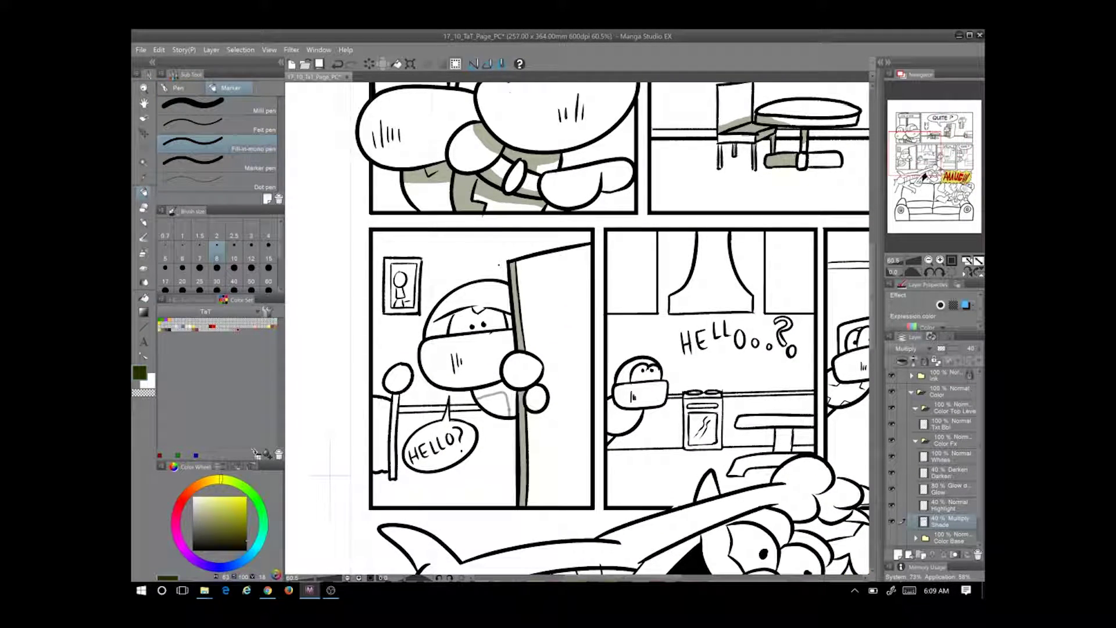
# Outline and fill shading on the character's body and hood beside the door in the "HELLO?" panel
pyautogui.press('g')
pyautogui.press('p')
pyautogui.moveTo(503, 295); pyautogui.dragTo(492, 323)
pyautogui.press('g')
pyautogui.press('p')
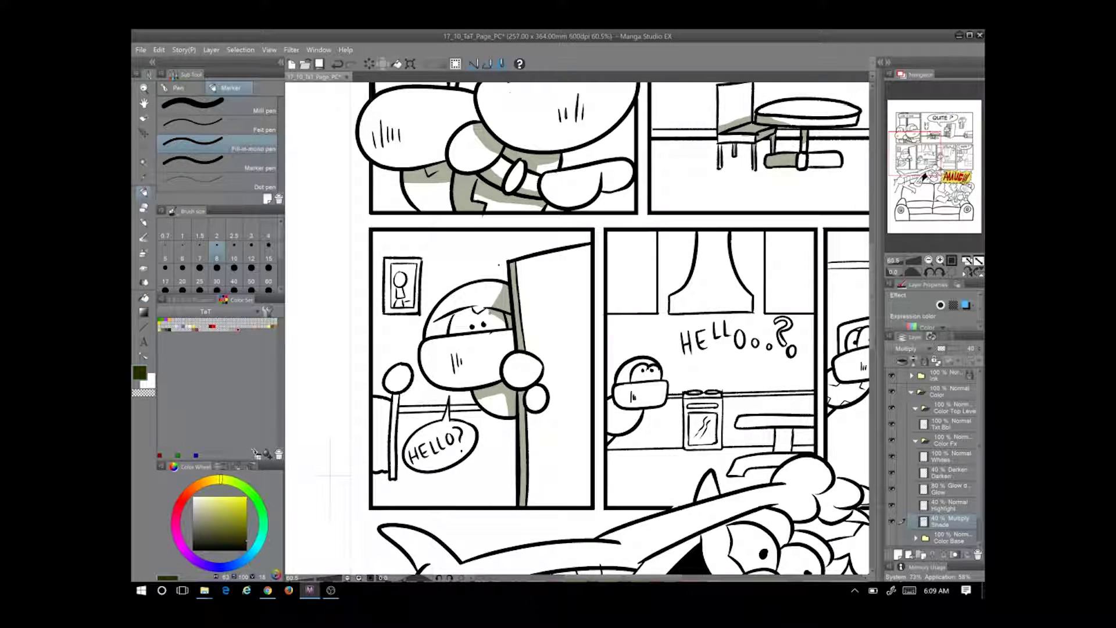
# Redo the hood shading and shade the post, the picture frame and the character's hands in the "HELLO?" panel
pyautogui.hotkey('ctrl', 'z')
pyautogui.moveTo(505, 286); pyautogui.dragTo(494, 305)
pyautogui.press('alt')
pyautogui.moveTo(393, 395); pyautogui.dragTo(395, 476)
pyautogui.moveTo(393, 369); pyautogui.dragTo(384, 470)
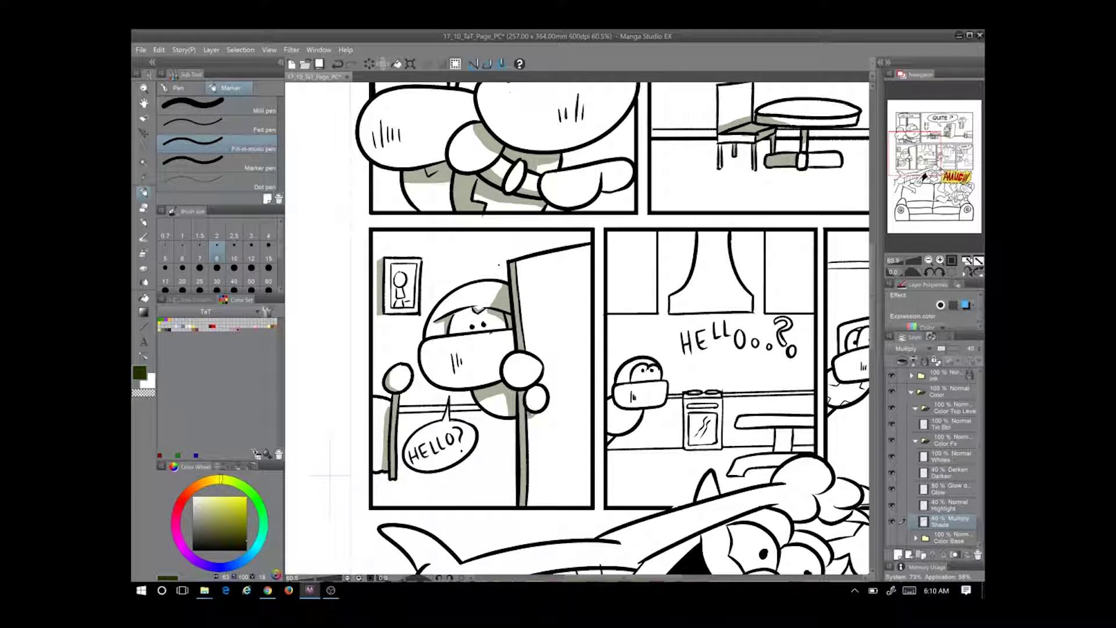
pyautogui.moveTo(507, 364); pyautogui.dragTo(511, 385)
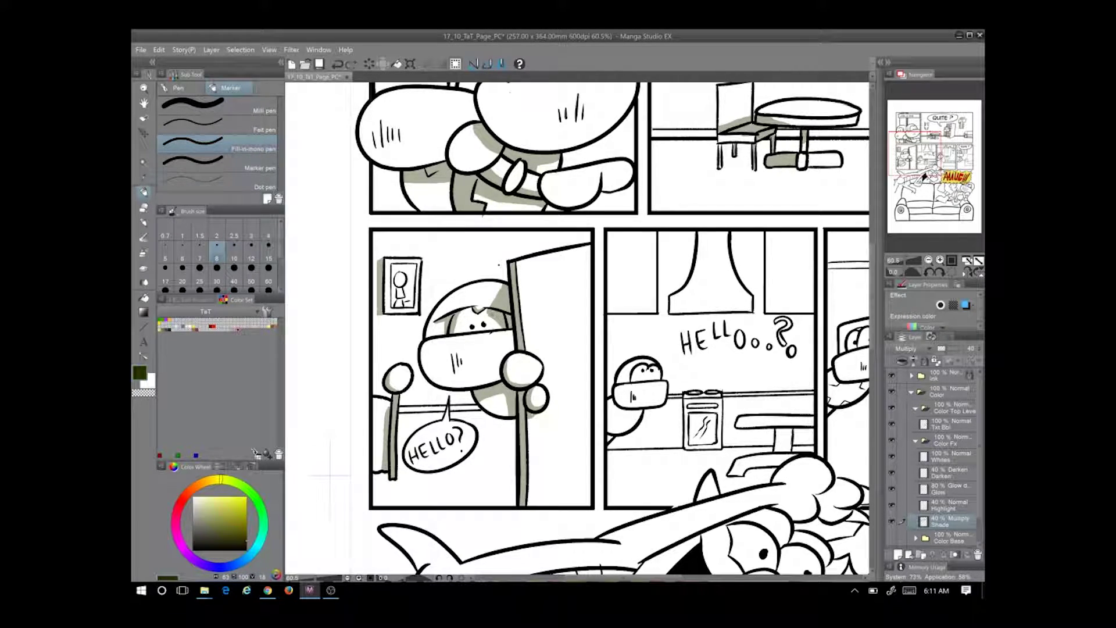
# Shade the tabletop edge and the table leg in the kitchen panel
pyautogui.moveTo(787, 443); pyautogui.dragTo(646, 436)
pyautogui.press('g')
pyautogui.press('p')
pyautogui.press('g')
pyautogui.press('p')
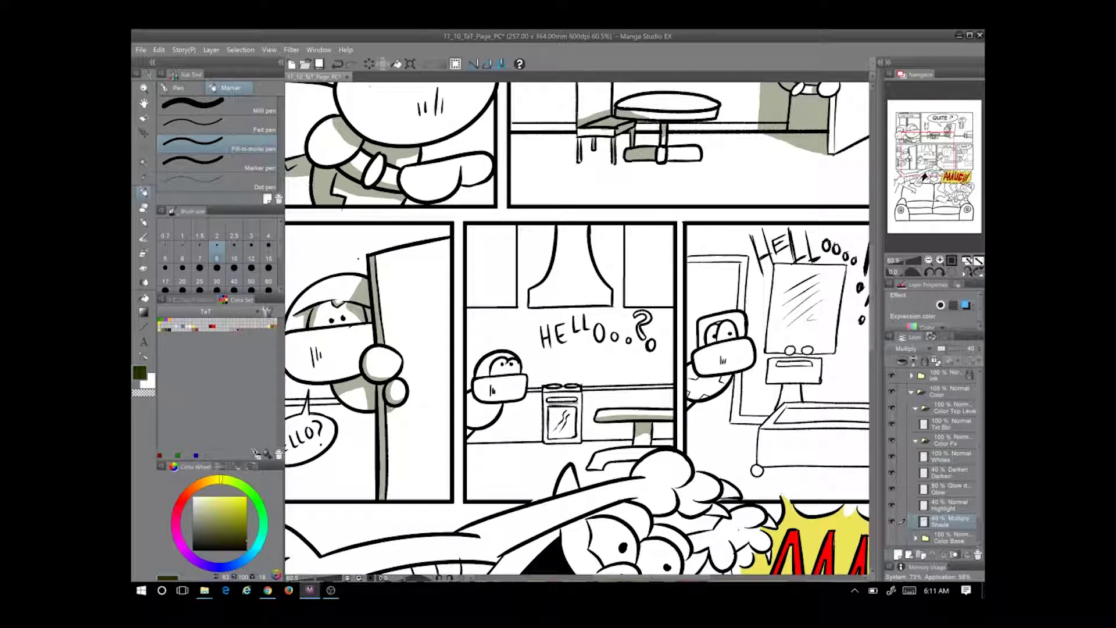
# Shade the sides of the stove, the range hood and the wall cabinet in the kitchen panel
pyautogui.moveTo(539, 389); pyautogui.dragTo(539, 440)
pyautogui.moveTo(565, 227); pyautogui.dragTo(563, 265)
pyautogui.moveTo(627, 227); pyautogui.dragTo(627, 307)
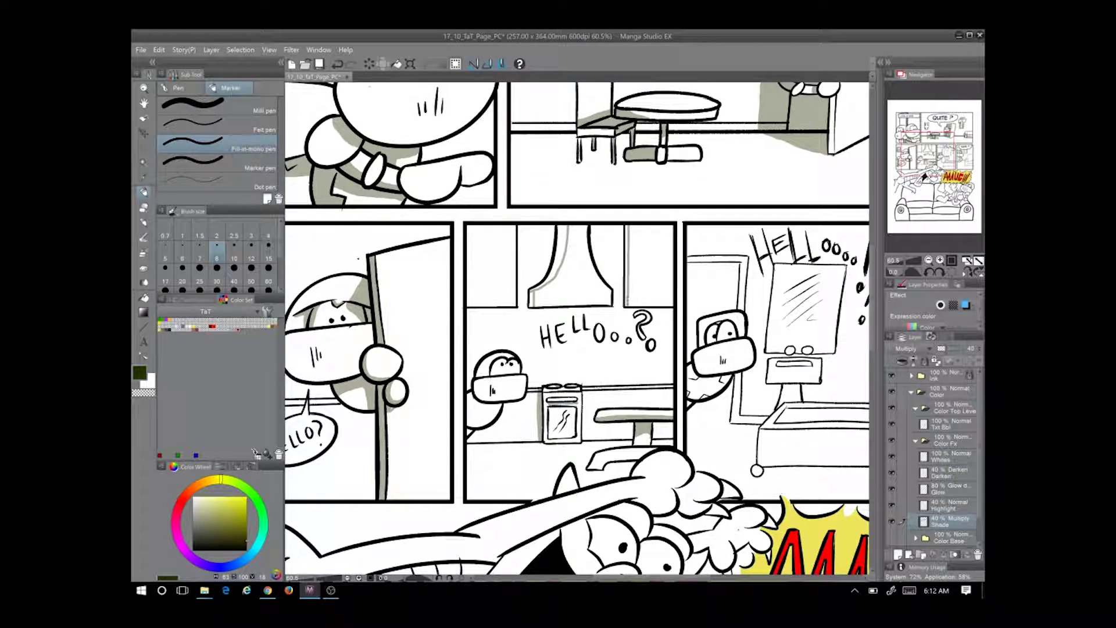
pyautogui.press('g')
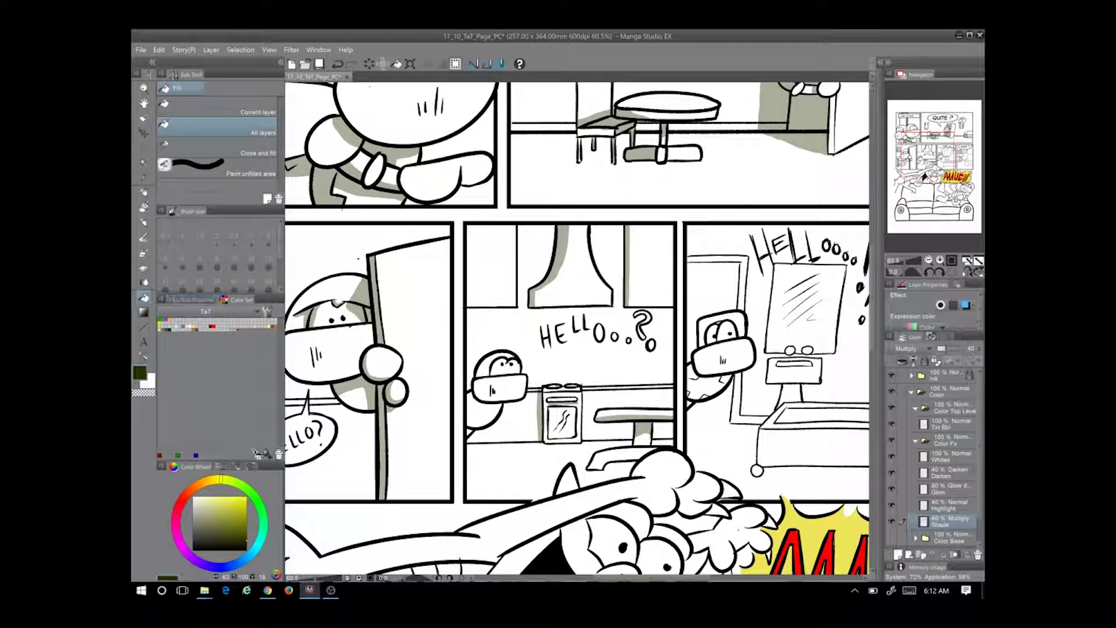
pyautogui.press('p')
# Draw size 8 straight shade lines for the panel insets on both kitchen wall cabinets and erase the excess
pyautogui.press('u')
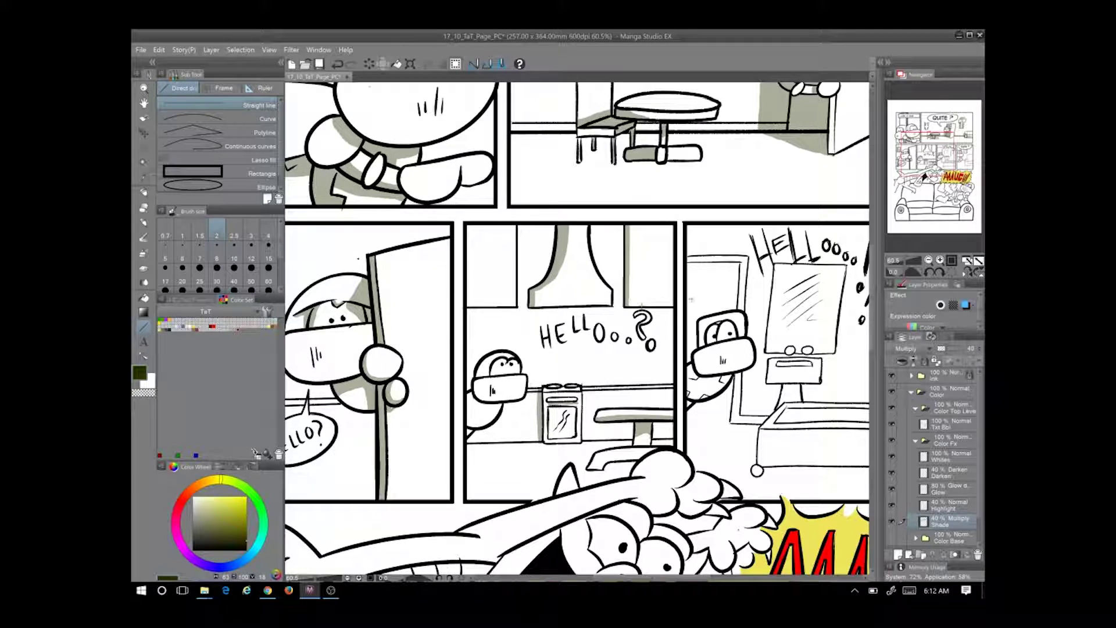
pyautogui.press(']')
pyautogui.press(']')
pyautogui.press(']')
pyautogui.press(']')
pyautogui.press(']')
pyautogui.press(']')
pyautogui.press(']')
pyautogui.moveTo(637, 226); pyautogui.dragTo(637, 305)
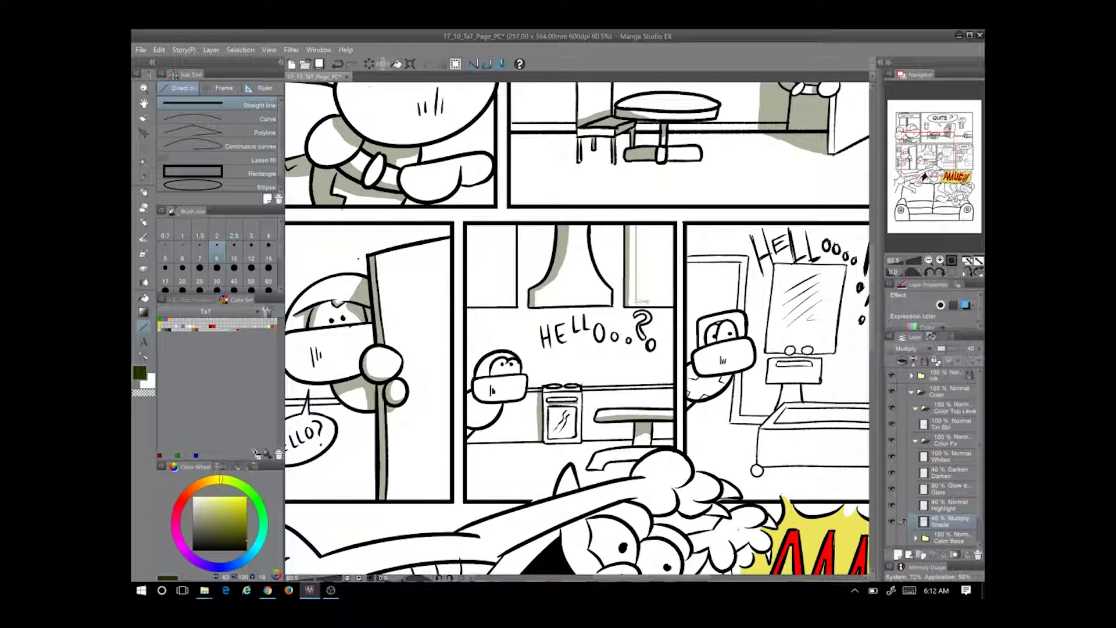
pyautogui.moveTo(506, 225); pyautogui.dragTo(506, 300)
pyautogui.hotkey('ctrl', 'z')
pyautogui.moveTo(637, 303)
pyautogui.mouseDown()
pyautogui.moveTo(676, 304)
pyautogui.moveTo(466, 303)
pyautogui.moveTo(505, 225)
pyautogui.mouseUp()
pyautogui.press('e')
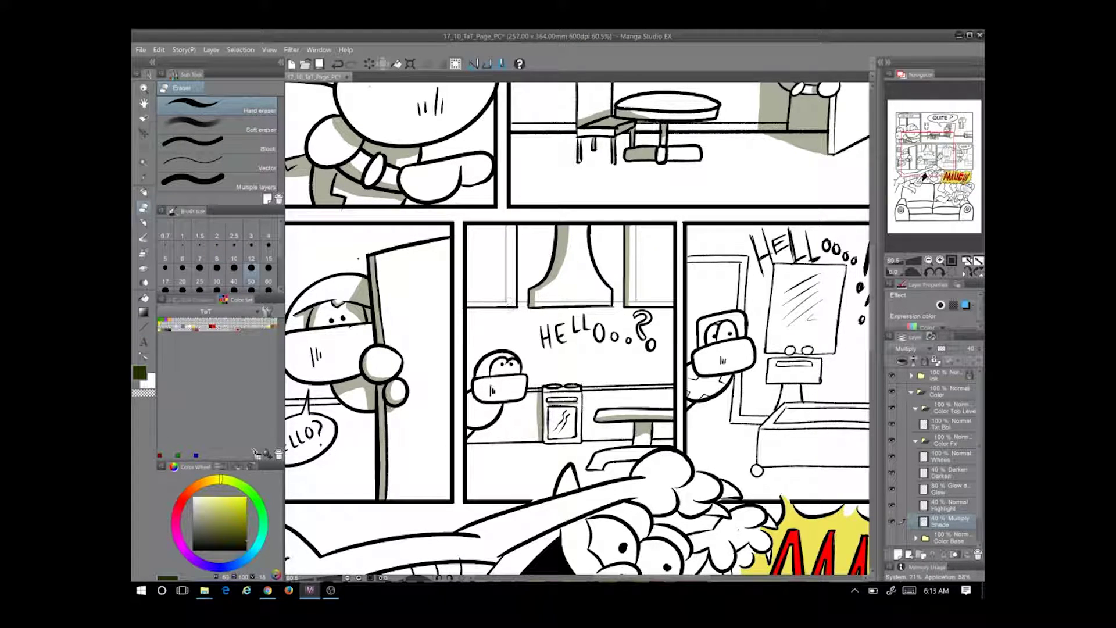
pyautogui.moveTo(538, 301); pyautogui.dragTo(633, 300)
# Set the Straight line size to 15 and undo the last line
pyautogui.press('u')
pyautogui.press(']')
pyautogui.press(']')
pyautogui.press(']')
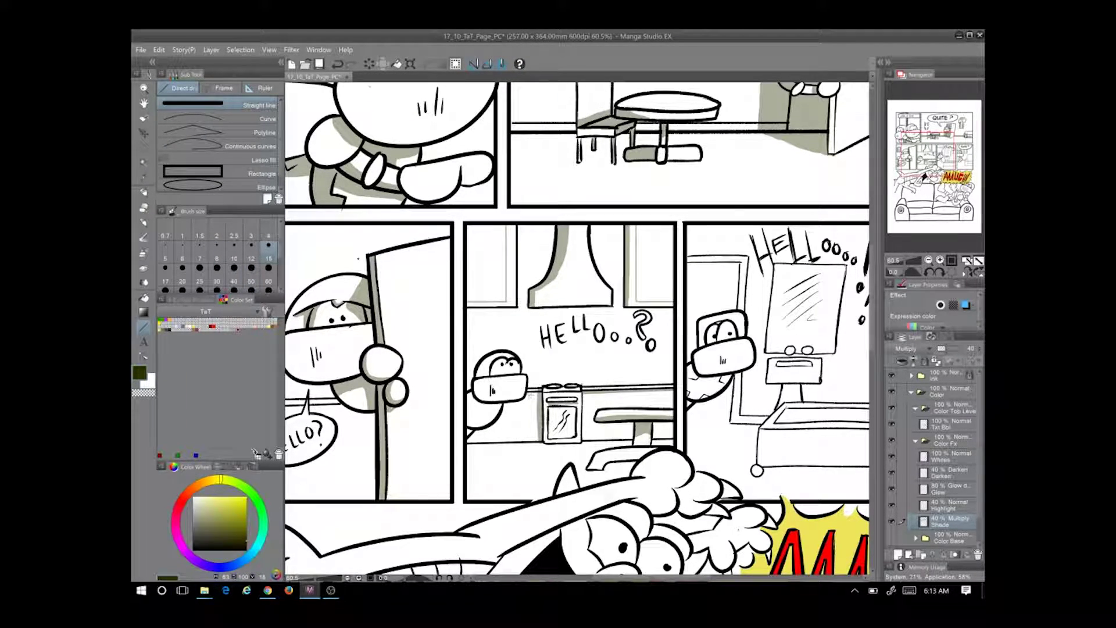
pyautogui.hotkey('ctrl', 'z')
# Shade the base of the table in the kitchen panel
pyautogui.press('p')
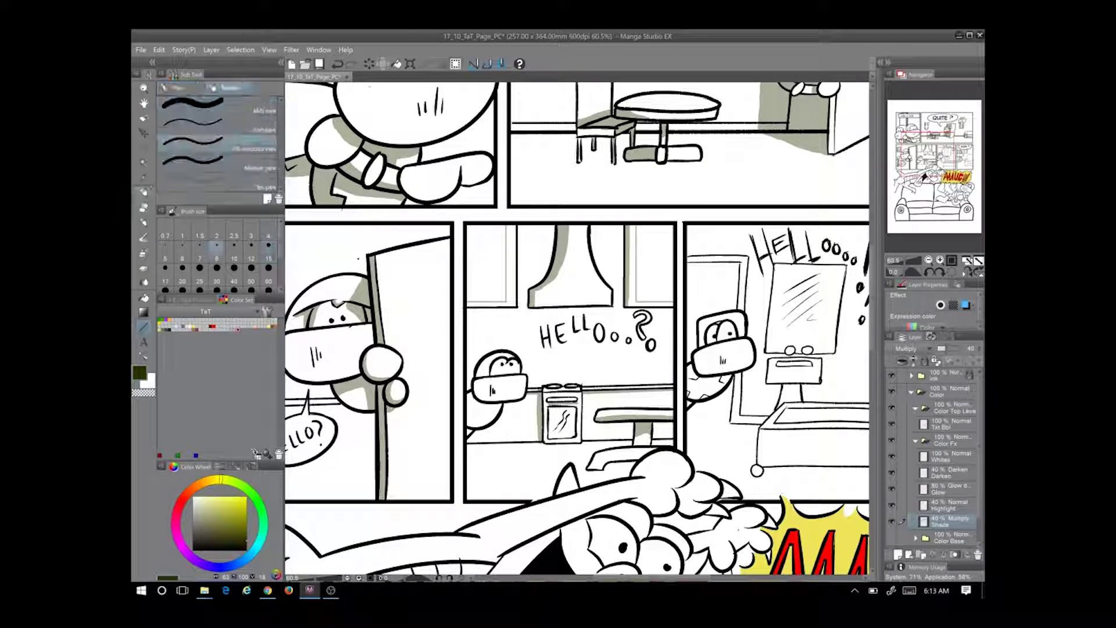
pyautogui.press('g')
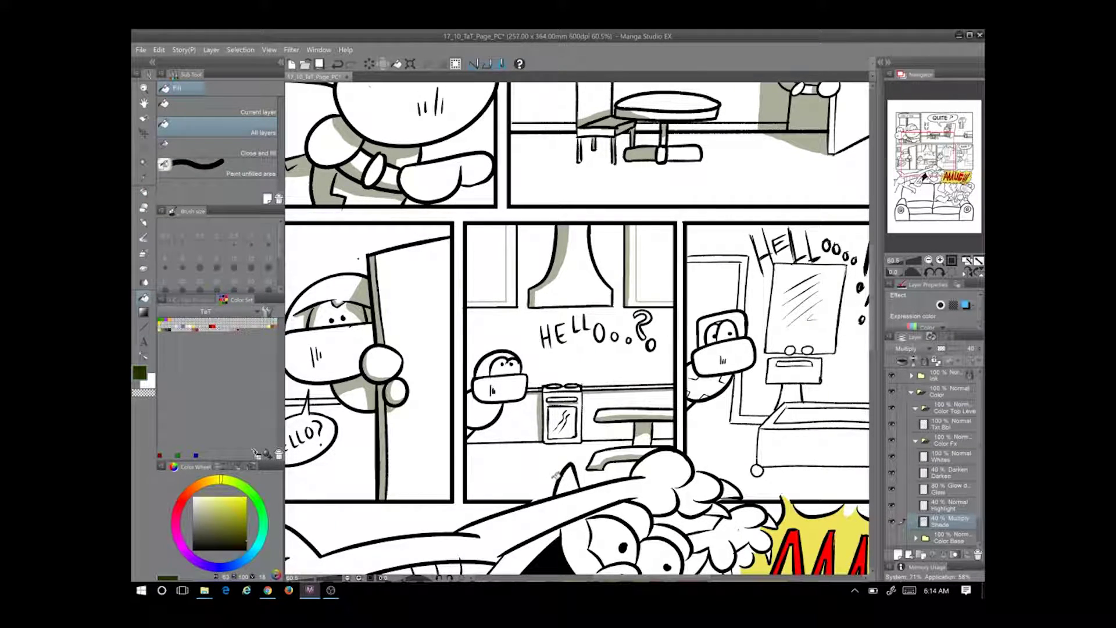
pyautogui.press('u')
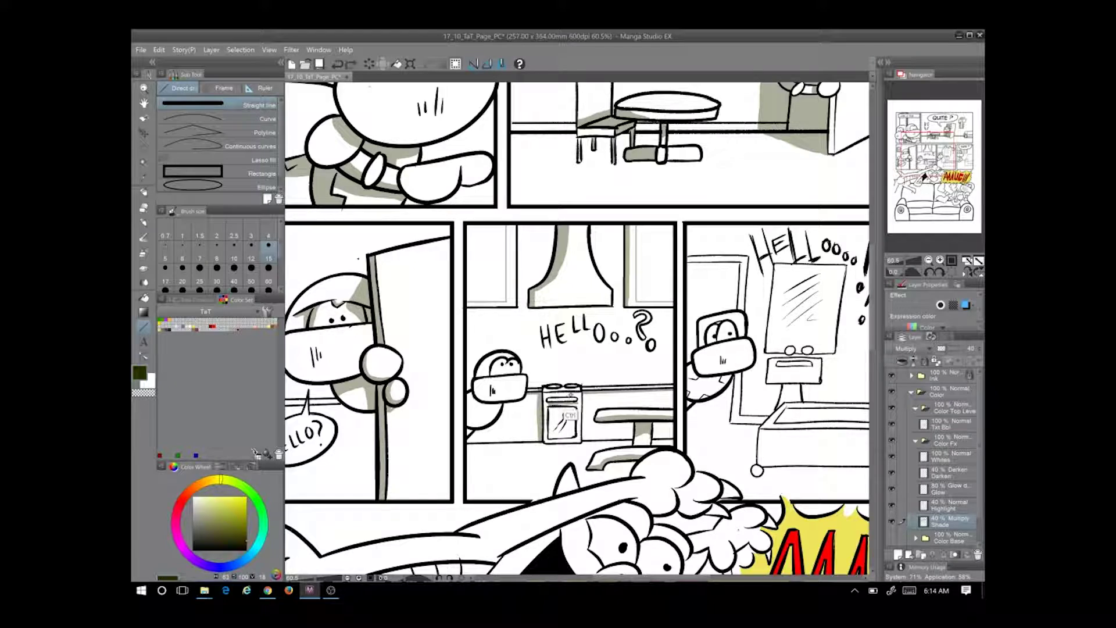
# Shade the two small round objects above the sink and the sink pedestal in the bathroom panel
pyautogui.moveTo(581, 331); pyautogui.dragTo(352, 311)
pyautogui.press('p')
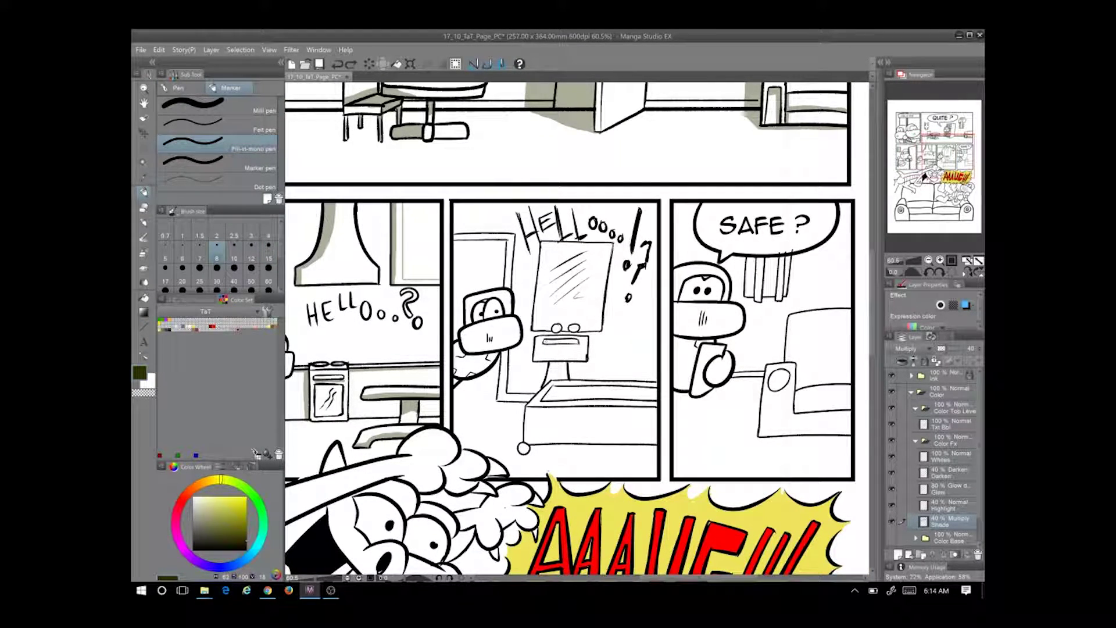
pyautogui.moveTo(640, 338); pyautogui.dragTo(607, 369)
pyautogui.hotkey('ctrl', 'z')
pyautogui.moveTo(543, 343)
pyautogui.mouseDown()
pyautogui.moveTo(581, 343)
pyautogui.moveTo(562, 334)
pyautogui.mouseUp()
pyautogui.press('g')
pyautogui.click(559, 375)
pyautogui.press('p')
# Fill shade on the bathtub's underside, its foot and its inner wall in the bathroom panel
pyautogui.press('g')
pyautogui.click(582, 438)
pyautogui.click(524, 448)
pyautogui.press('p')
pyautogui.moveTo(544, 396); pyautogui.dragTo(656, 396)
pyautogui.press('g')
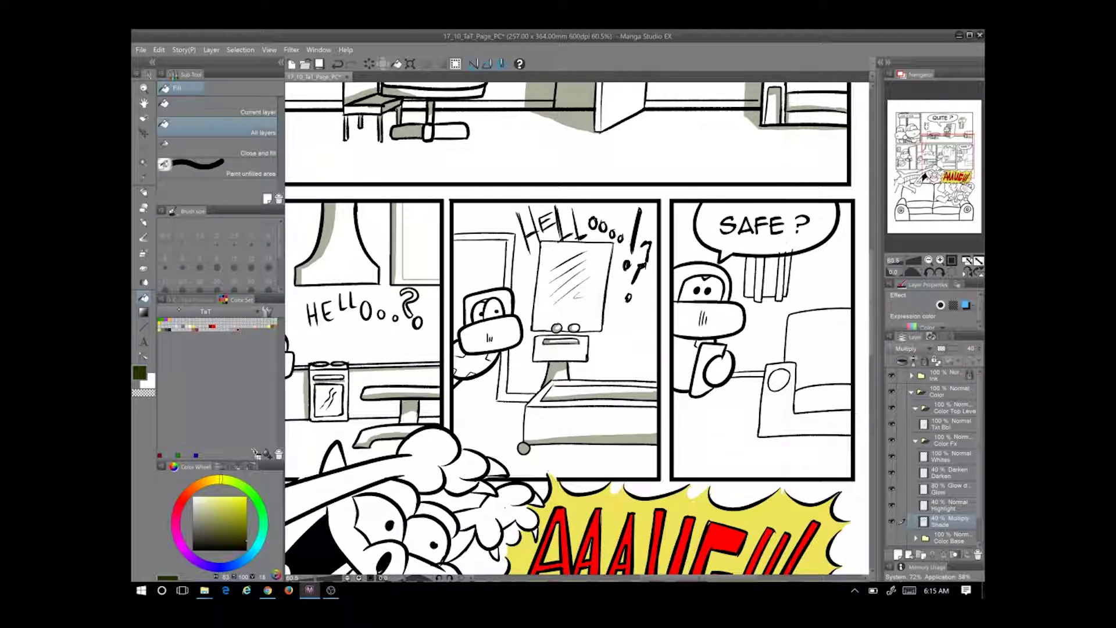
# Fill the doorway behind the bathroom character and the cast shadow below the character with shade
pyautogui.press('p')
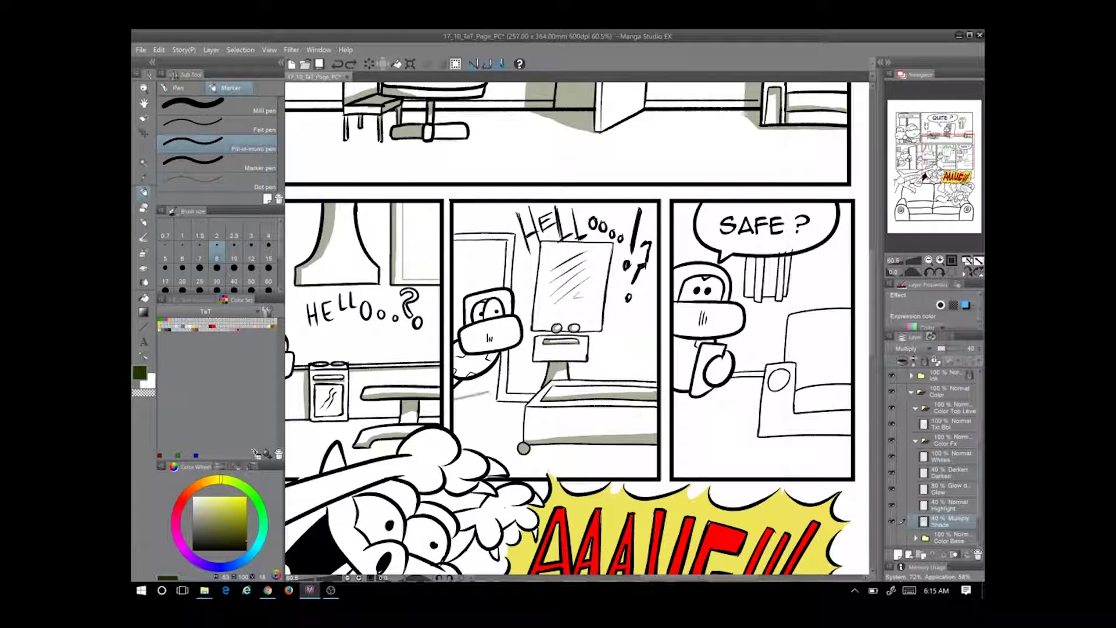
pyautogui.press('g')
pyautogui.click(480, 279)
pyautogui.click(476, 384)
# Shade the peeking character and the edge of the mirror in the bathroom panel
pyautogui.press('p')
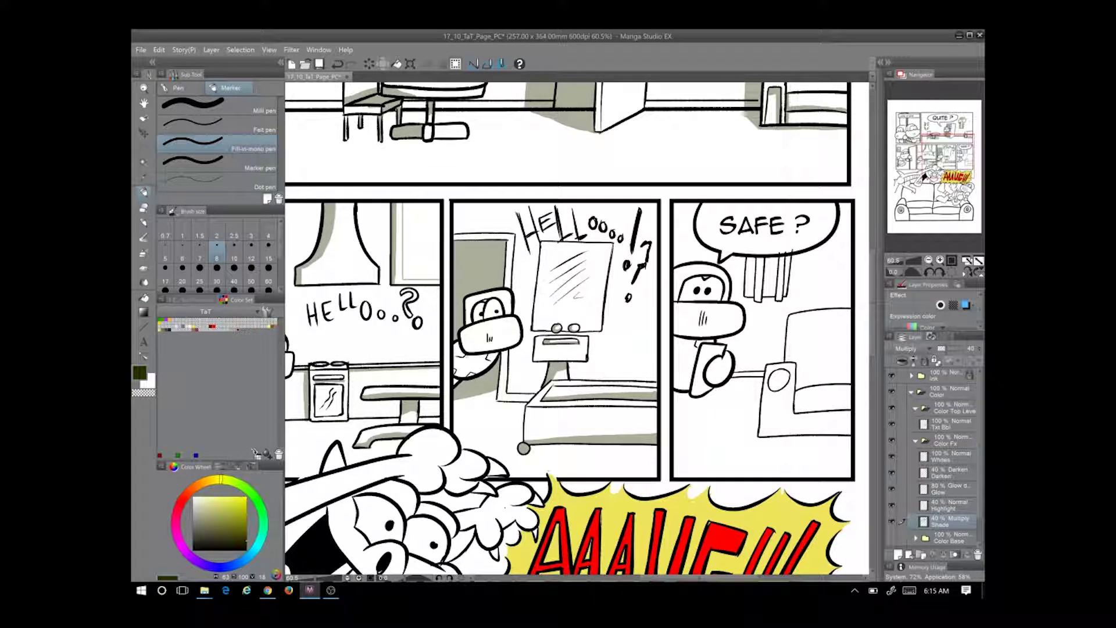
pyautogui.press('g')
pyautogui.press('p')
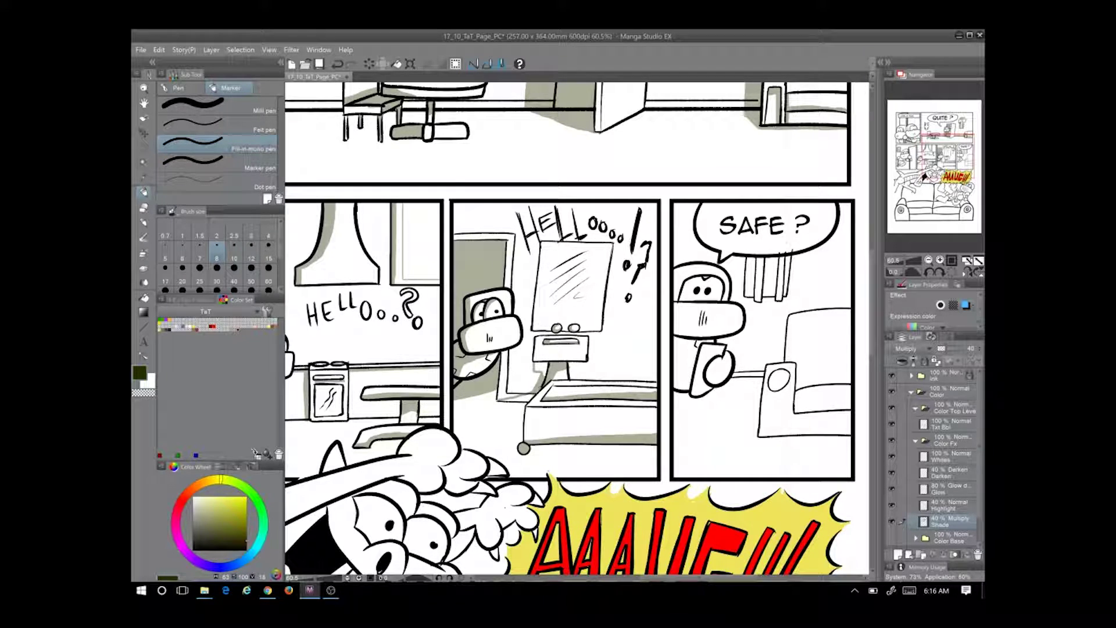
pyautogui.press('g')
pyautogui.press('p')
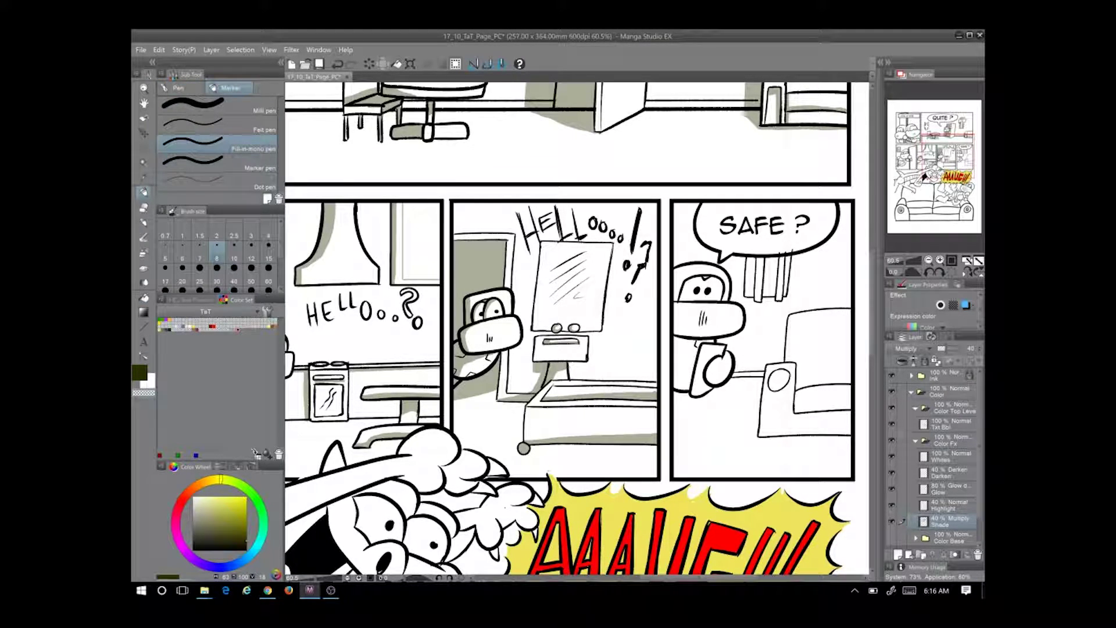
pyautogui.hotkey('ctrl', 'z')
pyautogui.hotkey('ctrl', 'y')
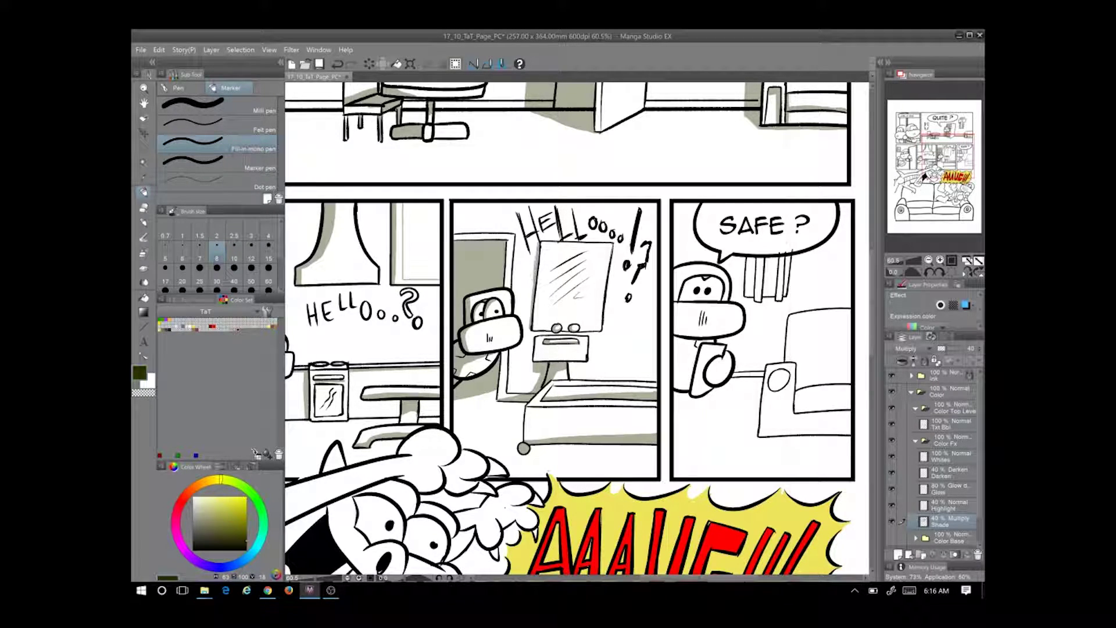
pyautogui.hotkey('ctrl', 'z')
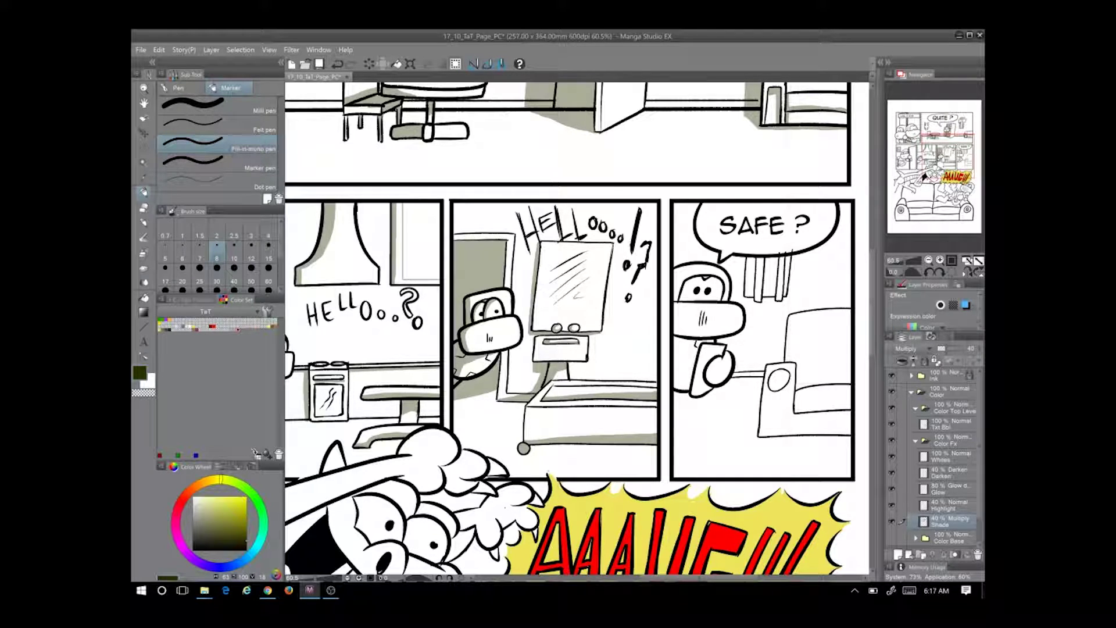
# Shade the wall hanging and the character in the "SAFE?" panel
pyautogui.scroll(-1, 657, 498)
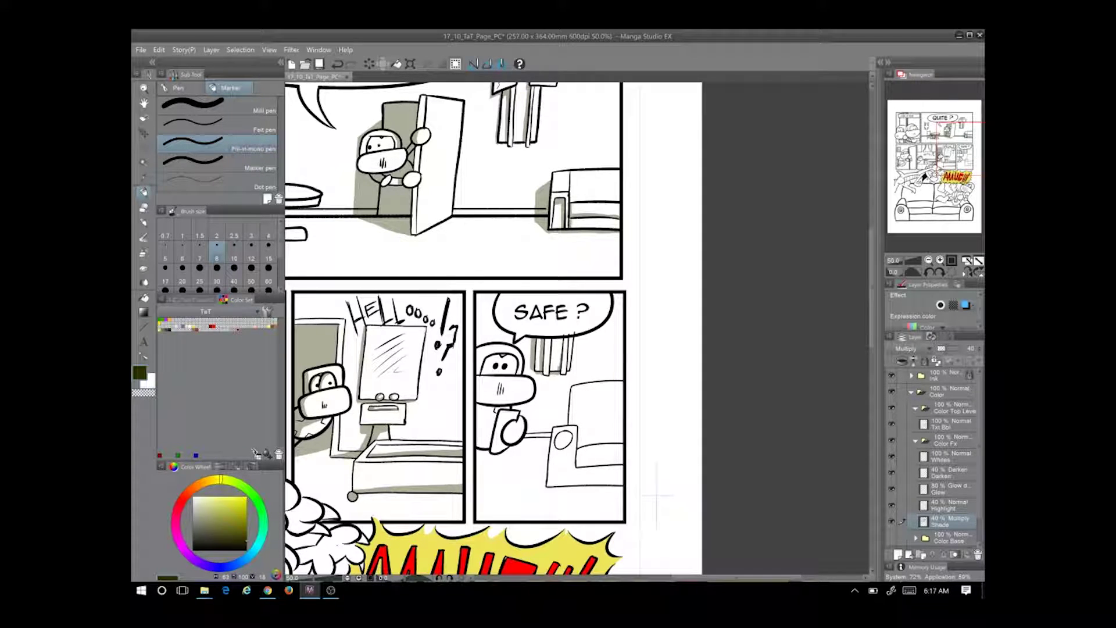
pyautogui.keyDown('ctrl'); pyautogui.click(561, 385); pyautogui.keyUp('ctrl')
pyautogui.press('g')
pyautogui.press('p')
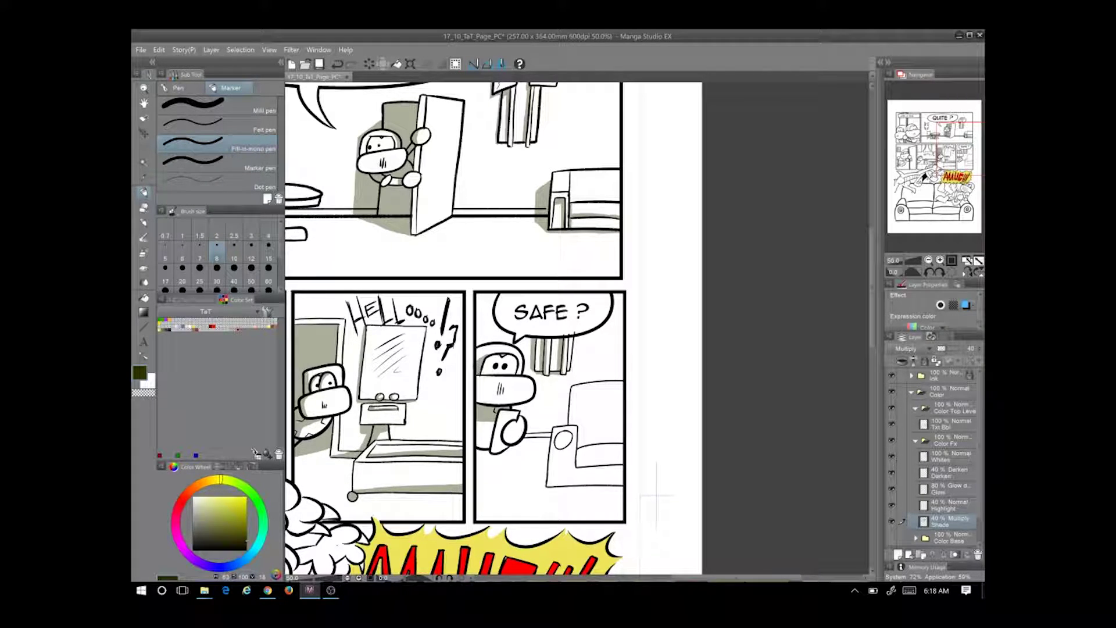
pyautogui.press('g')
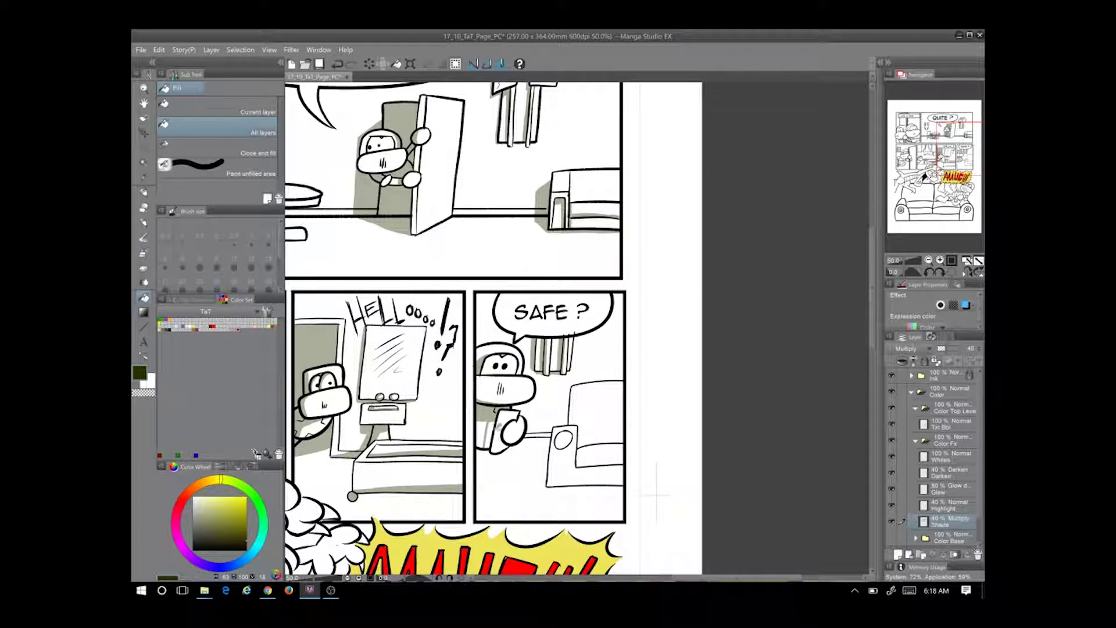
pyautogui.press('p')
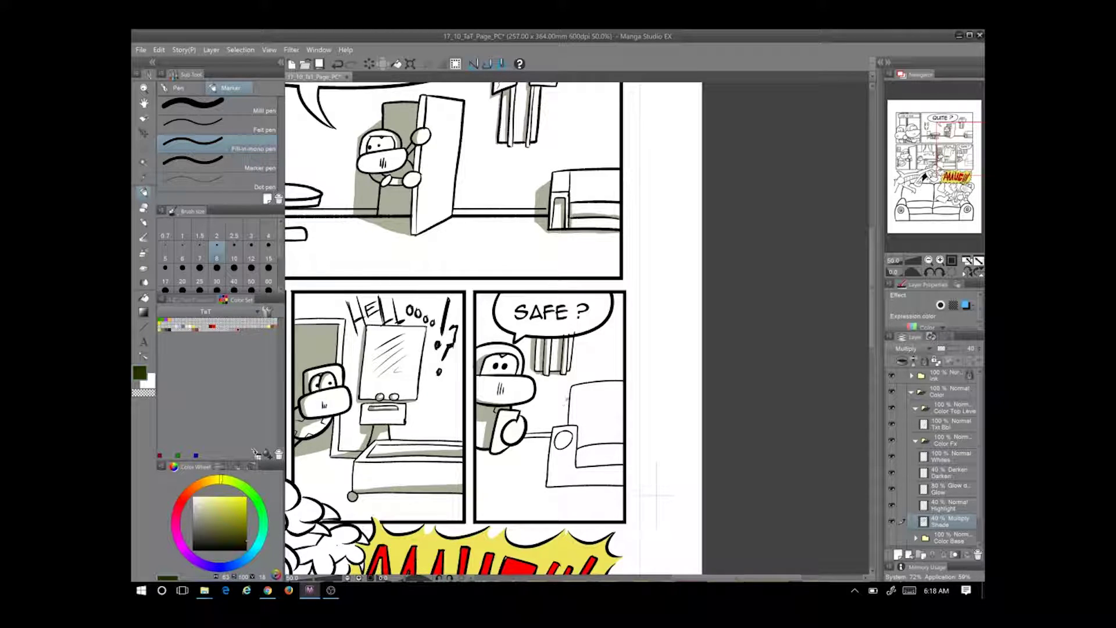
# Outline and fill shade on the sofa and its cast shadow on the wall and floor in the "SAFE?" panel
pyautogui.moveTo(568, 401)
pyautogui.mouseDown()
pyautogui.moveTo(537, 453)
pyautogui.moveTo(546, 487)
pyautogui.moveTo(624, 492)
pyautogui.mouseUp()
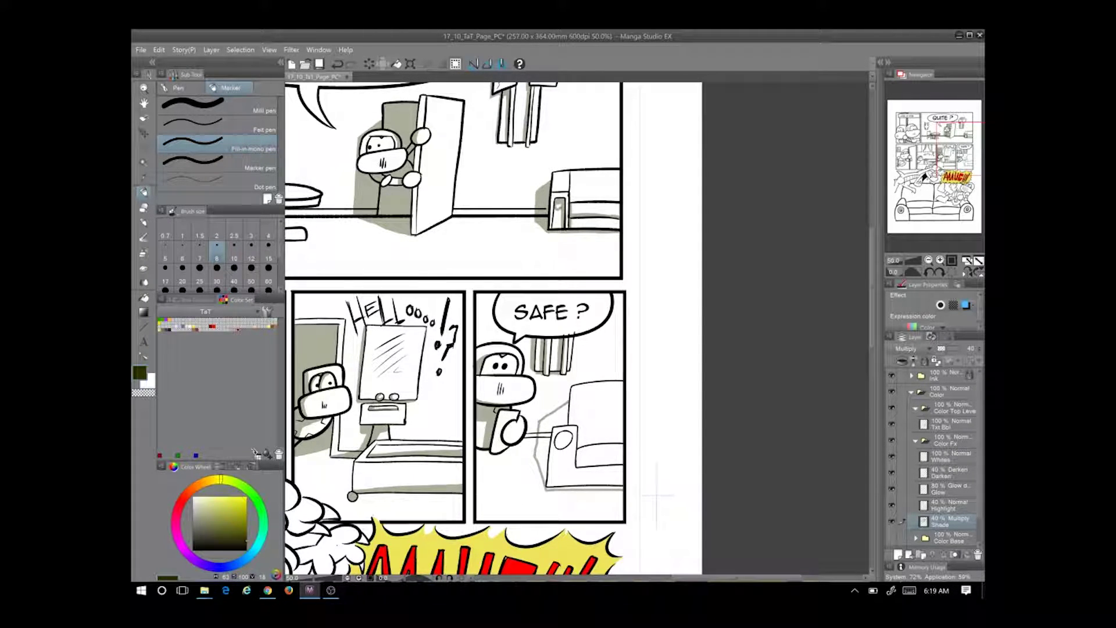
pyautogui.moveTo(571, 434); pyautogui.dragTo(571, 469)
pyautogui.moveTo(555, 442); pyautogui.dragTo(552, 486)
pyautogui.hotkey('ctrl', 'z')
pyautogui.moveTo(556, 431)
pyautogui.mouseDown()
pyautogui.moveTo(574, 489)
pyautogui.moveTo(624, 462)
pyautogui.moveTo(575, 456)
pyautogui.mouseUp()
pyautogui.hotkey('ctrl', 'z')
pyautogui.hotkey('ctrl', 'z')
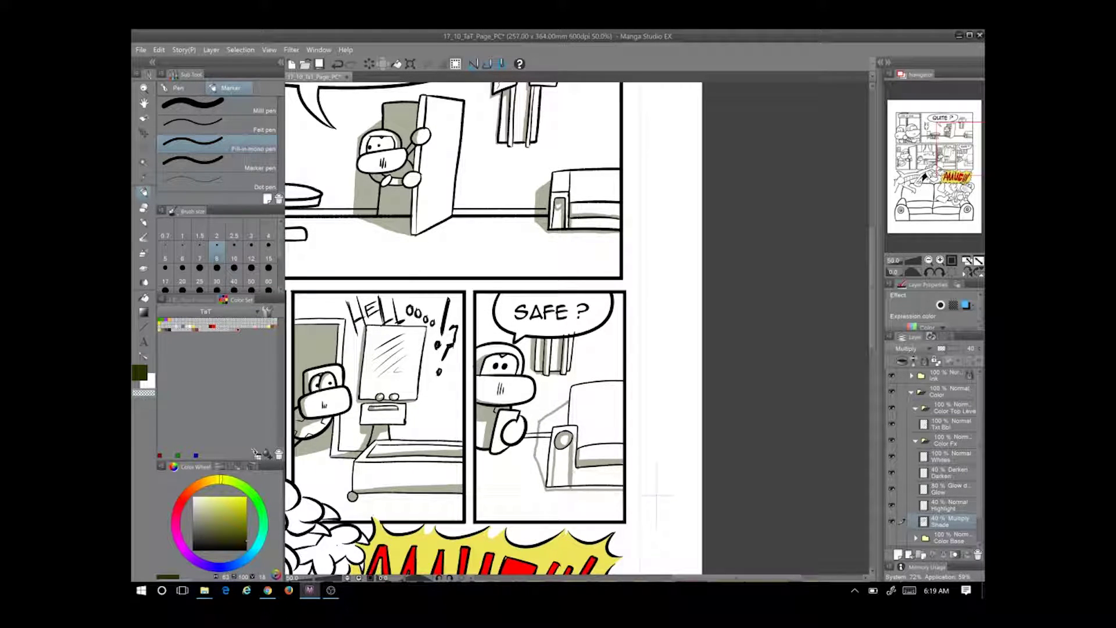
pyautogui.press('g')
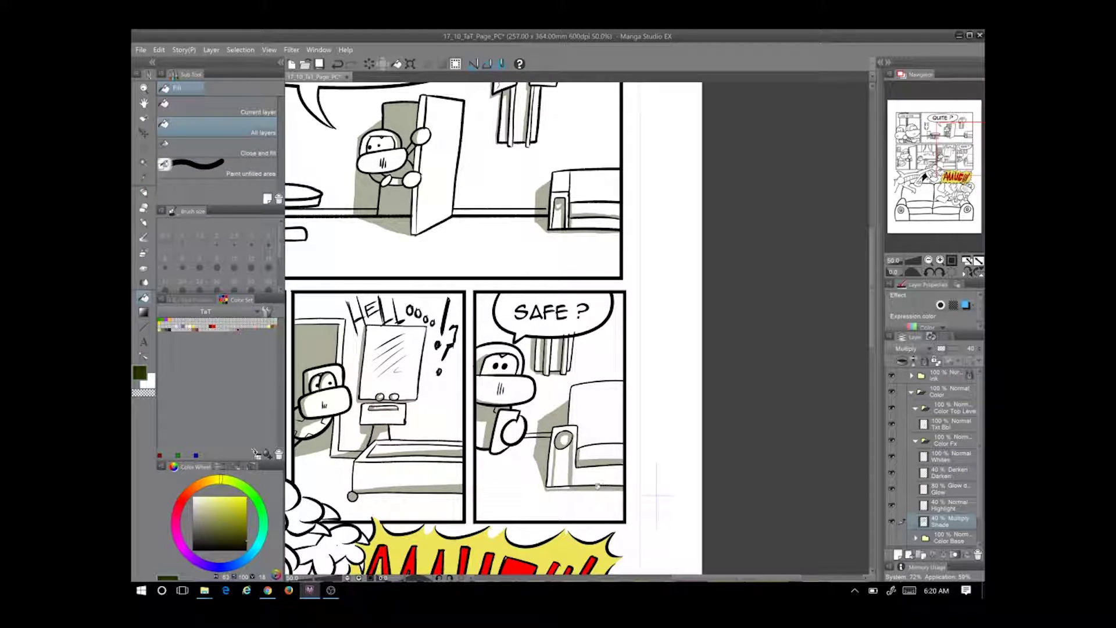
pyautogui.press('p')
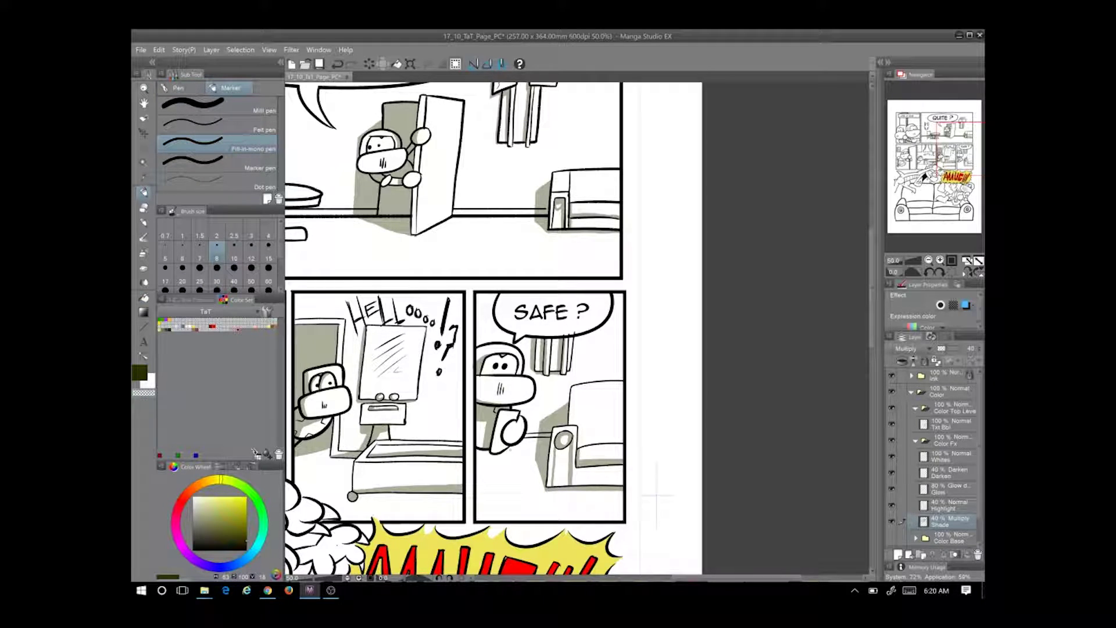
# Fill the fallen character's cast shadows on the large couch's right seat cushion and backrest
pyautogui.moveTo(657, 496); pyautogui.dragTo(929, 435)
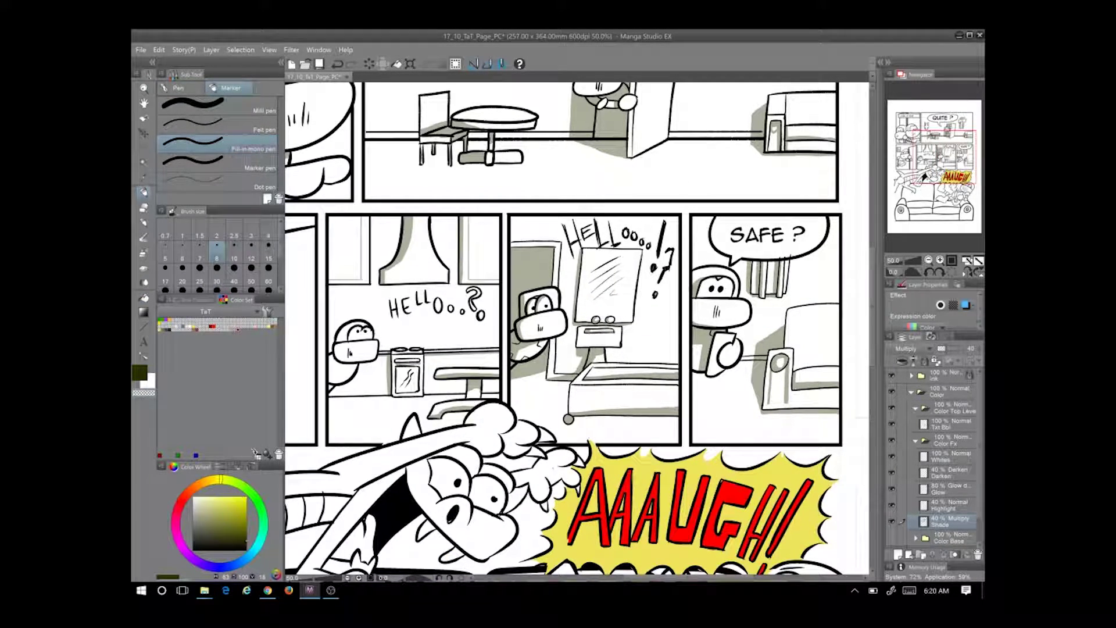
pyautogui.moveTo(657, 496); pyautogui.dragTo(721, 510)
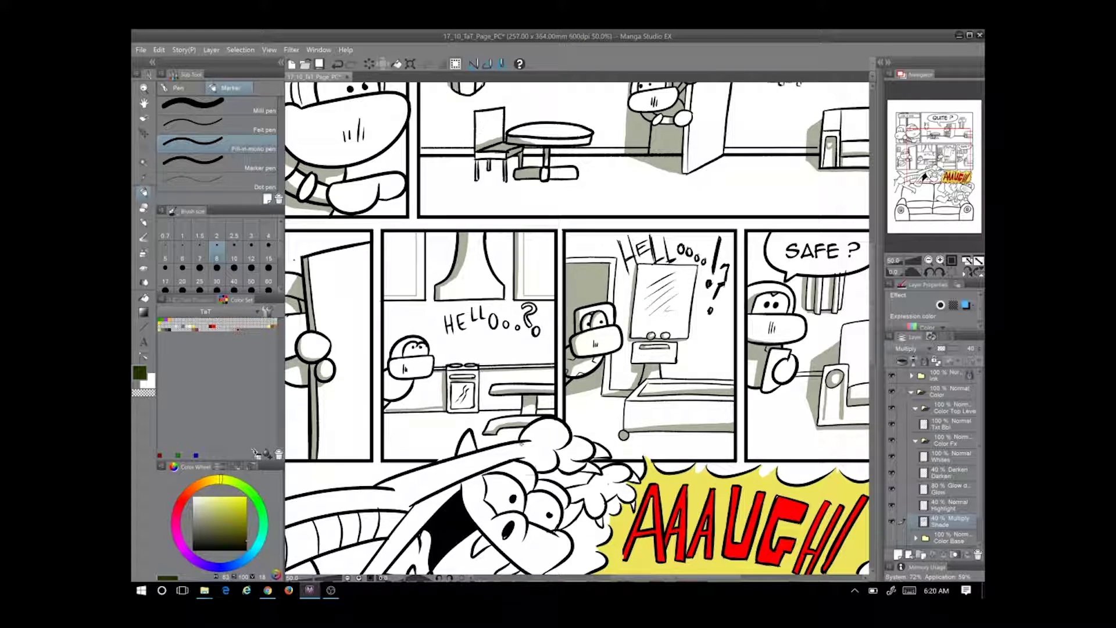
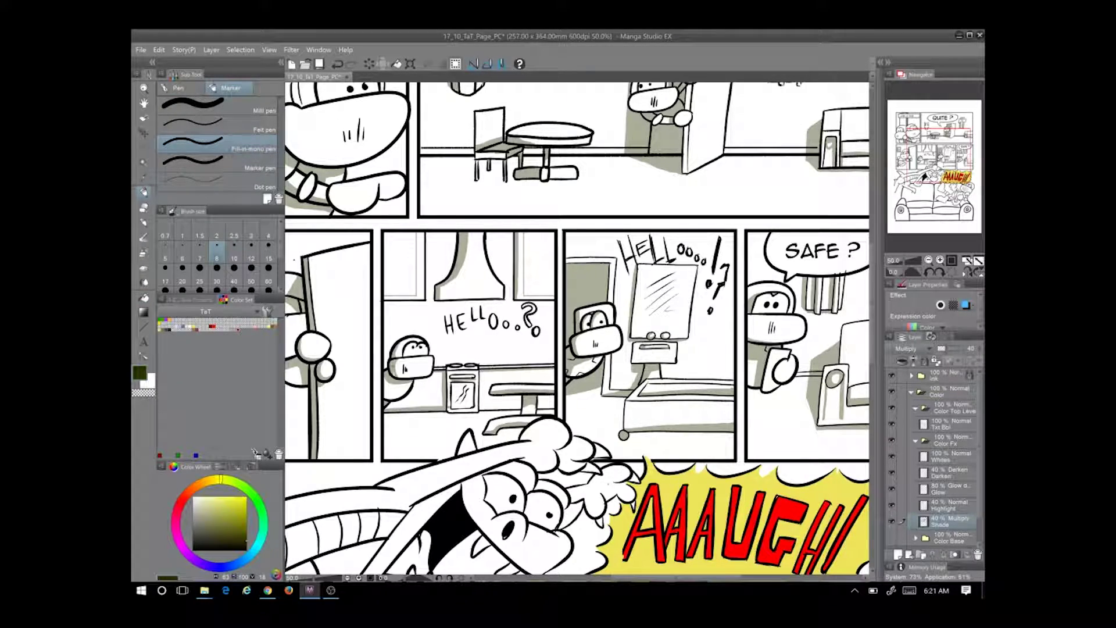
pyautogui.scroll(-10, 578, 329)
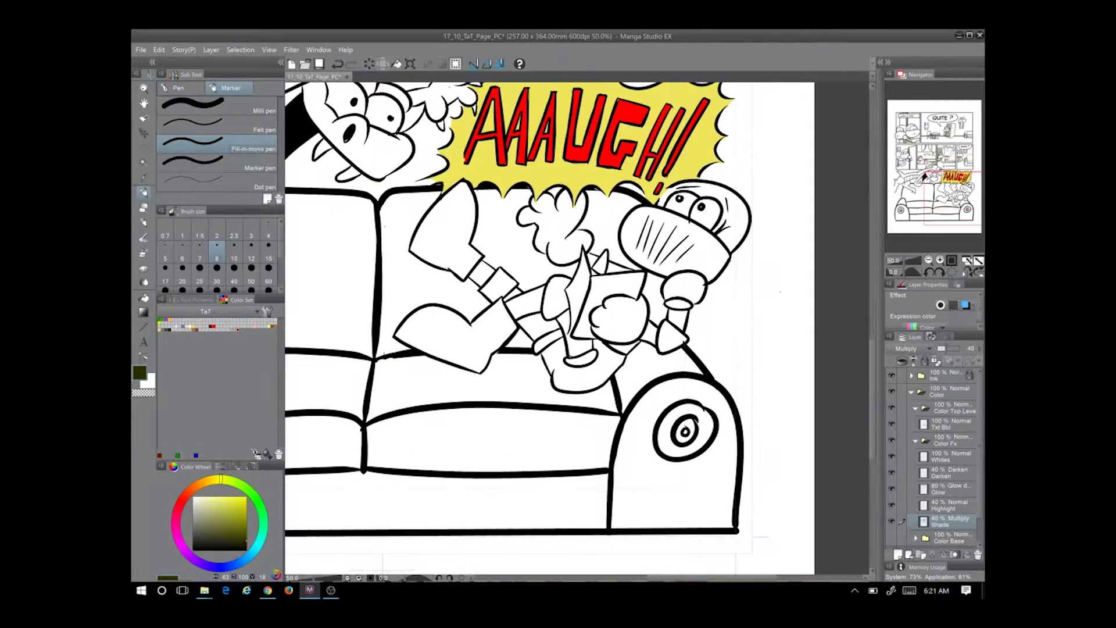
pyautogui.press('g')
pyautogui.moveTo(401, 358)
pyautogui.mouseDown()
pyautogui.moveTo(442, 393)
pyautogui.moveTo(611, 409)
pyautogui.moveTo(553, 388)
pyautogui.mouseUp()
pyautogui.press('p')
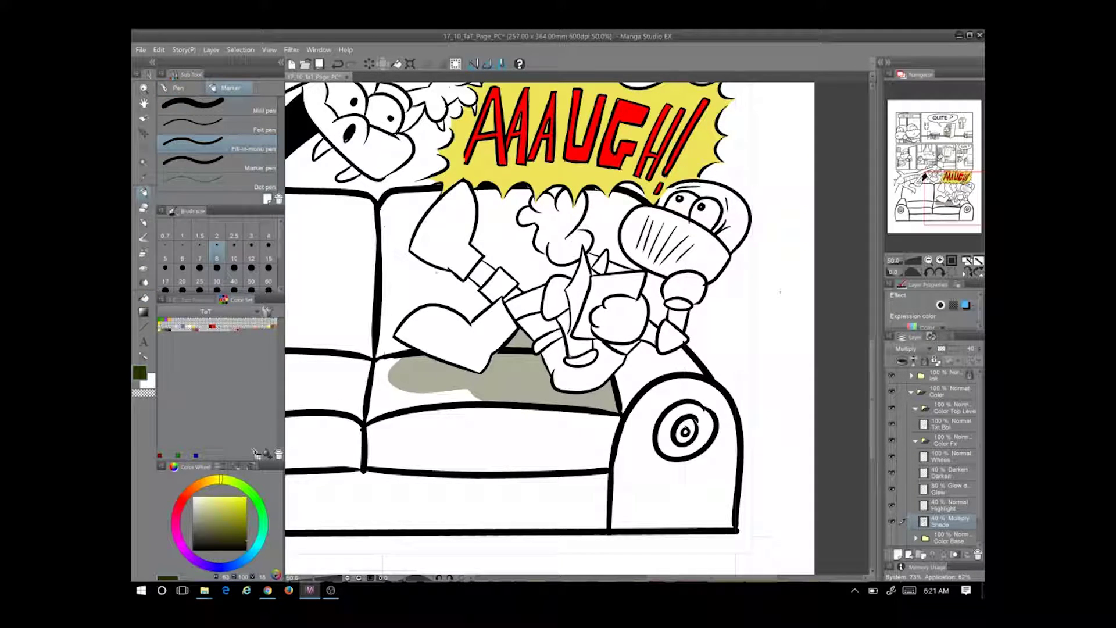
pyautogui.moveTo(429, 266); pyautogui.dragTo(474, 314)
pyautogui.press('g')
pyautogui.click(445, 288)
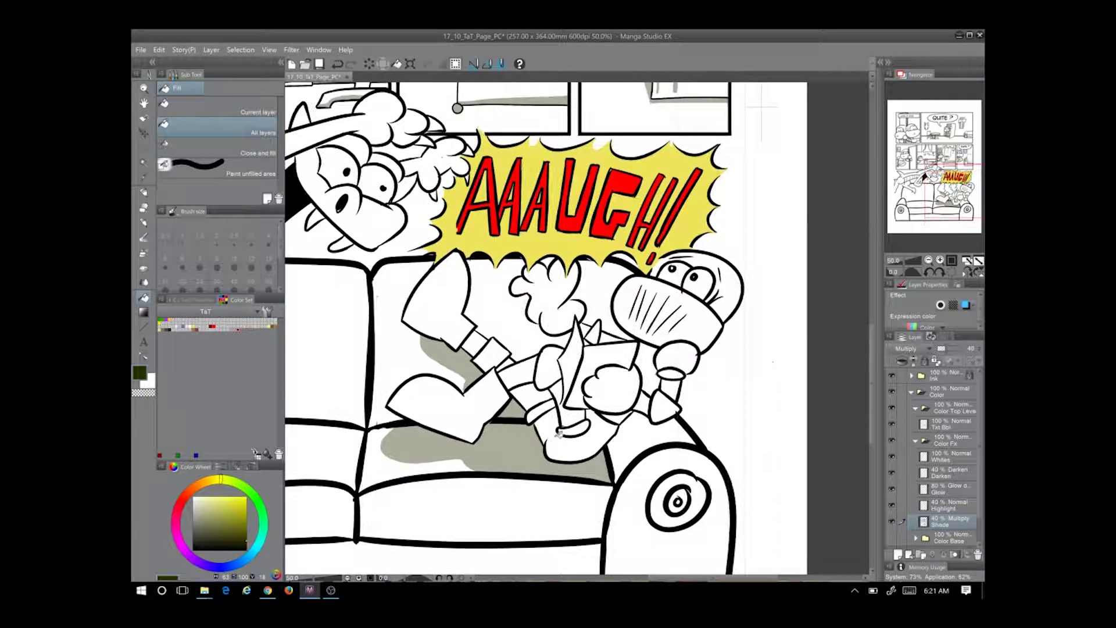
# Fill the far side of the open book held by the character on the couch with shade
pyautogui.scroll(3, 549, 329)
pyautogui.press('p')
pyautogui.press('g')
pyautogui.click(571, 366)
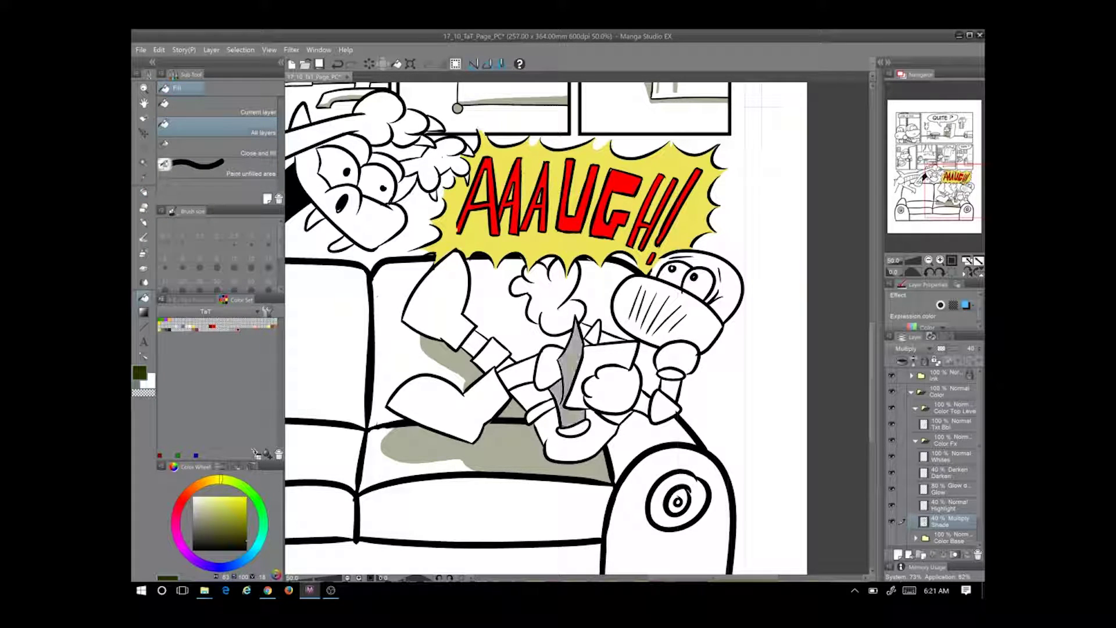
pyautogui.press('p')
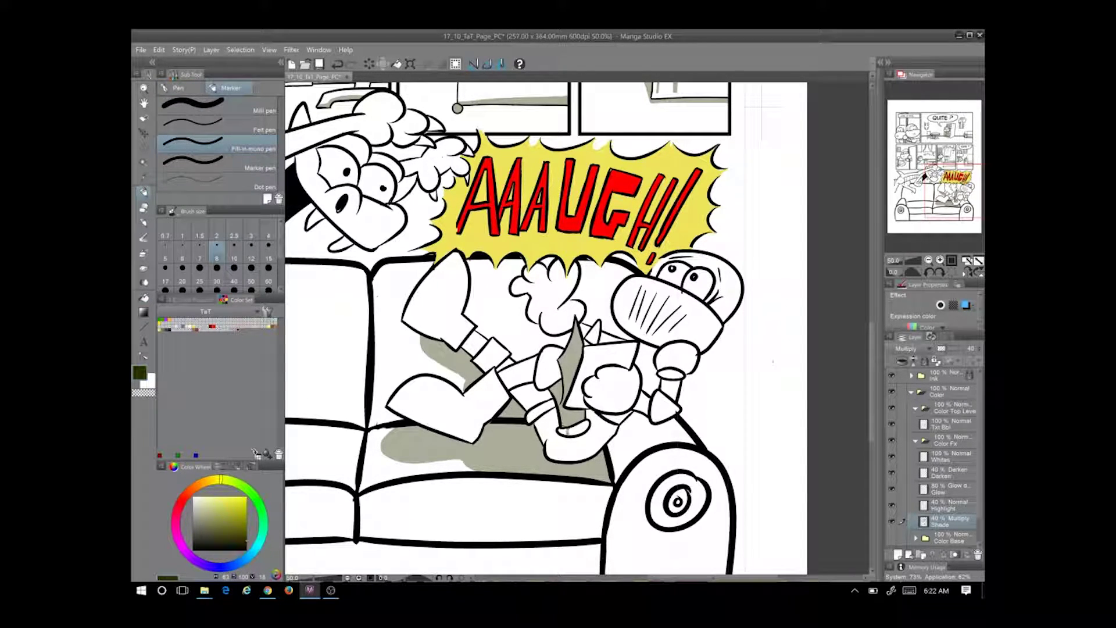
# Shade the lower body of the character on the couch and the cast shadow beside the armrest
pyautogui.moveTo(572, 437); pyautogui.dragTo(631, 413)
pyautogui.moveTo(521, 408)
pyautogui.mouseDown()
pyautogui.moveTo(527, 400)
pyautogui.moveTo(569, 435)
pyautogui.moveTo(544, 441)
pyautogui.mouseUp()
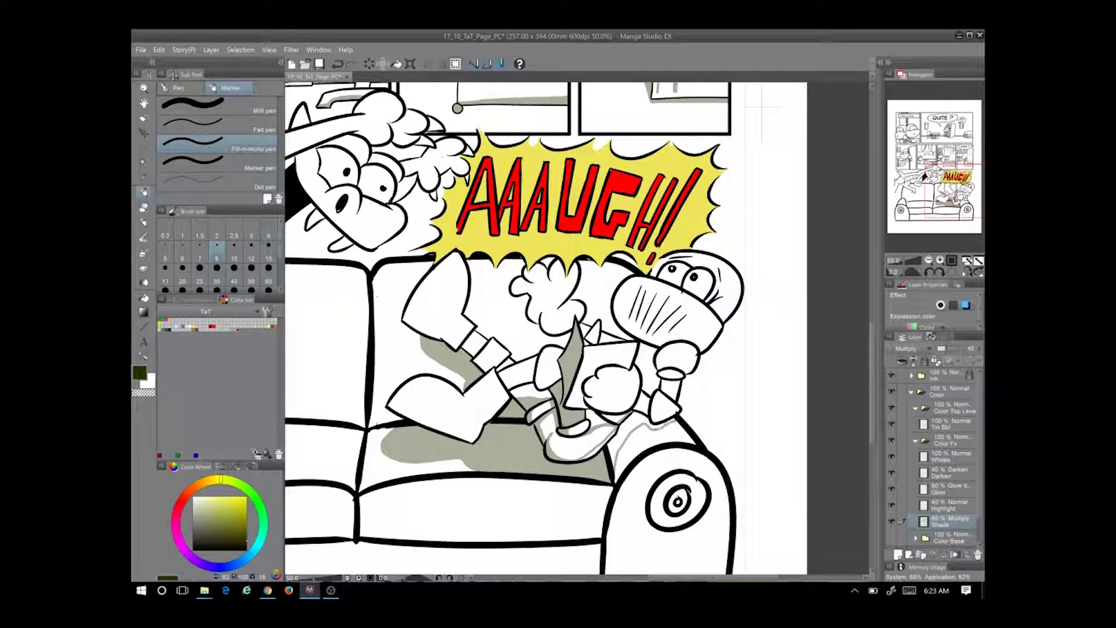
pyautogui.press('g')
pyautogui.click(596, 417)
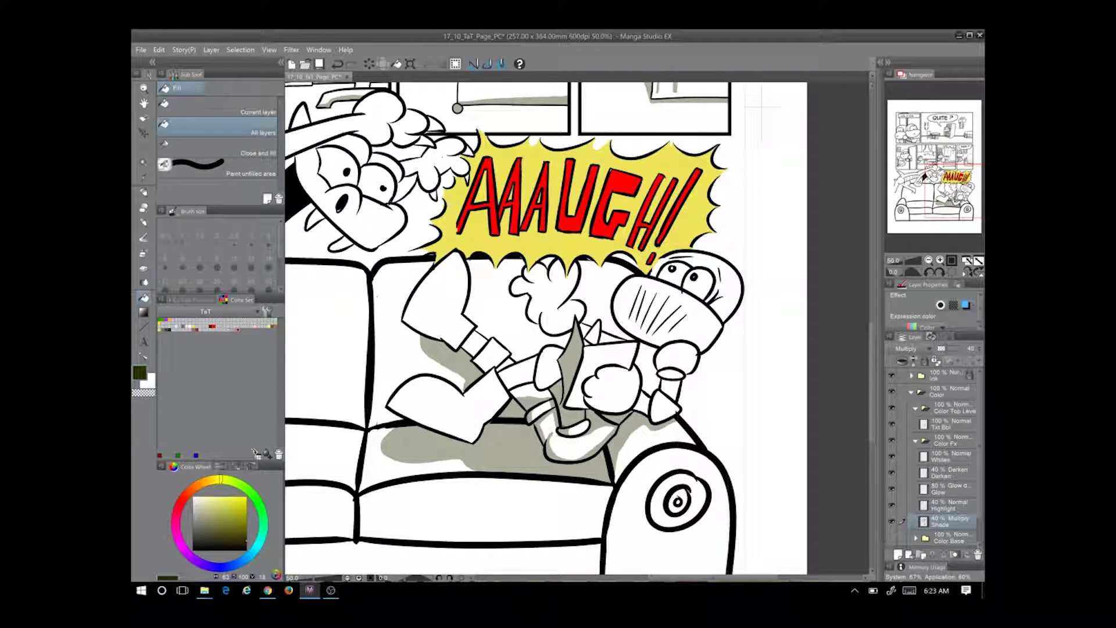
# Shade the raised foot and the legs of the character on the couch
pyautogui.press('p')
pyautogui.moveTo(596, 429)
pyautogui.mouseDown()
pyautogui.moveTo(640, 453)
pyautogui.moveTo(674, 421)
pyautogui.mouseUp()
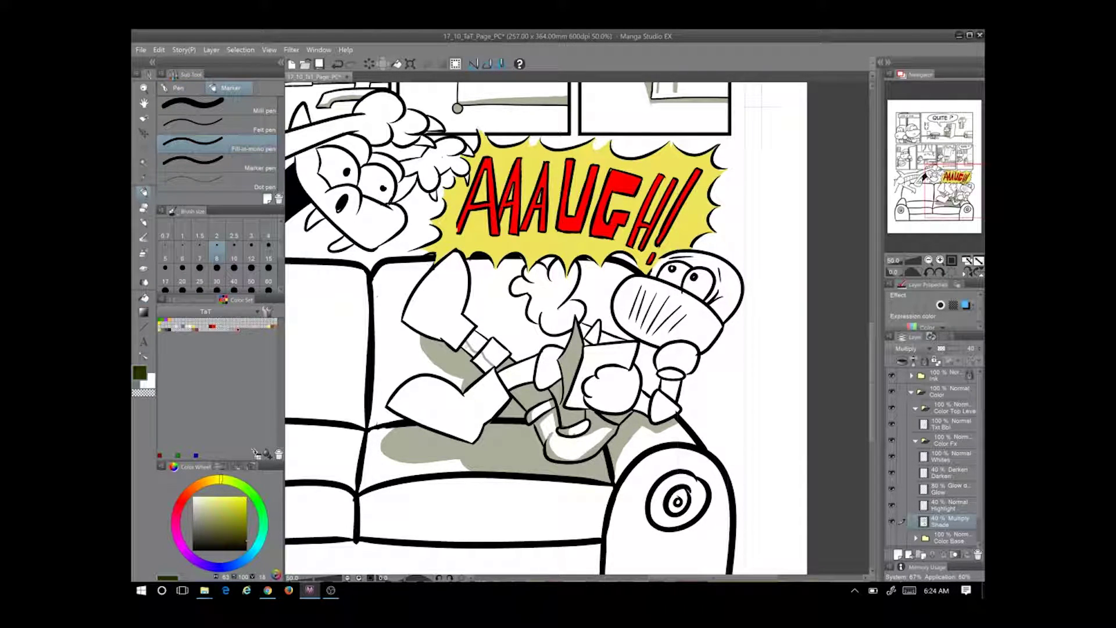
pyautogui.moveTo(425, 275); pyautogui.dragTo(459, 344)
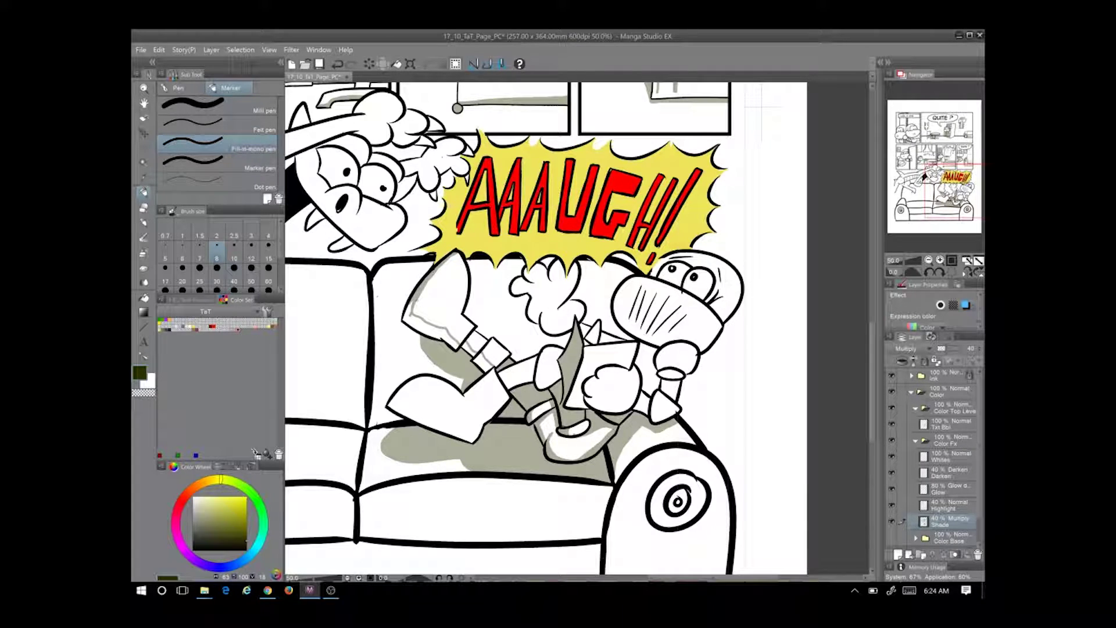
pyautogui.moveTo(407, 304); pyautogui.dragTo(494, 371)
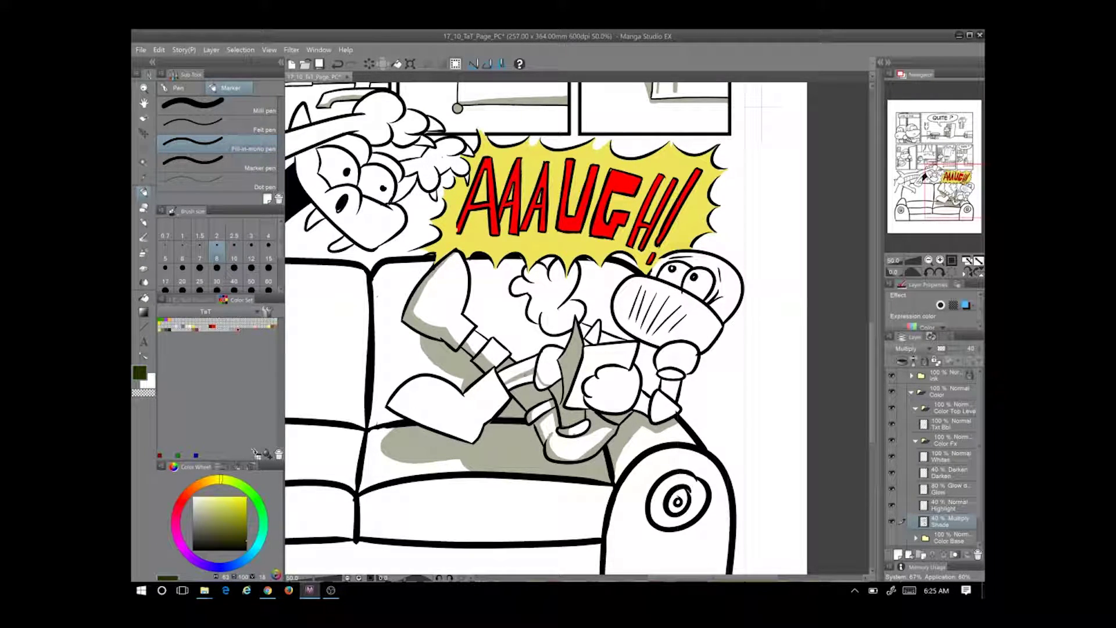
pyautogui.press('g')
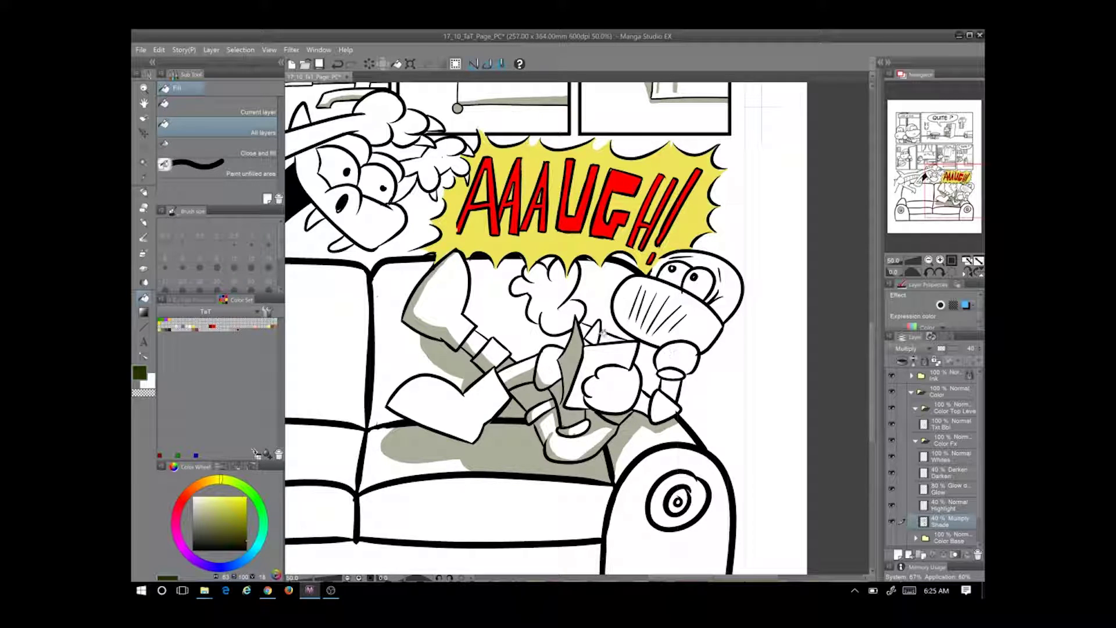
# Shade the couch character's torso behind the book, the back of the head and the underside of the muzzle
pyautogui.click(593, 334)
pyautogui.press('p')
pyautogui.hotkey('ctrl', 'z')
pyautogui.hotkey('ctrl', 'y')
pyautogui.hotkey('ctrl', 'z')
pyautogui.hotkey('ctrl', 'y')
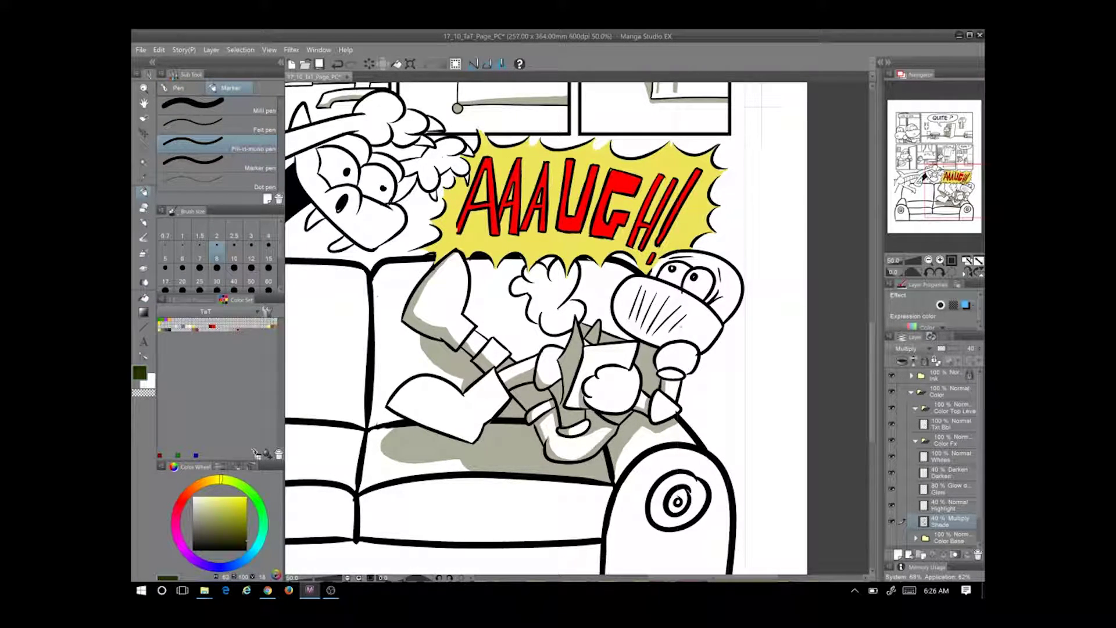
pyautogui.moveTo(720, 312); pyautogui.dragTo(695, 347)
pyautogui.moveTo(738, 278); pyautogui.dragTo(721, 320)
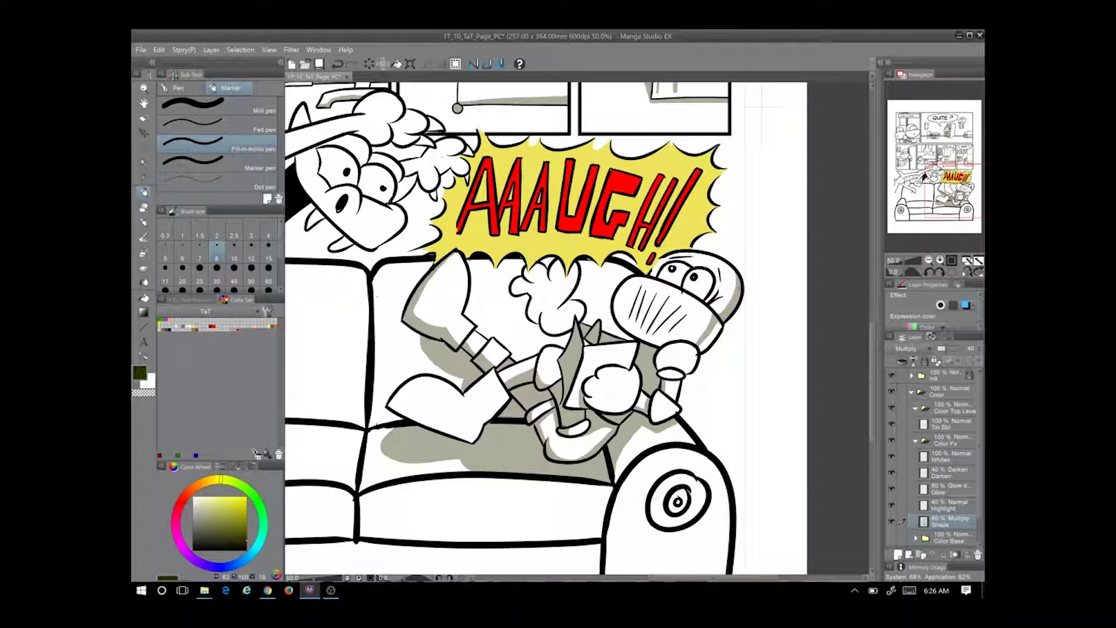
# Shade the front of the seat cushion and the couch base in a strip beside the right armrest
pyautogui.press('b')
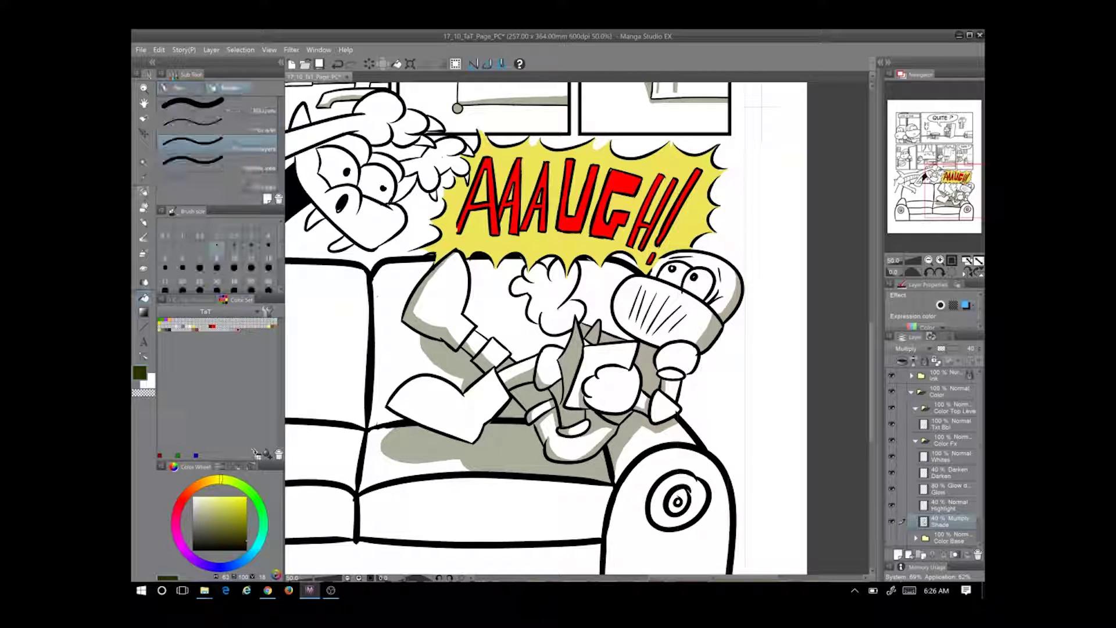
pyautogui.press('g')
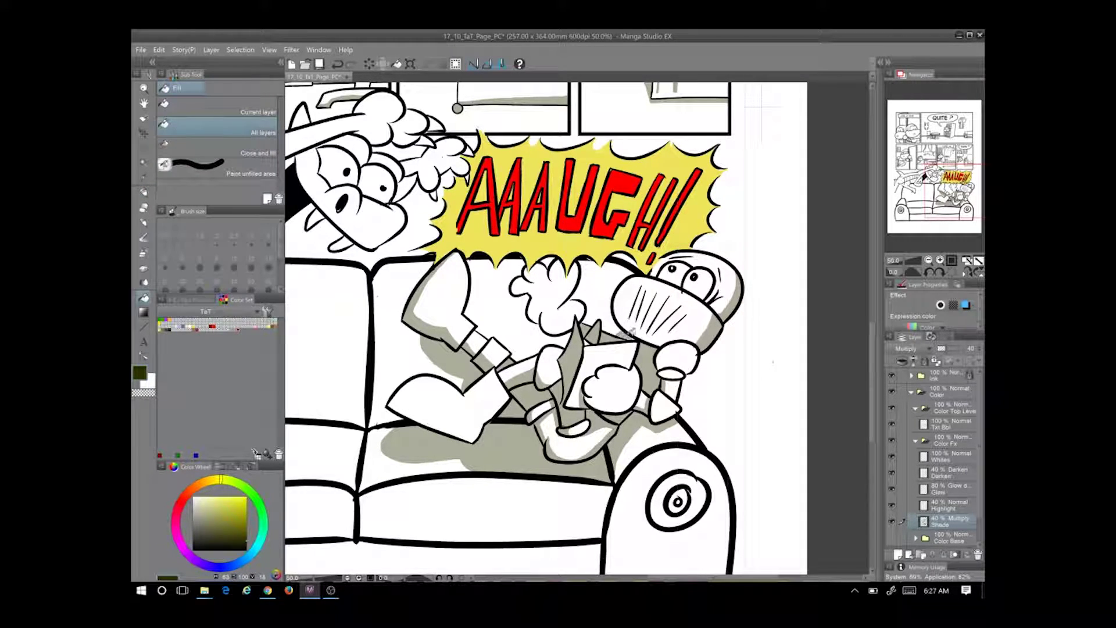
pyautogui.press('p')
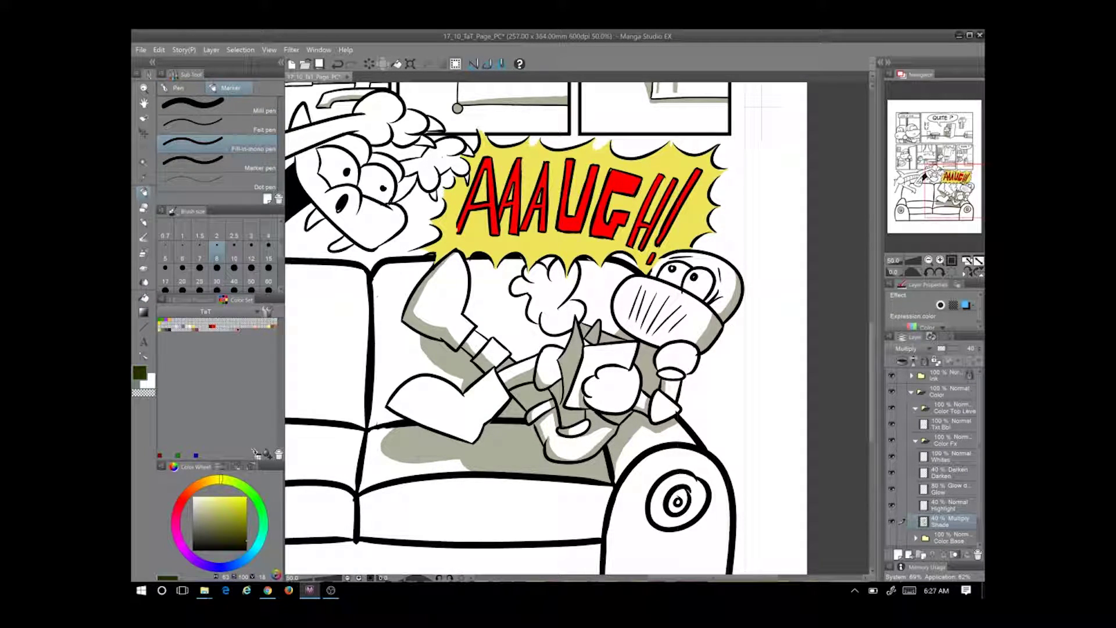
pyautogui.scroll(-3, 547, 326)
pyautogui.moveTo(630, 354); pyautogui.dragTo(624, 416)
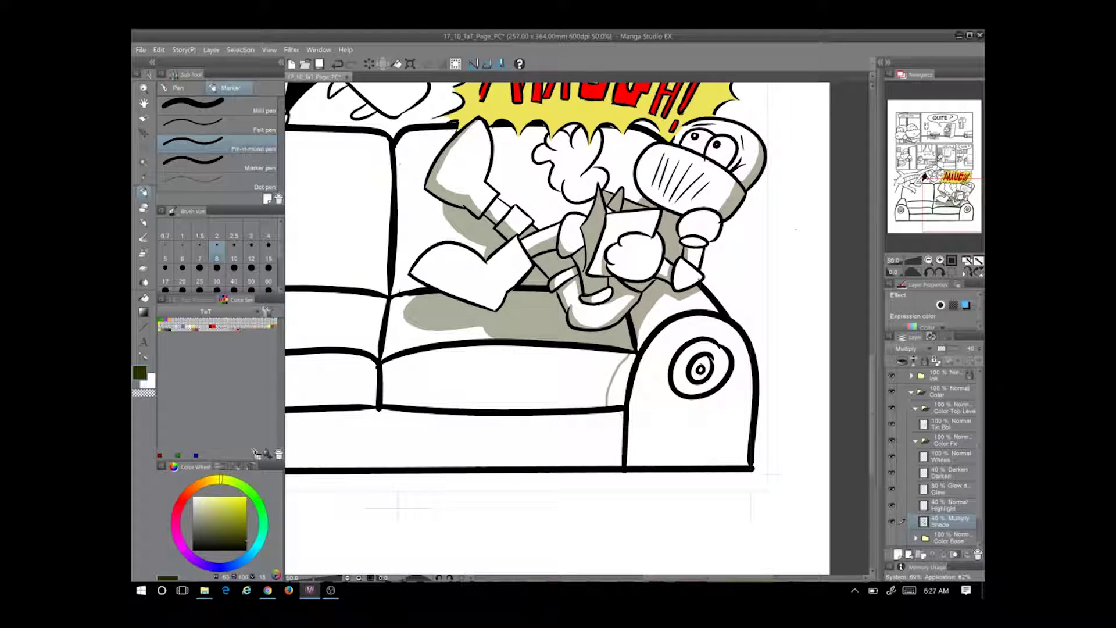
pyautogui.press('g')
pyautogui.click(619, 383)
# Shade the couch base with a thin shadow along the underside of both seat cushions
pyautogui.hscroll(-2, 620, 384)
pyautogui.press('p')
pyautogui.moveTo(492, 505); pyautogui.dragTo(616, 453)
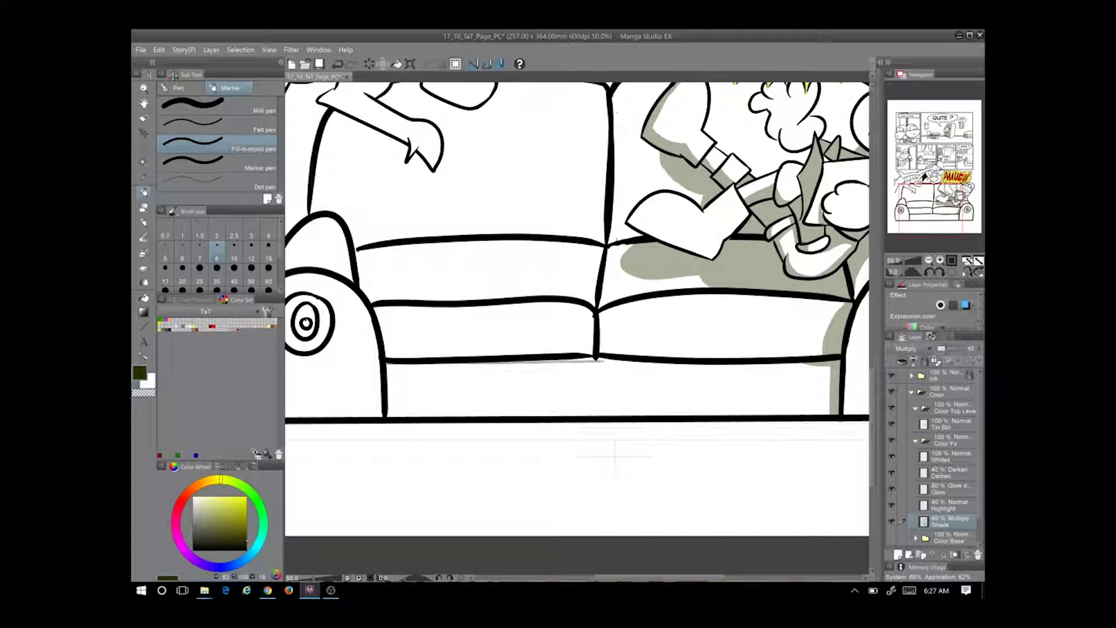
pyautogui.moveTo(604, 363); pyautogui.dragTo(797, 365)
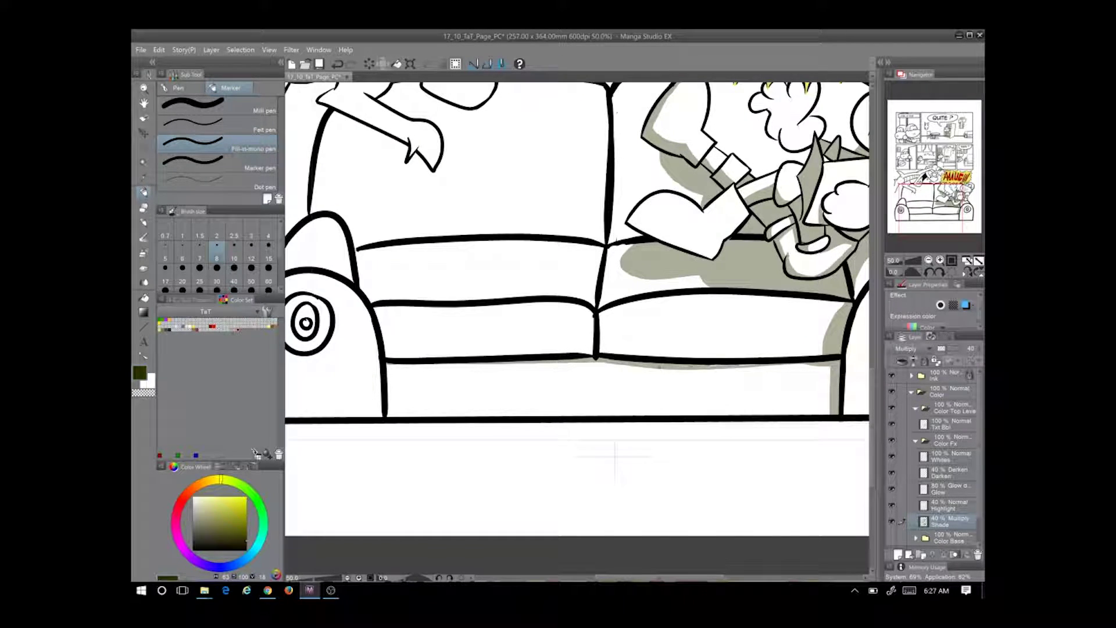
pyautogui.moveTo(756, 291); pyautogui.dragTo(681, 311)
pyautogui.moveTo(540, 475); pyautogui.dragTo(678, 475)
pyautogui.moveTo(483, 383)
pyautogui.mouseDown()
pyautogui.moveTo(558, 382)
pyautogui.moveTo(465, 385)
pyautogui.mouseUp()
# Shade the edges of the couch's back and seat cushions along the centre seam
pyautogui.moveTo(677, 407); pyautogui.dragTo(520, 450)
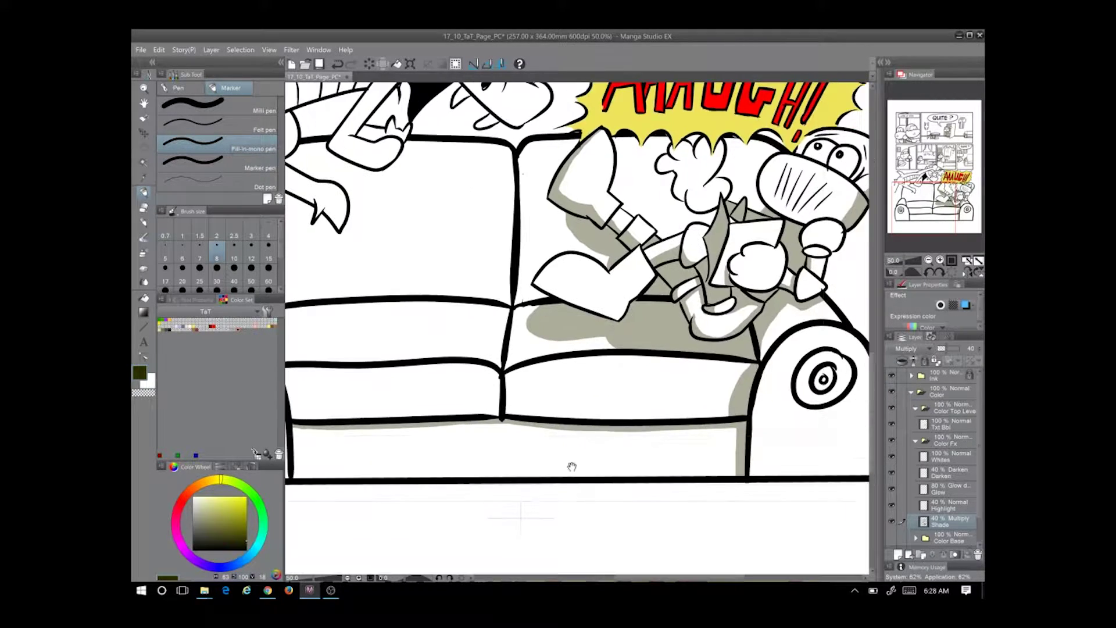
pyautogui.moveTo(503, 314); pyautogui.dragTo(499, 365)
pyautogui.moveTo(532, 166)
pyautogui.mouseDown()
pyautogui.moveTo(552, 256)
pyautogui.moveTo(544, 393)
pyautogui.moveTo(451, 450)
pyautogui.mouseUp()
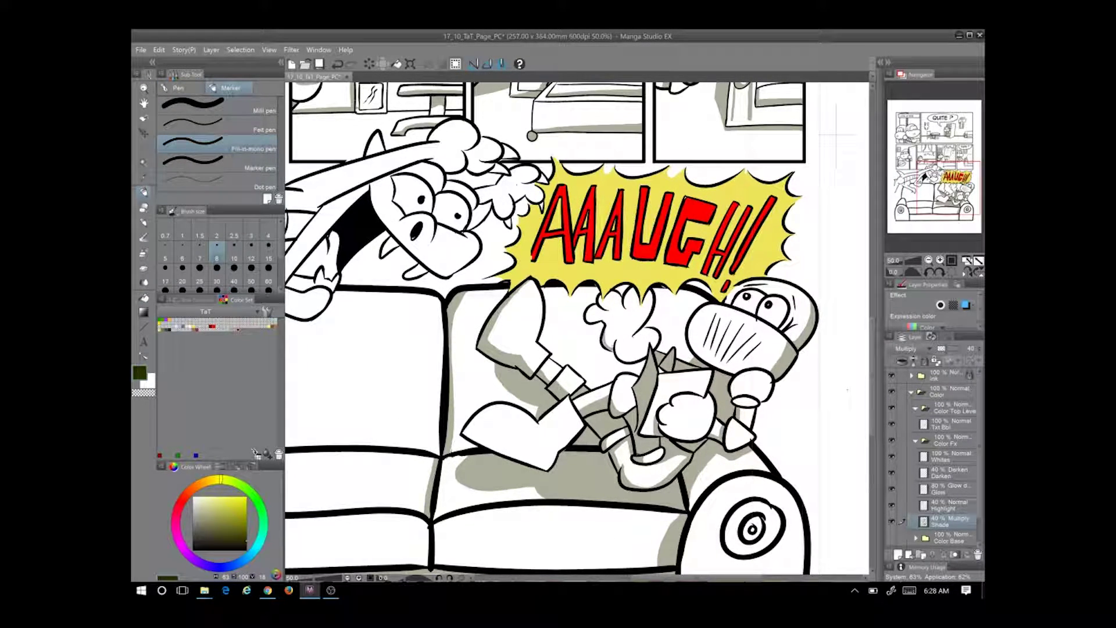
# Shade the couch character's fluffy tail tuft and the underside of the lower foot
pyautogui.moveTo(626, 349); pyautogui.dragTo(634, 356)
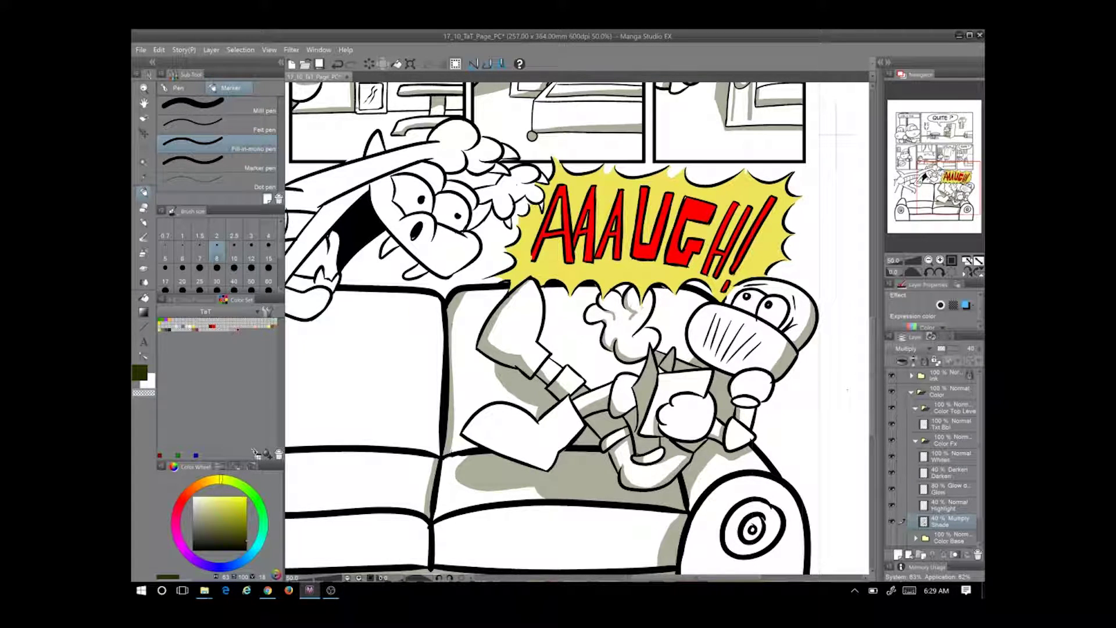
pyautogui.moveTo(524, 284); pyautogui.dragTo(489, 338)
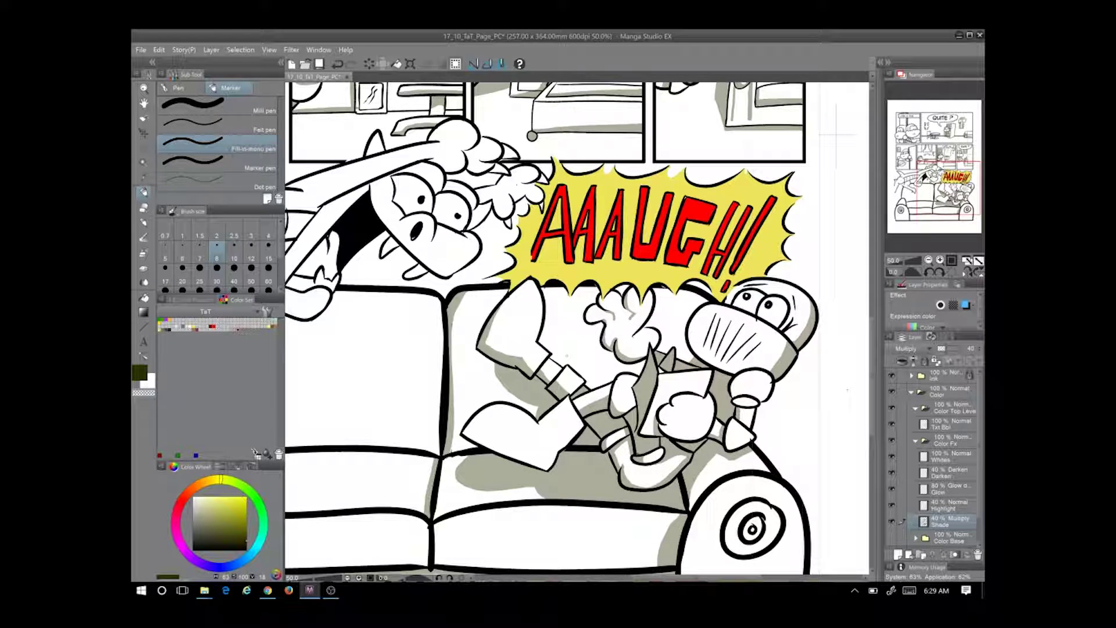
pyautogui.moveTo(578, 420); pyautogui.dragTo(557, 446)
pyautogui.press('g')
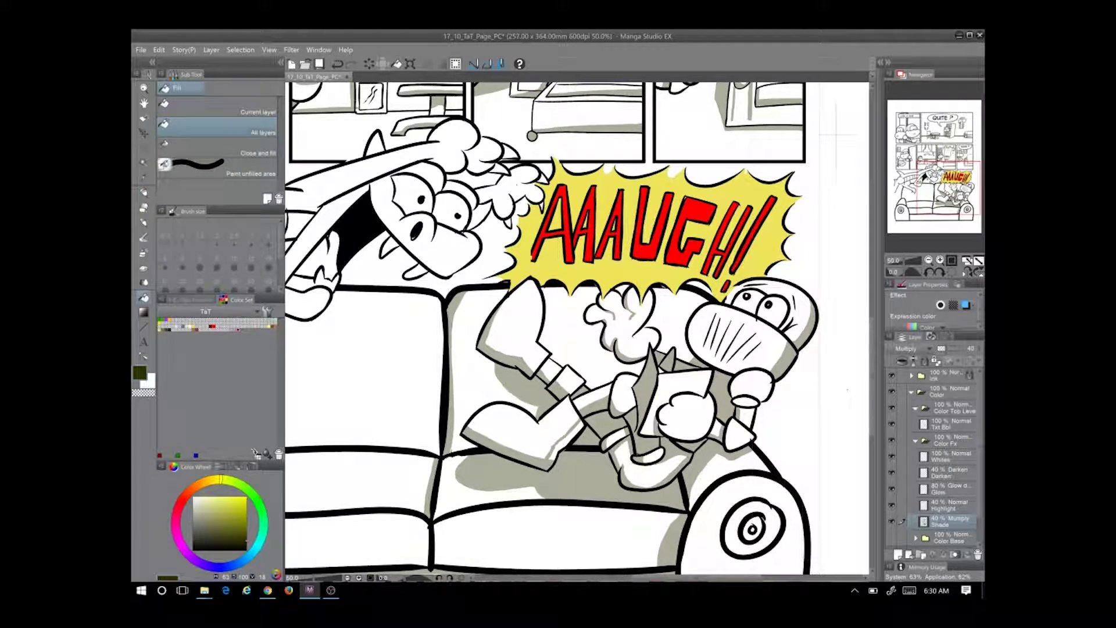
pyautogui.press('p')
pyautogui.hotkey('ctrl', 'z')
# Shade around the underside of the spiral on the right armrest
pyautogui.scroll(-2, 524, 474)
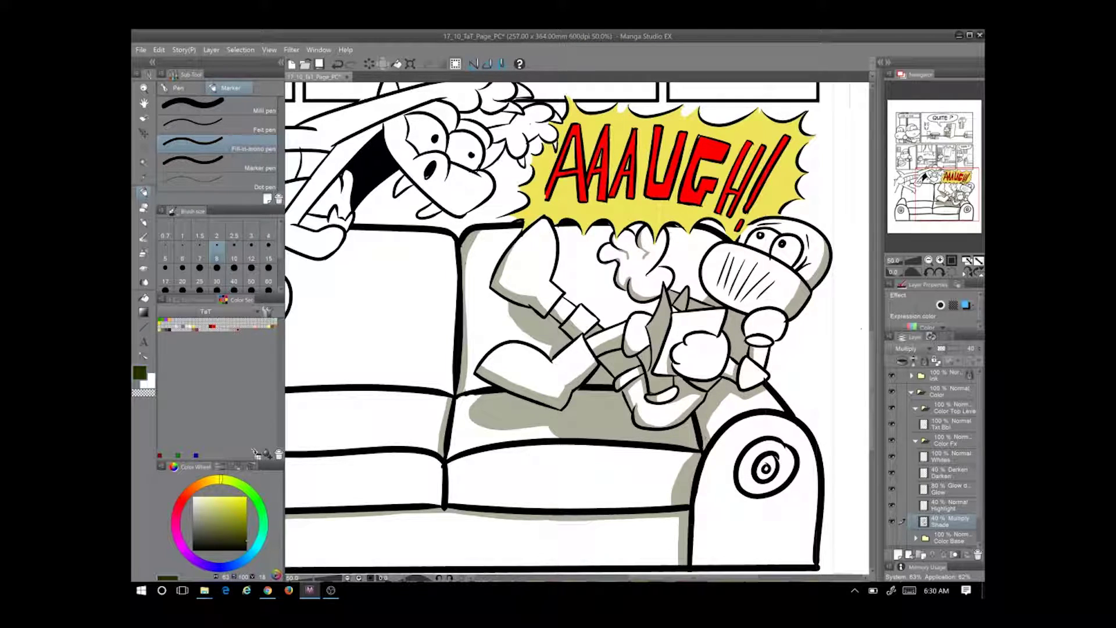
pyautogui.scroll(-3, 549, 326)
pyautogui.moveTo(677, 359)
pyautogui.mouseDown()
pyautogui.moveTo(674, 387)
pyautogui.moveTo(721, 401)
pyautogui.mouseUp()
pyautogui.hotkey('ctrl', 'z')
pyautogui.moveTo(660, 367); pyautogui.dragTo(718, 401)
# Fill the couch base's corner beside the right armrest with shade and add a crease shadow to the adjoining seat cushion
pyautogui.moveTo(548, 525); pyautogui.dragTo(721, 478)
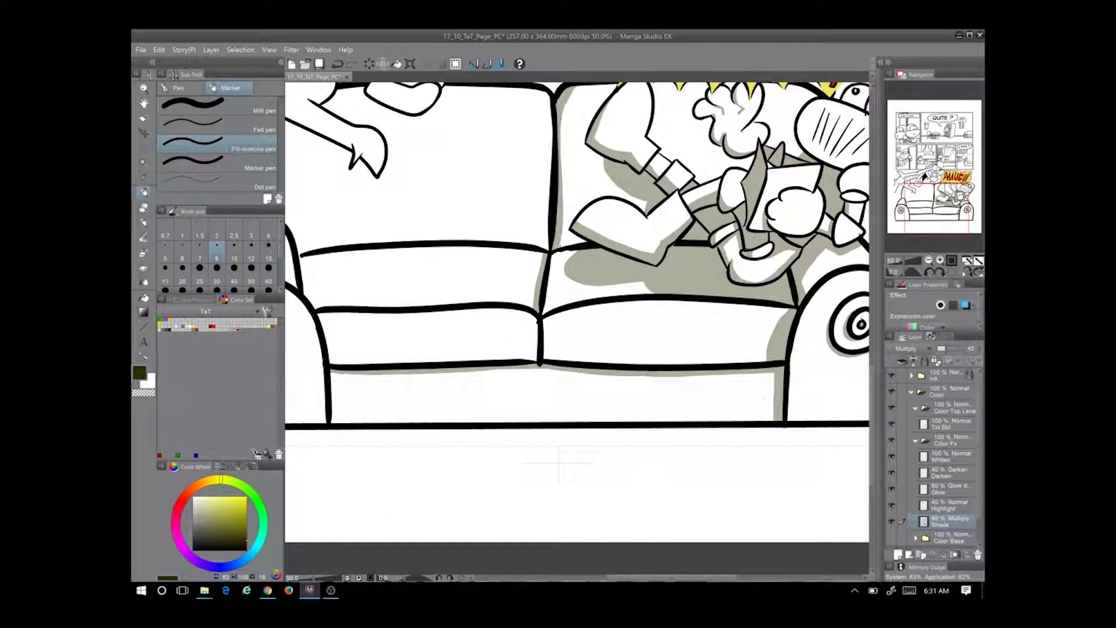
pyautogui.press('g')
pyautogui.press('p')
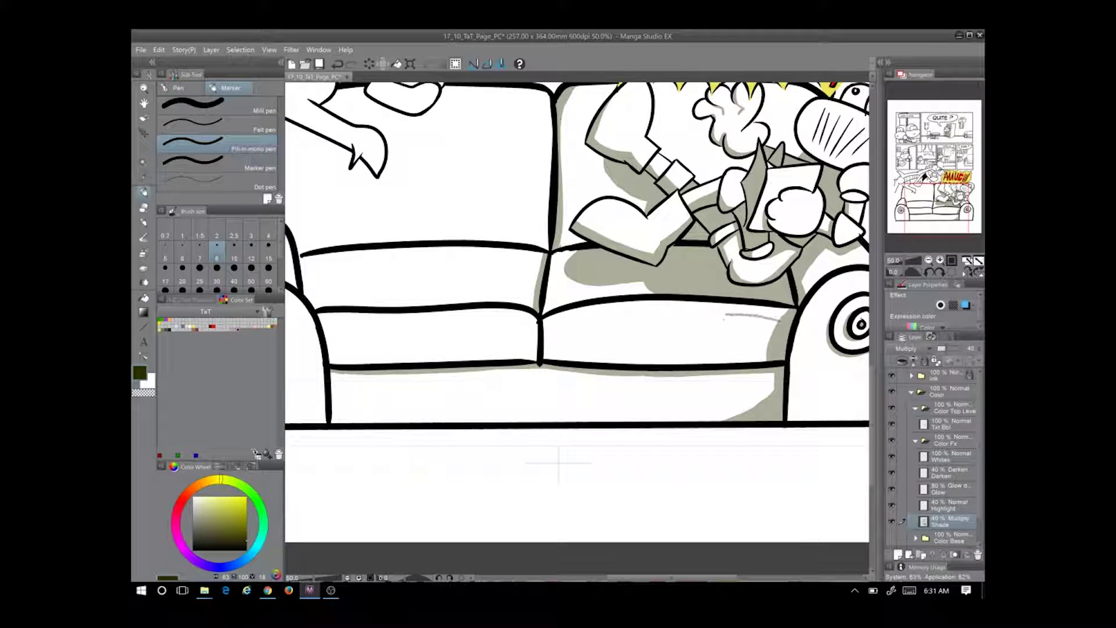
pyautogui.moveTo(780, 323); pyautogui.dragTo(684, 312)
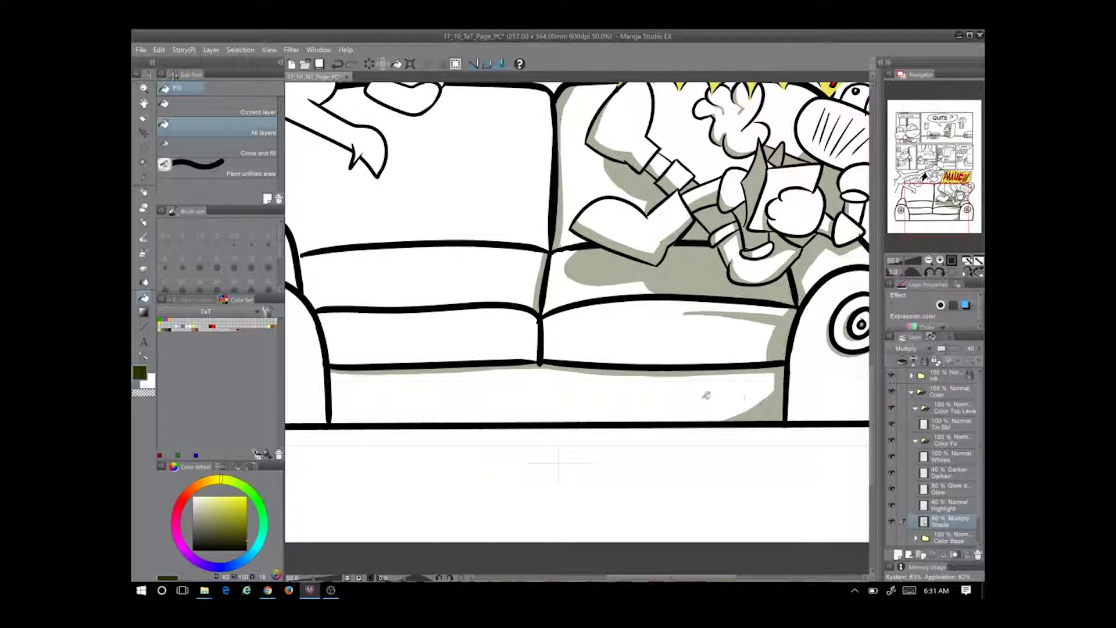
# Shade the outer edge of the couch's left back cushion below the monster's arm
pyautogui.moveTo(558, 464); pyautogui.dragTo(613, 560)
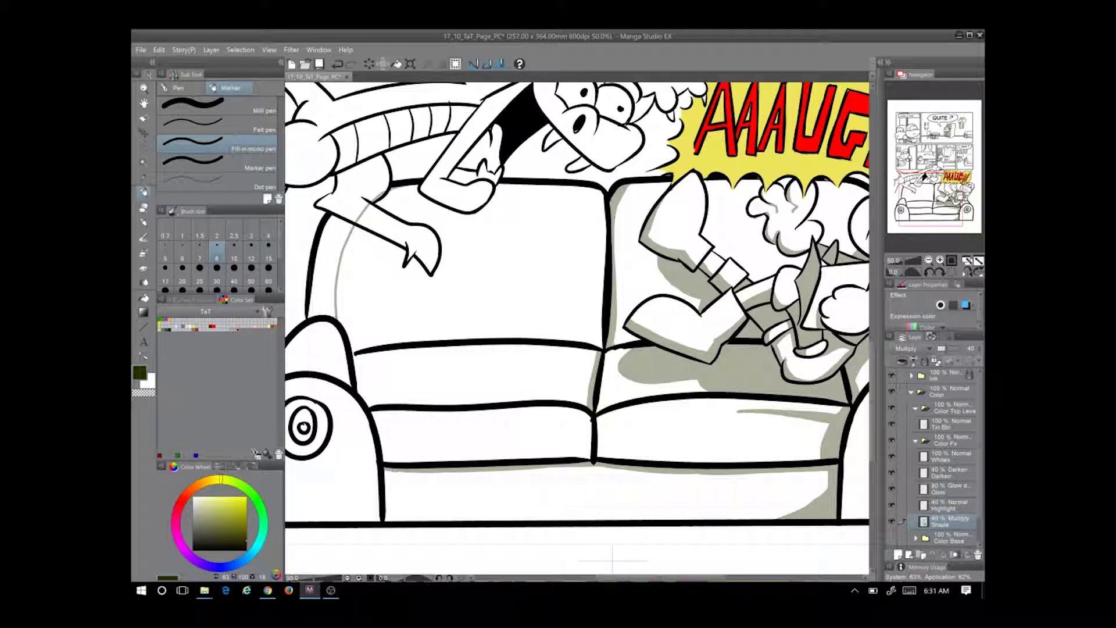
pyautogui.moveTo(402, 396); pyautogui.dragTo(262, 416)
pyautogui.moveTo(728, 402); pyautogui.dragTo(743, 375)
pyautogui.moveTo(737, 391); pyautogui.dragTo(744, 373)
pyautogui.press('g')
pyautogui.moveTo(672, 392)
pyautogui.mouseDown()
pyautogui.moveTo(983, 393)
pyautogui.moveTo(973, 394)
pyautogui.mouseUp()
pyautogui.press('p')
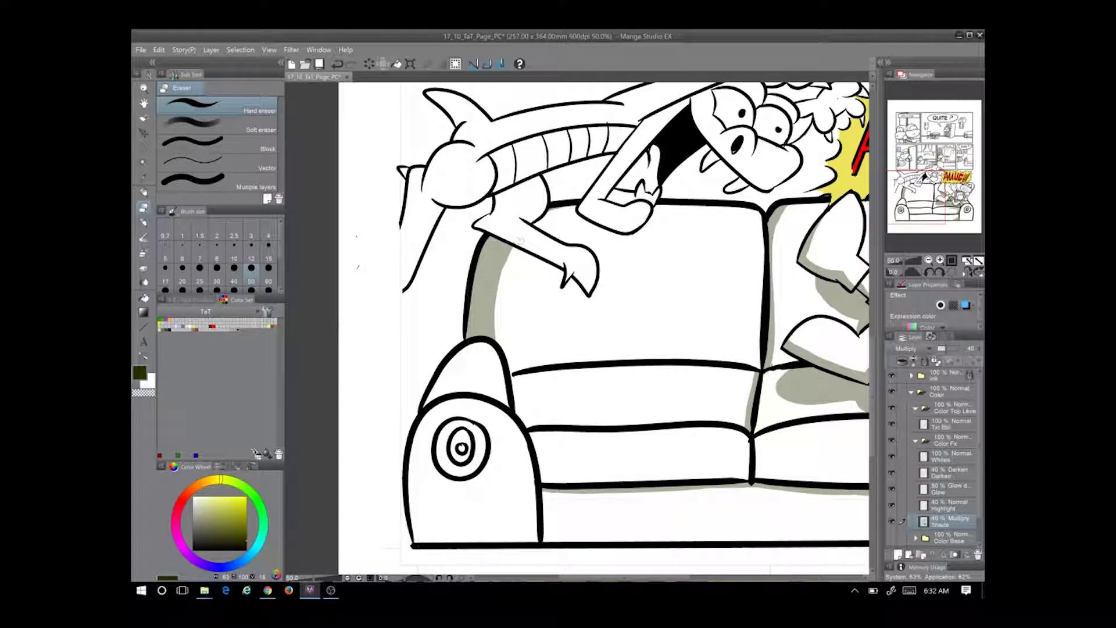
# Shade the outer edge of the left armrest, its front face and the area around its spiral
pyautogui.moveTo(472, 344)
pyautogui.mouseDown()
pyautogui.moveTo(448, 391)
pyautogui.moveTo(420, 541)
pyautogui.mouseUp()
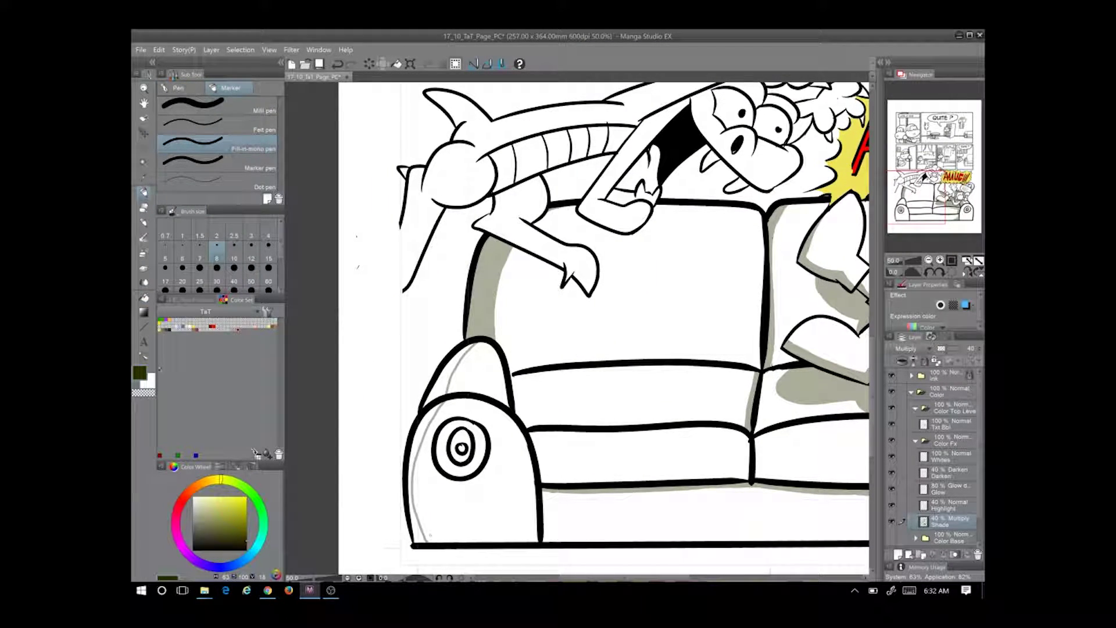
pyautogui.press('g')
pyautogui.click(425, 465)
pyautogui.press('p')
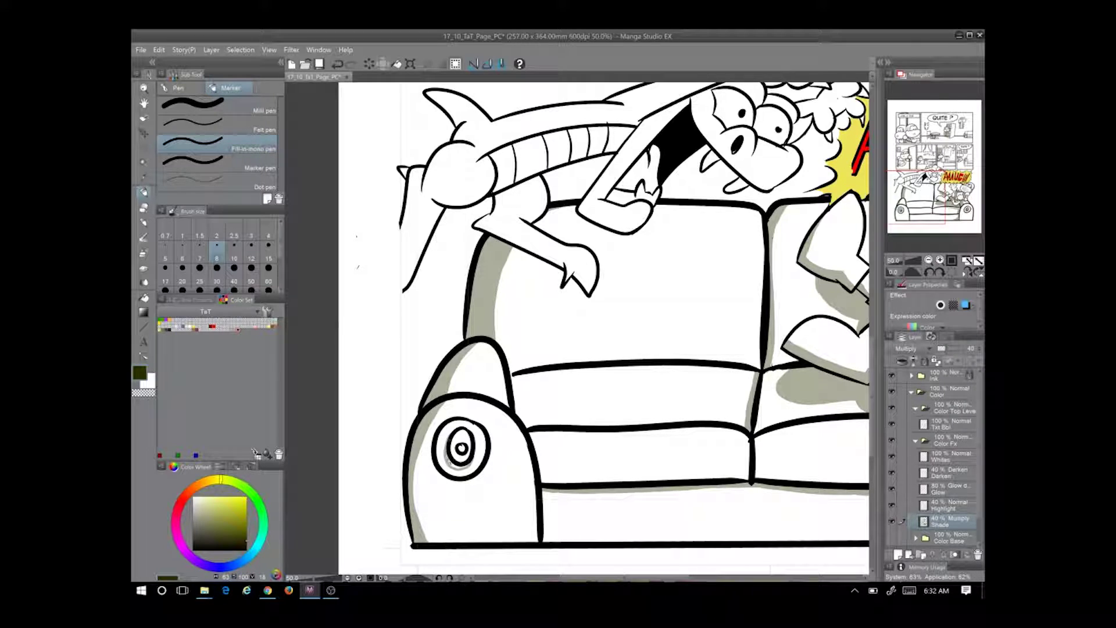
pyautogui.moveTo(433, 435)
pyautogui.mouseDown()
pyautogui.moveTo(484, 483)
pyautogui.moveTo(491, 449)
pyautogui.mouseUp()
pyautogui.hotkey('ctrl', 'z')
# Shade both sides of the seam between the two front seat cushions
pyautogui.moveTo(662, 393); pyautogui.dragTo(591, 414)
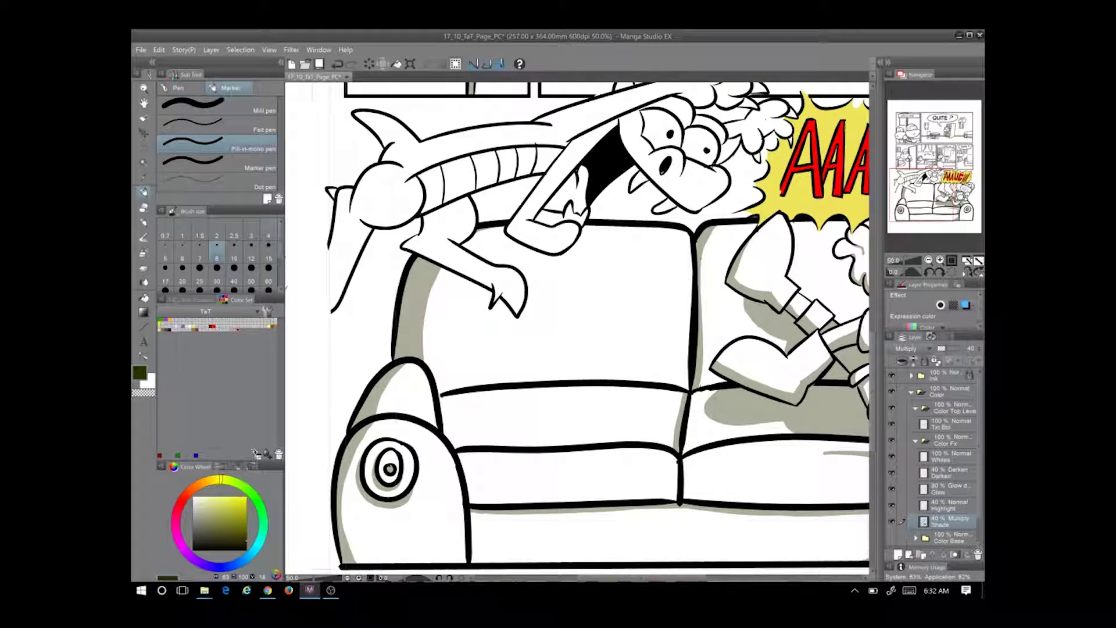
pyautogui.moveTo(674, 500); pyautogui.dragTo(590, 419)
pyautogui.moveTo(589, 373); pyautogui.dragTo(589, 422)
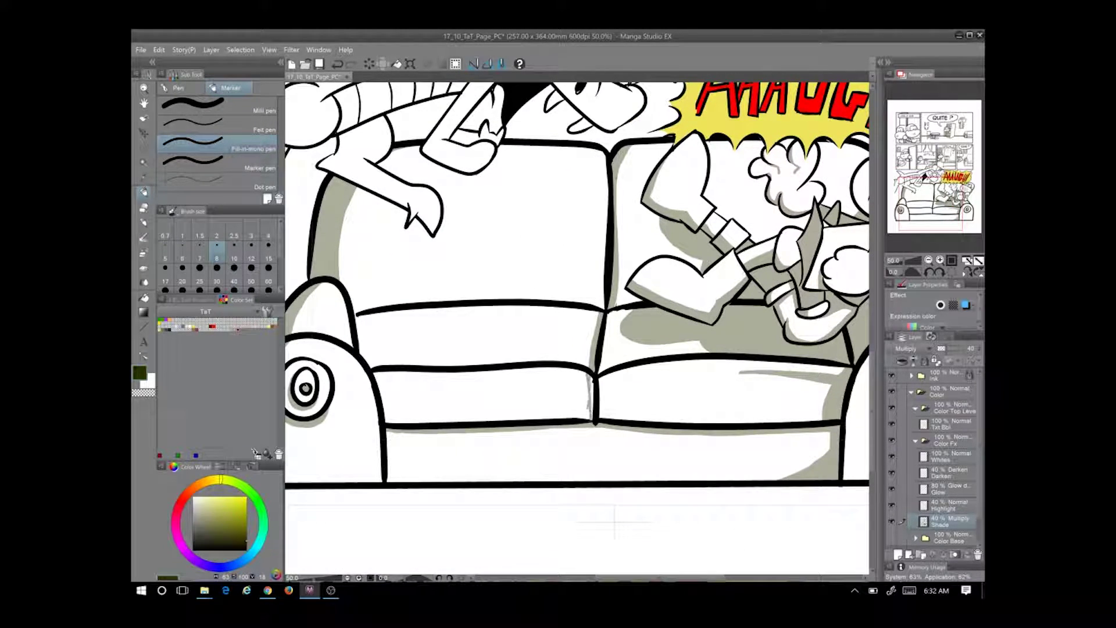
pyautogui.moveTo(684, 398); pyautogui.dragTo(592, 399)
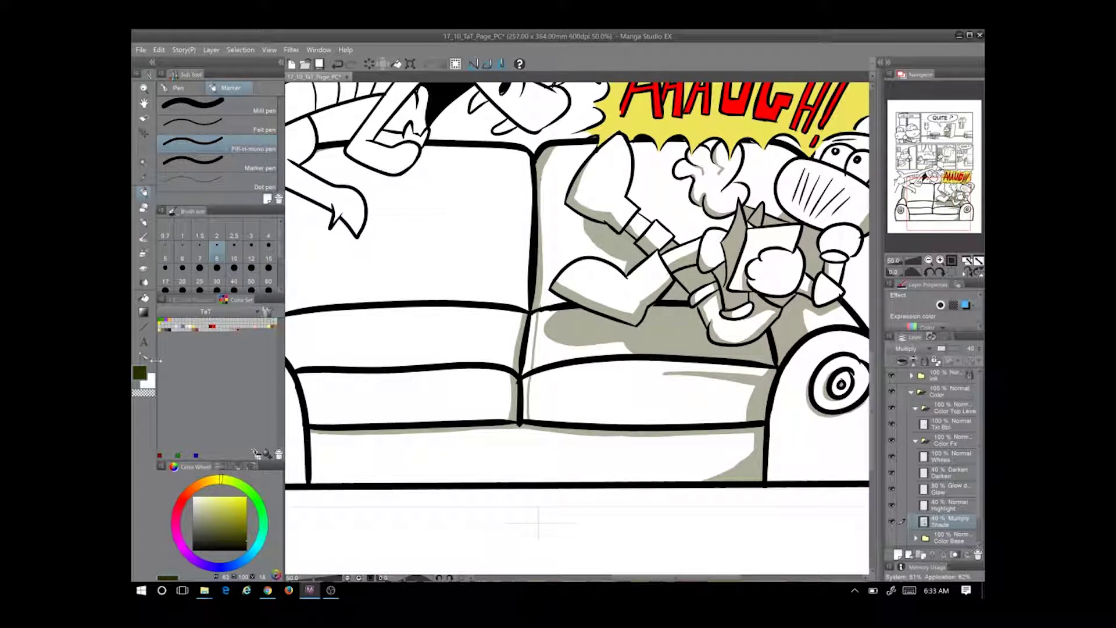
pyautogui.press('g')
pyautogui.click(531, 382)
pyautogui.press('p')
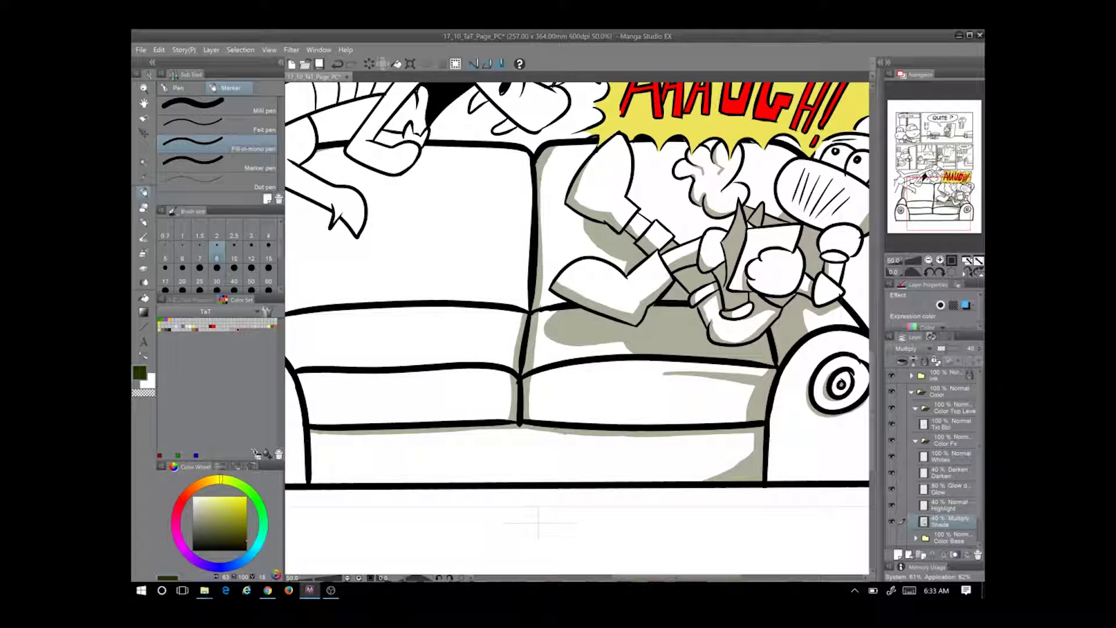
# Add a crease shadow to the front of the left seat cushion near the centre seam
pyautogui.moveTo(555, 436)
pyautogui.mouseDown()
pyautogui.moveTo(745, 434)
pyautogui.moveTo(722, 435)
pyautogui.mouseUp()
pyautogui.hotkey('ctrl', 'z')
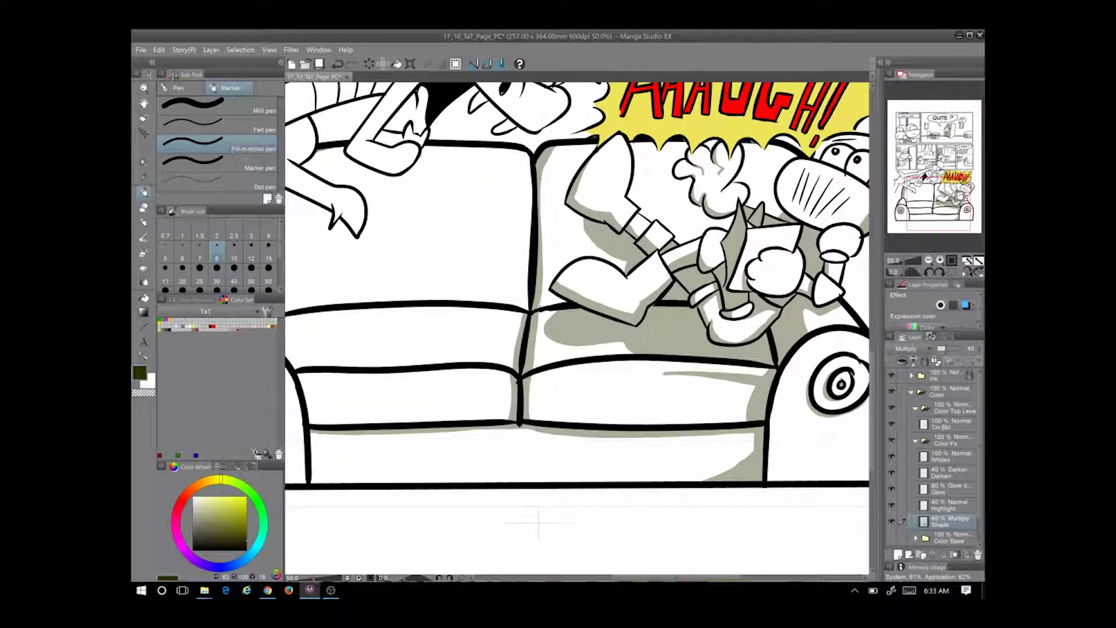
pyautogui.moveTo(599, 475); pyautogui.dragTo(738, 519)
pyautogui.moveTo(592, 423)
pyautogui.mouseDown()
pyautogui.moveTo(655, 425)
pyautogui.moveTo(653, 447)
pyautogui.mouseUp()
pyautogui.moveTo(804, 417); pyautogui.dragTo(868, 415)
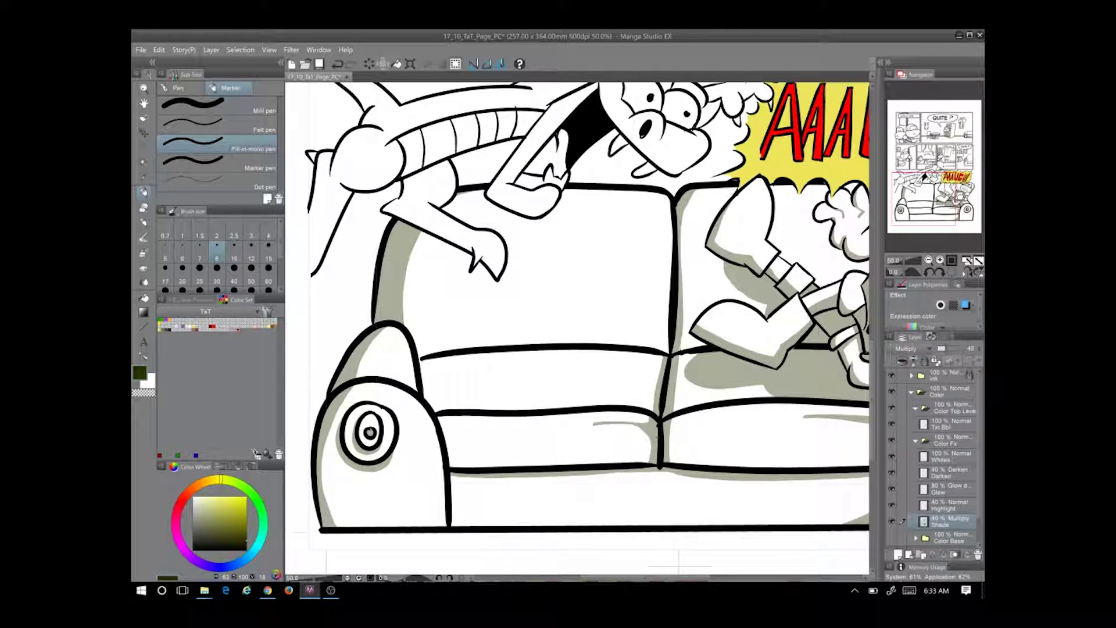
# Shade the left back cushion along the centre seam and shorten the crease shadow on the seat cushion below
pyautogui.moveTo(670, 220); pyautogui.dragTo(667, 354)
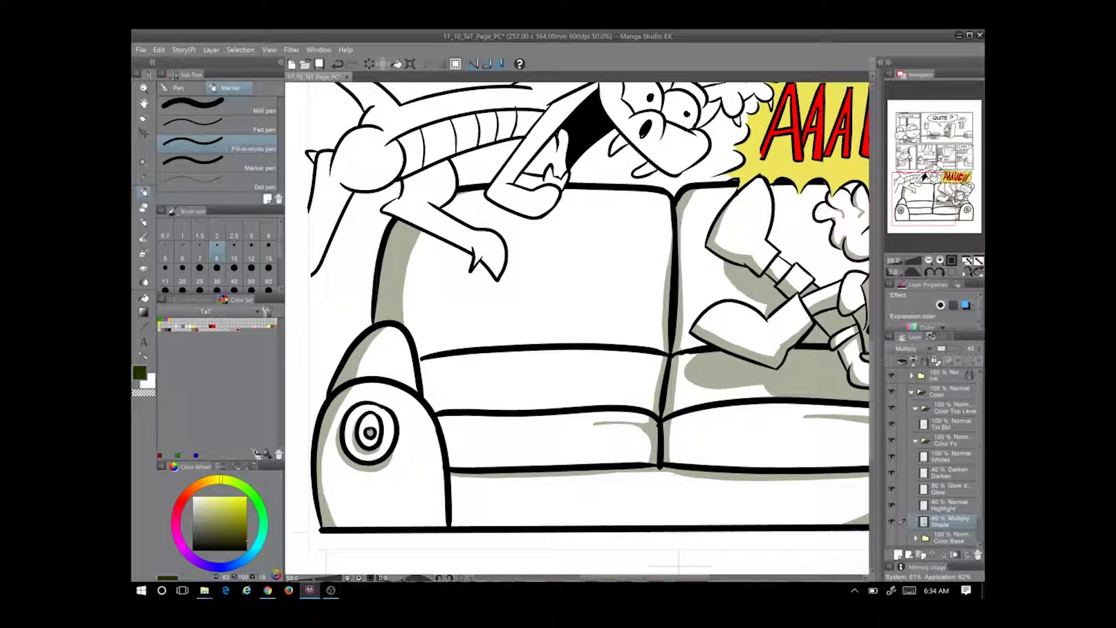
pyautogui.press('e')
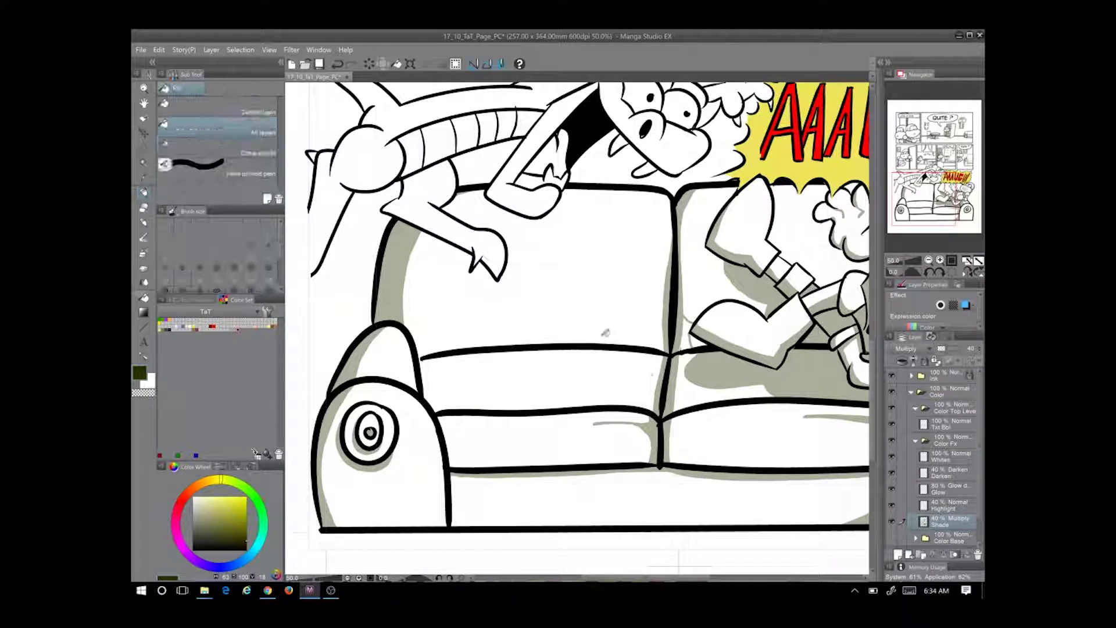
pyautogui.press('p')
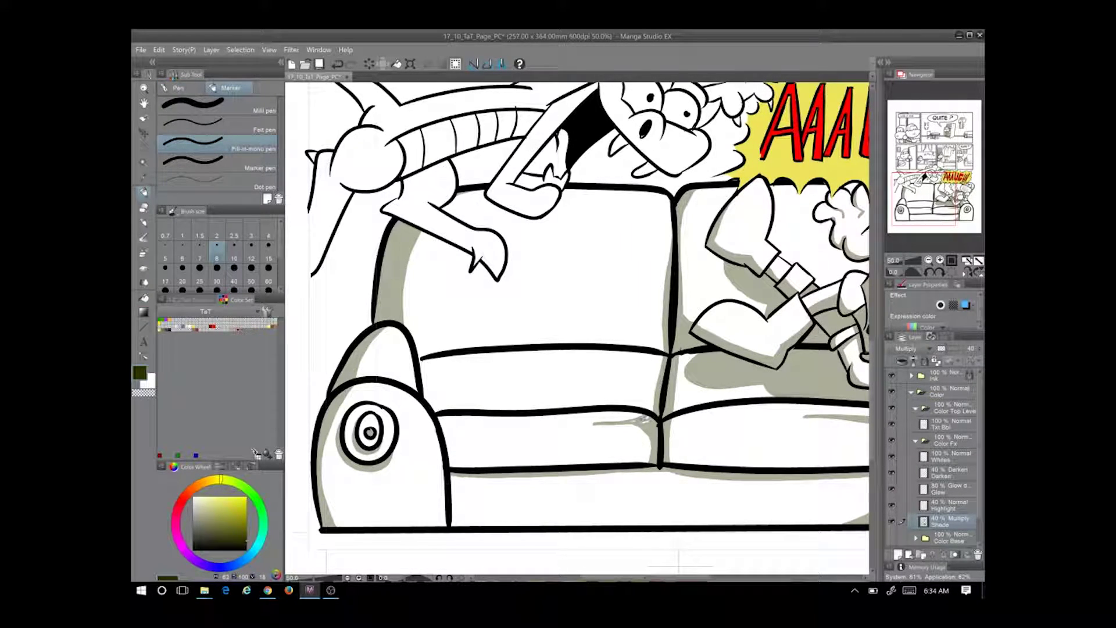
pyautogui.moveTo(652, 462)
pyautogui.mouseDown()
pyautogui.moveTo(596, 422)
pyautogui.moveTo(644, 419)
pyautogui.mouseUp()
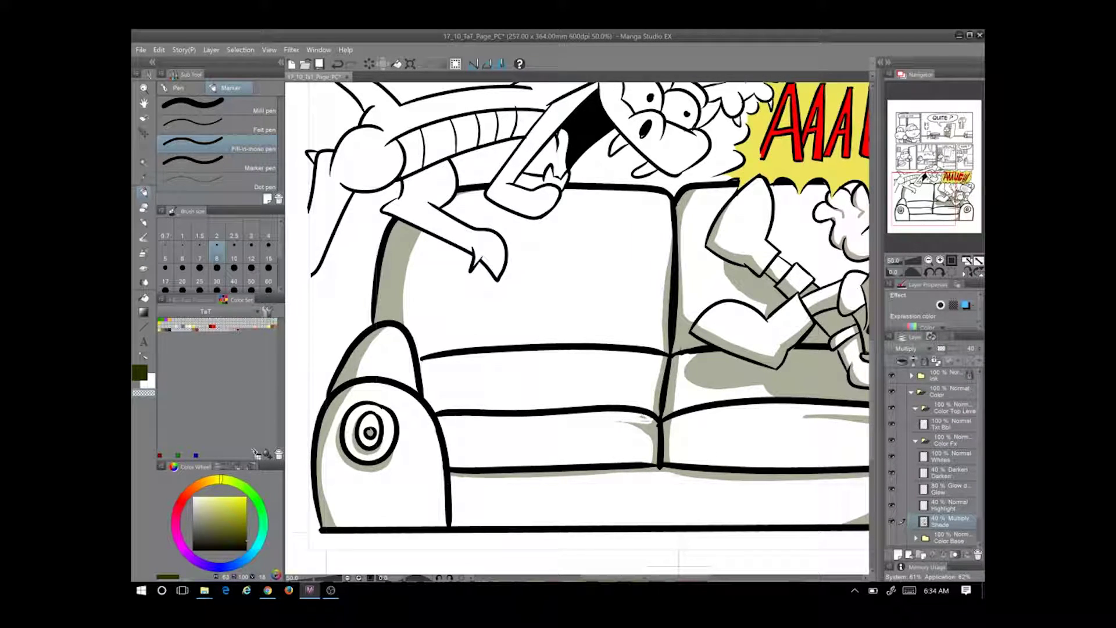
# Shade the inner ends of the left seat cushions where they meet the left armrest
pyautogui.moveTo(423, 359); pyautogui.dragTo(451, 470)
pyautogui.press('g')
pyautogui.press('p')
pyautogui.press('e')
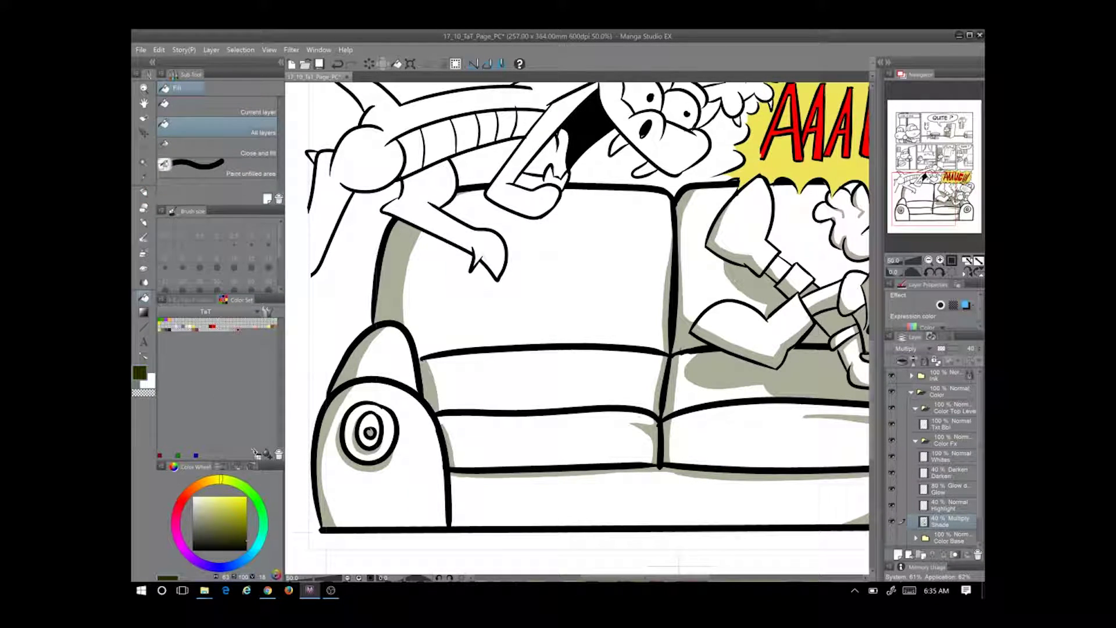
pyautogui.press('p')
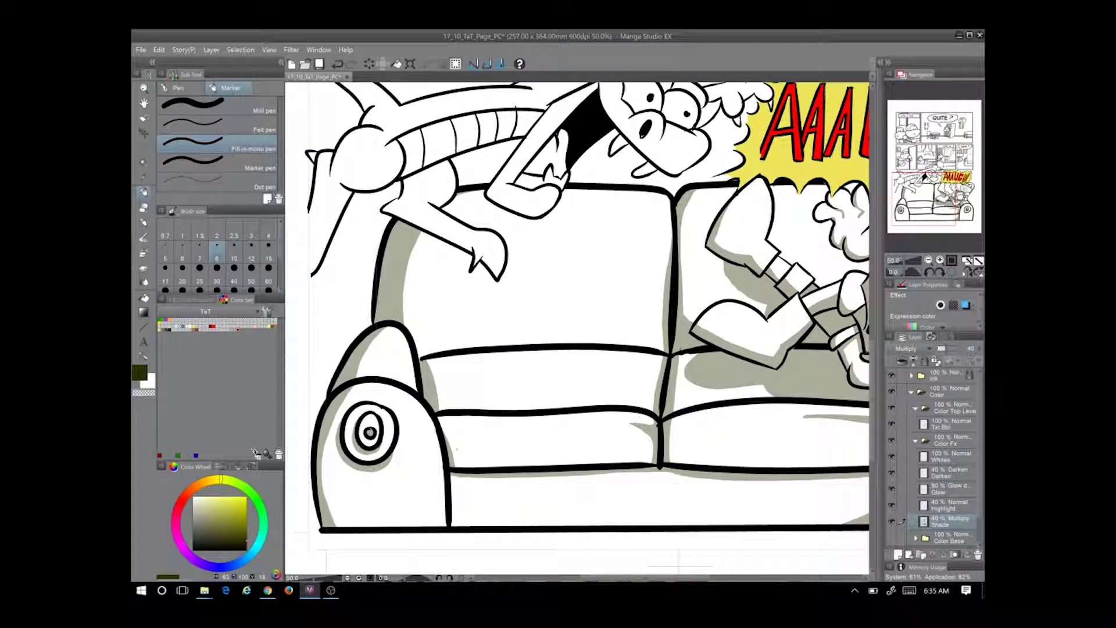
# Shade the leaping monster's back fin, the underside of its body and its belly plates near the neck
pyautogui.scroll(-1, 457, 449)
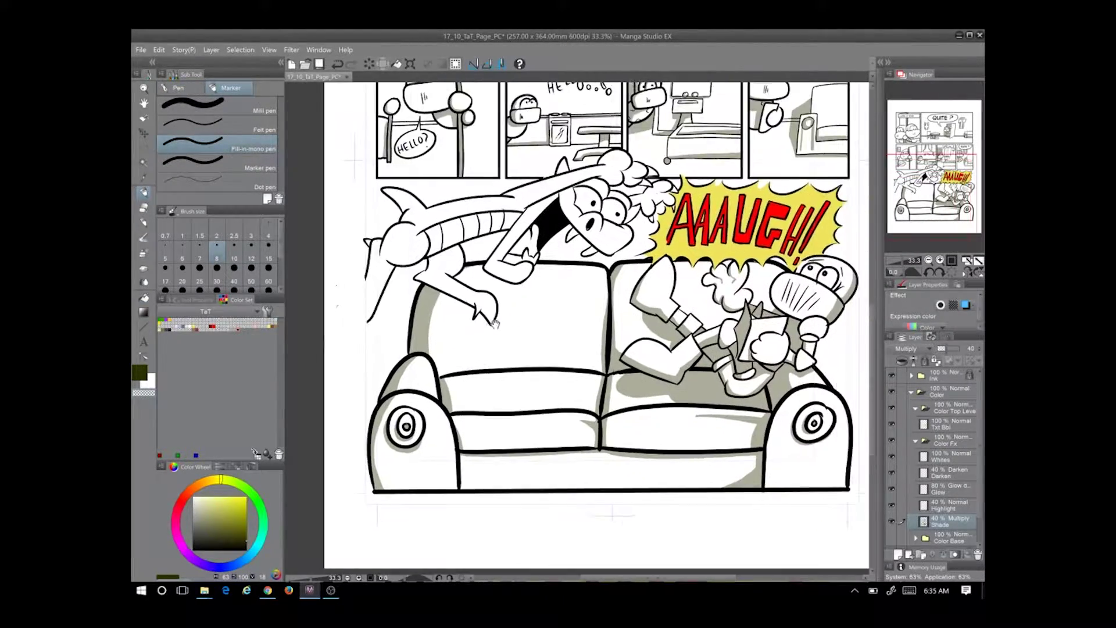
pyautogui.scroll(1, 495, 324)
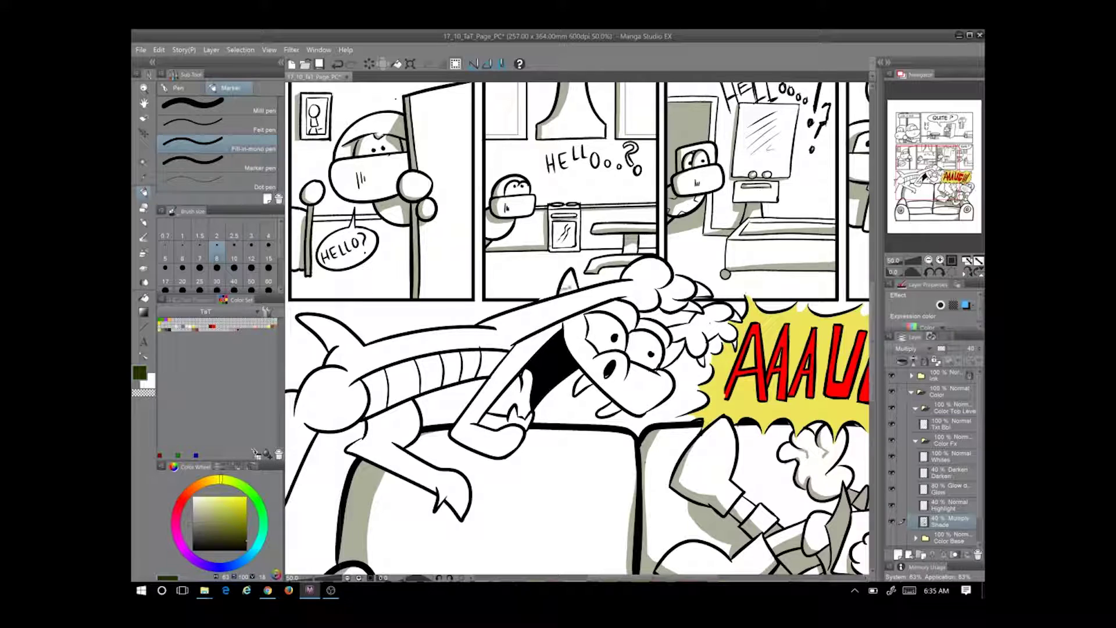
pyautogui.moveTo(514, 339)
pyautogui.mouseDown()
pyautogui.moveTo(376, 369)
pyautogui.moveTo(301, 320)
pyautogui.mouseUp()
pyautogui.moveTo(514, 342)
pyautogui.mouseDown()
pyautogui.moveTo(406, 360)
pyautogui.moveTo(487, 374)
pyautogui.mouseUp()
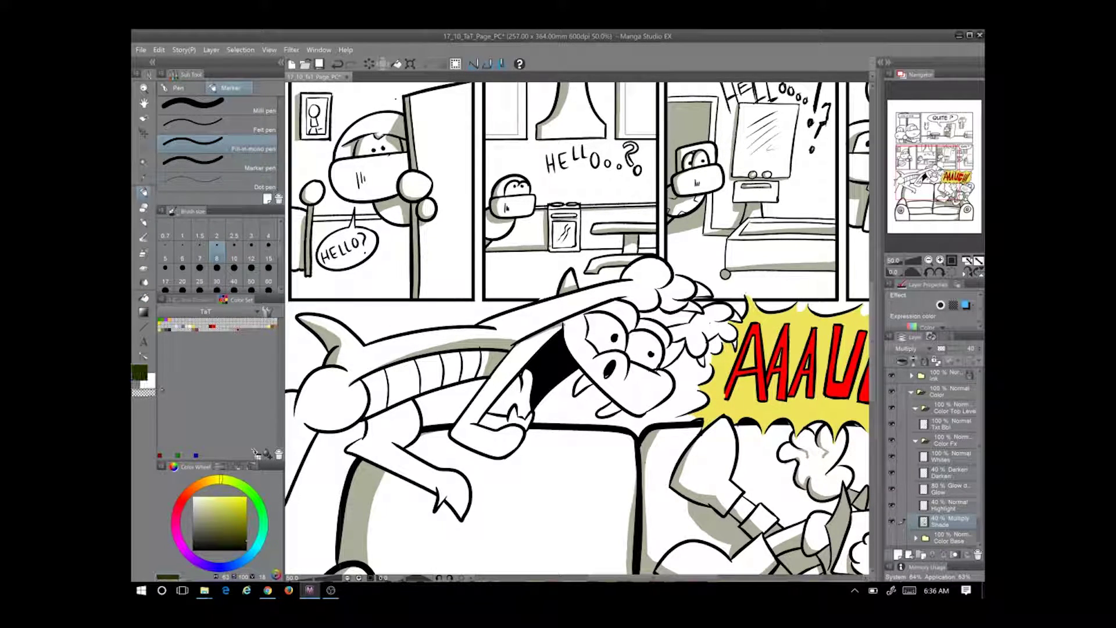
# Shade the monster's horn, the inside of its lower jaw and the undersides of its arms
pyautogui.moveTo(618, 302); pyautogui.dragTo(582, 314)
pyautogui.moveTo(529, 382)
pyautogui.mouseDown()
pyautogui.moveTo(545, 410)
pyautogui.moveTo(498, 408)
pyautogui.moveTo(524, 423)
pyautogui.mouseUp()
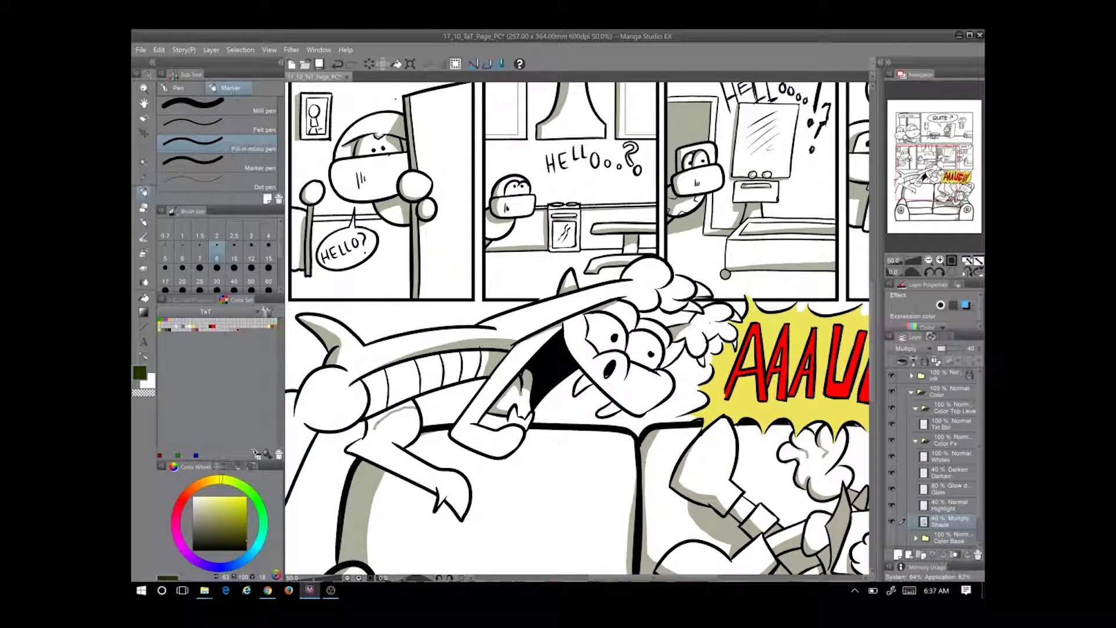
pyautogui.moveTo(406, 407)
pyautogui.mouseDown()
pyautogui.moveTo(375, 437)
pyautogui.moveTo(523, 410)
pyautogui.mouseUp()
pyautogui.press('g')
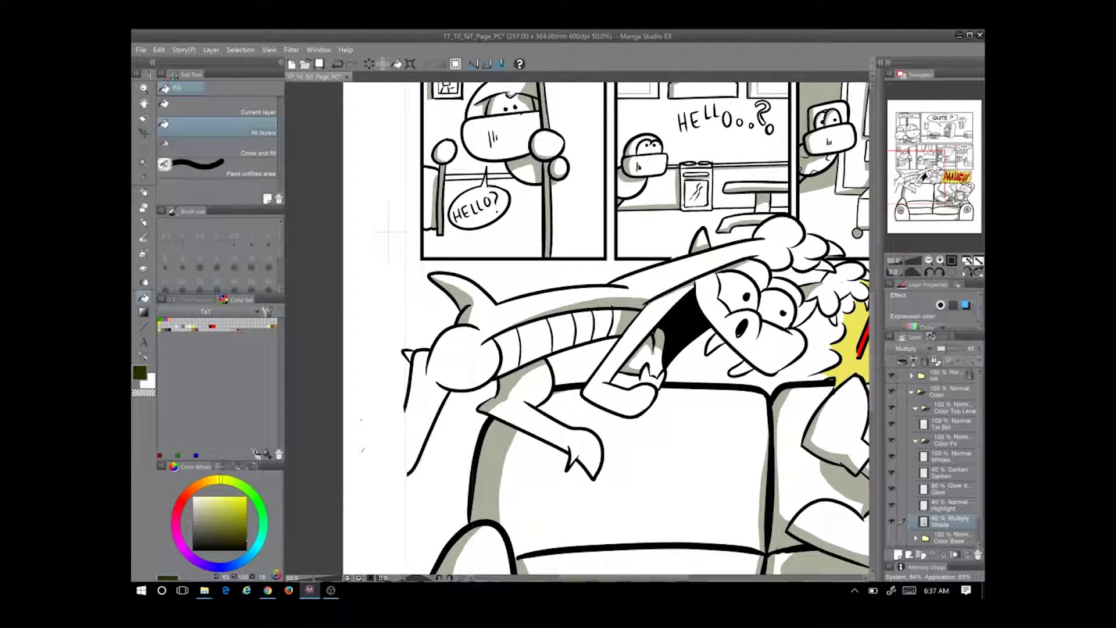
pyautogui.press('p')
pyautogui.press('e')
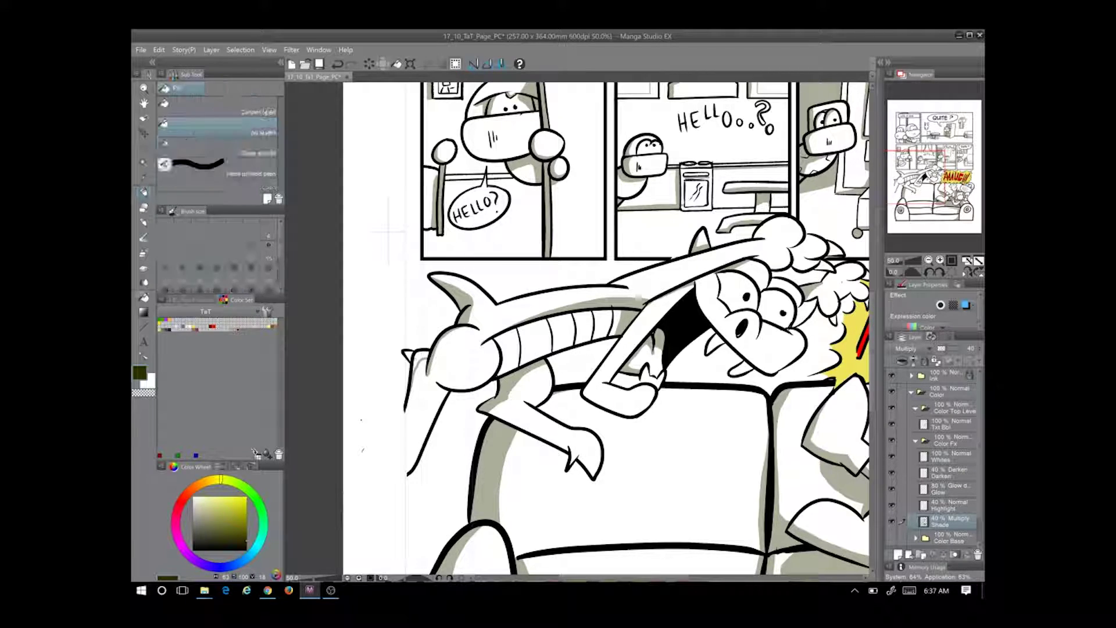
# Refine the shading around the lizard's mouth on the Shade layer with the Fill-in mono pen and Fill tool, undoing stray marks
pyautogui.press('p')
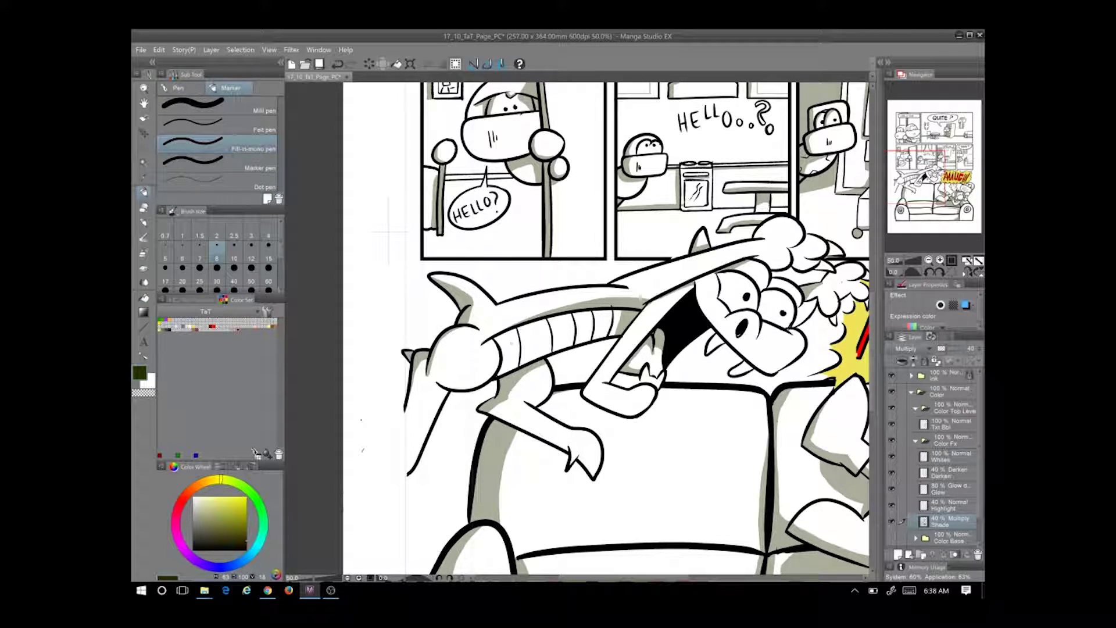
pyautogui.press('e')
pyautogui.press('g')
pyautogui.press('p')
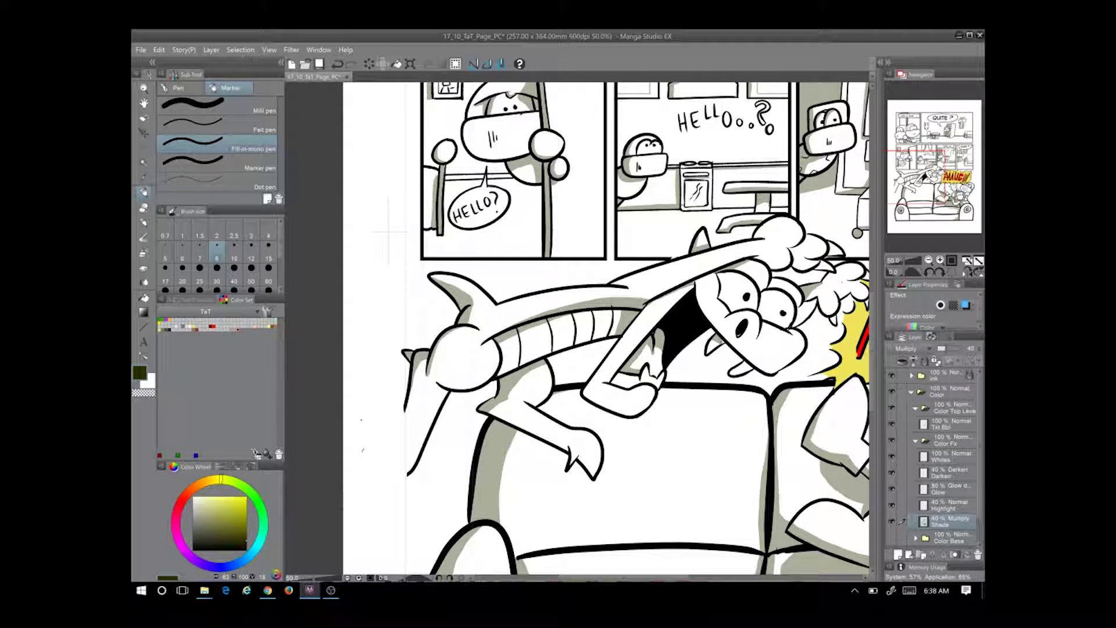
pyautogui.hotkey('ctrl', 'z')
pyautogui.hotkey('ctrl', 'z')
pyautogui.moveTo(388, 232); pyautogui.dragTo(313, 245)
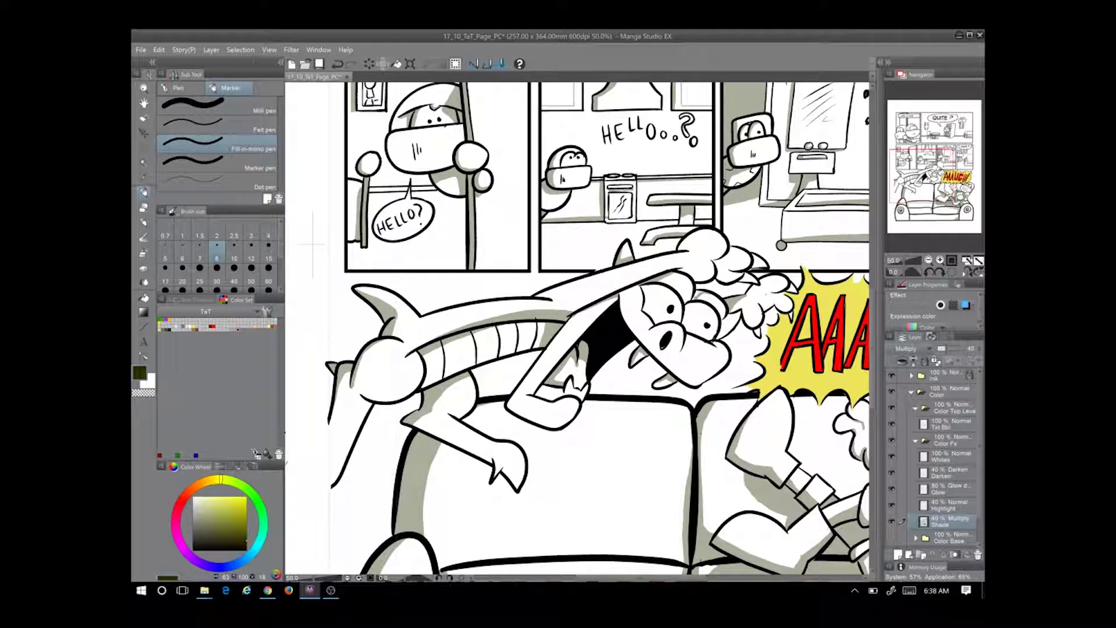
# Shade the lizard's brow and eye area on the Shade layer with the Fill tool and Fill-in mono pen
pyautogui.press('g')
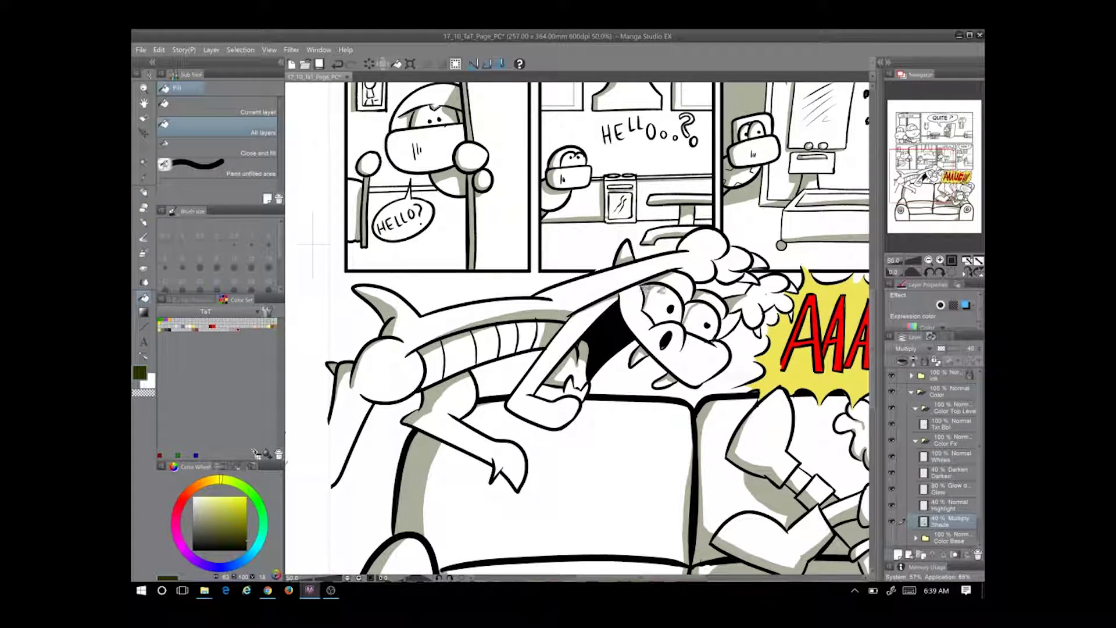
pyautogui.moveTo(727, 320); pyautogui.dragTo(660, 297)
pyautogui.press('p')
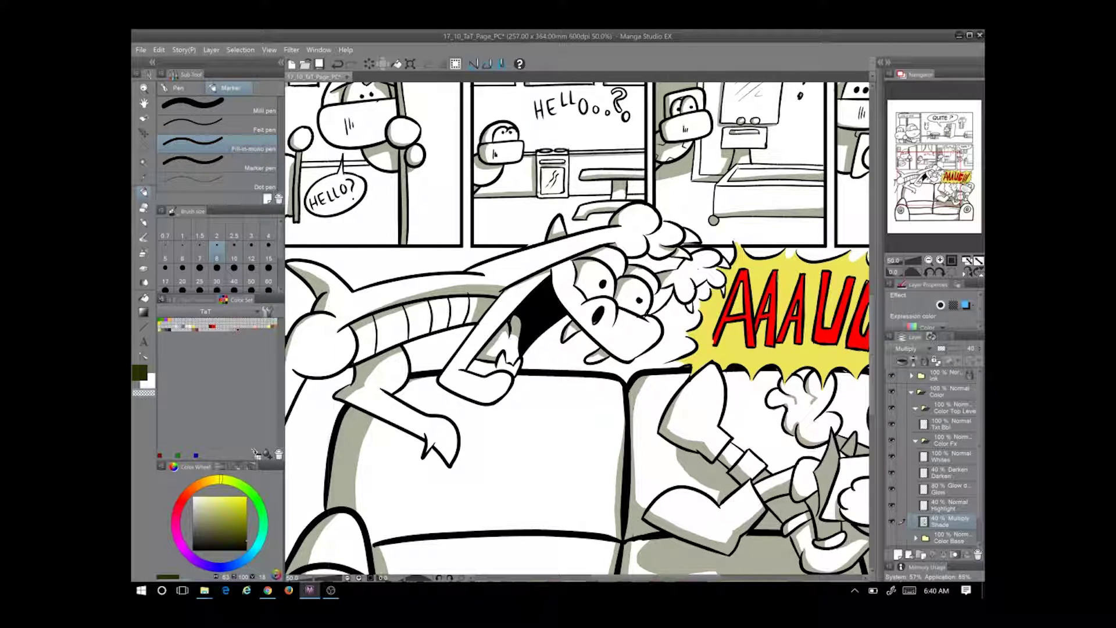
# Shade along the edges of the lizard's lower jaw, undoing the strokes that miss
pyautogui.hotkey('ctrl', 'z')
pyautogui.moveTo(505, 294); pyautogui.dragTo(447, 374)
pyautogui.moveTo(501, 400); pyautogui.dragTo(440, 382)
pyautogui.hotkey('ctrl', 'z')
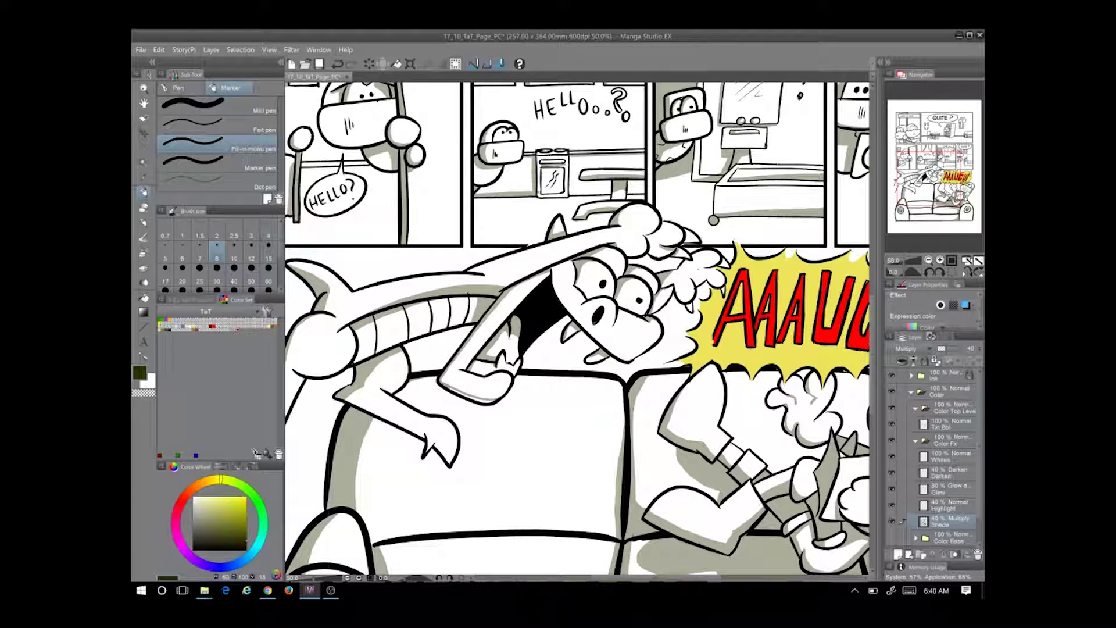
pyautogui.hotkey('ctrl', 'z')
# Save the page and show the Color Base group with the whole page in view
pyautogui.scroll(-2, 579, 330)
pyautogui.scroll(-1, 518, 331)
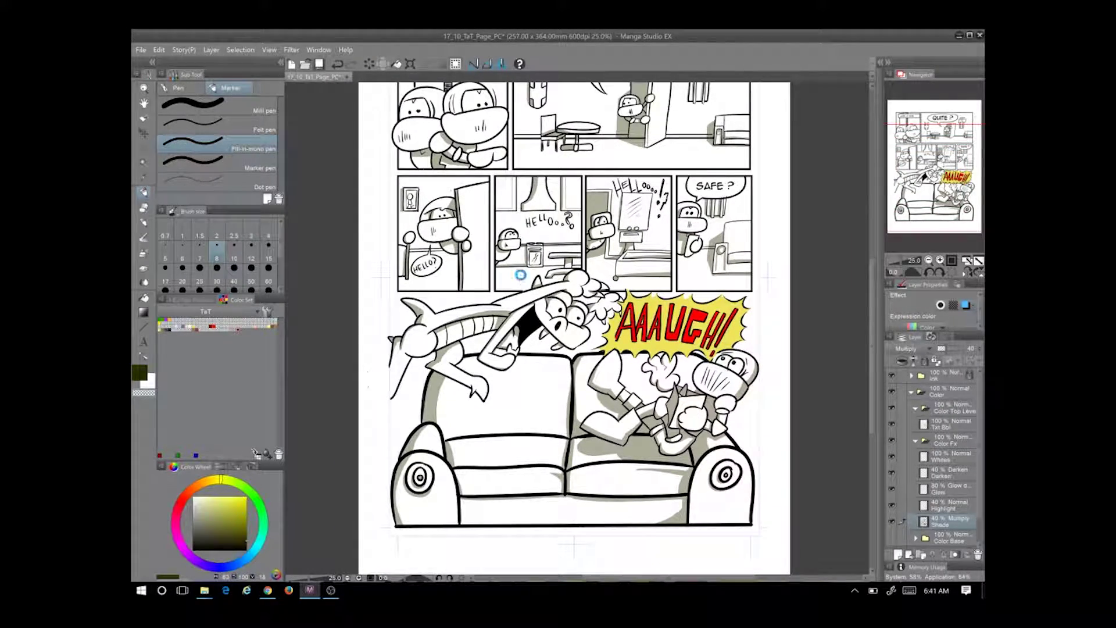
pyautogui.hotkey('ctrl', 's')
pyautogui.click(929, 554)
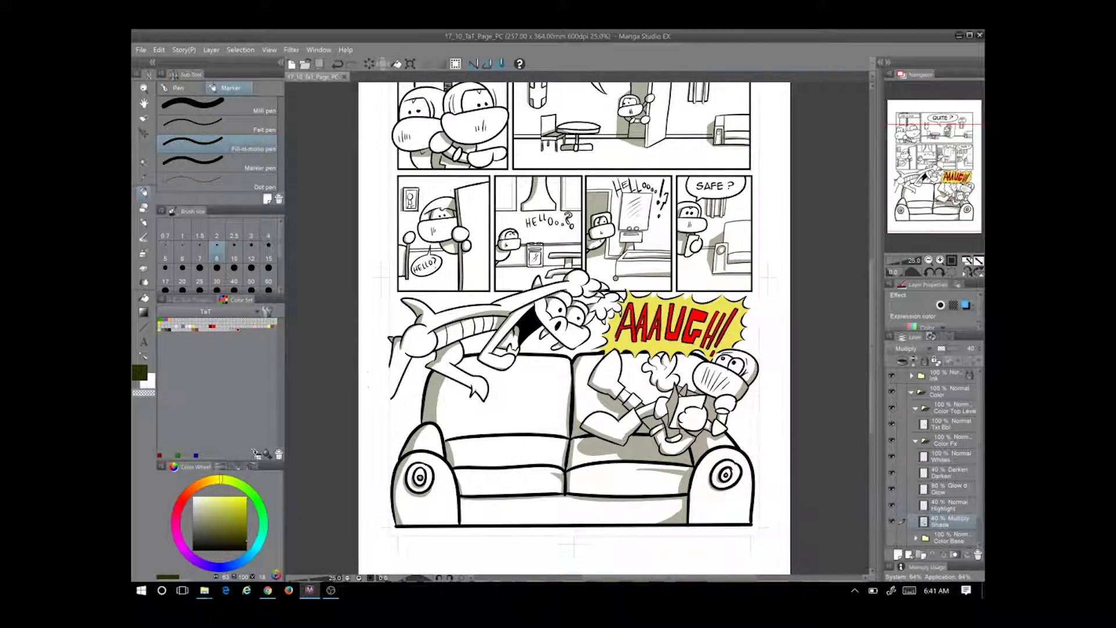
pyautogui.hotkey('ctrl', '0')
pyautogui.click(892, 538)
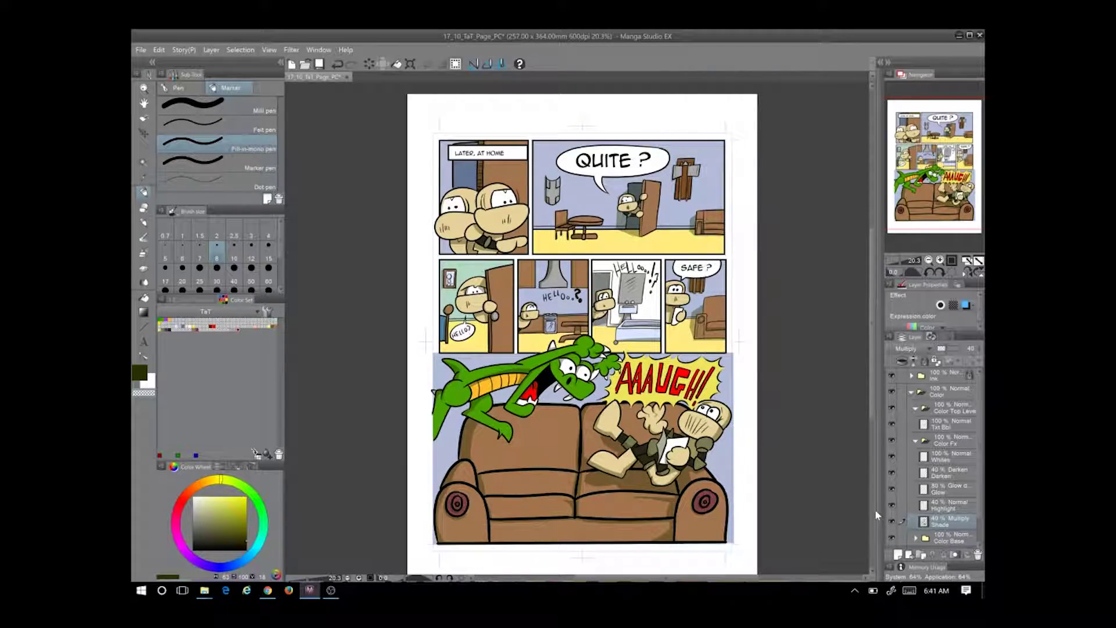
# Add shading to the masked figure on the "LATER, AT HOME" panel's near side, along the edge of its head
pyautogui.hotkey('ctrl', '-')
pyautogui.scroll(5, 535, 282)
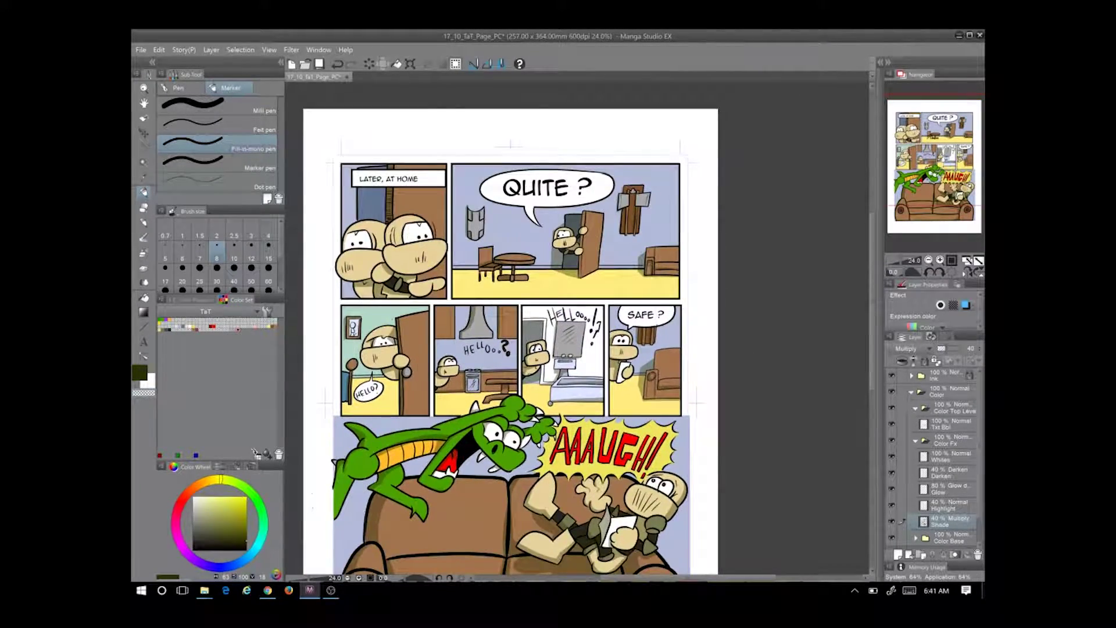
pyautogui.scroll(1, 535, 282)
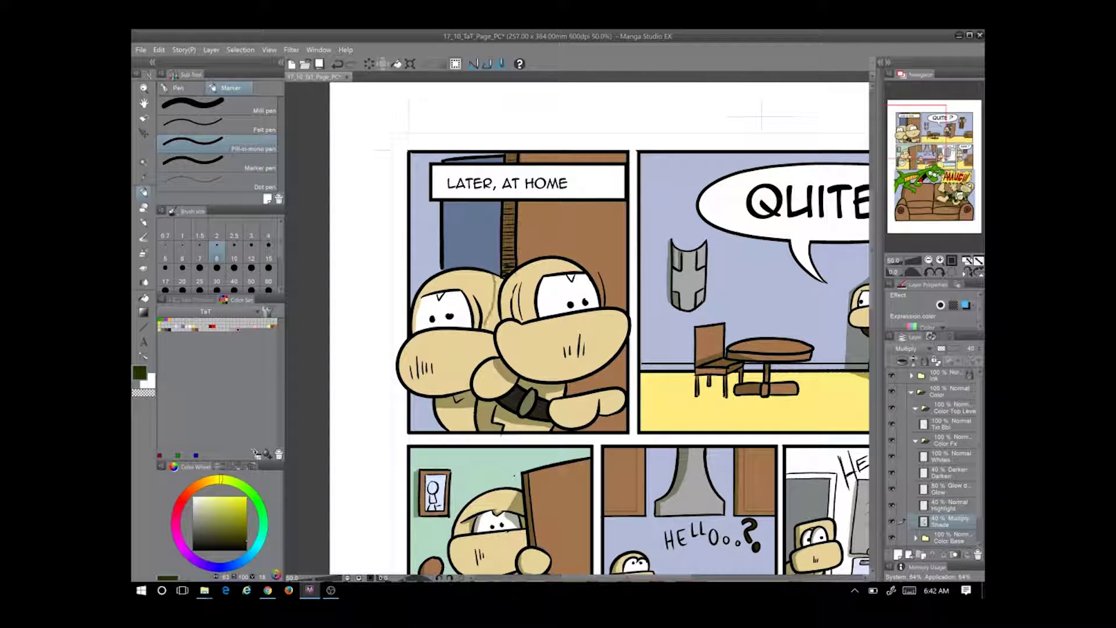
pyautogui.press('g')
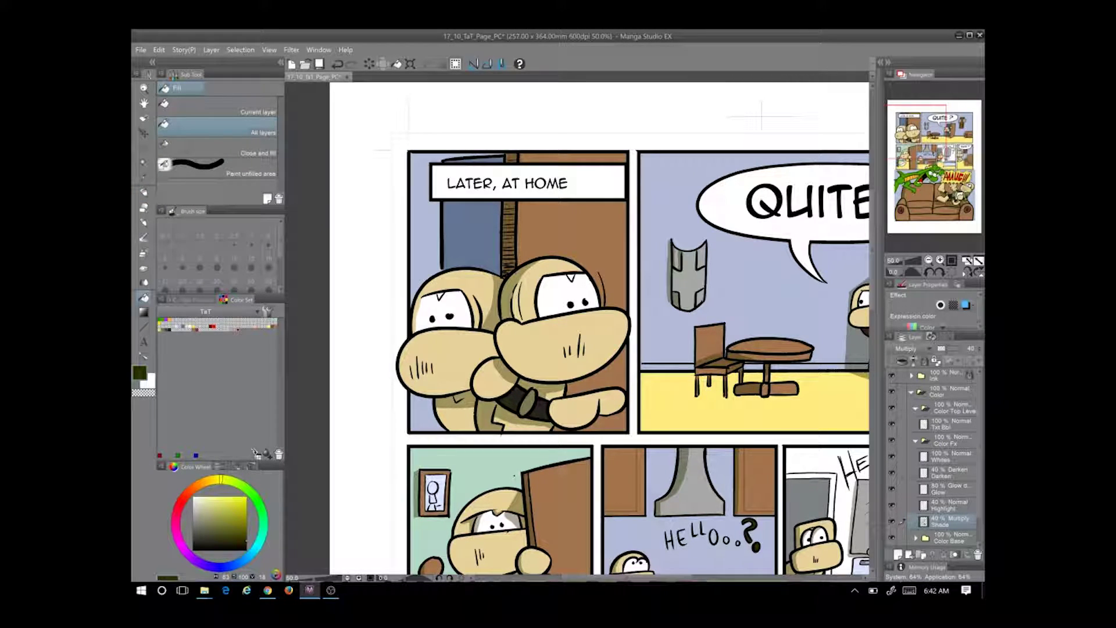
pyautogui.press('p')
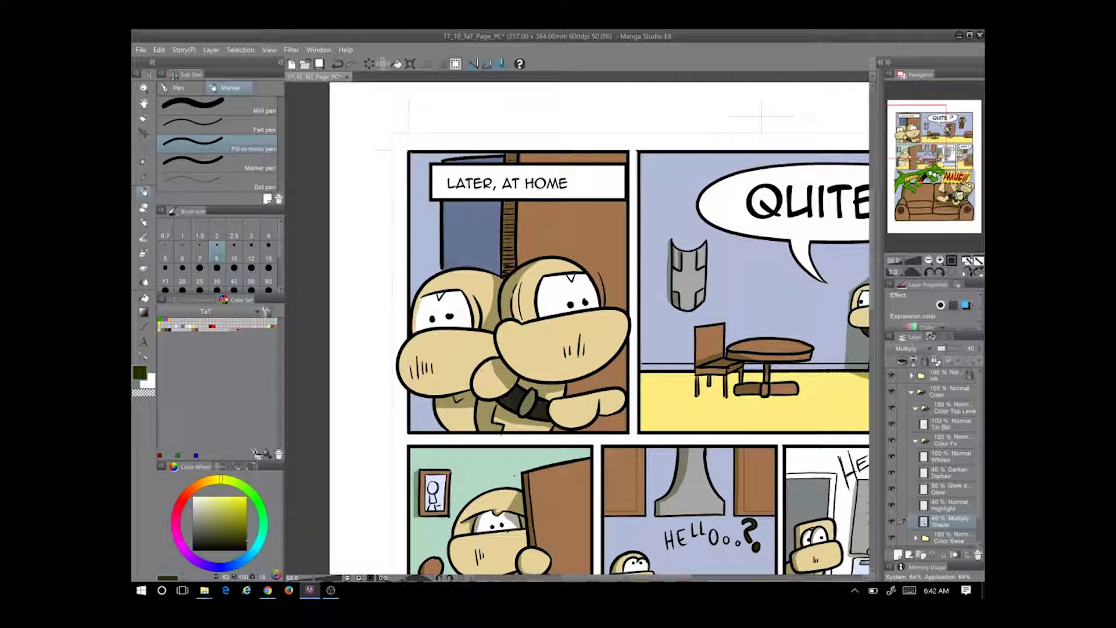
pyautogui.moveTo(419, 298); pyautogui.dragTo(414, 334)
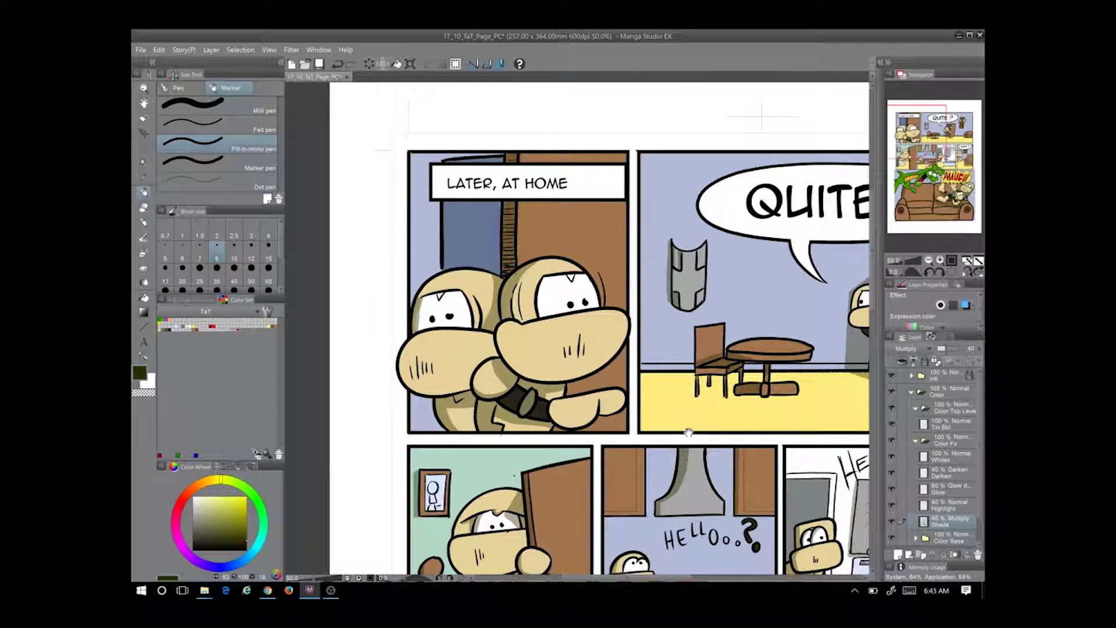
# Inspect the shading across the "QUITE?", "SAFE?" and couch panels for missed areas
pyautogui.scroll(-3, 579, 330)
pyautogui.scroll(3, 579, 329)
pyautogui.scroll(2, 578, 330)
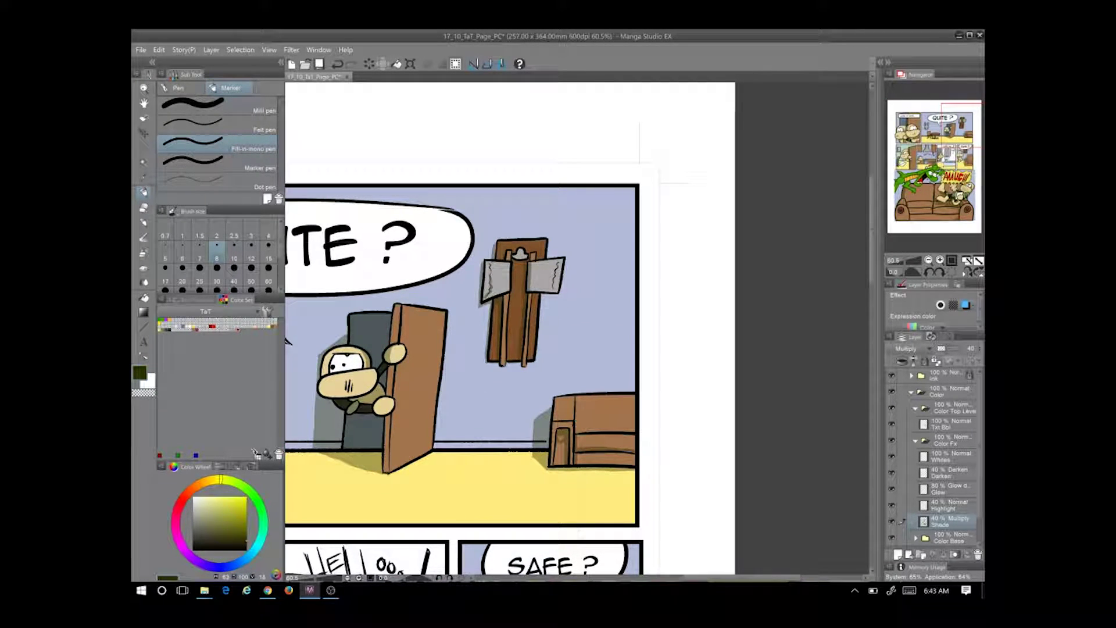
pyautogui.moveTo(567, 356); pyautogui.dragTo(633, 148)
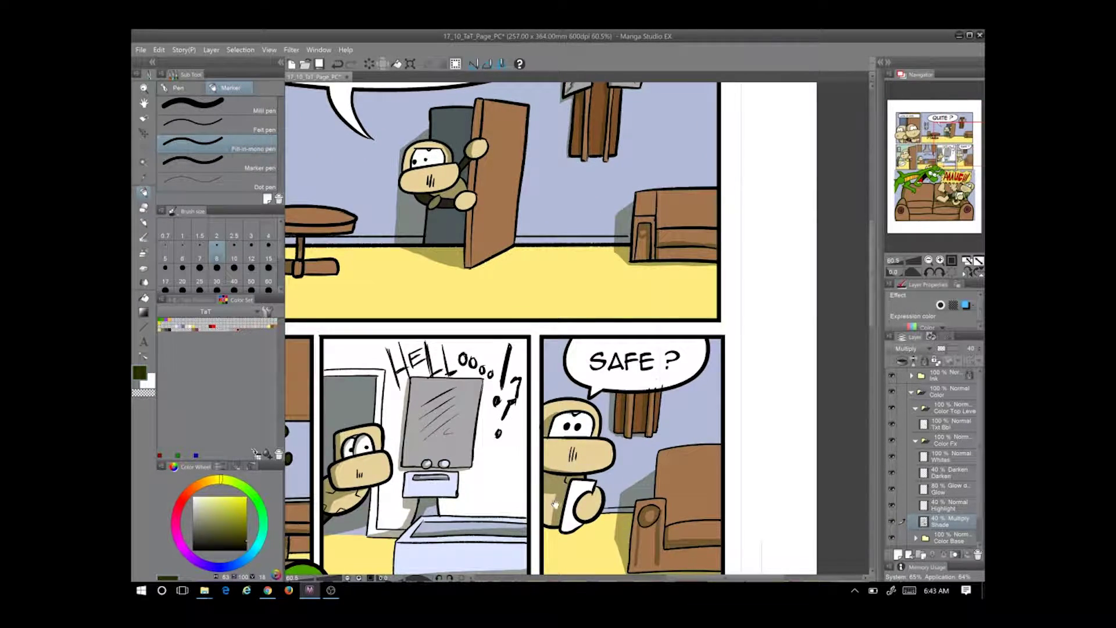
pyautogui.moveTo(547, 512); pyautogui.dragTo(621, 471)
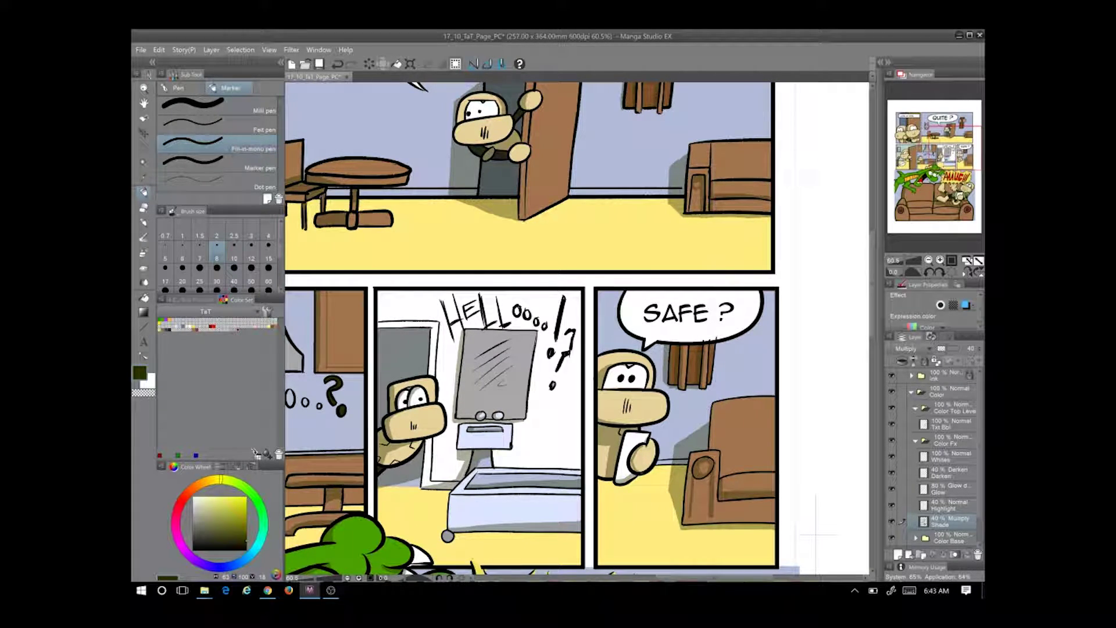
pyautogui.moveTo(579, 330); pyautogui.dragTo(488, 264)
pyautogui.press('g')
pyautogui.scroll(3, 536, 470)
pyautogui.scroll(-4, 535, 470)
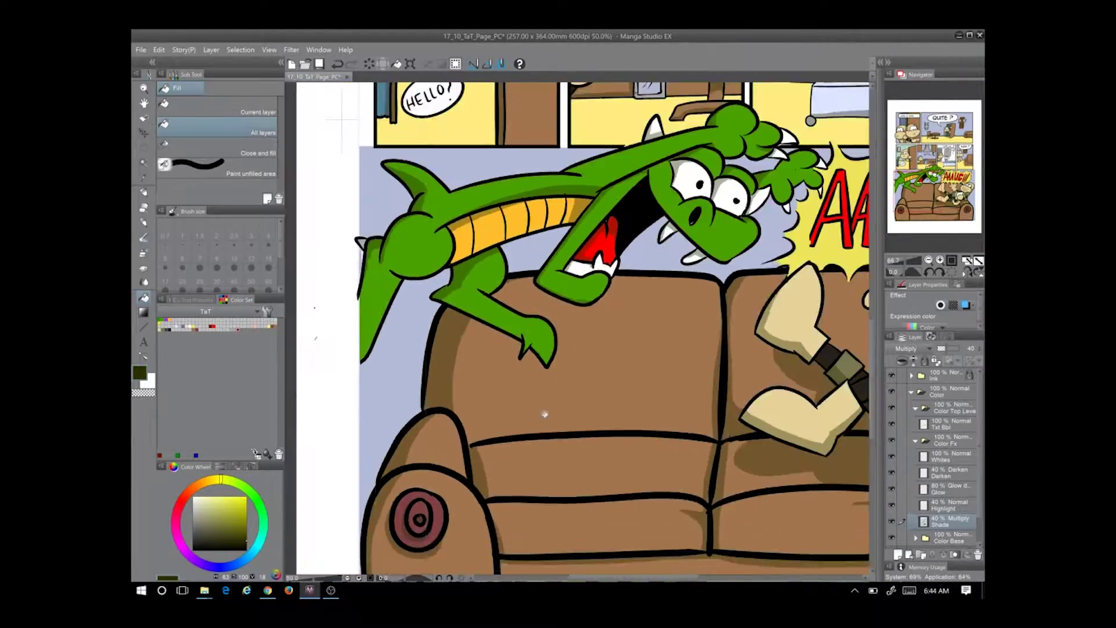
pyautogui.scroll(2, 704, 510)
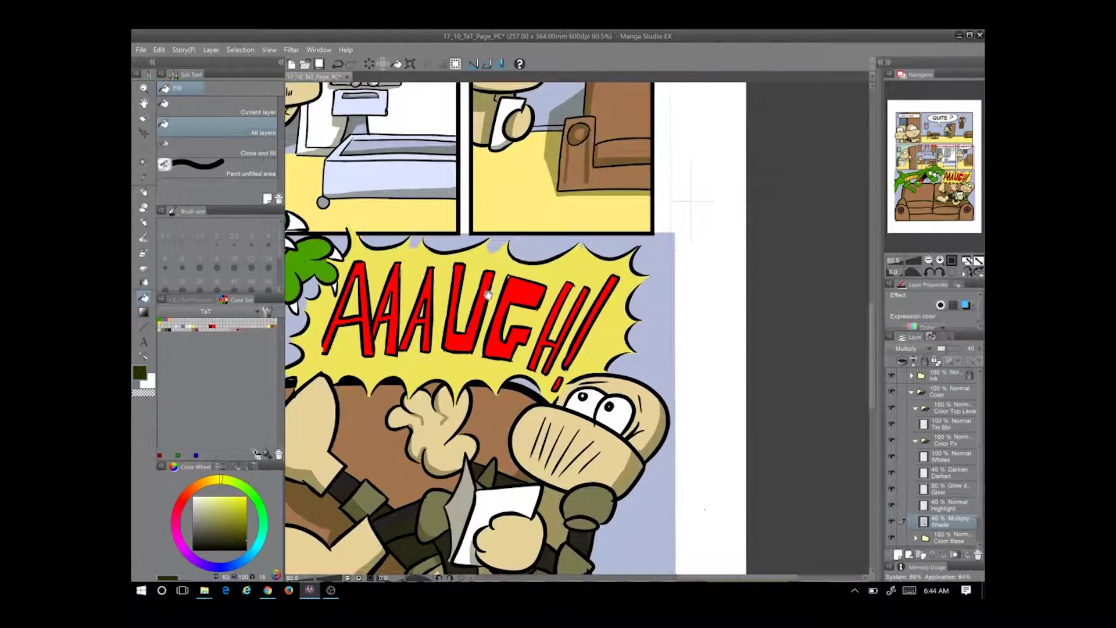
# Save the shaded comic page
pyautogui.press('p')
pyautogui.click(320, 64)
pyautogui.scroll(-3, 569, 287)
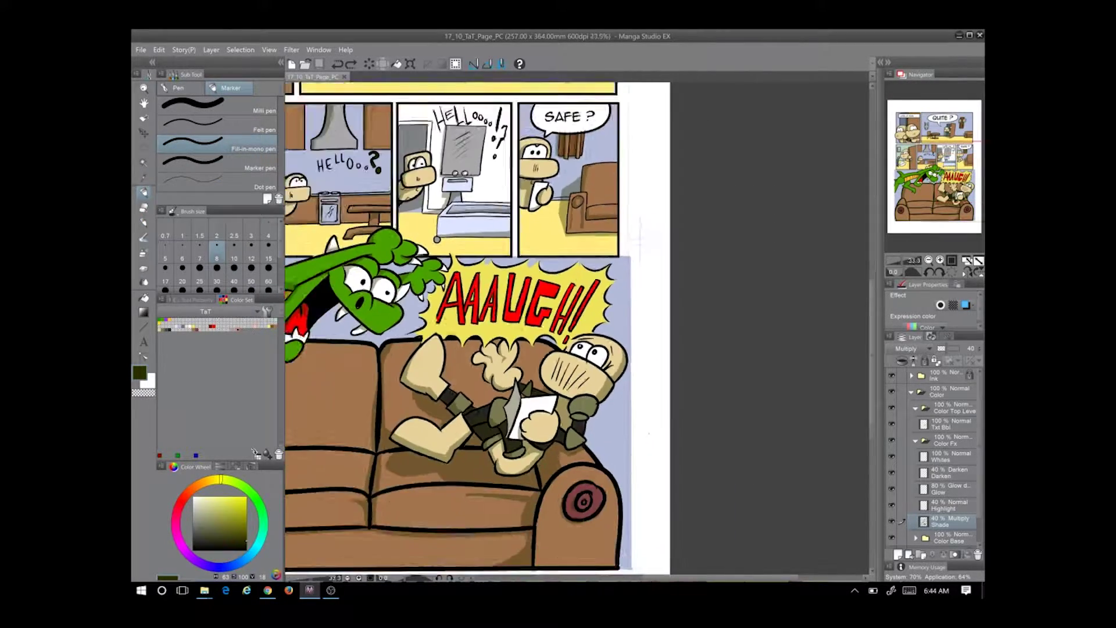
# Expand the Color Base group and select its Flats layer
pyautogui.scroll(-3, 523, 326)
pyautogui.click(917, 538)
pyautogui.scroll(-3, 948, 477)
pyautogui.click(948, 519)
# Choose a pale peach colour and fill the floor of the "HELLO?" panel with it on the Flats layer
pyautogui.click(204, 321)
pyautogui.click(205, 321)
pyautogui.click(205, 320)
pyautogui.click(168, 321)
pyautogui.click(144, 298)
pyautogui.moveTo(195, 490)
pyautogui.mouseDown()
pyautogui.moveTo(179, 500)
pyautogui.moveTo(244, 486)
pyautogui.mouseUp()
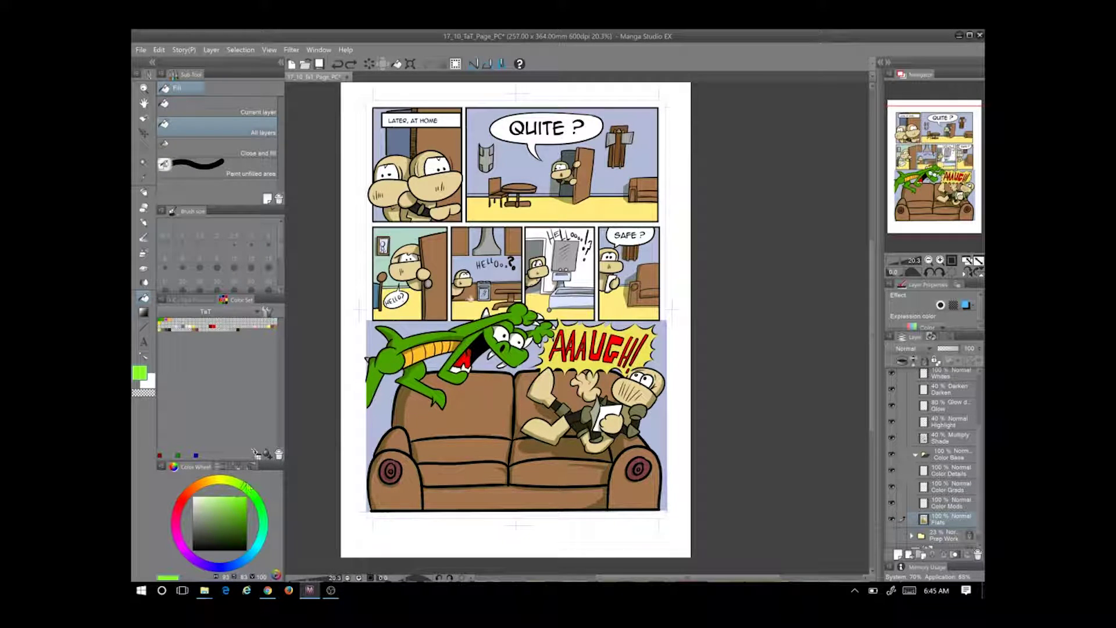
pyautogui.click(174, 327)
pyautogui.click(204, 507)
pyautogui.click(403, 303)
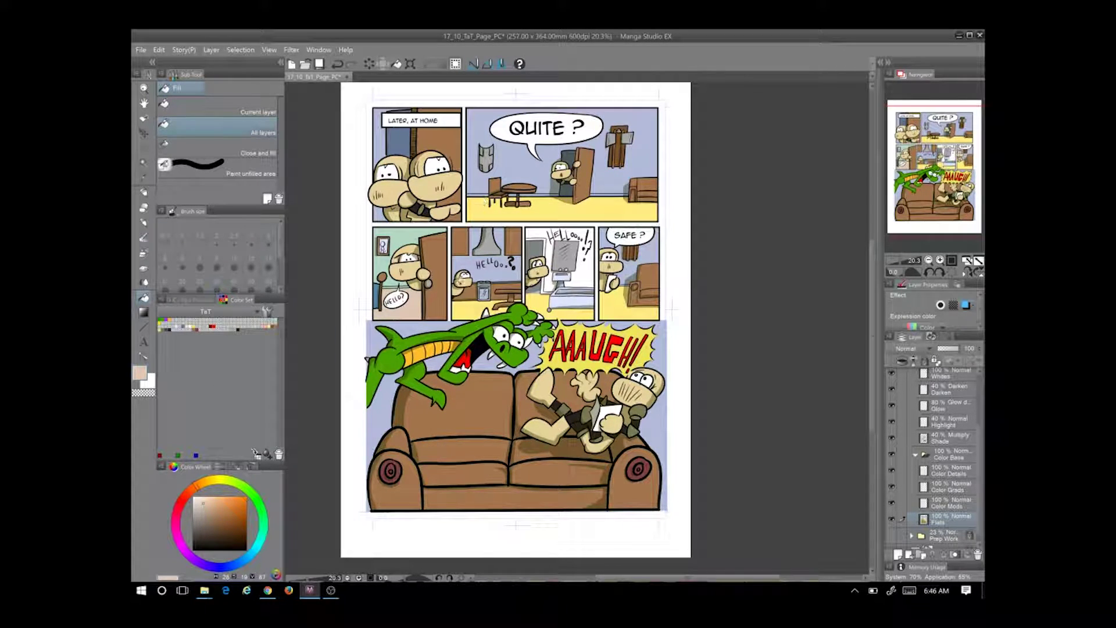
# Fill the remaining yellow floors pale peach with the Color Fx group temporarily hidden, restore and collapse the group, and save the page
pyautogui.scroll(1, 983, 437)
pyautogui.click(892, 399)
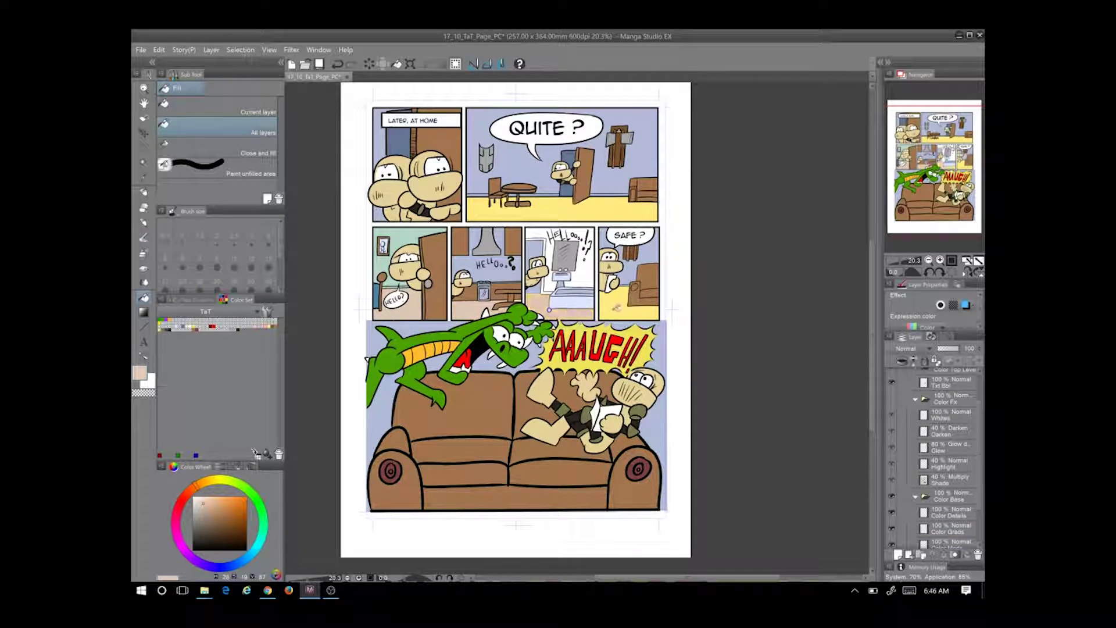
pyautogui.click(891, 399)
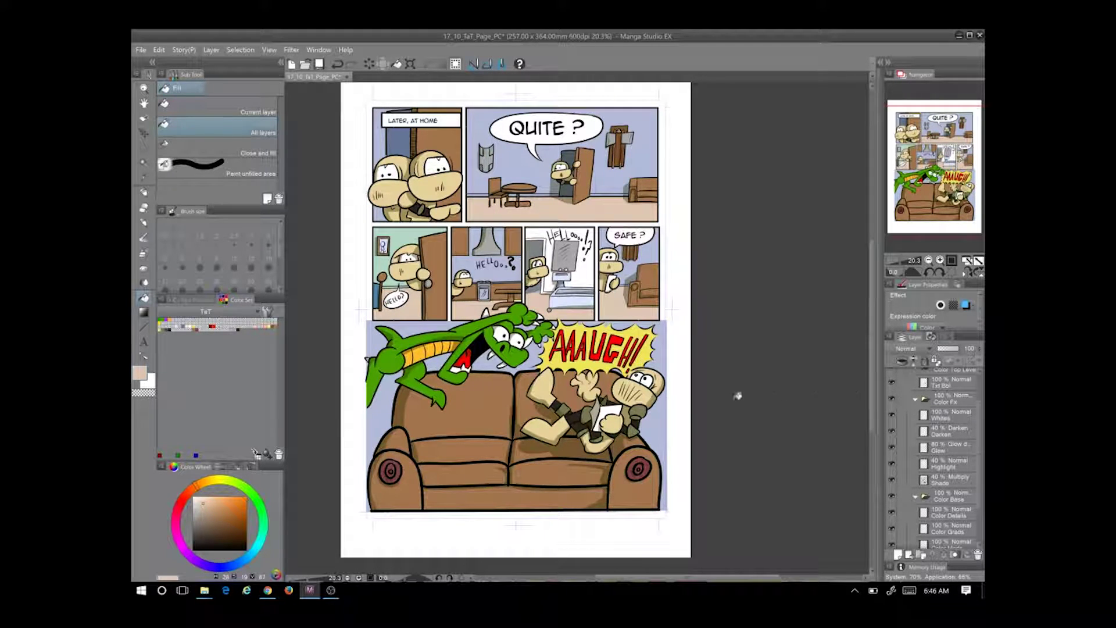
pyautogui.click(916, 401)
pyautogui.scroll(-1, 581, 280)
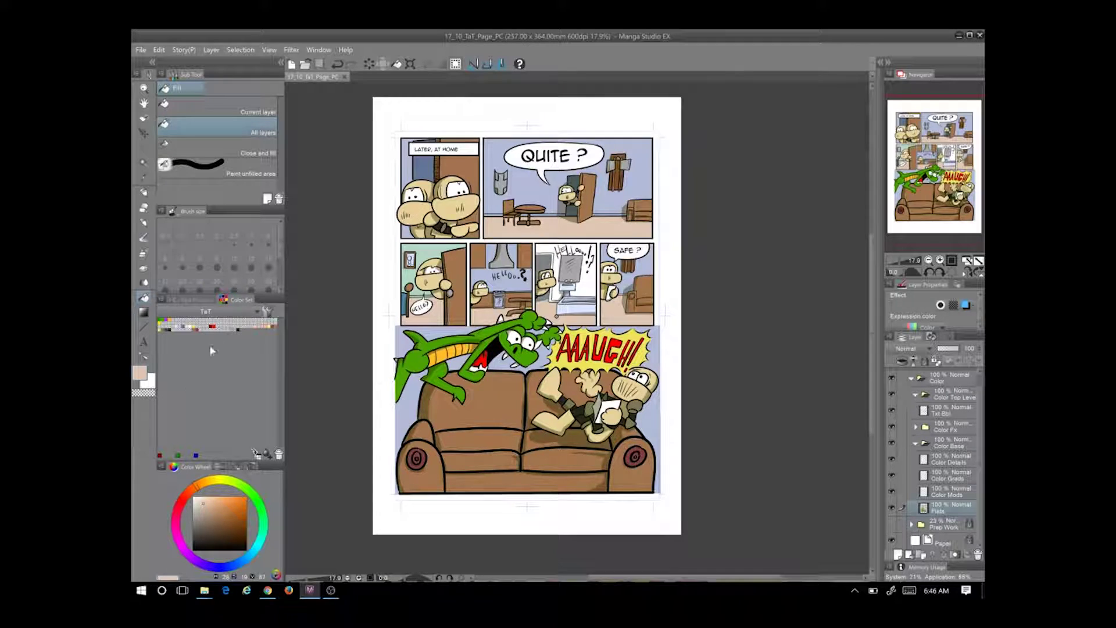
# Recolour the "AAAUGH!!" burst bright yellow on the Txt Bbl layer of the Color Top Level group
pyautogui.keyDown('alt'); pyautogui.click(586, 372); pyautogui.keyUp('alt')
pyautogui.click(586, 372)
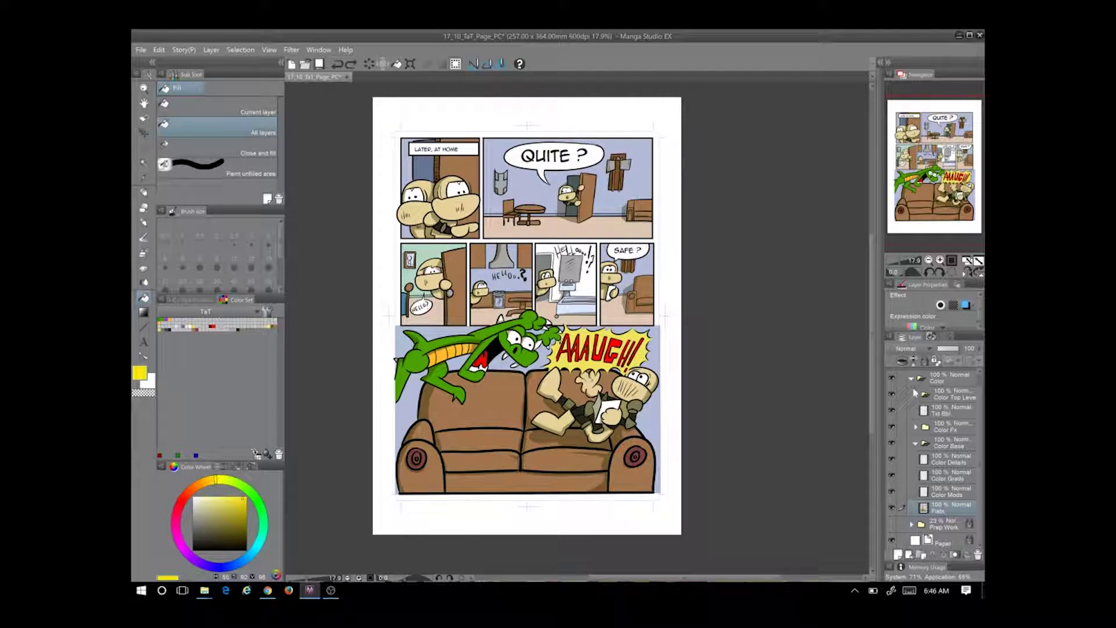
pyautogui.click(916, 445)
pyautogui.click(915, 446)
pyautogui.click(911, 380)
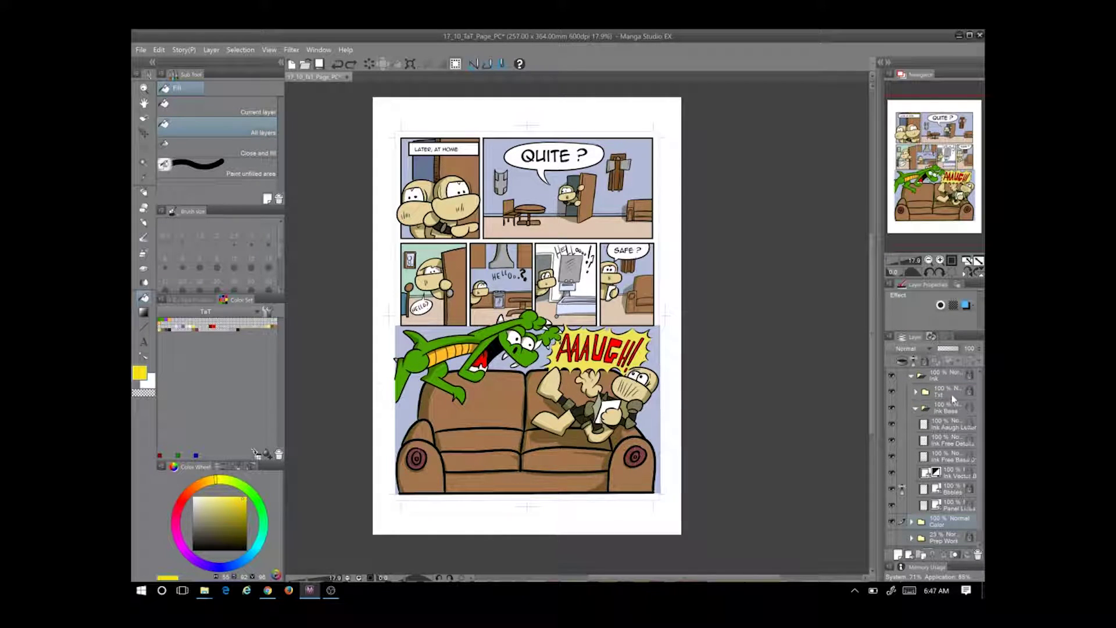
pyautogui.click(911, 375)
pyautogui.click(911, 391)
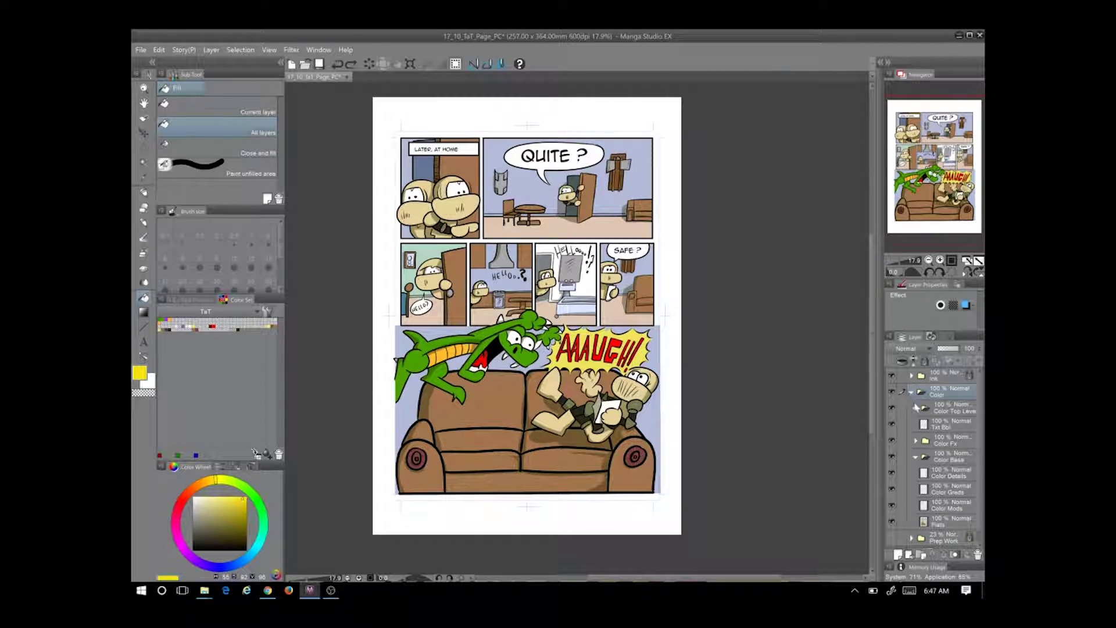
pyautogui.click(934, 428)
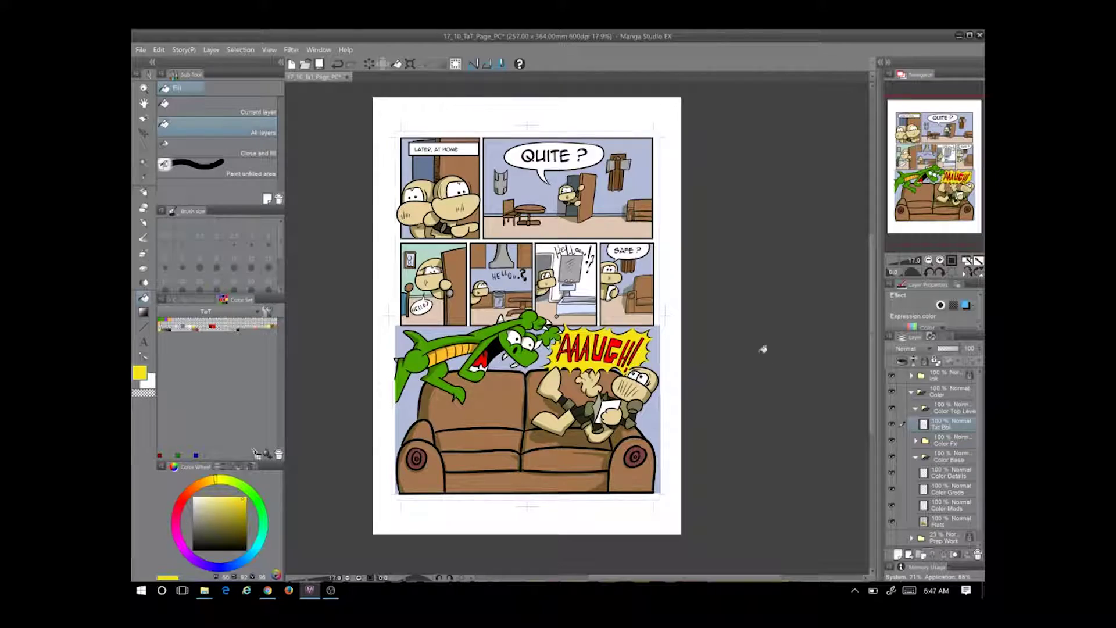
pyautogui.scroll(4, 520, 321)
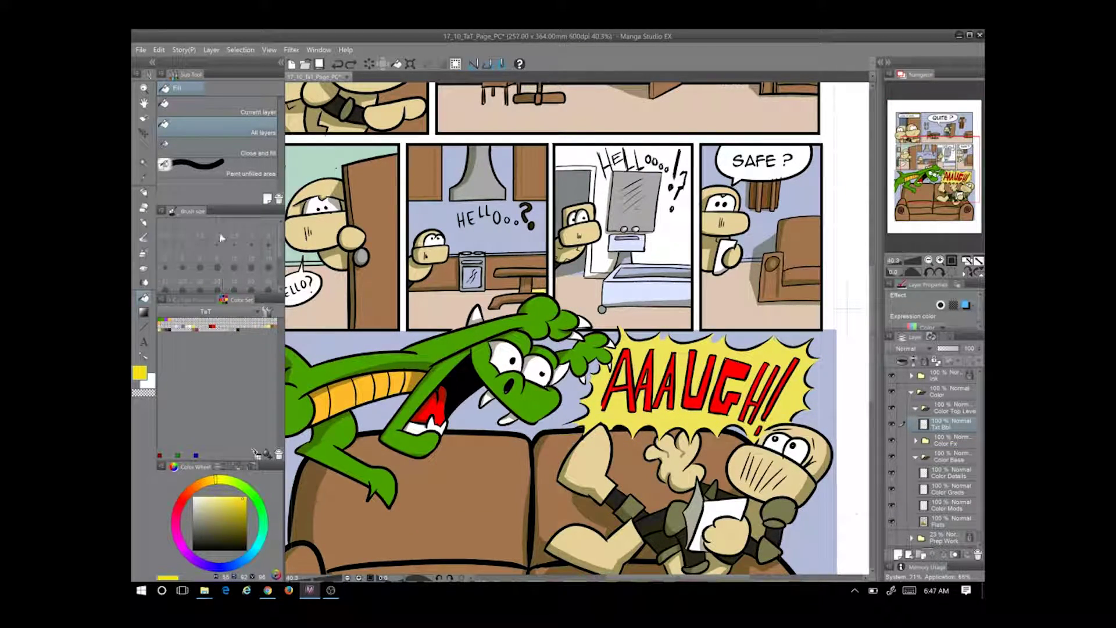
# Display the Fill tool's property settings and save the page
pyautogui.click(185, 301)
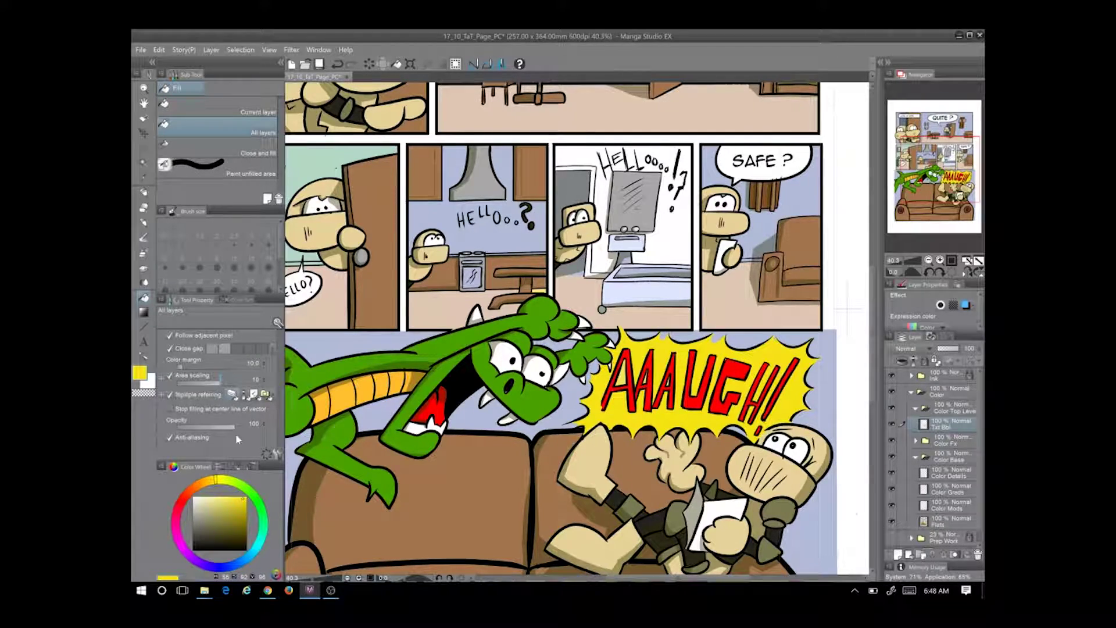
pyautogui.hotkey('ctrl', 's')
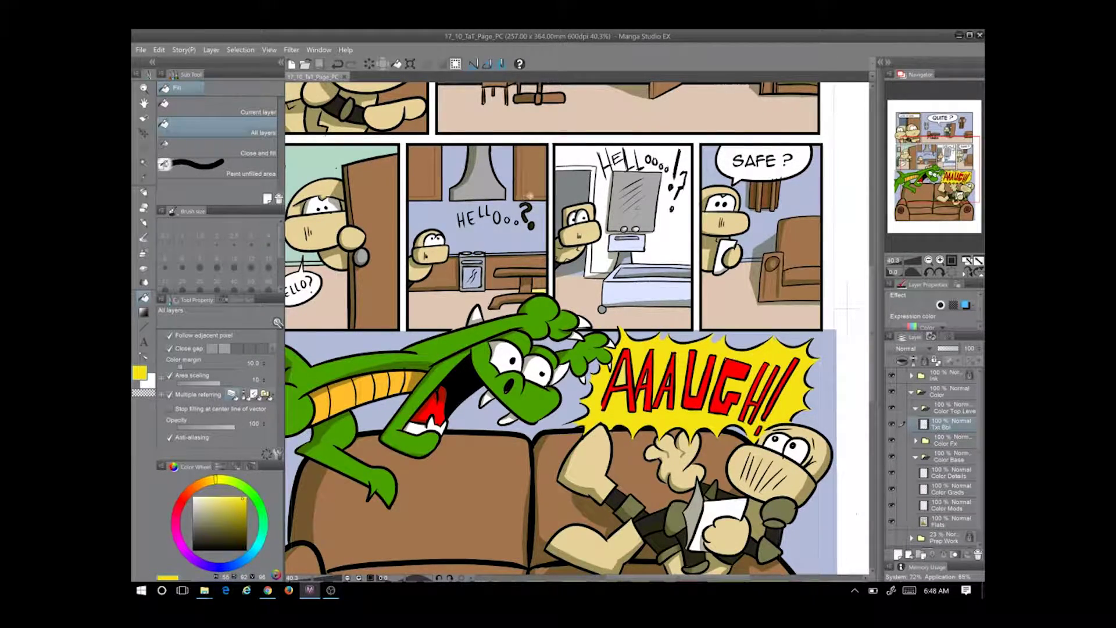
pyautogui.scroll(-2, 519, 198)
pyautogui.scroll(-1, 521, 158)
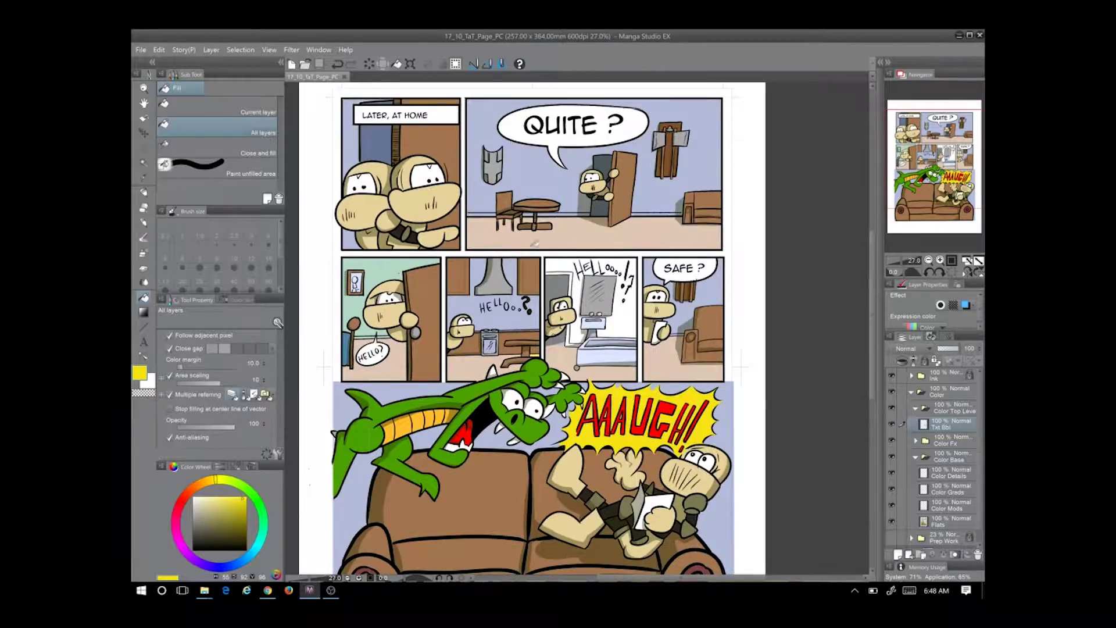
# Select the Whites layer of the Color Fx group with a white Fill-in-mono pen and lower the layer's opacity to 76%
pyautogui.click(916, 441)
pyautogui.press('super+Tab')
pyautogui.click(955, 487)
pyautogui.click(945, 457)
pyautogui.press('p')
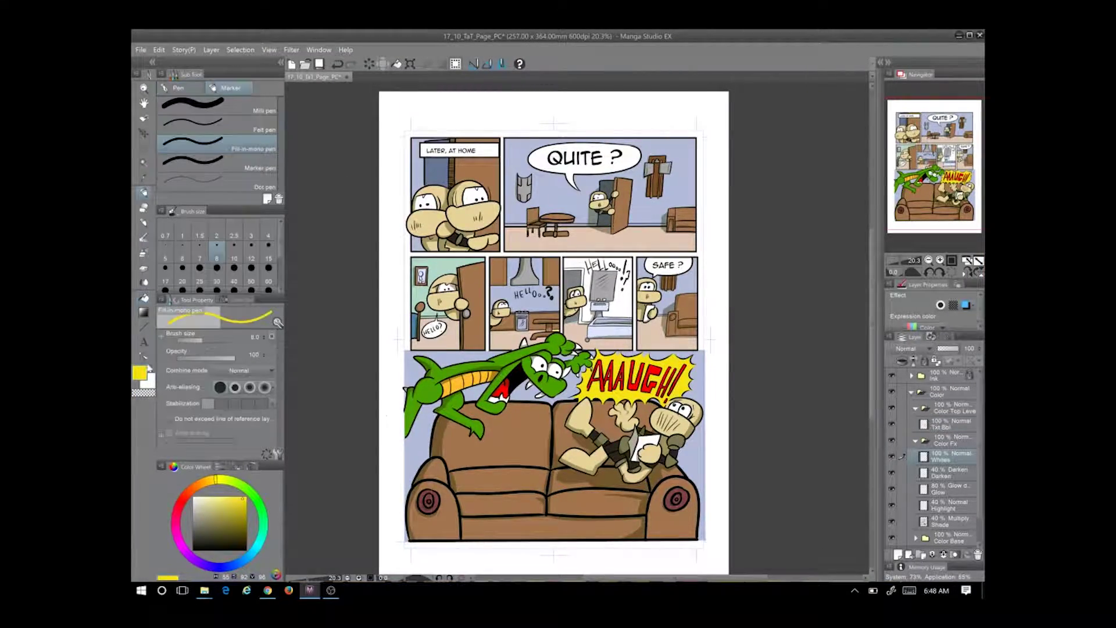
pyautogui.scroll(3, 470, 360)
pyautogui.scroll(1, 470, 361)
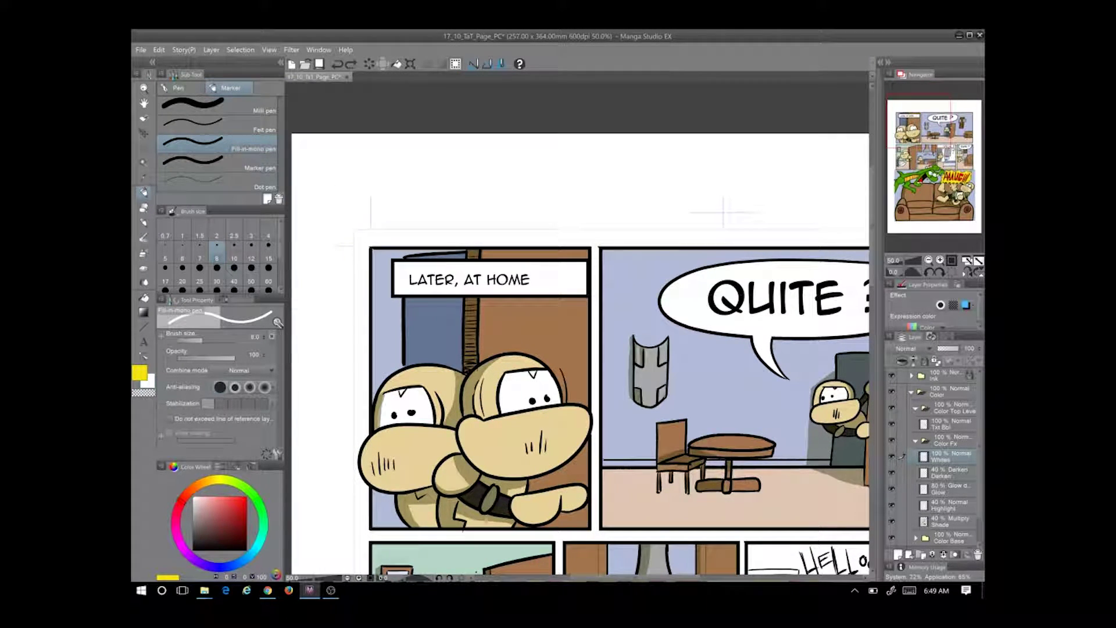
pyautogui.hotkey('ctrl', 'z')
pyautogui.moveTo(959, 348); pyautogui.dragTo(953, 348)
pyautogui.hotkey('ctrl', 'z')
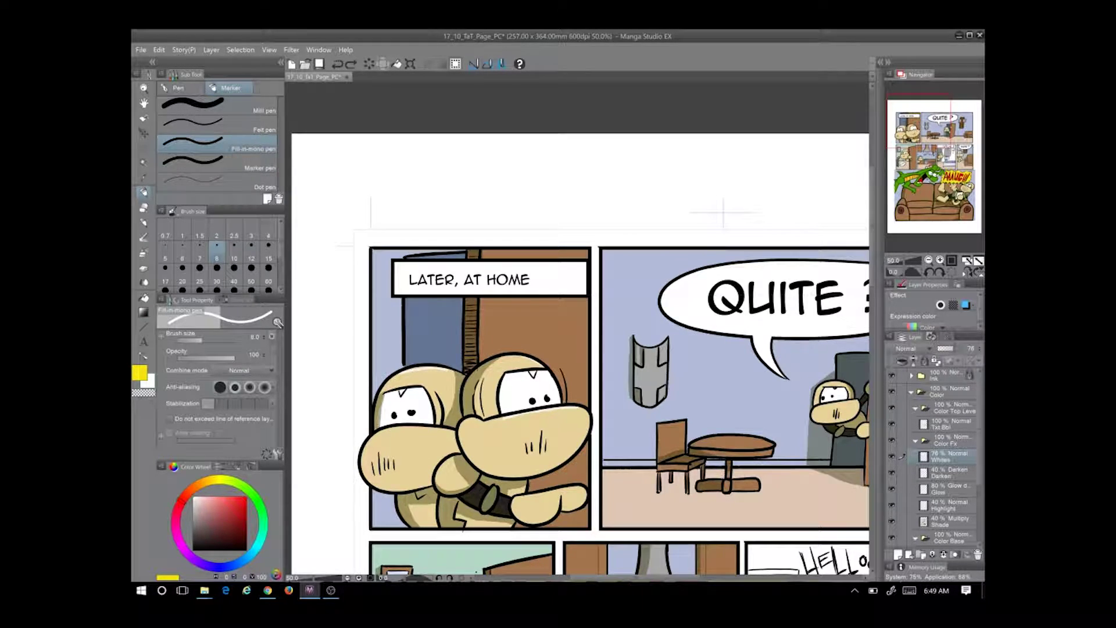
pyautogui.hotkey('ctrl', 'y')
# Paint white highlights on the characters' faces, the round table and the other shiny objects in the two top panels
pyautogui.moveTo(695, 454); pyautogui.dragTo(598, 420)
pyautogui.moveTo(667, 422); pyautogui.dragTo(531, 423)
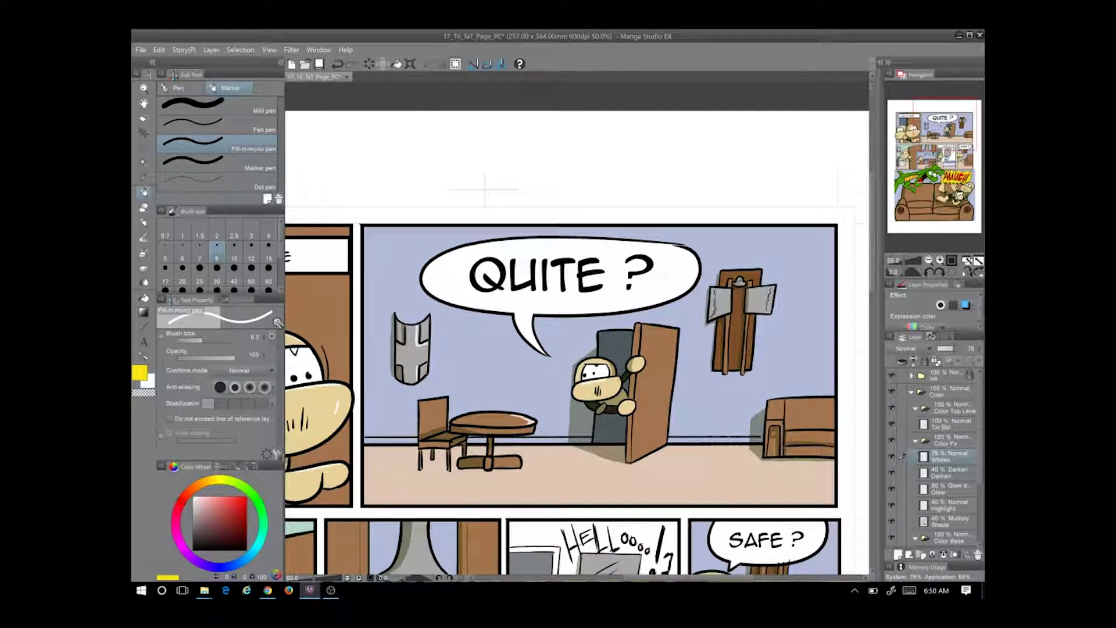
pyautogui.moveTo(617, 434); pyautogui.dragTo(464, 445)
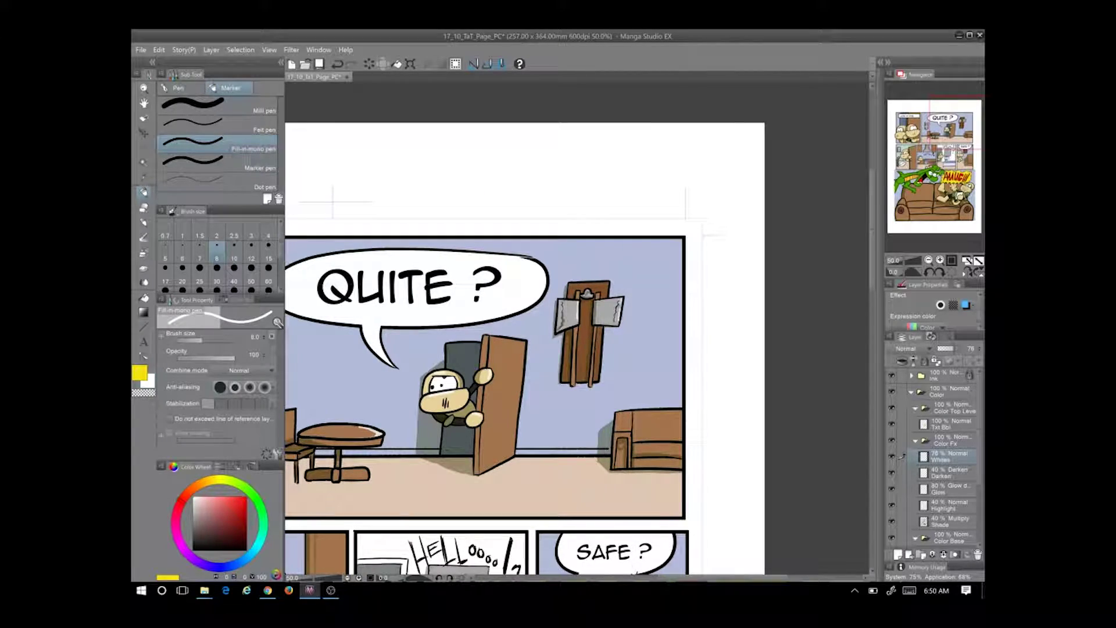
pyautogui.moveTo(625, 480); pyautogui.dragTo(960, 256)
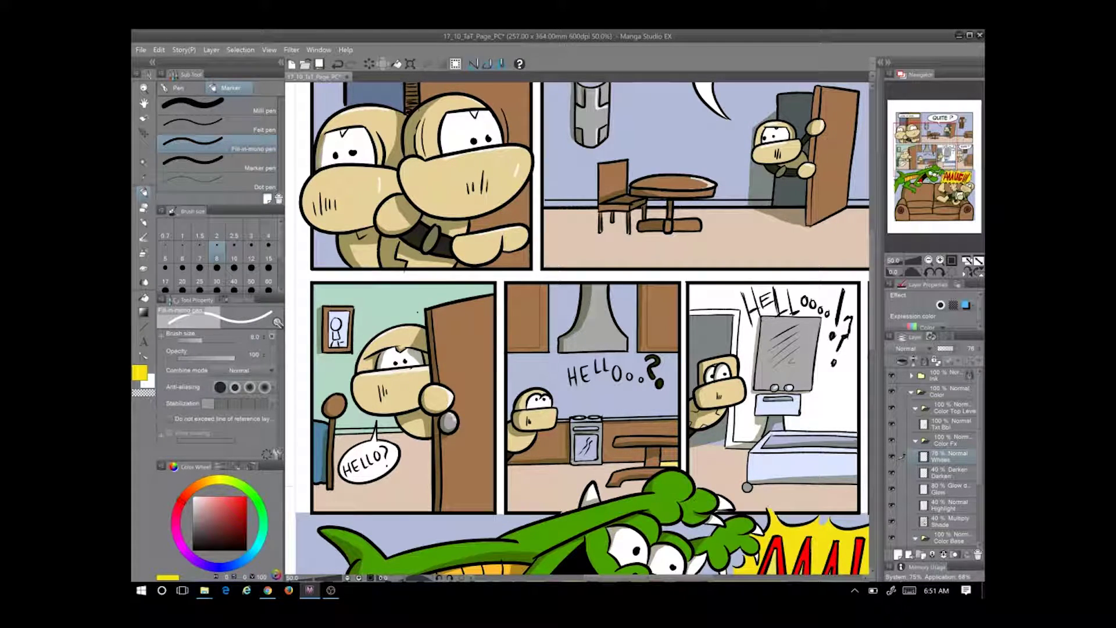
# Paint white glare streaks on the bathroom mirror and small highlights in the neighbouring middle-row panels
pyautogui.moveTo(639, 325); pyautogui.dragTo(451, 312)
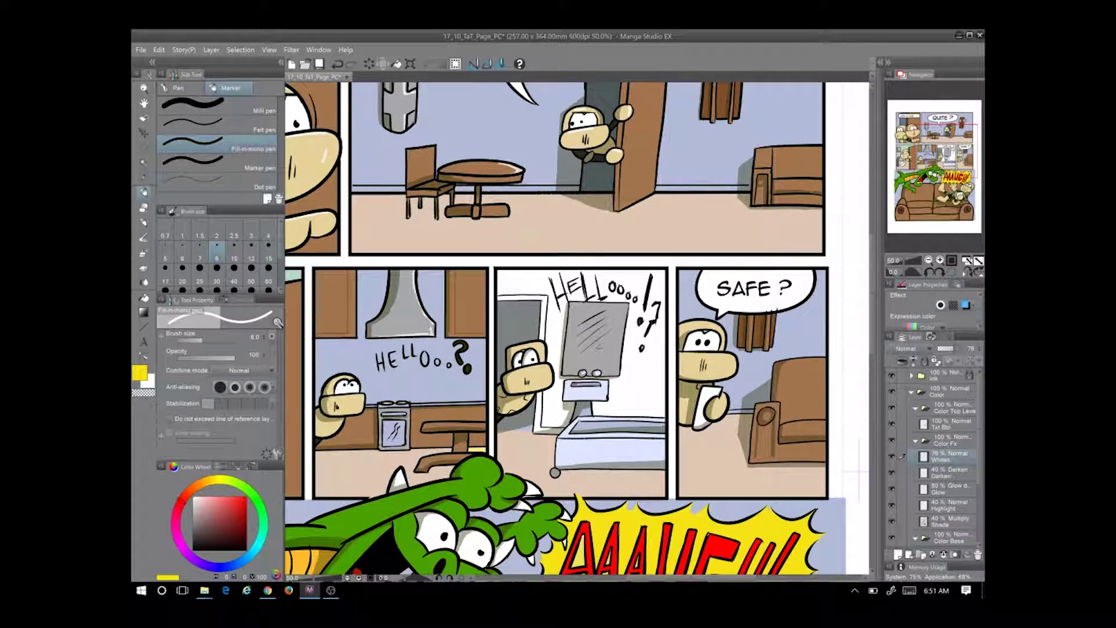
pyautogui.hotkey('ctrl', 'z')
pyautogui.scroll(1, 579, 329)
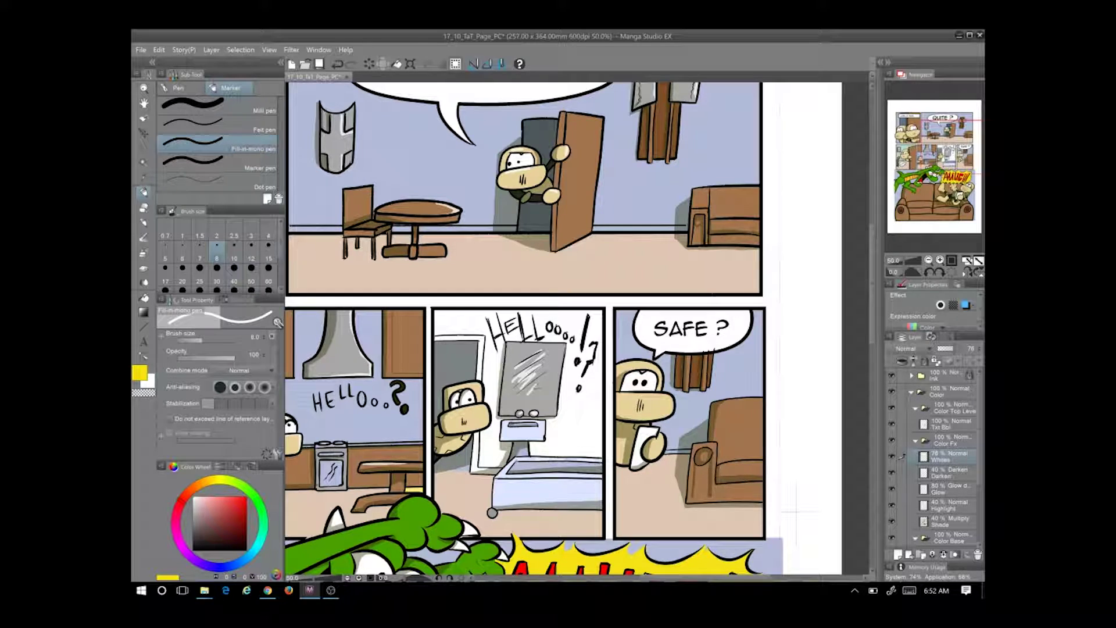
pyautogui.scroll(1, 564, 329)
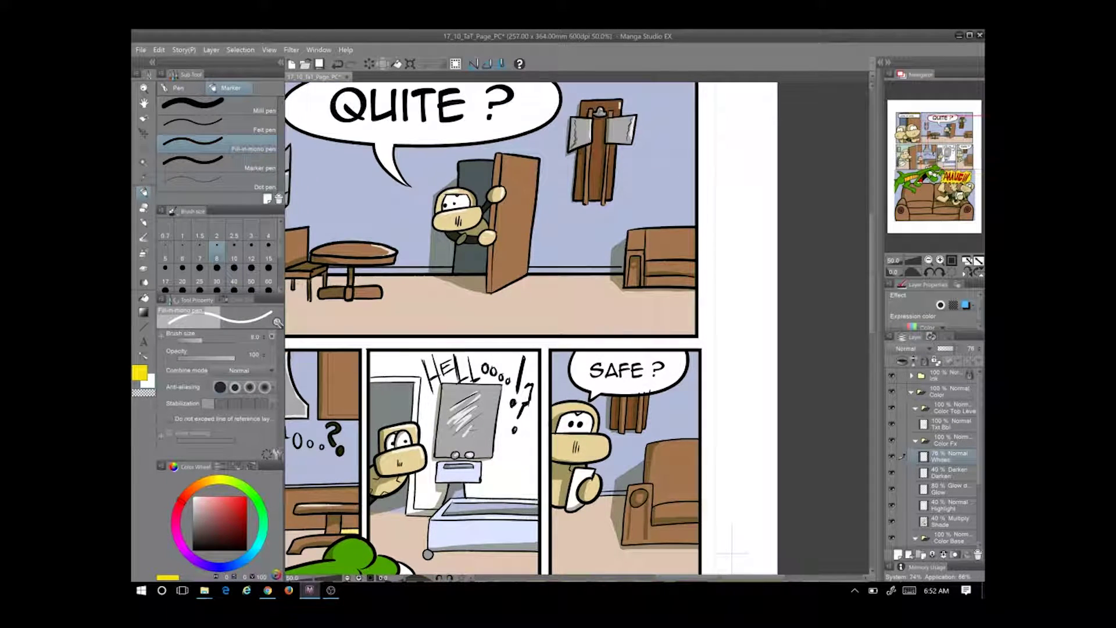
pyautogui.moveTo(644, 230); pyautogui.dragTo(697, 228)
# Add white highlights to the feet and limbs of the character falling onto the sofa in the "AAAUGH!!" panel
pyautogui.scroll(-3, 575, 329)
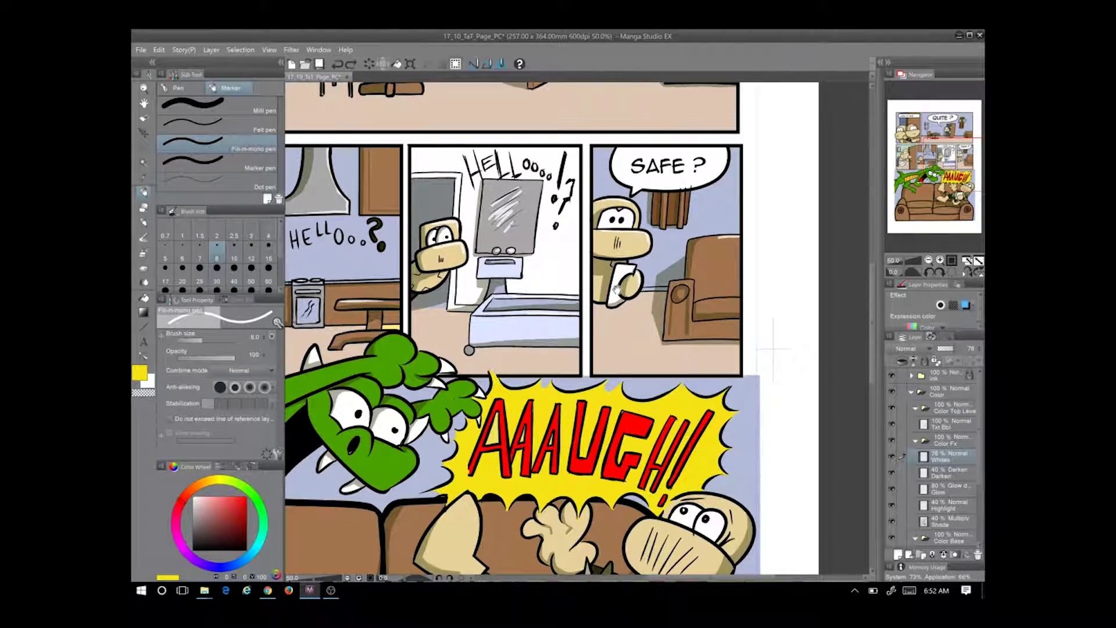
pyautogui.hscroll(-3, 579, 329)
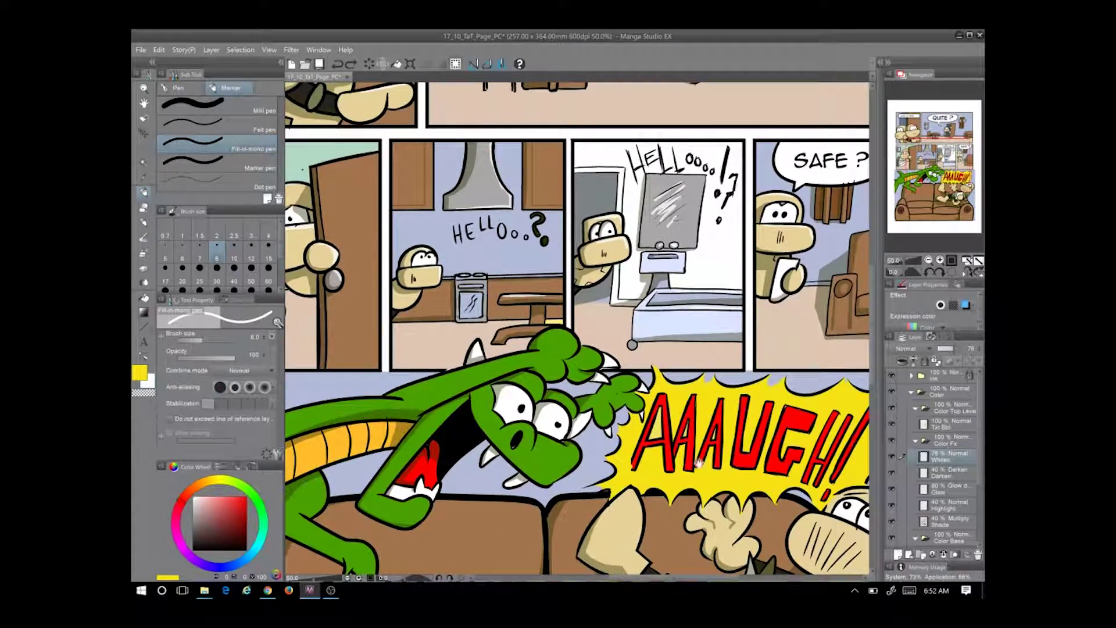
pyautogui.scroll(-2, 649, 218)
pyautogui.hscroll(5, 649, 218)
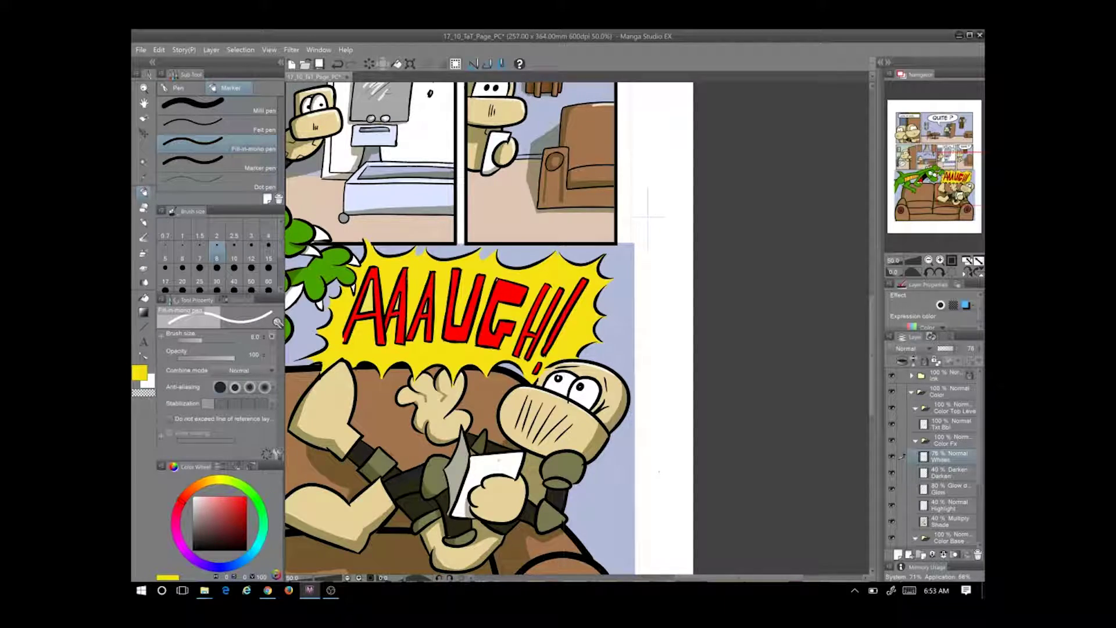
pyautogui.scroll(-1, 562, 330)
pyautogui.hscroll(-3, 562, 330)
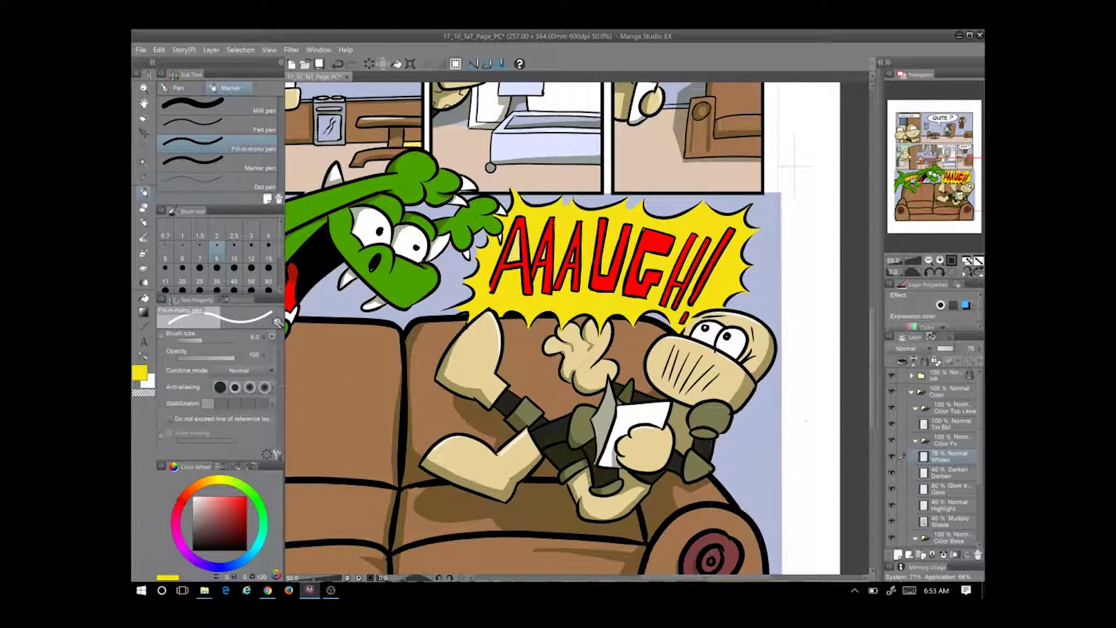
pyautogui.hscroll(-3, 592, 317)
pyautogui.scroll(-2, 591, 317)
pyautogui.hscroll(4, 654, 489)
pyautogui.scroll(2, 654, 488)
pyautogui.hotkey('ctrl', 'z')
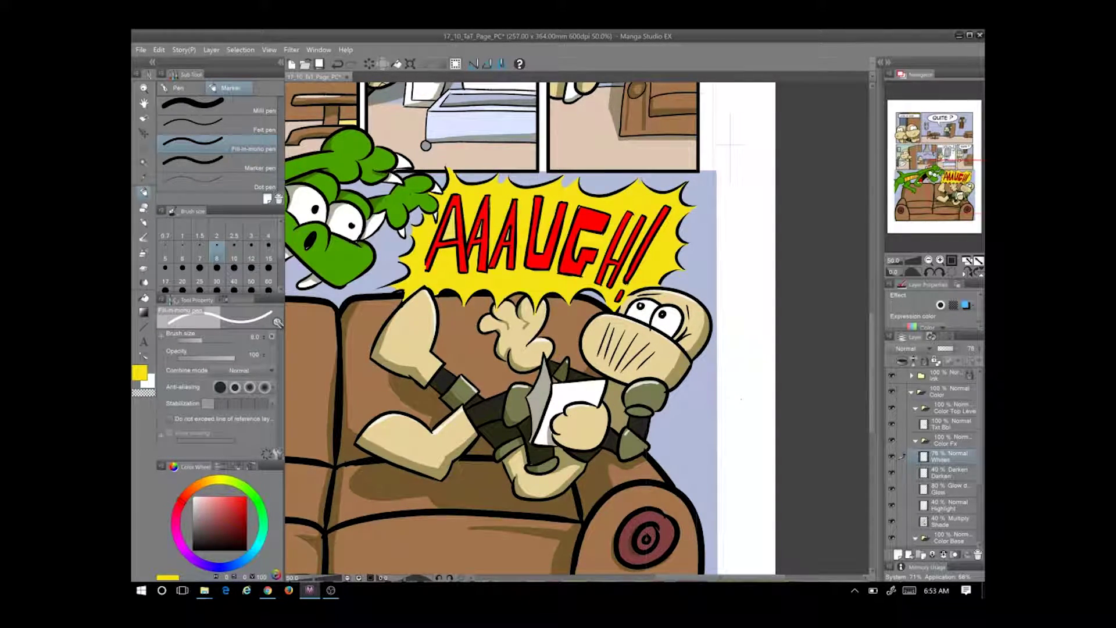
# Choose a pale mint green and paint highlights along the dragon's back and raised arm
pyautogui.hscroll(-5, 579, 329)
pyautogui.hscroll(1, 579, 328)
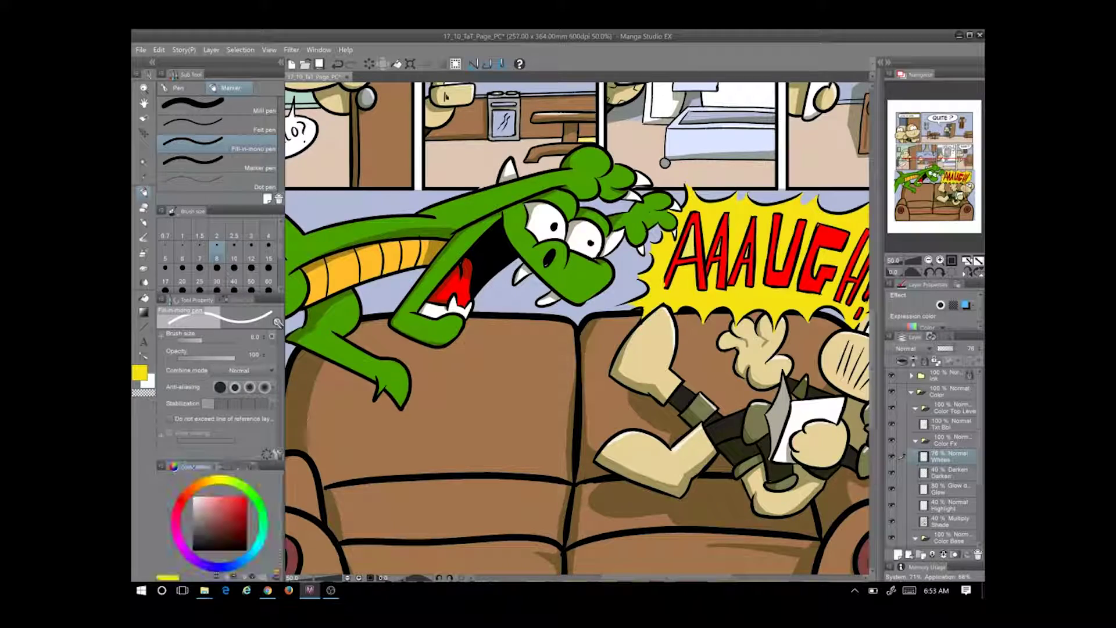
pyautogui.click(240, 299)
pyautogui.click(177, 321)
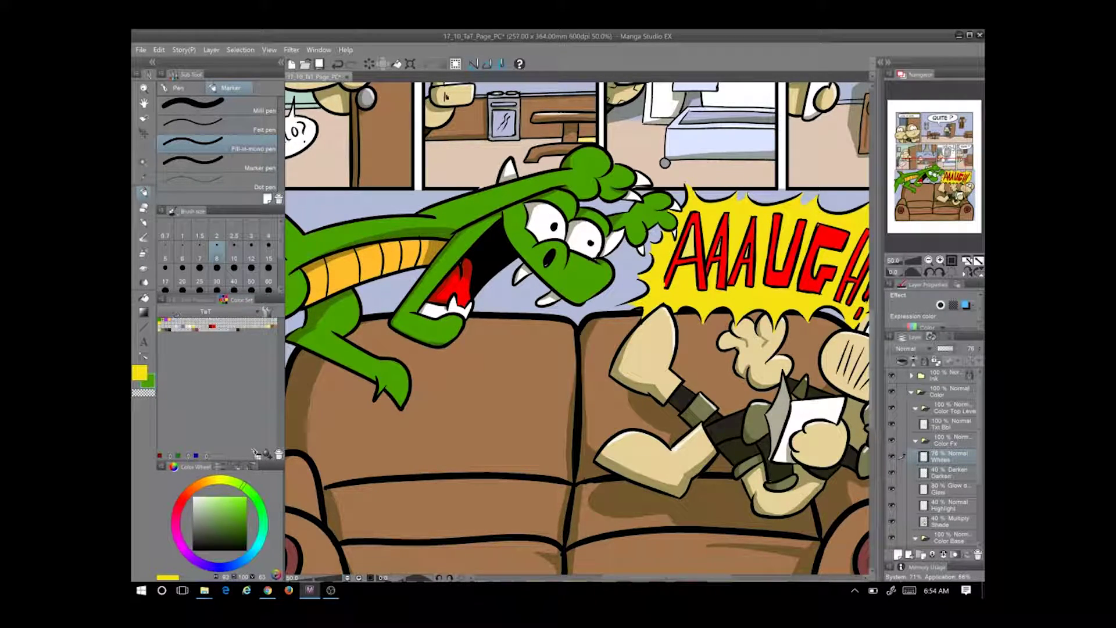
pyautogui.scroll(3, 578, 328)
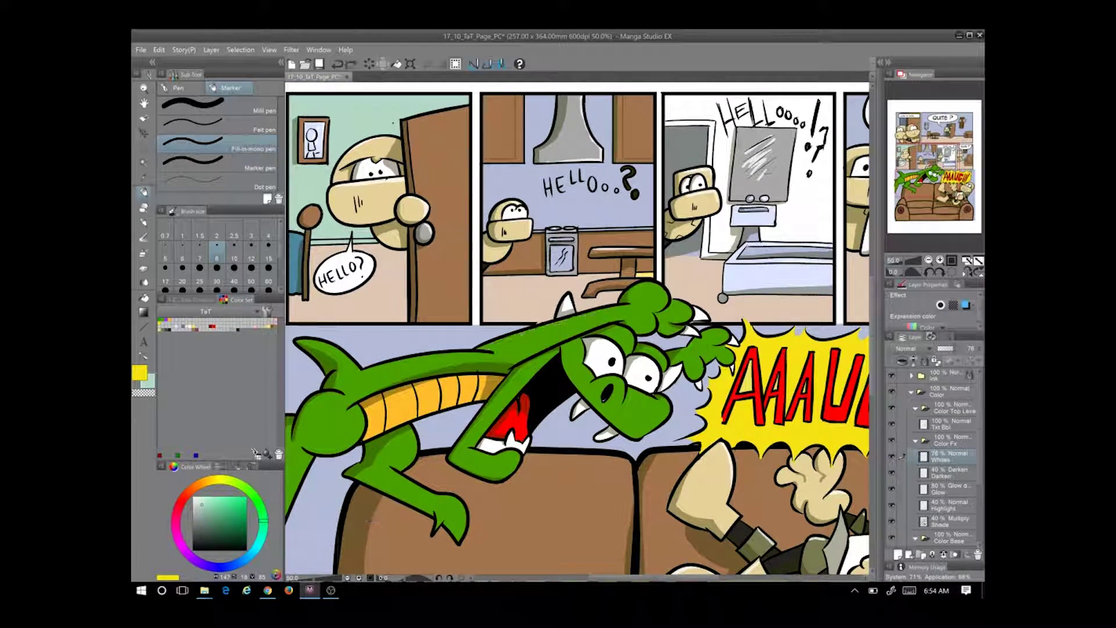
pyautogui.moveTo(485, 349); pyautogui.dragTo(617, 307)
pyautogui.moveTo(361, 373); pyautogui.dragTo(490, 352)
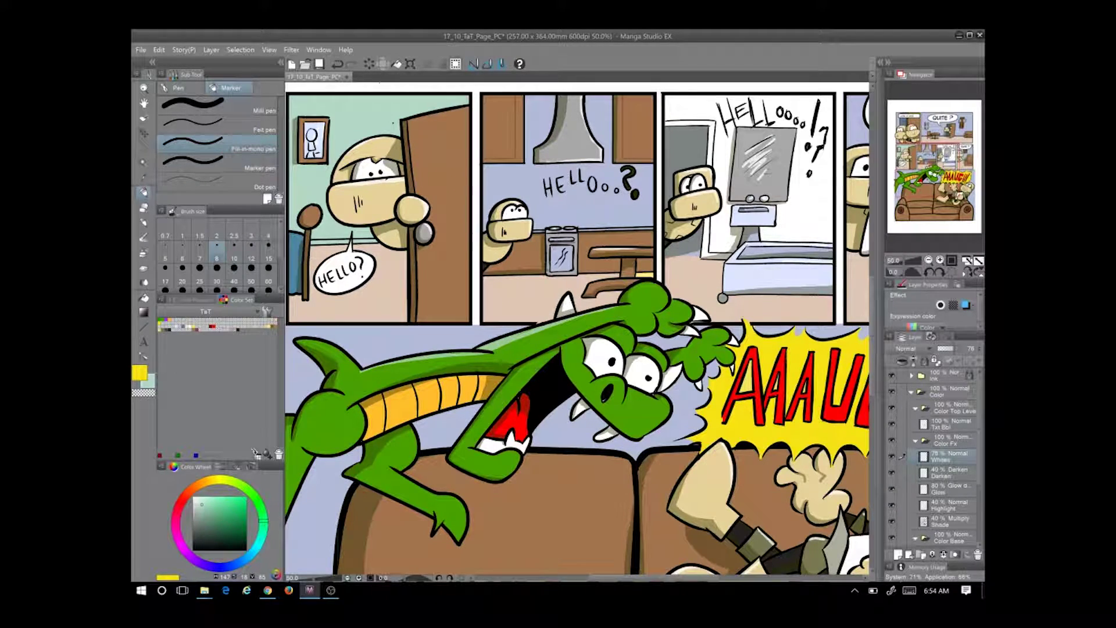
pyautogui.hotkey('ctrl', 'z')
pyautogui.moveTo(343, 273); pyautogui.dragTo(414, 331)
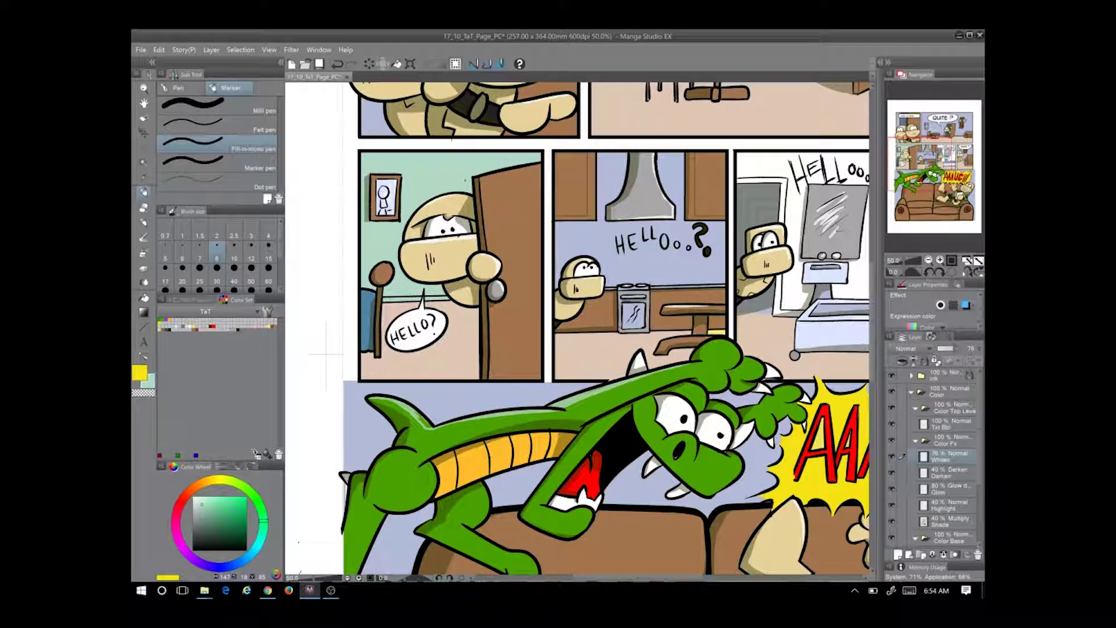
# Add the remaining pale highlights to the dragon's jaw and limbs, and save the page
pyautogui.press('g')
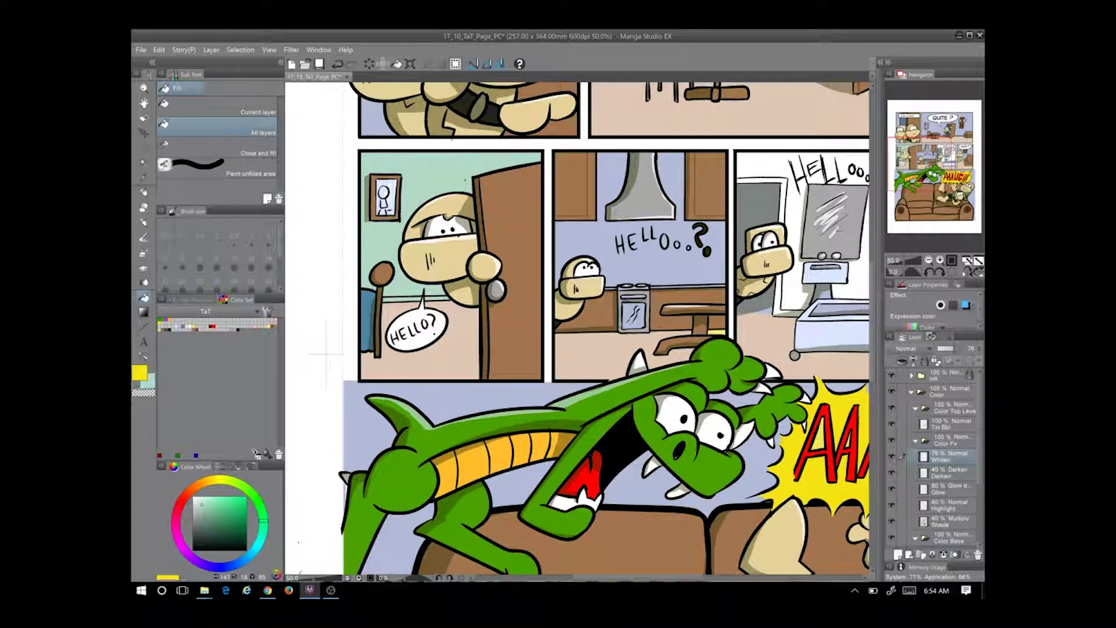
pyautogui.press('p')
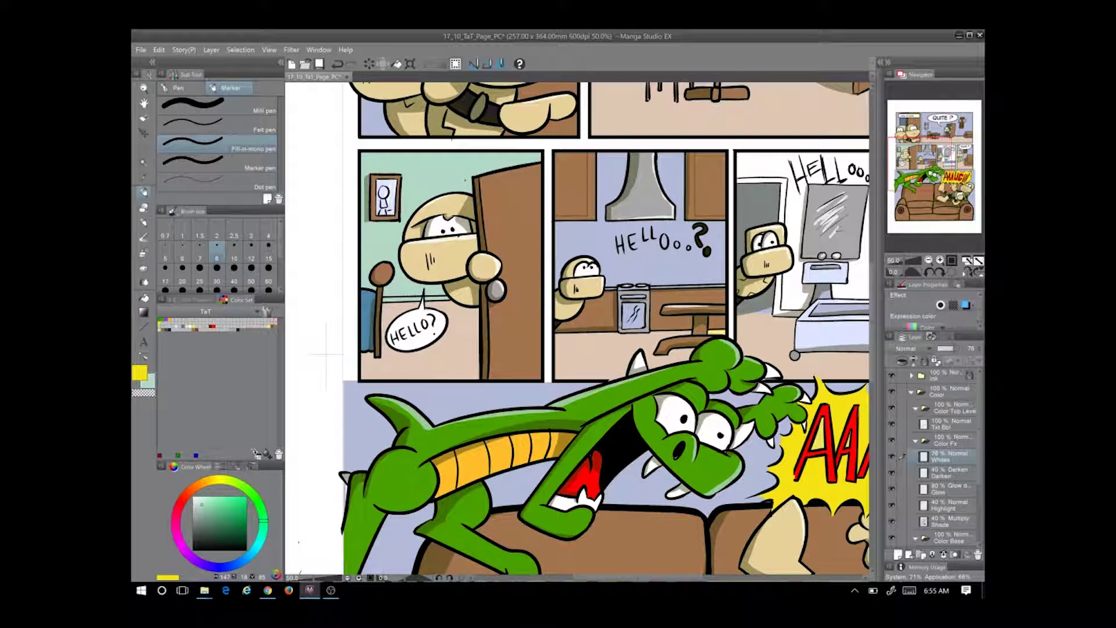
pyautogui.moveTo(584, 492); pyautogui.dragTo(688, 414)
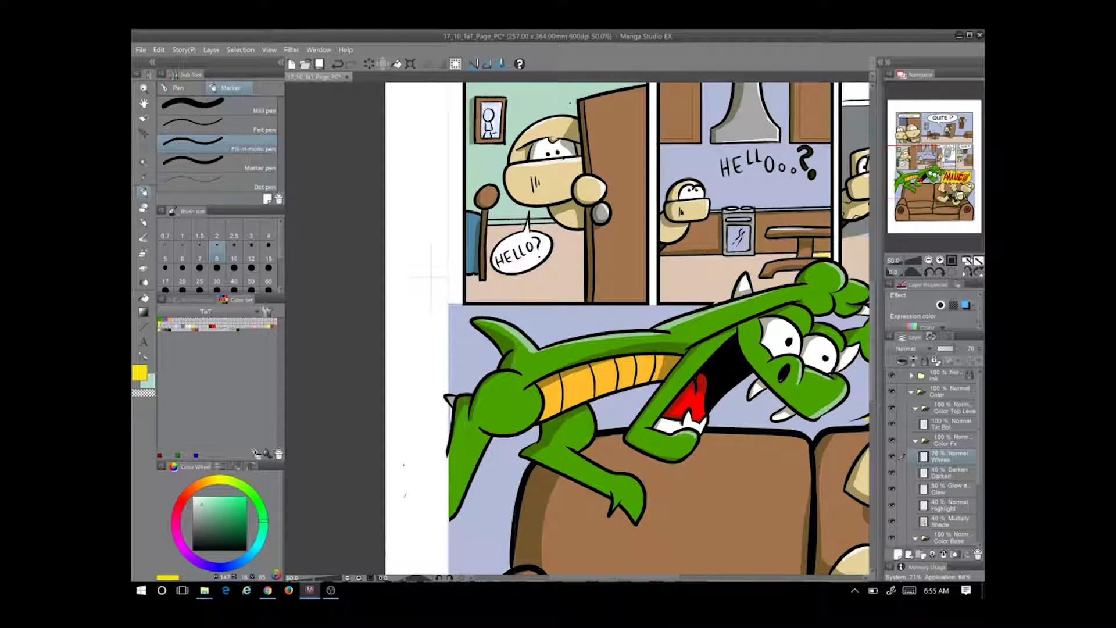
pyautogui.hotkey('ctrl', 'z')
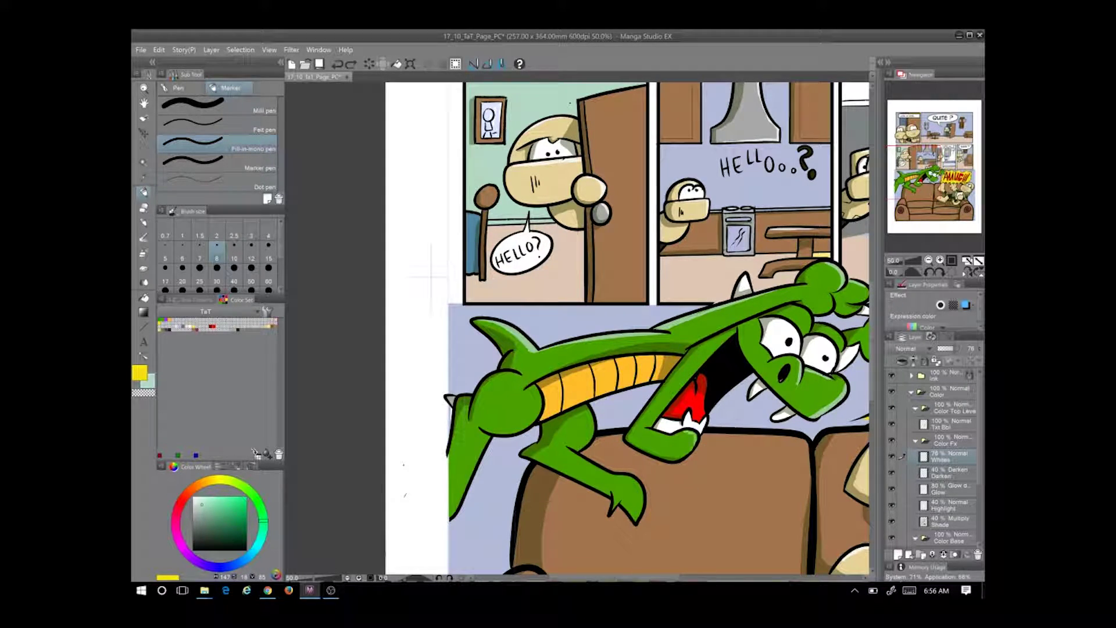
pyautogui.hotkey('ctrl', '-')
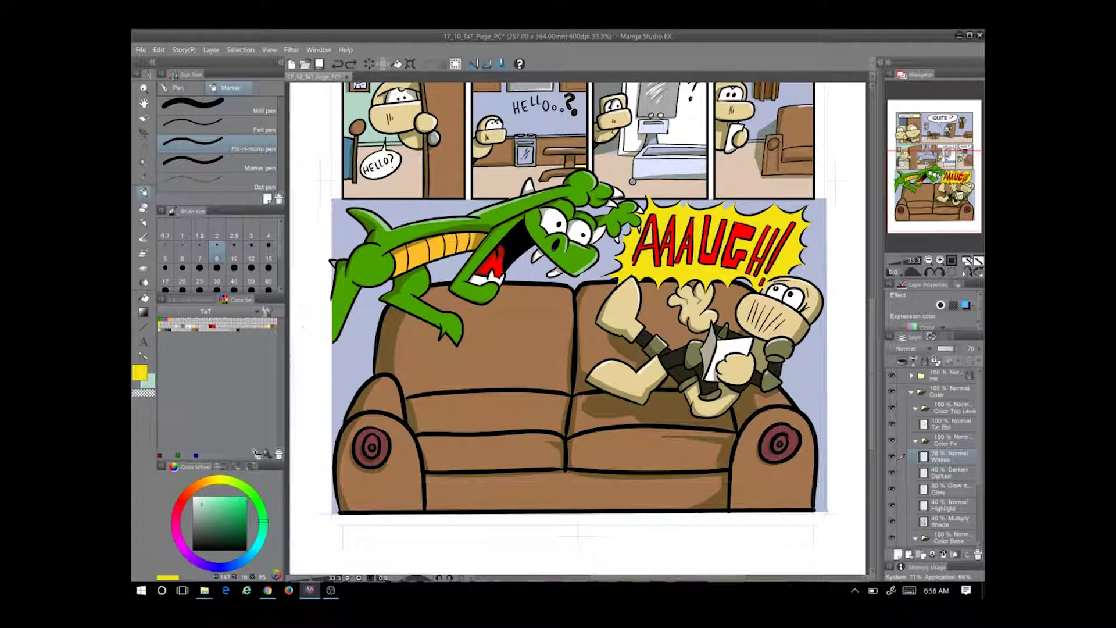
pyautogui.hotkey('ctrl', '0')
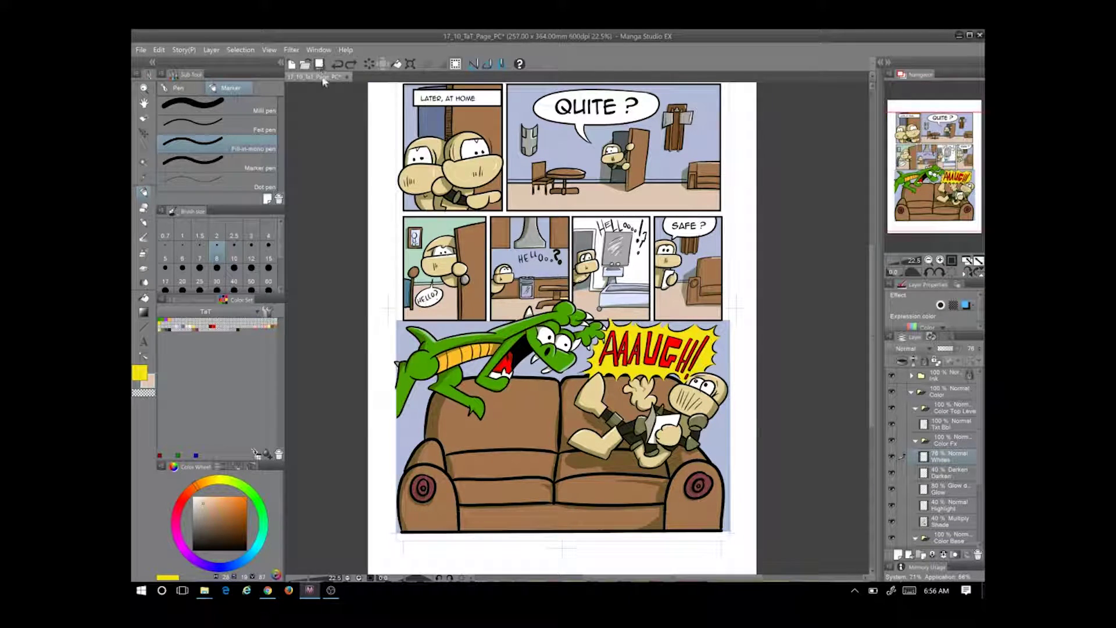
pyautogui.hotkey('ctrl', 's')
# Paint a dark olive cast shadow behind the two characters in the "LATER, AT HOME" panel on the Shade layer
pyautogui.moveTo(527, 204); pyautogui.dragTo(534, 242)
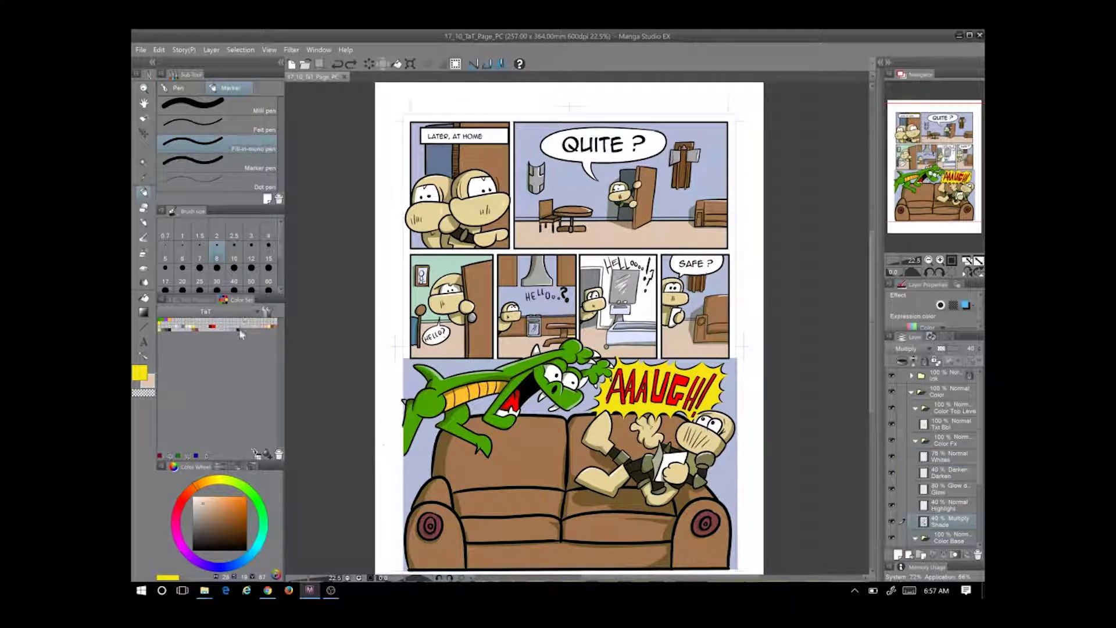
pyautogui.hotkey('ctrl', '+')
pyautogui.hotkey('ctrl', '+')
pyautogui.hotkey('ctrl', '+')
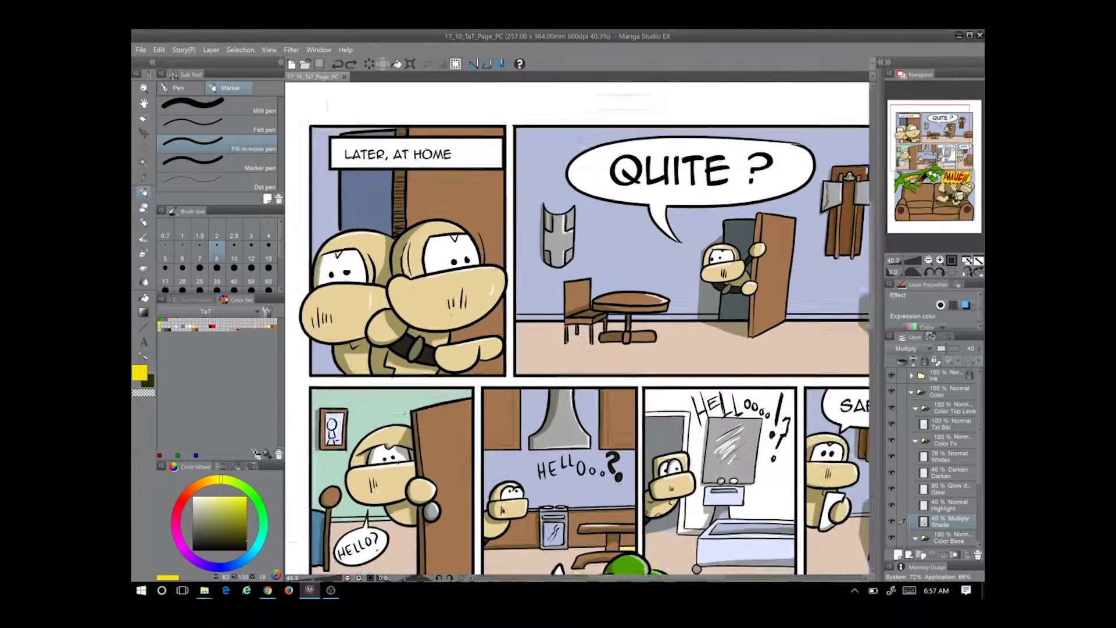
pyautogui.moveTo(557, 303); pyautogui.dragTo(550, 317)
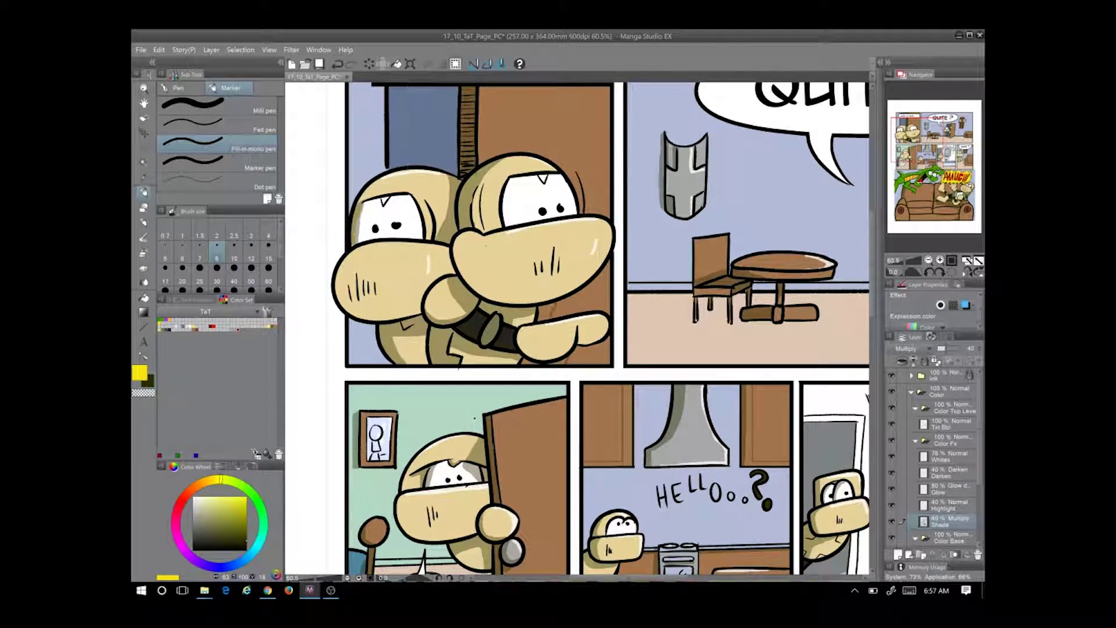
pyautogui.press('g')
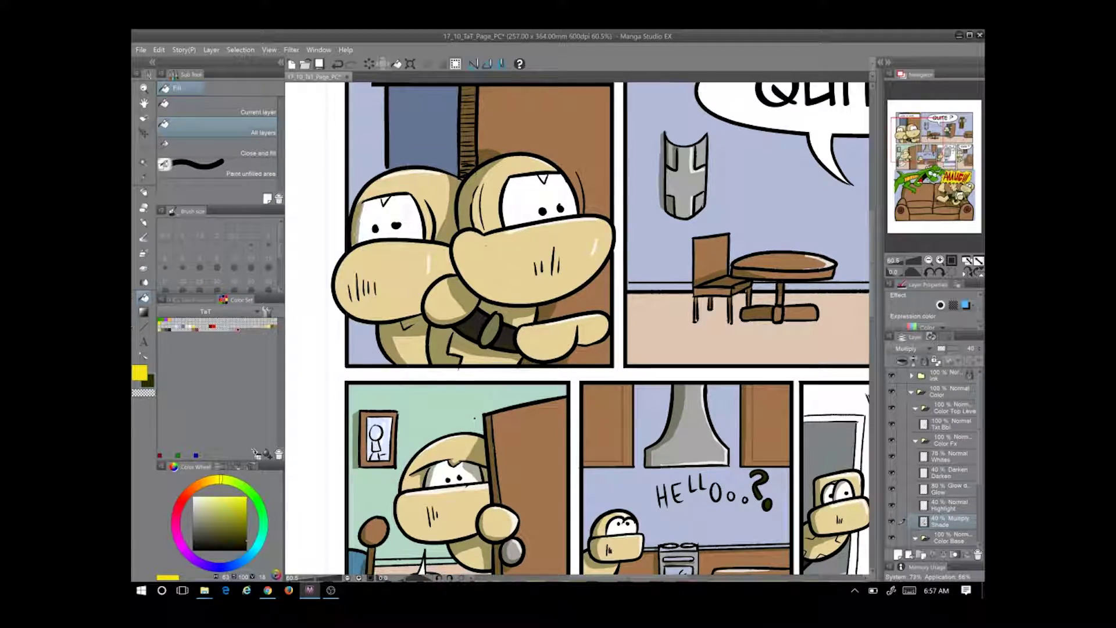
pyautogui.hotkey('ctrl', '-')
pyautogui.hotkey('ctrl', '-')
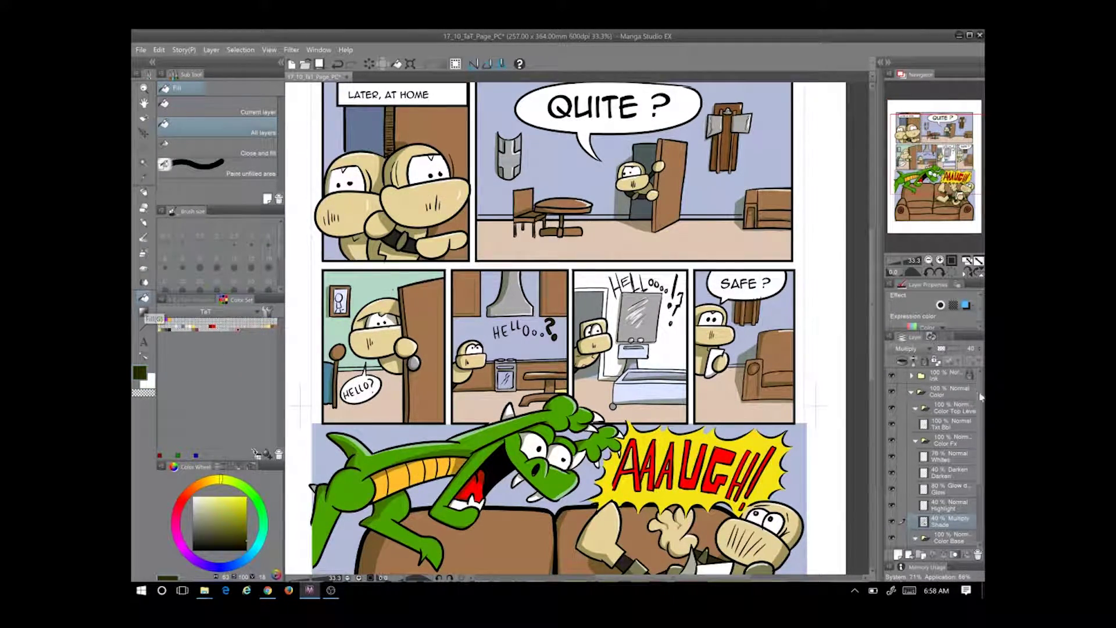
# Sample the mint green wall of the "HELLO?" panel and fill the bathroom panel's white walls with it on the Flats layer
pyautogui.keyDown('ctrl'); pyautogui.keyDown('shift'); pyautogui.click(374, 282); pyautogui.keyUp('shift'); pyautogui.keyUp('ctrl')
pyautogui.press('i')
pyautogui.click(374, 282)
pyautogui.press('g')
pyautogui.click(681, 335)
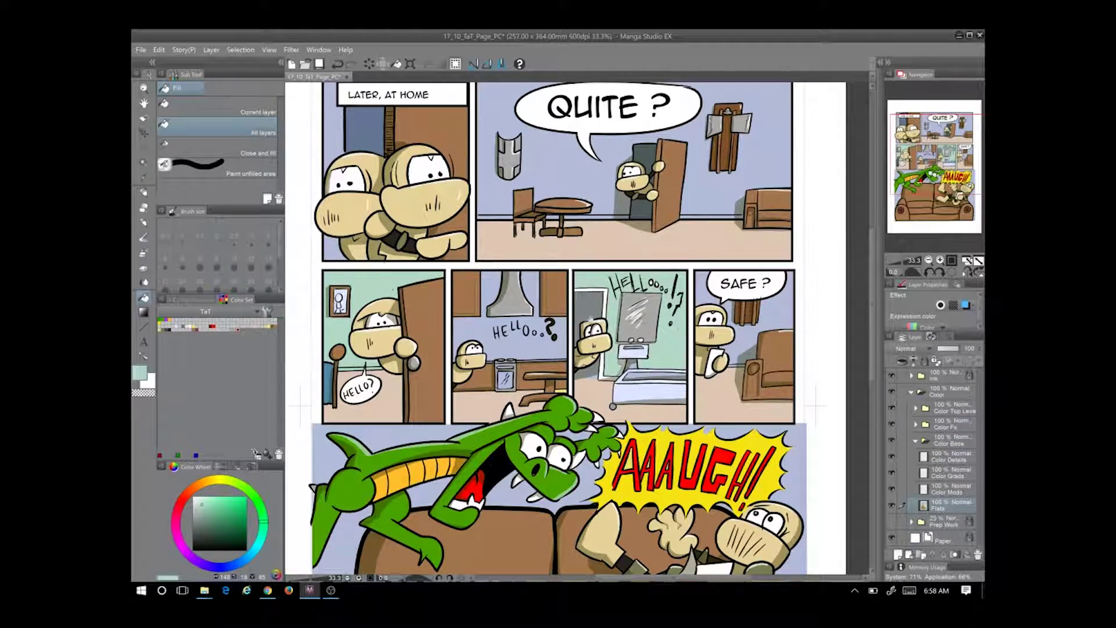
pyautogui.hotkey('ctrl', '+')
pyautogui.hotkey('ctrl', '+')
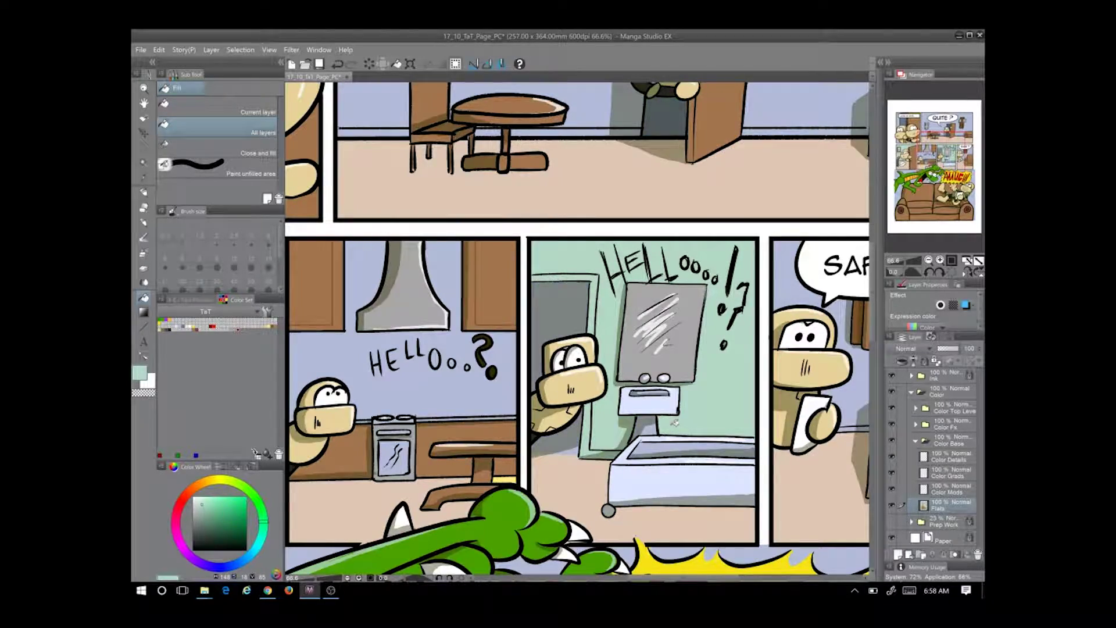
pyautogui.scroll(-2, 675, 421)
pyautogui.scroll(1, 587, 375)
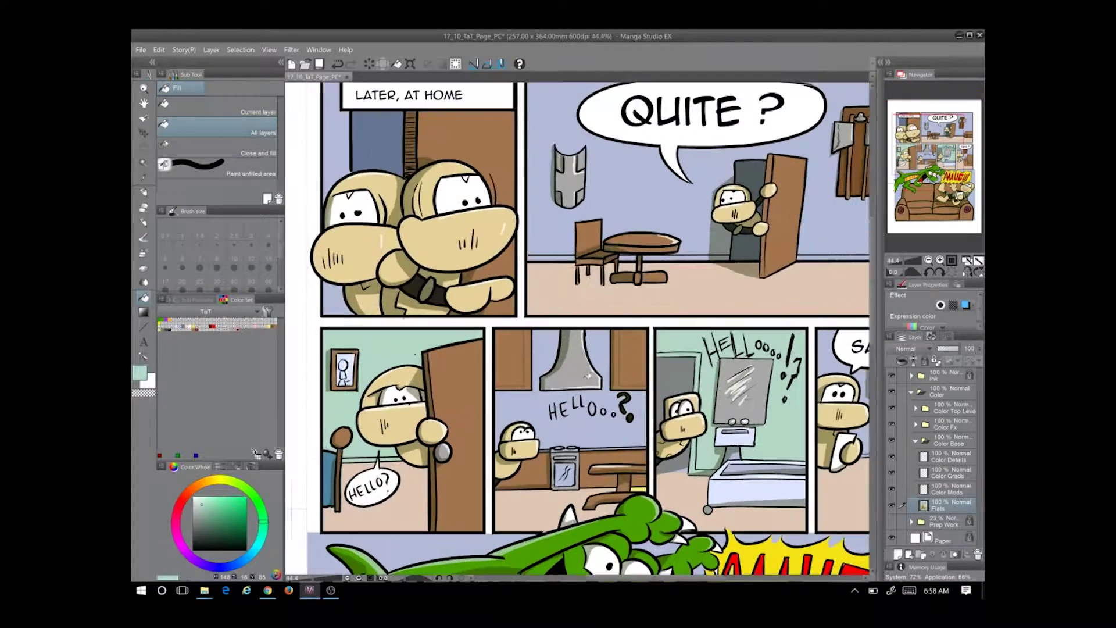
# Paint dark olive cast shadows beside the range hood and wall cabinets of the kitchen panel on the Shade layer
pyautogui.click(945, 505)
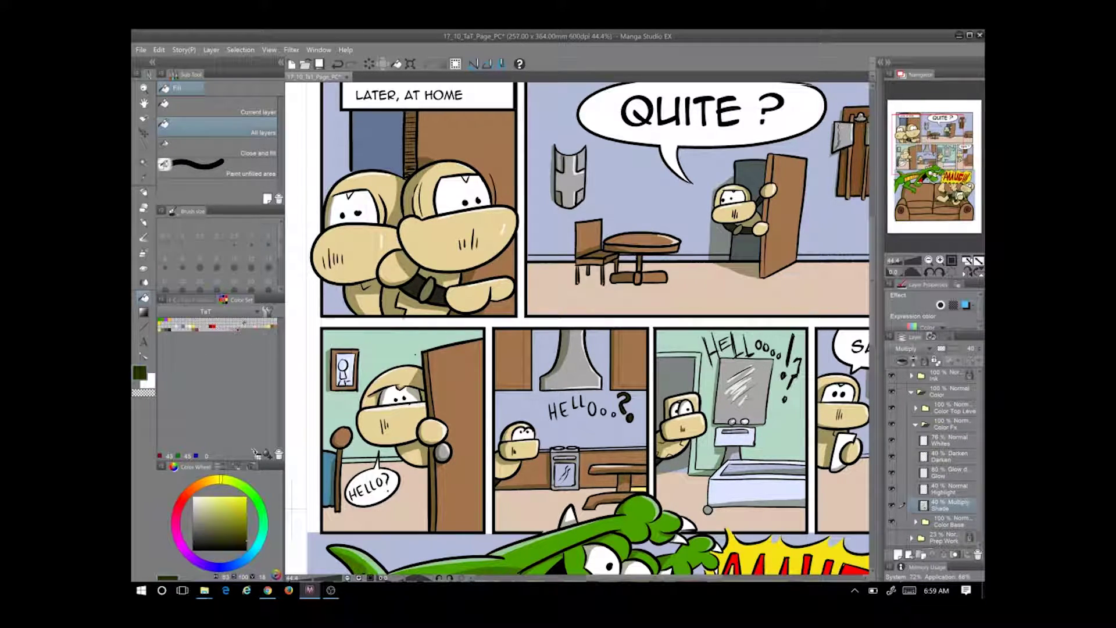
pyautogui.press('p')
pyautogui.scroll(2, 689, 443)
pyautogui.hscroll(-2, 578, 332)
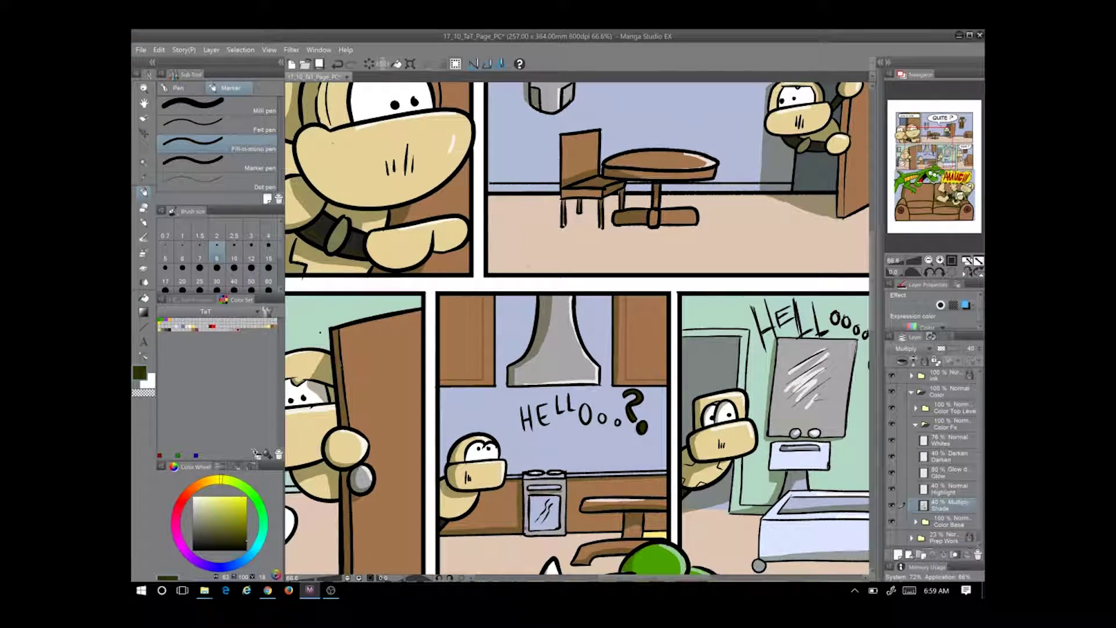
pyautogui.press('g')
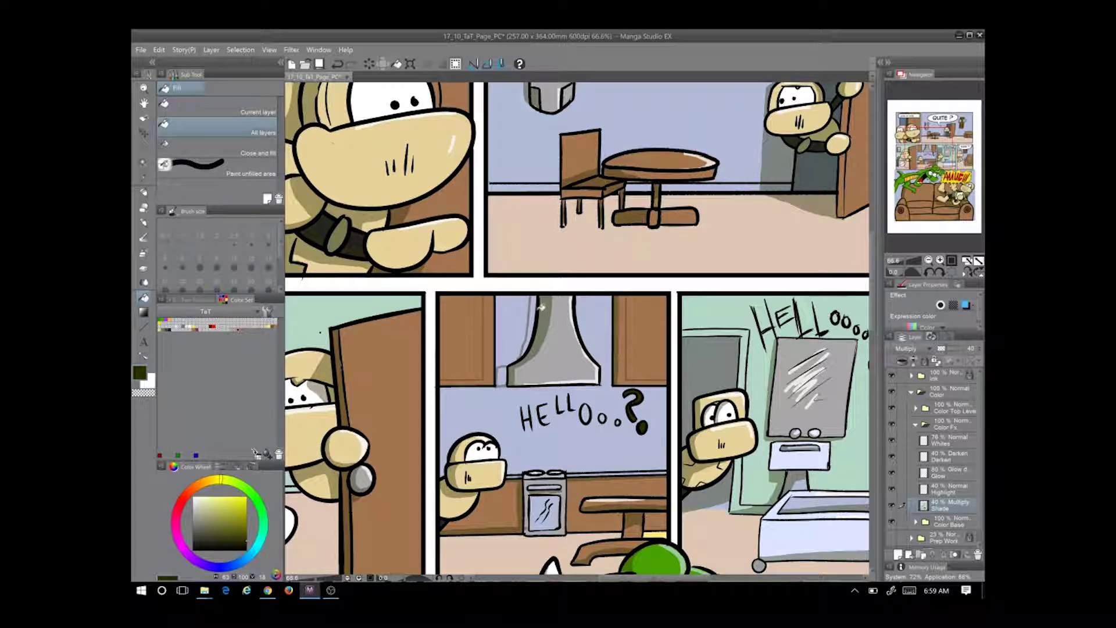
pyautogui.press('p')
pyautogui.moveTo(526, 297); pyautogui.dragTo(529, 358)
pyautogui.hotkey('ctrl', 'z')
pyautogui.hotkey('ctrl', 'y')
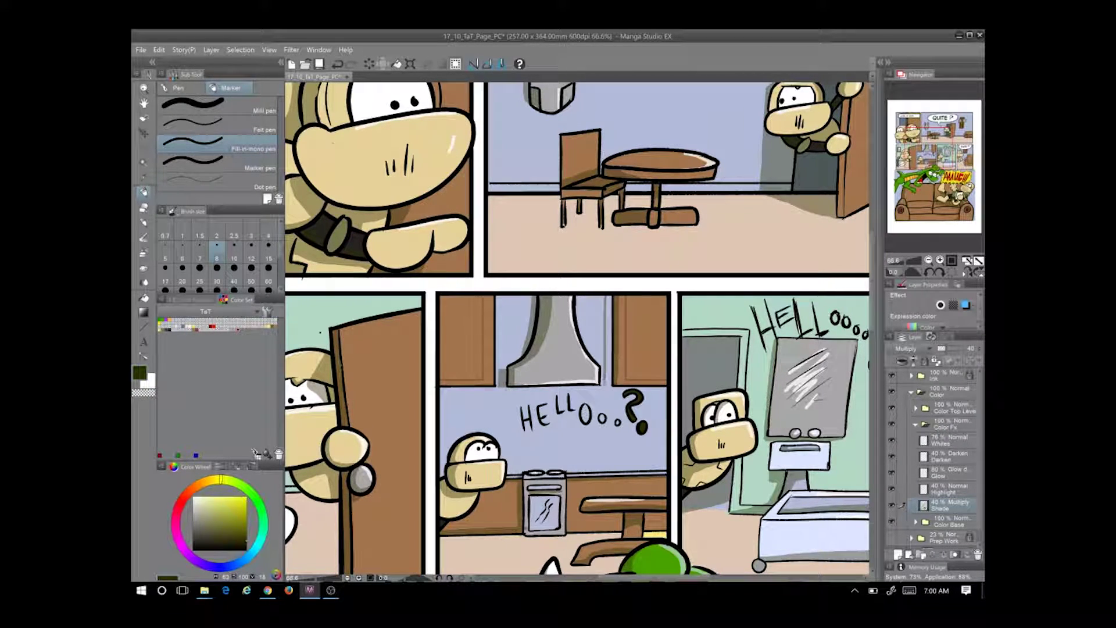
pyautogui.press('g')
pyautogui.press('p')
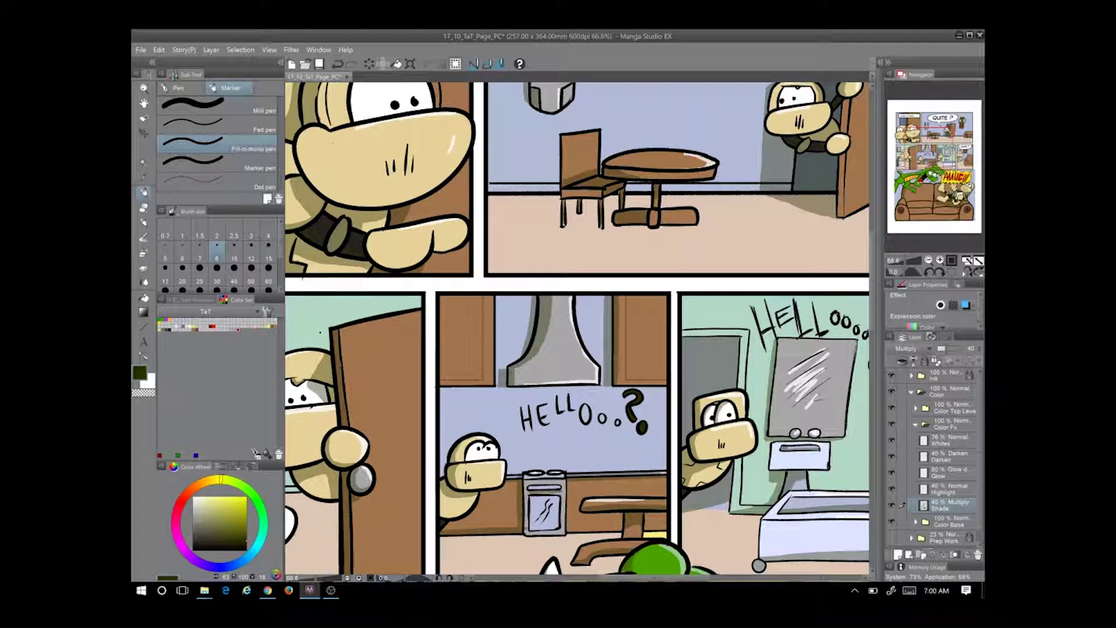
# Fill the stove's burners in the kitchen panel with black on the Flats layer, hiding the Color Fx folder during the fill
pyautogui.click(917, 522)
pyautogui.scroll(-3, 936, 453)
pyautogui.click(948, 541)
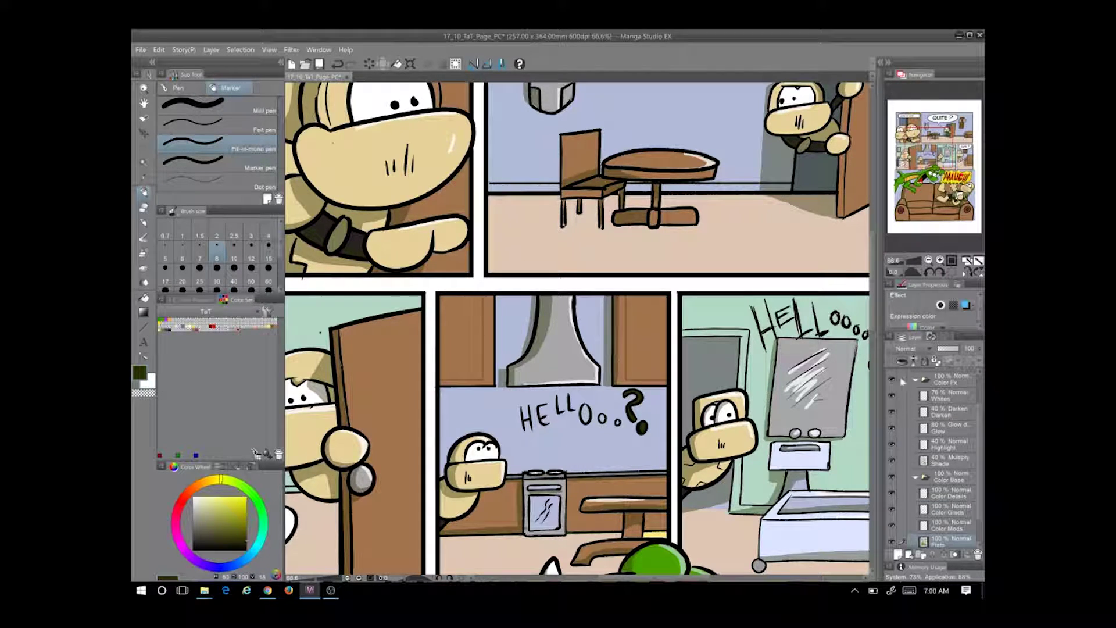
pyautogui.click(892, 379)
pyautogui.click(175, 326)
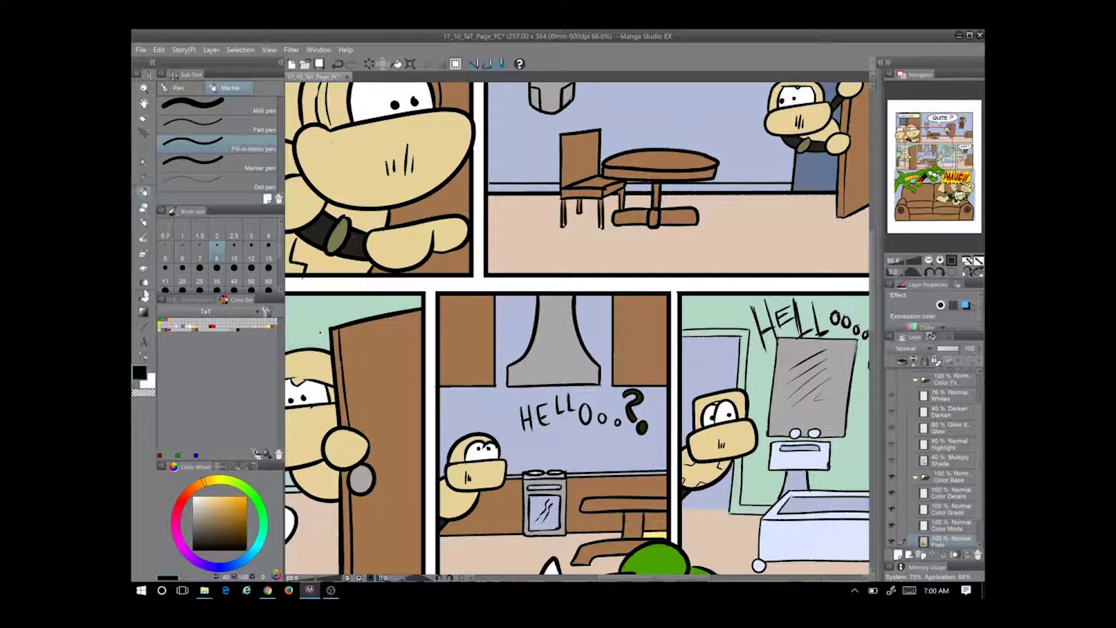
pyautogui.click(145, 297)
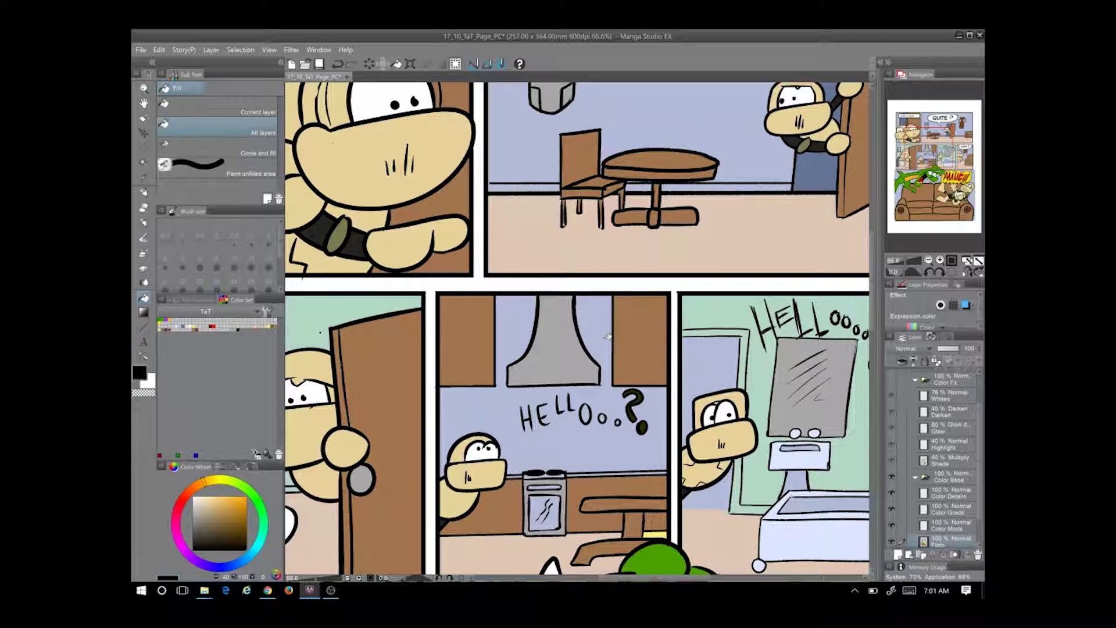
pyautogui.click(893, 379)
pyautogui.click(915, 477)
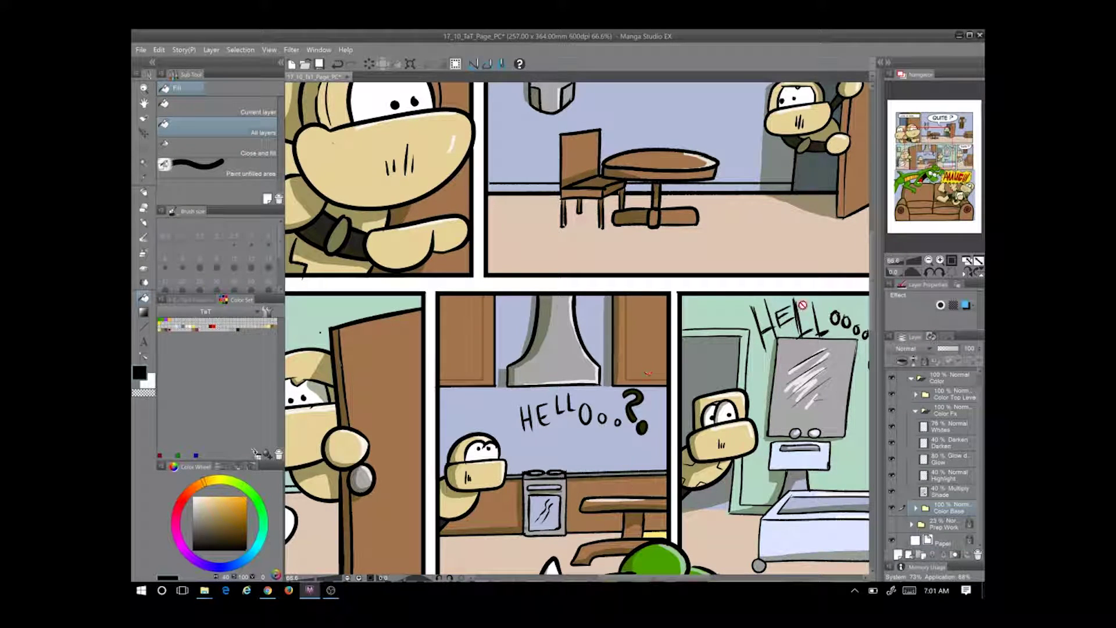
# Erase stray white highlights around the stove and table in the kitchen panel on the Whites layer
pyautogui.click(939, 430)
pyautogui.press('e')
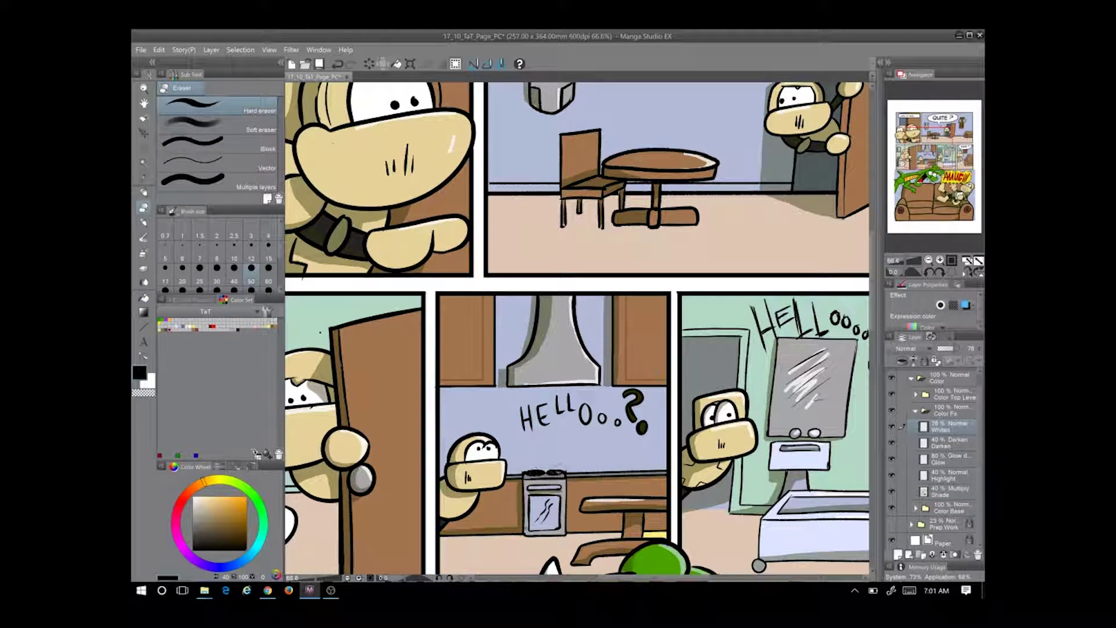
pyautogui.moveTo(596, 500); pyautogui.dragTo(627, 504)
# Sample the dark red of the large sofa's arms and fill the sofa arm front in the "SAFE ?" panel on the Flats layer
pyautogui.hotkey('ctrl', '-')
pyautogui.hotkey('ctrl', '-')
pyautogui.hotkey('ctrl', '-')
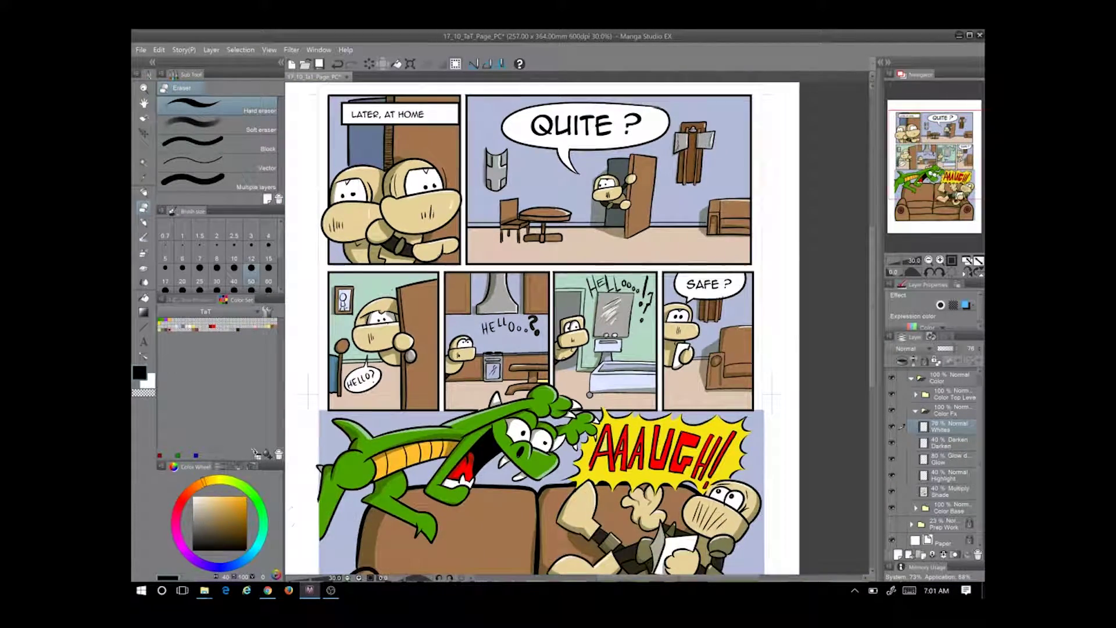
pyautogui.hotkey('ctrl', '-')
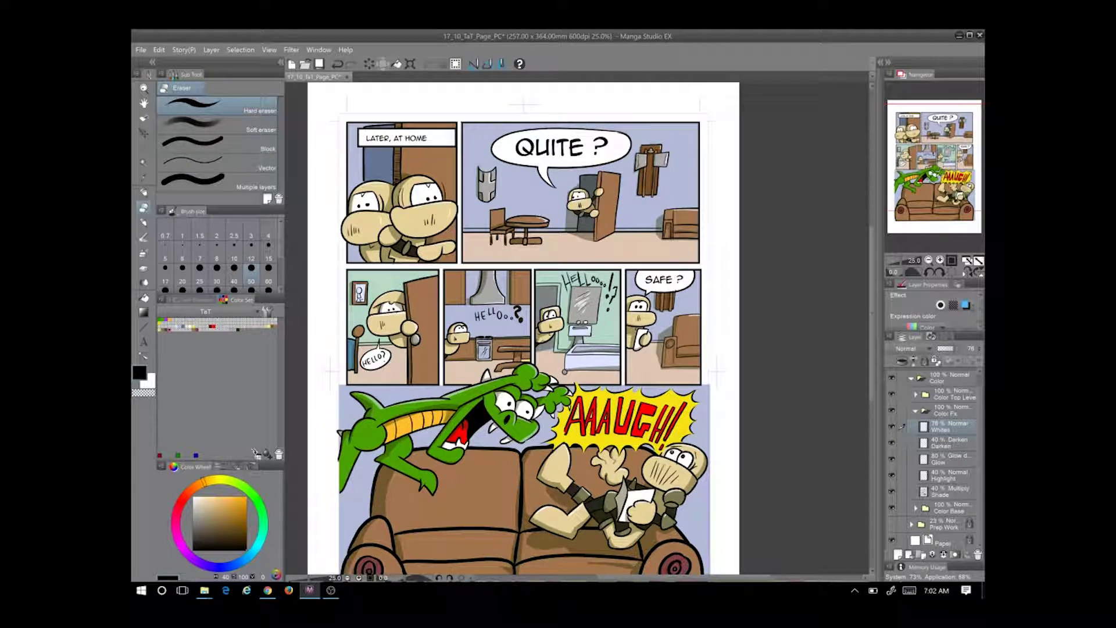
pyautogui.hotkey('ctrl', '0')
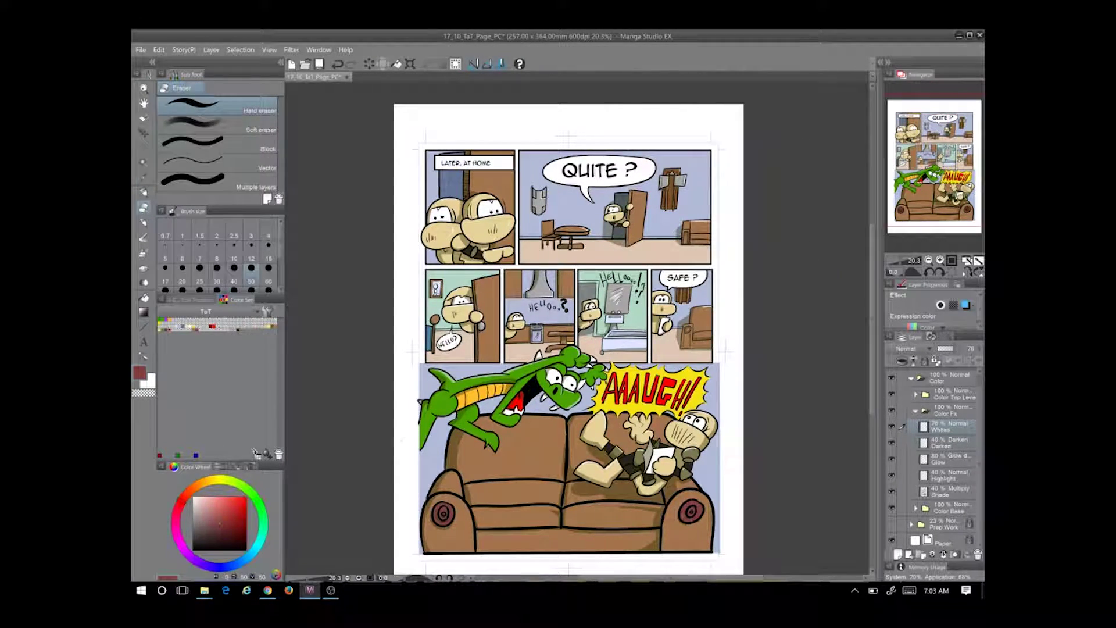
pyautogui.press('g')
pyautogui.click(953, 394)
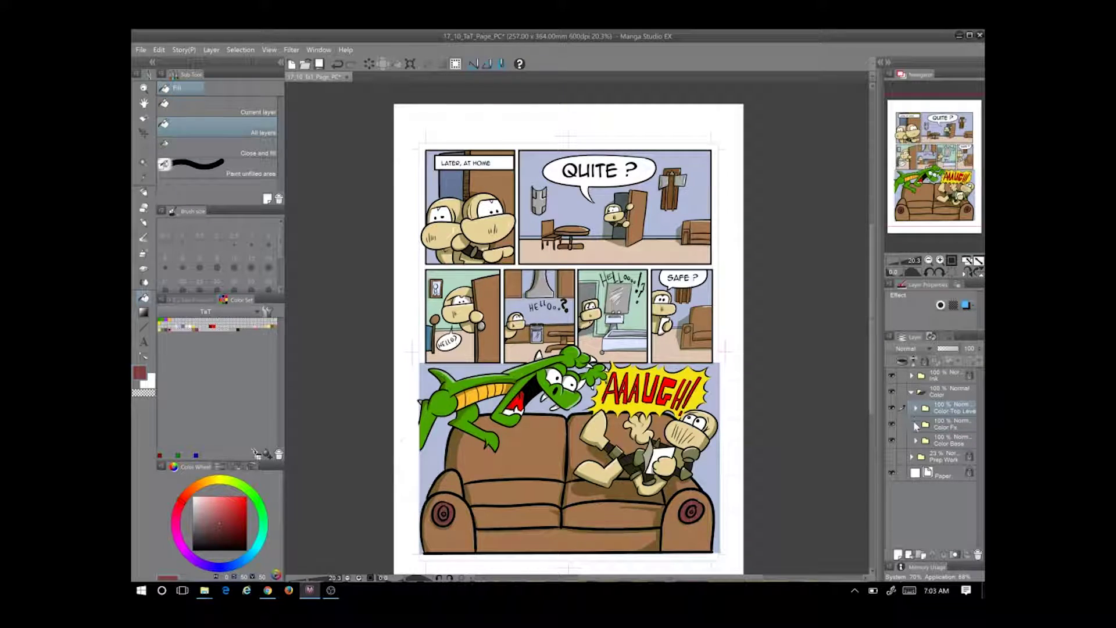
pyautogui.click(918, 425)
pyautogui.keyDown('ctrl'); pyautogui.keyDown('shift'); pyautogui.click(696, 502); pyautogui.keyUp('shift'); pyautogui.keyUp('ctrl')
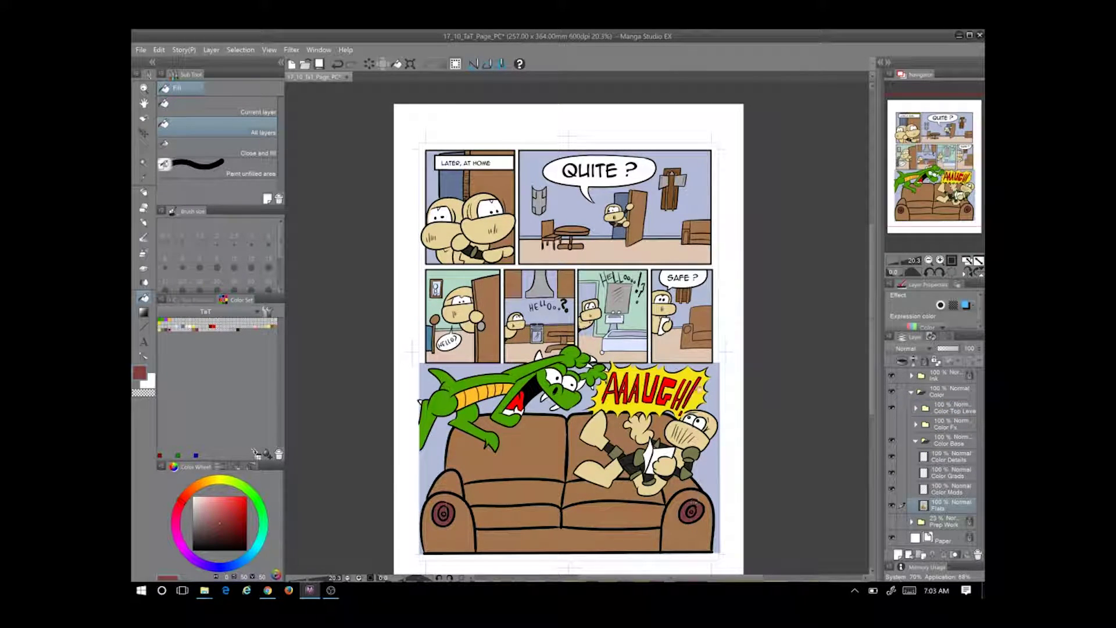
pyautogui.scroll(3, 492, 312)
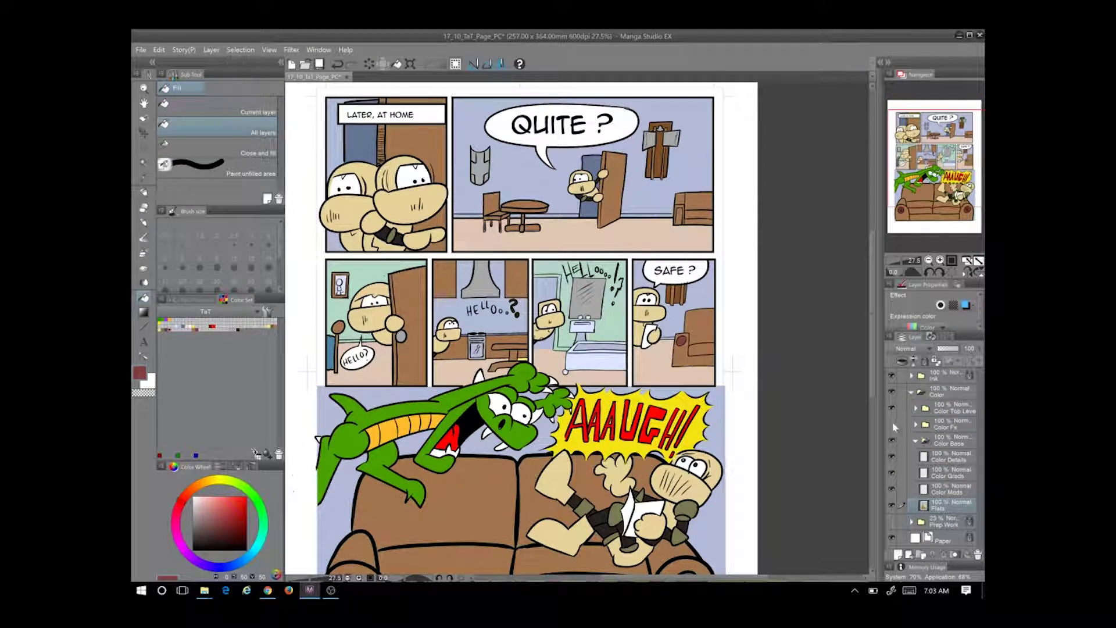
# Paint a round dark red arm front on the small sofa in the "QUITE ?" panel
pyautogui.scroll(5, 674, 218)
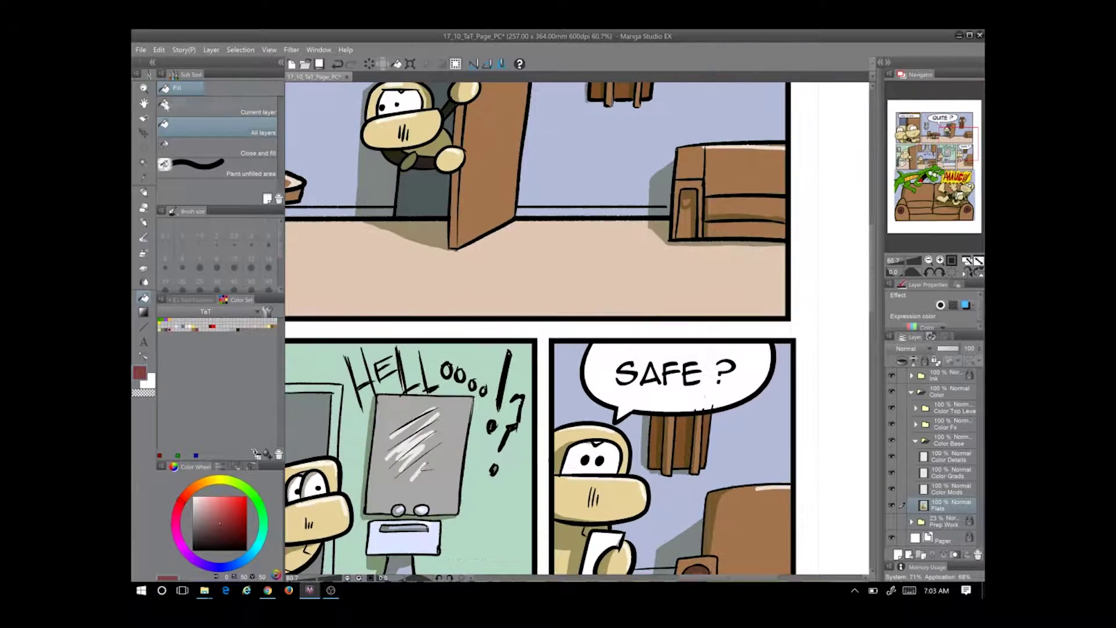
pyautogui.press('p')
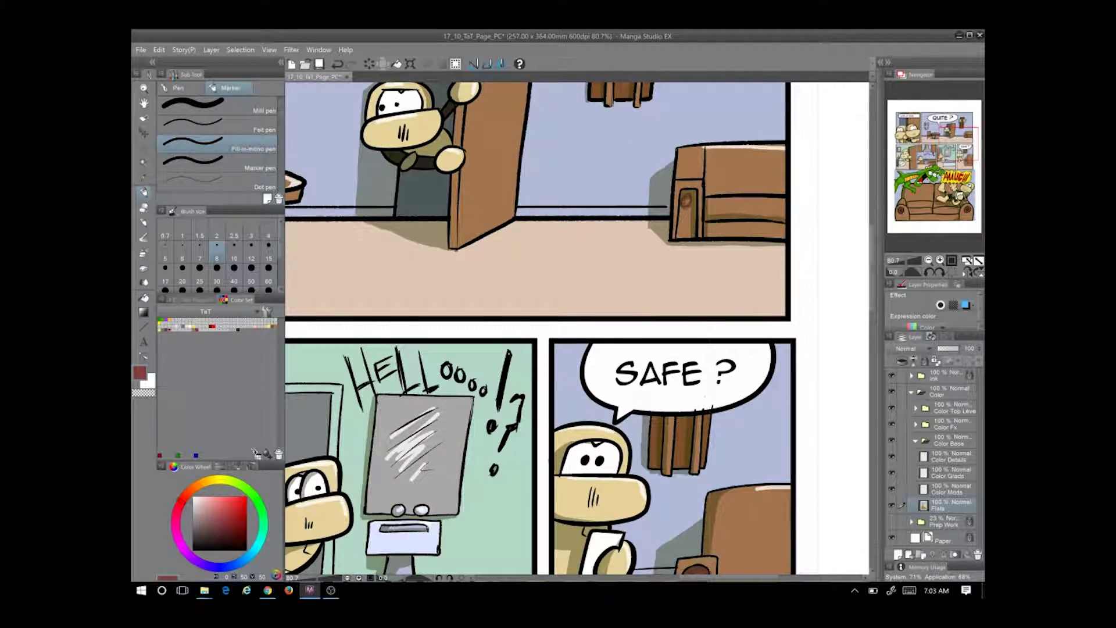
pyautogui.scroll(-6, 785, 269)
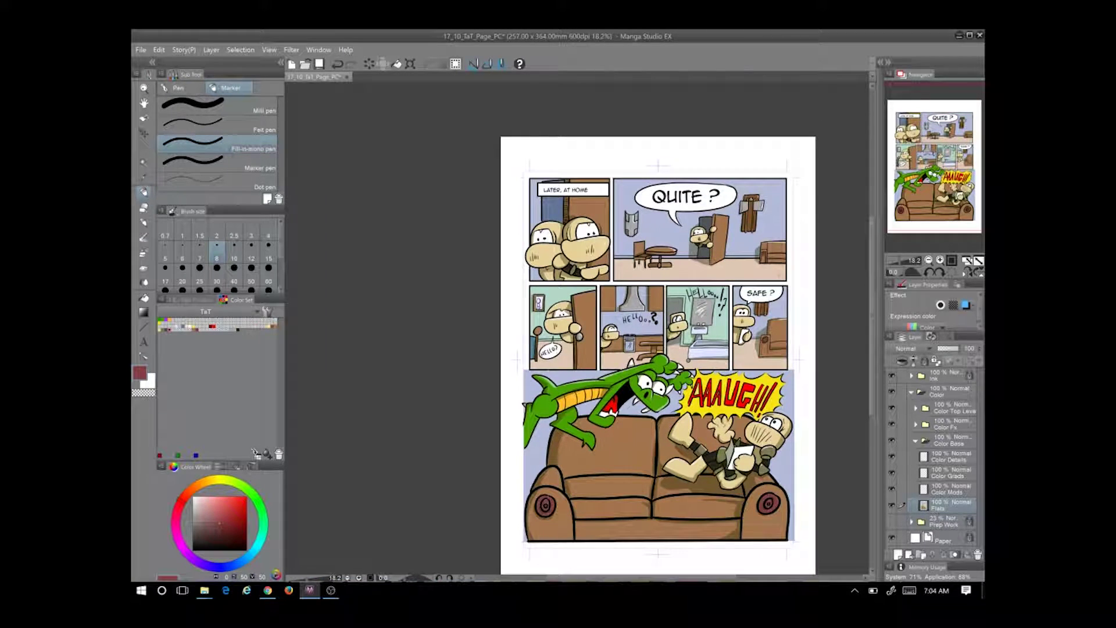
# Paint dark olive shading along the base of the large sofa's back cushion and on its arm on the Shade layer
pyautogui.scroll(-1, 776, 294)
pyautogui.click(916, 441)
pyautogui.click(916, 425)
pyautogui.click(942, 503)
pyautogui.click(249, 338)
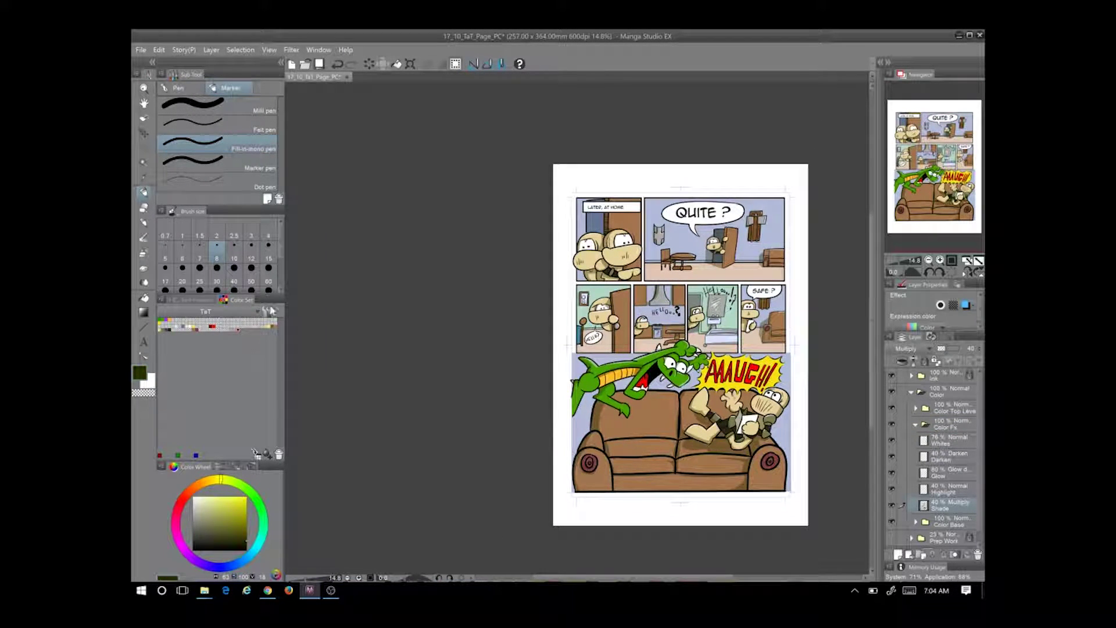
pyautogui.scroll(1, 735, 416)
pyautogui.scroll(3, 615, 330)
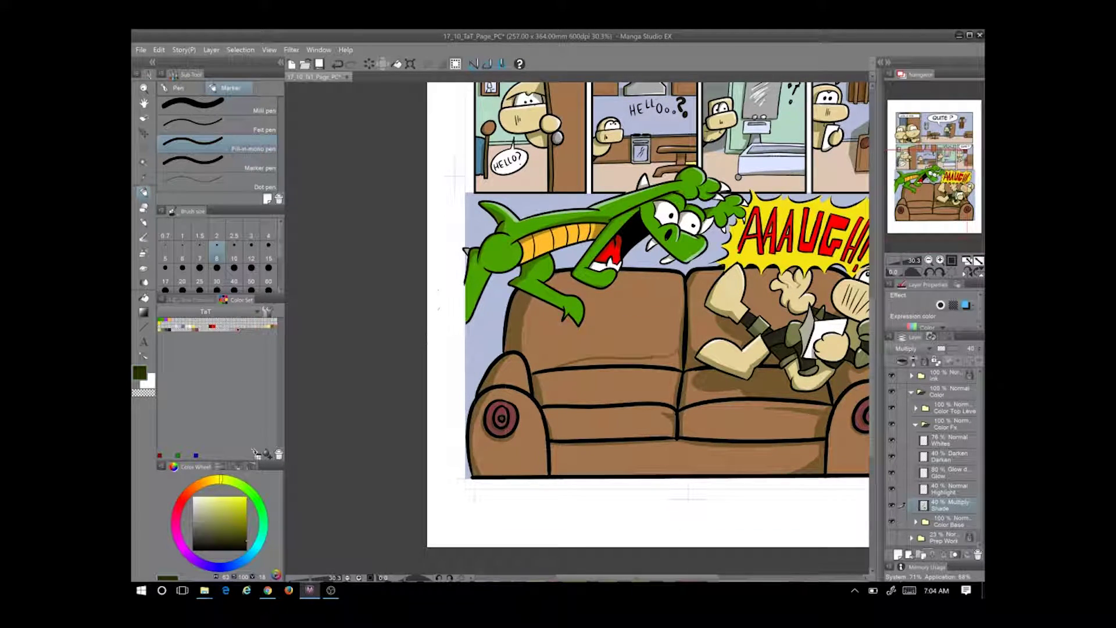
pyautogui.press('alt')
pyautogui.moveTo(530, 377); pyautogui.dragTo(680, 371)
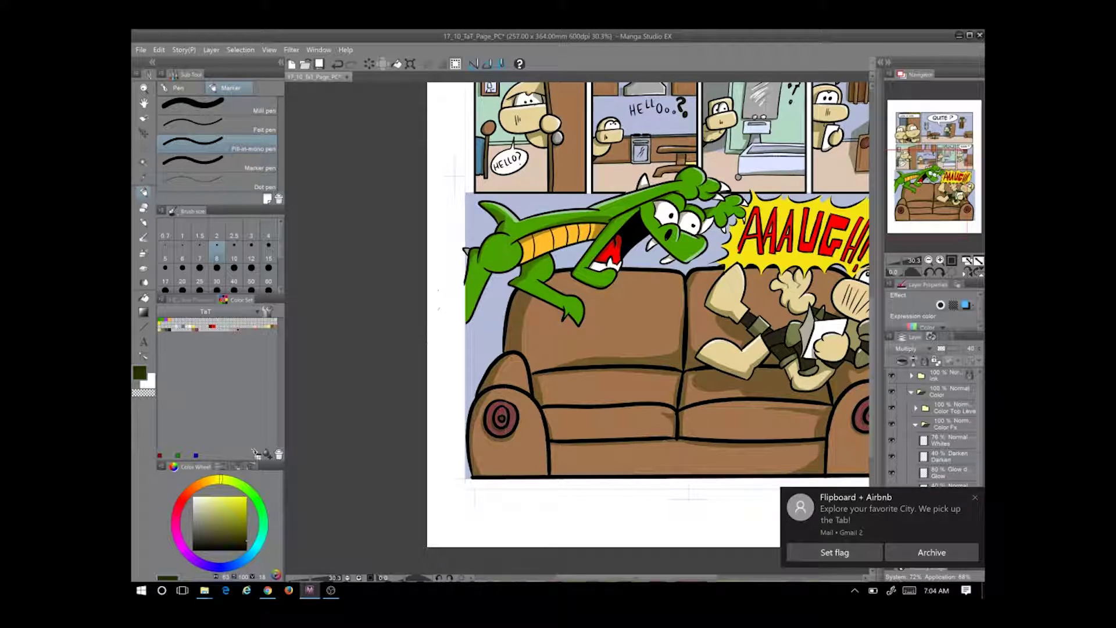
pyautogui.moveTo(488, 401); pyautogui.dragTo(530, 483)
pyautogui.scroll(-3, 530, 483)
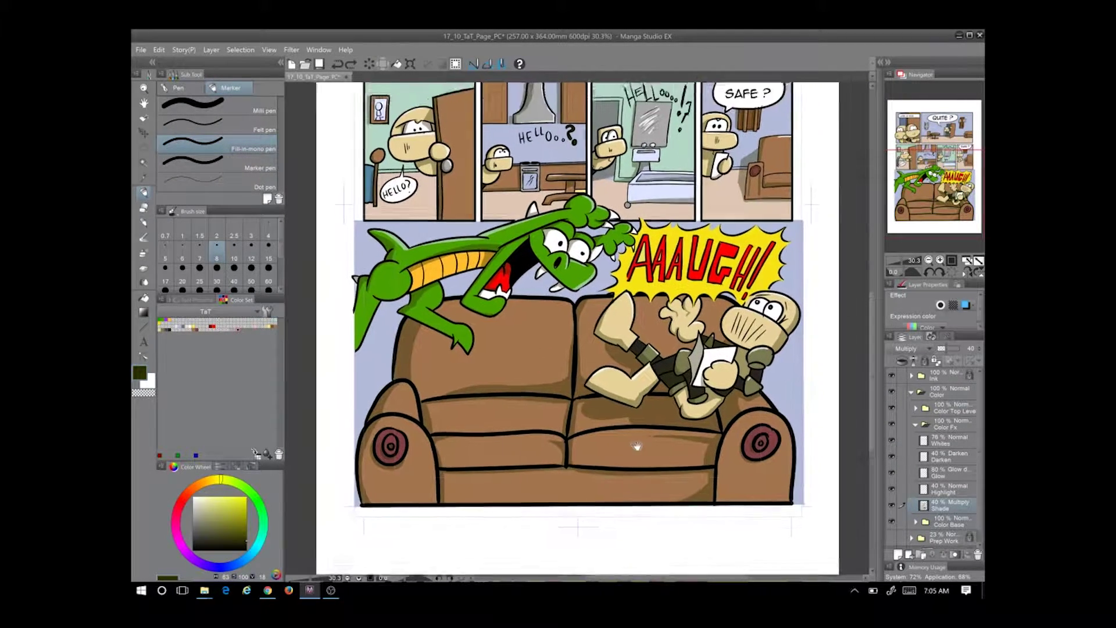
# Sample the peach floor colour, touch up the kitchen panel's floor on the Flats layer, and return to the Shade layer
pyautogui.scroll(3, 530, 483)
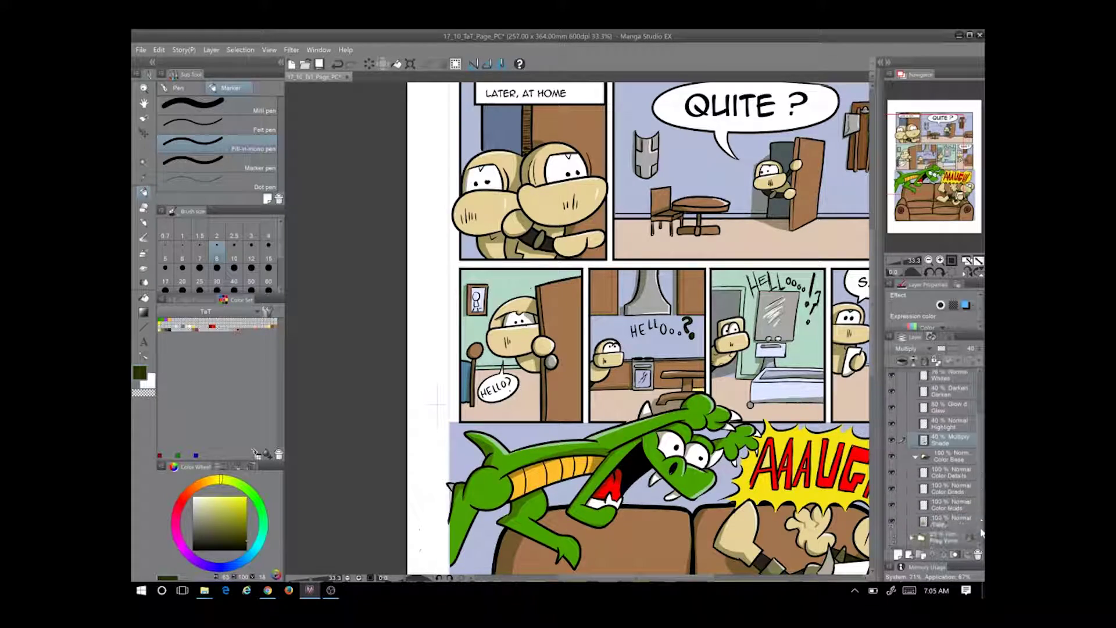
pyautogui.press('p')
pyautogui.press('g')
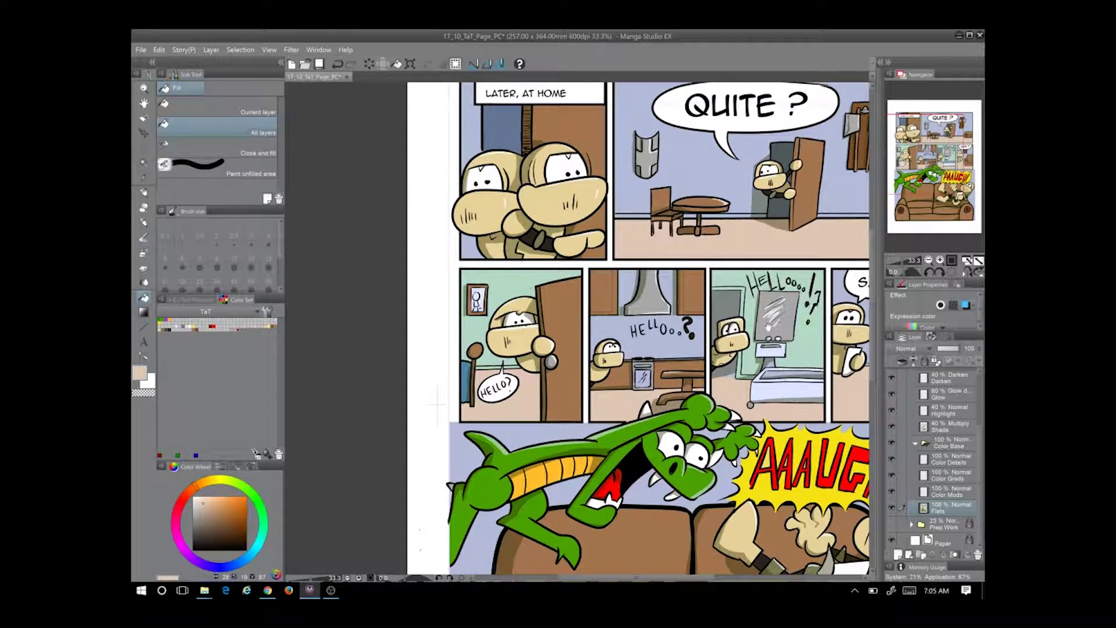
pyautogui.moveTo(768, 325); pyautogui.dragTo(608, 330)
pyautogui.click(948, 426)
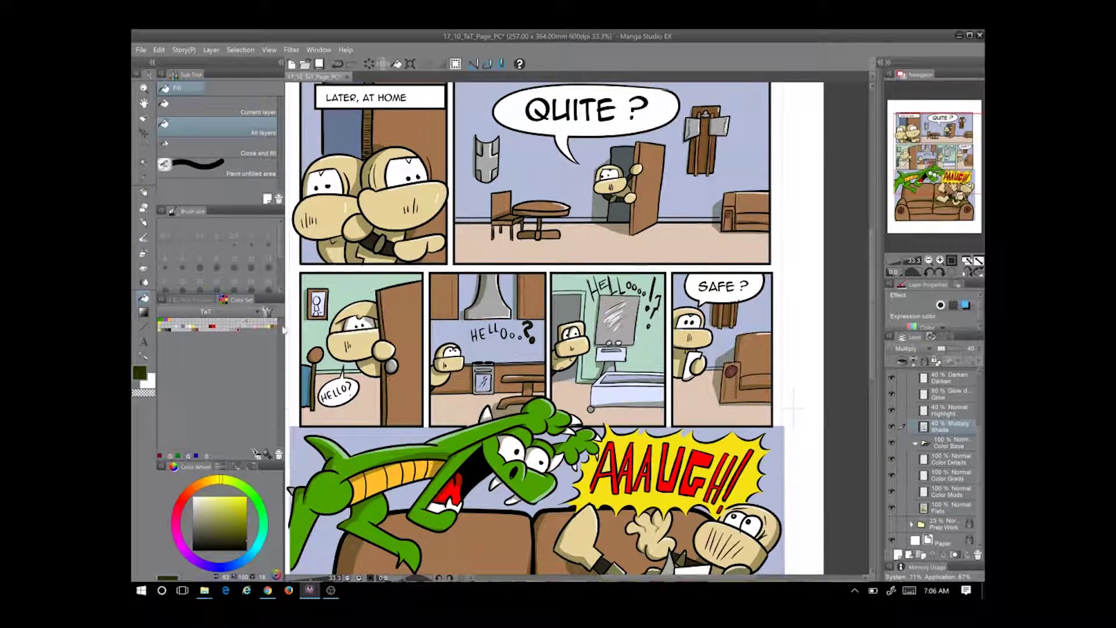
# Try to paint a cast shadow on the floor in front of the chair and table in the "QUITE ?" panel
pyautogui.press('p')
pyautogui.moveTo(502, 234); pyautogui.dragTo(484, 250)
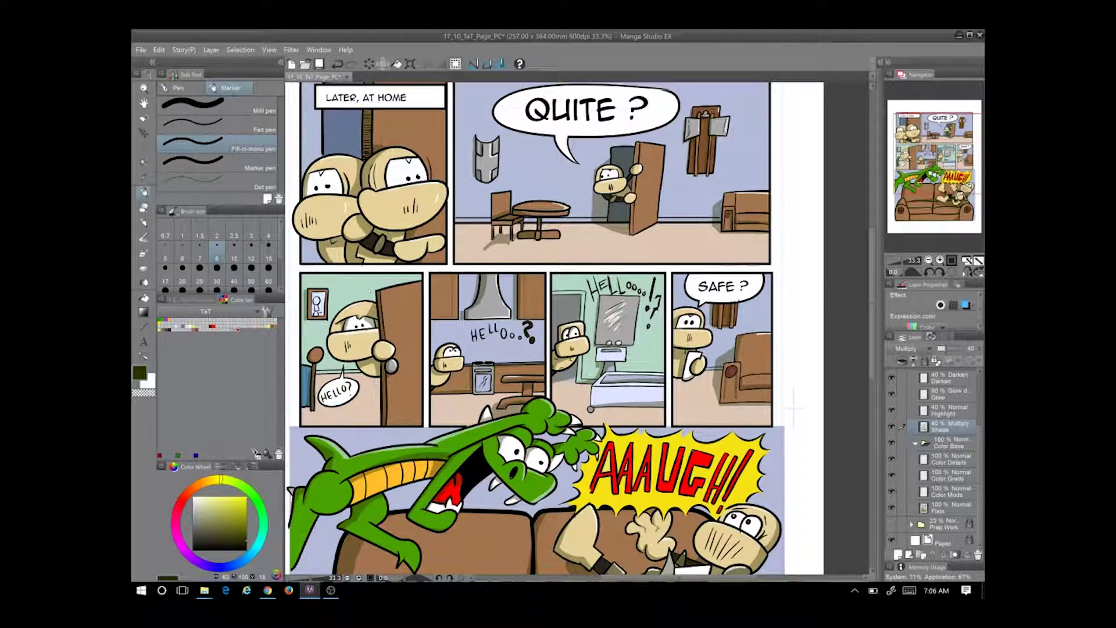
pyautogui.press('e')
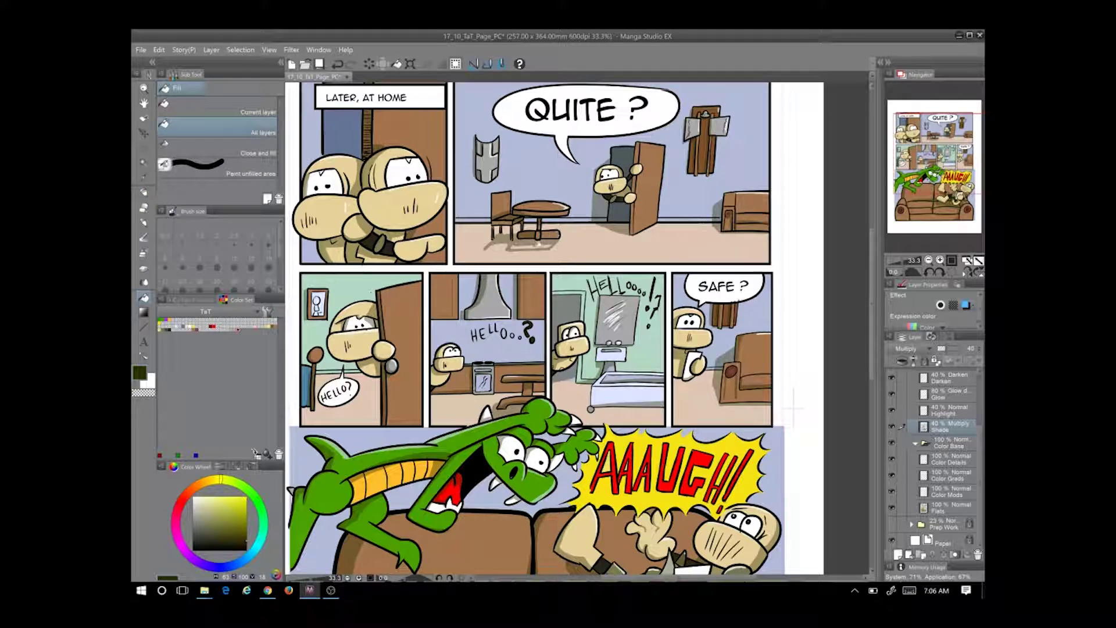
# Paint floor shadows beside the chair and table in the "QUITE ?" panel and under the bathtub in the bathroom panel
pyautogui.press('p')
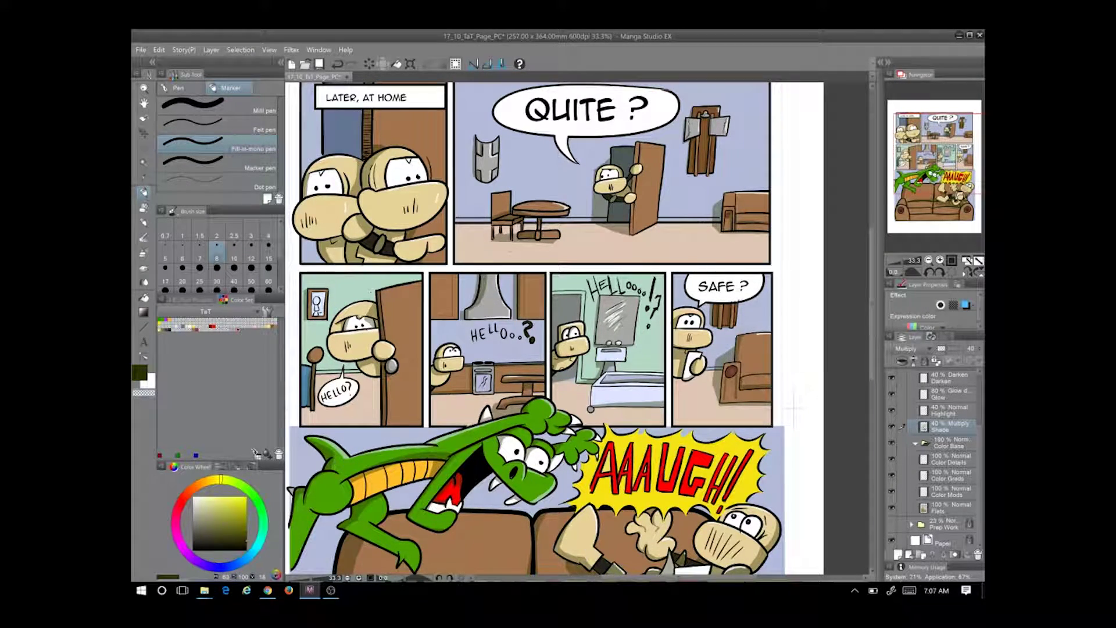
pyautogui.moveTo(502, 237); pyautogui.dragTo(481, 239)
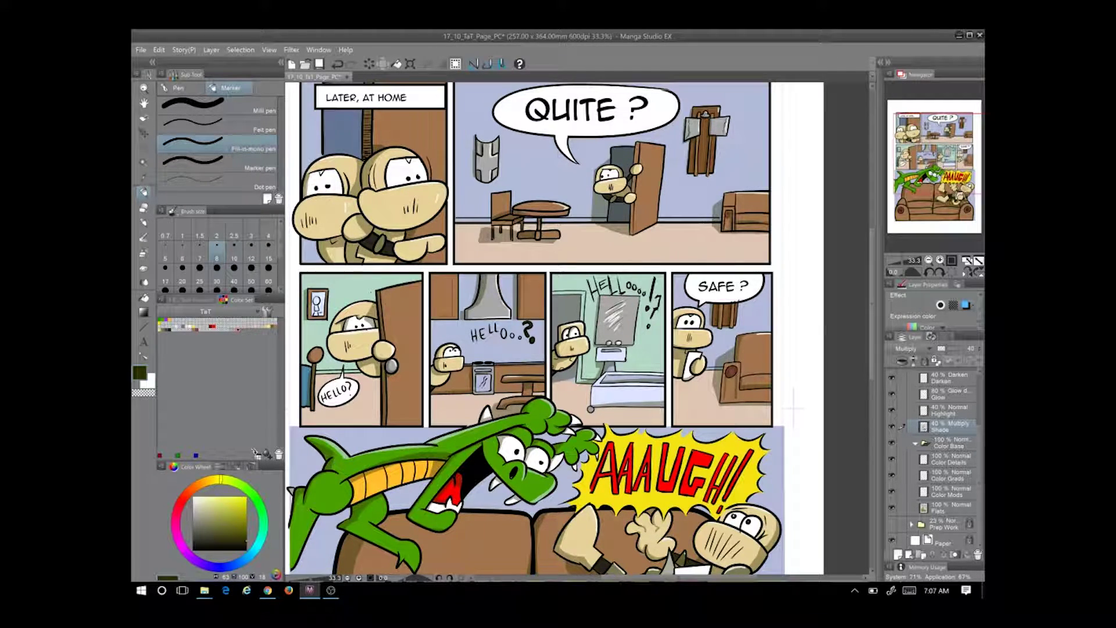
pyautogui.moveTo(669, 411); pyautogui.dragTo(592, 410)
pyautogui.press('g')
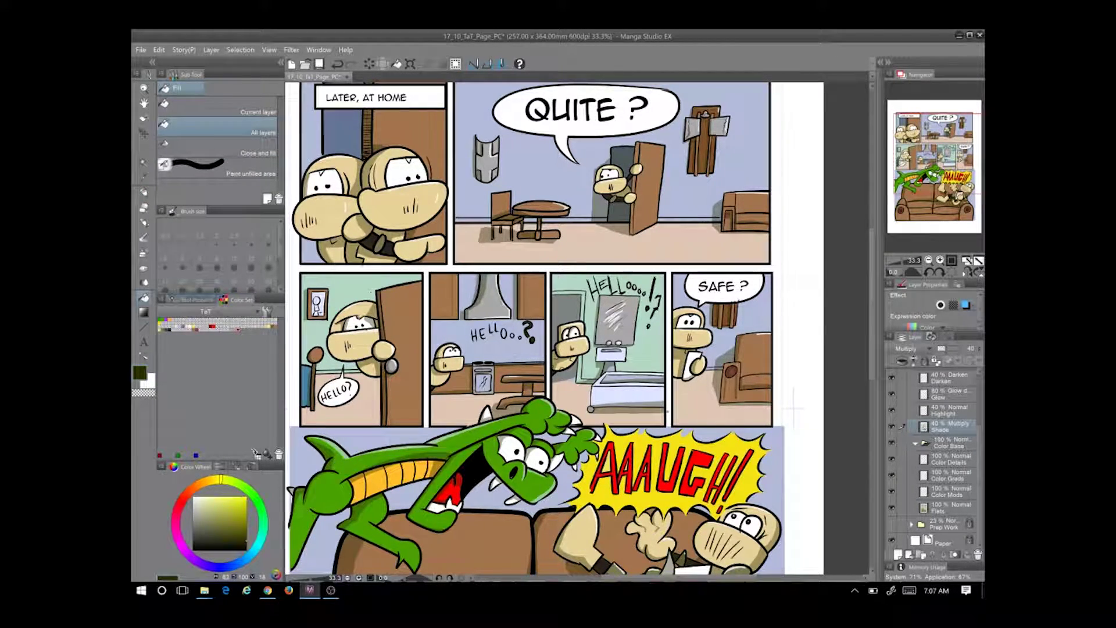
pyautogui.press('p')
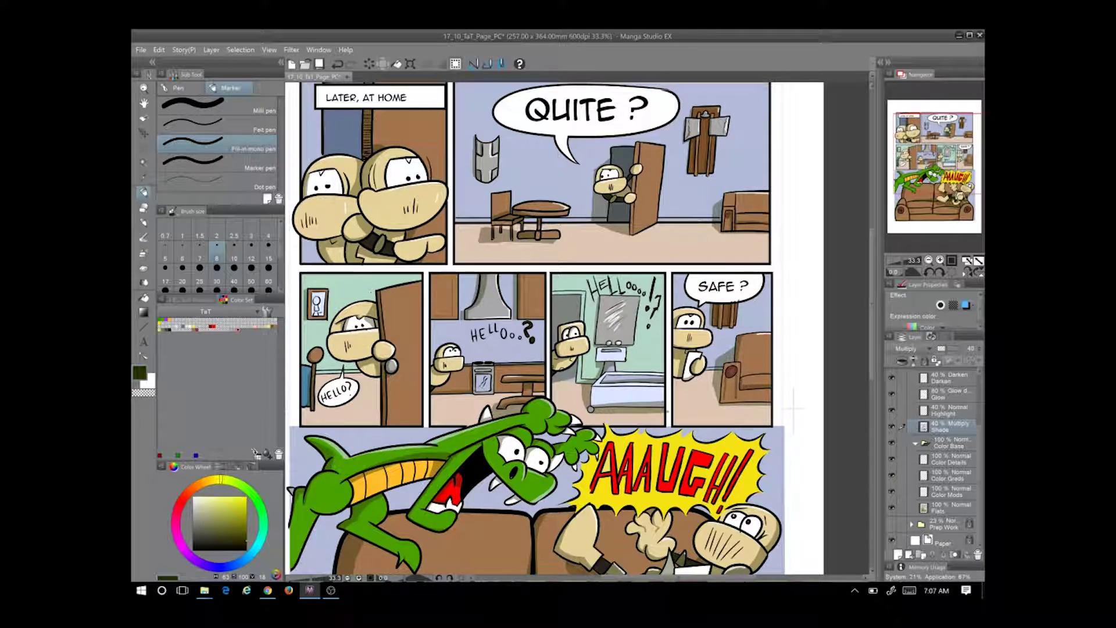
pyautogui.press('e')
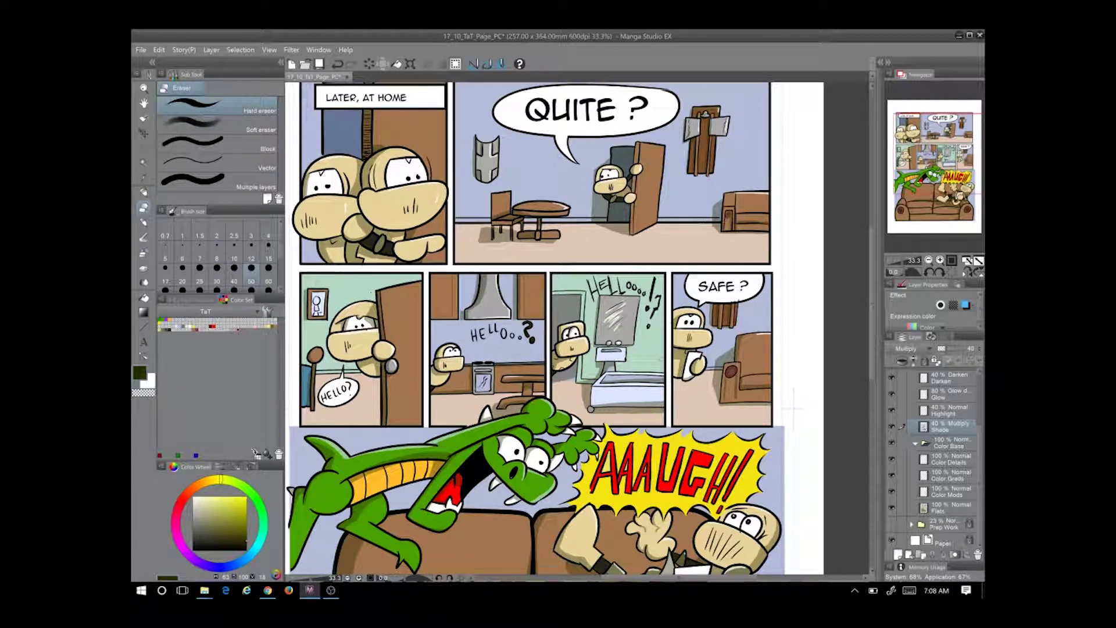
pyautogui.scroll(-2, 788, 359)
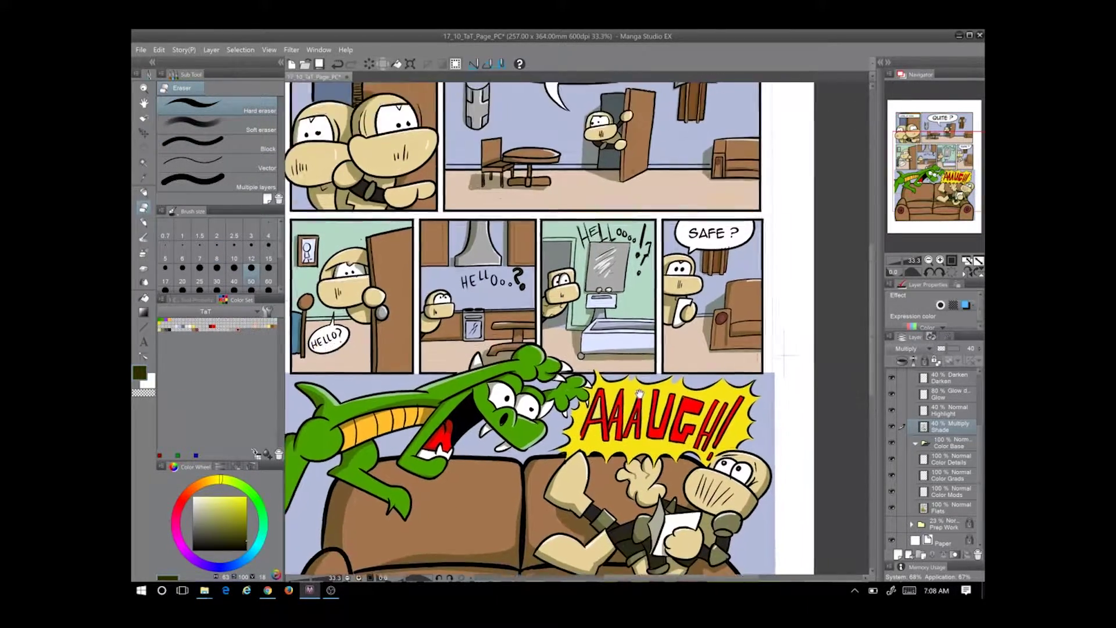
pyautogui.scroll(4, 642, 485)
pyautogui.moveTo(642, 485); pyautogui.dragTo(710, 407)
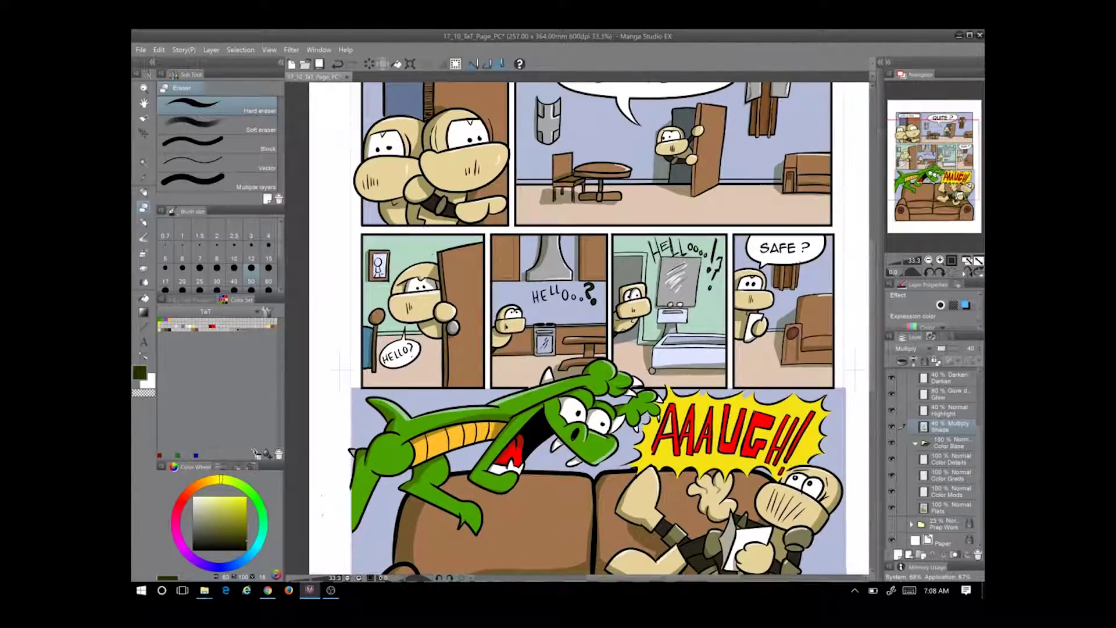
# Draw white motion lines around the two peeking characters' heads in the first panel on the Whites layer
pyautogui.hotkey('alt', ']')
pyautogui.hotkey('alt', ']')
pyautogui.hotkey('alt', ']')
pyautogui.hotkey('alt', ']')
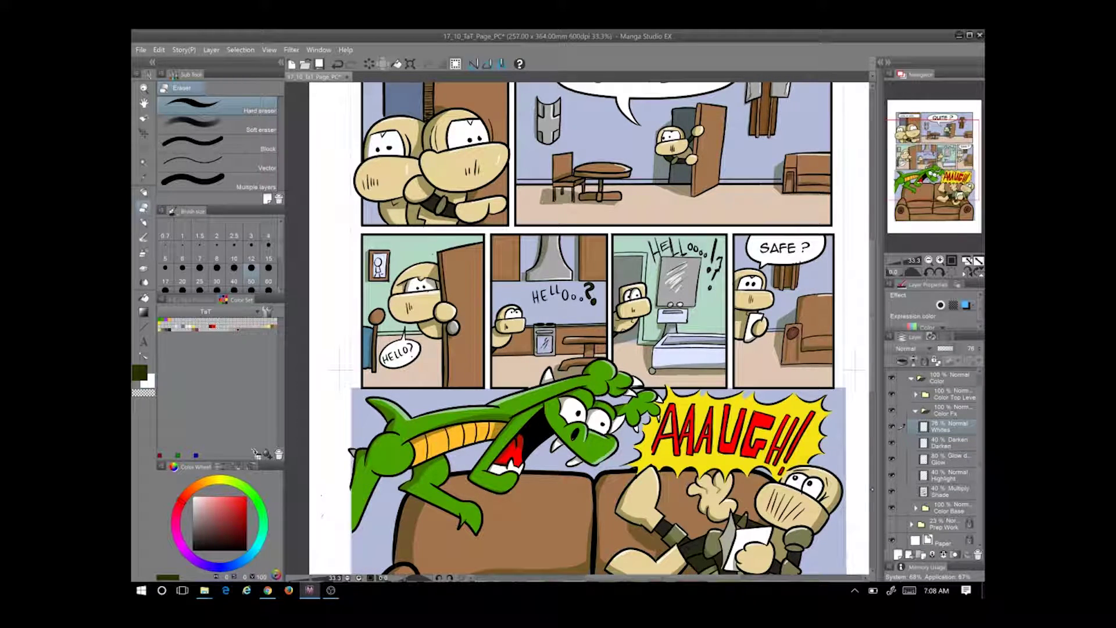
pyautogui.scroll(1, 937, 453)
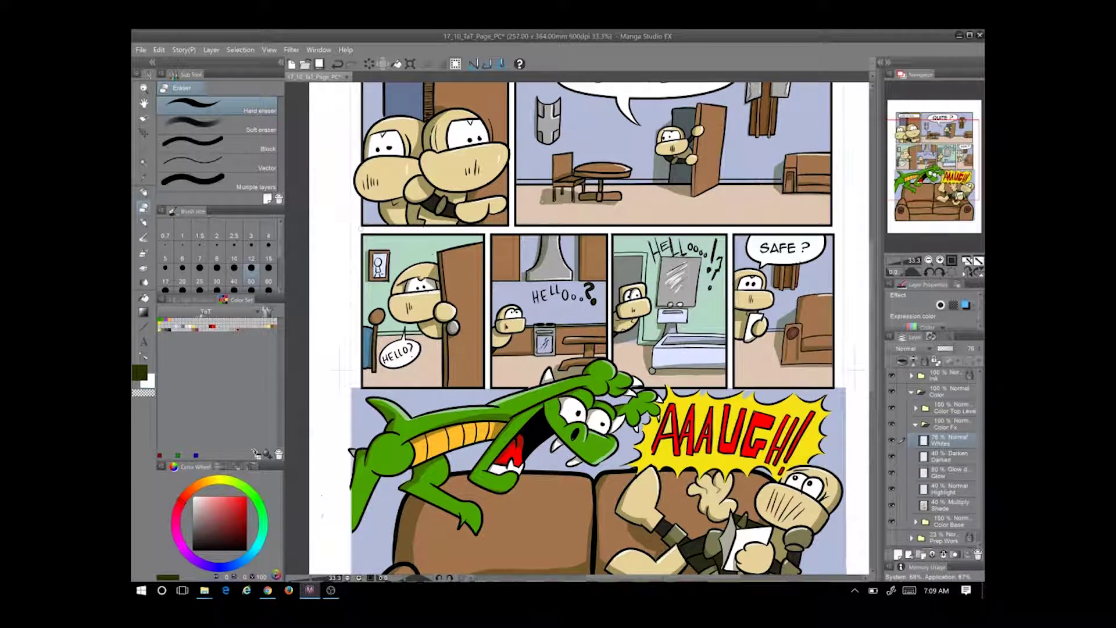
pyautogui.press('p')
pyautogui.moveTo(451, 129)
pyautogui.mouseDown()
pyautogui.moveTo(448, 144)
pyautogui.moveTo(410, 153)
pyautogui.mouseUp()
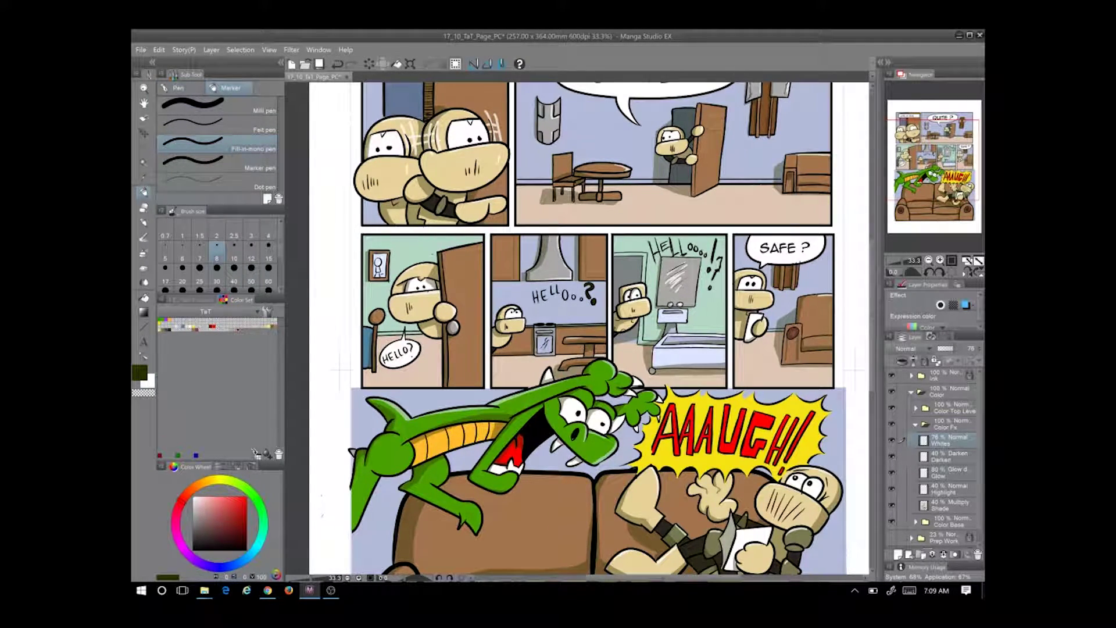
# Add white motion lines around the startled character's head, hand, feet and body on the large sofa
pyautogui.moveTo(733, 291); pyautogui.dragTo(597, 112)
pyautogui.moveTo(695, 343); pyautogui.dragTo(679, 358)
pyautogui.moveTo(486, 292); pyautogui.dragTo(471, 317)
pyautogui.moveTo(480, 302); pyautogui.dragTo(470, 314)
pyautogui.moveTo(488, 352); pyautogui.dragTo(476, 361)
pyautogui.moveTo(488, 358); pyautogui.dragTo(478, 367)
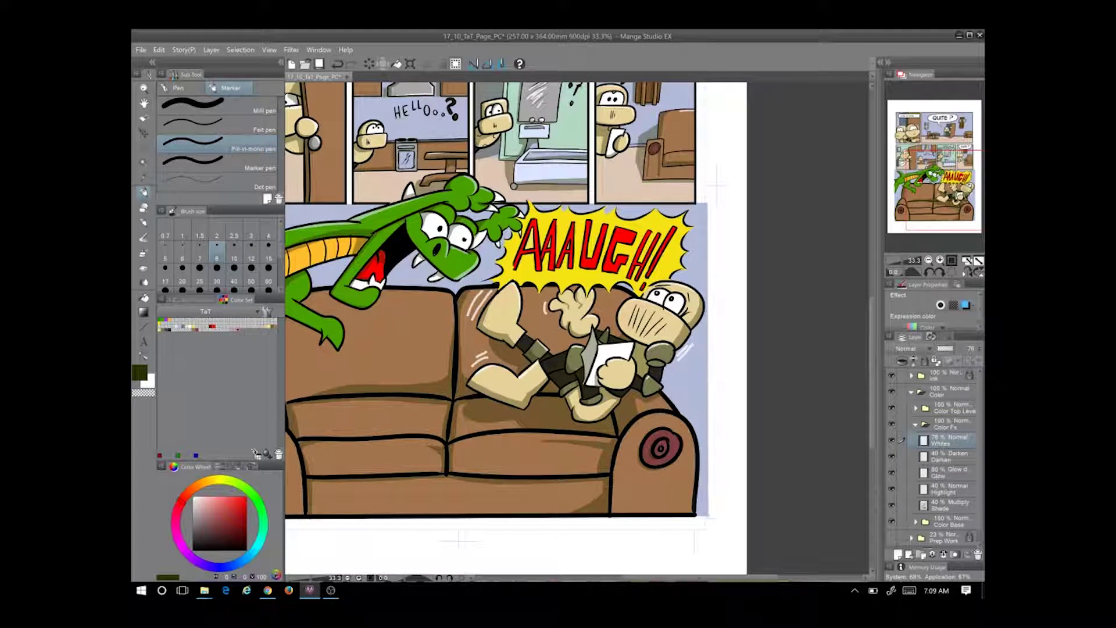
pyautogui.moveTo(575, 407); pyautogui.dragTo(563, 431)
pyautogui.moveTo(513, 416); pyautogui.dragTo(474, 400)
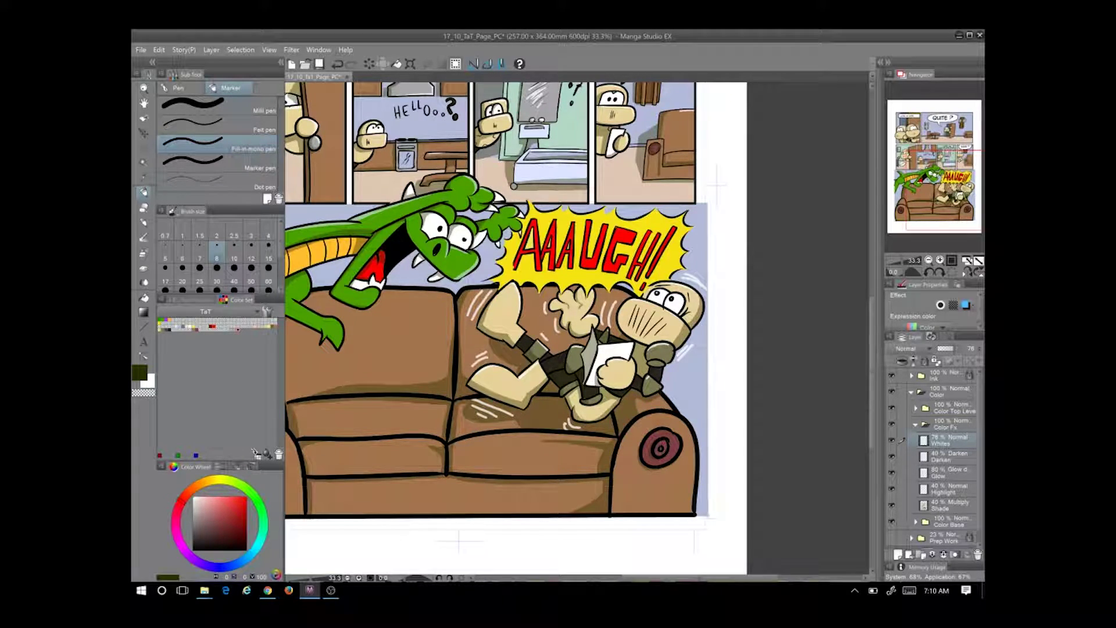
pyautogui.scroll(-2, 517, 326)
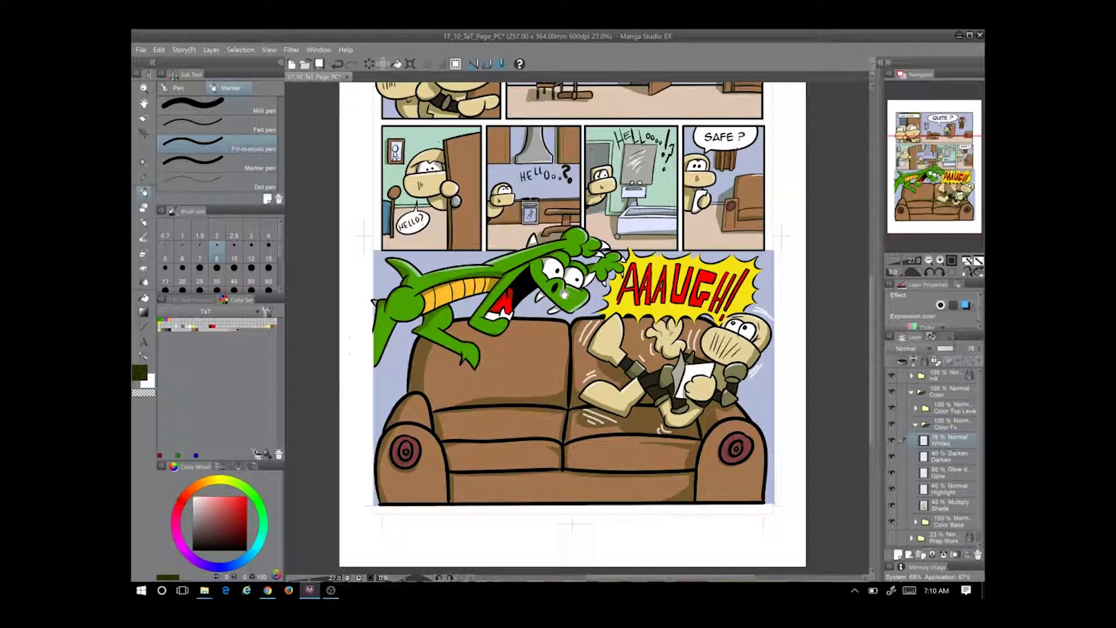
# Try to paint light blue speed lines behind the crocodile on the Whites layer
pyautogui.click(218, 328)
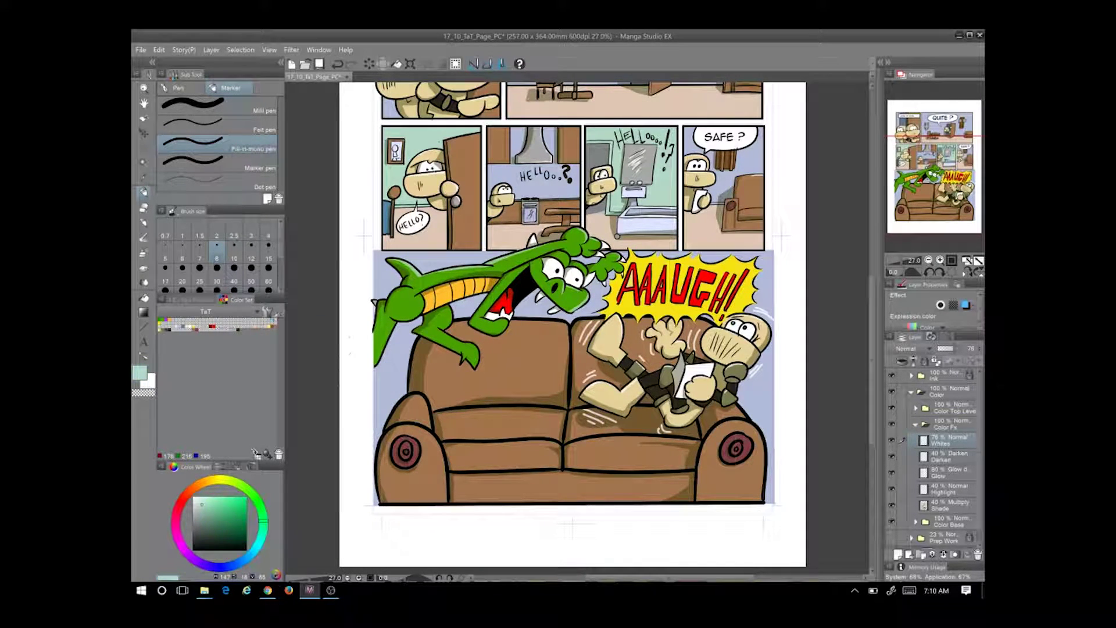
pyautogui.moveTo(440, 346); pyautogui.dragTo(414, 359)
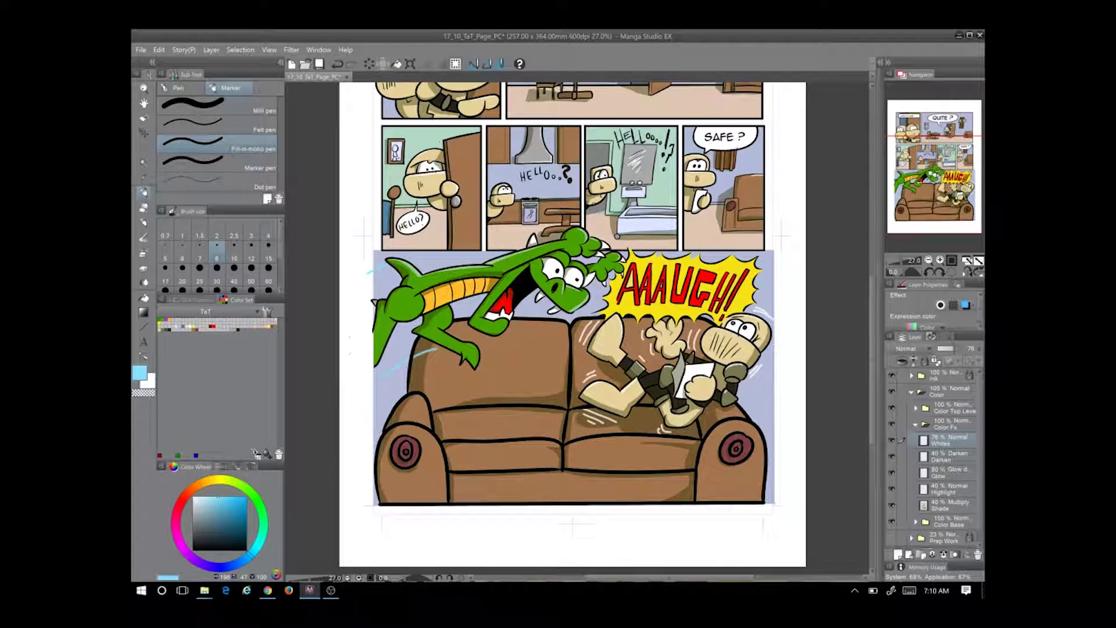
pyautogui.hotkey('ctrl', 'z')
# Add a vector layer named Speed Lines in the Ink Base folder and choose black as the drawing colour
pyautogui.click(911, 375)
pyautogui.click(976, 435)
pyautogui.click(196, 547)
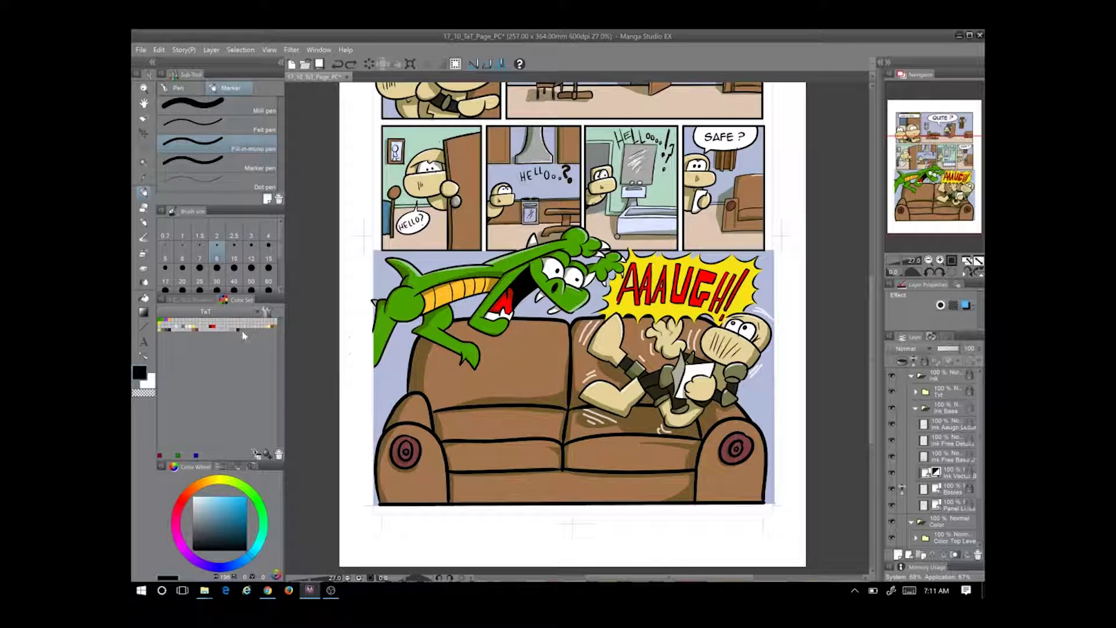
pyautogui.click(953, 376)
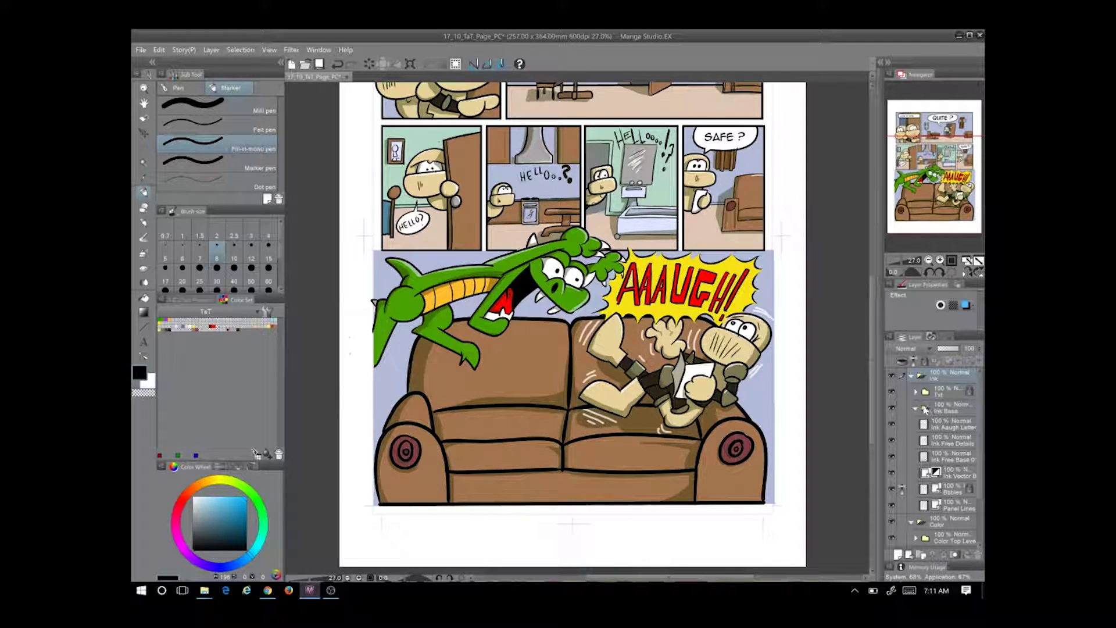
pyautogui.click(898, 554)
pyautogui.doubleClick(960, 477)
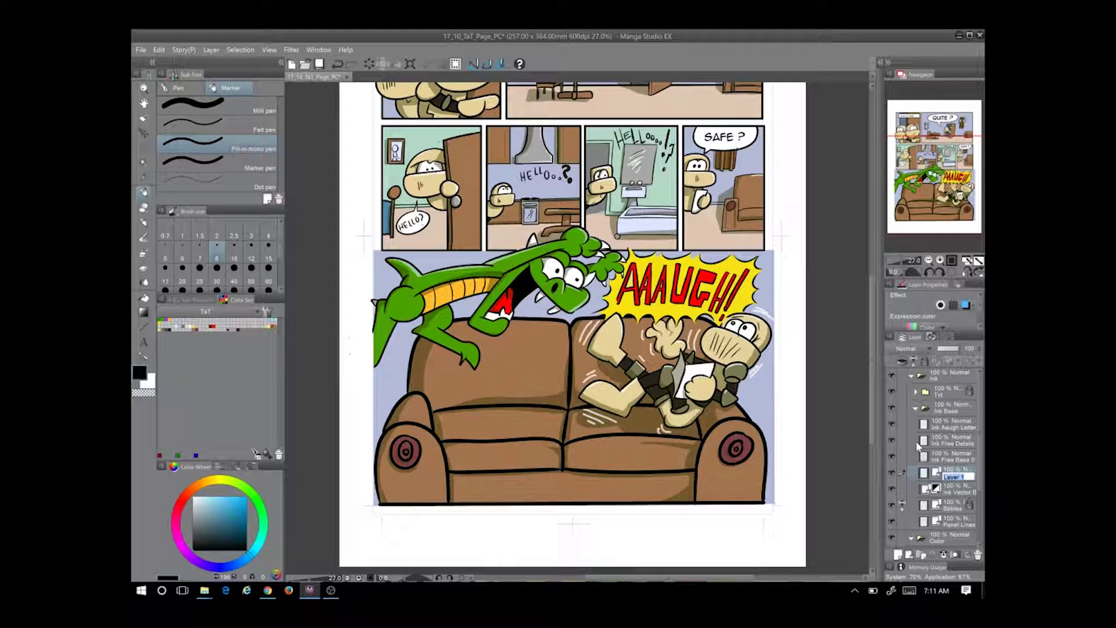
pyautogui.press('Return')
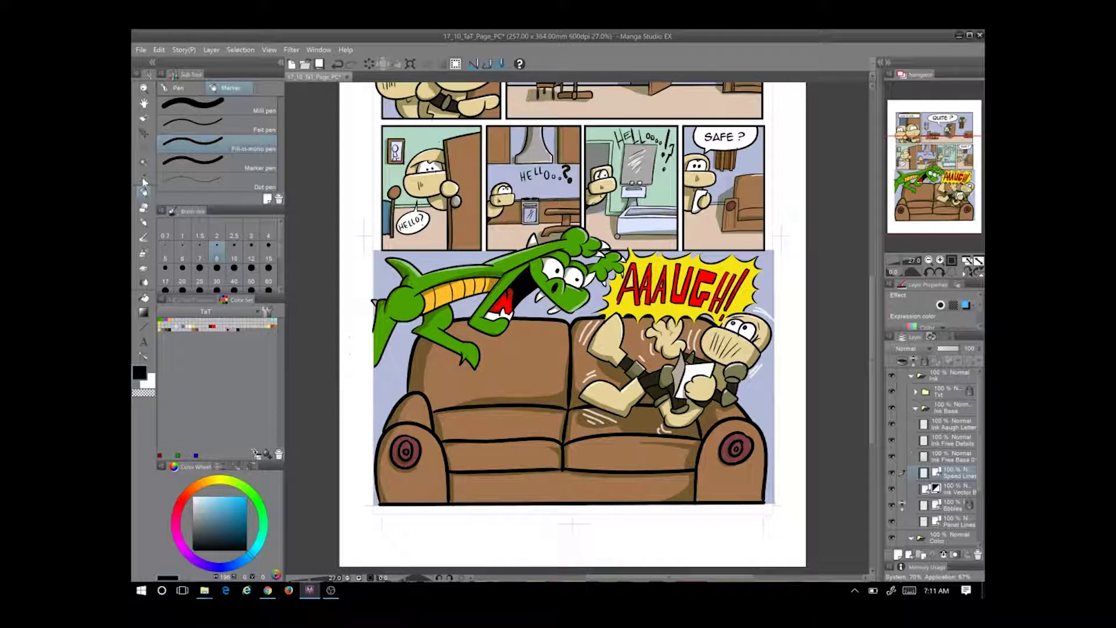
# Draw black G-pen speed lines trailing behind the crocodile's tail and front foot on the Speed Lines layer
pyautogui.click(179, 87)
pyautogui.moveTo(363, 398); pyautogui.dragTo(459, 356)
pyautogui.hotkey('ctrl', 'z')
pyautogui.moveTo(362, 398); pyautogui.dragTo(459, 356)
pyautogui.moveTo(352, 296); pyautogui.dragTo(387, 269)
pyautogui.moveTo(349, 396); pyautogui.dragTo(410, 359)
pyautogui.hotkey('ctrl', 'z')
pyautogui.moveTo(347, 301); pyautogui.dragTo(389, 277)
pyautogui.hotkey('ctrl', 'z')
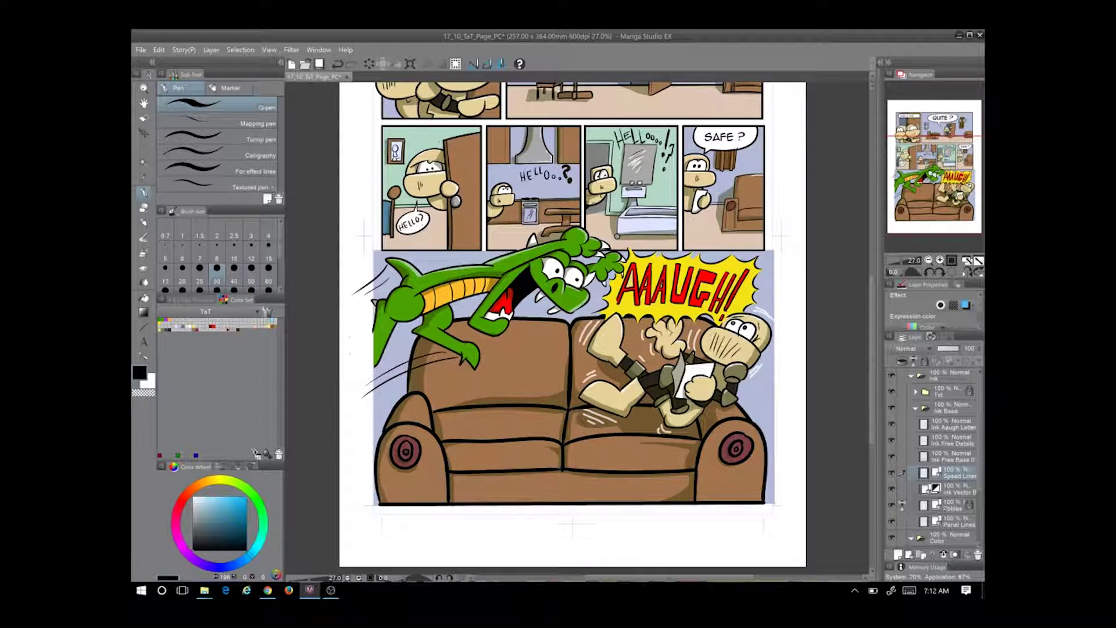
# Add a new layer named Speed Color in the Ink Base folder
pyautogui.click(898, 554)
pyautogui.doubleClick(953, 472)
pyautogui.write('Speed Color')
pyautogui.press('Return')
# Place the Speed Color layer beneath Speed Lines and draw a light blue straight line down the large panel's left edge
pyautogui.click(218, 497)
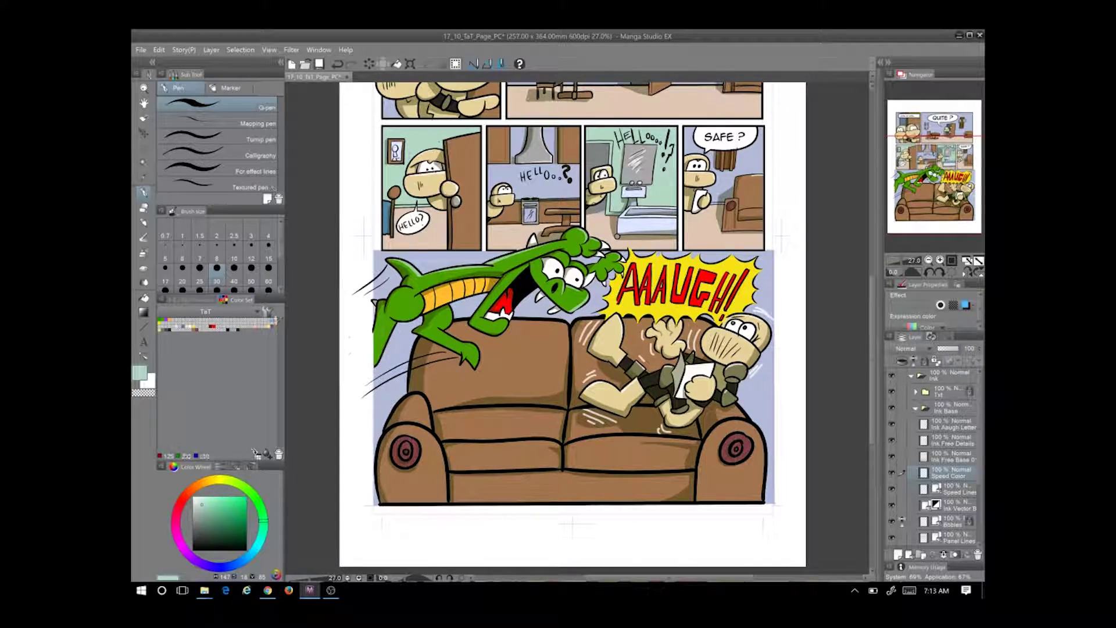
pyautogui.click(231, 88)
pyautogui.scroll(2, 361, 317)
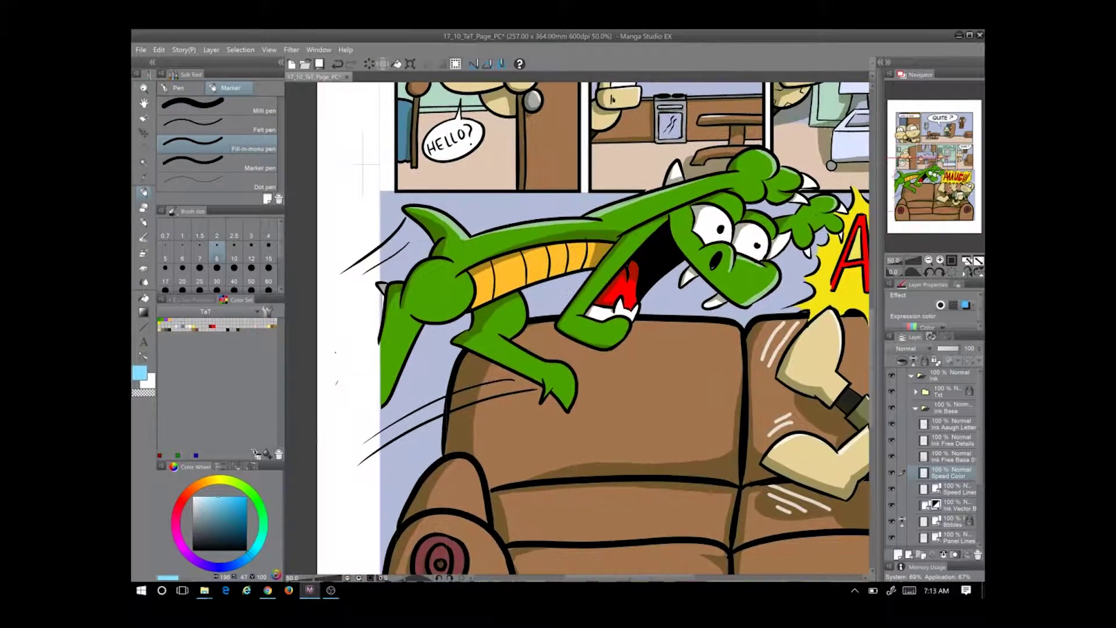
pyautogui.hotkey('ctrl', '[')
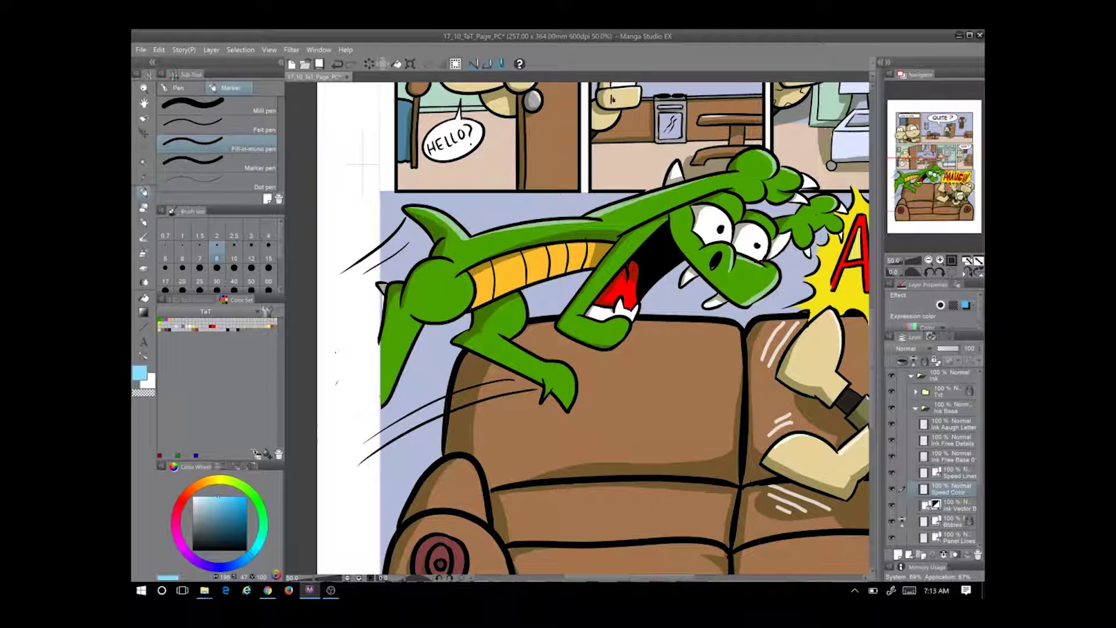
pyautogui.press('u')
pyautogui.moveTo(381, 250); pyautogui.dragTo(381, 447)
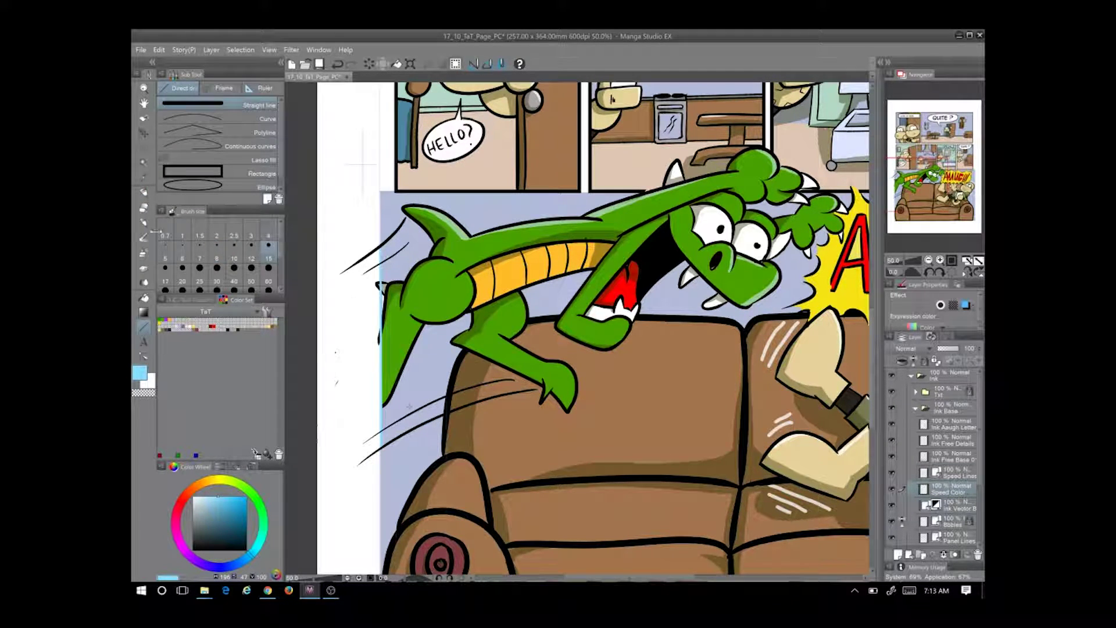
# Try to fill the areas between the crocodile's speed lines with light blue
pyautogui.press('p')
pyautogui.press('g')
pyautogui.moveTo(535, 387); pyautogui.dragTo(410, 399)
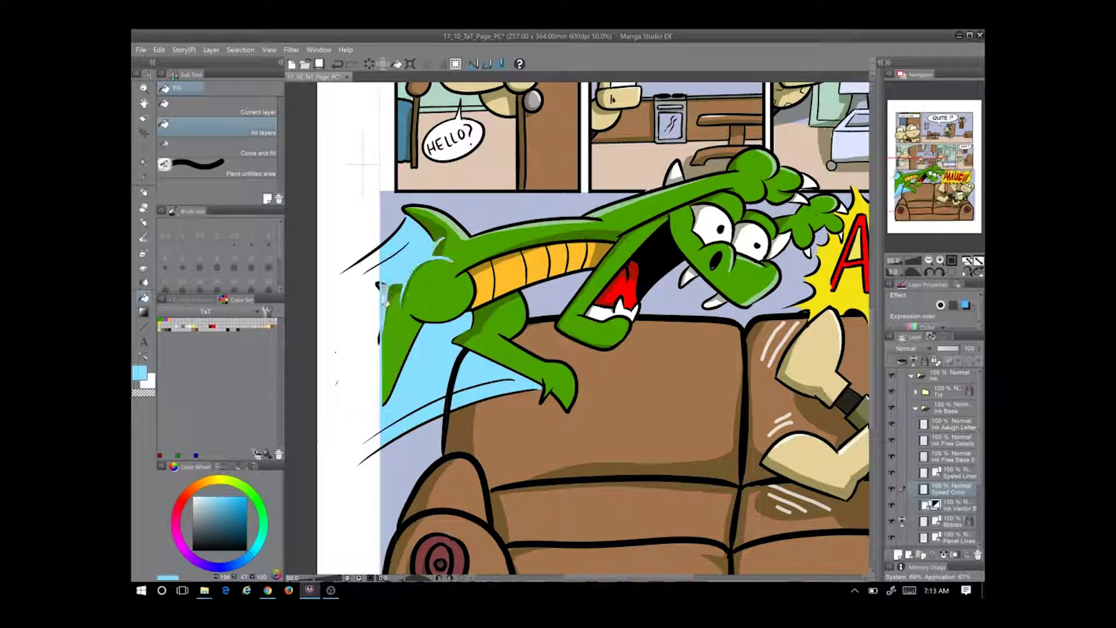
pyautogui.hotkey('ctrl', 'z')
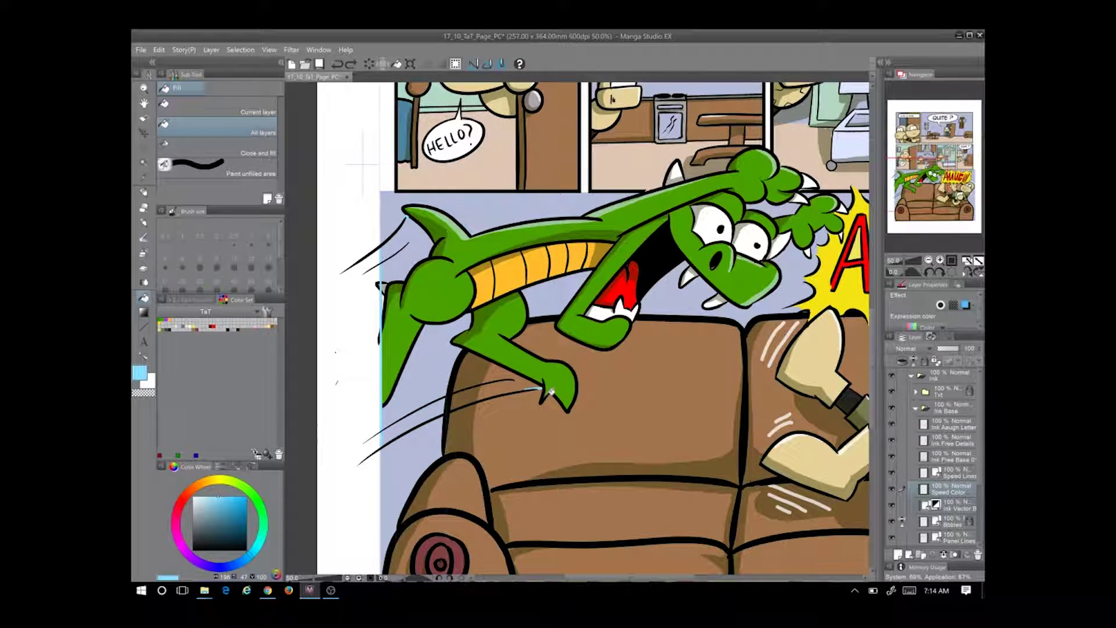
# Turn off area scaling for the fill and fill the speed-line areas behind the crocodile with light blue
pyautogui.click(193, 299)
pyautogui.click(170, 375)
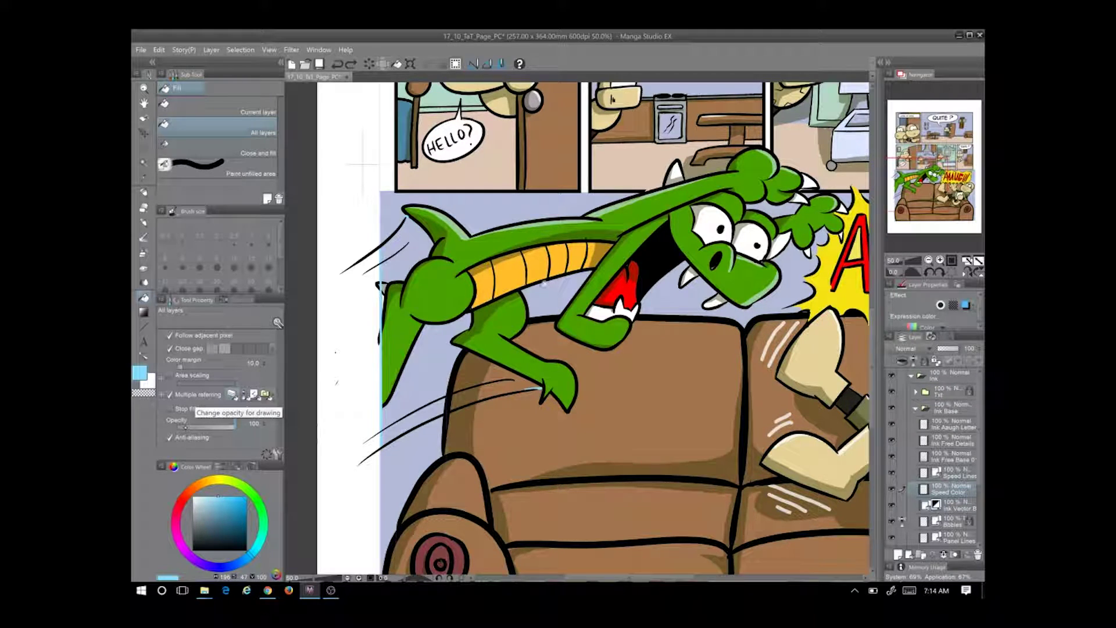
pyautogui.click(402, 336)
pyautogui.click(400, 257)
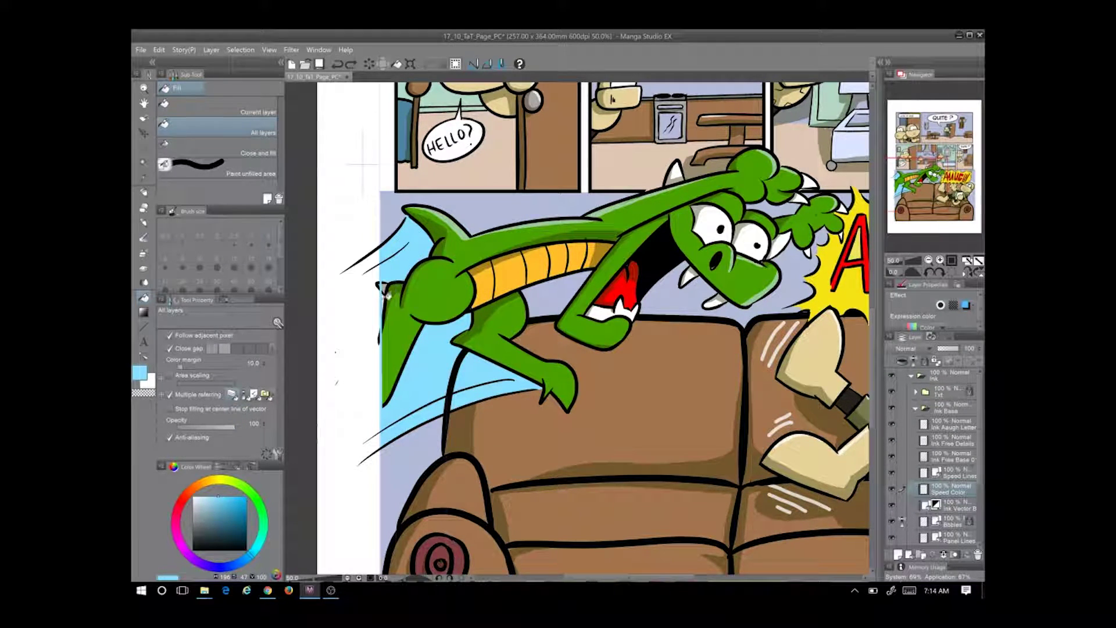
# Erase the excess light blue along the large panel's left edge and around the crocodile's hind claw
pyautogui.press('e')
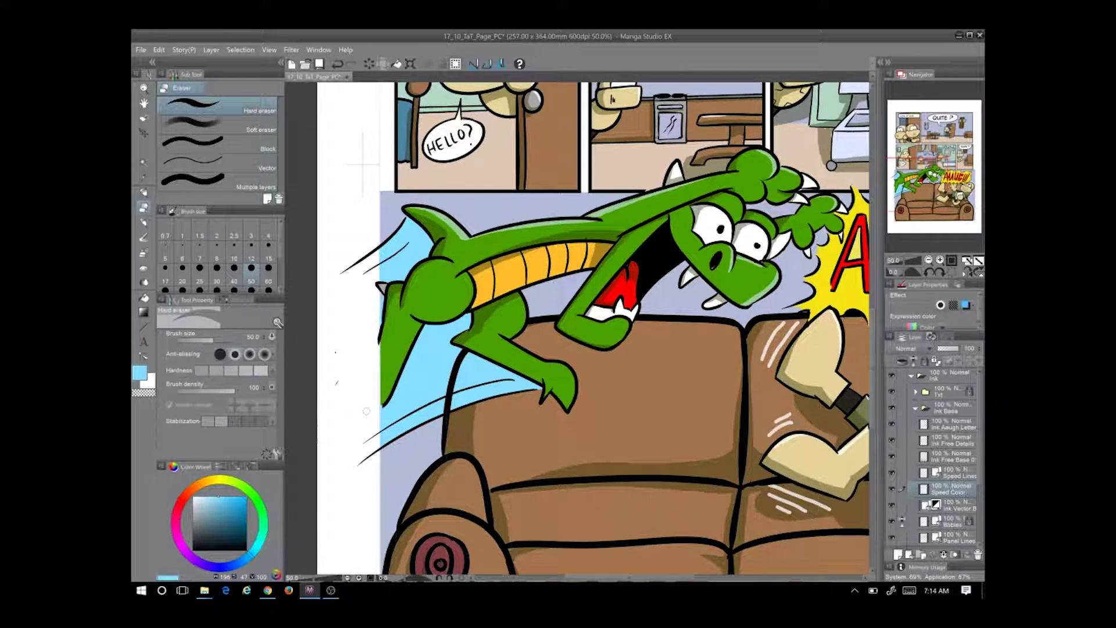
pyautogui.press('p')
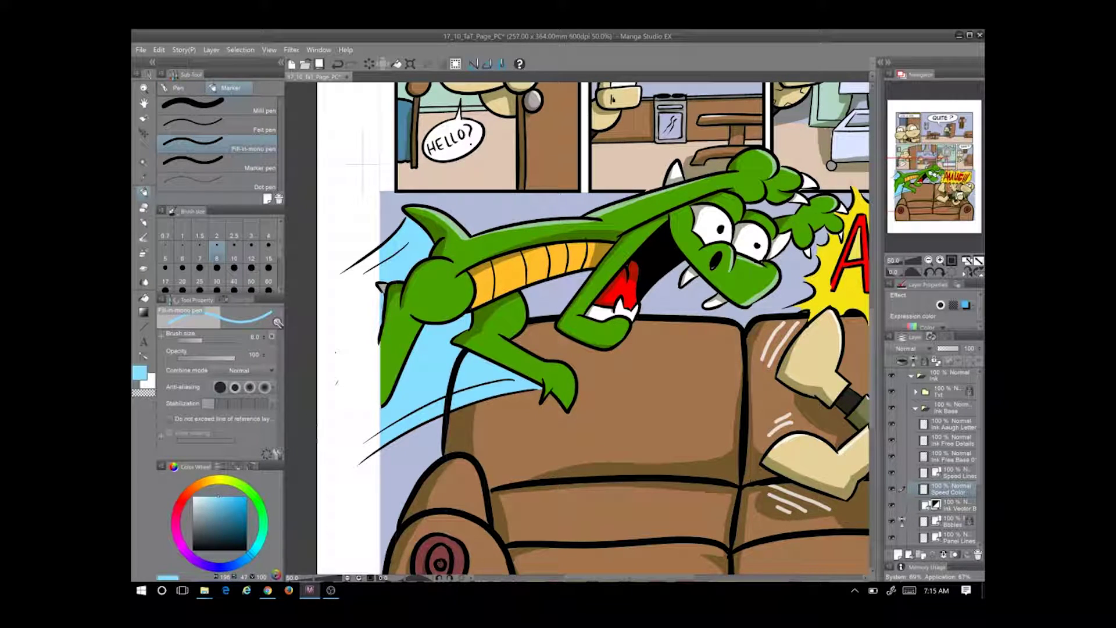
pyautogui.press('e')
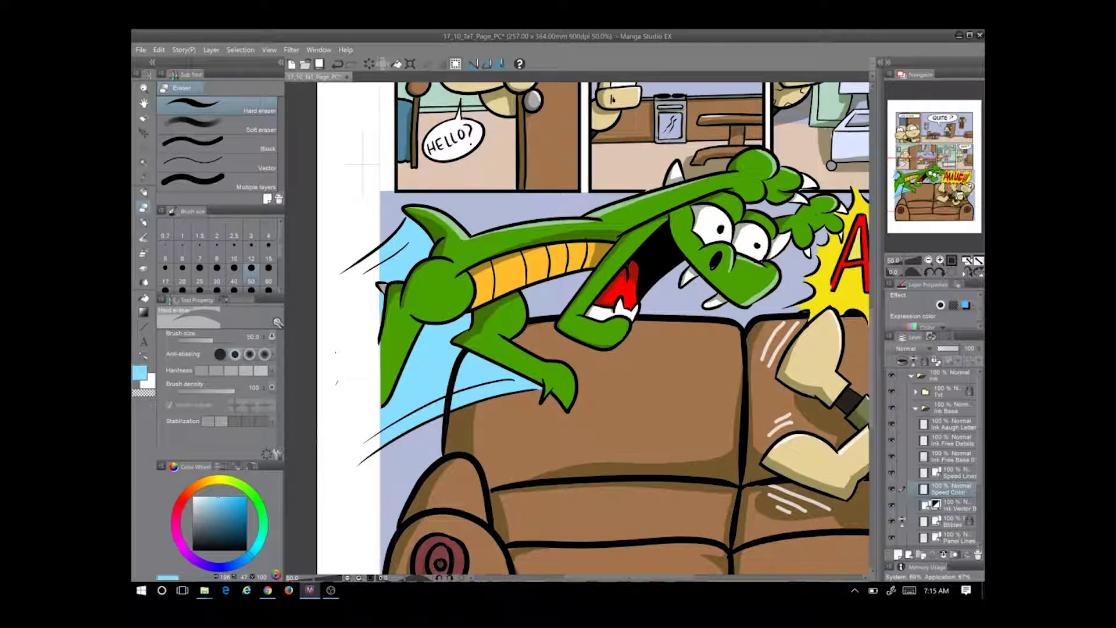
# Draw black speed lines beneath the crocodile's belly on the Speed Lines layer
pyautogui.click(960, 472)
pyautogui.click(193, 550)
pyautogui.press('p')
# Paint and fill the area between the crocodile's belly and its speed lines light blue on the Speed Color layer
pyautogui.click(954, 489)
pyautogui.click(219, 497)
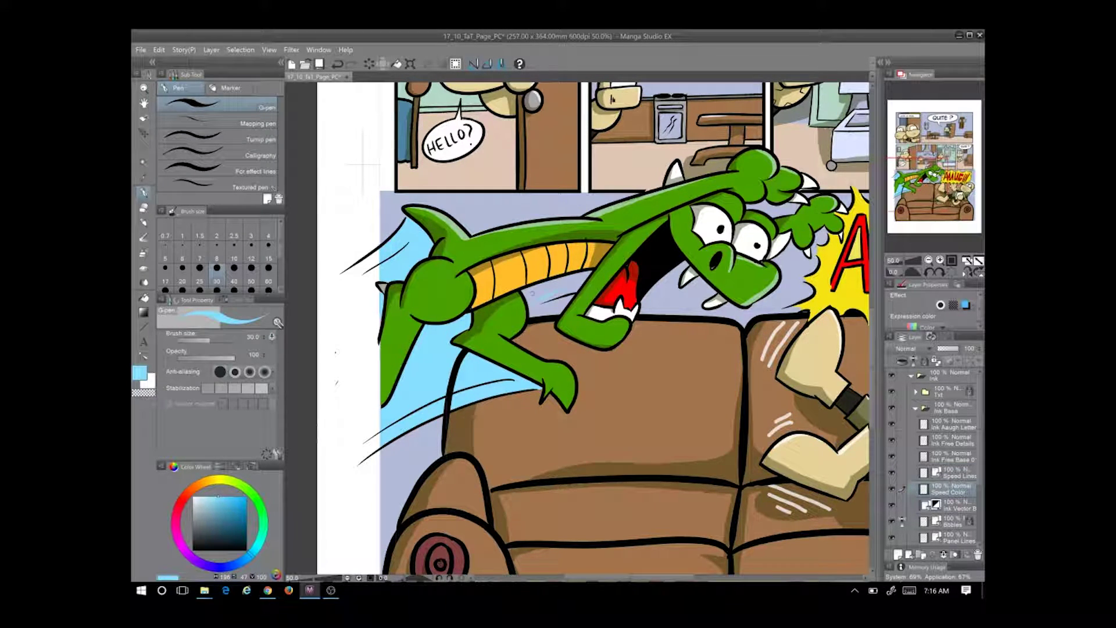
pyautogui.hotkey('ctrl', 'z')
pyautogui.hotkey('ctrl', 'z')
pyautogui.press('e')
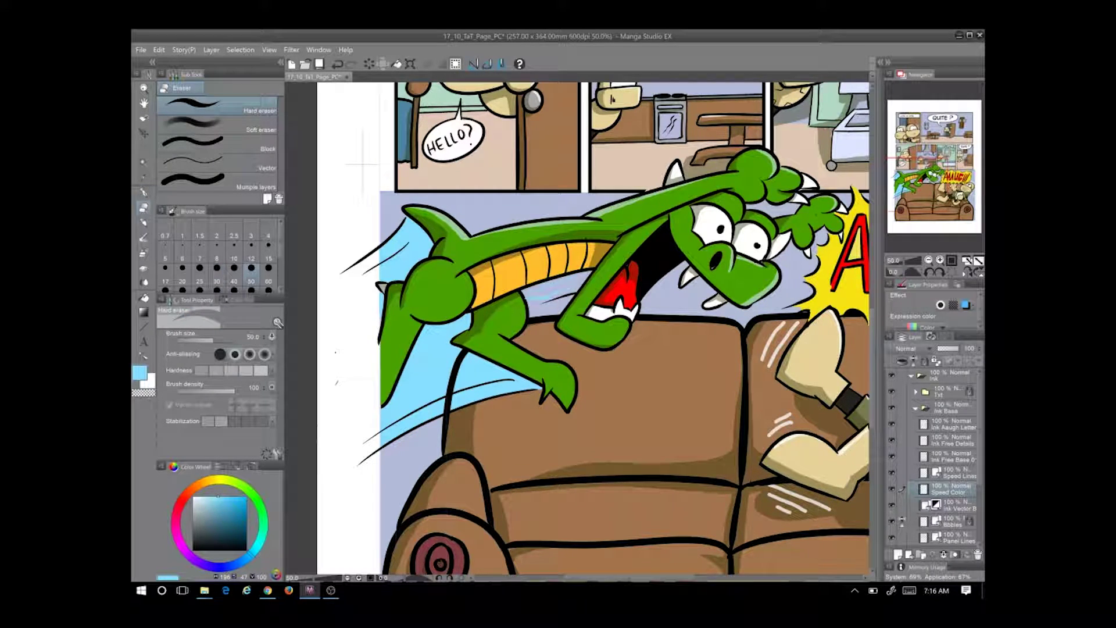
pyautogui.press('p')
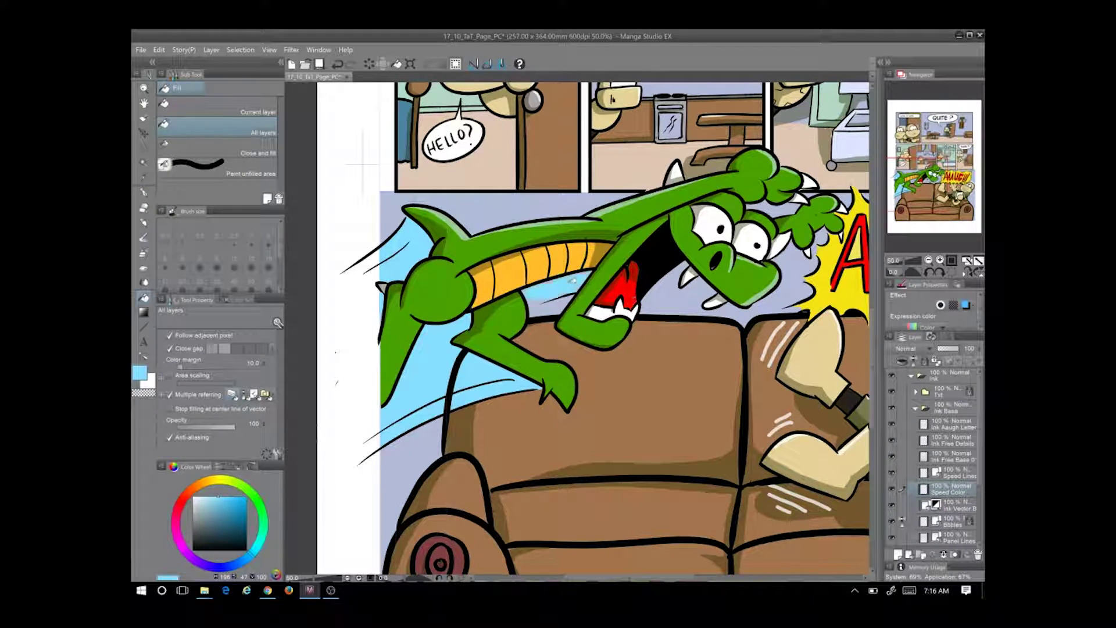
pyautogui.press('g')
# Erase the ends of the black speed lines that extend past the large panel's left edge
pyautogui.click(954, 473)
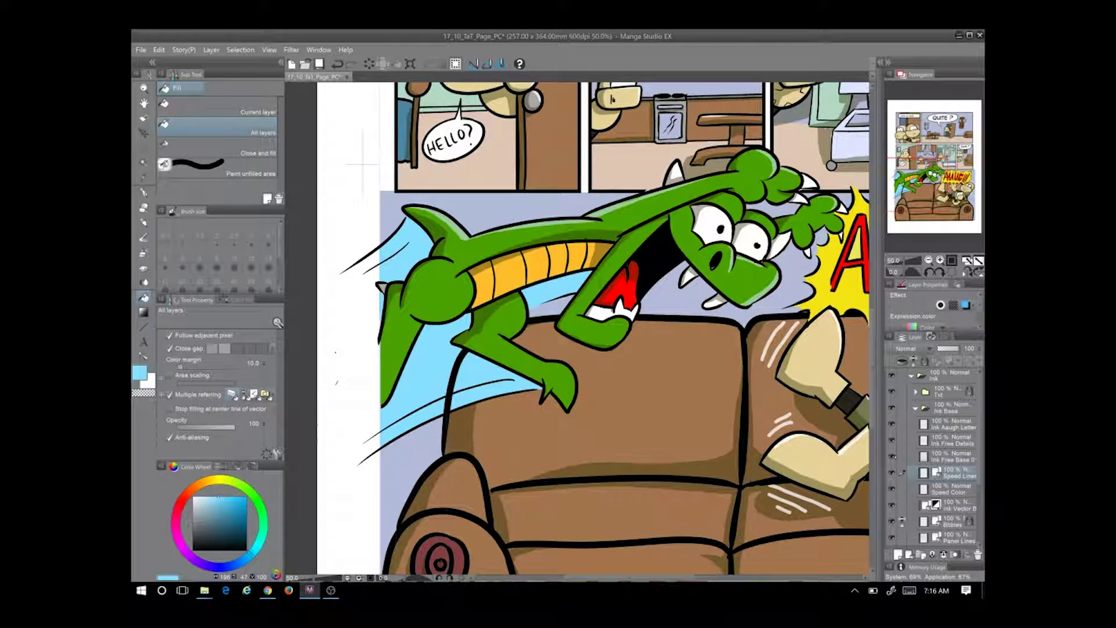
pyautogui.press('e')
pyautogui.moveTo(378, 274); pyautogui.dragTo(358, 266)
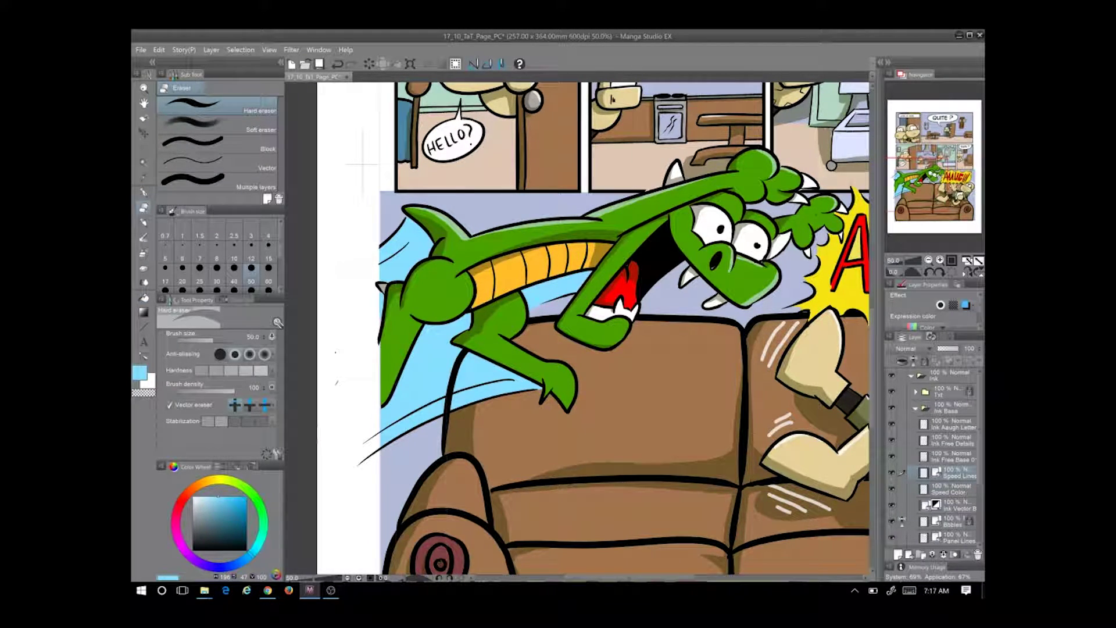
pyautogui.moveTo(374, 446); pyautogui.dragTo(375, 484)
# Paint white streaks through the light blue speed areas around the crocodile on the Speed Color layer with the G-pen
pyautogui.moveTo(324, 371); pyautogui.dragTo(291, 441)
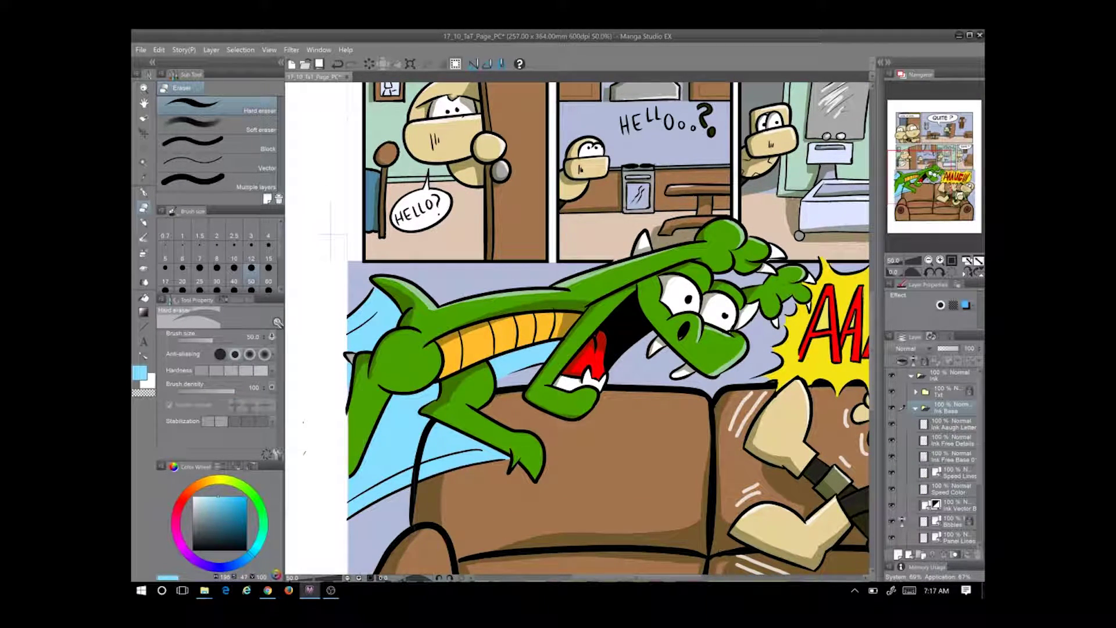
pyautogui.click(954, 488)
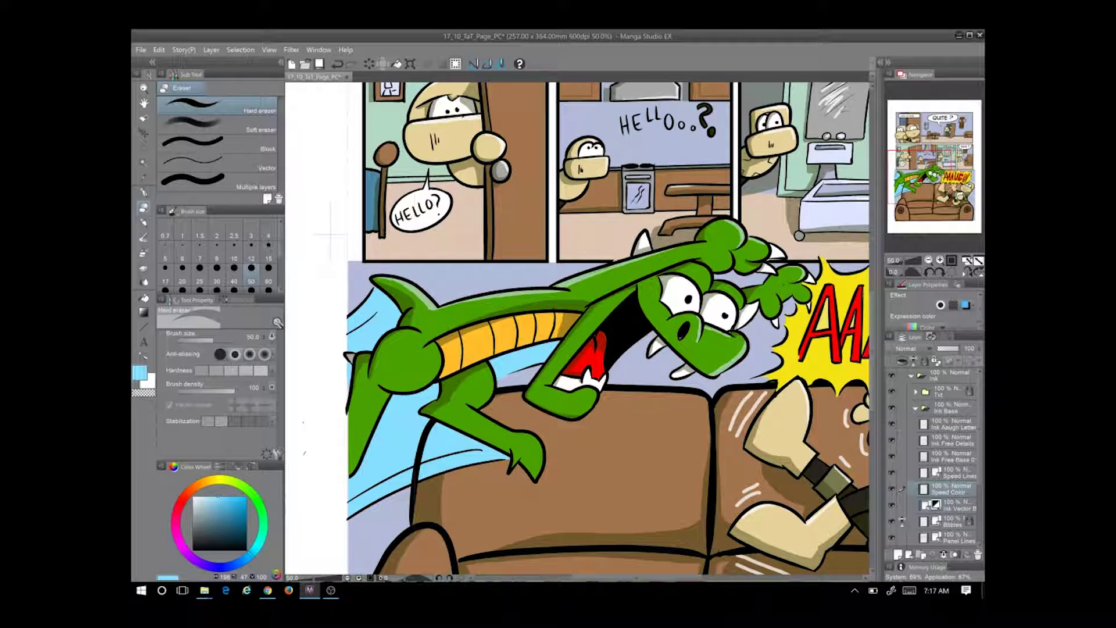
pyautogui.press('p')
pyautogui.moveTo(349, 520); pyautogui.dragTo(505, 456)
pyautogui.hotkey('ctrl', 'z')
pyautogui.hotkey('ctrl', 'y')
pyautogui.hotkey('ctrl', 'z')
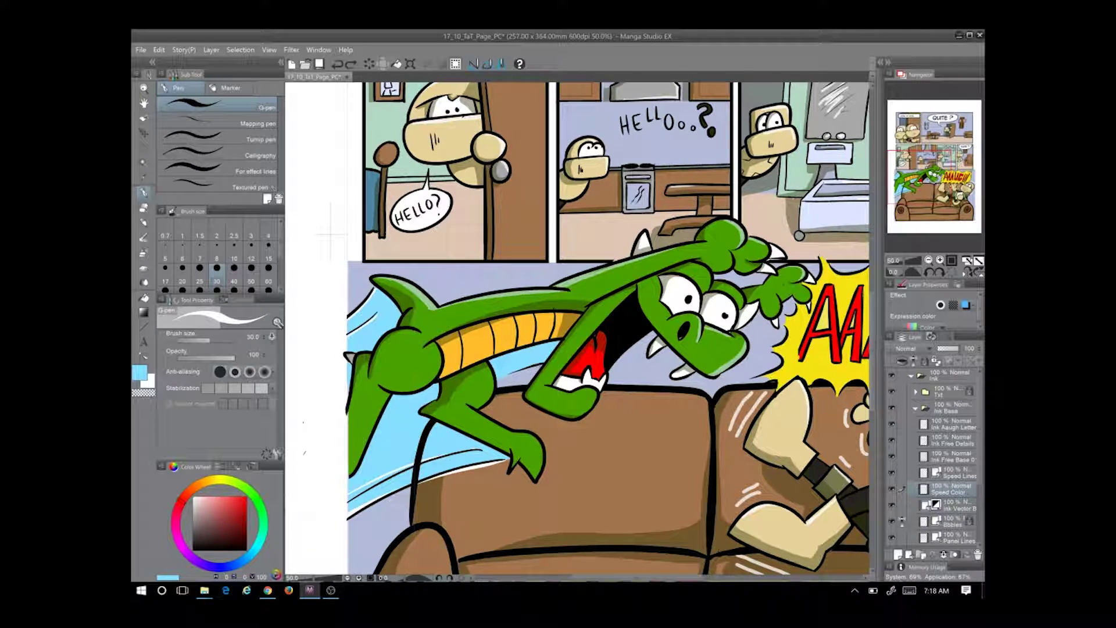
pyautogui.hotkey('ctrl', 'y')
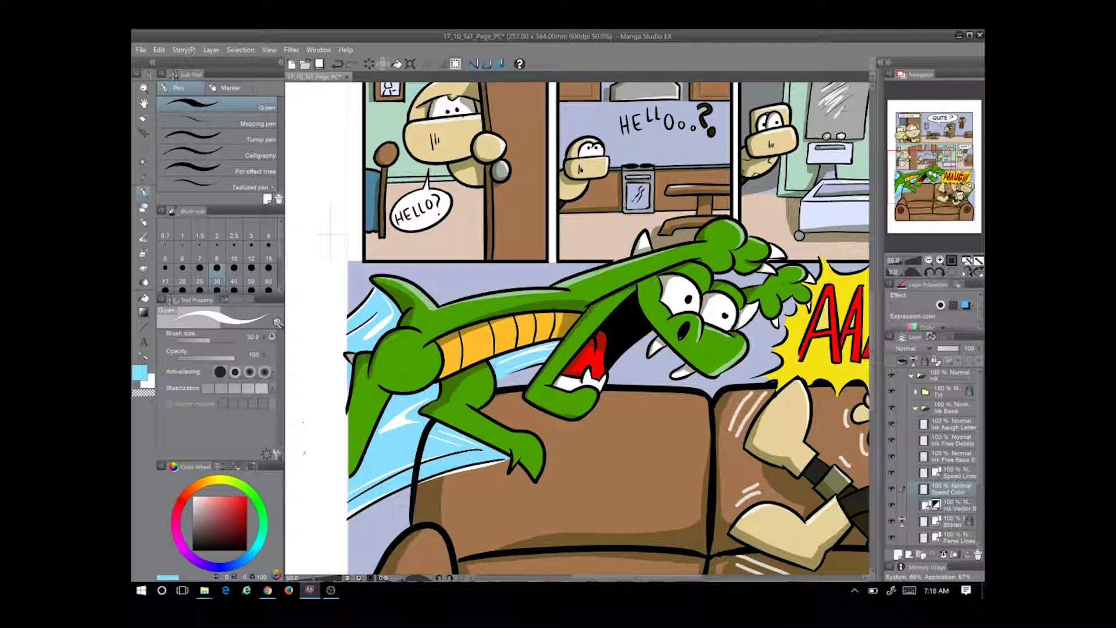
pyautogui.hotkey('ctrl', 'z')
pyautogui.press('p')
pyautogui.press('e')
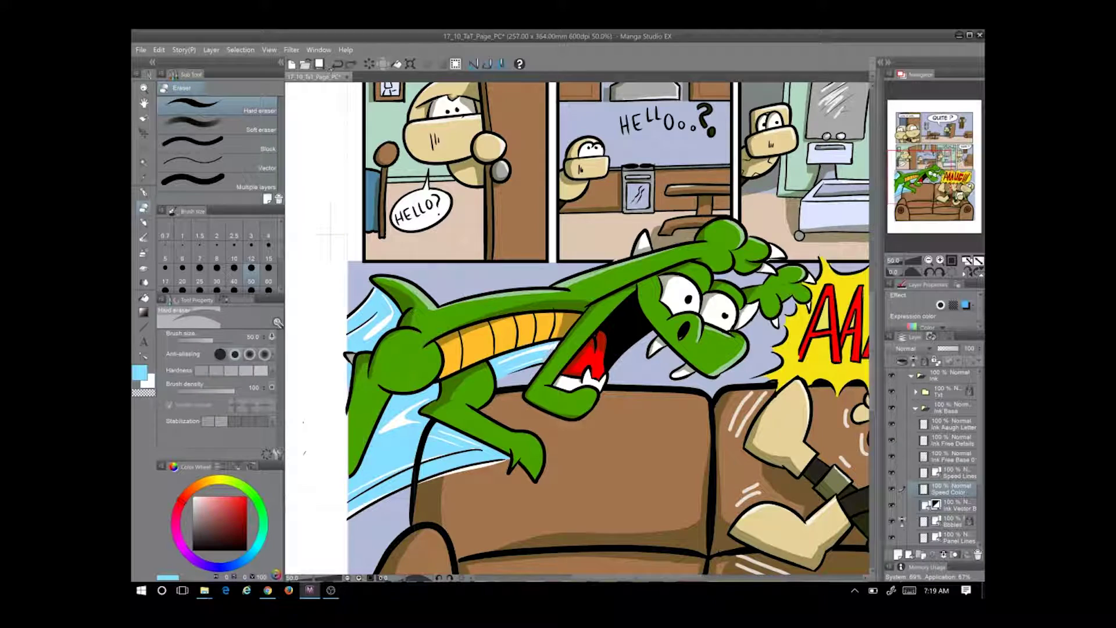
pyautogui.scroll(1, 444, 419)
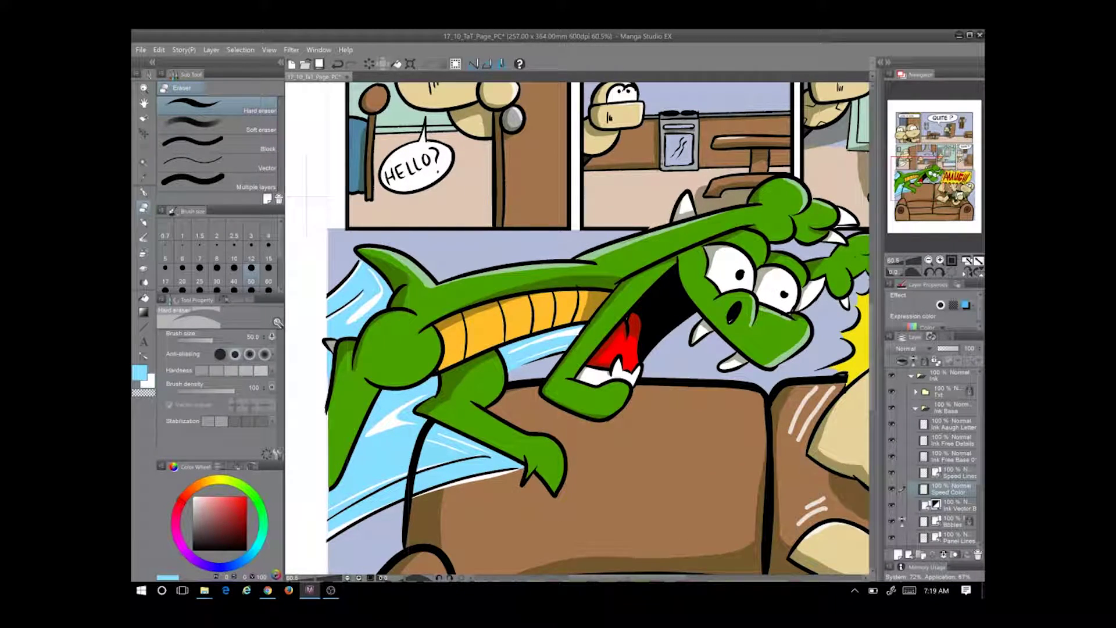
# Save the comic page, collapse the Ink layer folder, and save the page again
pyautogui.press('p')
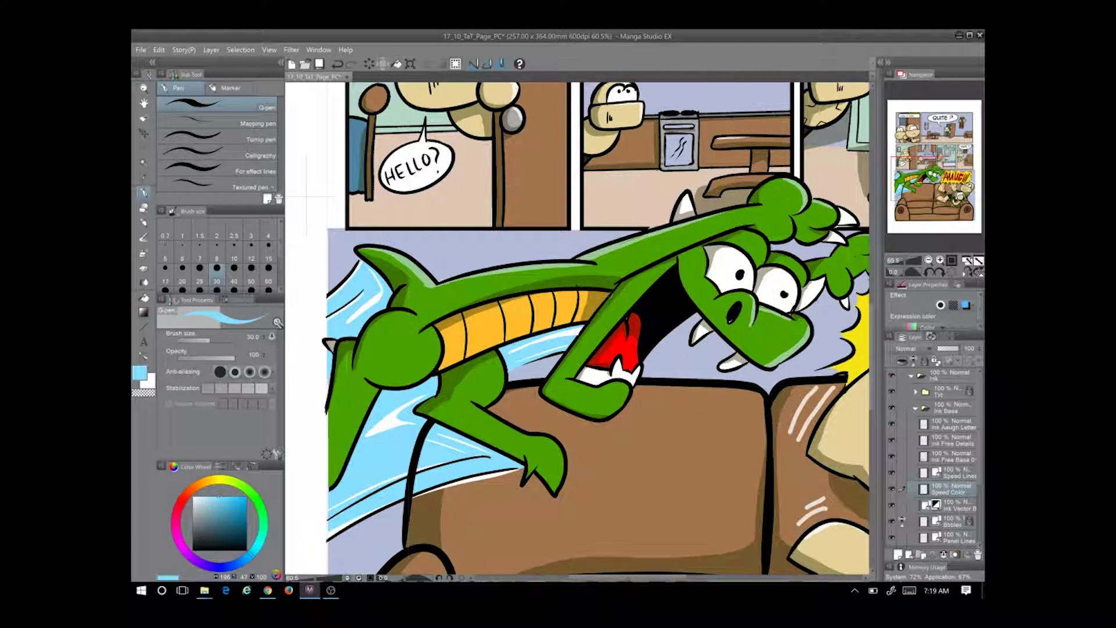
pyautogui.scroll(-2, 306, 198)
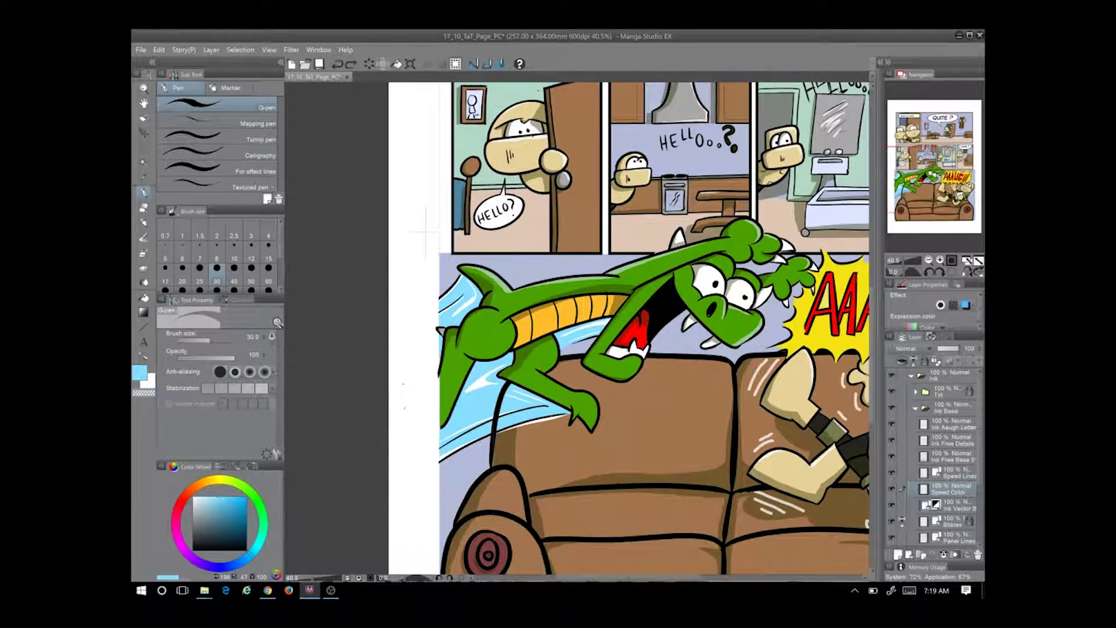
pyautogui.scroll(-3, 579, 329)
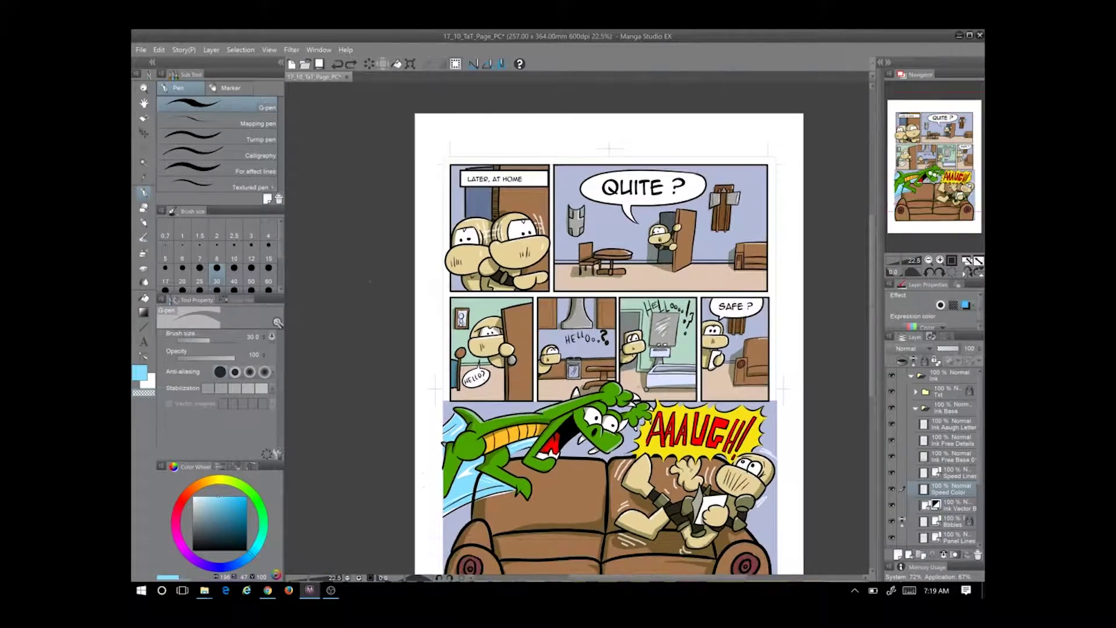
pyautogui.click(320, 64)
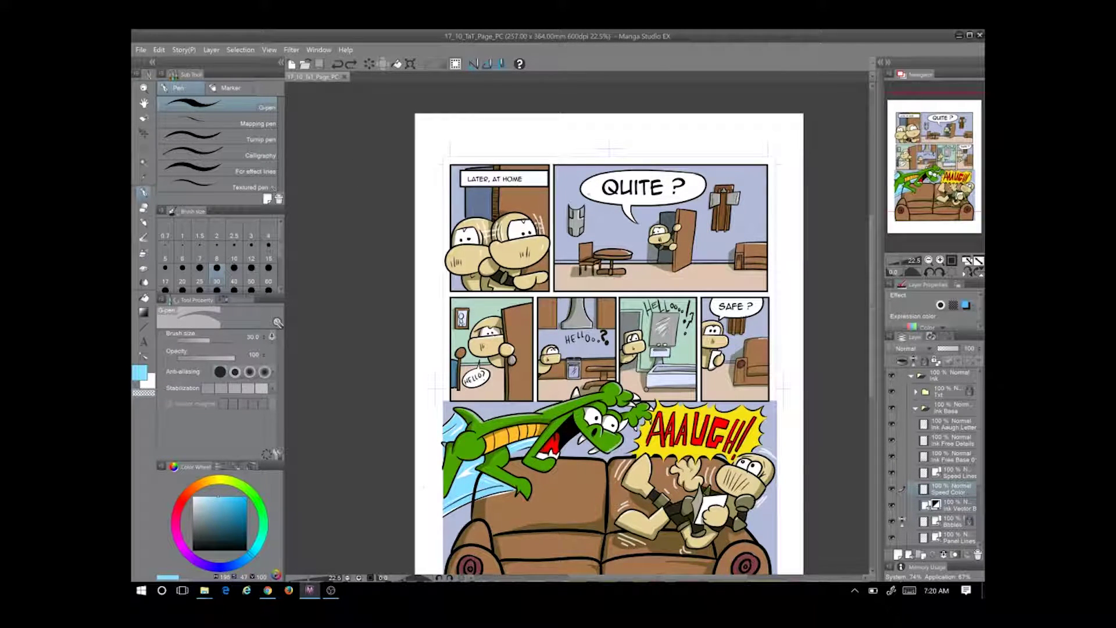
pyautogui.scroll(-1, 588, 194)
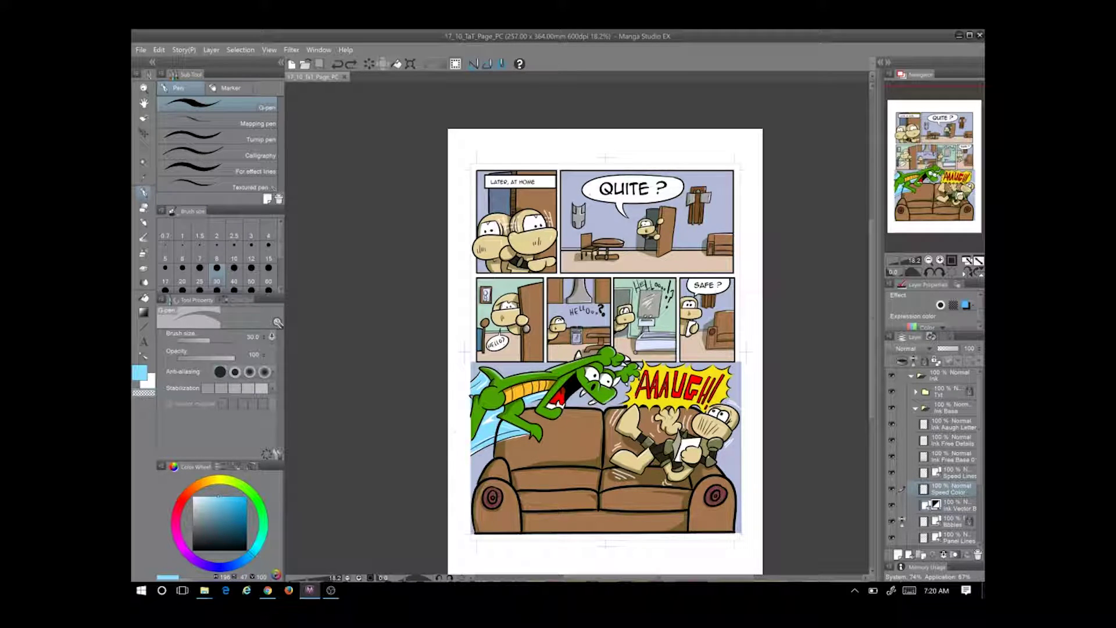
pyautogui.click(911, 375)
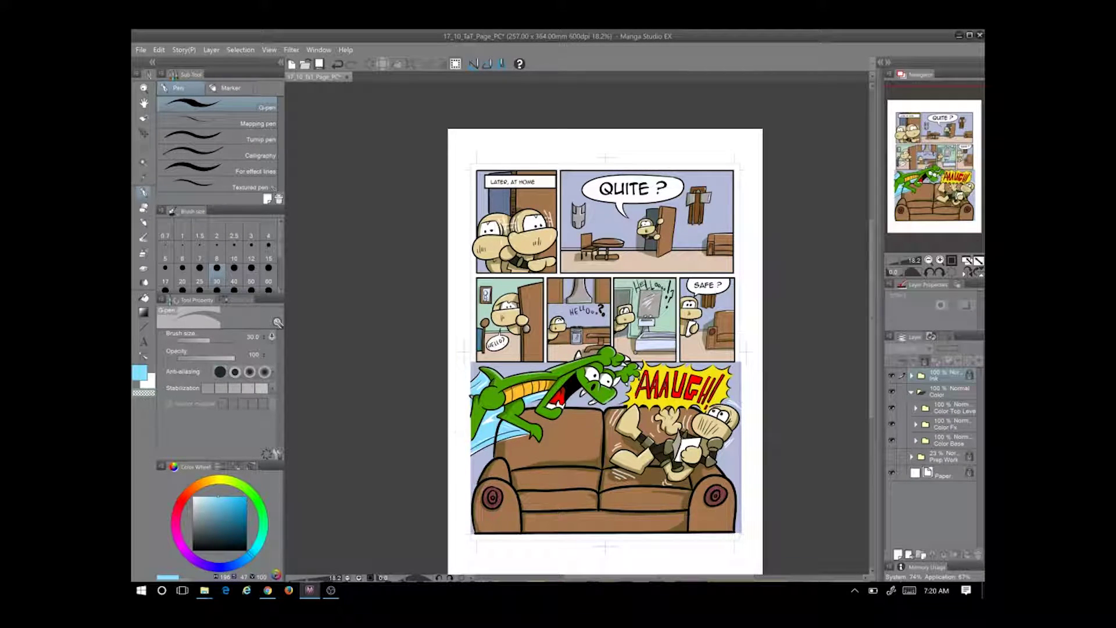
pyautogui.click(318, 68)
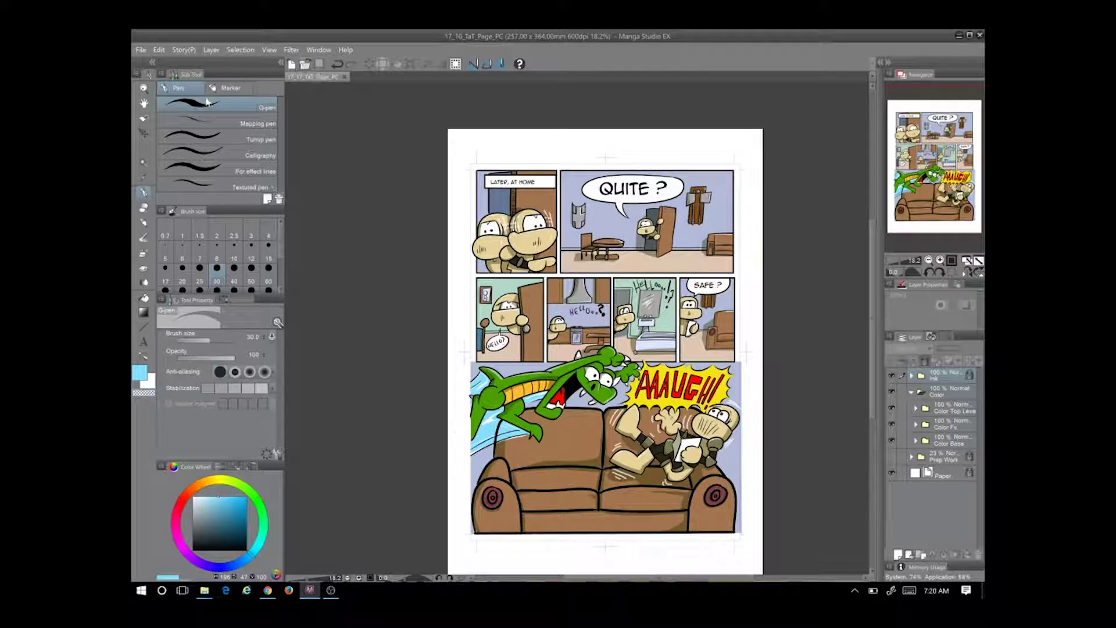
# Expand the Color Fx folder inside the Color folder and make it the active layer folder
pyautogui.click(911, 394)
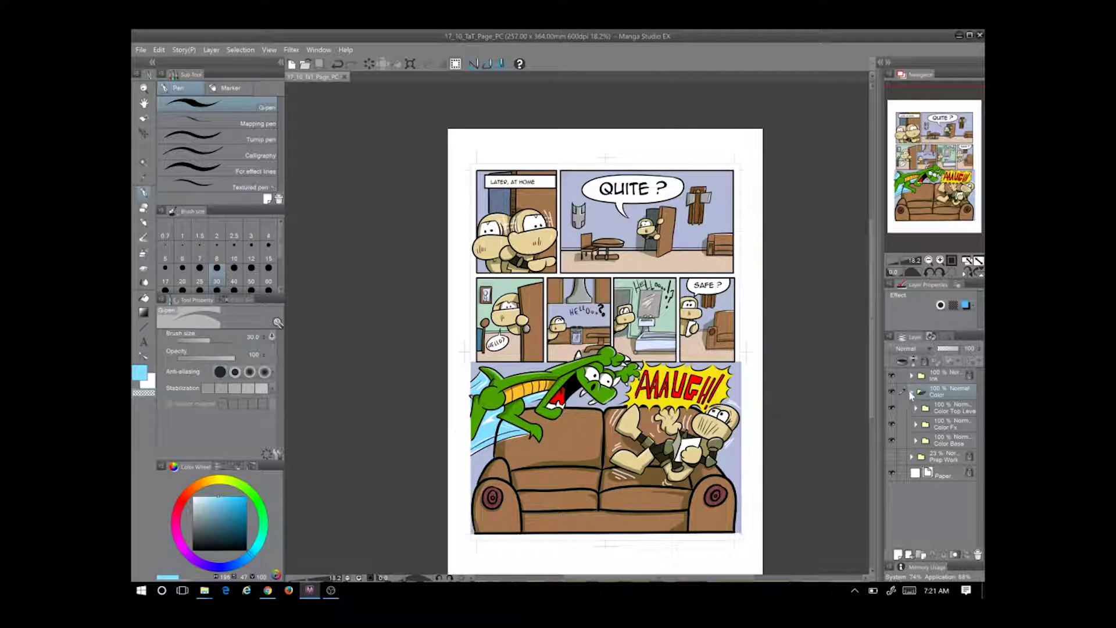
pyautogui.click(911, 394)
pyautogui.click(911, 394)
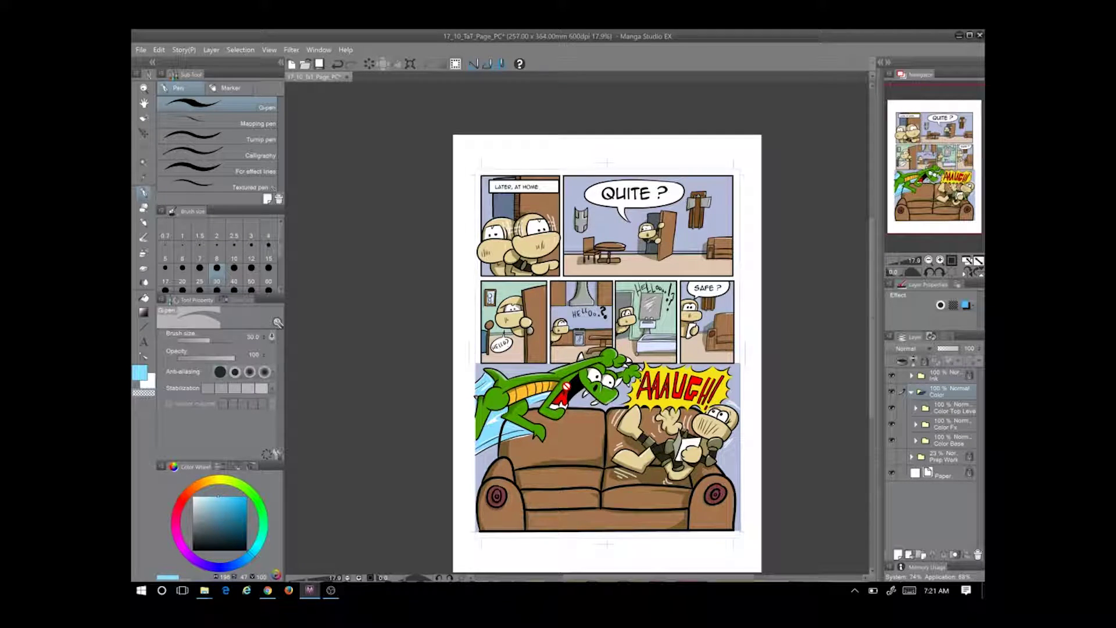
pyautogui.click(948, 408)
pyautogui.click(144, 103)
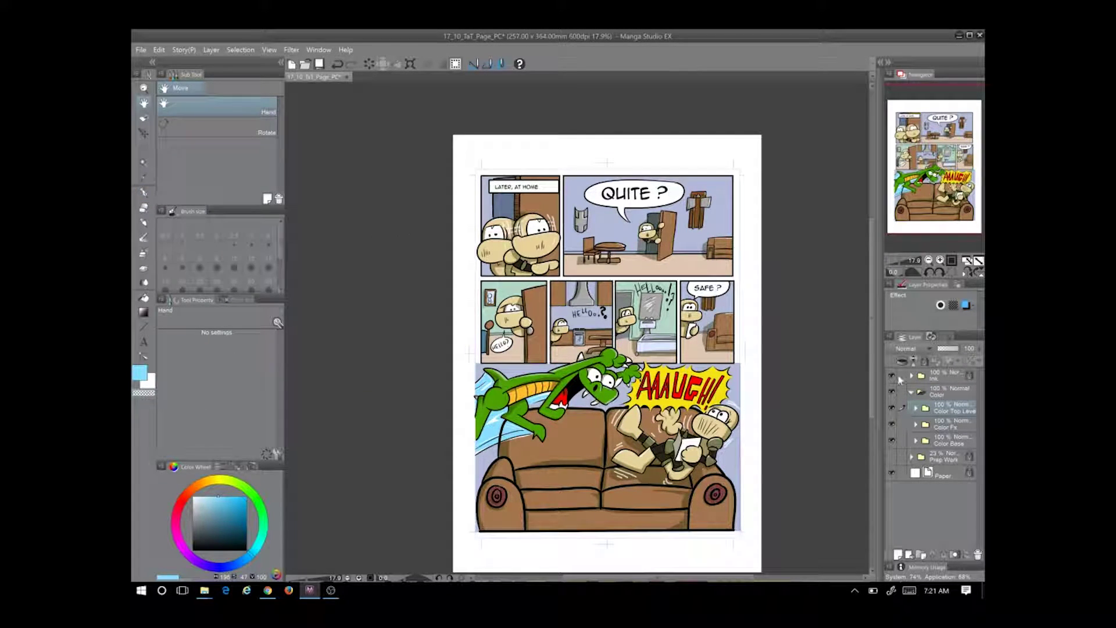
pyautogui.click(916, 425)
pyautogui.click(948, 424)
# Open the material library and find the Wood texture among the monochromatic patterns
pyautogui.click(881, 61)
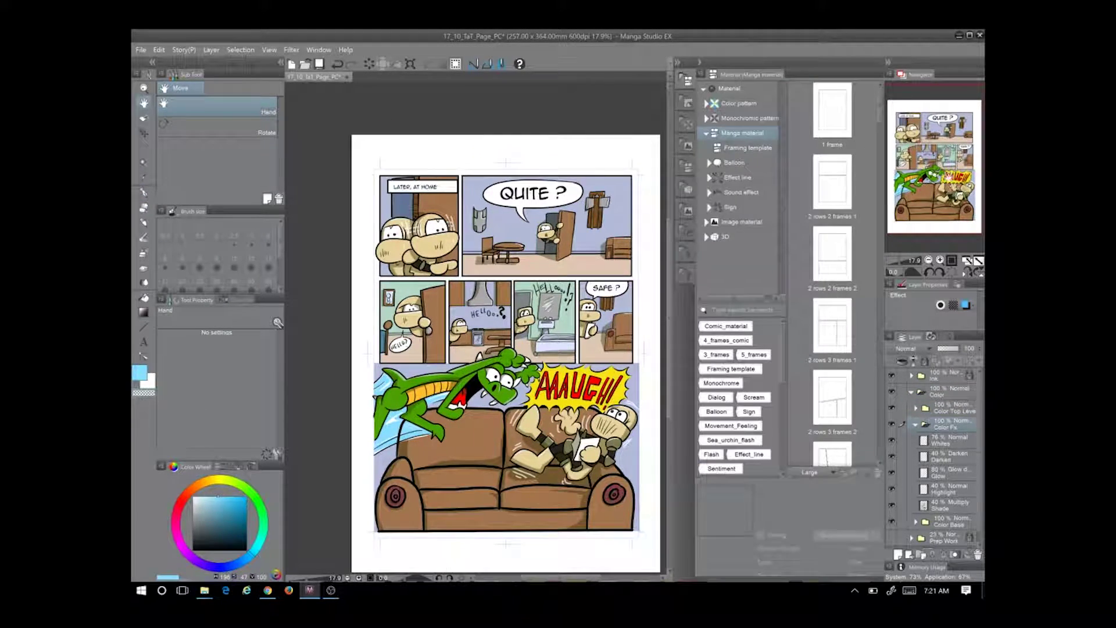
pyautogui.click(689, 106)
pyautogui.click(688, 121)
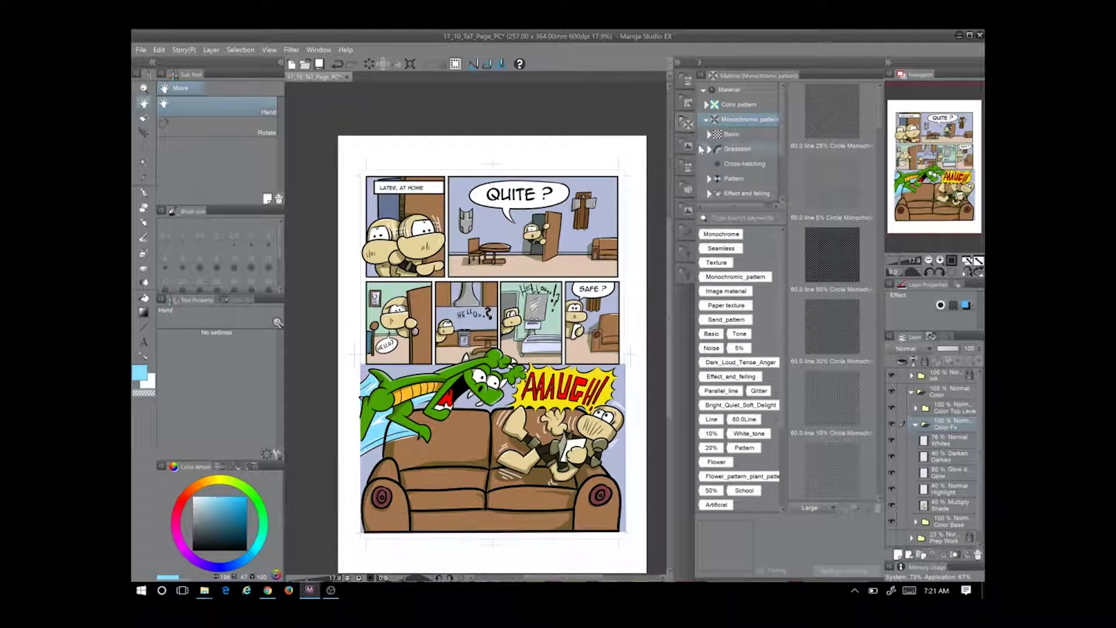
pyautogui.scroll(-15, 870, 166)
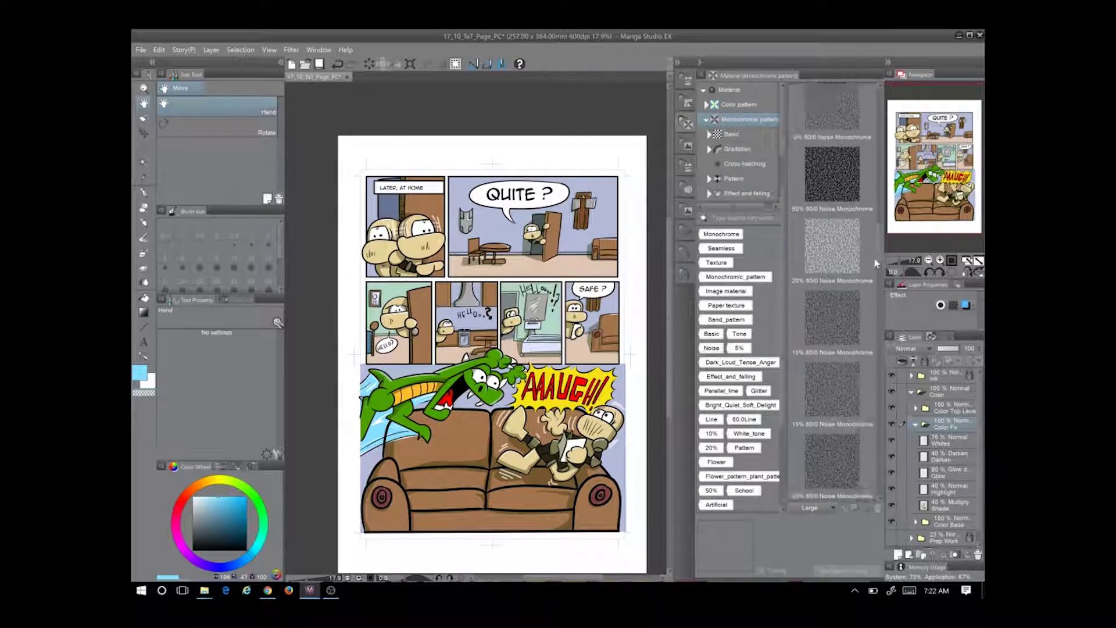
pyautogui.moveTo(874, 354); pyautogui.dragTo(884, 483)
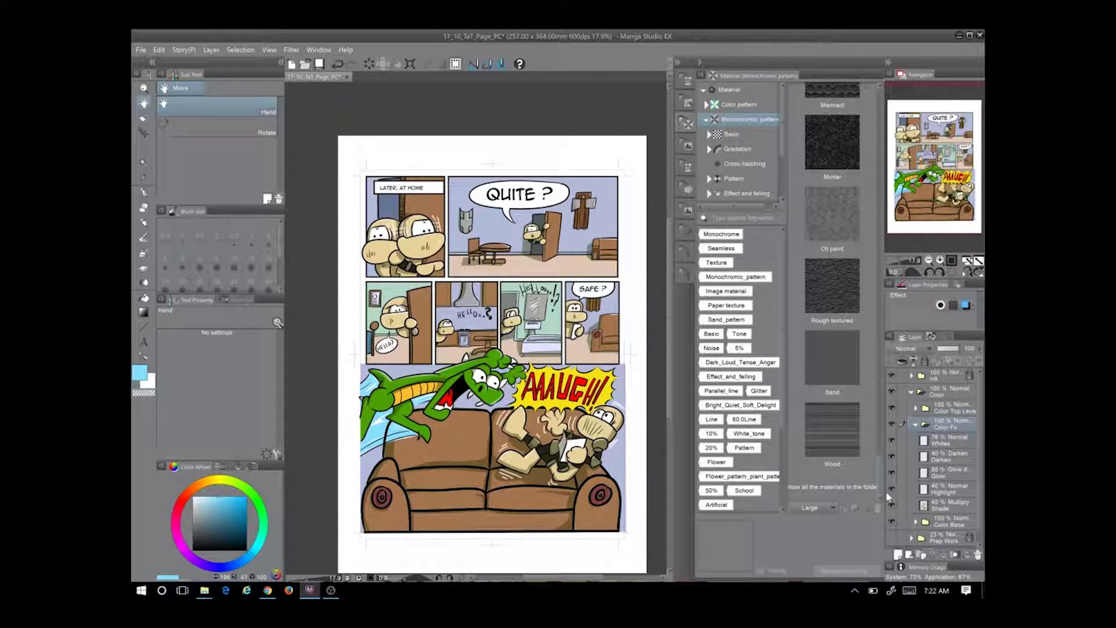
# Try the Wood texture across the whole page and undo it
pyautogui.moveTo(834, 429); pyautogui.dragTo(532, 275)
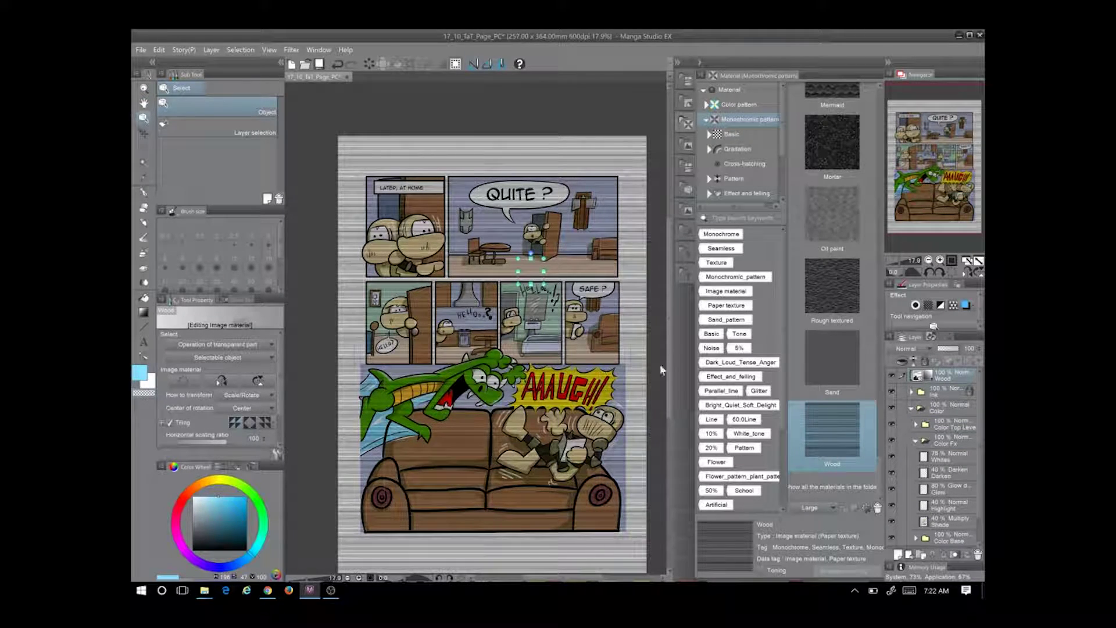
pyautogui.click(335, 64)
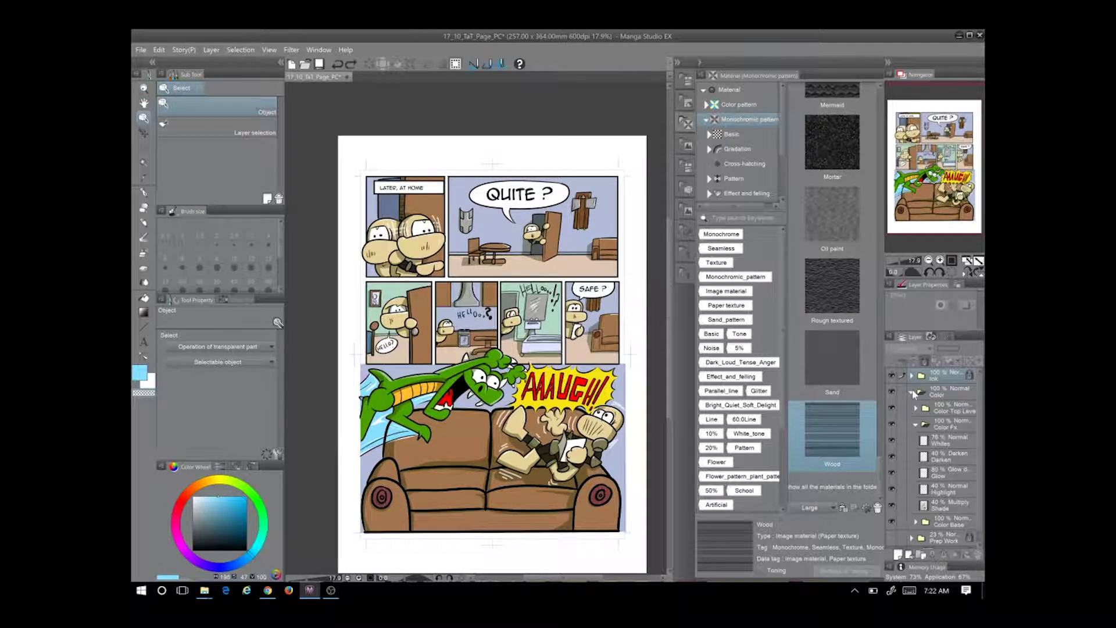
# Hide the Shade layer, select the panel floors with the Magic wand, and apply the Wood texture to them
pyautogui.click(890, 505)
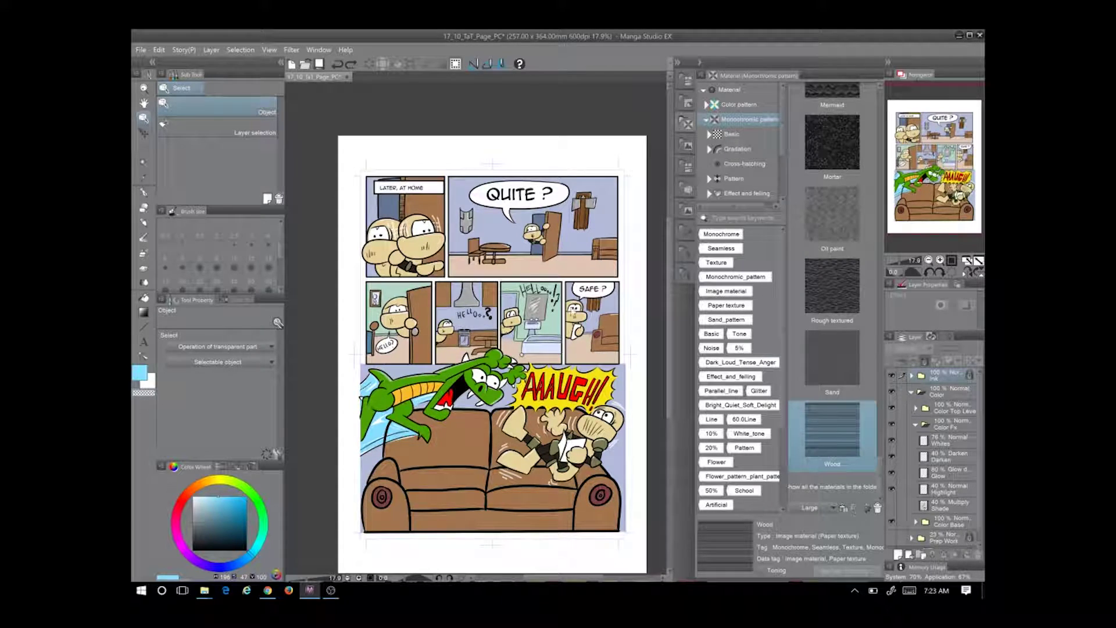
pyautogui.press('w')
pyautogui.click(564, 270)
pyautogui.click(446, 353)
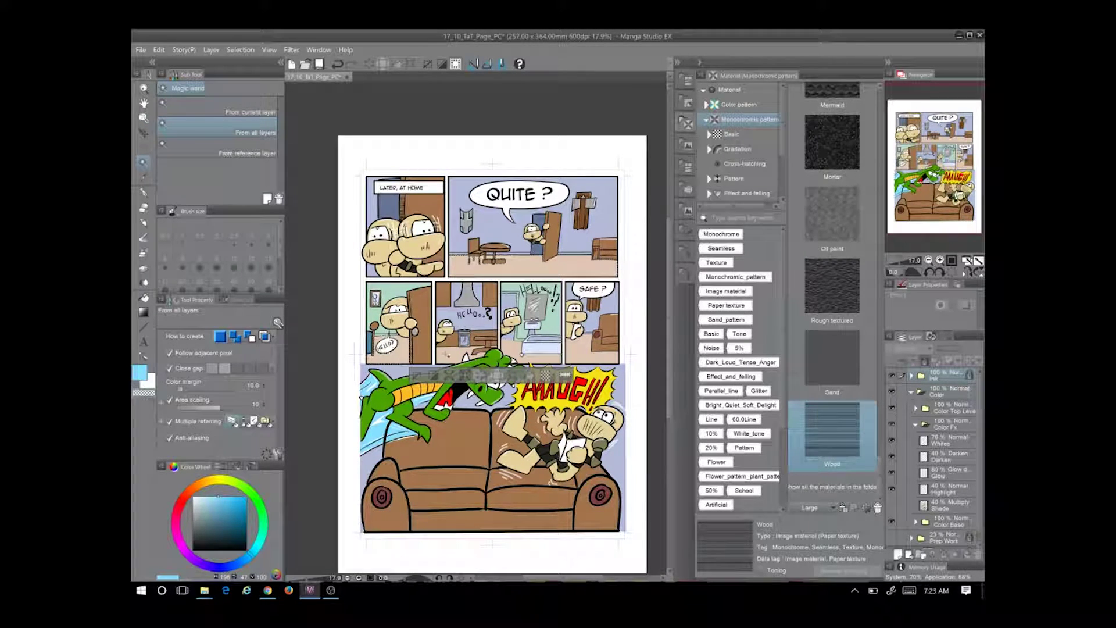
pyautogui.moveTo(852, 432); pyautogui.dragTo(460, 331)
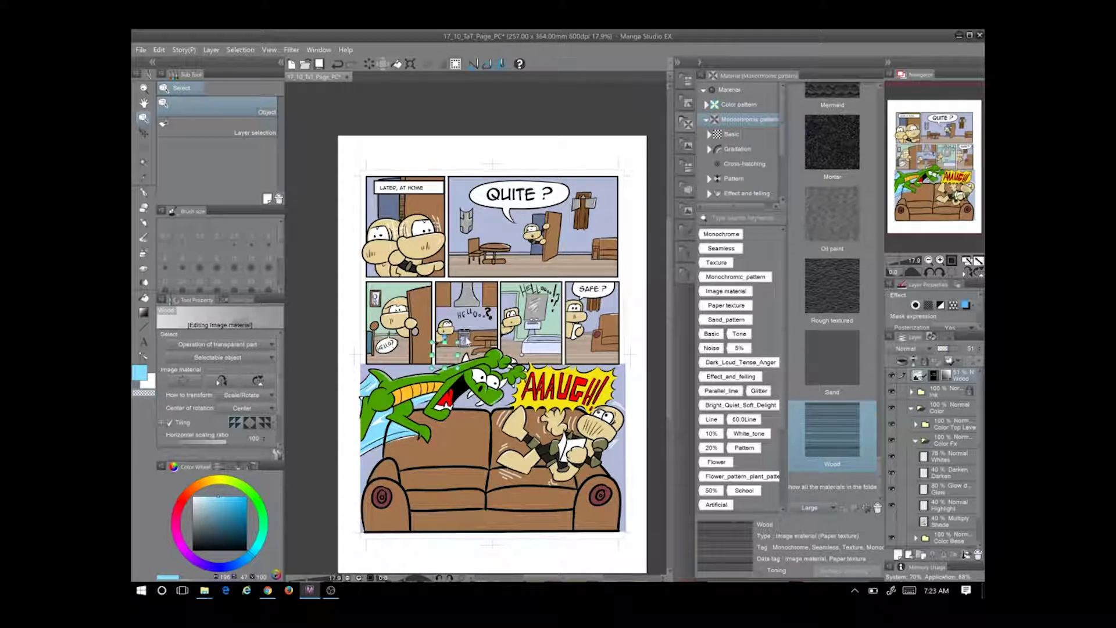
# Lower the Wood layer's opacity to 14% and place it in a new FX folder at the top of Color Fx
pyautogui.click(506, 407)
pyautogui.moveTo(959, 349); pyautogui.dragTo(939, 346)
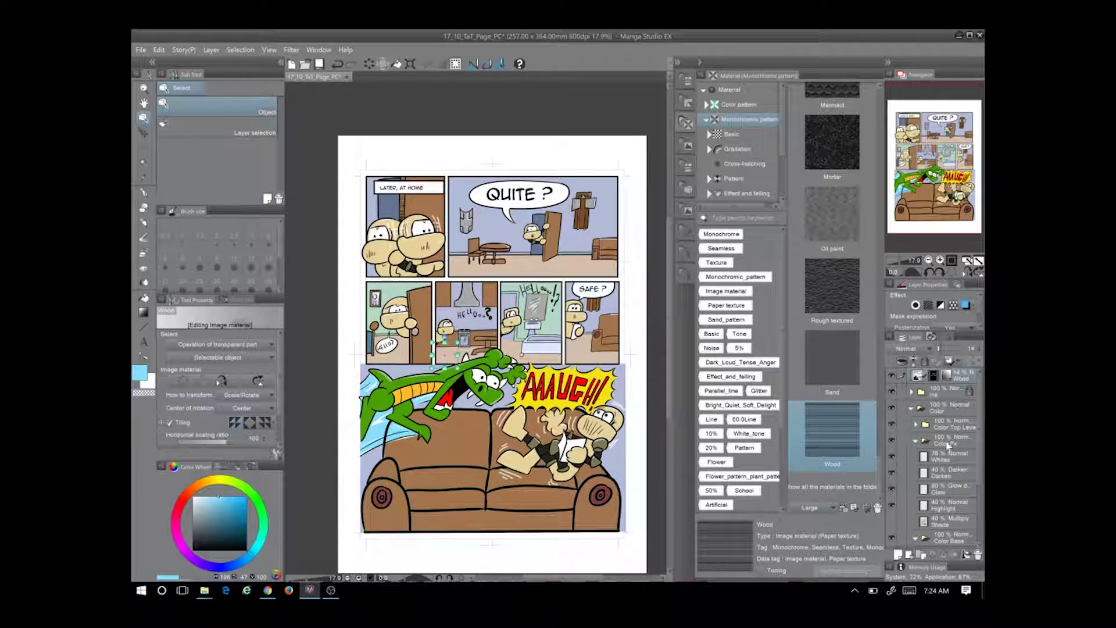
pyautogui.moveTo(929, 377); pyautogui.dragTo(930, 529)
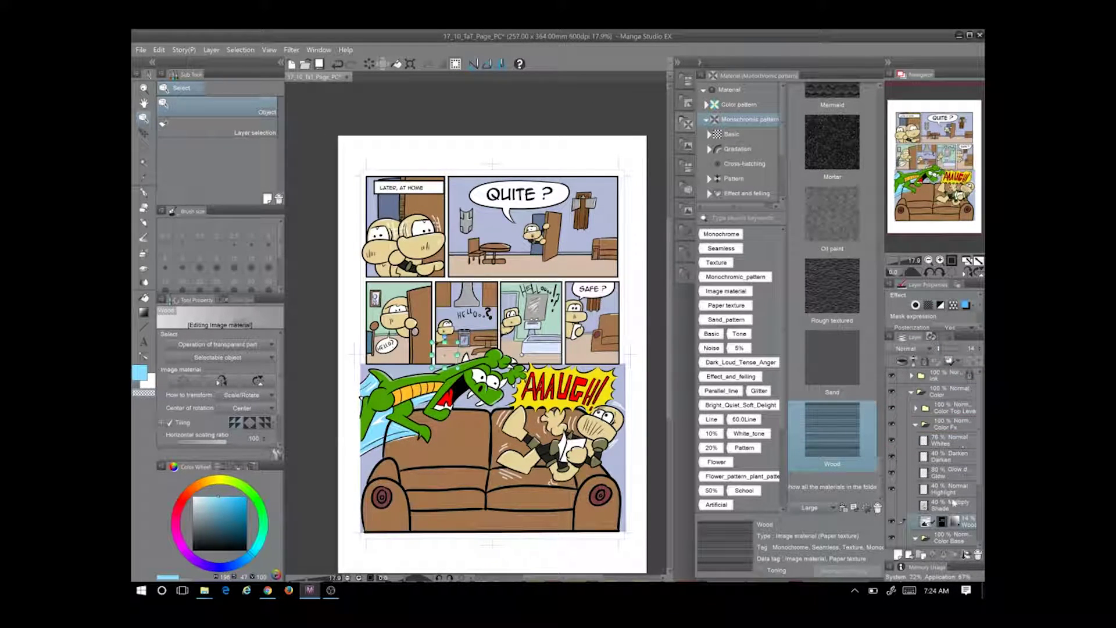
pyautogui.click(922, 555)
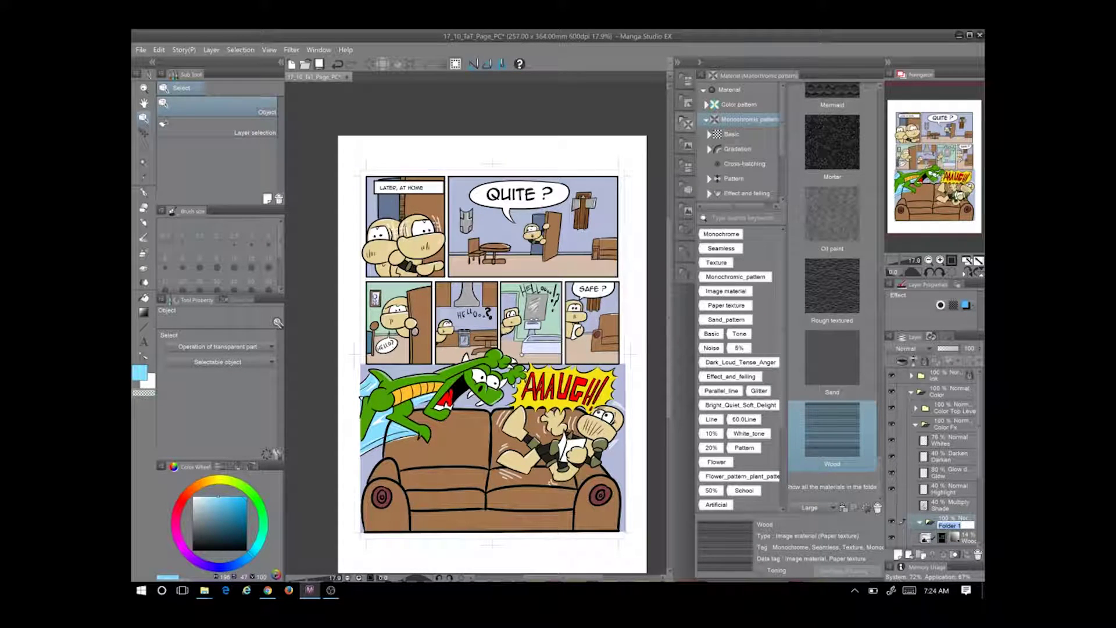
pyautogui.press('Return')
pyautogui.moveTo(945, 521); pyautogui.dragTo(931, 435)
# Select the blue wall behind the furniture in the "QUITE?" panel with the Magic wand referring to all layers
pyautogui.scroll(2, 518, 237)
pyautogui.moveTo(518, 236); pyautogui.dragTo(481, 299)
pyautogui.press('w')
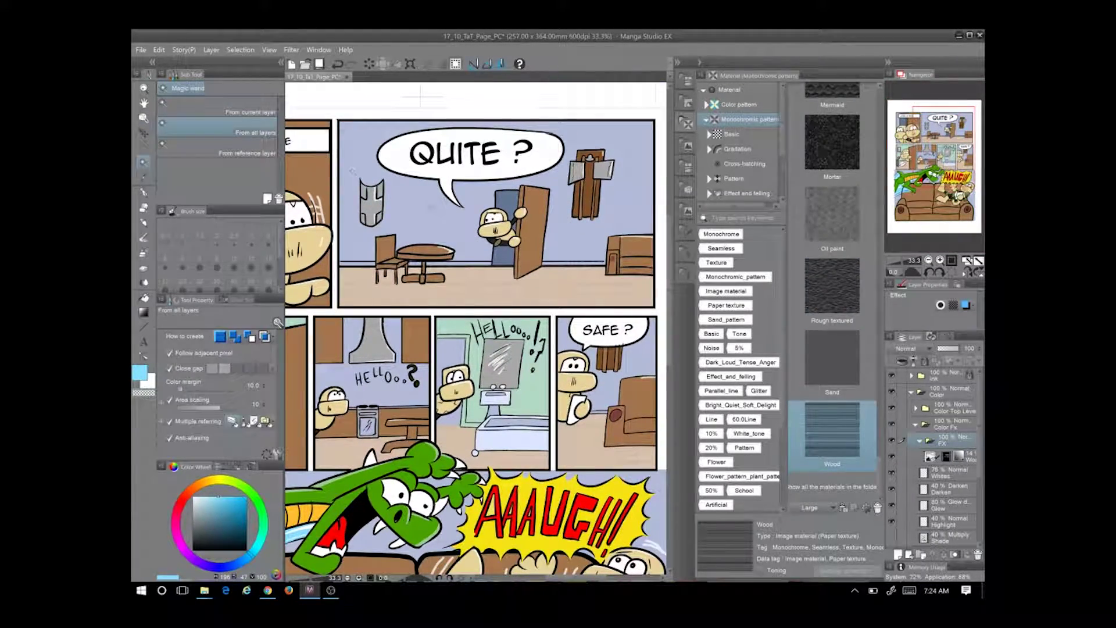
pyautogui.click(451, 283)
pyautogui.scroll(4, 390, 203)
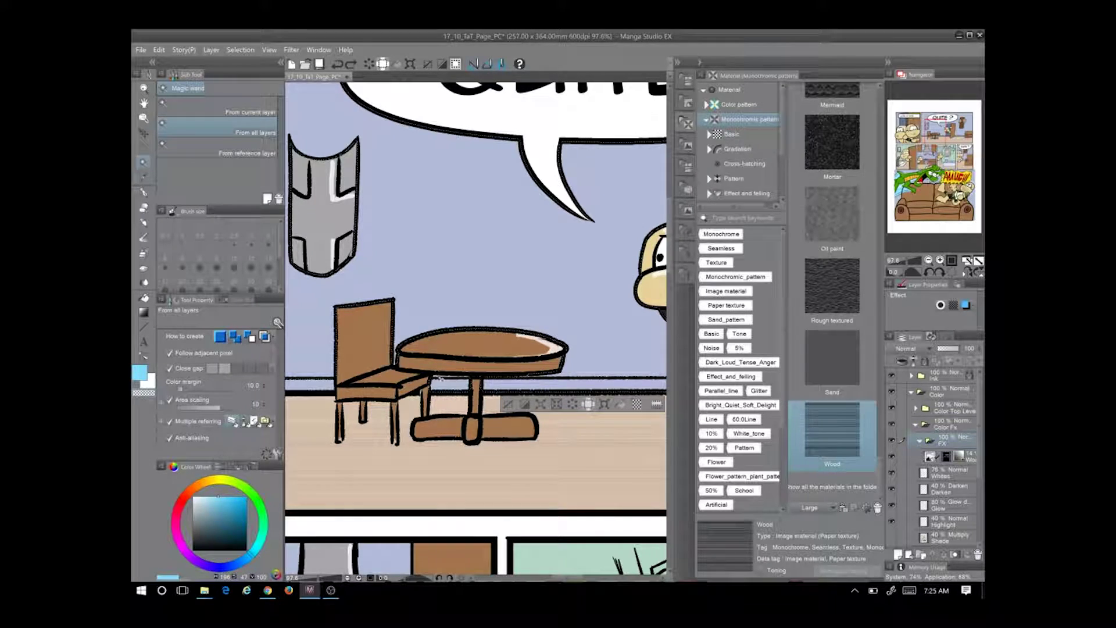
pyautogui.scroll(3, 427, 349)
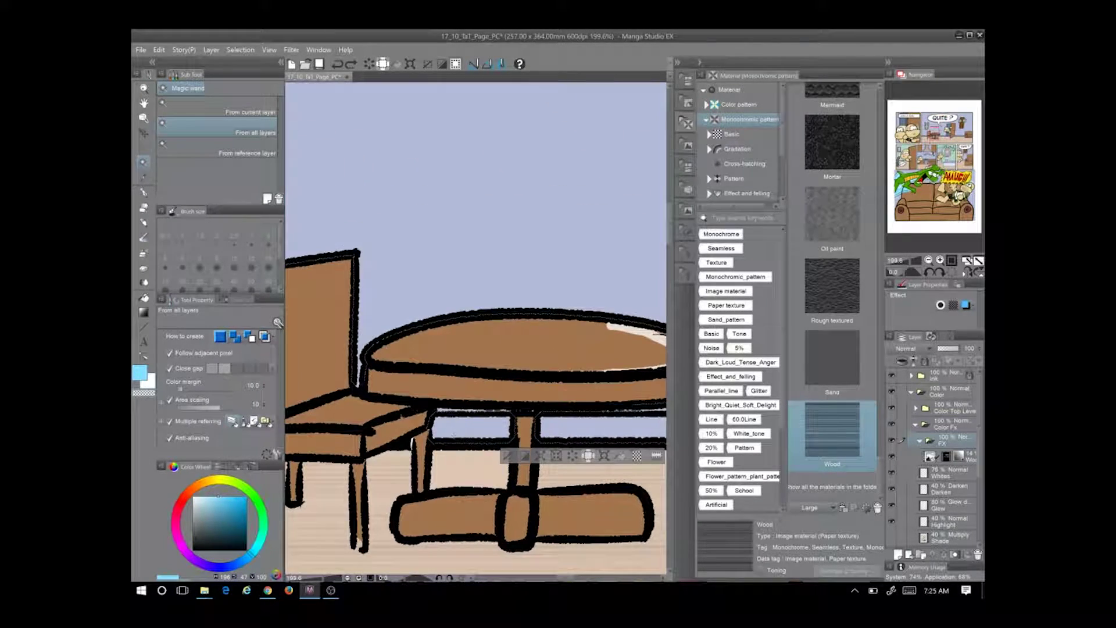
pyautogui.hscroll(-4, 488, 398)
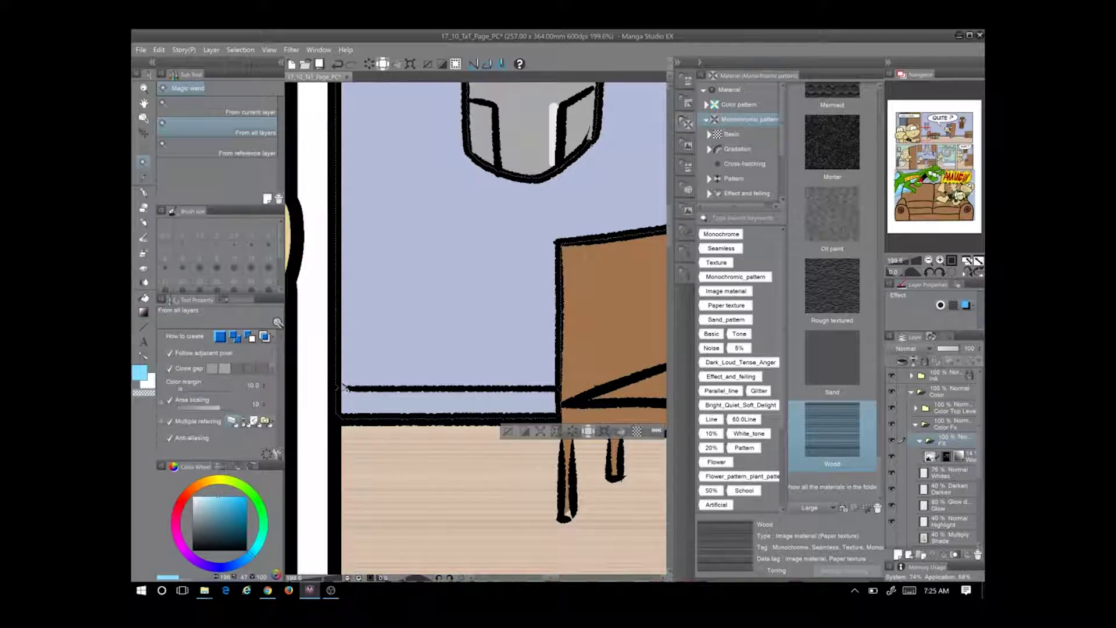
pyautogui.scroll(-8, 345, 389)
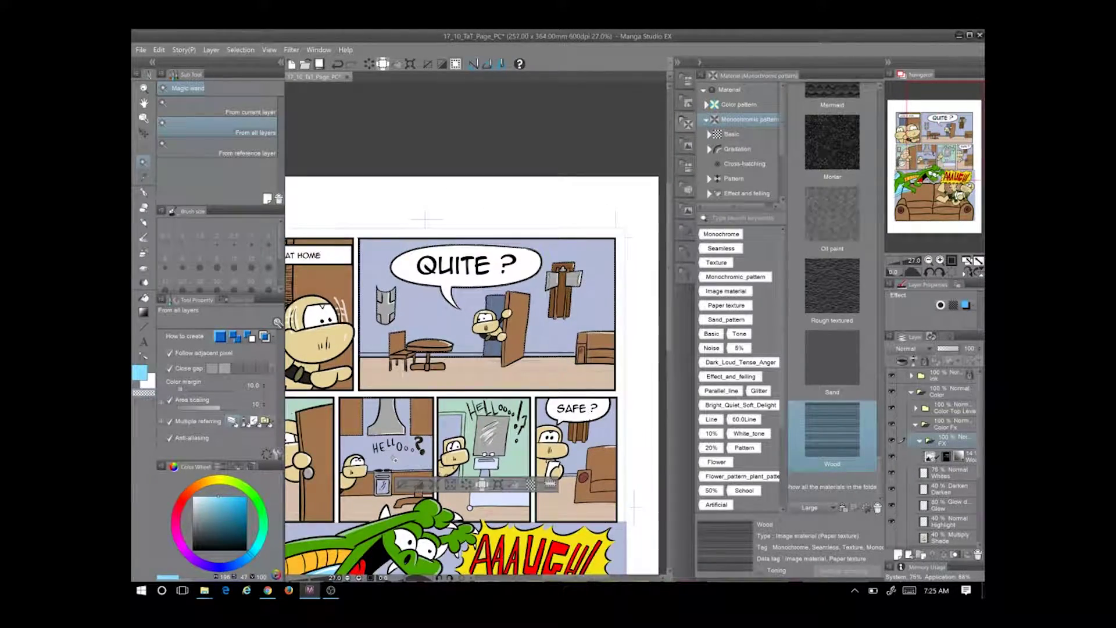
pyautogui.scroll(4, 357, 460)
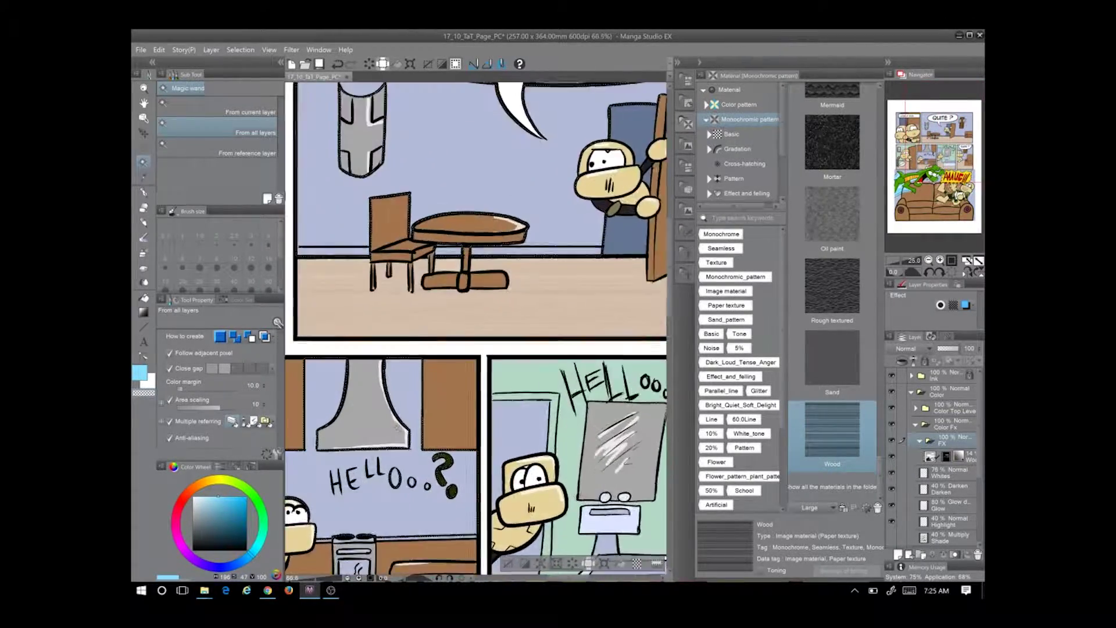
pyautogui.scroll(-4, 537, 425)
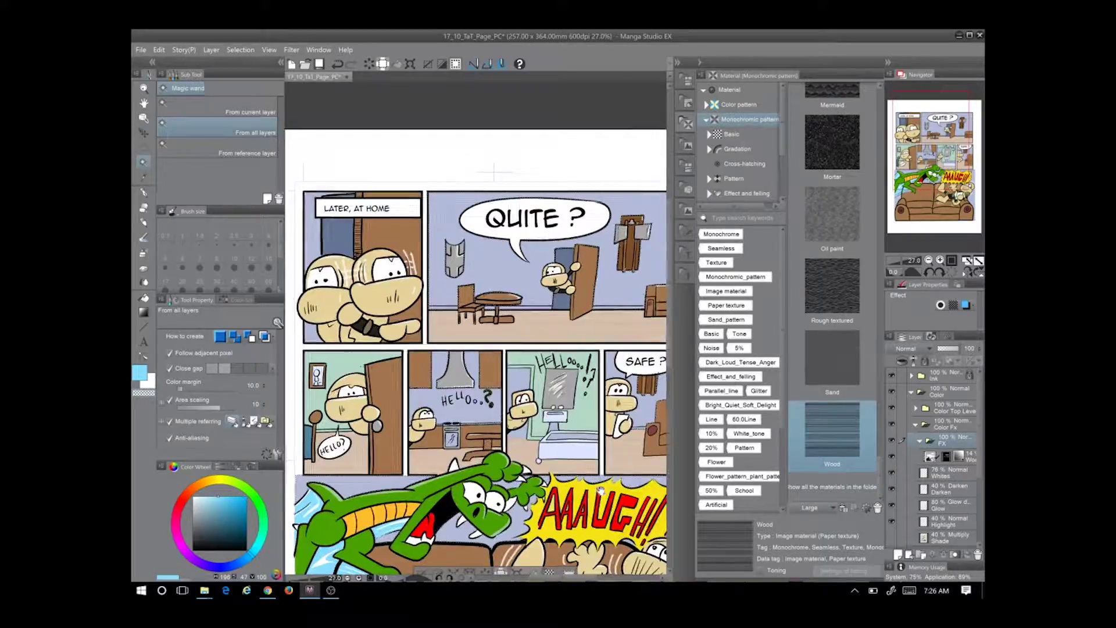
pyautogui.scroll(2, 477, 349)
pyautogui.moveTo(538, 468); pyautogui.dragTo(465, 346)
pyautogui.scroll(-2, 476, 328)
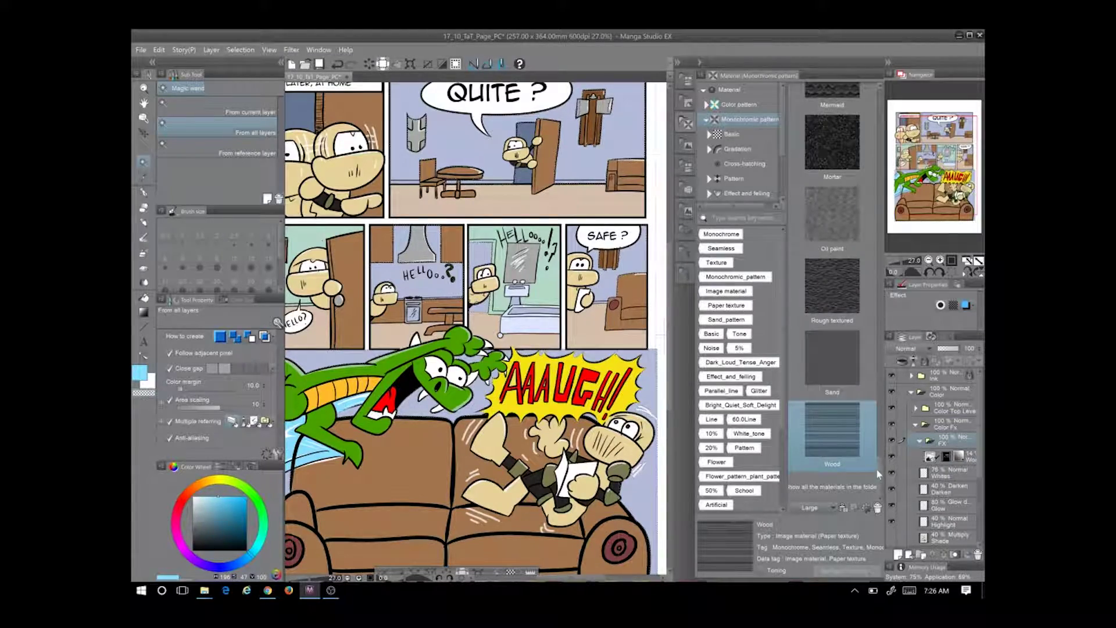
# Browse the monochromatic, image, pose and color background materials for a texture suited to the walls
pyautogui.click(707, 120)
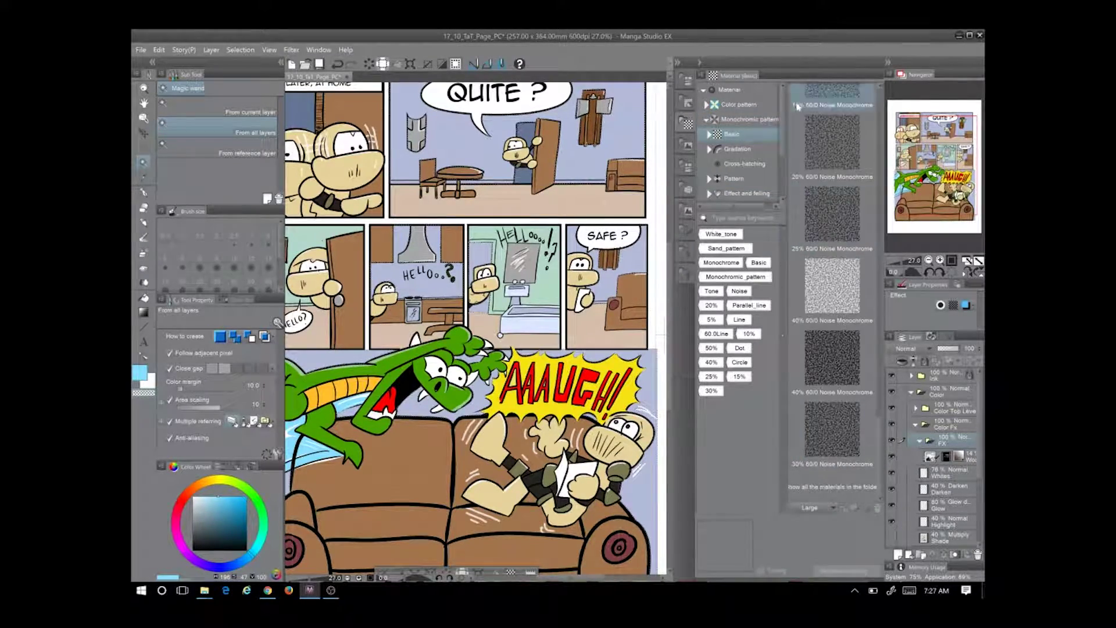
pyautogui.click(756, 149)
pyautogui.scroll(-10, 870, 162)
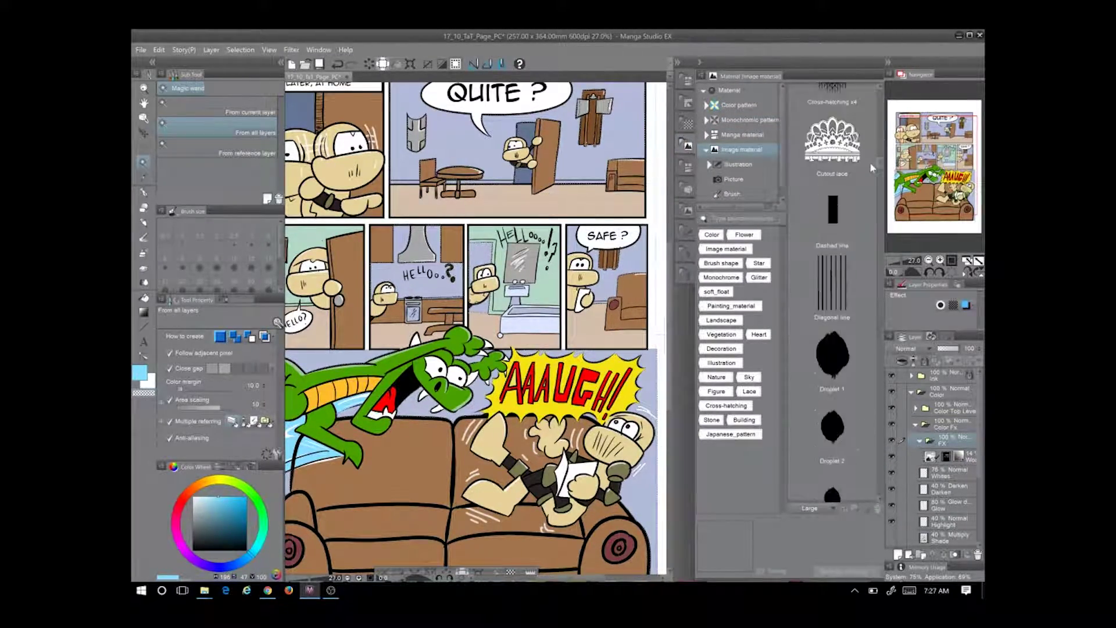
pyautogui.scroll(-10, 871, 192)
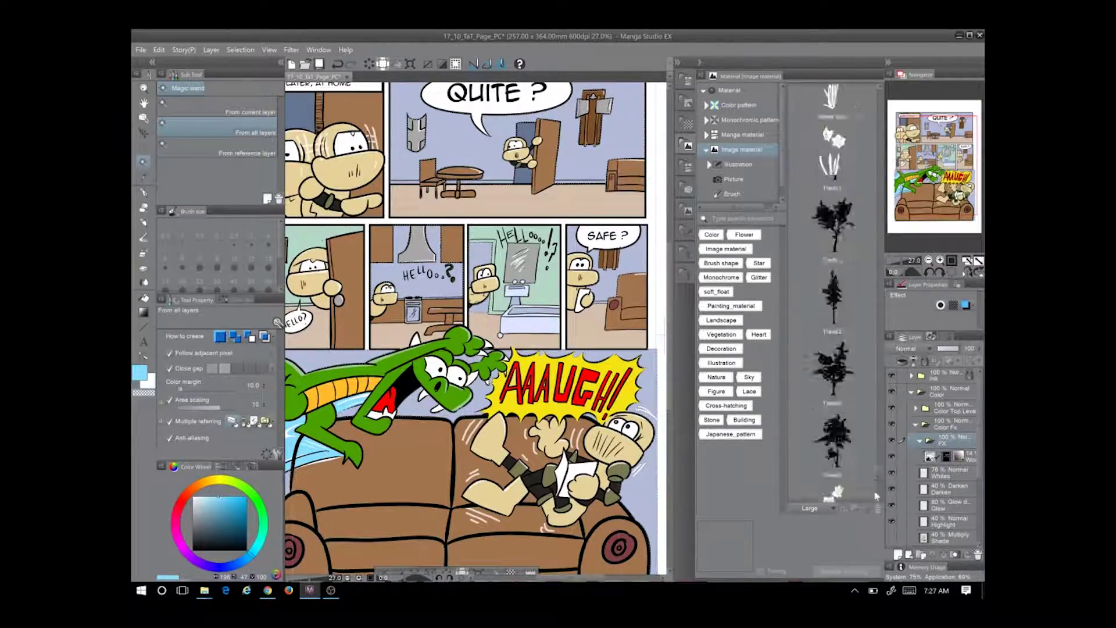
pyautogui.scroll(15, 860, 291)
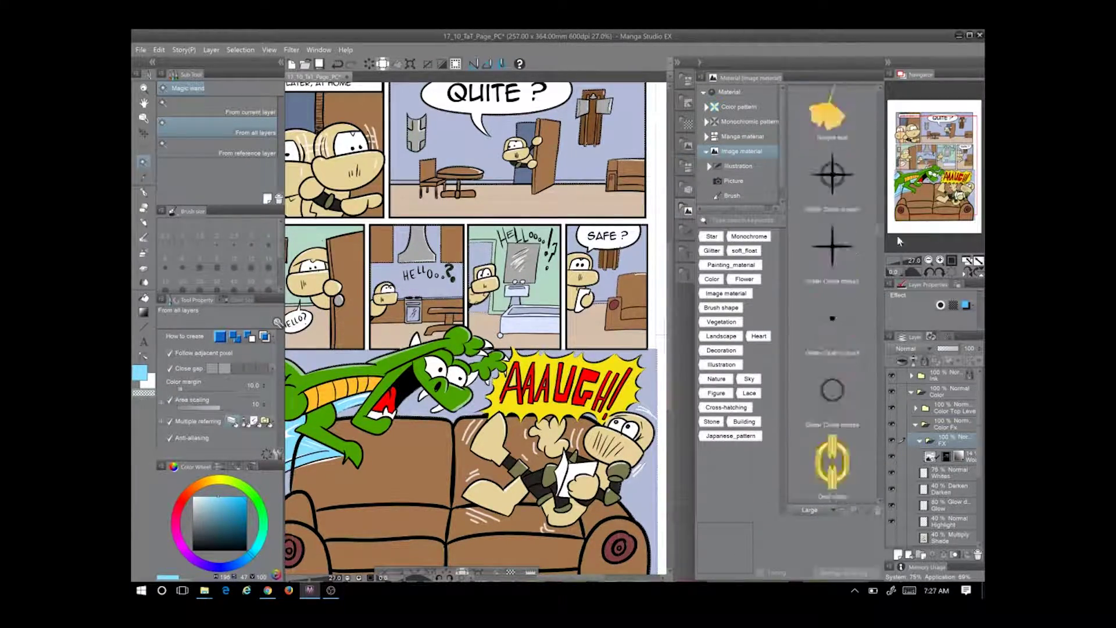
pyautogui.click(684, 255)
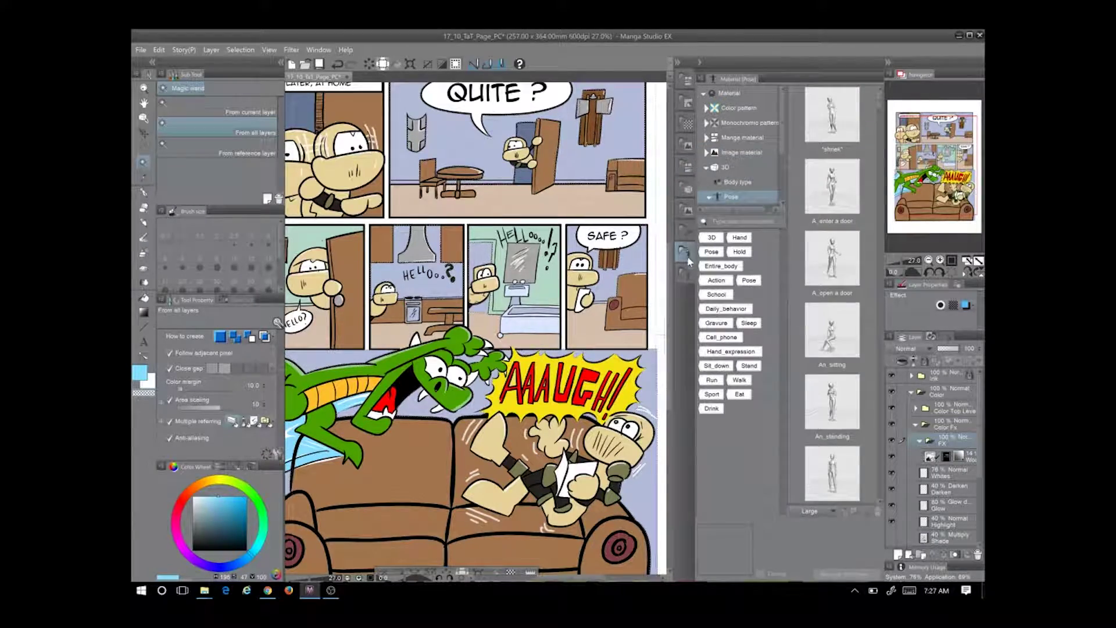
pyautogui.click(686, 102)
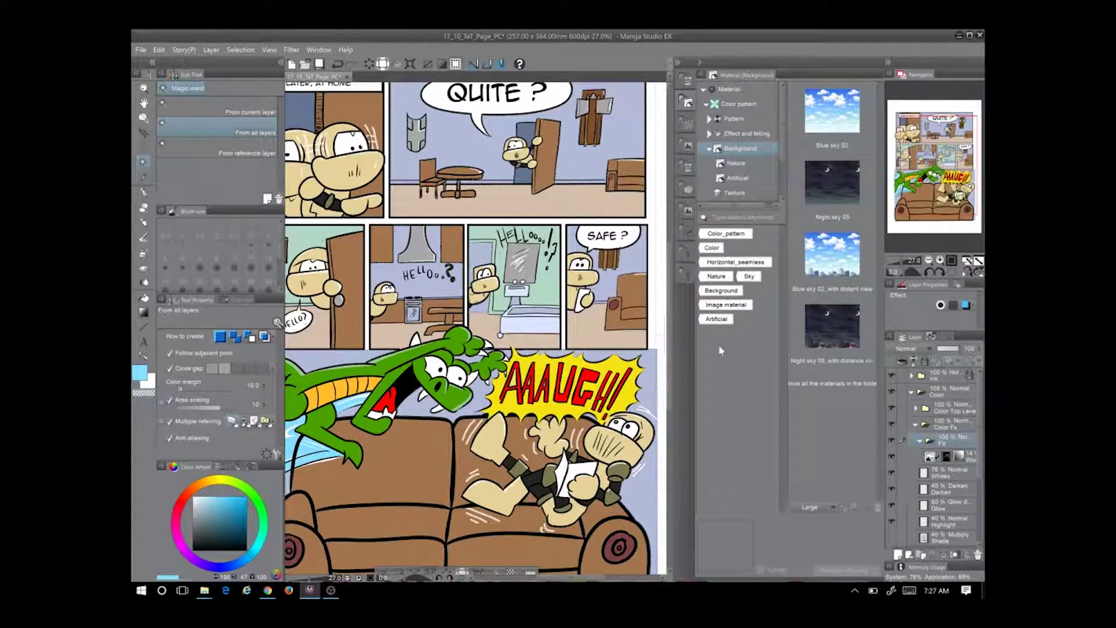
pyautogui.click(688, 123)
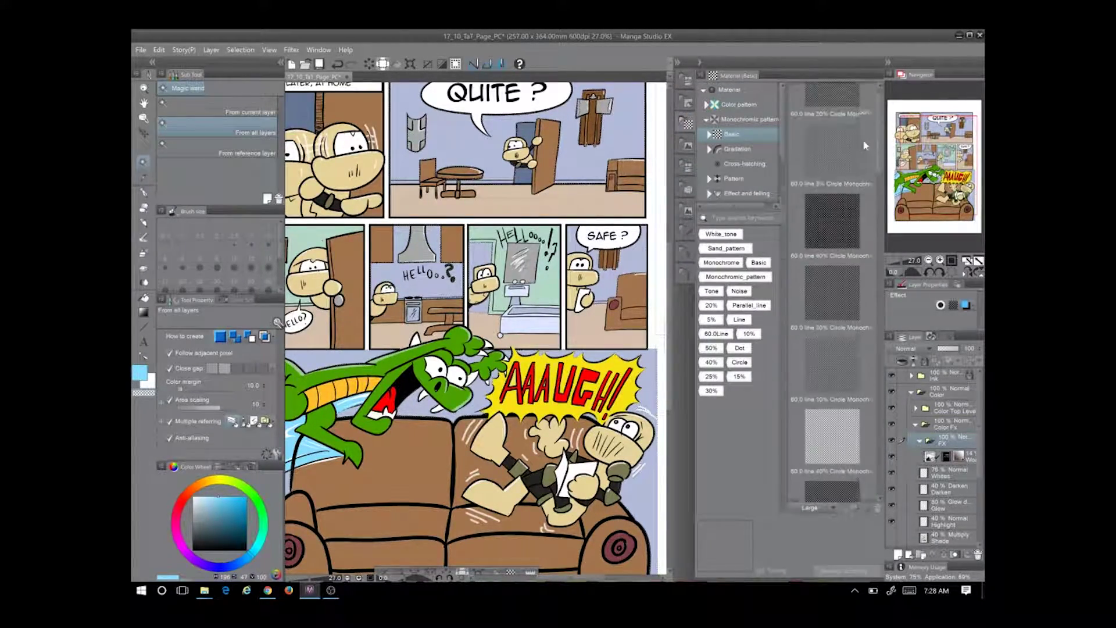
# Try the Cross-hatching x2 monochromatic material on the selected walls and undo it
pyautogui.click(710, 135)
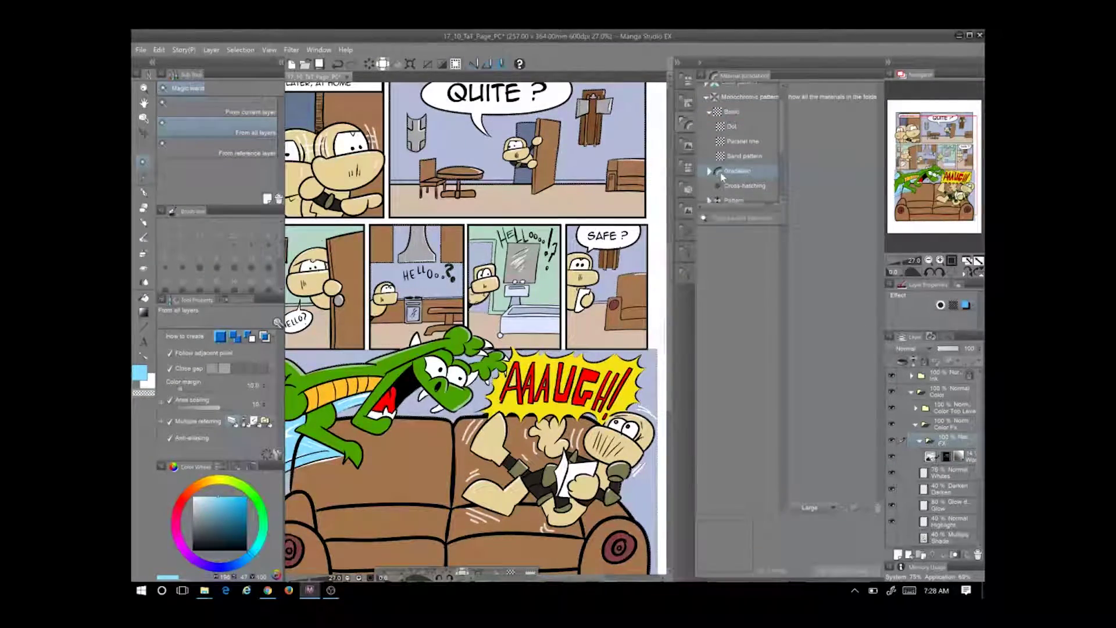
pyautogui.click(708, 175)
pyautogui.click(709, 151)
pyautogui.click(743, 165)
pyautogui.click(832, 183)
pyautogui.moveTo(833, 183); pyautogui.dragTo(483, 219)
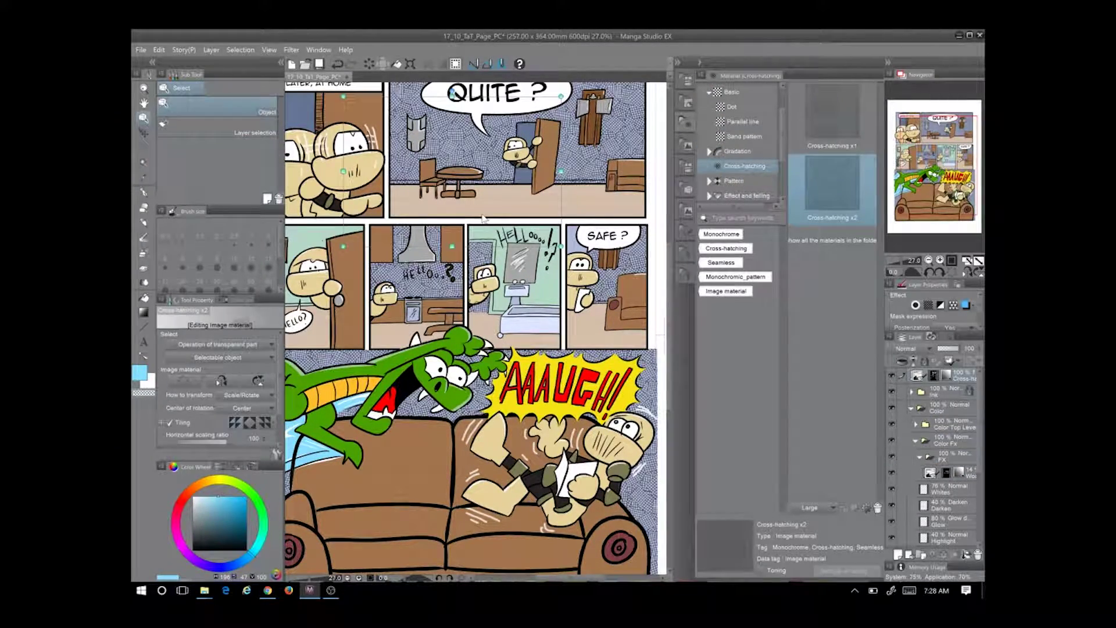
pyautogui.hotkey('ctrl', 'z')
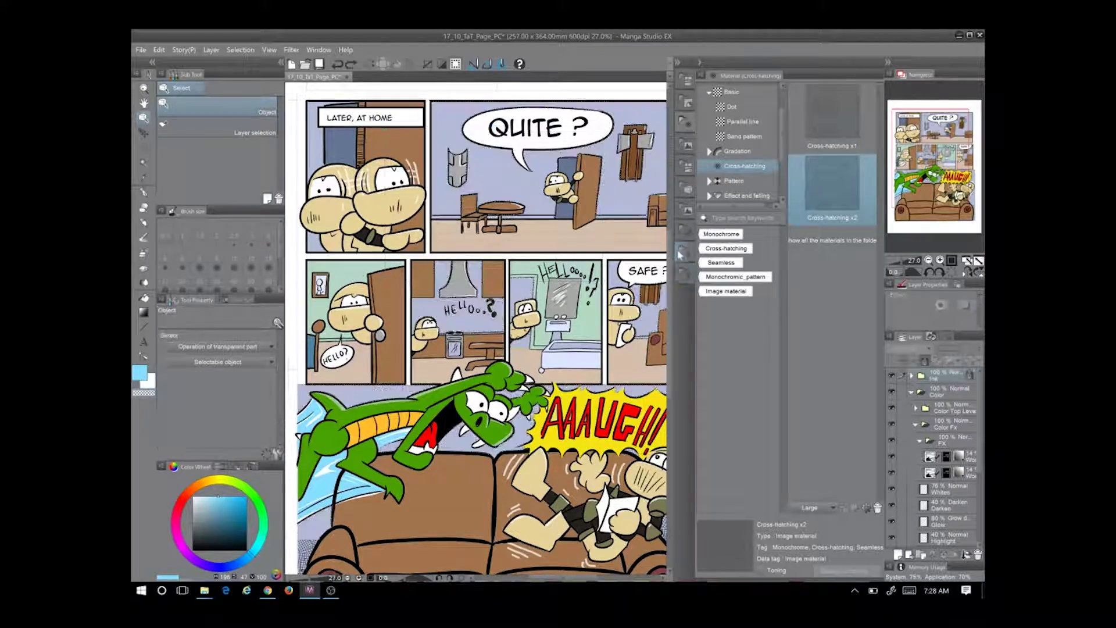
# Apply the Cross-hatching x2 material to the selected walls as a layer in the FX folder, with its opacity lowered to 28%
pyautogui.press('w')
pyautogui.moveTo(833, 183)
pyautogui.mouseDown()
pyautogui.moveTo(521, 174)
pyautogui.moveTo(528, 249)
pyautogui.mouseUp()
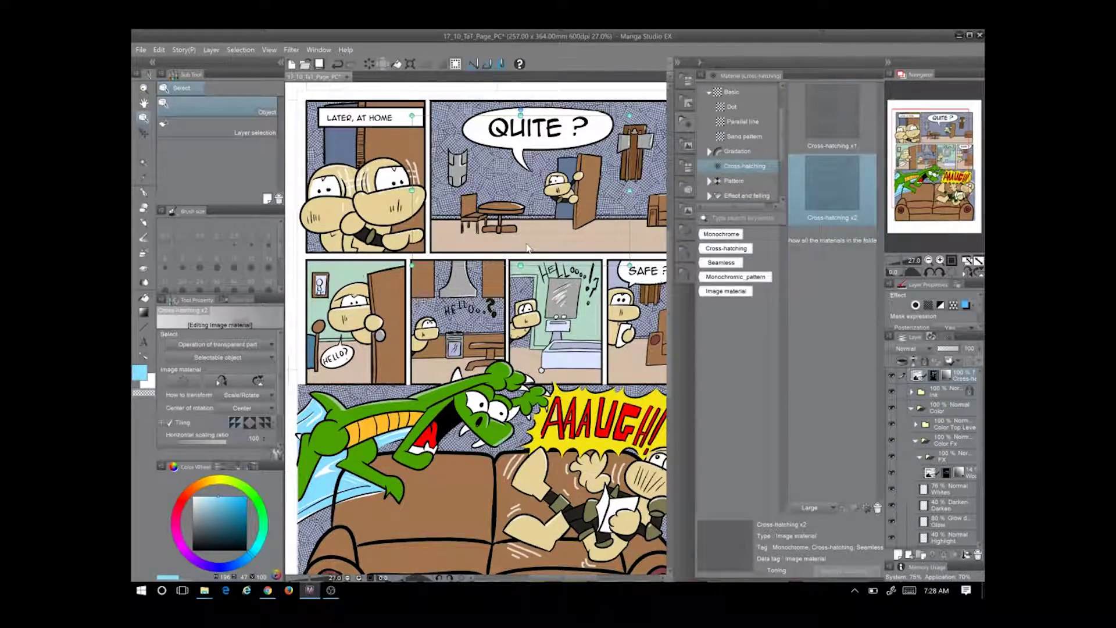
pyautogui.moveTo(959, 389); pyautogui.dragTo(931, 456)
pyautogui.moveTo(958, 349); pyautogui.dragTo(939, 349)
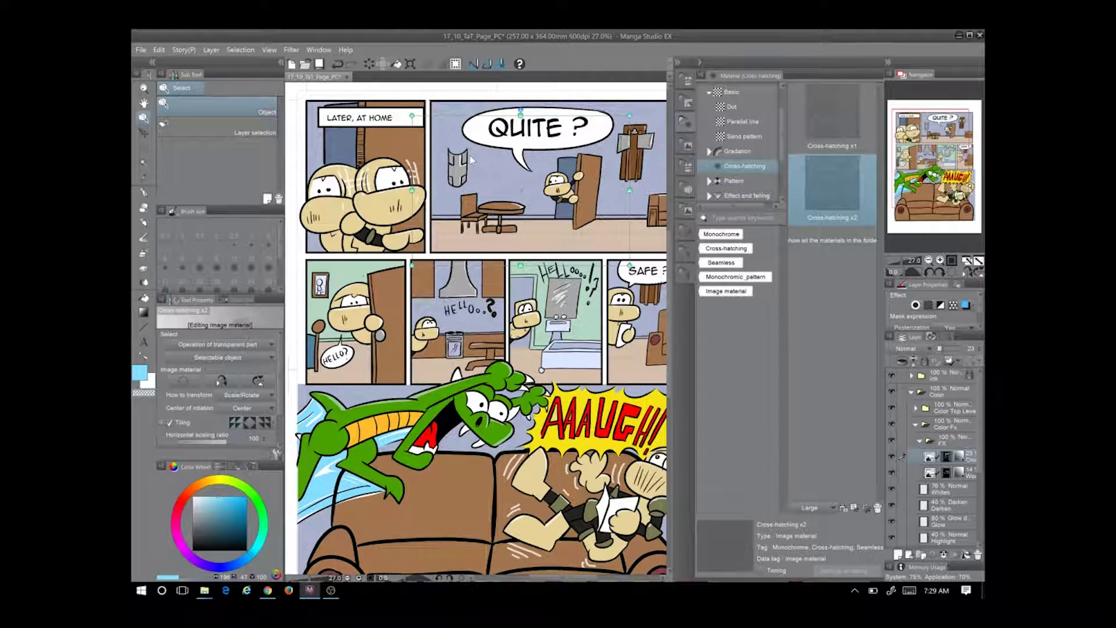
pyautogui.scroll(-1, 463, 153)
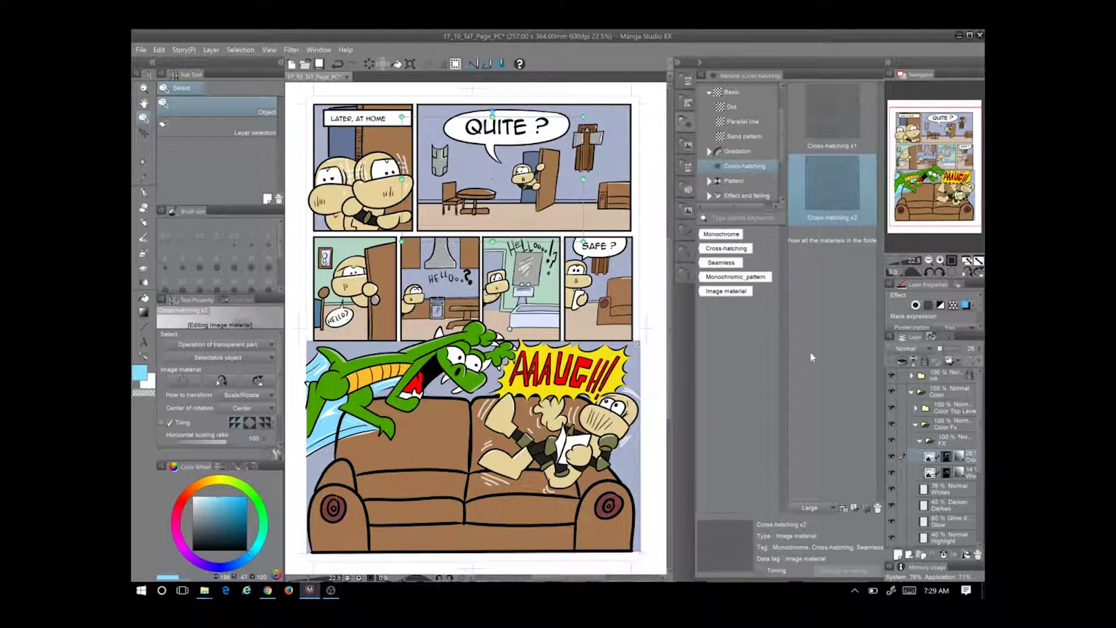
pyautogui.scroll(1, 663, 418)
# Set a dark green from the TaT color set on the Darken layer and select the wall in the "LATER, AT HOME" panel
pyautogui.press('k')
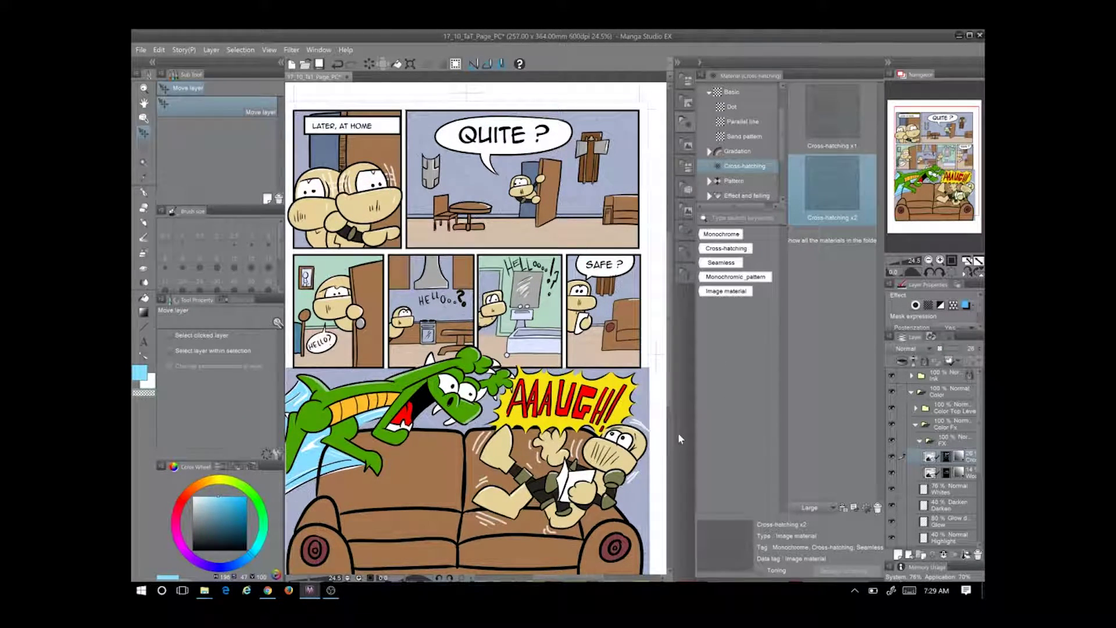
pyautogui.click(920, 440)
pyautogui.click(933, 476)
pyautogui.click(240, 299)
pyautogui.click(167, 328)
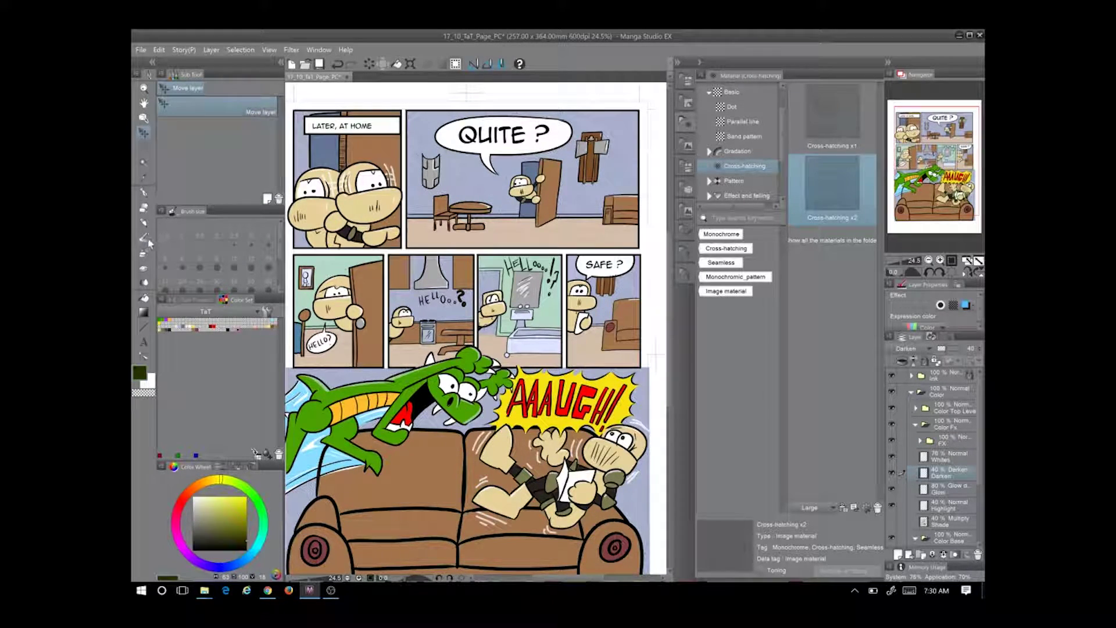
pyautogui.click(143, 162)
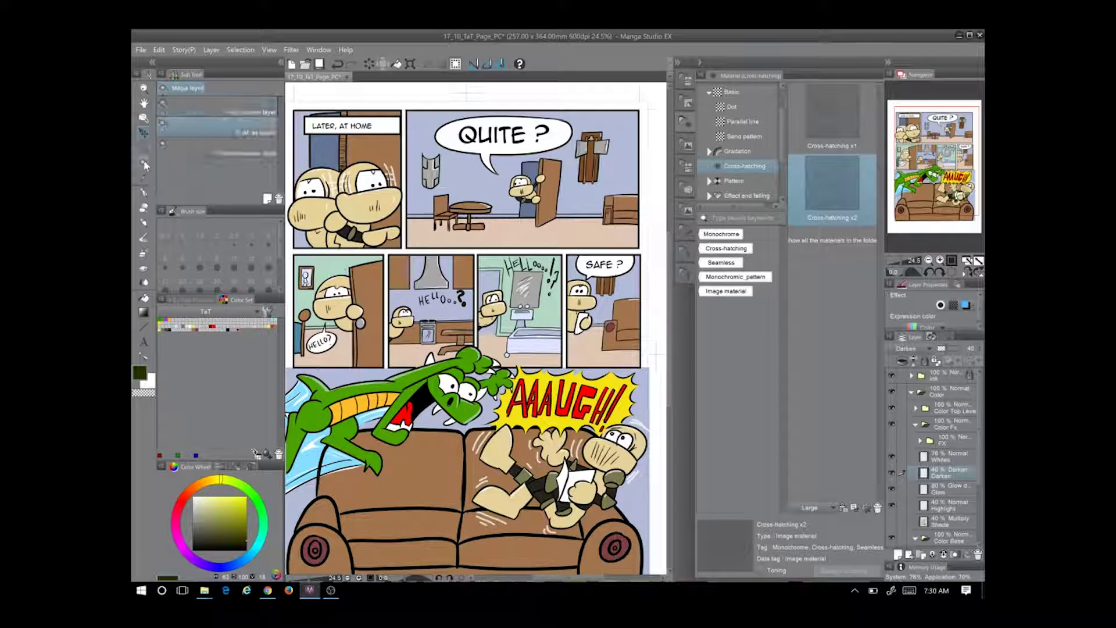
pyautogui.click(305, 201)
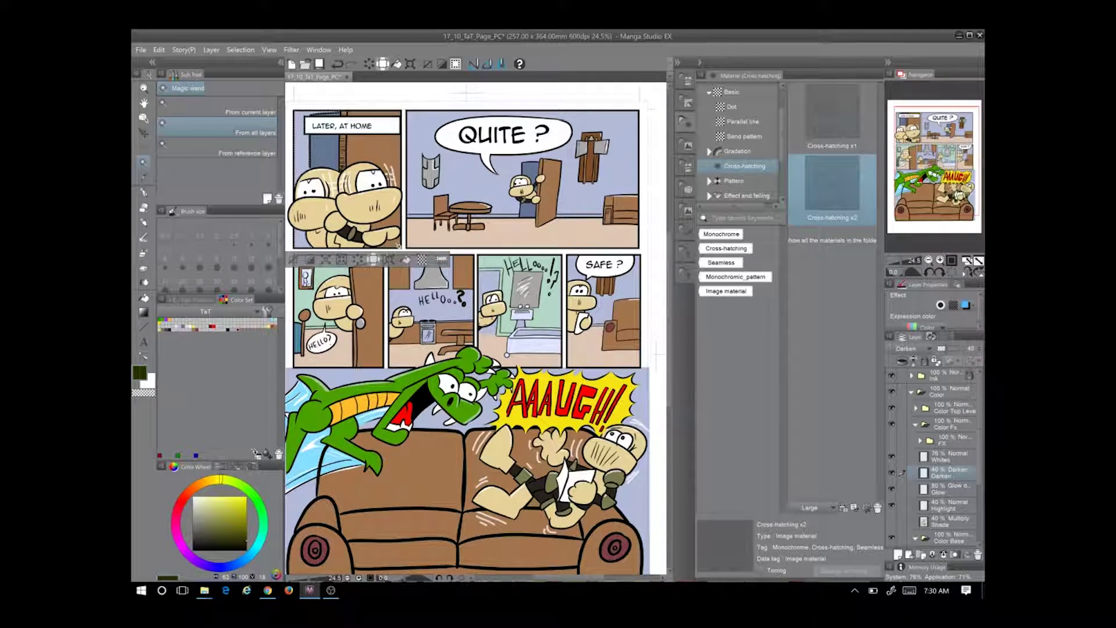
# Make the Color Grads layer in Color Base active and select the blue wall in the "QUITE?" panel with the Magic wand
pyautogui.click(917, 425)
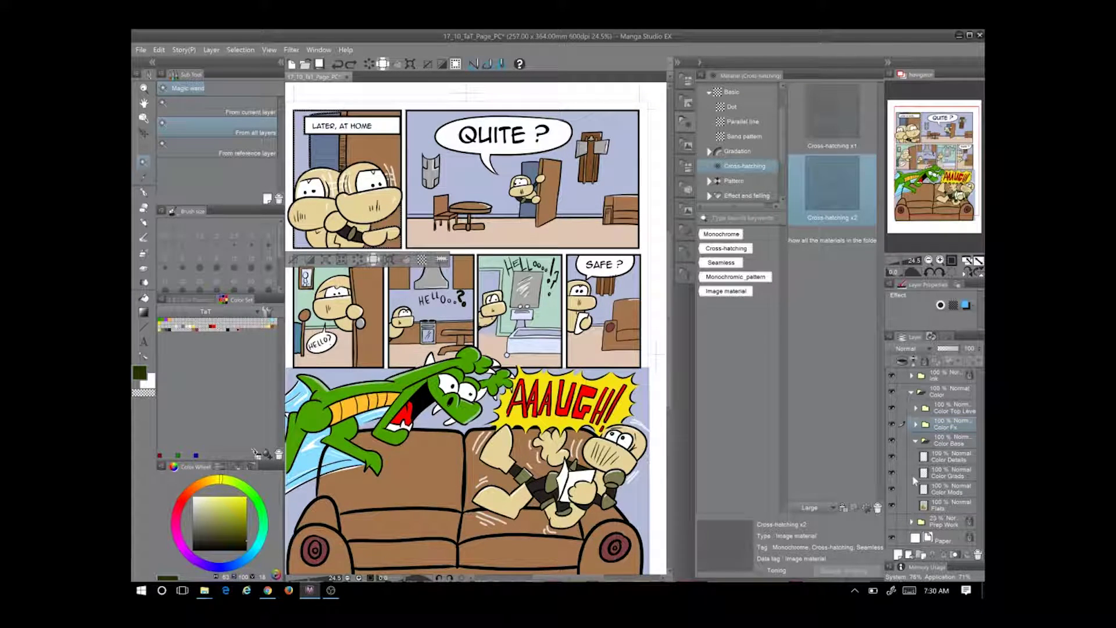
pyautogui.click(962, 478)
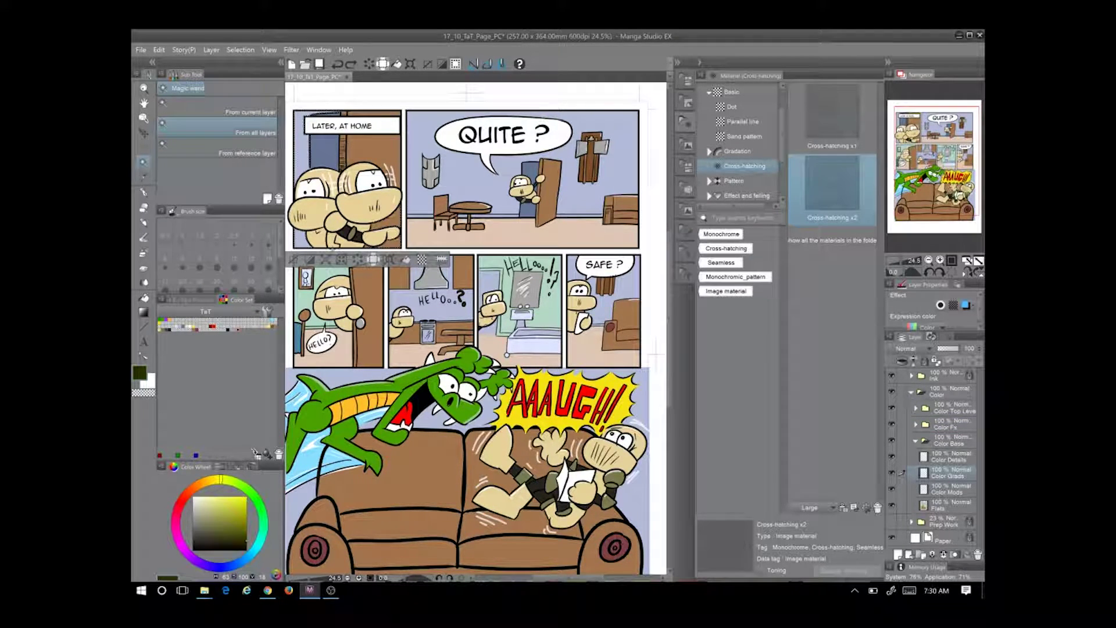
pyautogui.click(507, 193)
pyautogui.press('g')
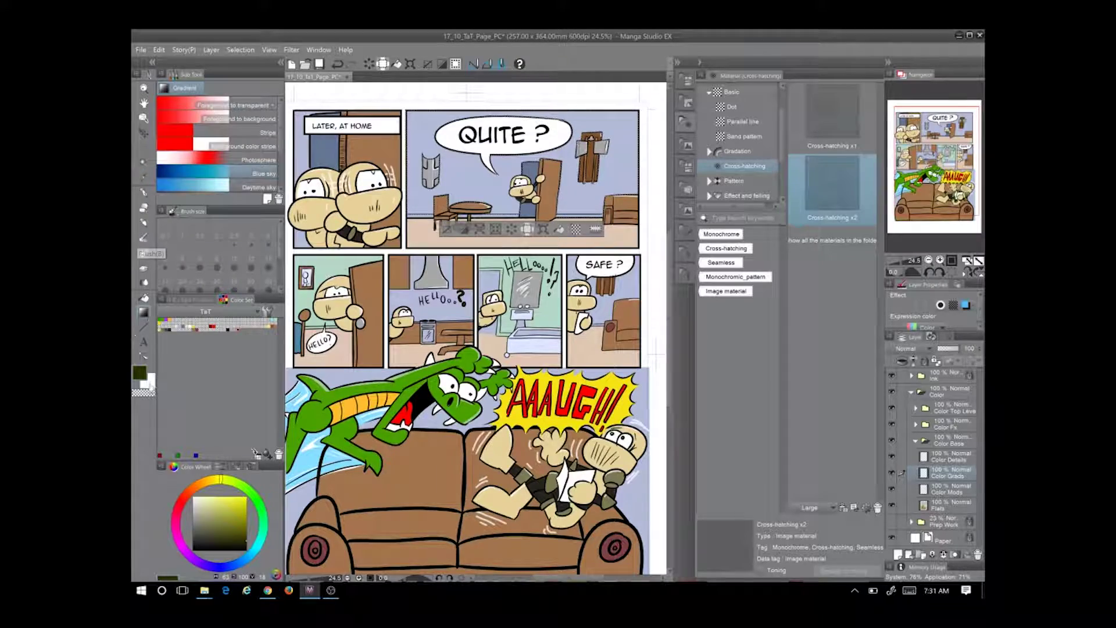
# Sample the wall's blue with the Eyedropper and reselect the wall around the table with the Magic wand
pyautogui.scroll(3, 446, 150)
pyautogui.press('i')
pyautogui.click(394, 282)
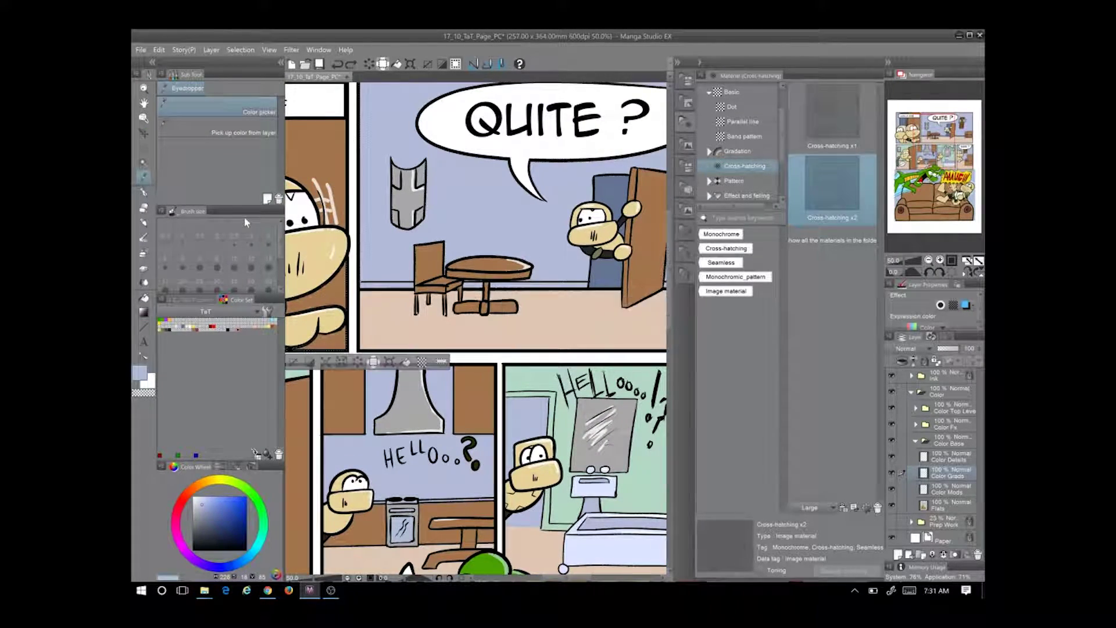
pyautogui.click(143, 163)
pyautogui.click(482, 288)
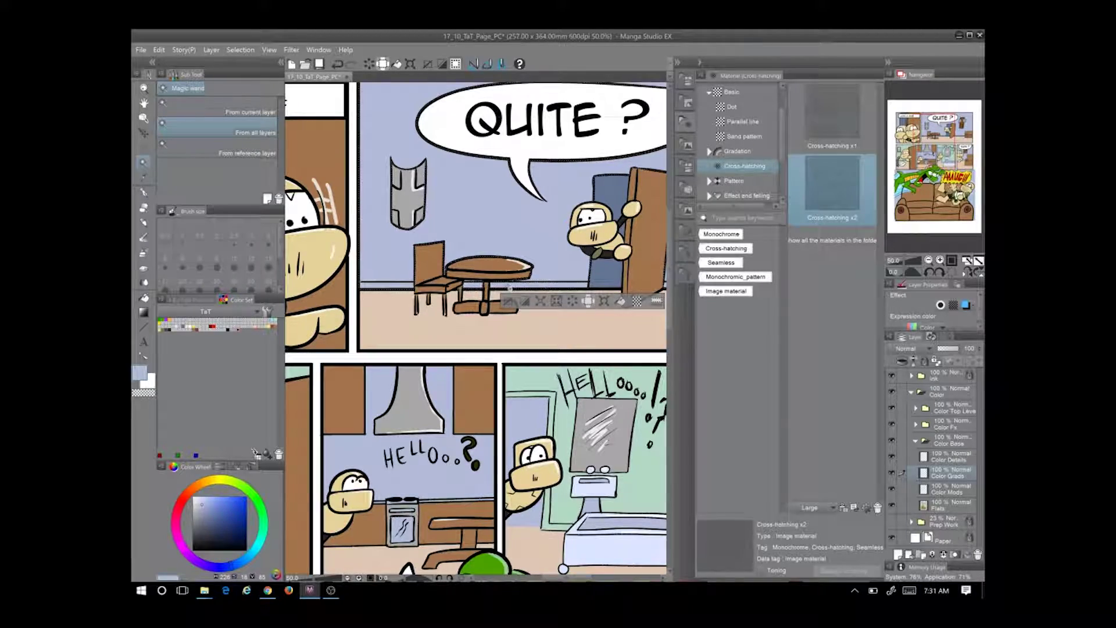
pyautogui.scroll(5, 510, 288)
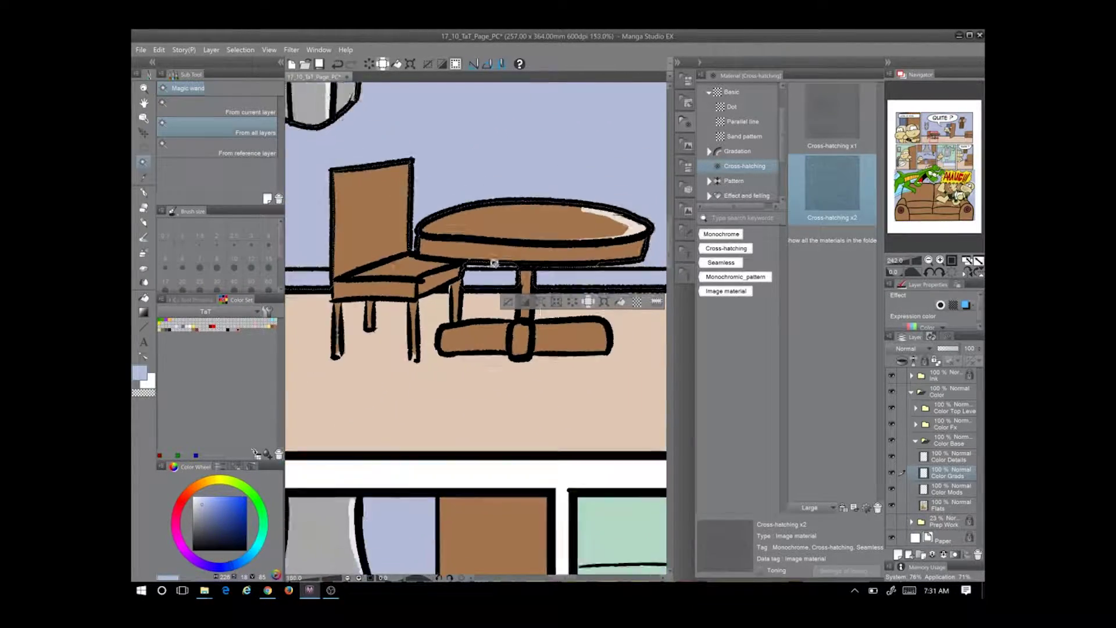
pyautogui.scroll(-5, 494, 263)
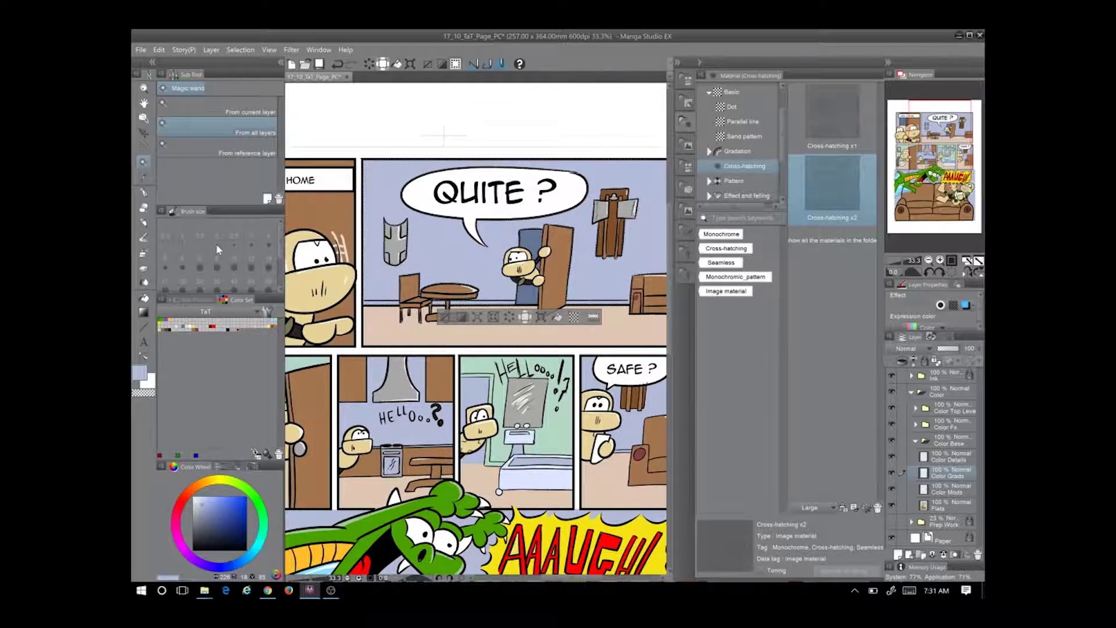
# Try a downward Gradient erase gradient on the "QUITE?" panel's wall and collapse the material palette
pyautogui.click(144, 312)
pyautogui.moveTo(458, 208); pyautogui.dragTo(428, 343)
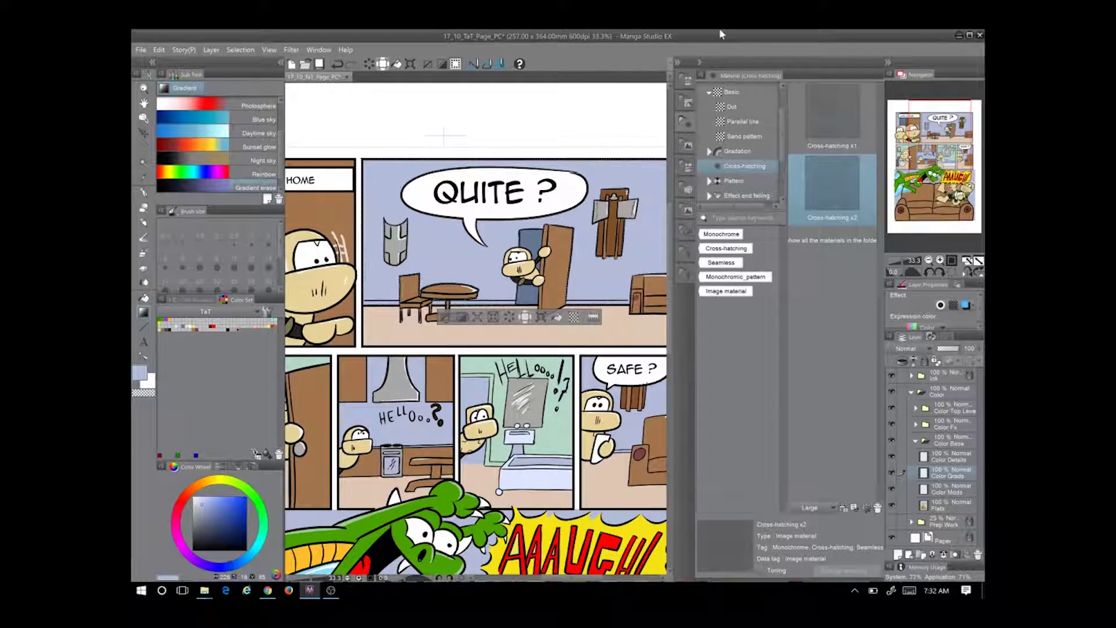
pyautogui.click(678, 62)
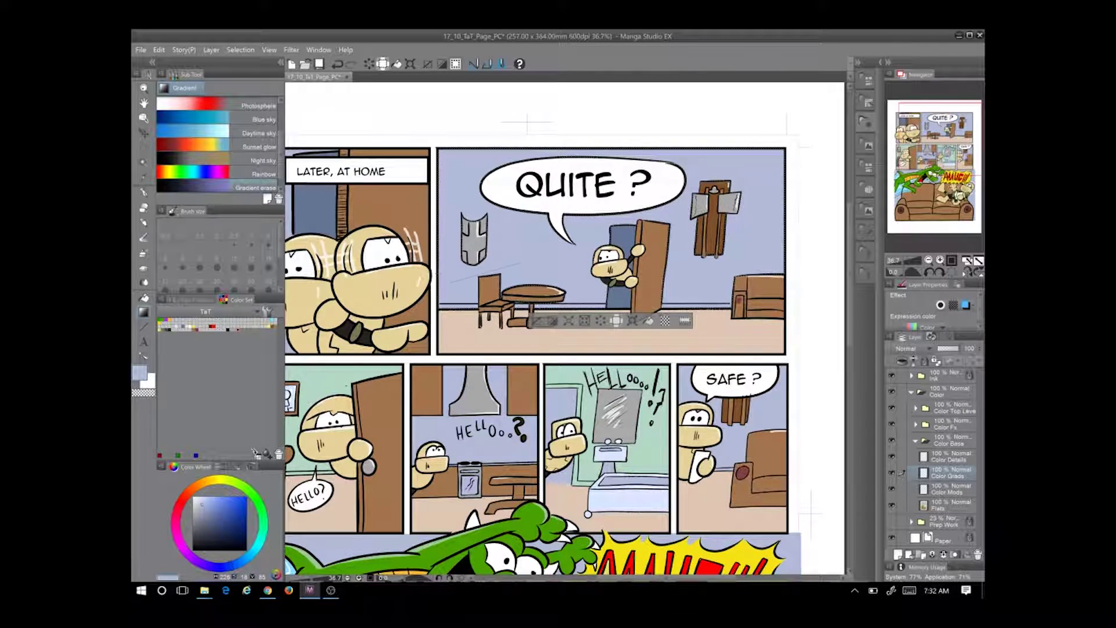
# Toggle the base color layers' visibility to check their contents and make the Color Mods layer active
pyautogui.click(892, 506)
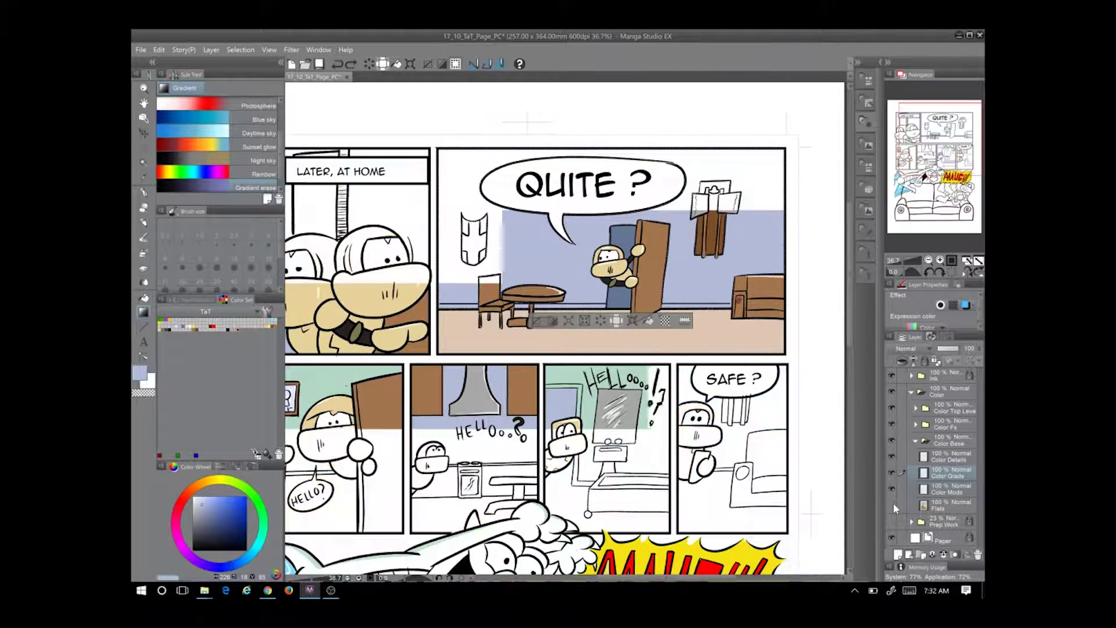
pyautogui.click(954, 489)
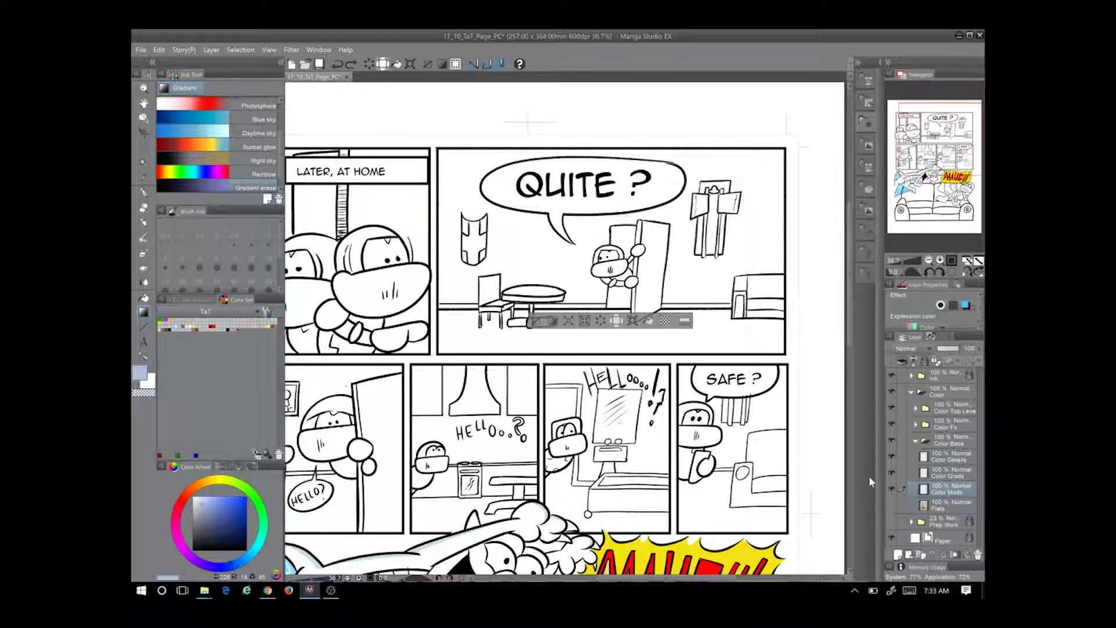
pyautogui.click(893, 472)
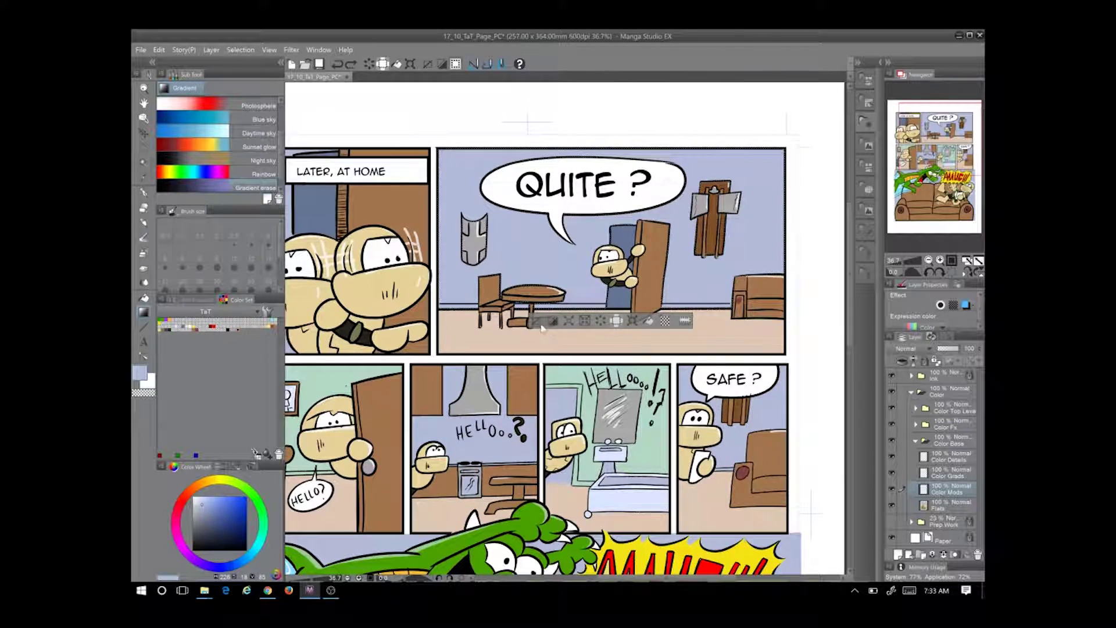
# Set the drawing color to red and make a fresh Magic wand selection of the blue wall in the "QUITE?" panel
pyautogui.press('w')
pyautogui.click(160, 455)
pyautogui.hotkey('ctrl', 'd')
pyautogui.click(521, 281)
pyautogui.scroll(-1, 518, 286)
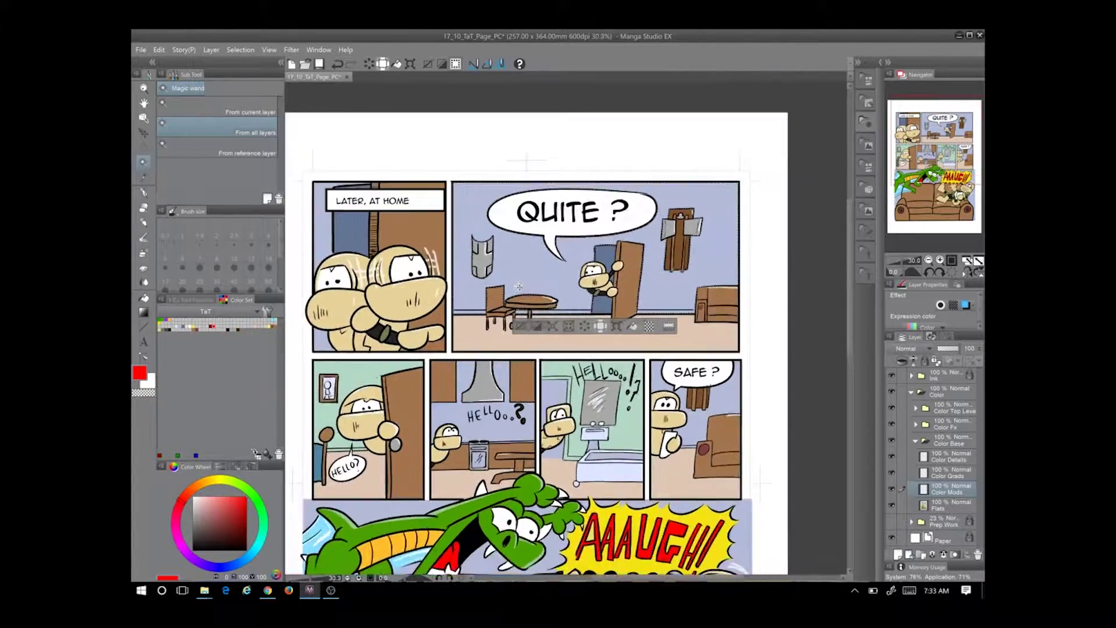
pyautogui.scroll(5, 518, 286)
pyautogui.scroll(-4, 558, 366)
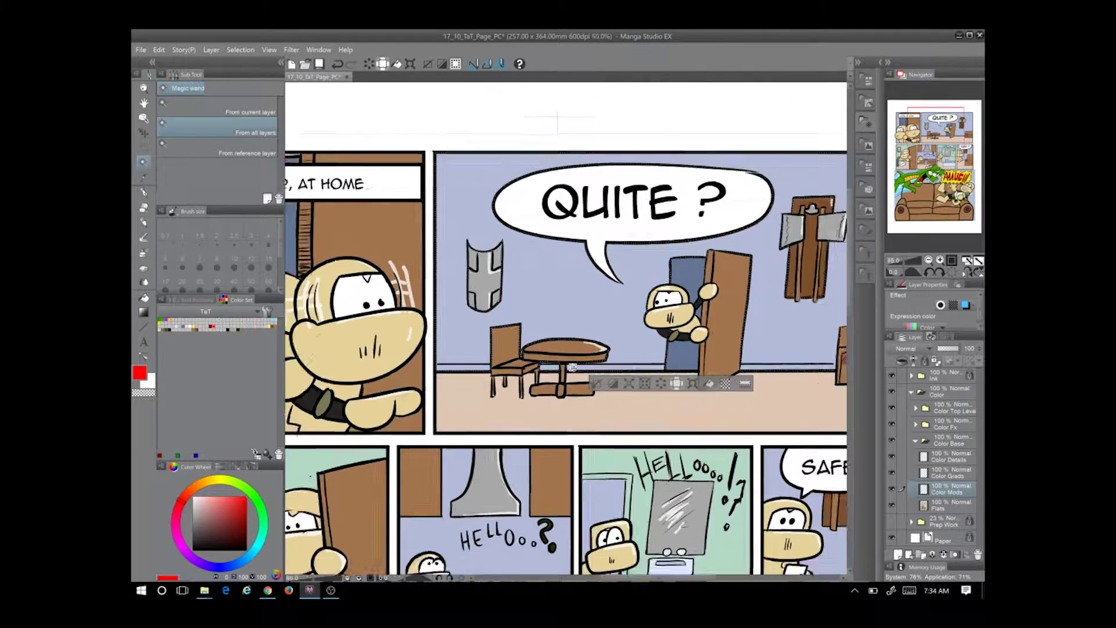
# Add a new layer, sample the wall's blue for the Gradient erase gradient and pick a darker approximate blue as the drawing color
pyautogui.press('g')
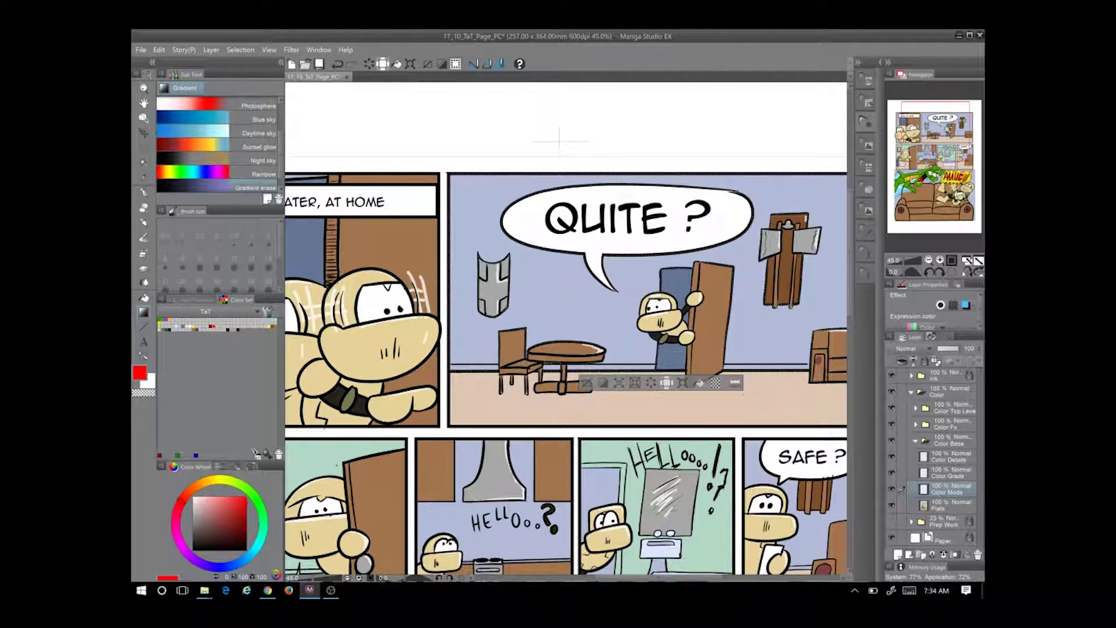
pyautogui.click(898, 555)
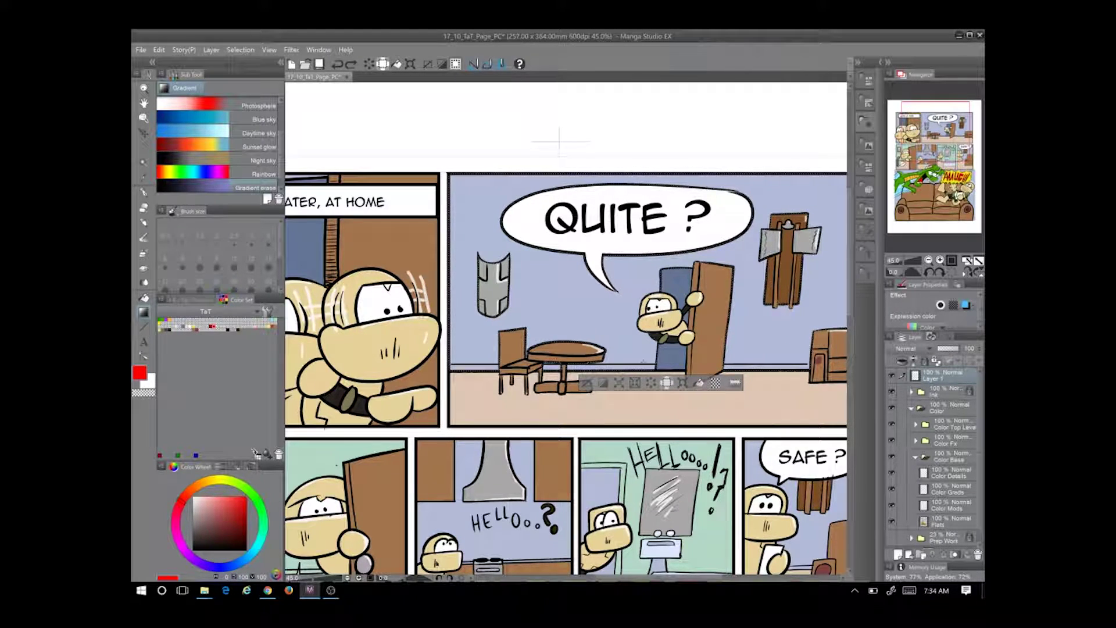
pyautogui.click(196, 300)
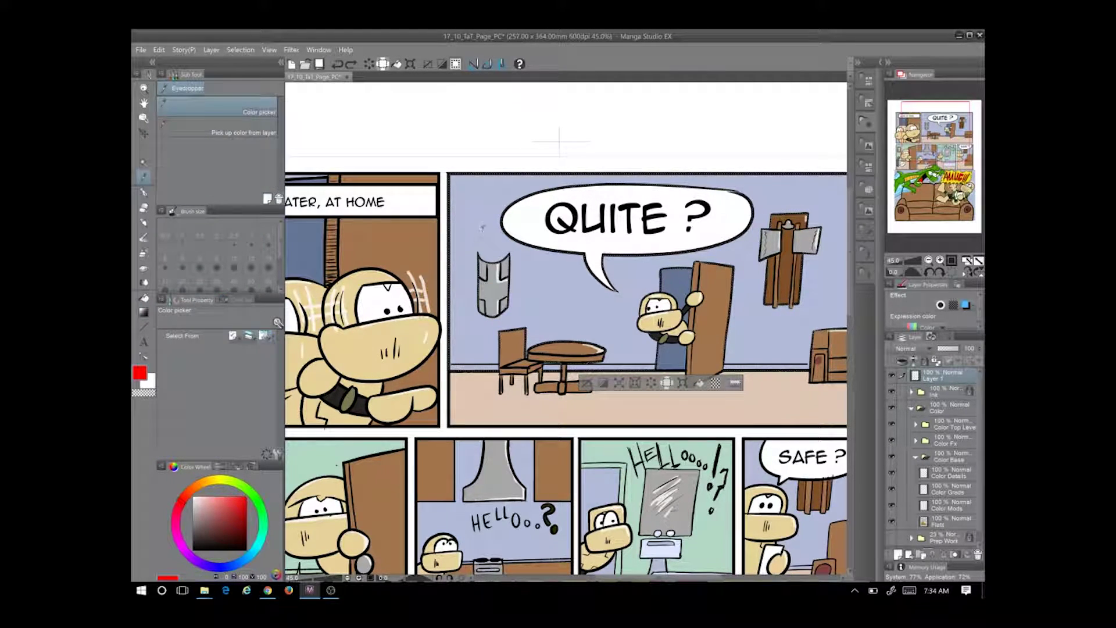
pyautogui.click(256, 187)
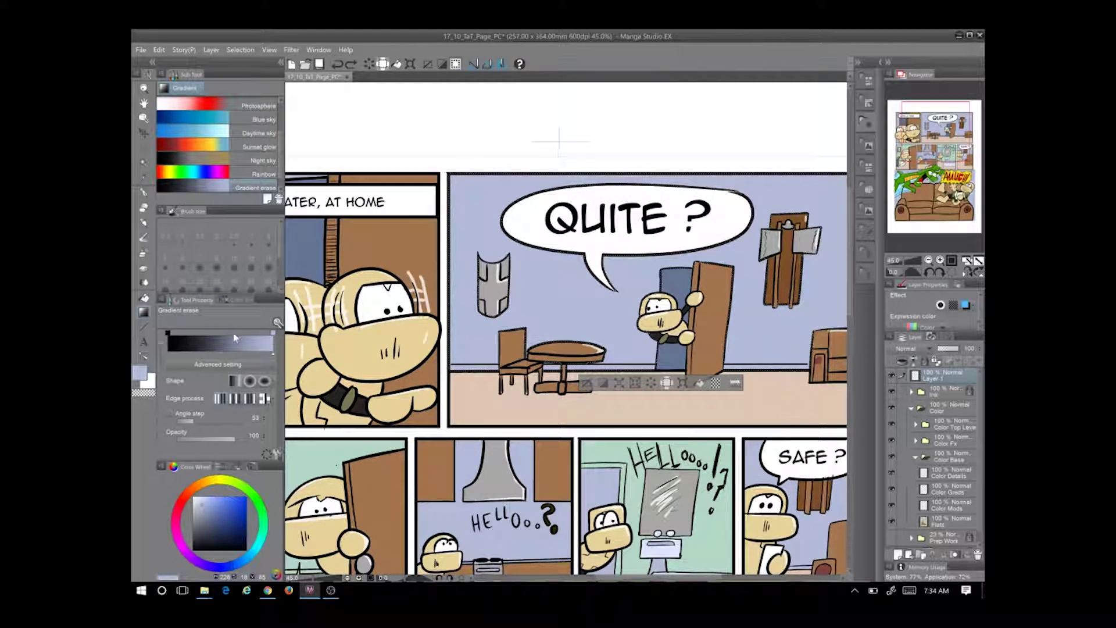
pyautogui.click(222, 467)
pyautogui.click(174, 558)
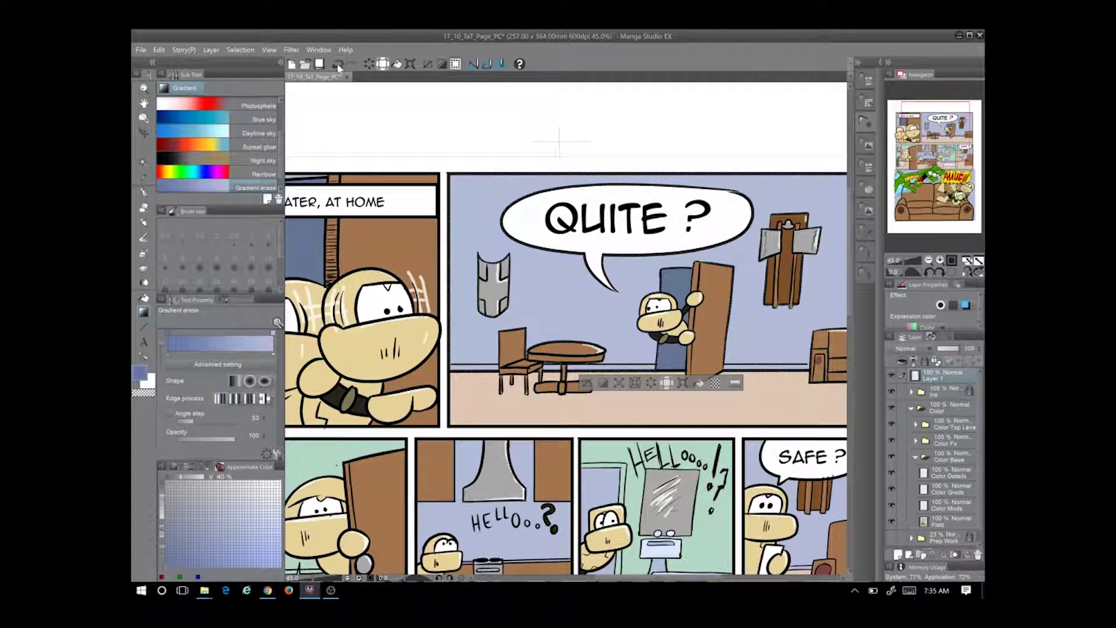
# Expand the Color Fx folder and select the FX folder inside it
pyautogui.hotkey('ctrl', '-')
pyautogui.hotkey('ctrl', '-')
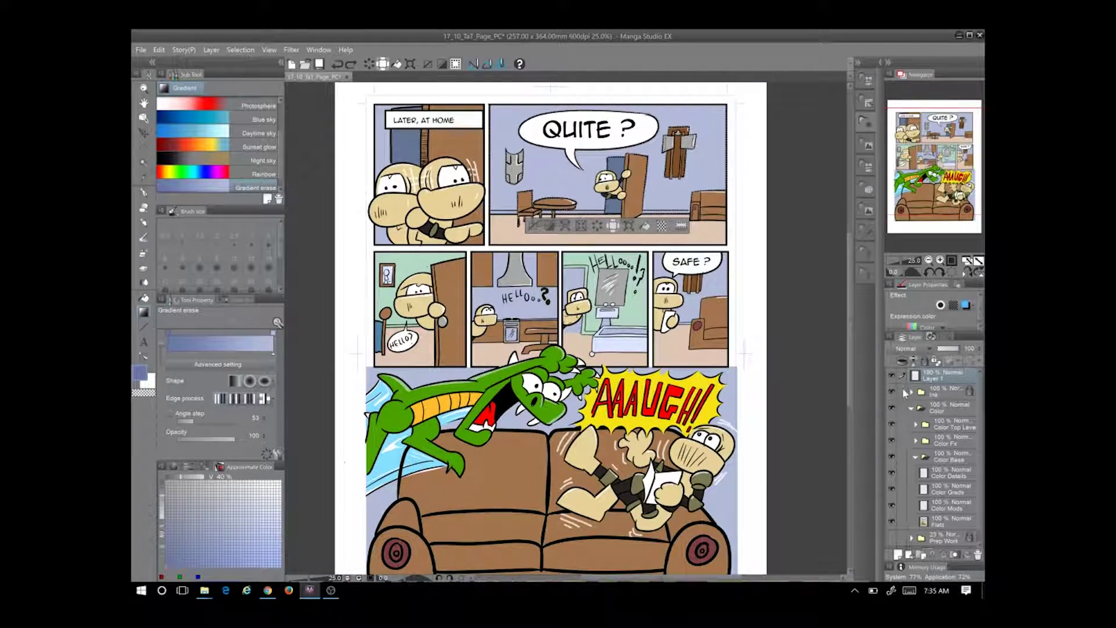
pyautogui.scroll(-1, 982, 499)
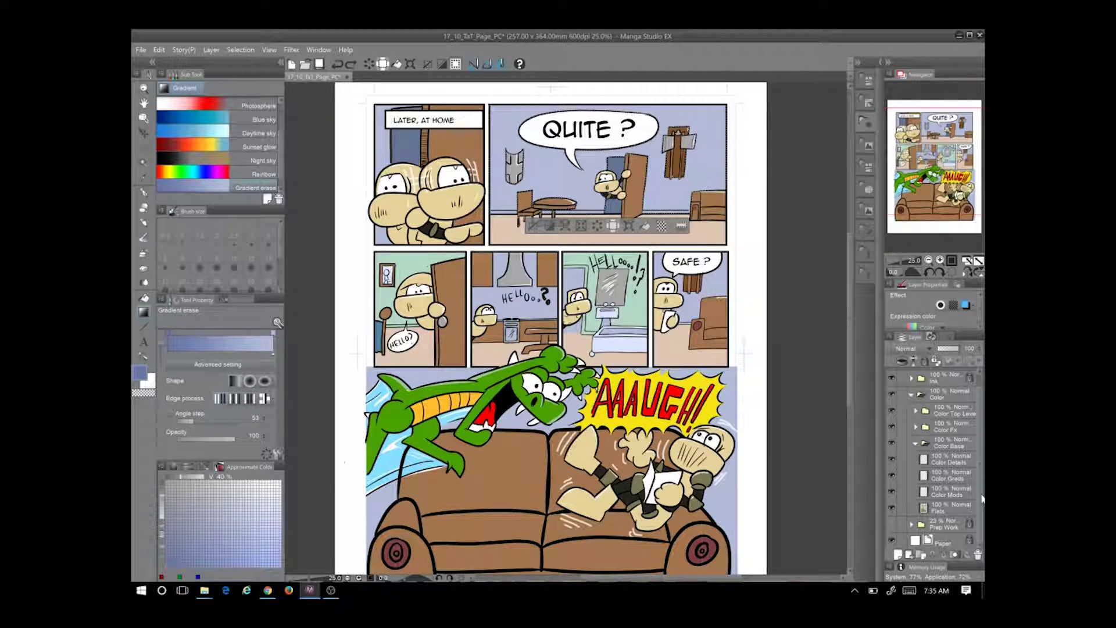
pyautogui.scroll(-1, 551, 334)
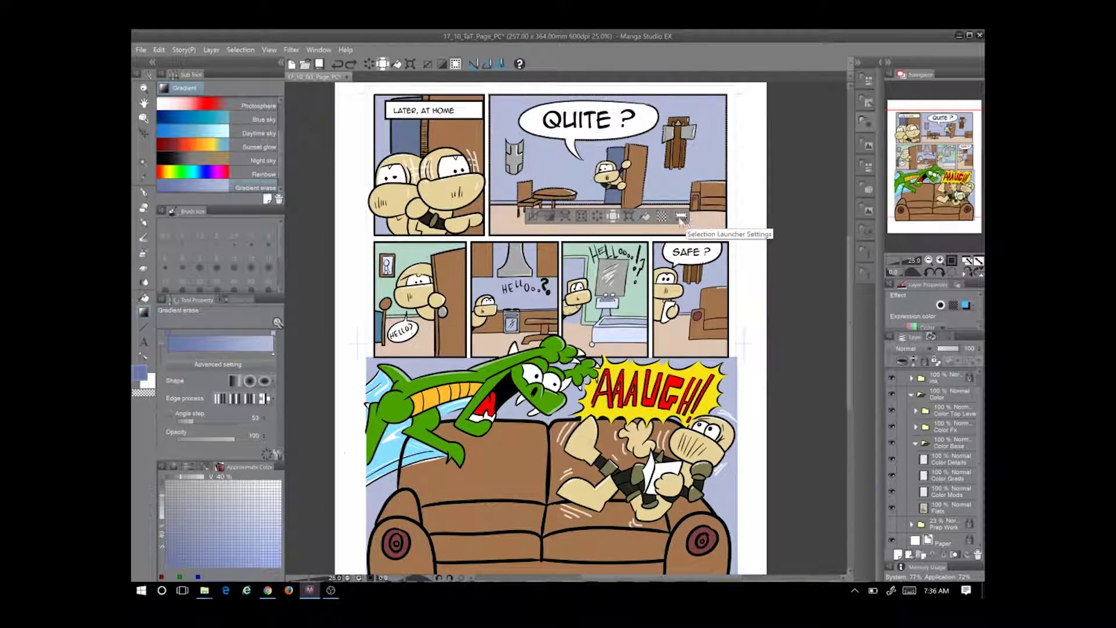
pyautogui.click(915, 426)
pyautogui.click(906, 442)
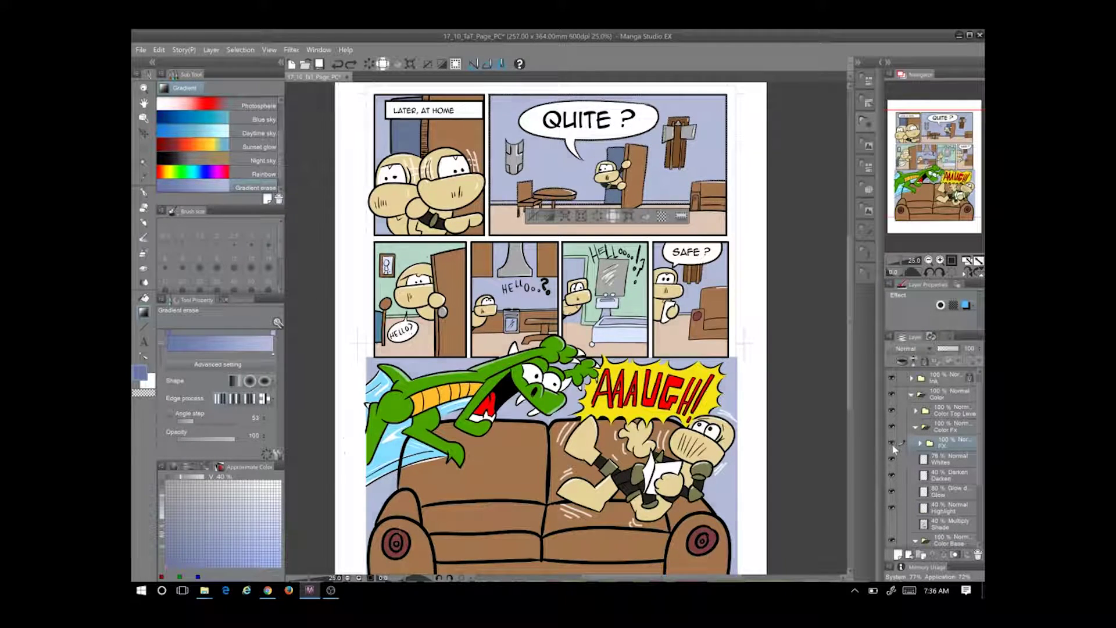
pyautogui.scroll(-2, 931, 465)
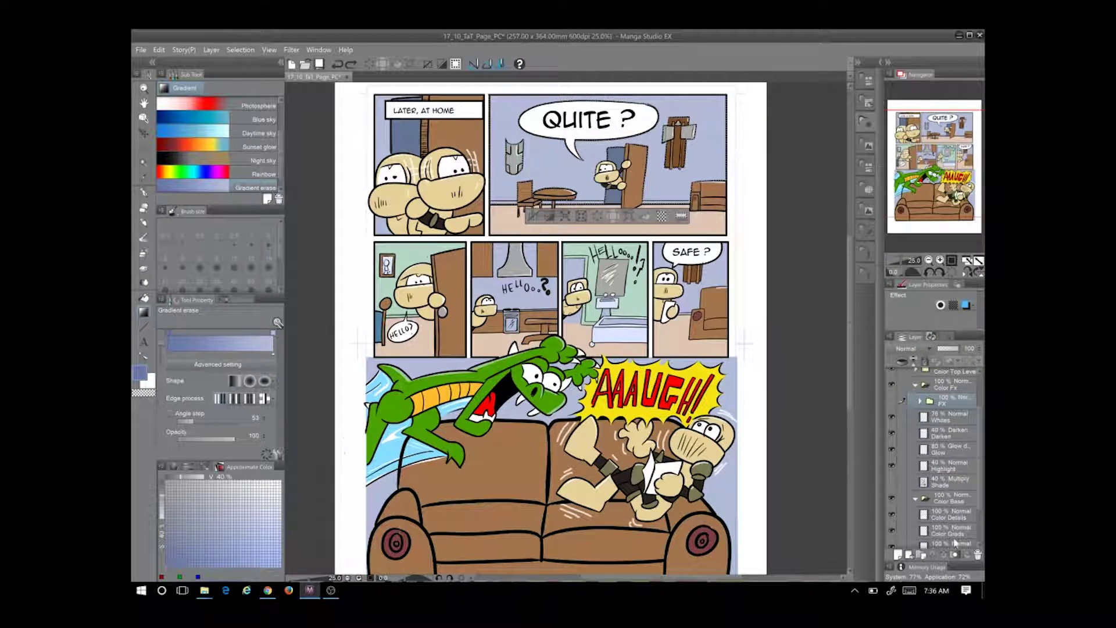
# Make the Color Grads layer active with the shading shown and clear the selection of the "QUITE?" panel's wall
pyautogui.click(919, 530)
pyautogui.hotkey('ctrl', 'z')
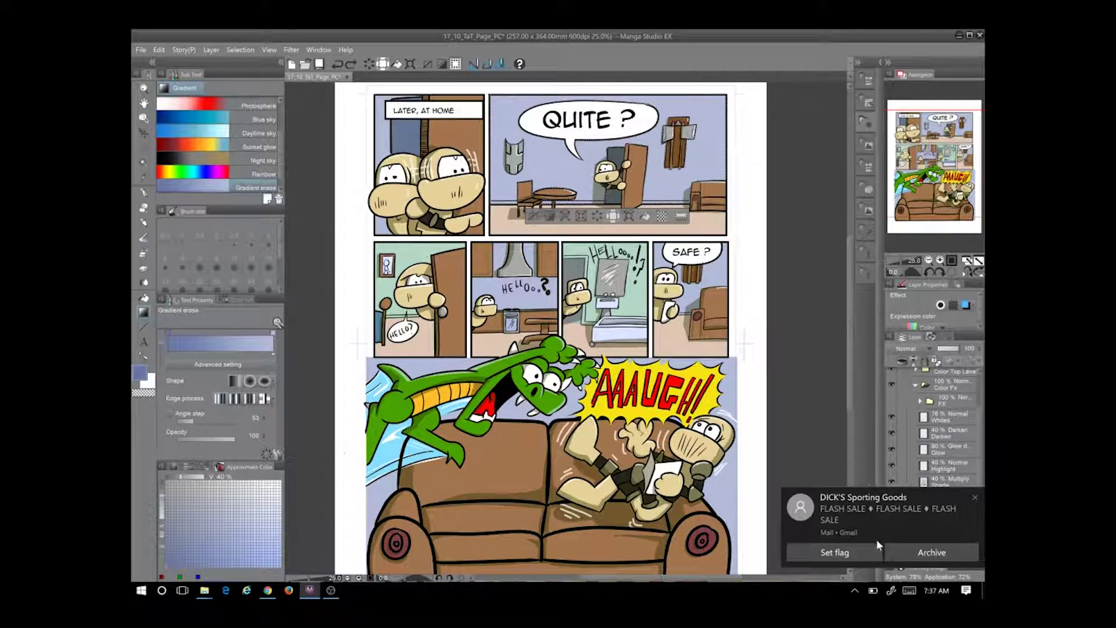
pyautogui.click(905, 550)
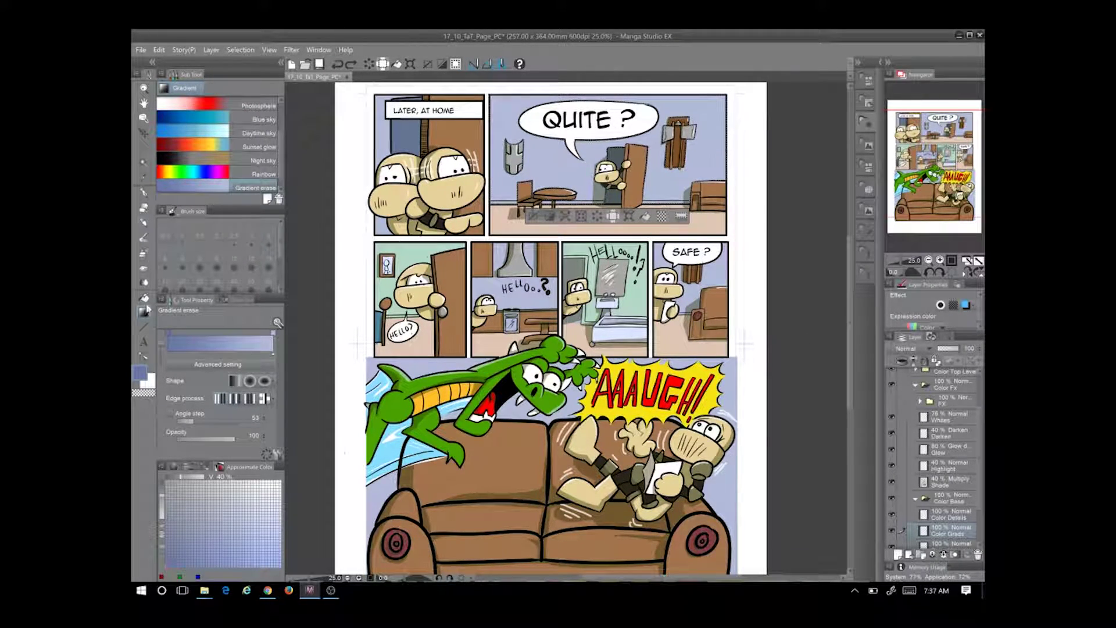
pyautogui.hotkey('ctrl', 'd')
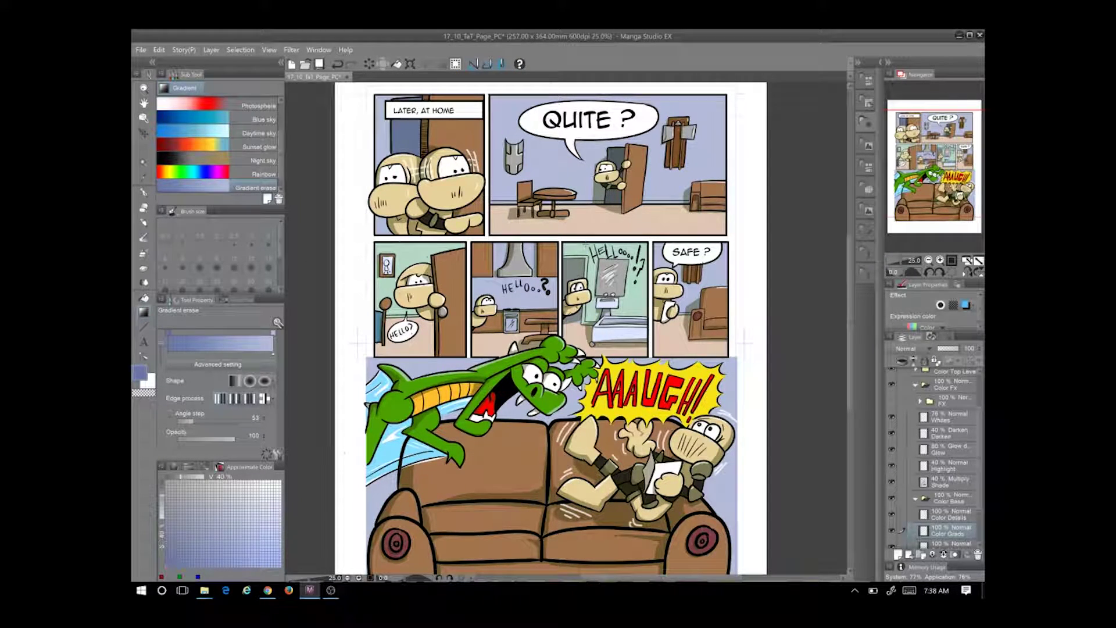
pyautogui.click(339, 64)
# Hide the Speed Color layer inside the Ink Base folder and collapse that folder
pyautogui.scroll(5, 901, 409)
pyautogui.click(942, 392)
pyautogui.click(937, 407)
pyautogui.click(916, 409)
pyautogui.click(916, 425)
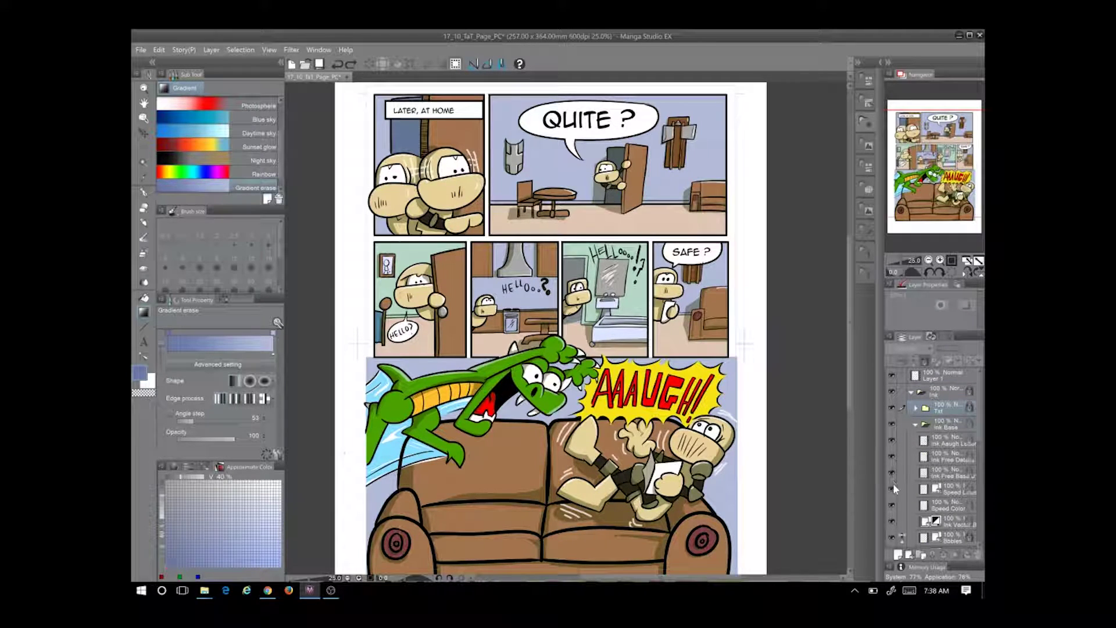
pyautogui.click(892, 506)
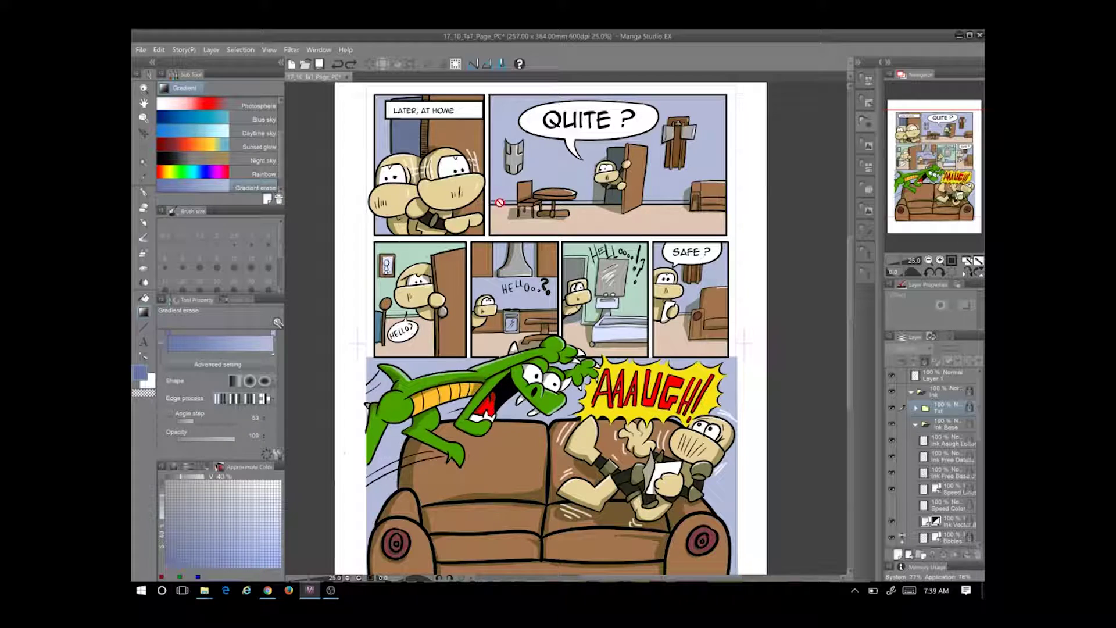
pyautogui.click(917, 425)
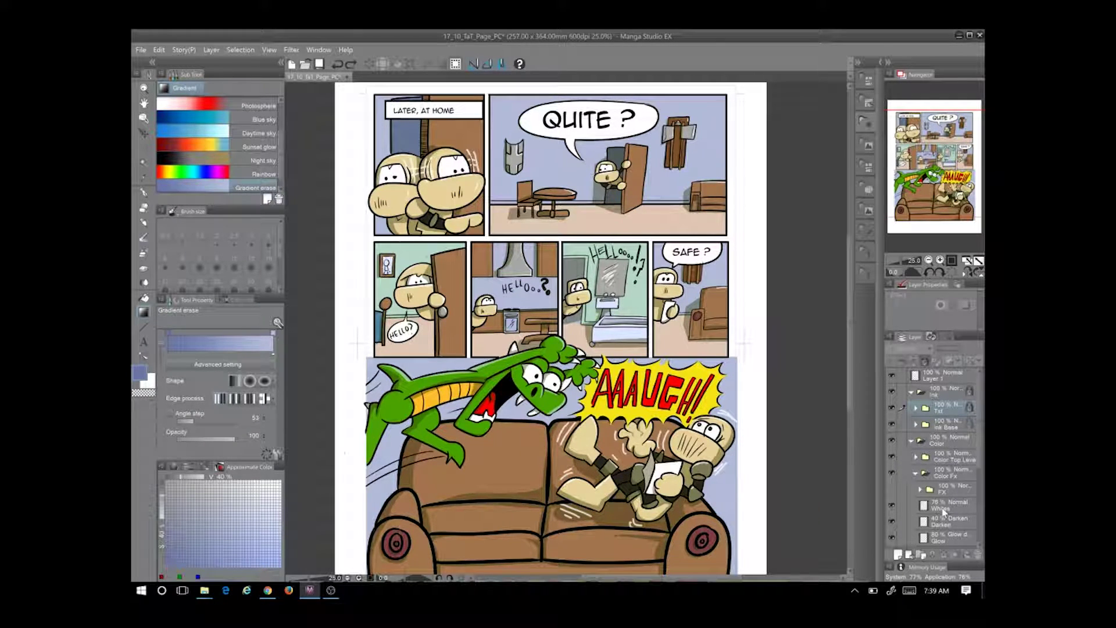
# Hide and collapse the Color Fx folder and make the Color Mods layer active
pyautogui.scroll(-3, 981, 497)
pyautogui.scroll(-1, 982, 497)
pyautogui.click(962, 502)
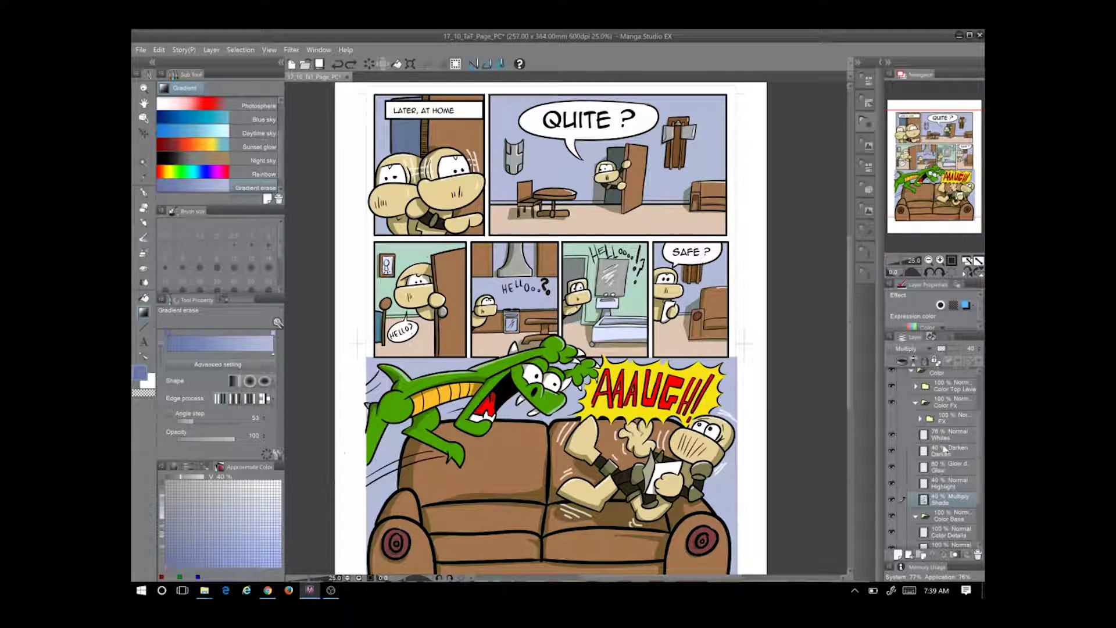
pyautogui.click(892, 404)
pyautogui.click(916, 403)
pyautogui.click(948, 459)
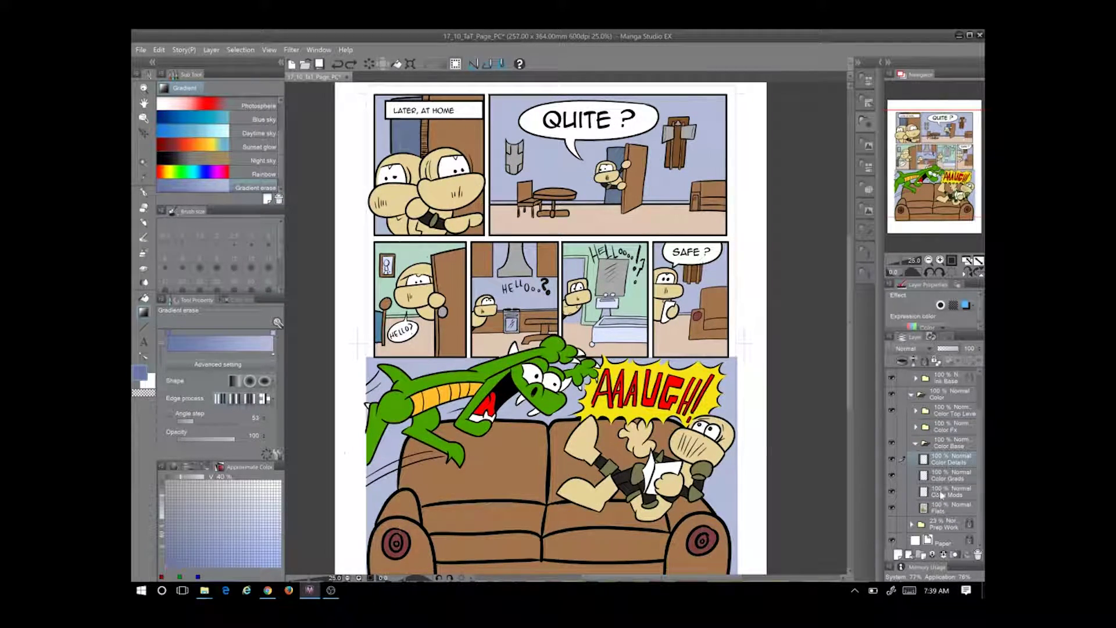
pyautogui.click(948, 494)
# Select the brown door in the "LATER, AT HOME" panel with the Magic wand and switch to the Gradient tool
pyautogui.click(145, 164)
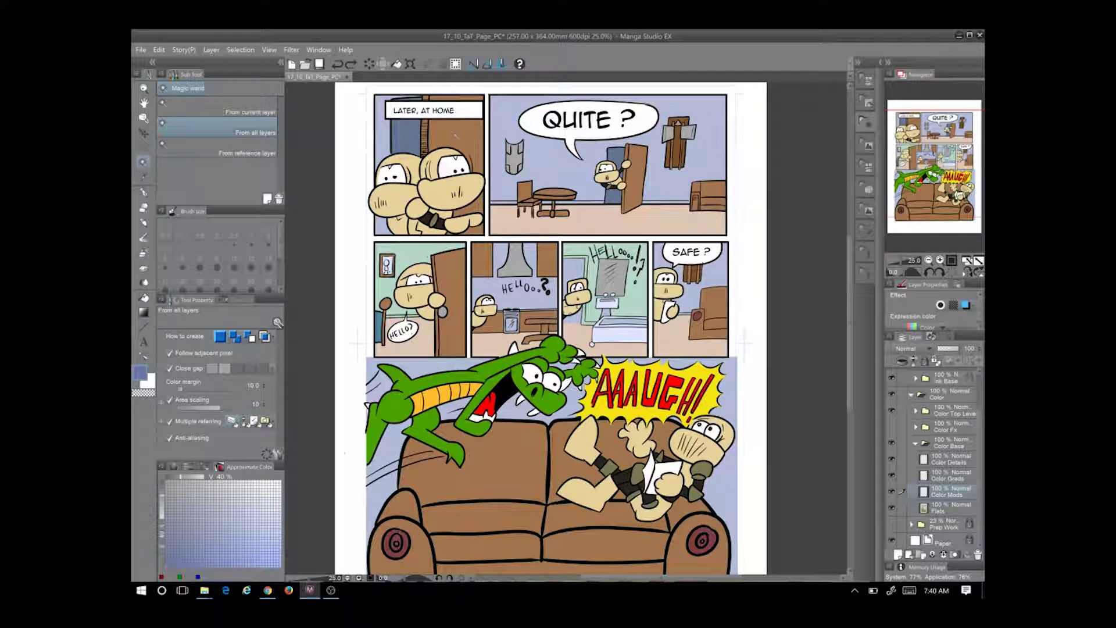
pyautogui.click(449, 233)
pyautogui.press('g')
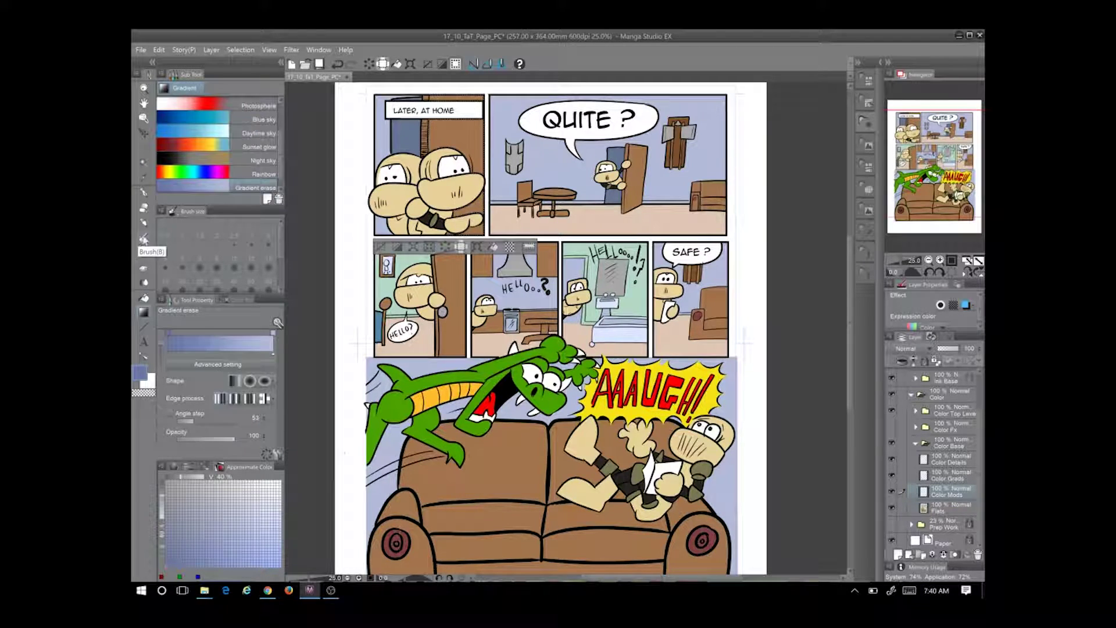
# Duplicate the Gradient erase sub tool under the name "Wood"
pyautogui.scroll(-1, 233, 180)
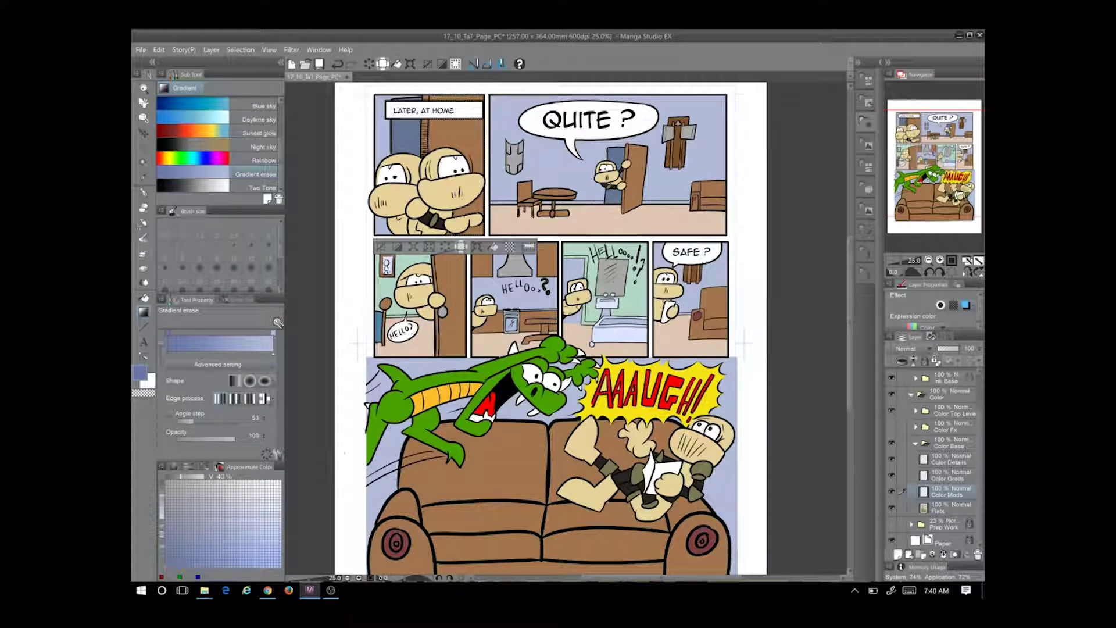
pyautogui.click(162, 74)
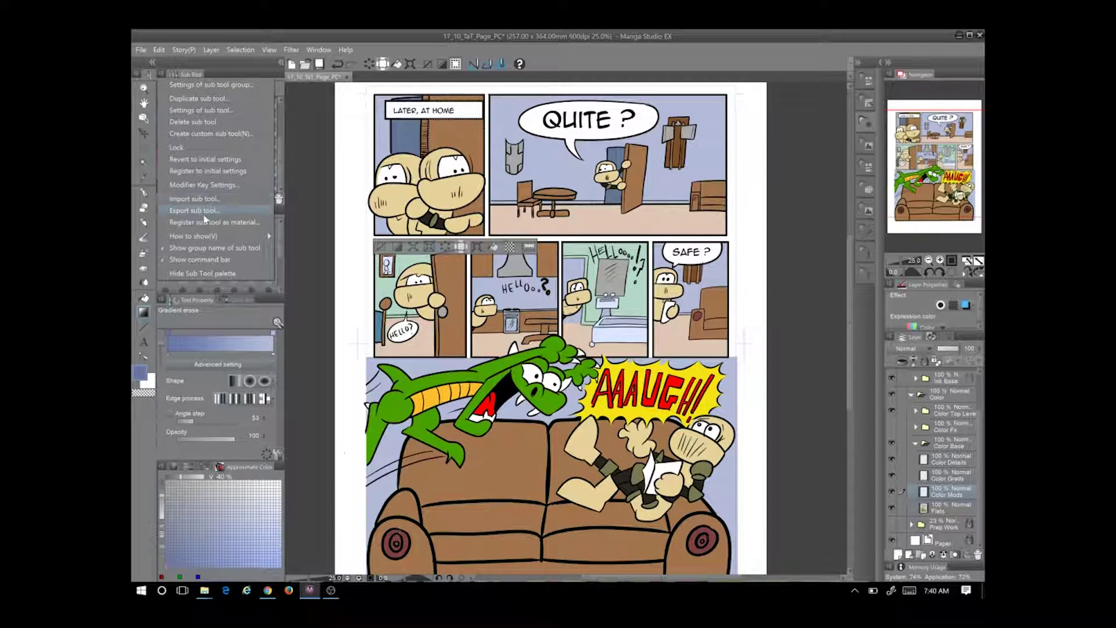
pyautogui.click(198, 98)
pyautogui.write('Woo')
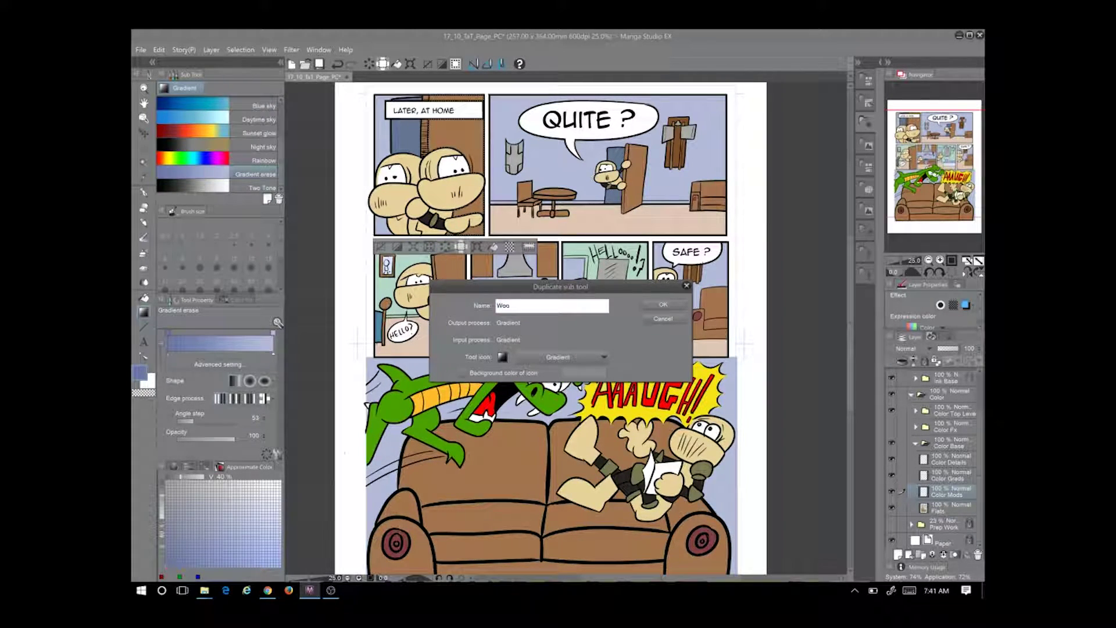
pyautogui.write('d')
pyautogui.press('Return')
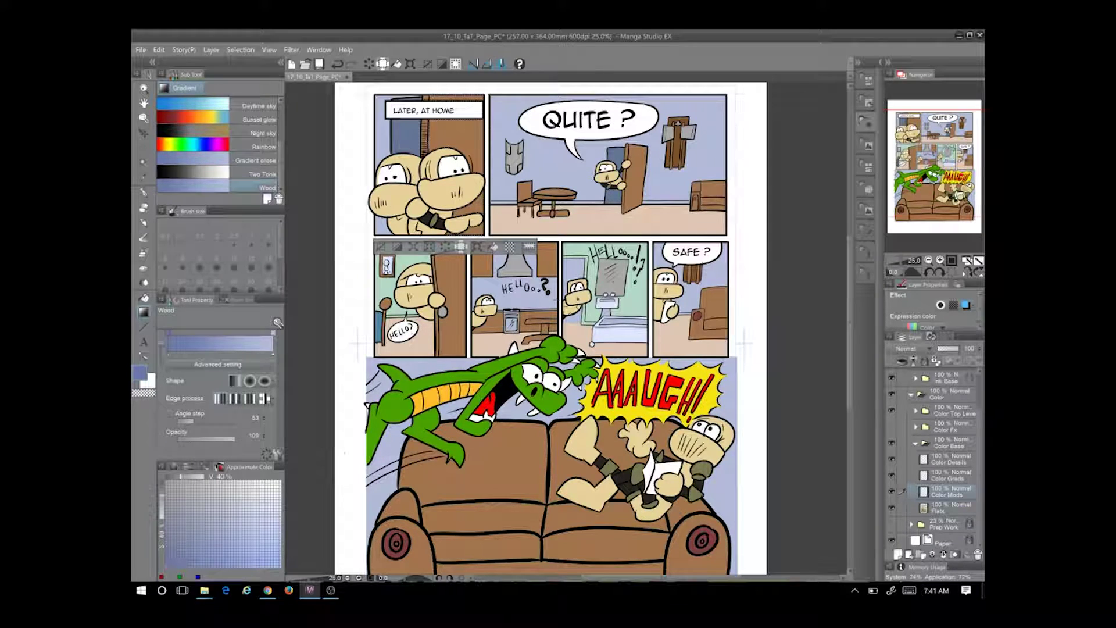
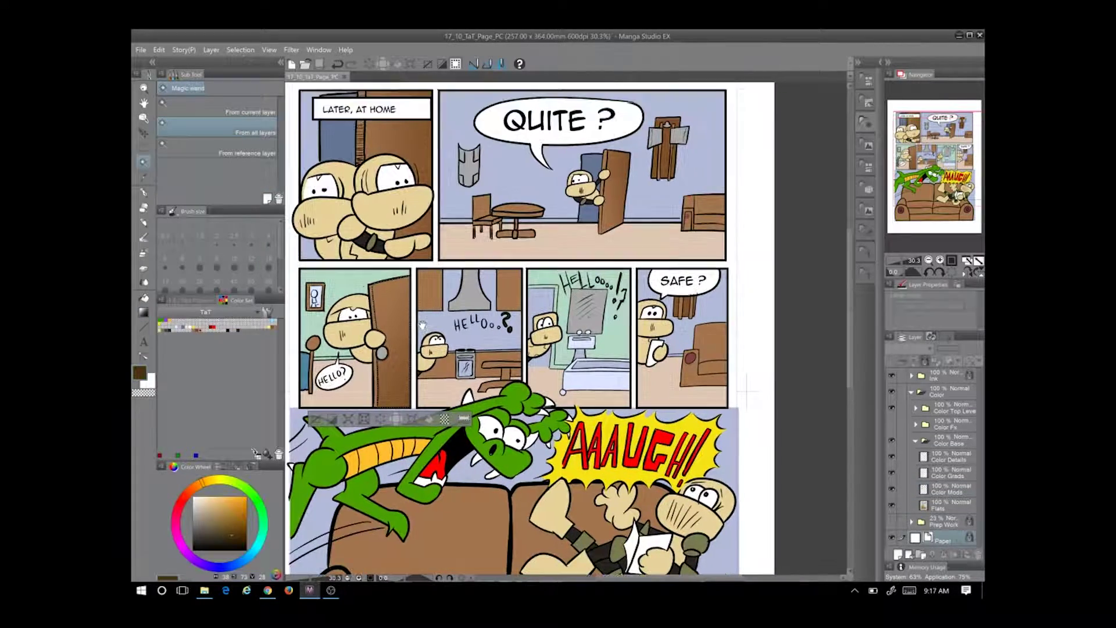
# On the Color Grads layer, apply the brown Two Tone 2 gradient to the kitchen panel's lower cabinets and clear the selection
pyautogui.scroll(-3, 511, 325)
pyautogui.scroll(1, 512, 326)
pyautogui.press('g')
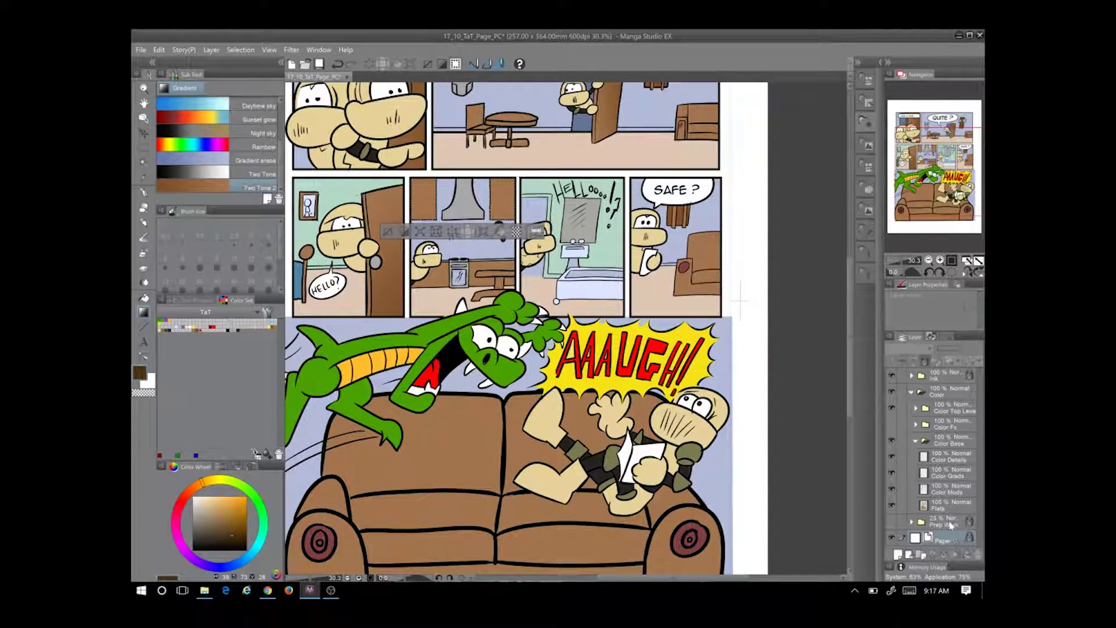
pyautogui.click(896, 474)
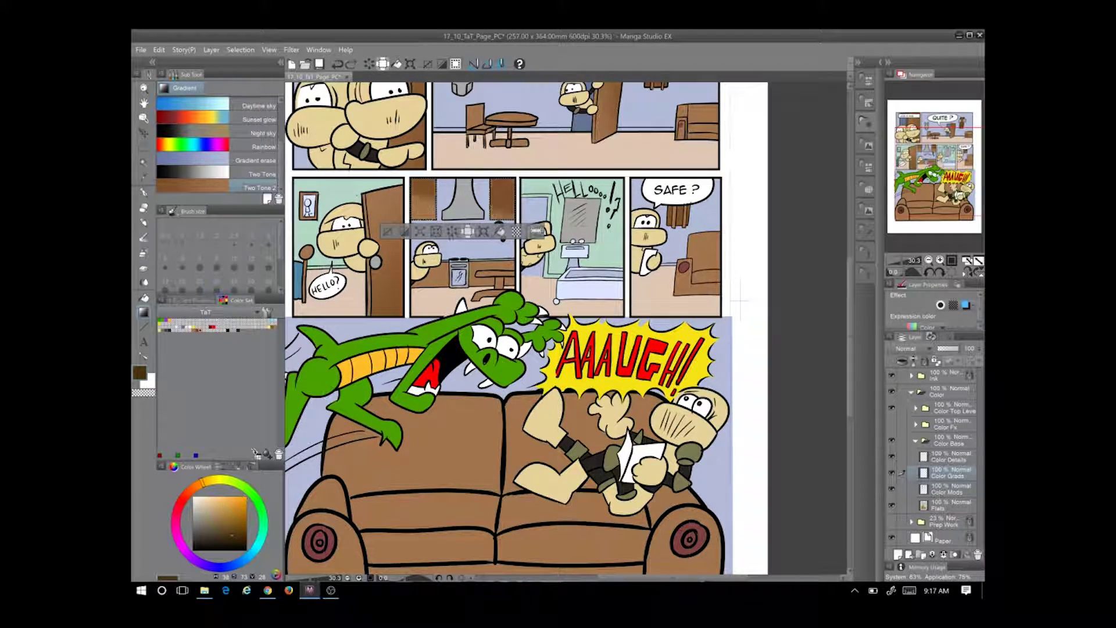
pyautogui.press('m')
pyautogui.hotkey('ctrl', 'v')
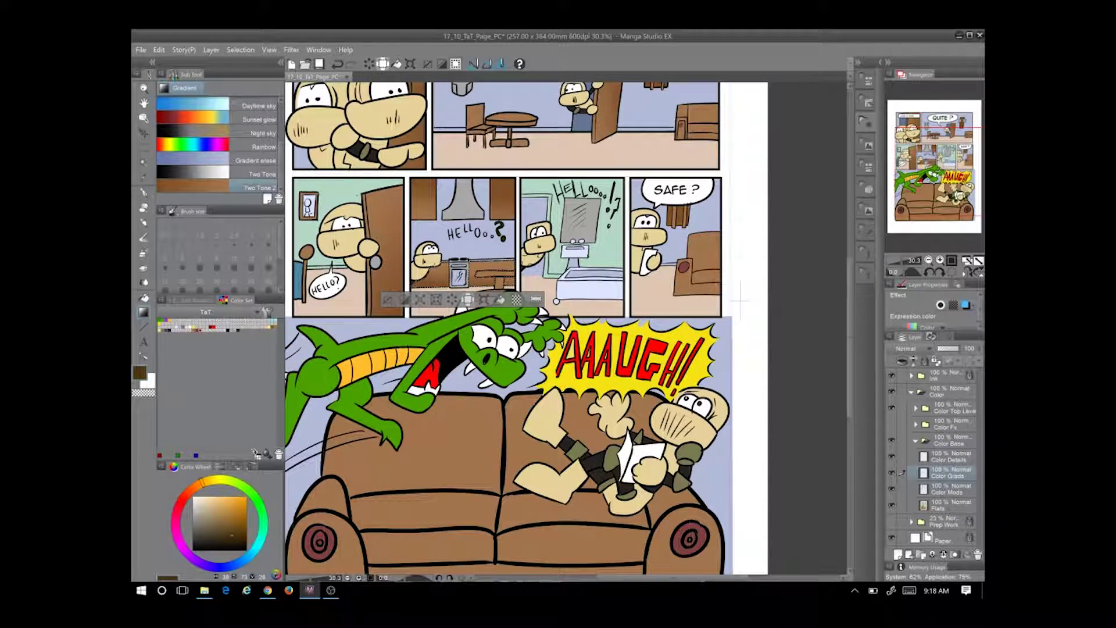
pyautogui.moveTo(738, 301); pyautogui.dragTo(735, 378)
pyautogui.hotkey('ctrl', 'd')
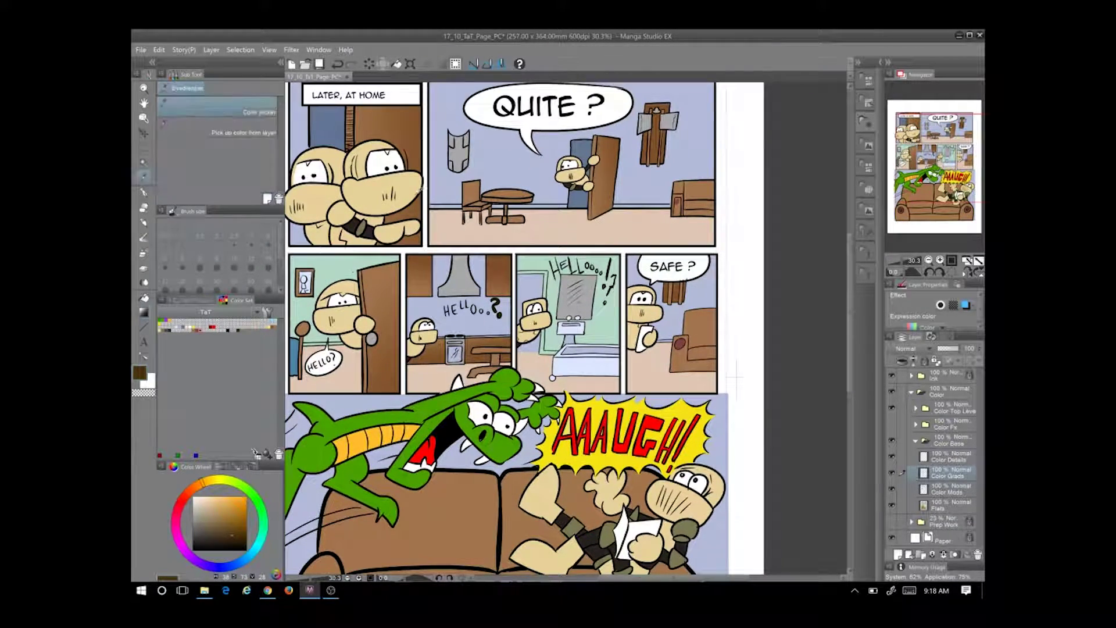
# Sample the wall's blue and recolor the Two Tone 2 gradient with blue tones in its tool properties
pyautogui.keyDown('alt'); pyautogui.click(736, 378); pyautogui.keyUp('alt')
pyautogui.press('g')
pyautogui.press('g')
pyautogui.click(190, 301)
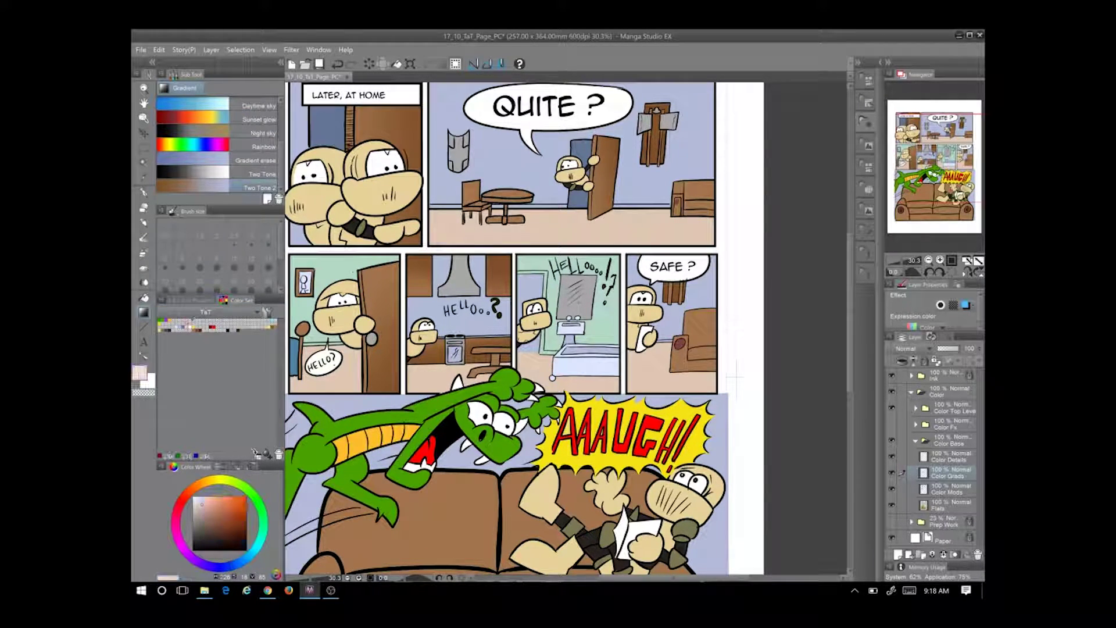
pyautogui.click(209, 342)
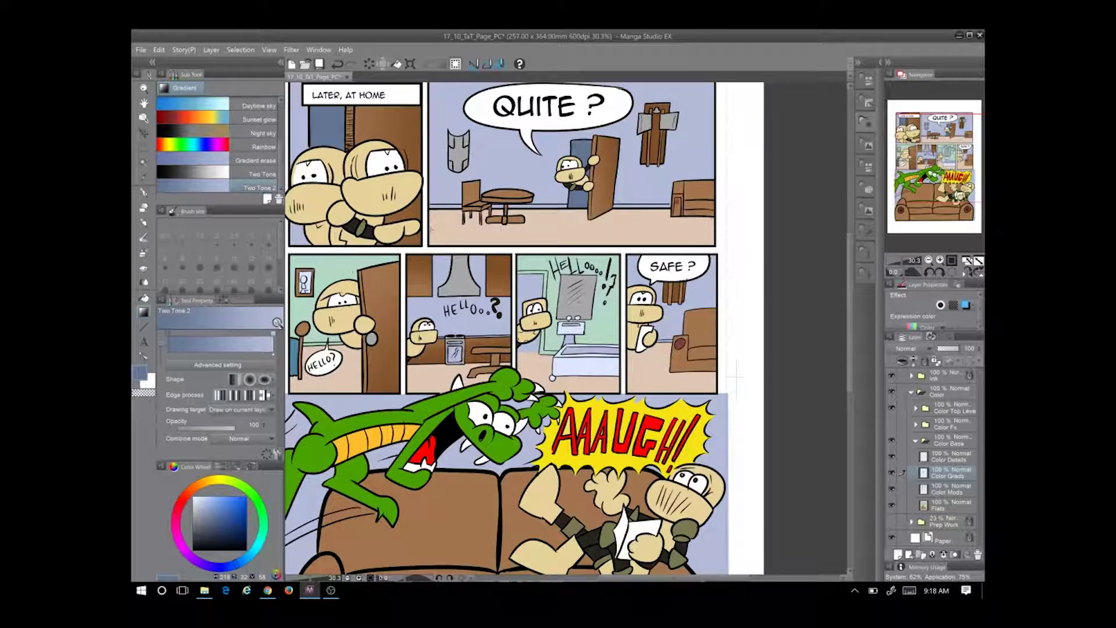
# Select the blue wall in the "LATER, AT HOME" panel with the Magic wand and apply the blue Two Tone 2 gradient
pyautogui.press('w')
pyautogui.click(300, 128)
pyautogui.click(299, 237)
pyautogui.press('g')
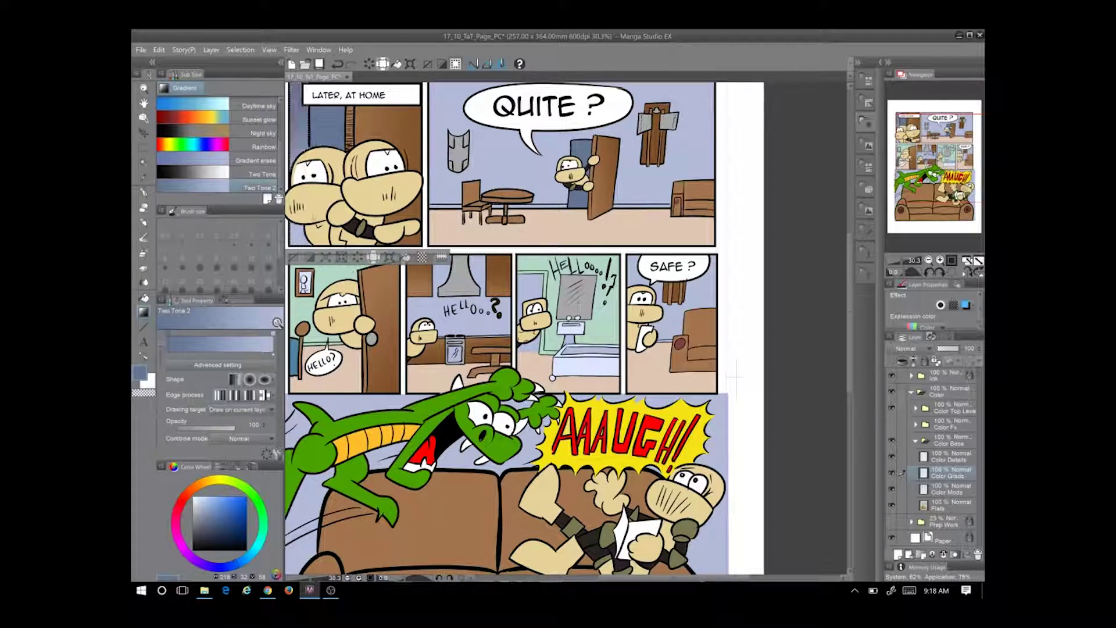
pyautogui.scroll(-1, 320, 174)
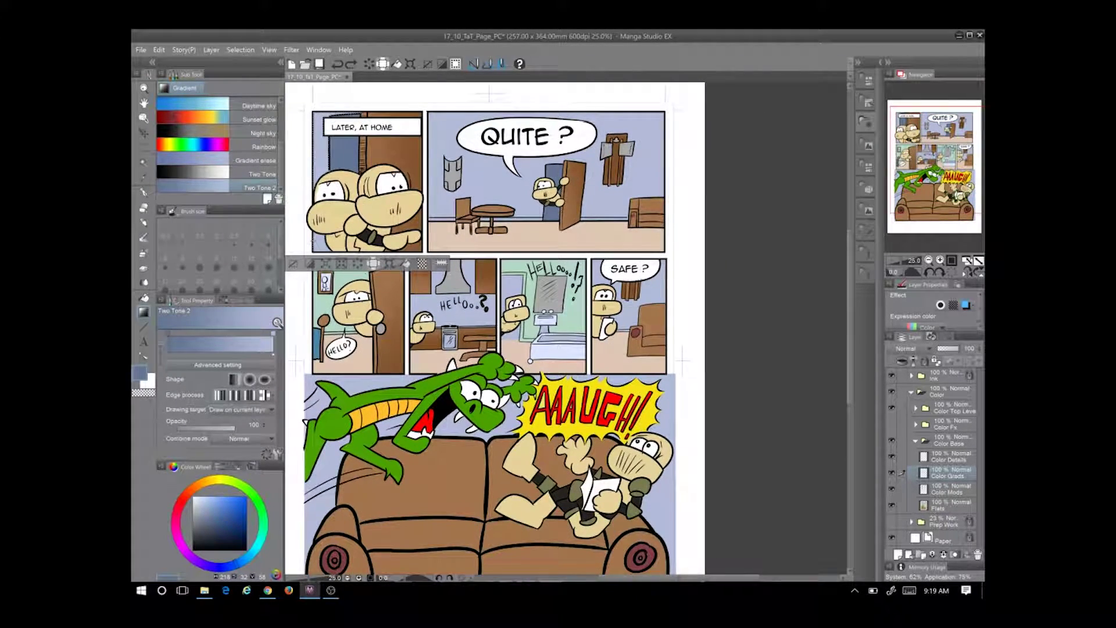
# Select the blue wall in the "QUITE ?" panel with the Magic wand and apply the blue Two Tone 2 gradient vertically
pyautogui.press('w')
pyautogui.click(495, 194)
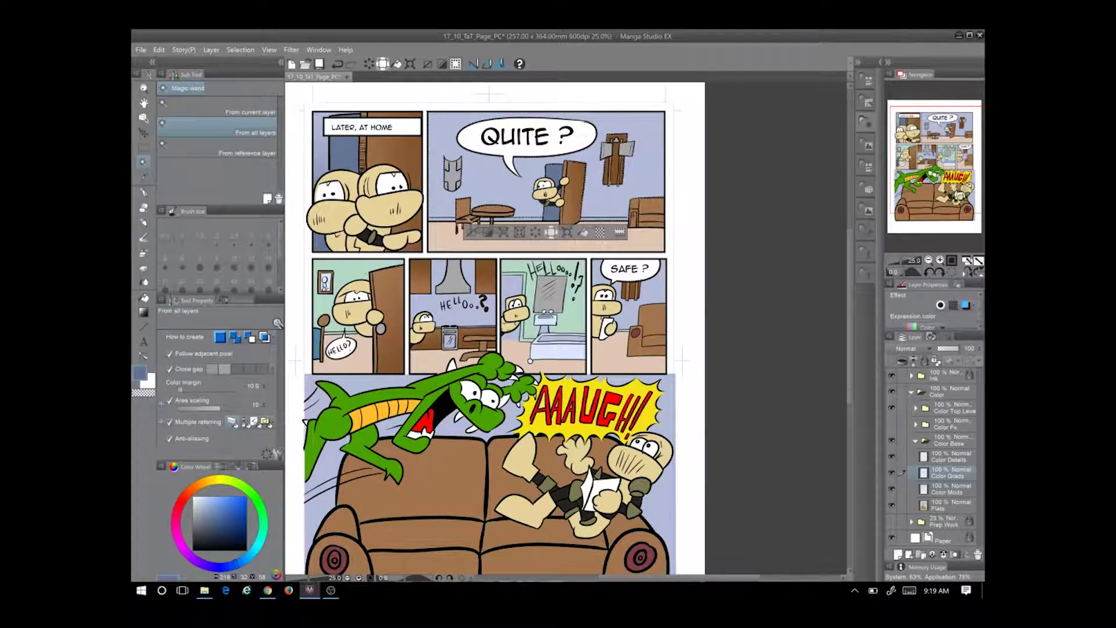
pyautogui.scroll(4, 495, 193)
pyautogui.scroll(3, 505, 217)
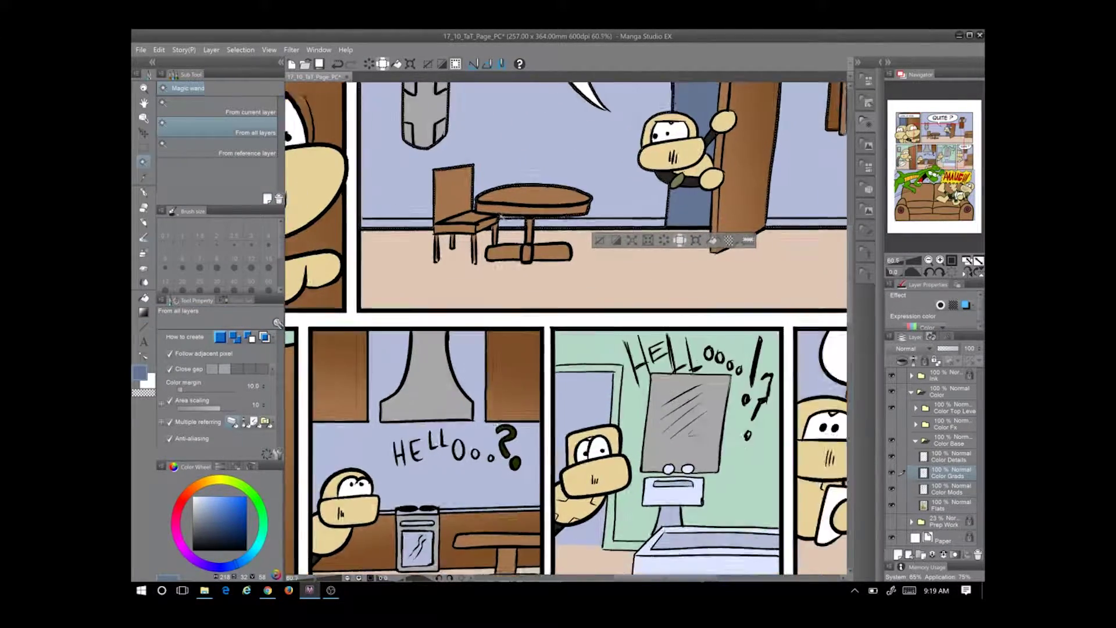
pyautogui.scroll(-5, 510, 220)
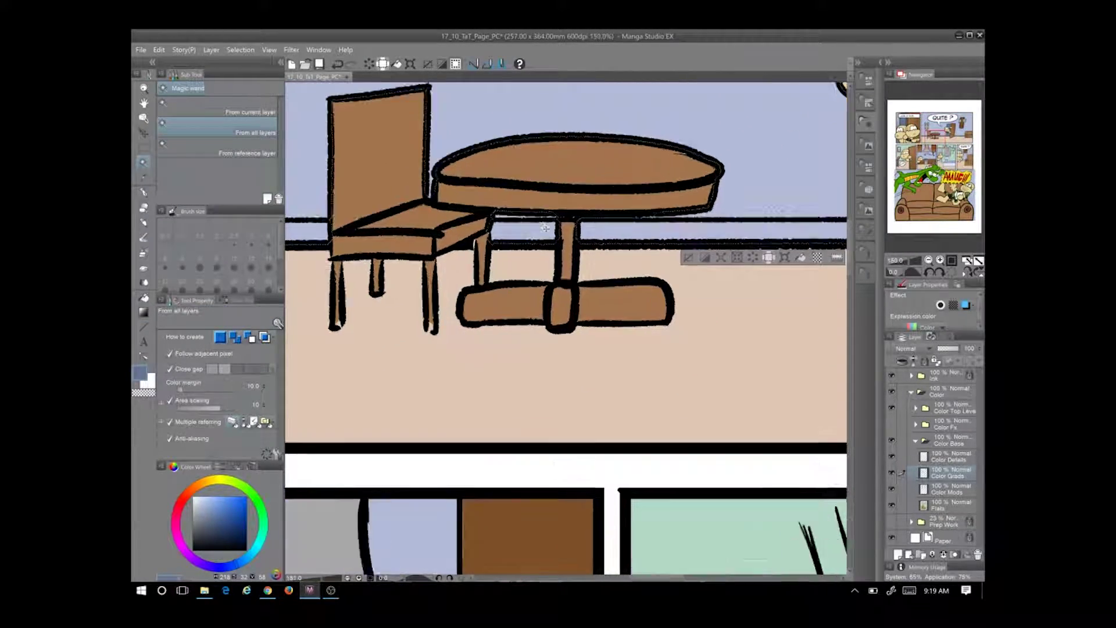
pyautogui.press('g')
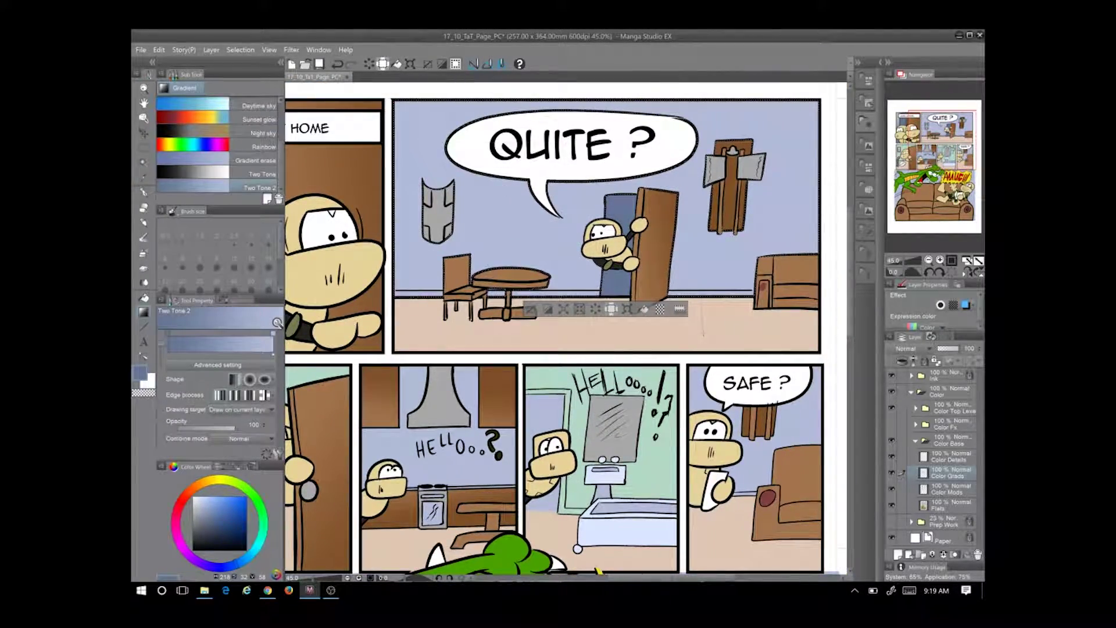
pyautogui.moveTo(698, 290); pyautogui.dragTo(698, 107)
pyautogui.scroll(-5, 557, 378)
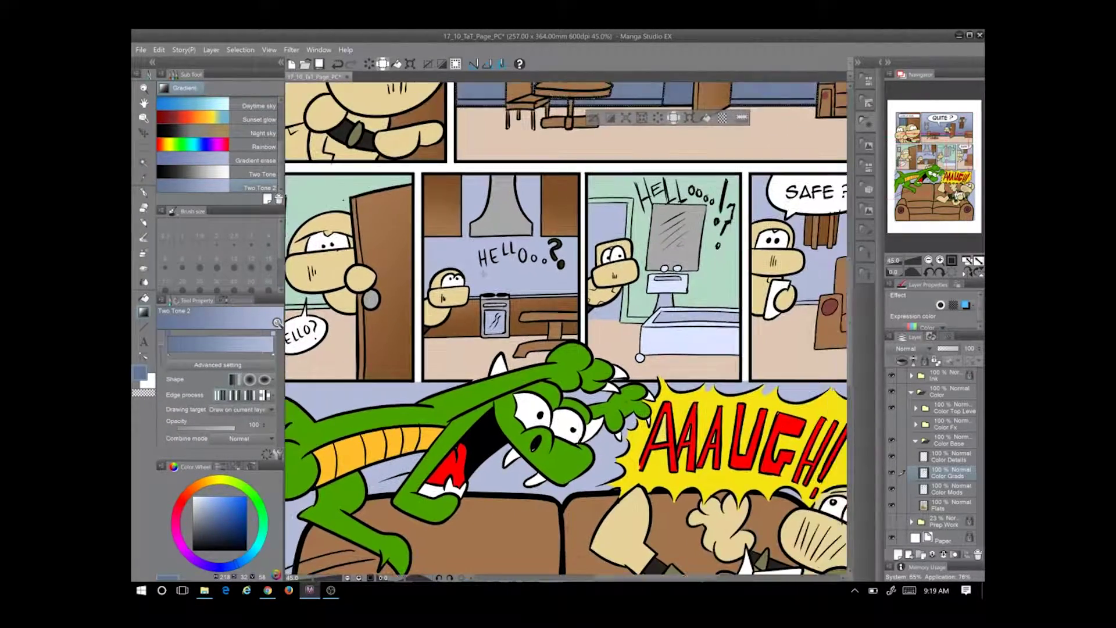
# Try the blue Two Tone 2 gradient on the kitchen panel's wall and undo it together with the "QUITE ?" wall's gradient
pyautogui.press('w')
pyautogui.scroll(4, 525, 259)
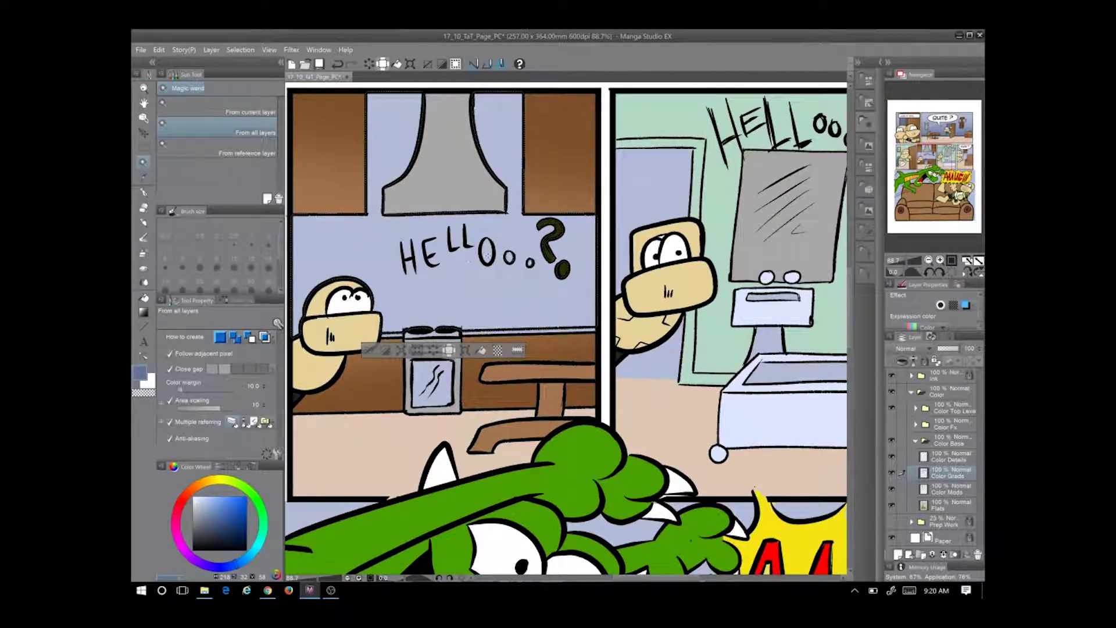
pyautogui.scroll(-3, 552, 305)
pyautogui.press('g')
pyautogui.moveTo(550, 245); pyautogui.dragTo(550, 174)
pyautogui.hotkey('ctrl', 'z')
pyautogui.moveTo(496, 204); pyautogui.dragTo(550, 216)
pyautogui.scroll(-1, 550, 216)
pyautogui.scroll(5, 531, 384)
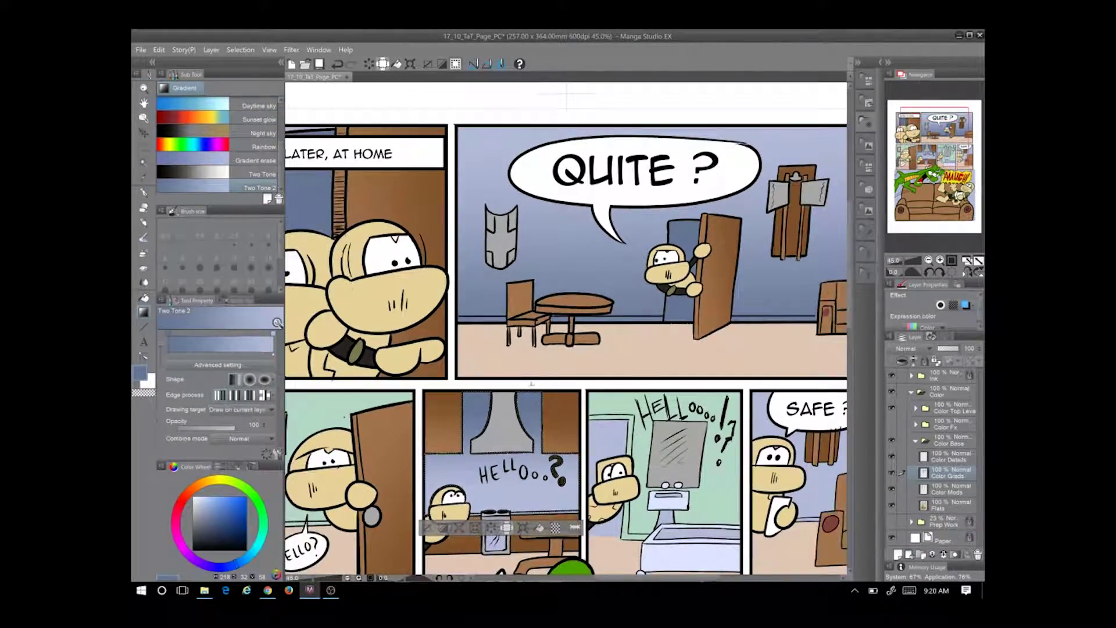
pyautogui.moveTo(527, 377); pyautogui.dragTo(468, 355)
pyautogui.hotkey('ctrl', 'z')
pyautogui.hotkey('ctrl', 'z')
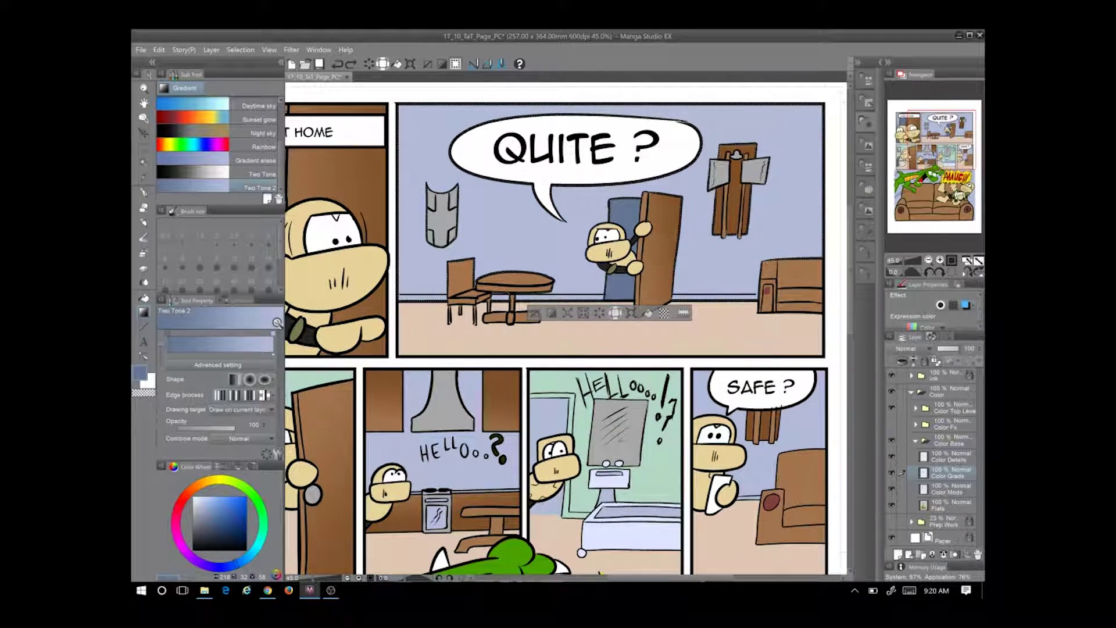
# Reapply the blue Two Tone 2 gradient to the "QUITE ?" panel's wall, comparing it with undo and redo
pyautogui.moveTo(582, 134); pyautogui.dragTo(767, 200)
pyautogui.hotkey('ctrl', 'z')
pyautogui.hotkey('ctrl', 'z')
pyautogui.hotkey('ctrl', 'y')
pyautogui.scroll(-5, 567, 329)
# Select the blue wall in the kitchen panel with the Magic wand and apply the blue Two Tone 2 gradient
pyautogui.press('w')
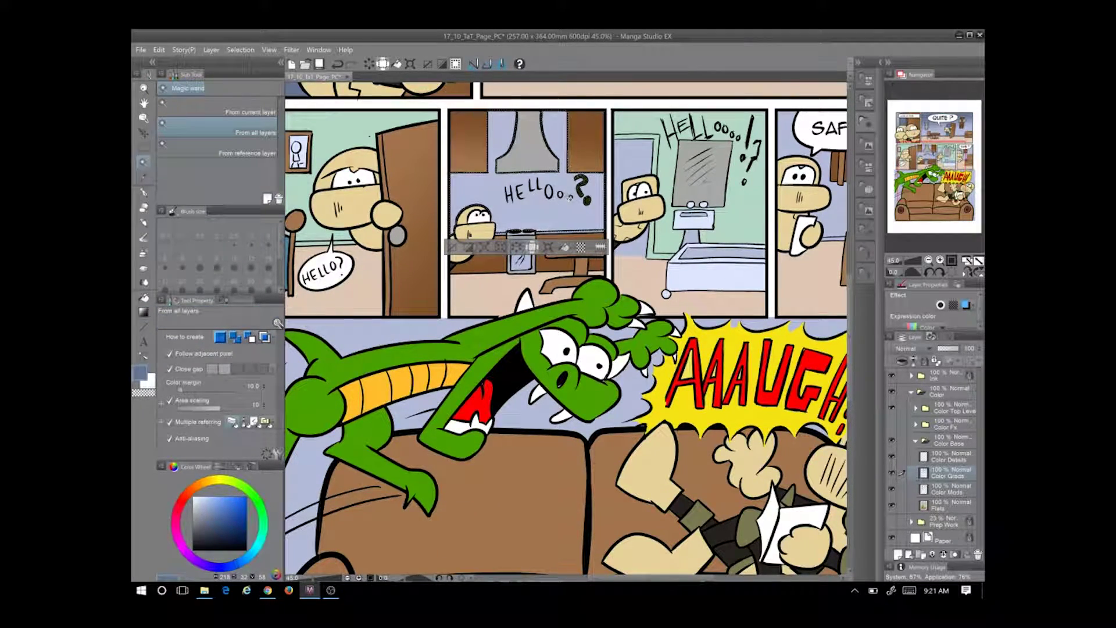
pyautogui.press('g')
pyautogui.moveTo(536, 250); pyautogui.dragTo(356, 273)
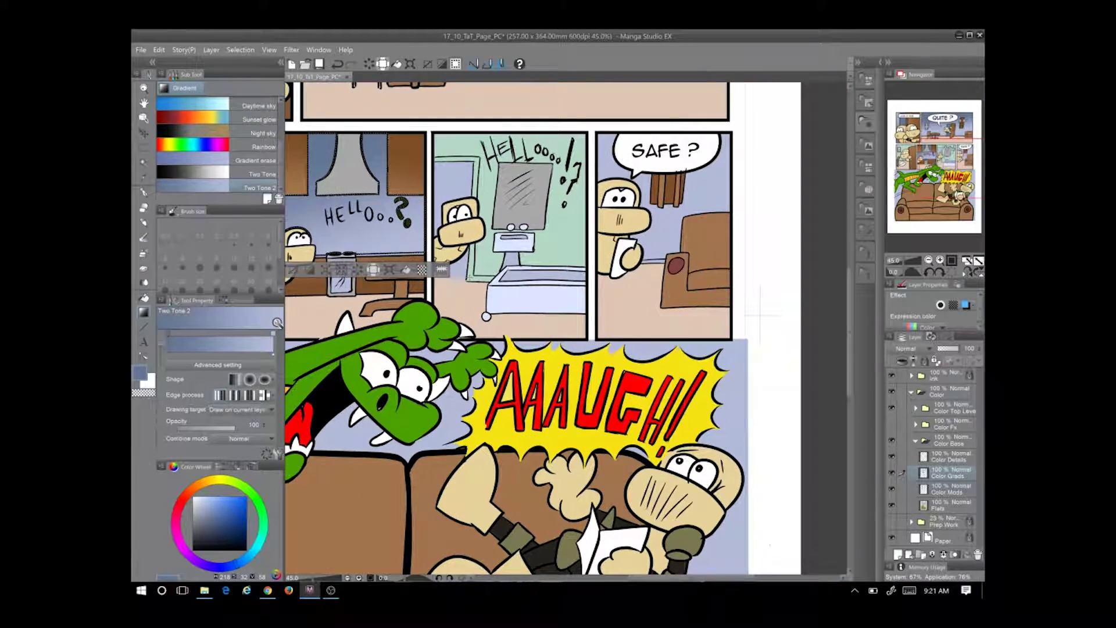
# Select the blue wall in the "SAFE ?" panel with the Magic wand and fill it with the blue Two Tone 2 gradient
pyautogui.press('g')
pyautogui.press('w')
pyautogui.click(684, 195)
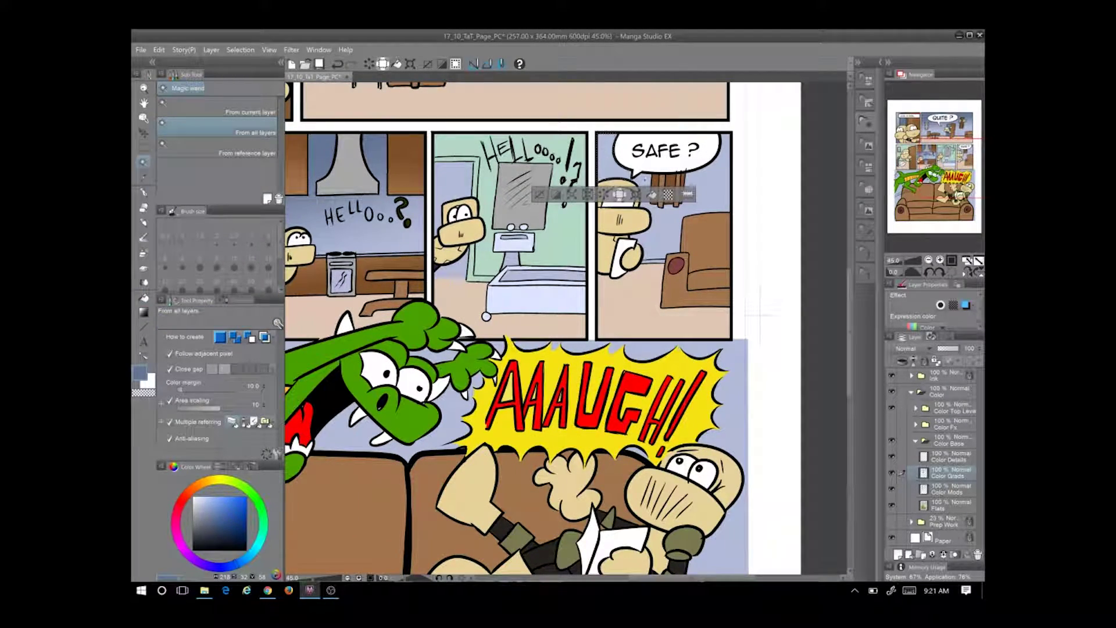
pyautogui.press('g')
pyautogui.moveTo(509, 227); pyautogui.dragTo(511, 464)
# Select the blue wall areas around the couch in the large "AAAUGH!!" panel with the Magic wand
pyautogui.moveTo(407, 552); pyautogui.dragTo(717, 111)
pyautogui.press('w')
pyautogui.click(425, 375)
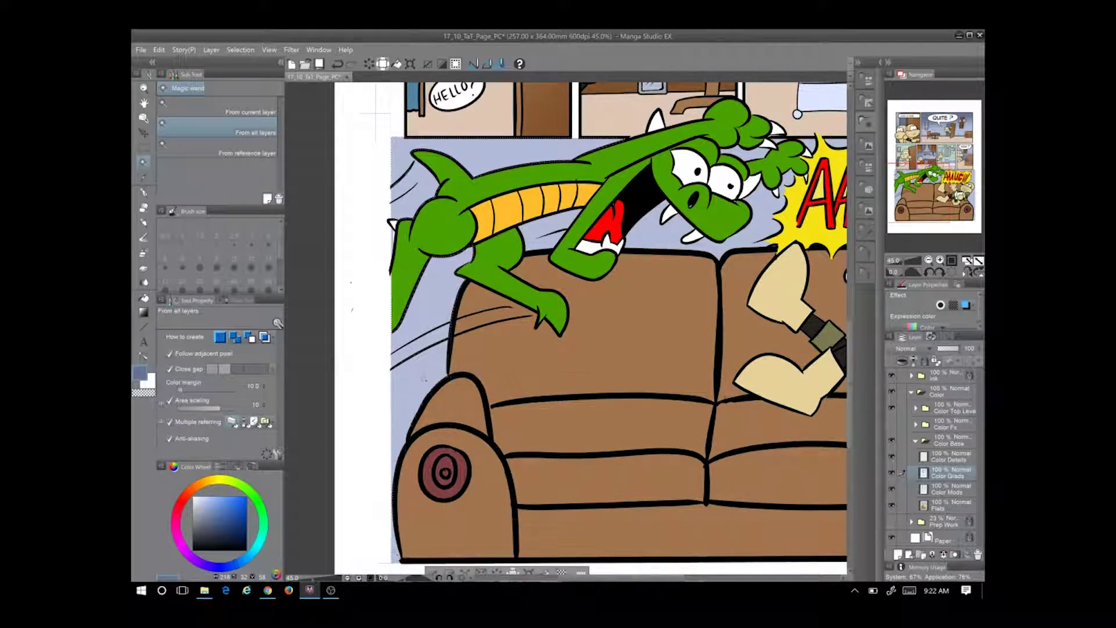
pyautogui.moveTo(648, 228); pyautogui.dragTo(549, 240)
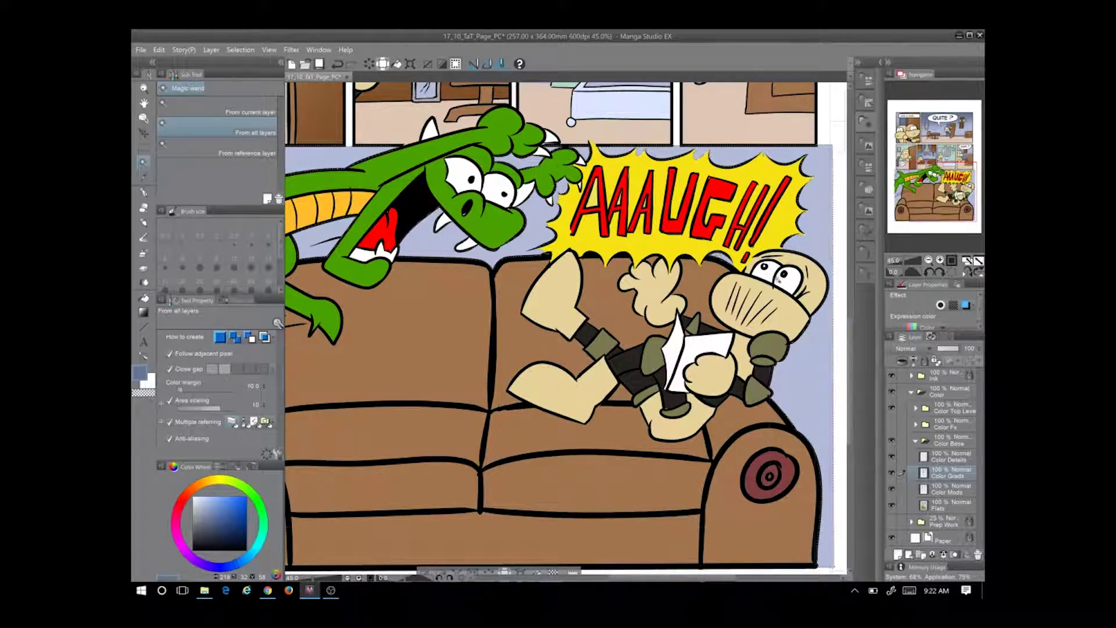
# Apply the blue Two Tone 2 gradient inward from both side edges of the "AAAUGH!!" panel's wall, comparing versions with undo and redo
pyautogui.hotkey('ctrl', '-')
pyautogui.press('g')
pyautogui.moveTo(346, 274); pyautogui.dragTo(401, 273)
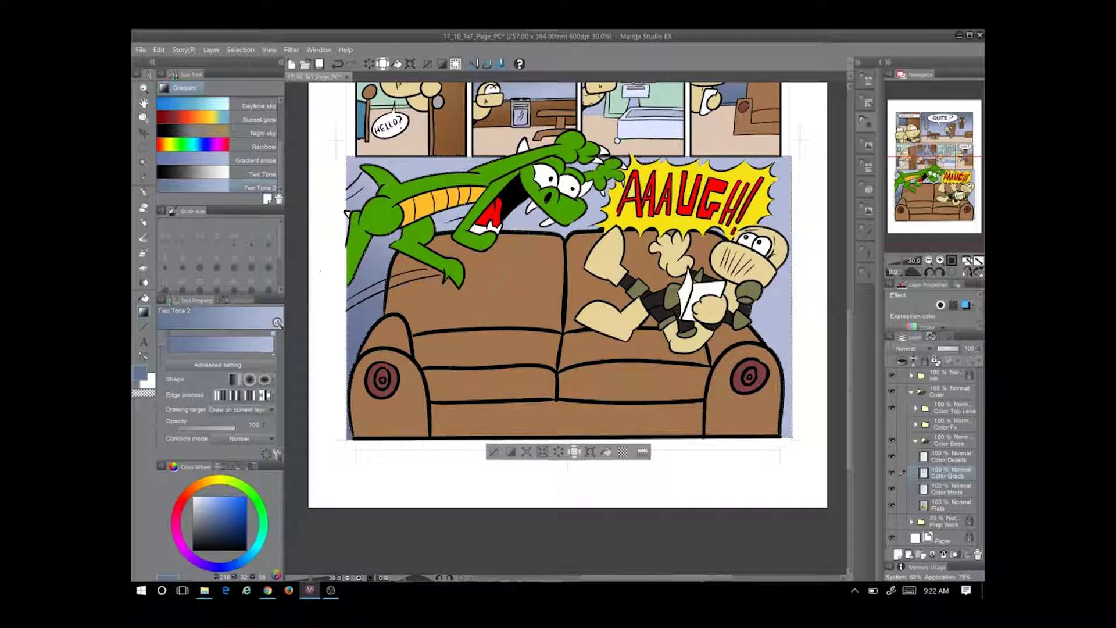
pyautogui.moveTo(792, 273); pyautogui.dragTo(751, 273)
pyautogui.moveTo(347, 273); pyautogui.dragTo(401, 273)
pyautogui.moveTo(792, 273); pyautogui.dragTo(750, 273)
pyautogui.hotkey('ctrl', 'z')
pyautogui.hotkey('ctrl', 'y')
pyautogui.hotkey('ctrl', 'z')
pyautogui.hotkey('ctrl', 'y')
pyautogui.hotkey('ctrl', 'z')
pyautogui.scroll(4, 567, 326)
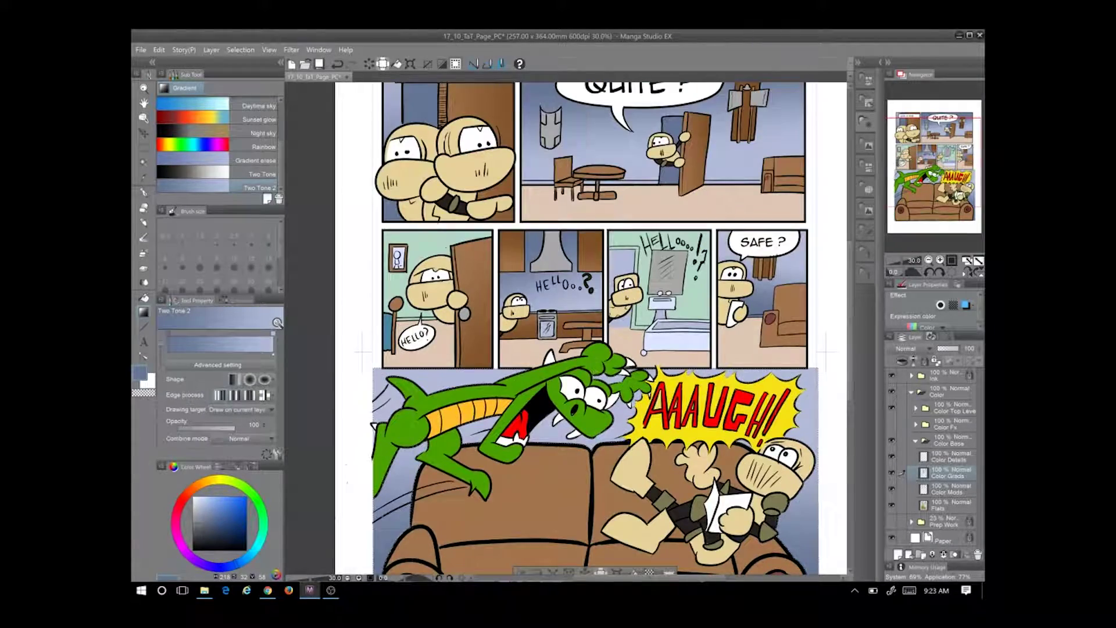
# Clear the blue gradient from the "QUITE ?" panel's wall and remove the selection
pyautogui.click(263, 133)
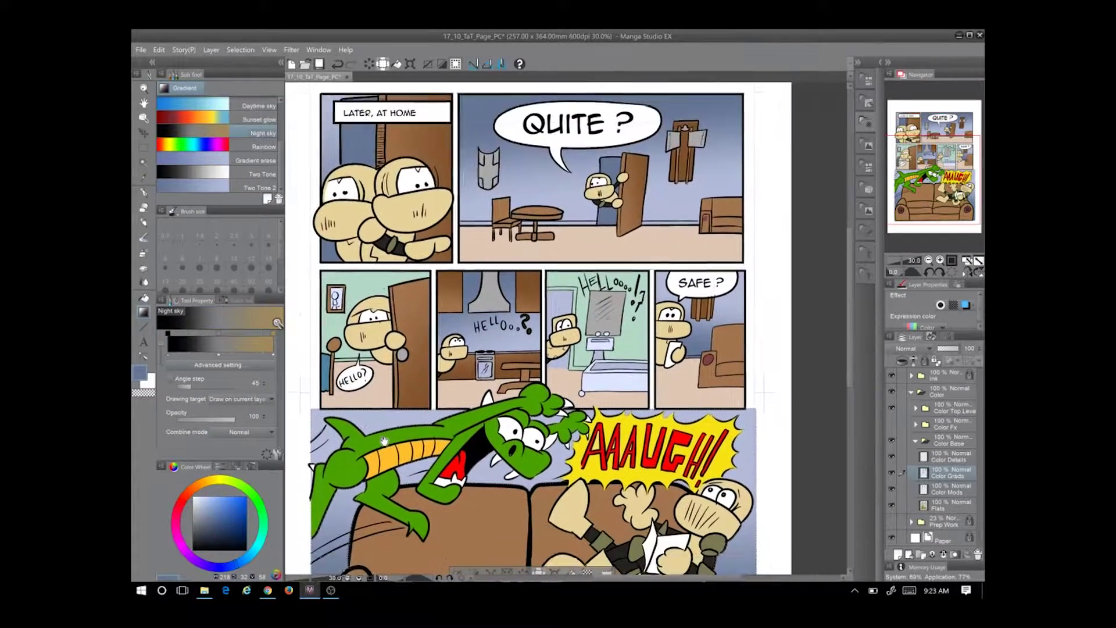
pyautogui.click(144, 147)
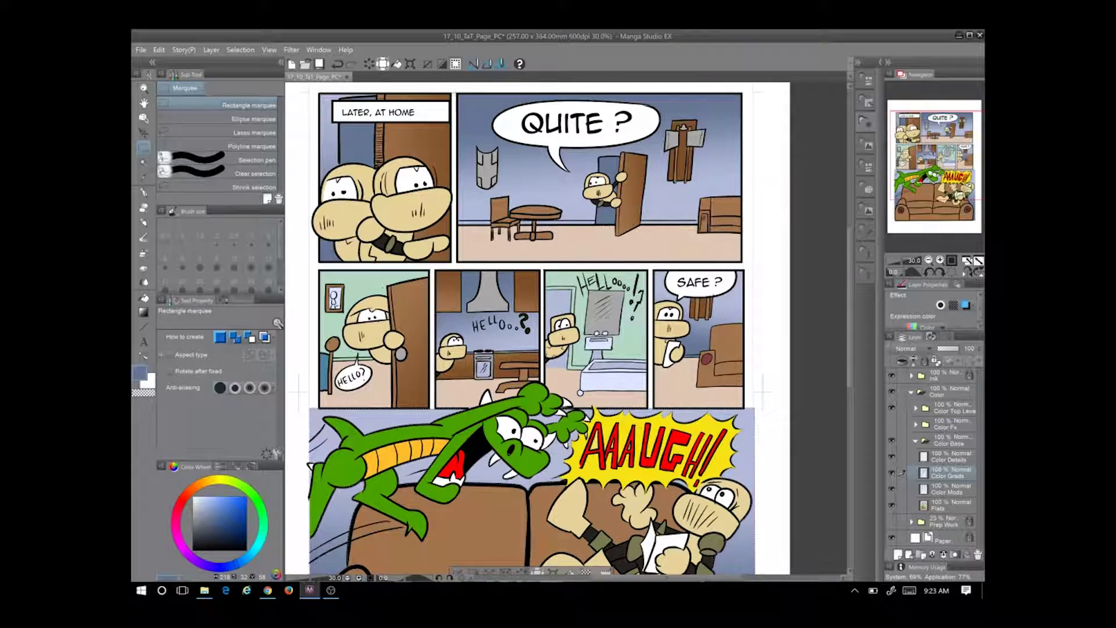
pyautogui.hotkey('ctrl', 'd')
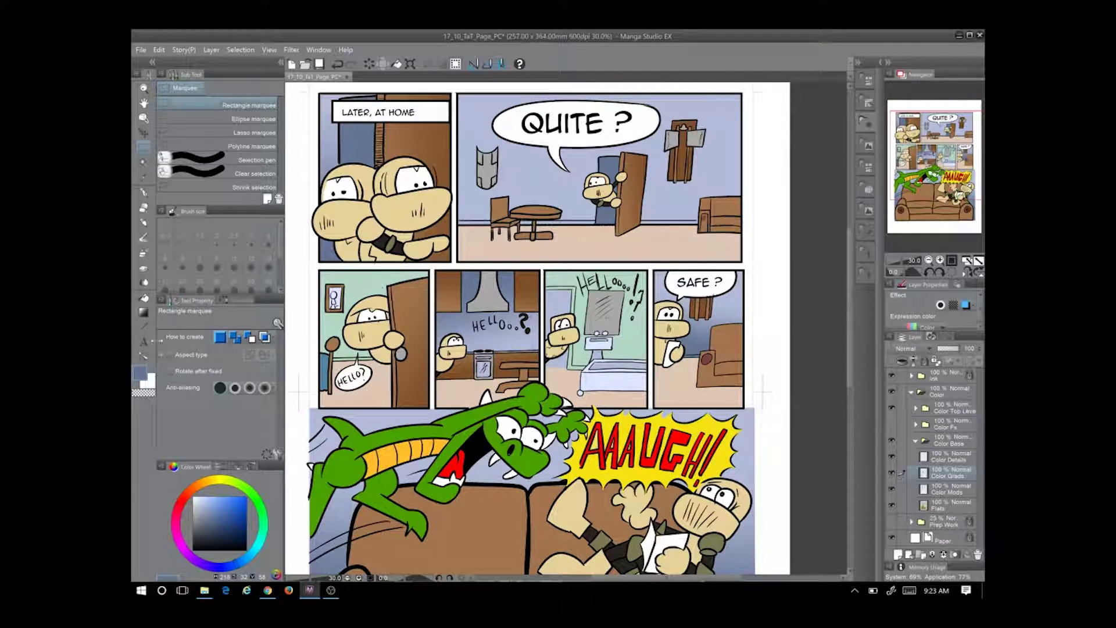
# Duplicate the Blue sky gradient sub tool under the name "Blue sky 2"
pyautogui.click(144, 311)
pyautogui.click(177, 138)
pyautogui.scroll(1, 229, 180)
pyautogui.rightClick(230, 152)
pyautogui.click(259, 234)
pyautogui.press('Return')
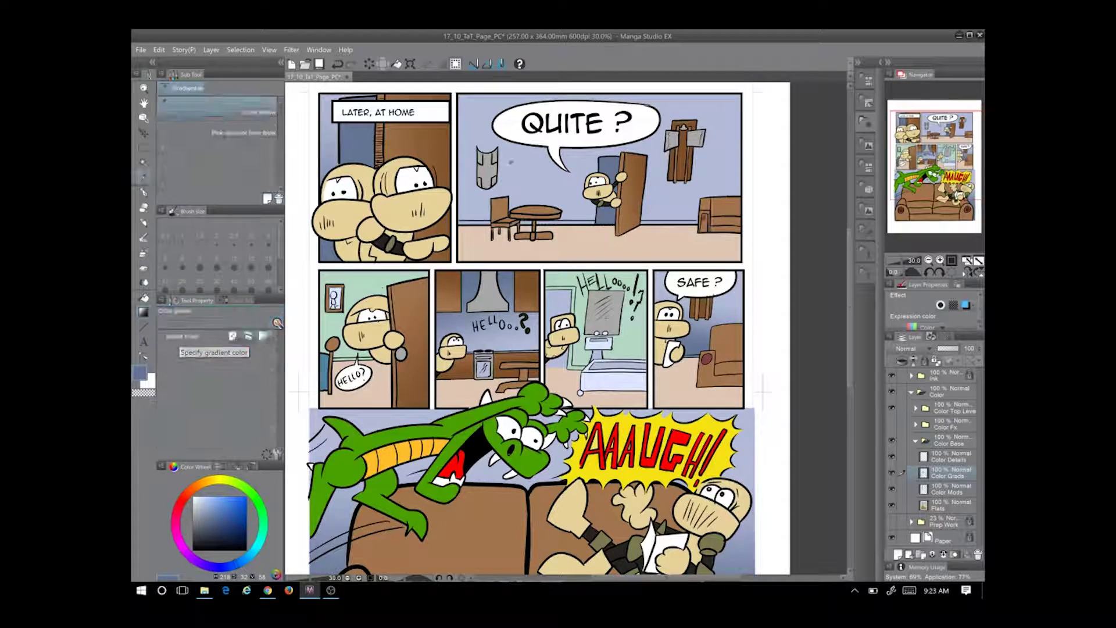
# Recolor the stops of the Blue sky 2 gradient with lighter and darker tones of the wall's blue
pyautogui.click(233, 466)
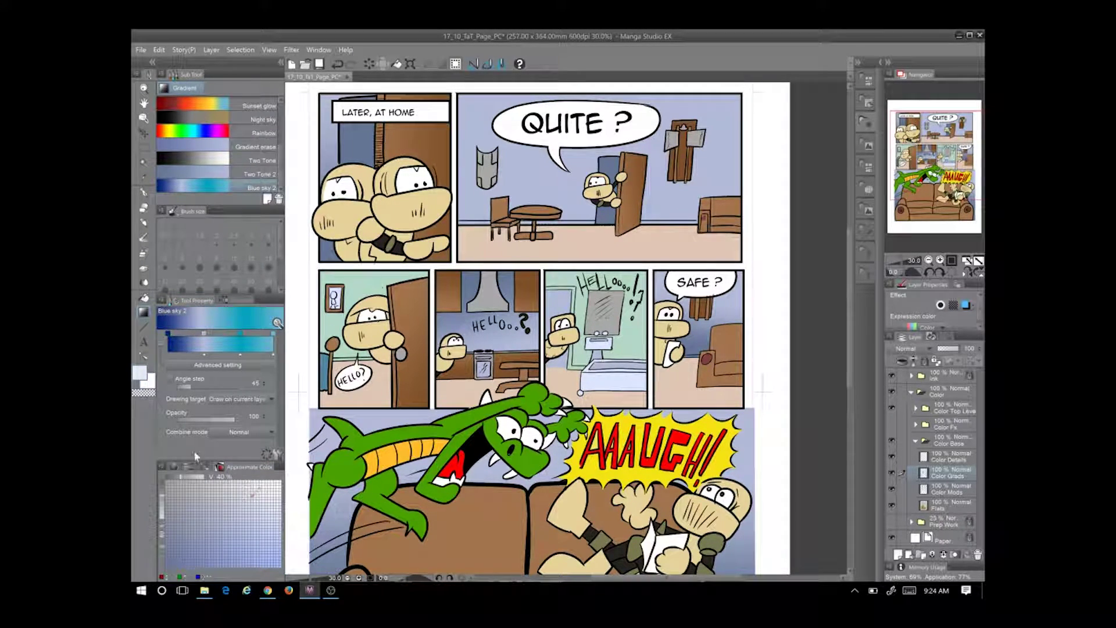
pyautogui.click(245, 331)
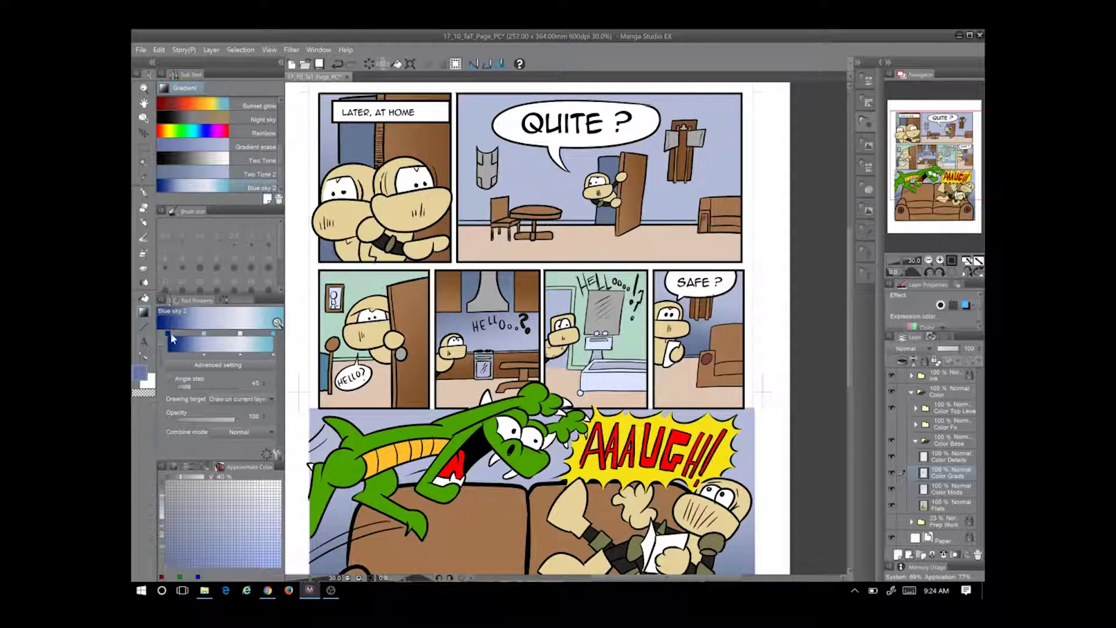
pyautogui.moveTo(173, 339); pyautogui.dragTo(174, 372)
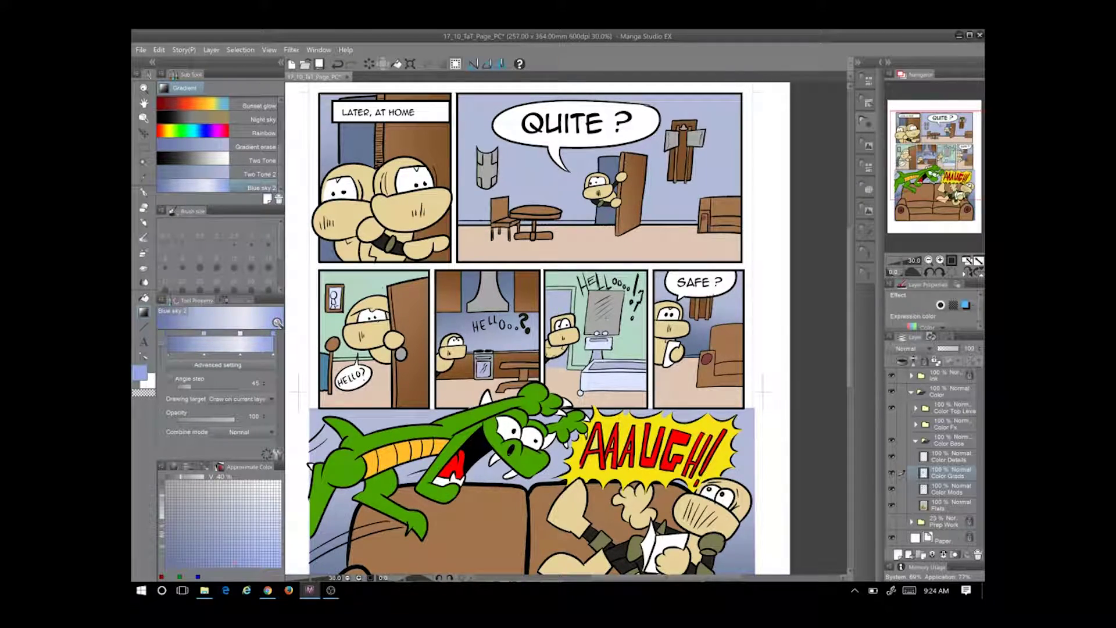
# Select the blue wall in the "QUITE ?" panel with the Magic wand, including the gaps around the table and chair
pyautogui.press('w')
pyautogui.click(535, 177)
pyautogui.scroll(4, 535, 225)
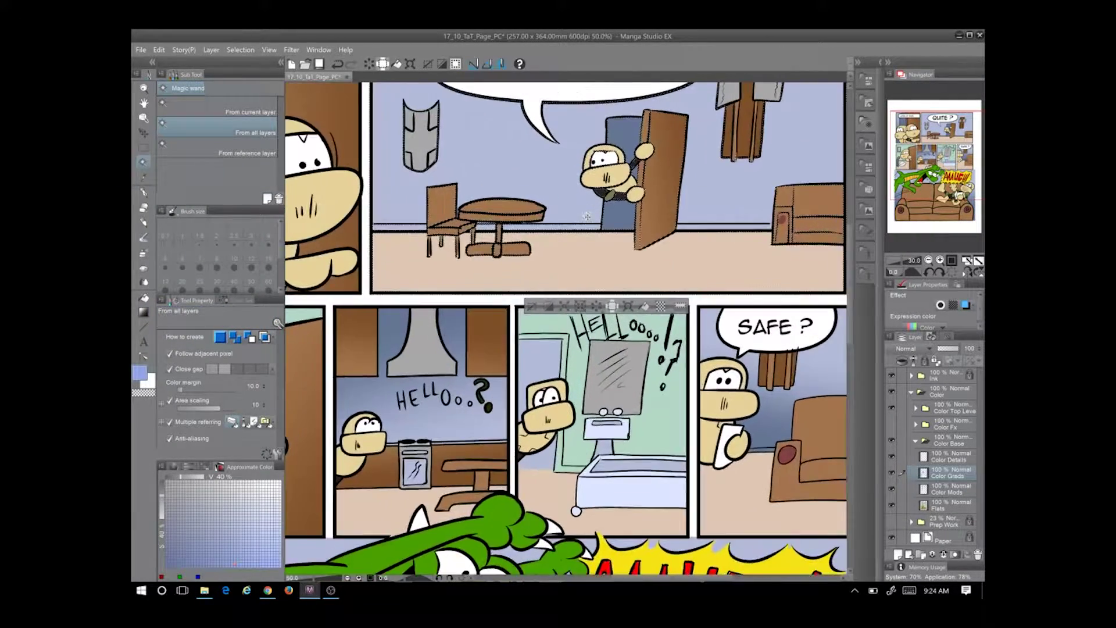
pyautogui.scroll(5, 502, 222)
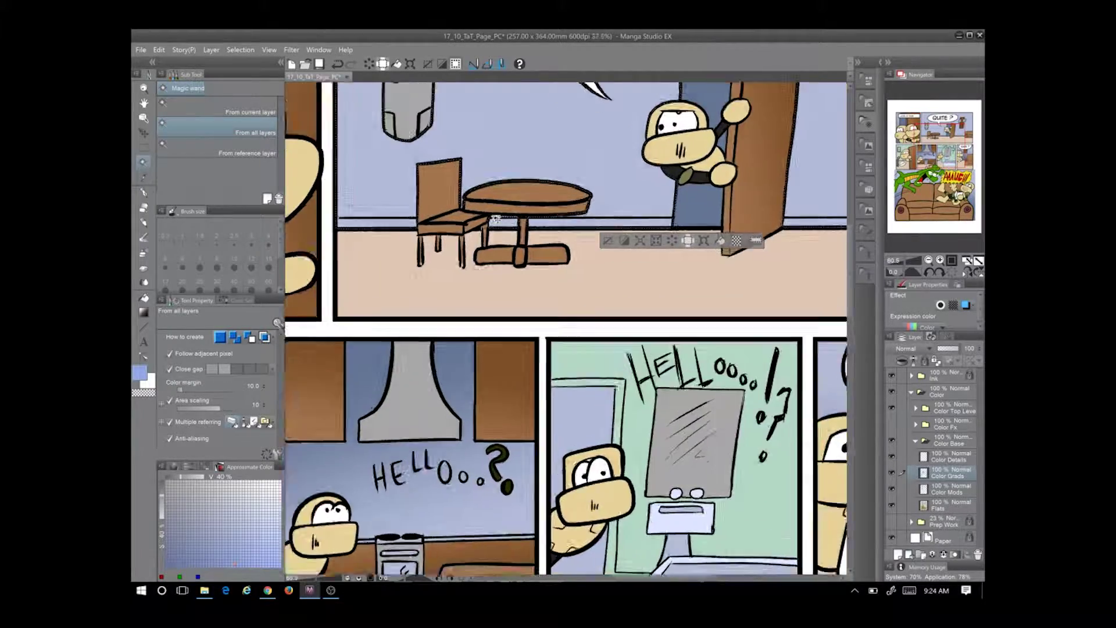
pyautogui.scroll(-3, 512, 216)
pyautogui.scroll(-4, 520, 211)
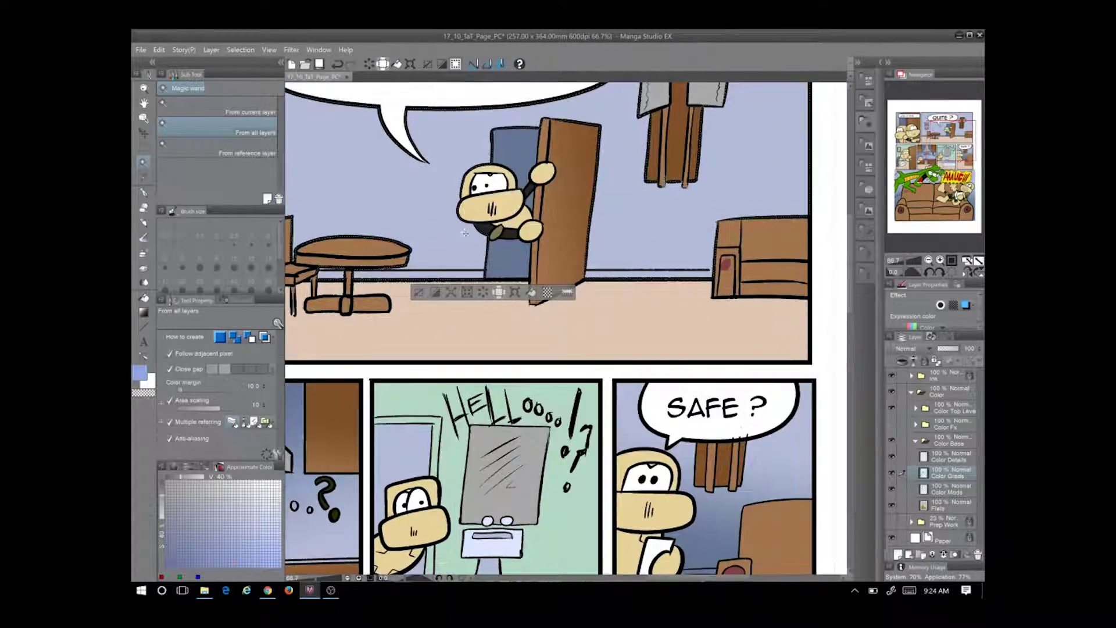
# Try the Blue sky 2 gradient vertically on the "QUITE ?" panel's wall and undo it
pyautogui.press('g')
pyautogui.moveTo(544, 224); pyautogui.dragTo(535, 320)
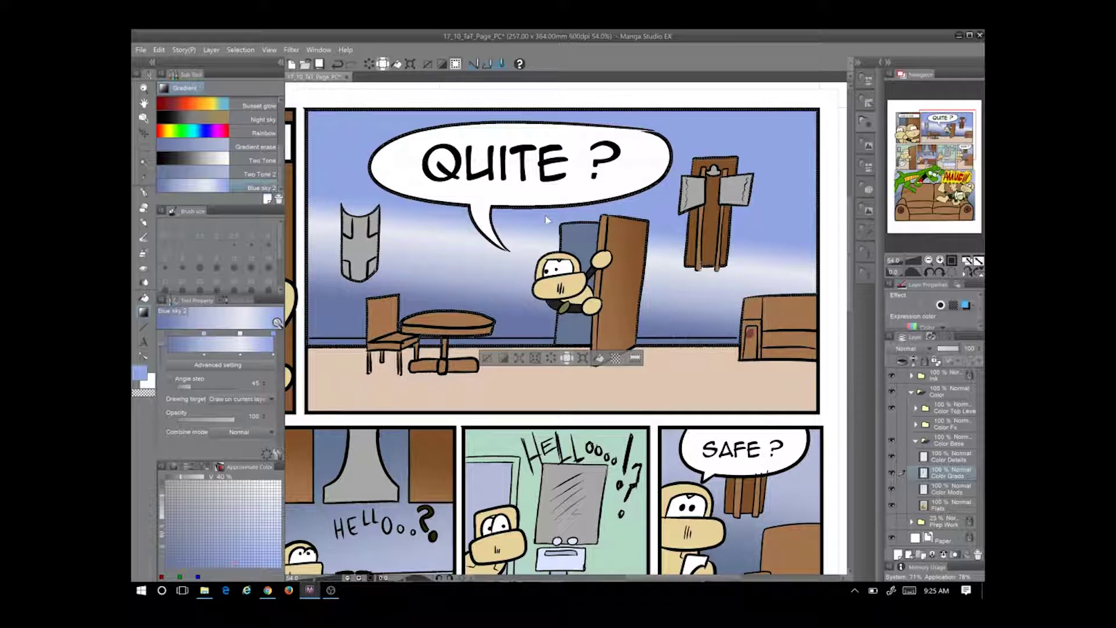
pyautogui.hotkey('ctrl', 'z')
# Apply the Blue sky 2 gradient with a muted middle tone down the "QUITE ?" panel's wall and clear the selection
pyautogui.scroll(1, 524, 291)
pyautogui.moveTo(510, 157); pyautogui.dragTo(510, 436)
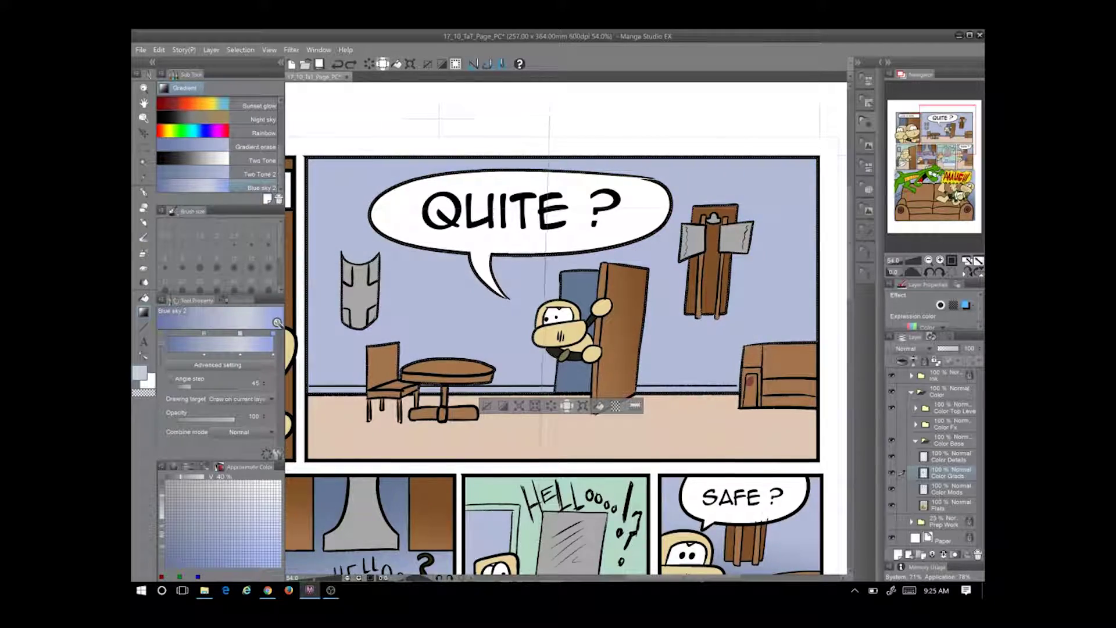
pyautogui.scroll(-2, 567, 329)
pyautogui.scroll(-1, 567, 328)
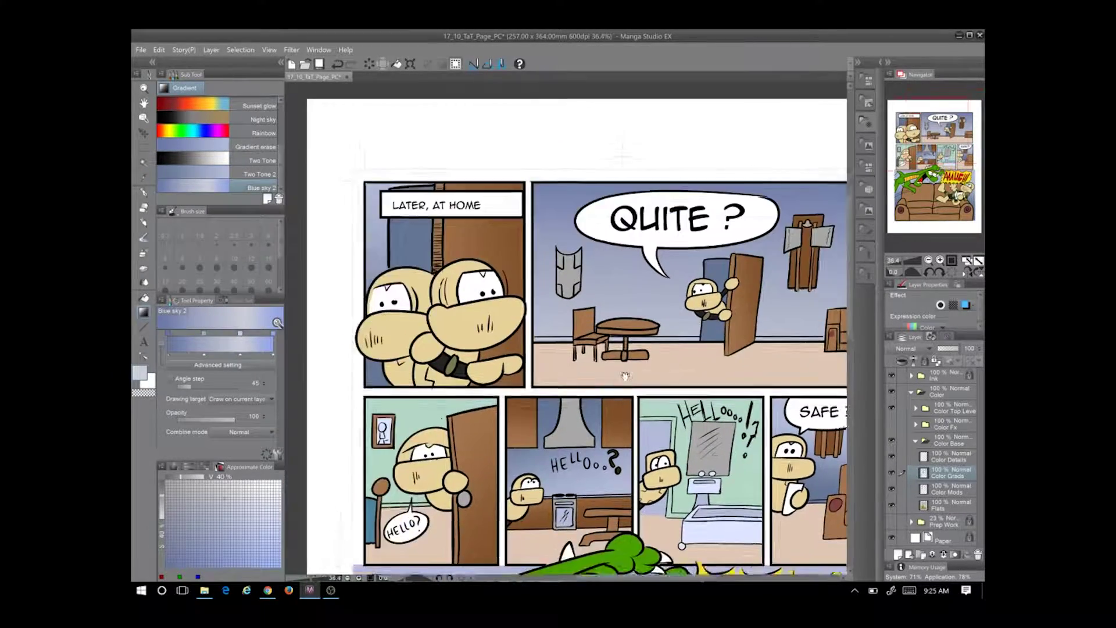
# Select the green walls in the "HELLO?" door panel and the bathroom panel with the Magic wand
pyautogui.scroll(1, 567, 328)
pyautogui.scroll(-1, 567, 328)
pyautogui.scroll(4, 383, 421)
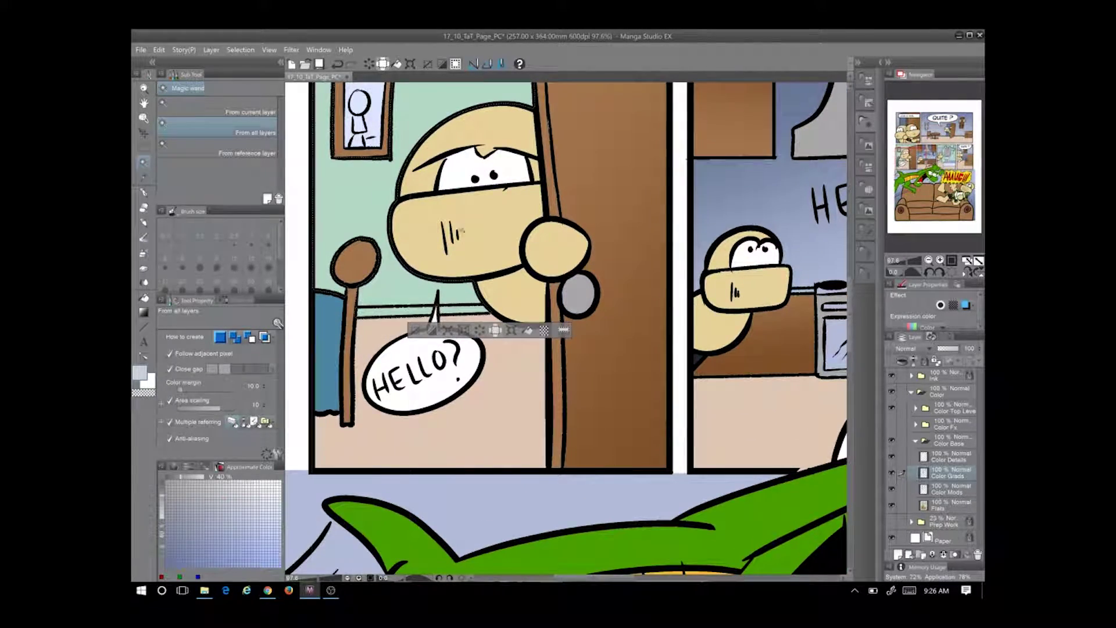
pyautogui.scroll(1, 567, 329)
pyautogui.hscroll(3, 567, 329)
pyautogui.scroll(-1, 567, 329)
pyautogui.click(410, 135)
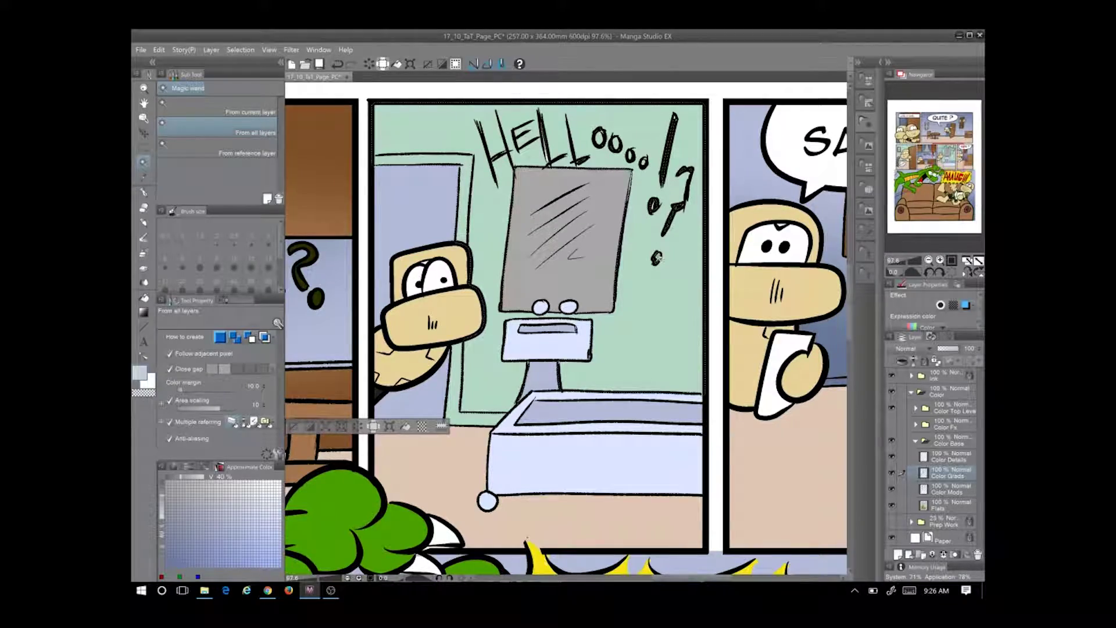
pyautogui.scroll(-4, 815, 181)
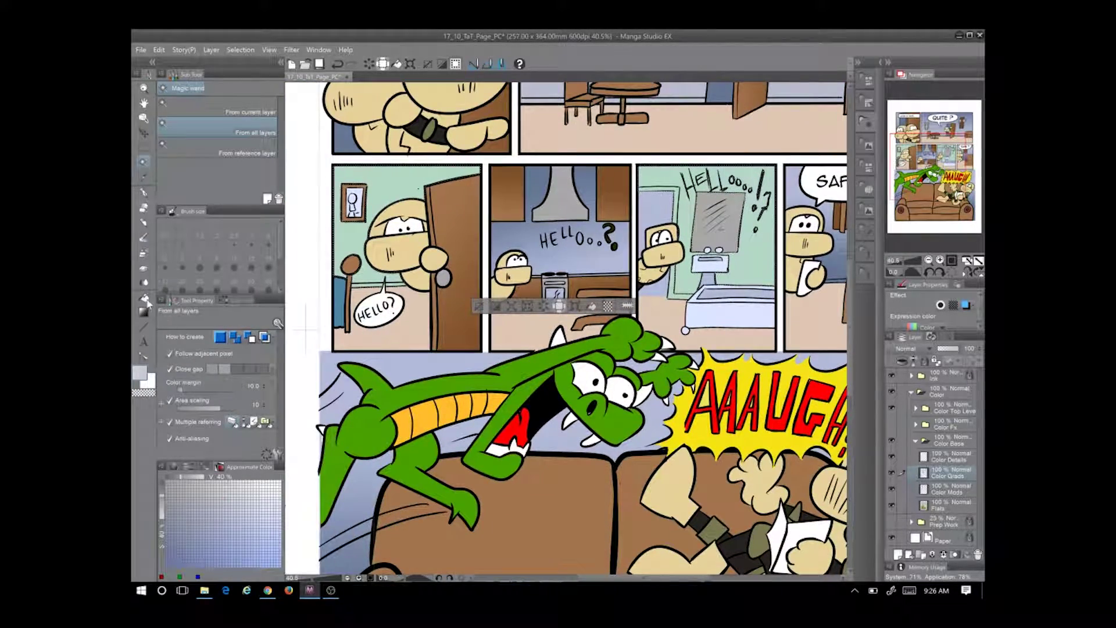
# Sample the wall's green and recolor the Two Tone 2 gradient with light and dark green tones
pyautogui.click(144, 310)
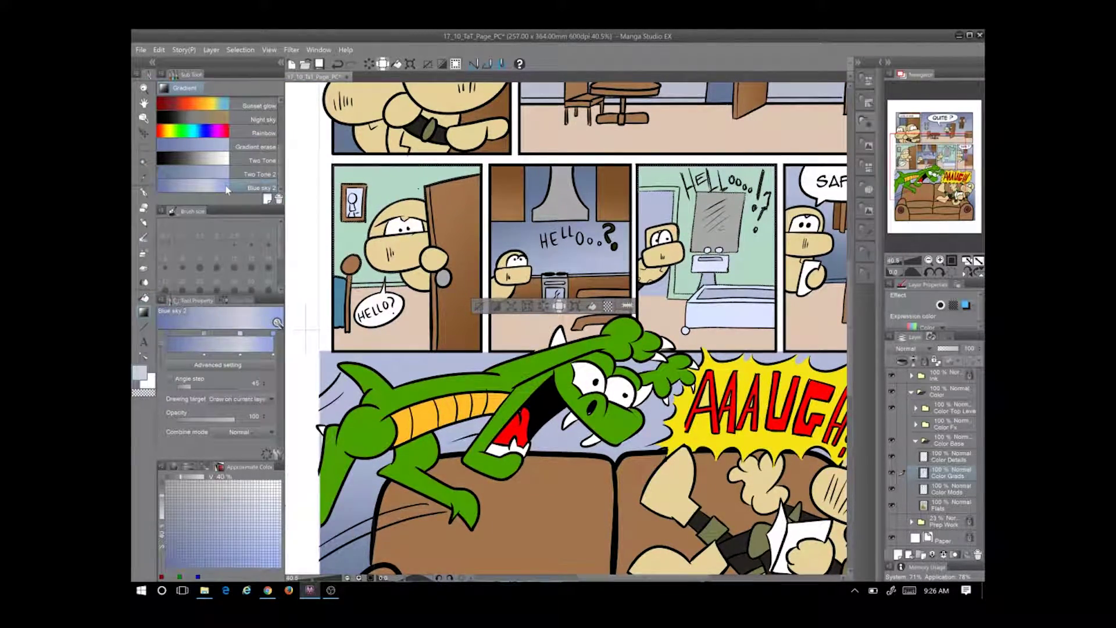
pyautogui.click(219, 174)
pyautogui.scroll(1, 218, 172)
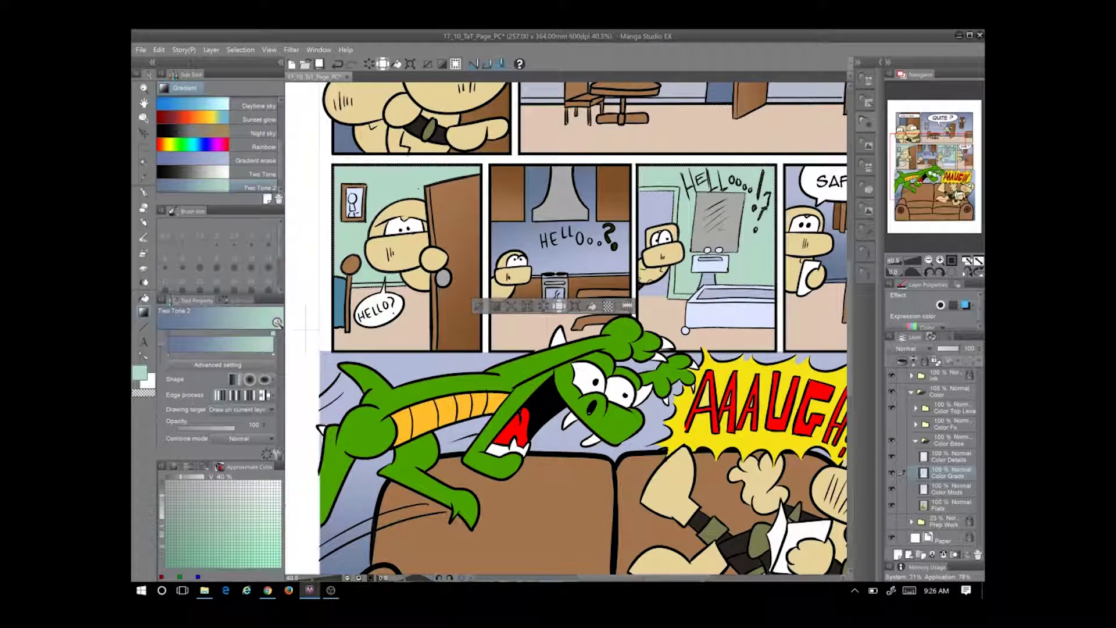
pyautogui.press('i')
pyautogui.press('g')
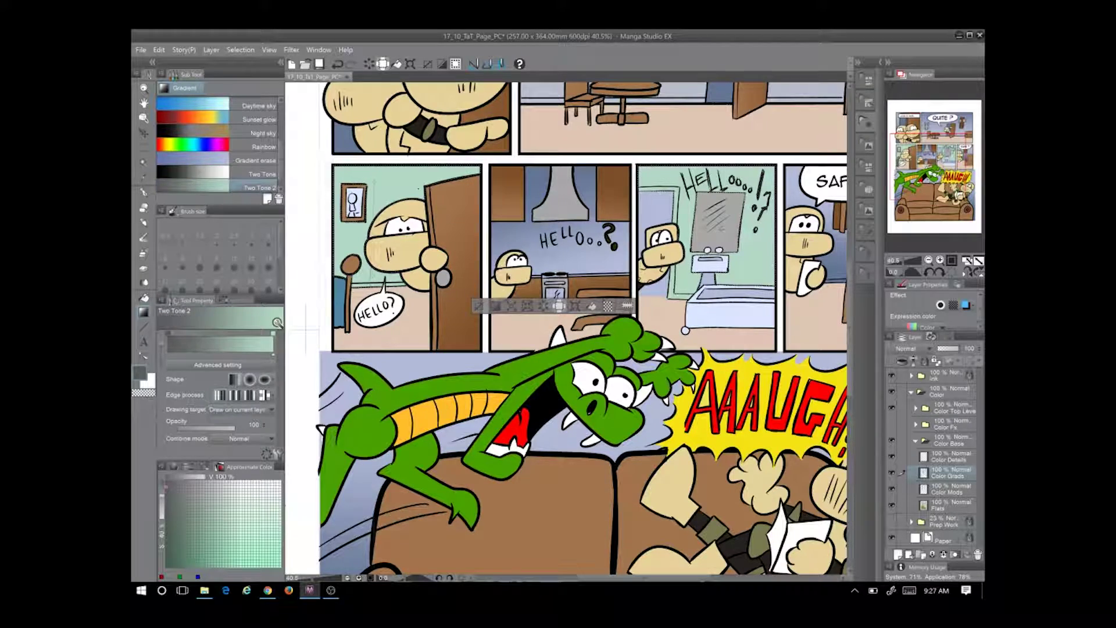
pyautogui.press('w')
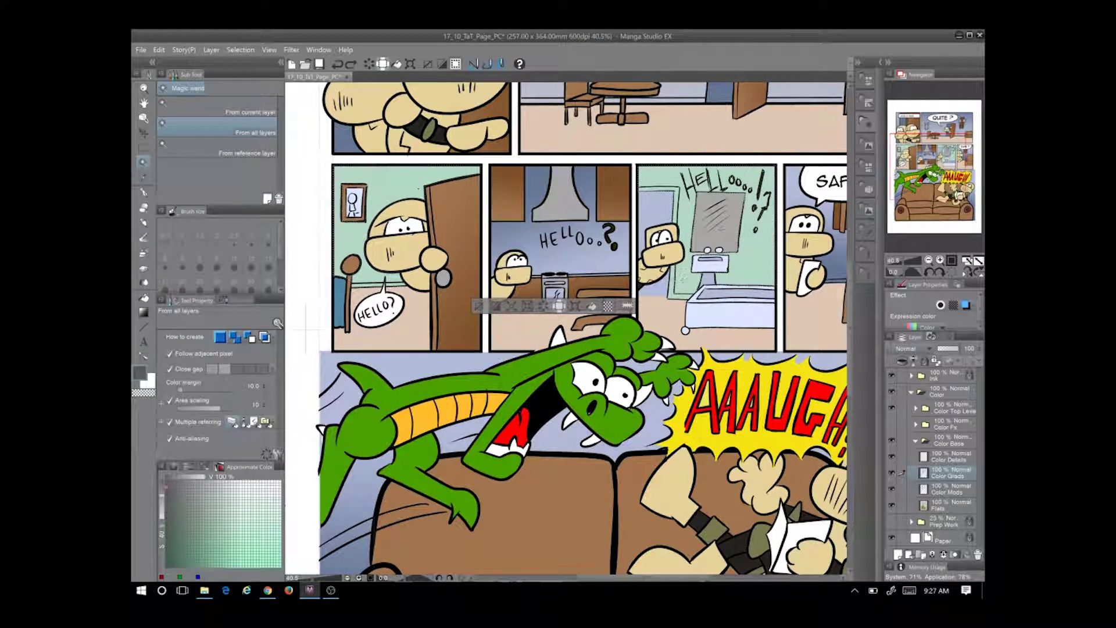
# Apply the green Two Tone 2 gradient vertically down the selected walls in the "HELLO?" door panel and the bathroom panel
pyautogui.press('g')
pyautogui.keyDown('alt'); pyautogui.click(307, 330); pyautogui.keyUp('alt')
pyautogui.moveTo(417, 174); pyautogui.dragTo(417, 269)
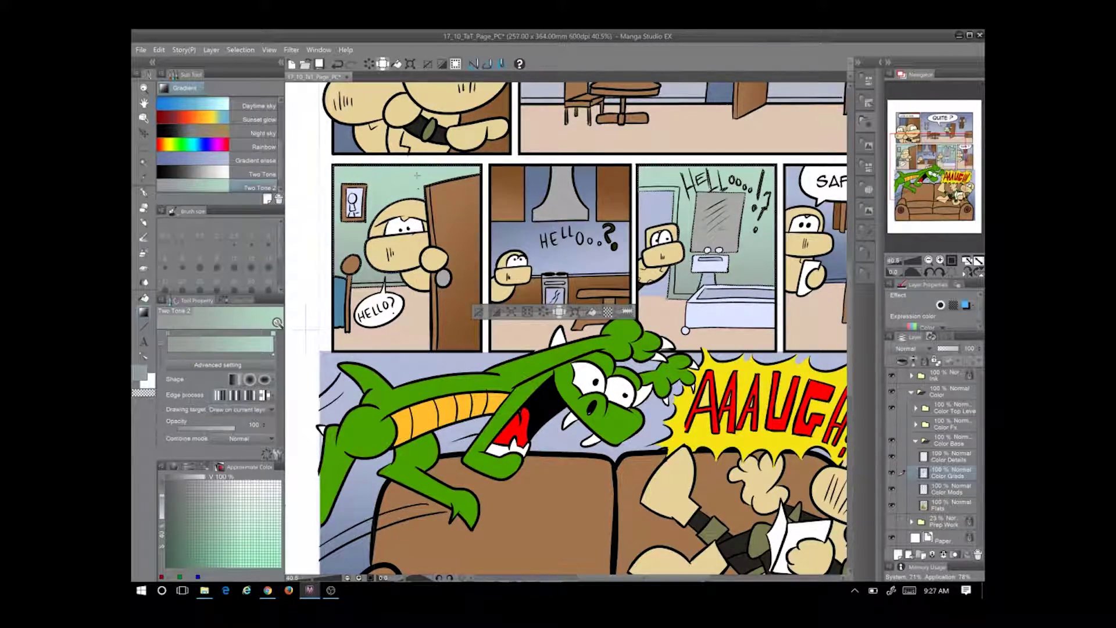
# Select the floor of the "QUITE ?" panel with the Magic wand and sample its beige color
pyautogui.scroll(-3, 434, 301)
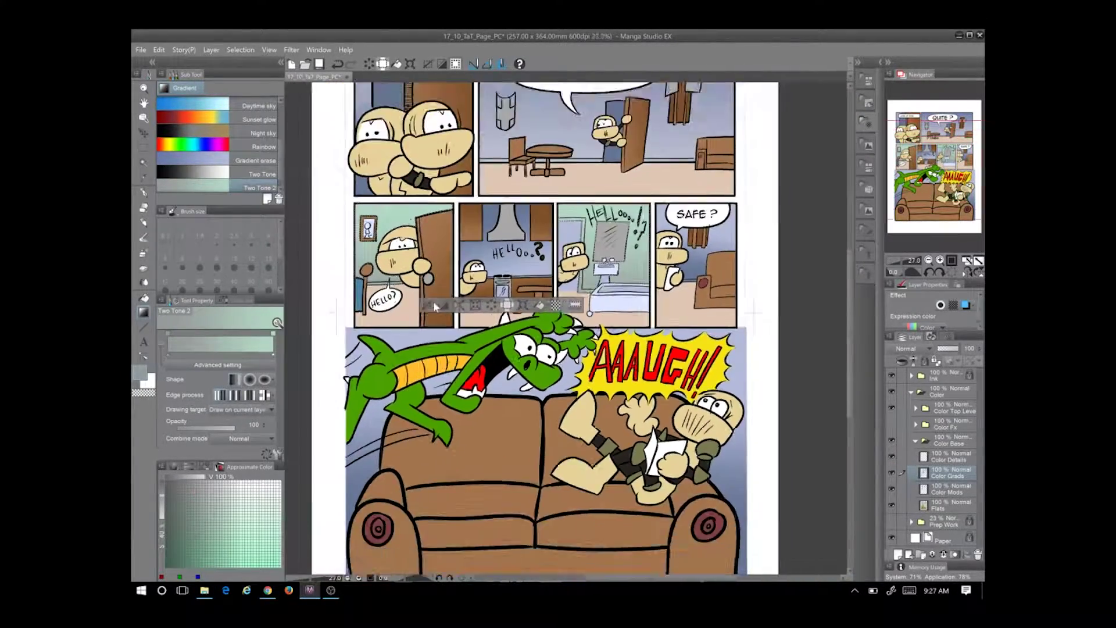
pyautogui.scroll(4, 434, 301)
pyautogui.moveTo(465, 290); pyautogui.dragTo(528, 308)
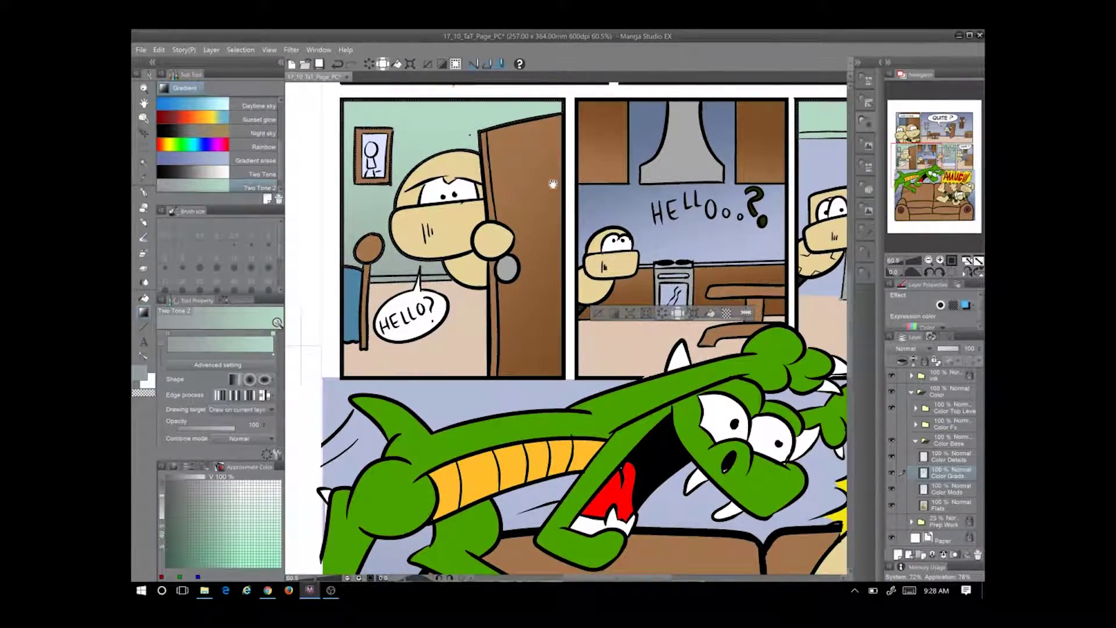
pyautogui.moveTo(553, 185); pyautogui.dragTo(556, 346)
pyautogui.press('w')
pyautogui.scroll(-2, 559, 215)
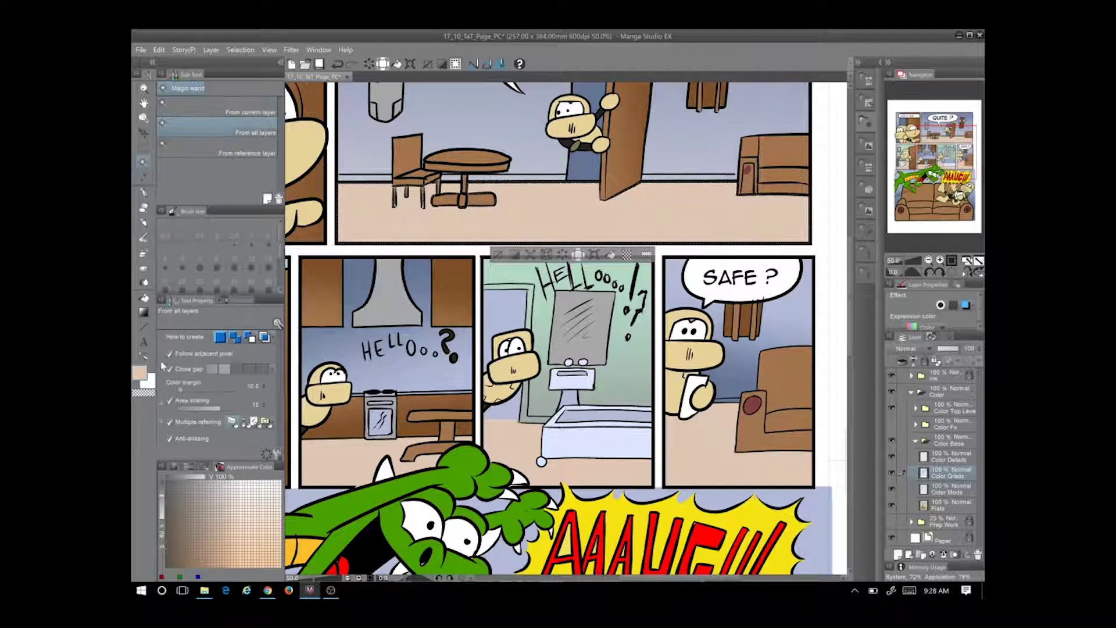
# Recolor the Two Tone 2 gradient with beige tones and apply it to the "QUITE ?" panel's floor
pyautogui.press('g')
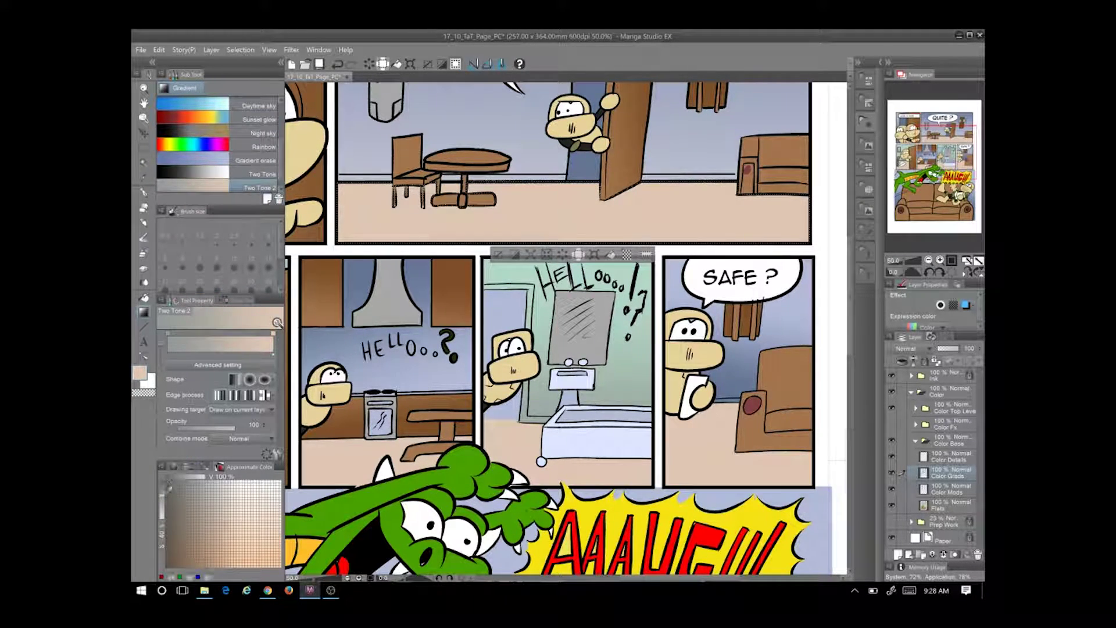
pyautogui.hotkey('ctrl', 'z')
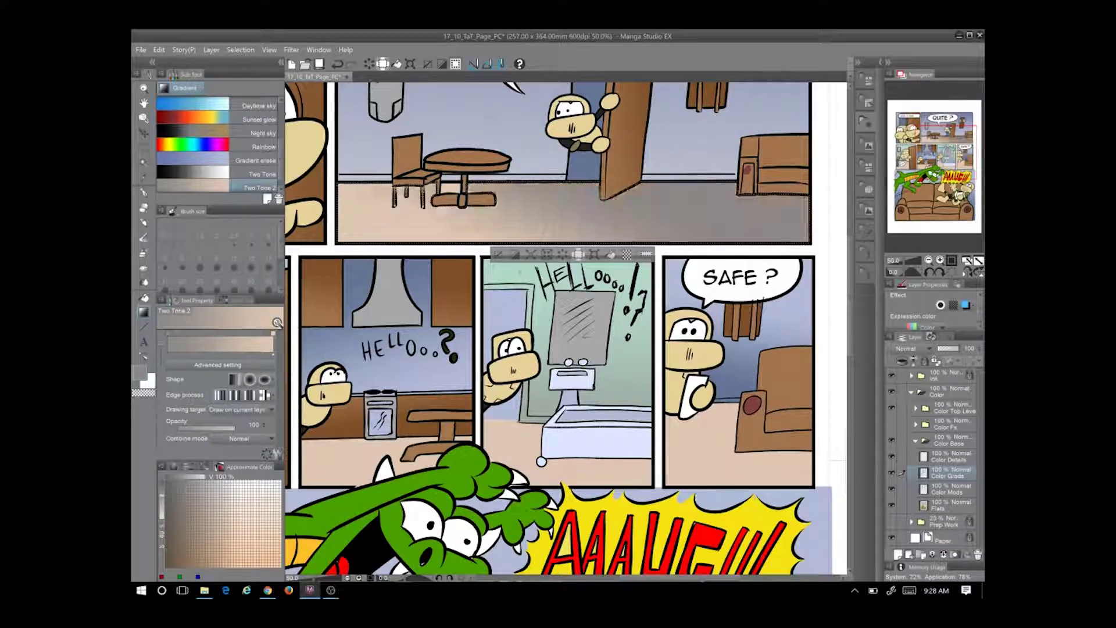
pyautogui.hotkey('ctrl', 'y')
# Select the floors across the row of four small panels and recolor Two Tone 2 with a lighter beige, undoing the last selection change
pyautogui.scroll(-2, 557, 257)
pyautogui.press('w')
pyautogui.press('g')
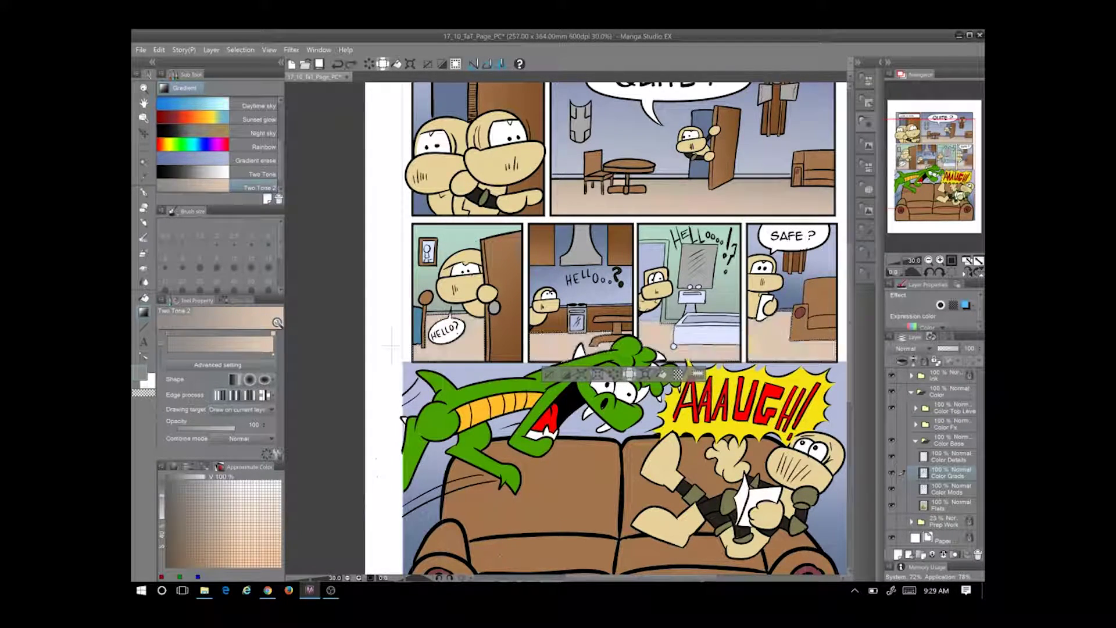
pyautogui.click(209, 483)
pyautogui.click(277, 481)
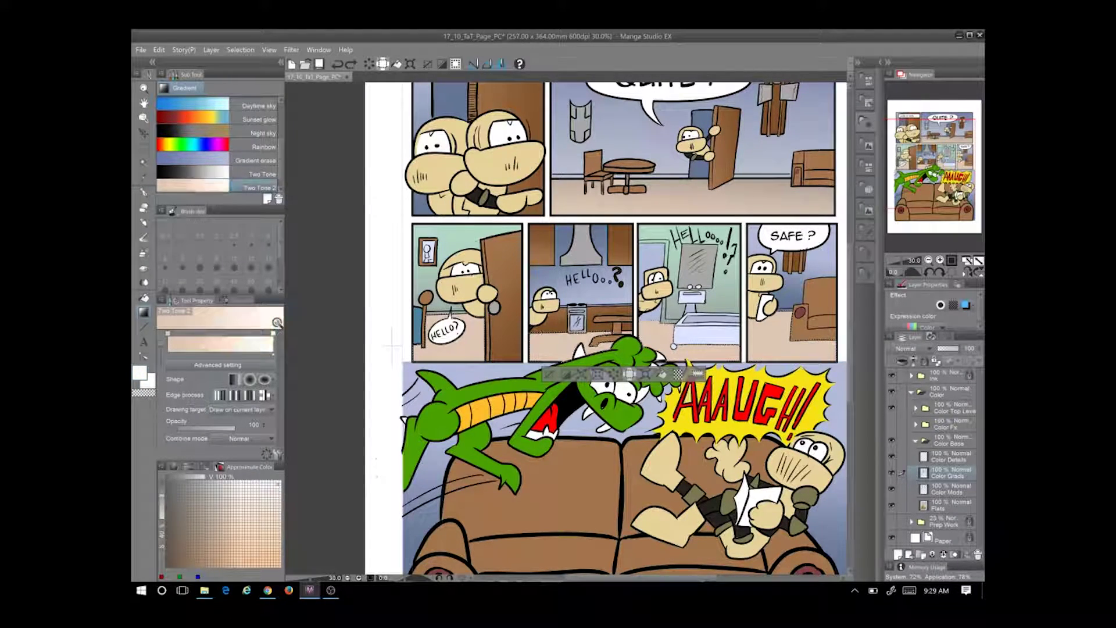
pyautogui.hotkey('ctrl', 'z')
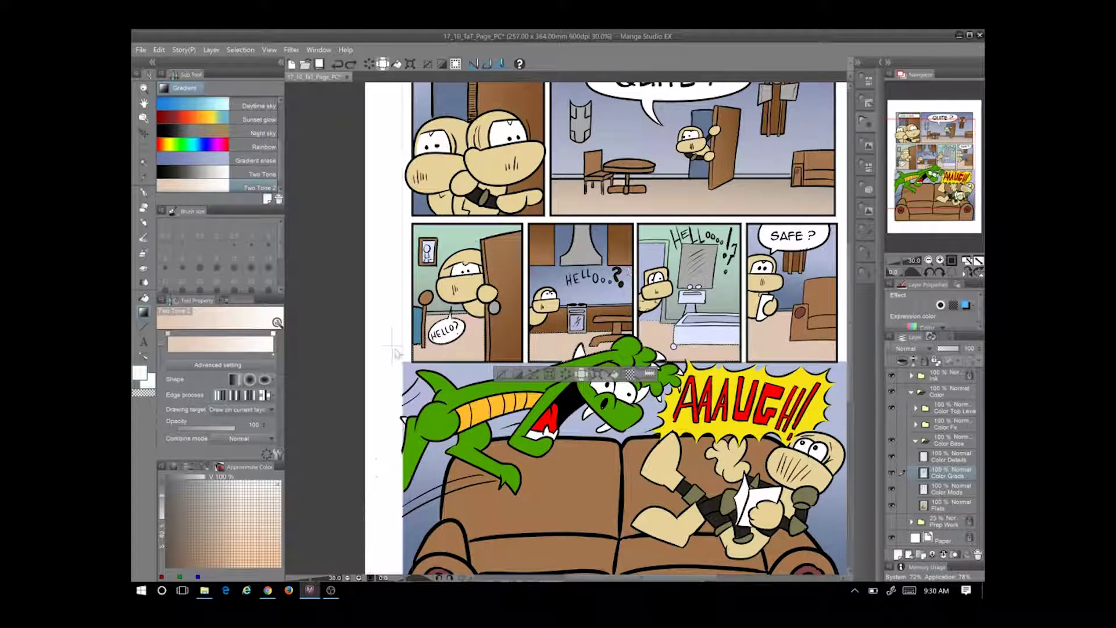
# Set the Two Tone 2 gradient to tan shades and shade the floors of the open-door and kitchen panels in the middle row
pyautogui.click(191, 547)
pyautogui.click(244, 528)
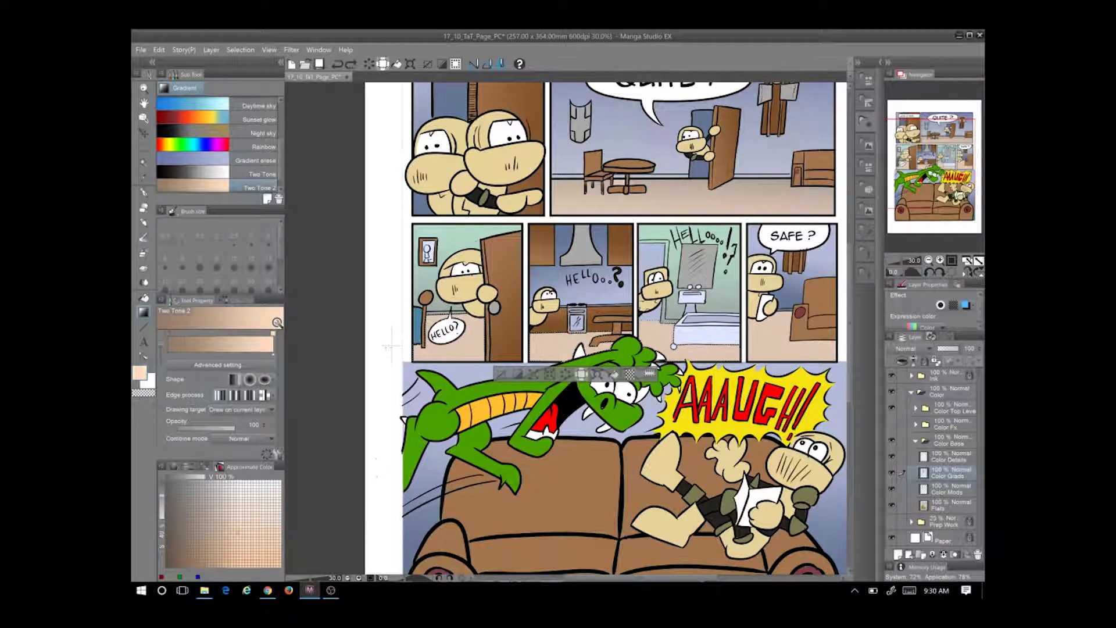
pyautogui.press('w')
pyautogui.press('g')
pyautogui.press('w')
pyautogui.scroll(3, 590, 321)
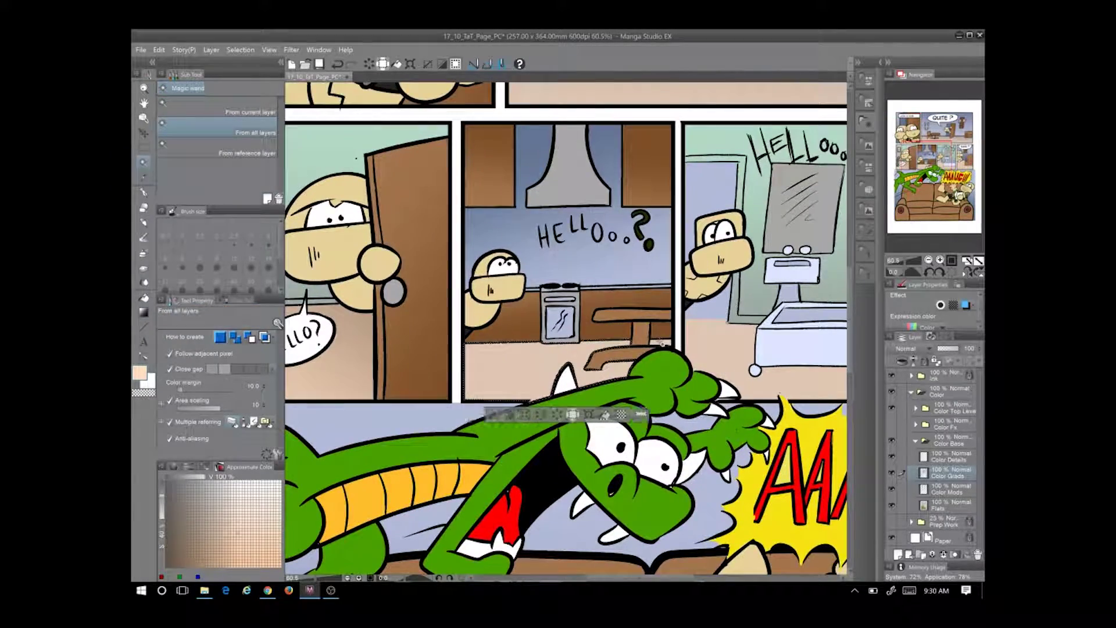
pyautogui.press('g')
pyautogui.moveTo(746, 352); pyautogui.dragTo(539, 352)
pyautogui.press('g')
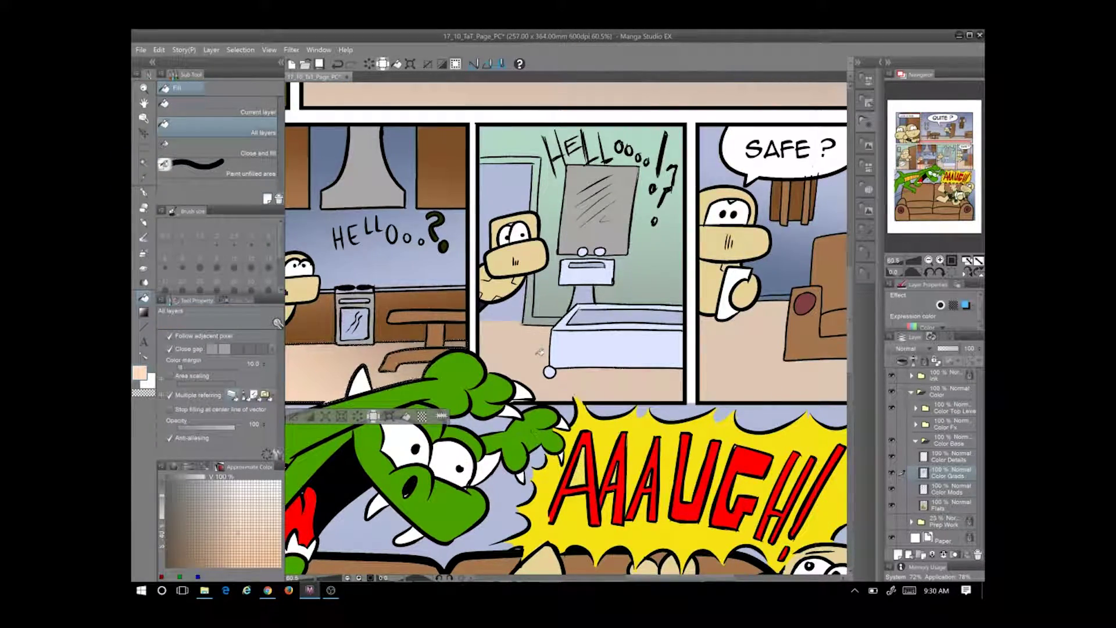
# Select the floors of the bathroom panel and the "SAFE ?" panel and shade each with the tan gradient
pyautogui.press('w')
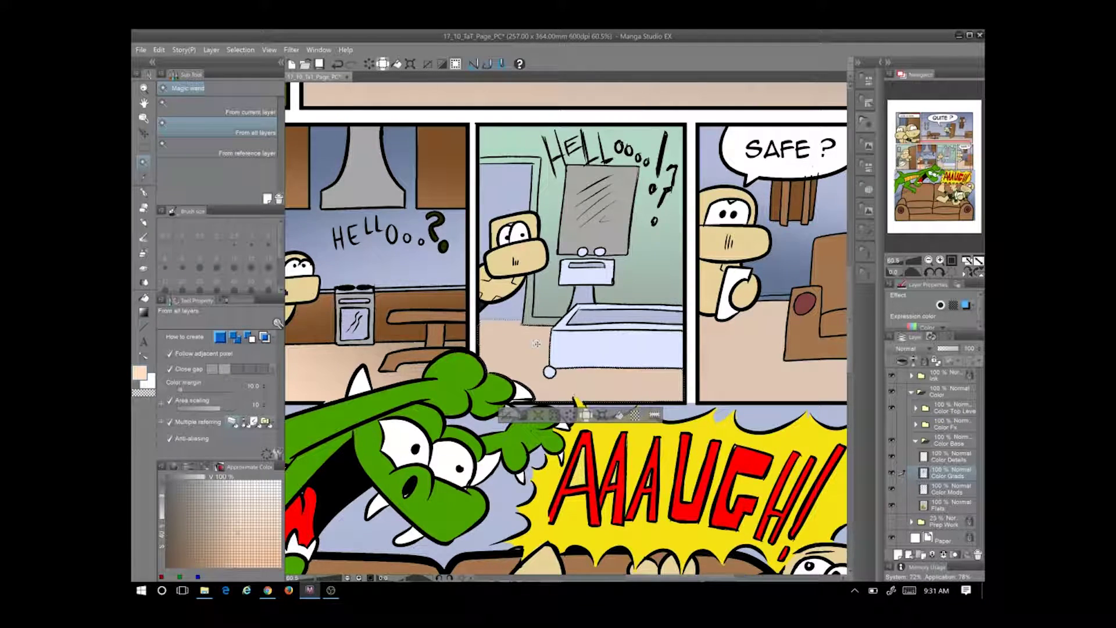
pyautogui.press('g')
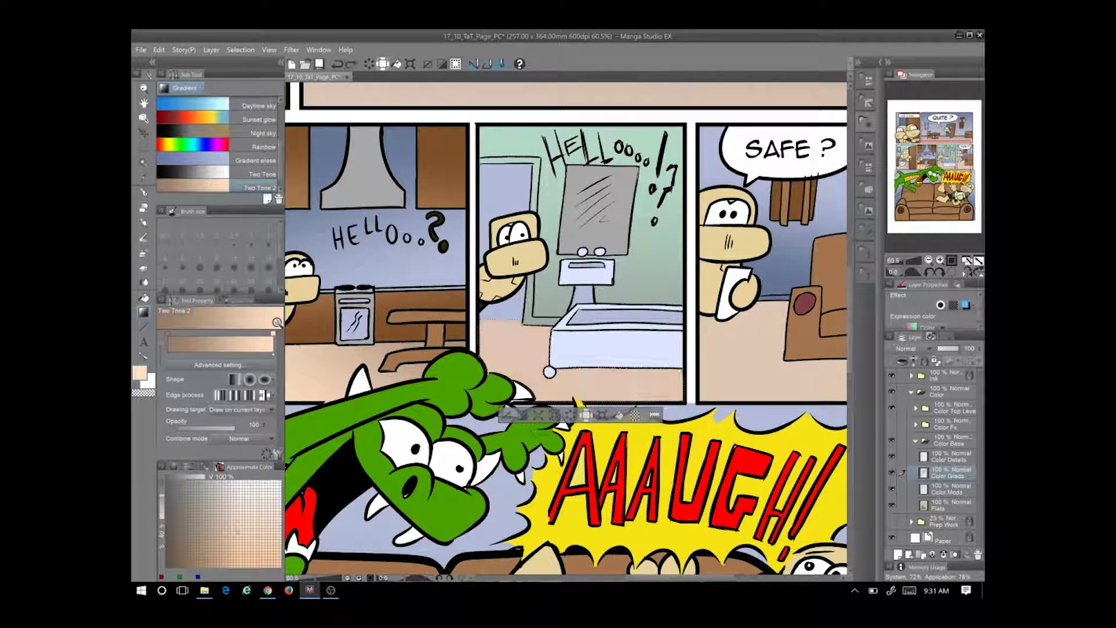
pyautogui.moveTo(685, 395); pyautogui.dragTo(566, 412)
pyautogui.press('g')
pyautogui.press('g')
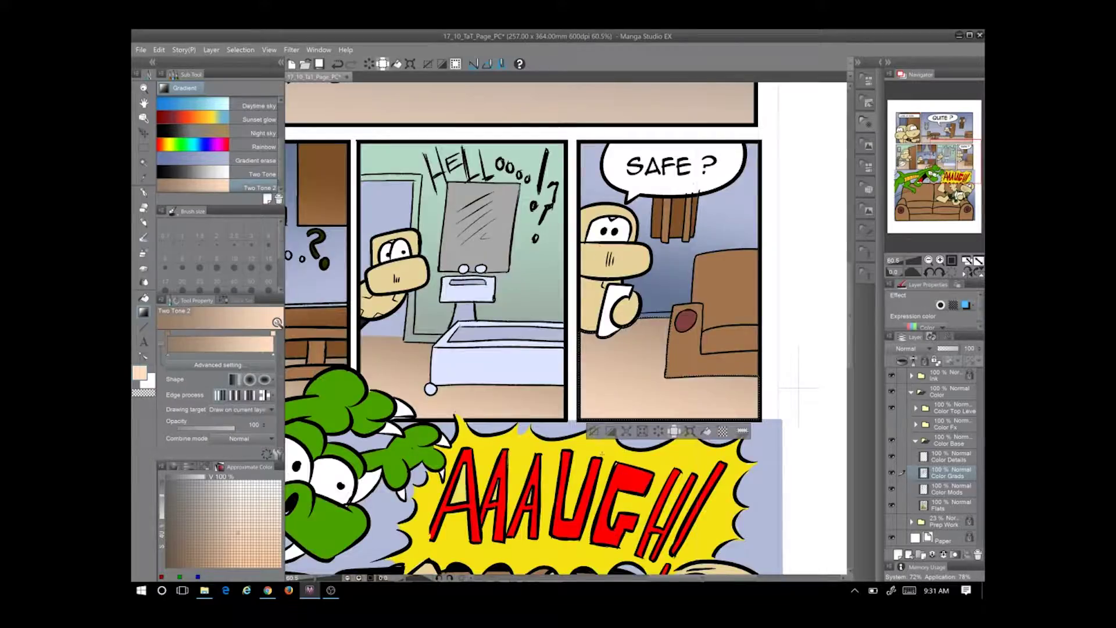
pyautogui.scroll(-2, 636, 320)
pyautogui.scroll(-2, 635, 319)
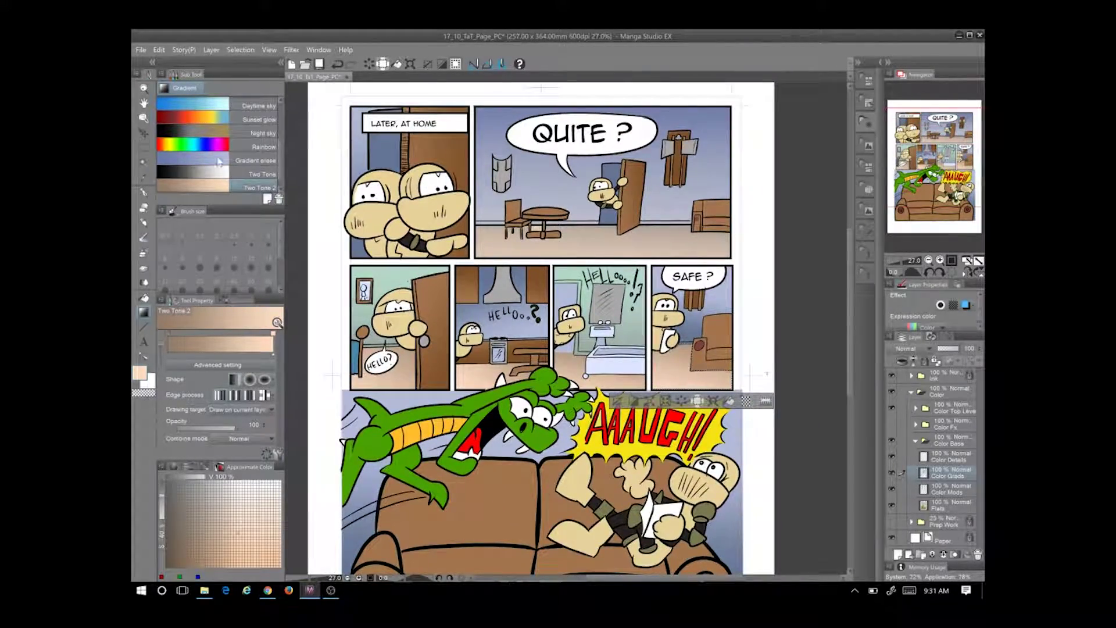
# Shade the wooden wall hanging in the "QUITE ?" panel with a Two Tone 2 gradient from medium to dark brown
pyautogui.scroll(4, 777, 148)
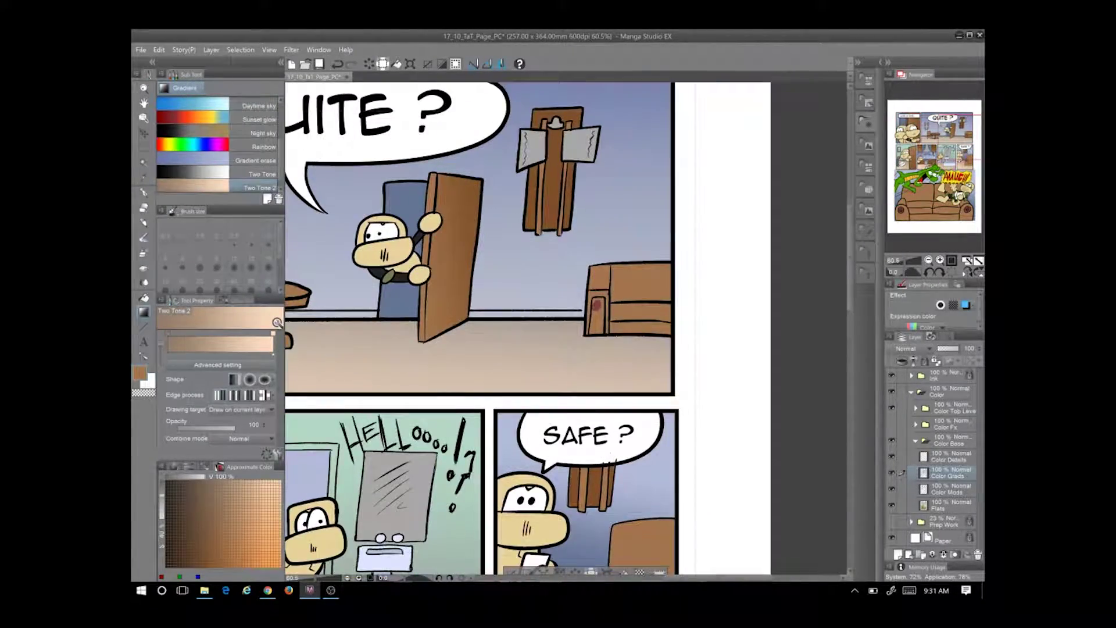
pyautogui.press('w')
pyautogui.click(495, 291)
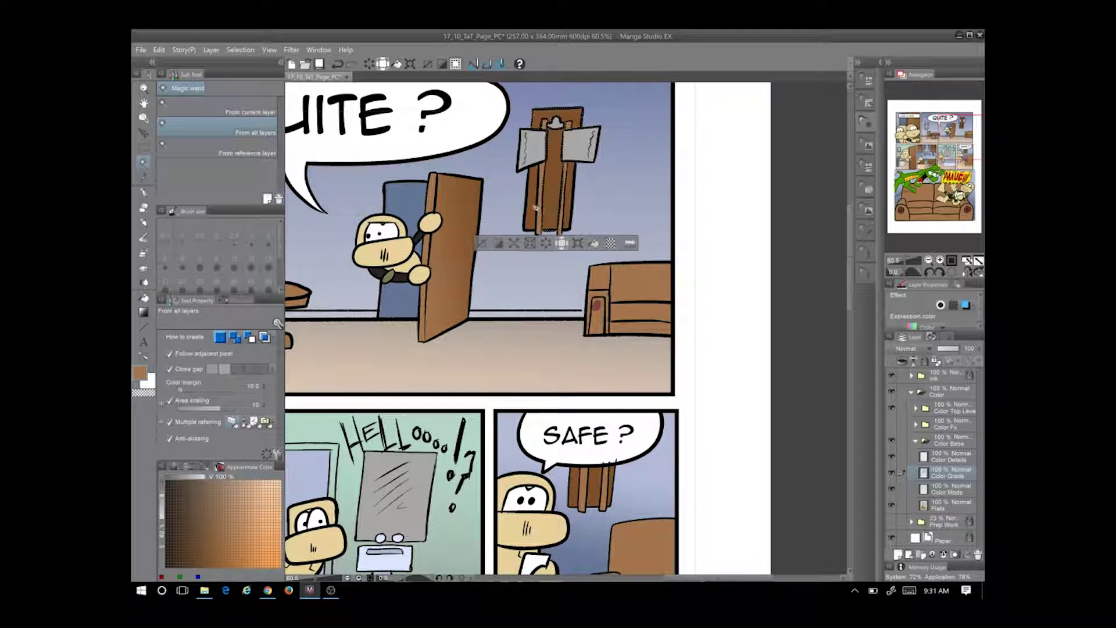
pyautogui.click(224, 524)
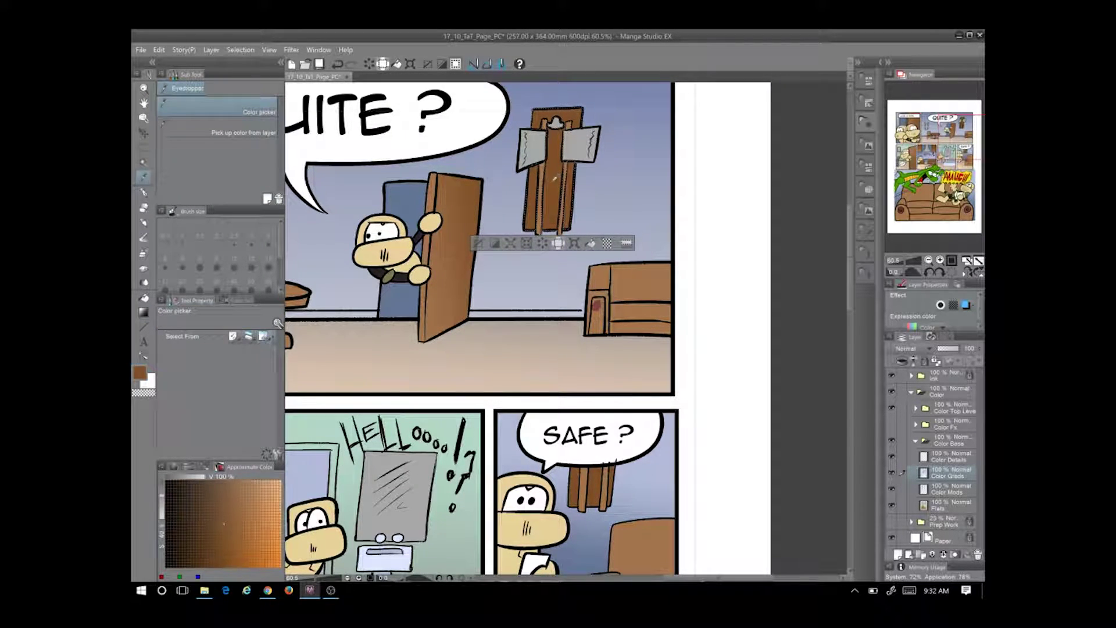
pyautogui.press('g')
pyautogui.click(192, 507)
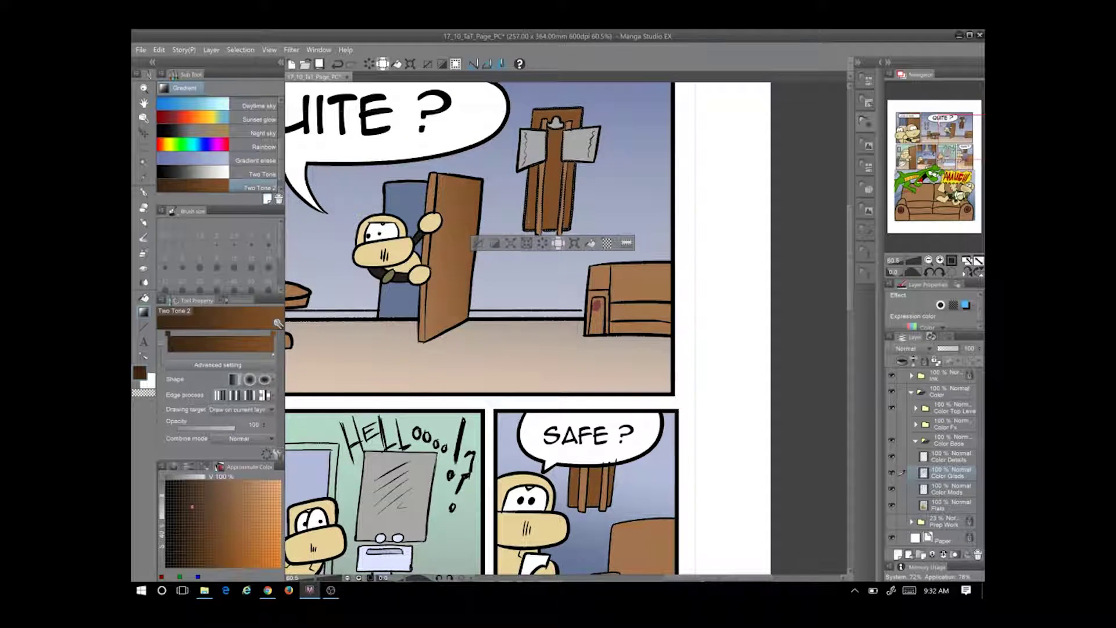
pyautogui.hotkey('ctrl', '-')
pyautogui.hotkey('ctrl', '-')
pyautogui.hotkey('ctrl', '-')
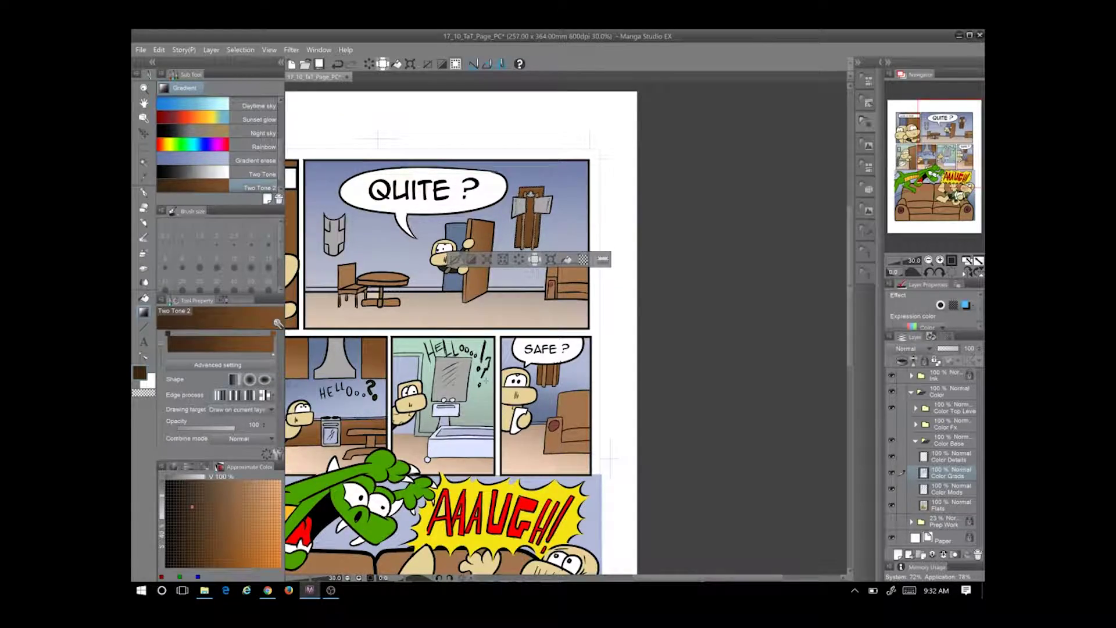
# Select the wooden wall hanging in the "SAFE ?" panel, shade it with the brown gradient and clear the selection
pyautogui.press('w')
pyautogui.hotkey('ctrl', '+')
pyautogui.scroll(-3, 459, 326)
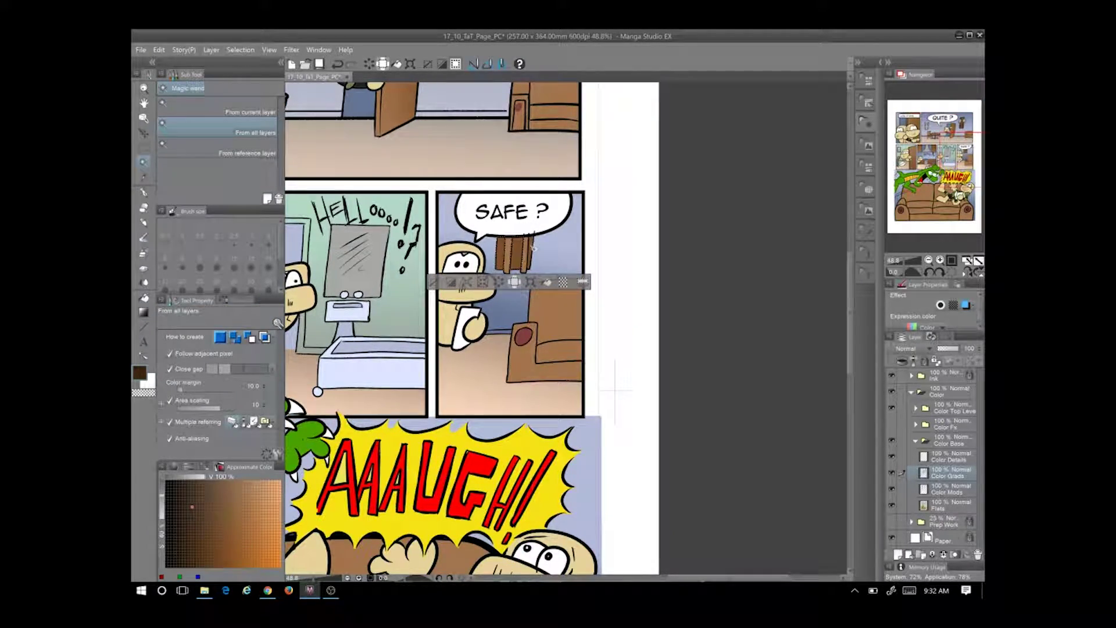
pyautogui.hotkey('ctrl', '+')
pyautogui.press('g')
pyautogui.hotkey('ctrl', '-')
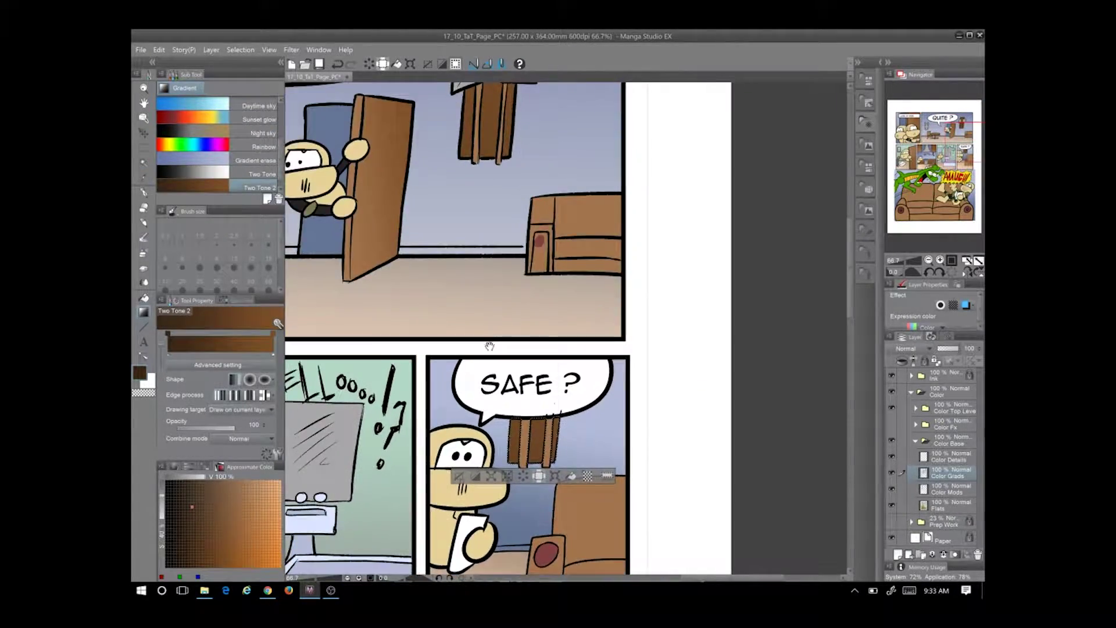
pyautogui.scroll(-2, 477, 198)
pyautogui.hotkey('ctrl', '-')
pyautogui.scroll(3, 608, 299)
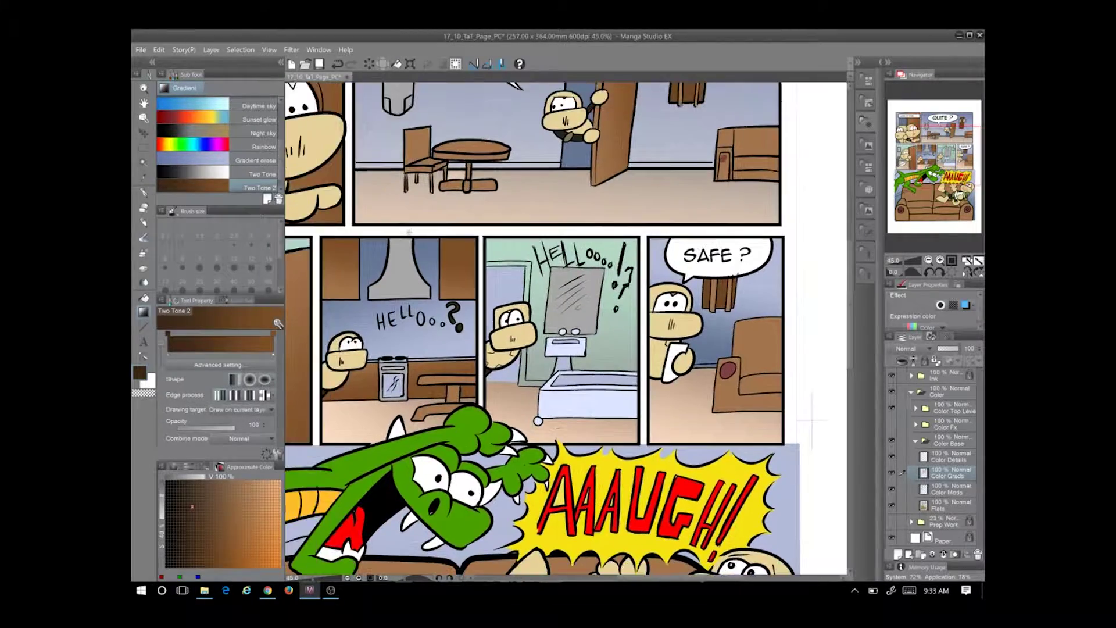
# Select the range hood in the kitchen panel and shade it with the black-to-white Two Tone gradient
pyautogui.hotkey('ctrl', '-')
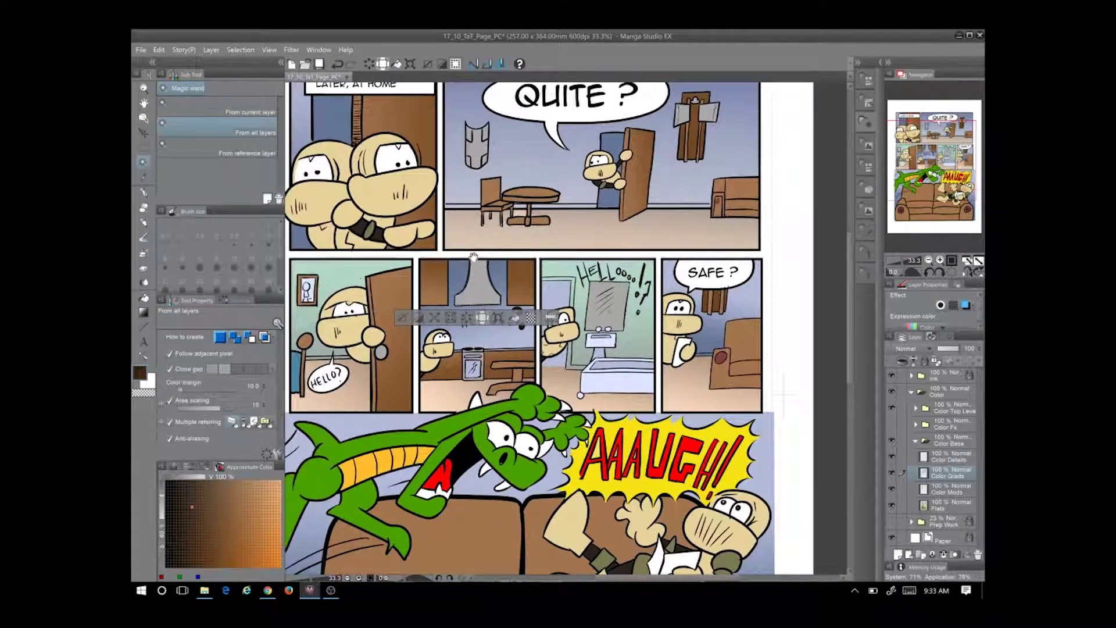
pyautogui.moveTo(556, 330); pyautogui.dragTo(642, 293)
pyautogui.click(262, 174)
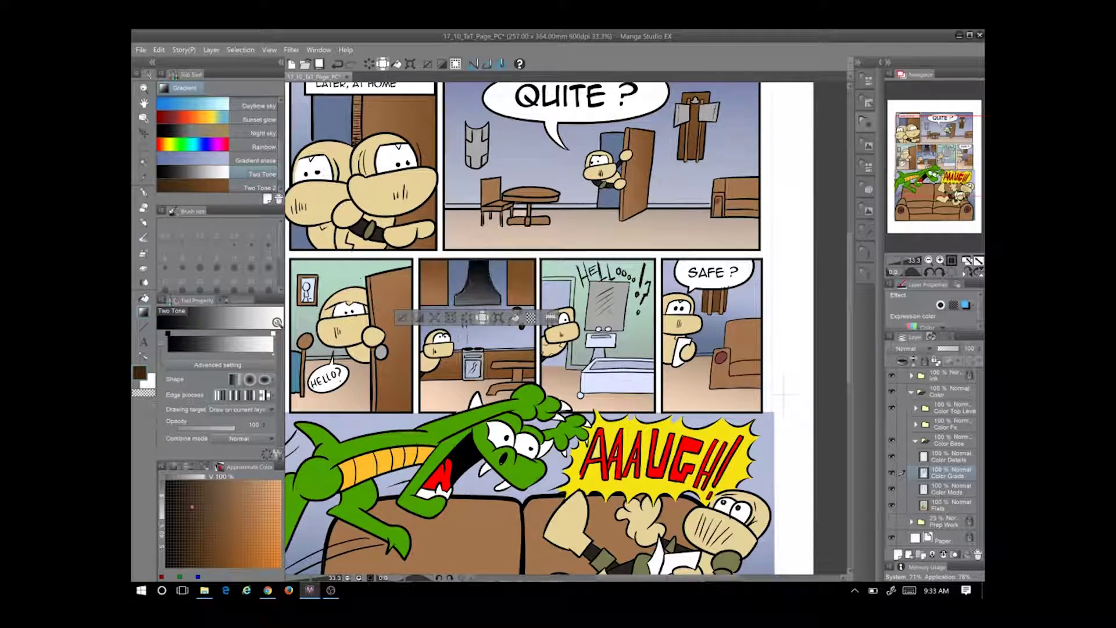
pyautogui.hotkey('ctrl', '-')
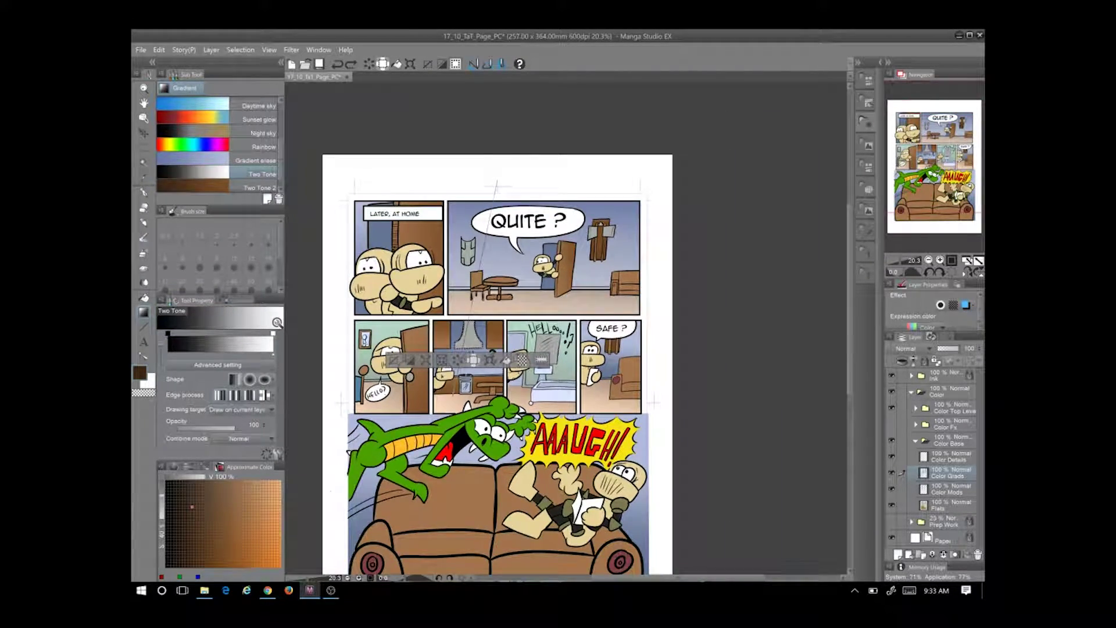
# Select the parts of the wall shield in the "QUITE ?" panel and shade them with the Two Tone gradient
pyautogui.hotkey('ctrl', '+')
pyautogui.hotkey('ctrl', '+')
pyautogui.press('w')
pyautogui.press('g')
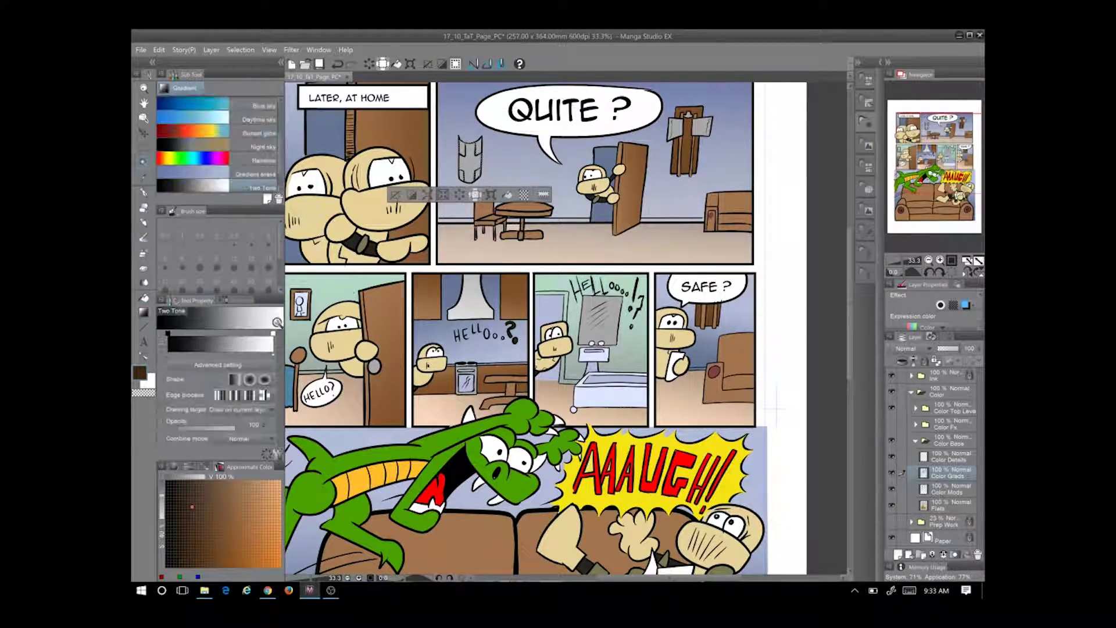
pyautogui.scroll(3, 457, 200)
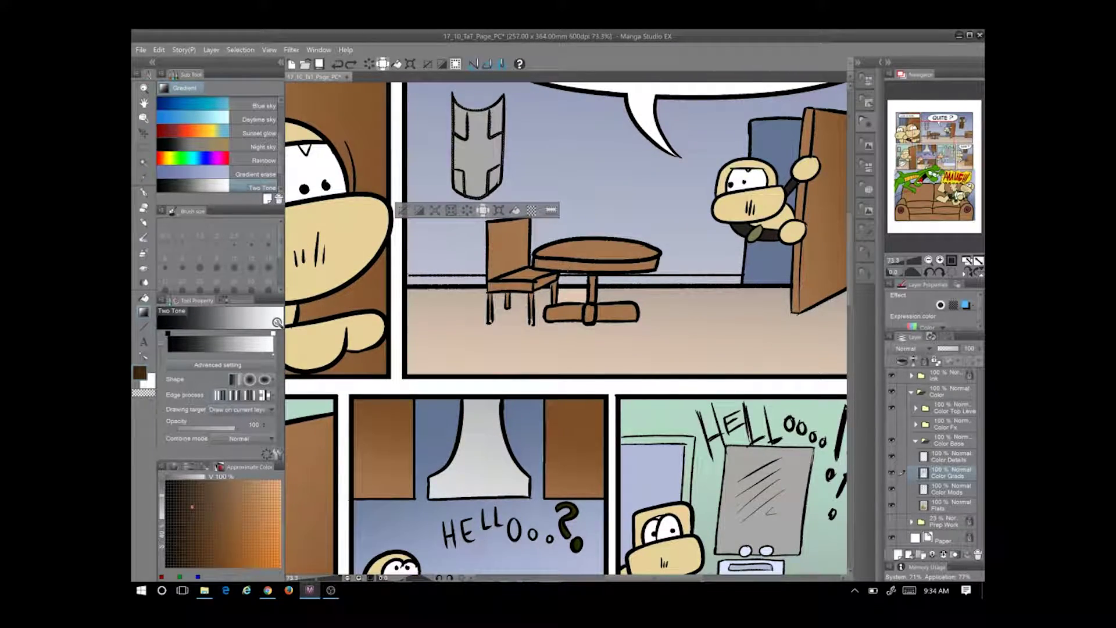
pyautogui.moveTo(361, 87); pyautogui.dragTo(361, 186)
pyautogui.press('w')
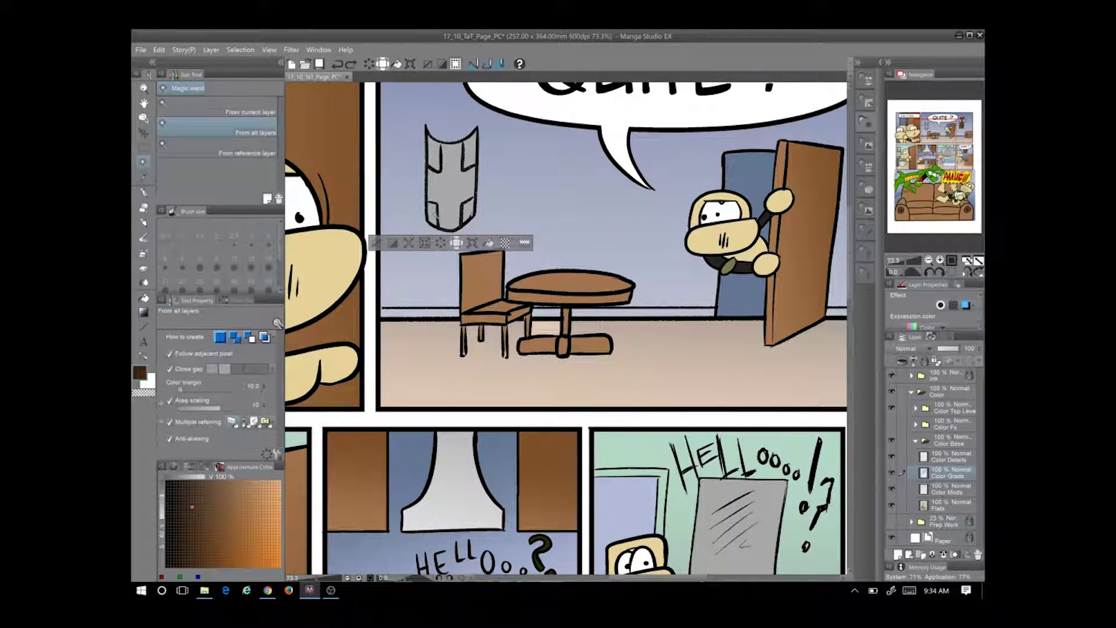
pyautogui.scroll(-3, 567, 329)
pyautogui.press('g')
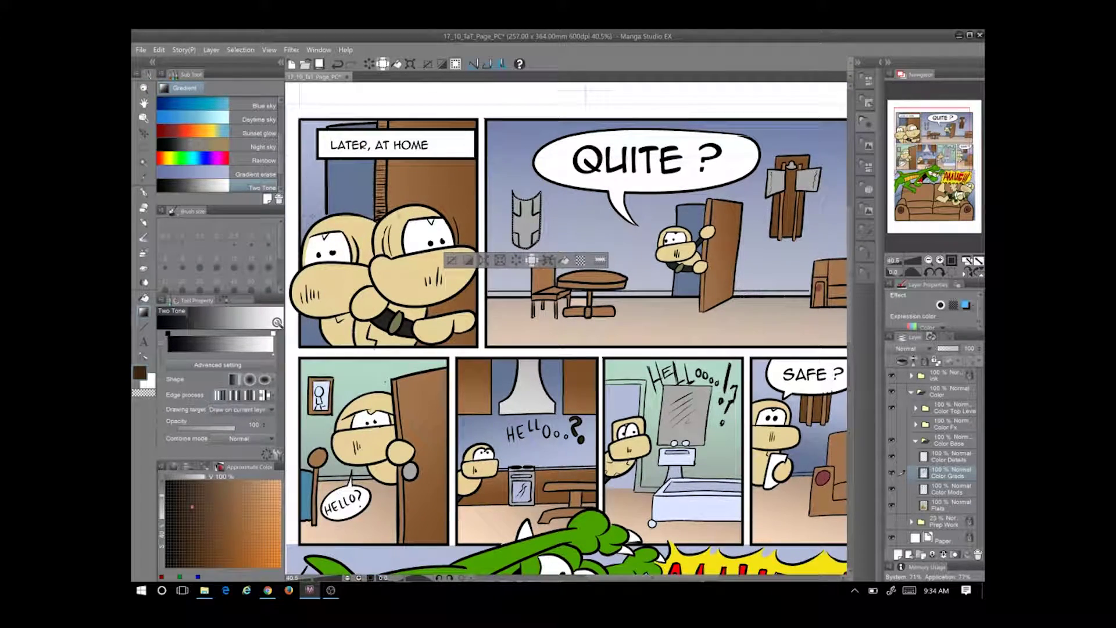
# Shade the gray blades of the wall hanging in the "QUITE ?" panel with the Two Tone gradient, undoing a misplaced attempt
pyautogui.moveTo(567, 328); pyautogui.dragTo(524, 326)
pyautogui.press('w')
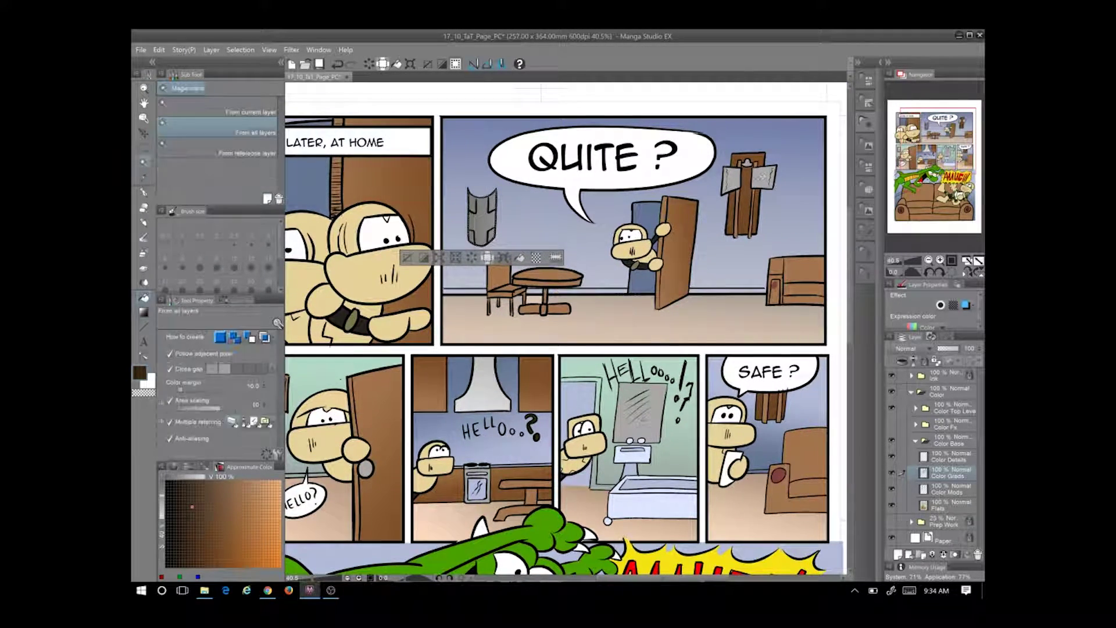
pyautogui.press('g')
pyautogui.hotkey('ctrl', 'z')
pyautogui.scroll(-2, 713, 192)
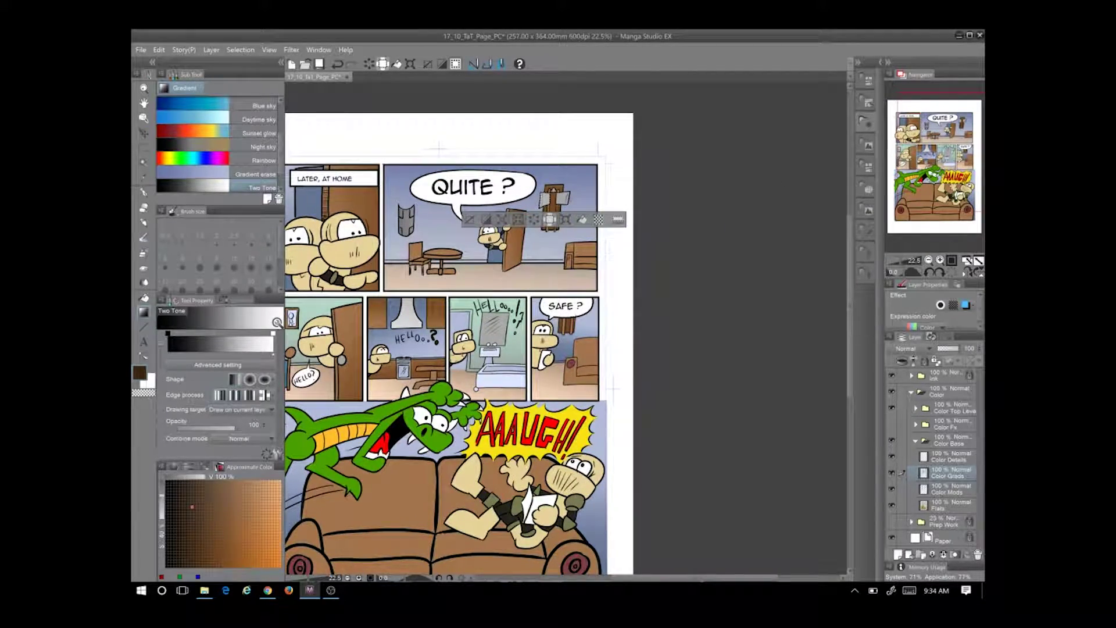
pyautogui.scroll(2, 525, 268)
pyautogui.scroll(2, 525, 267)
# Select the chair back in the "QUITE ?" panel and save the page
pyautogui.press('w')
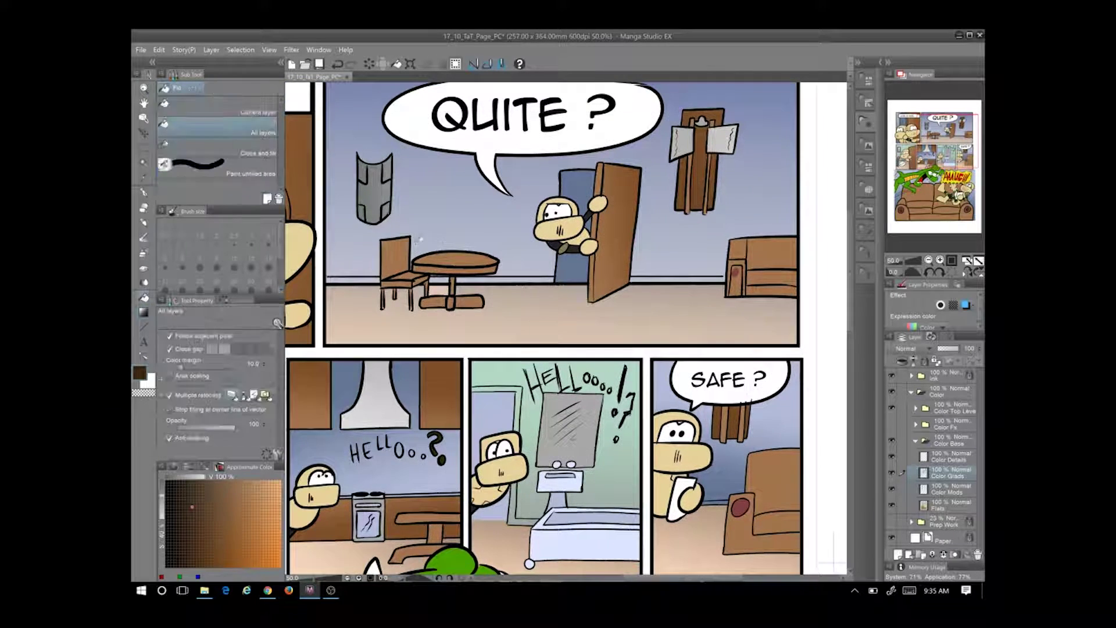
pyautogui.click(395, 256)
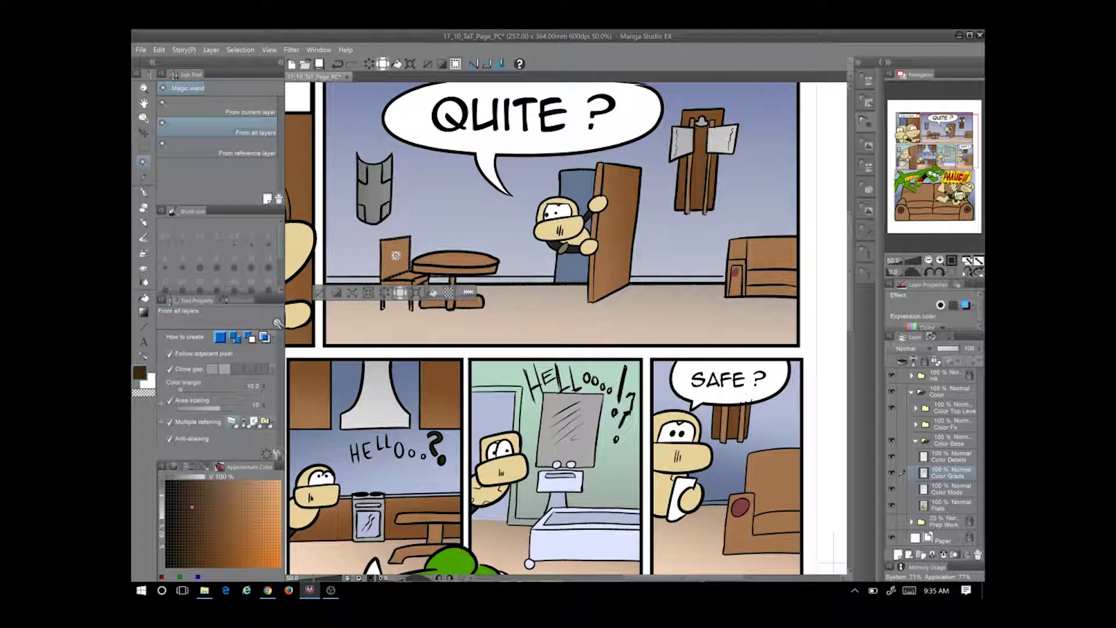
pyautogui.click(319, 64)
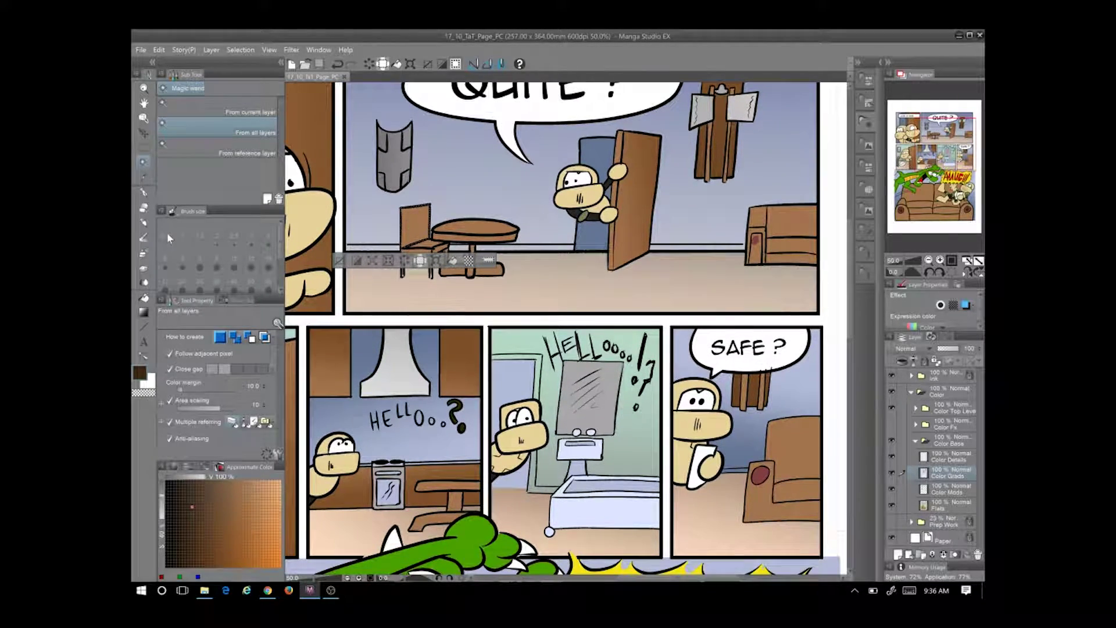
# Undo the last gradient and shade the chair's back and seat with the brown Two Tone 2 gradient
pyautogui.press('g')
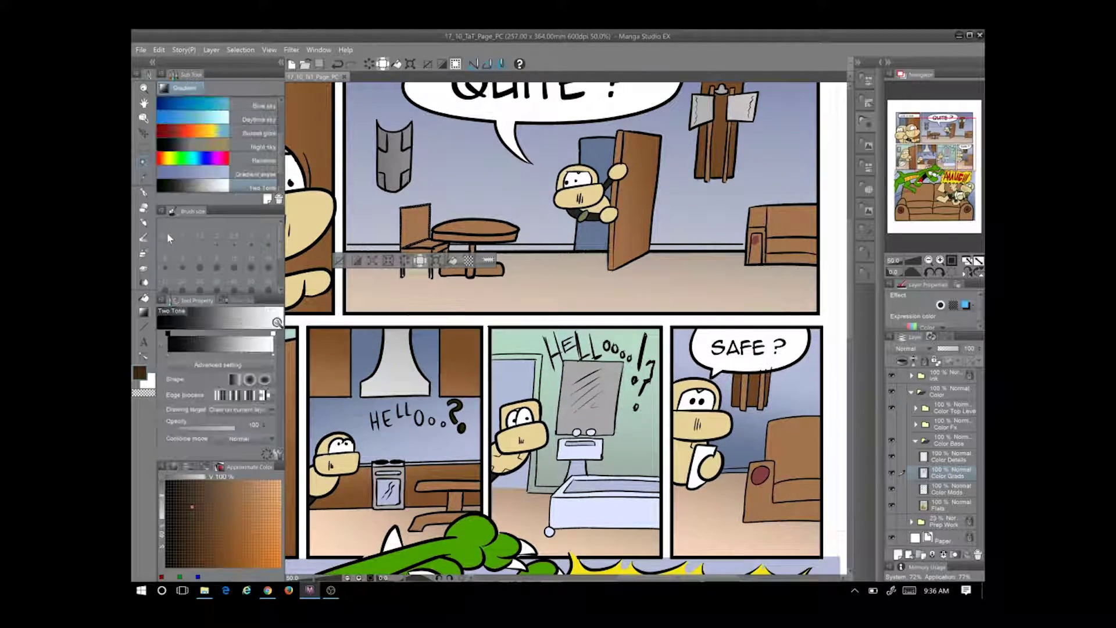
pyautogui.hotkey('ctrl', 'z')
pyautogui.hotkey('ctrl', '-')
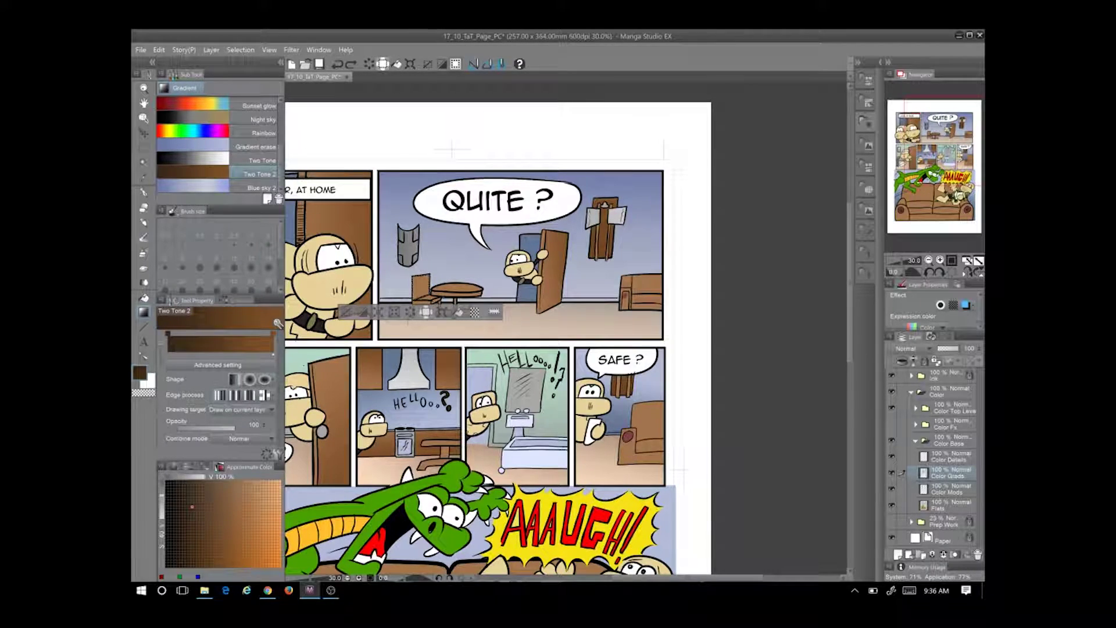
pyautogui.scroll(3, 417, 320)
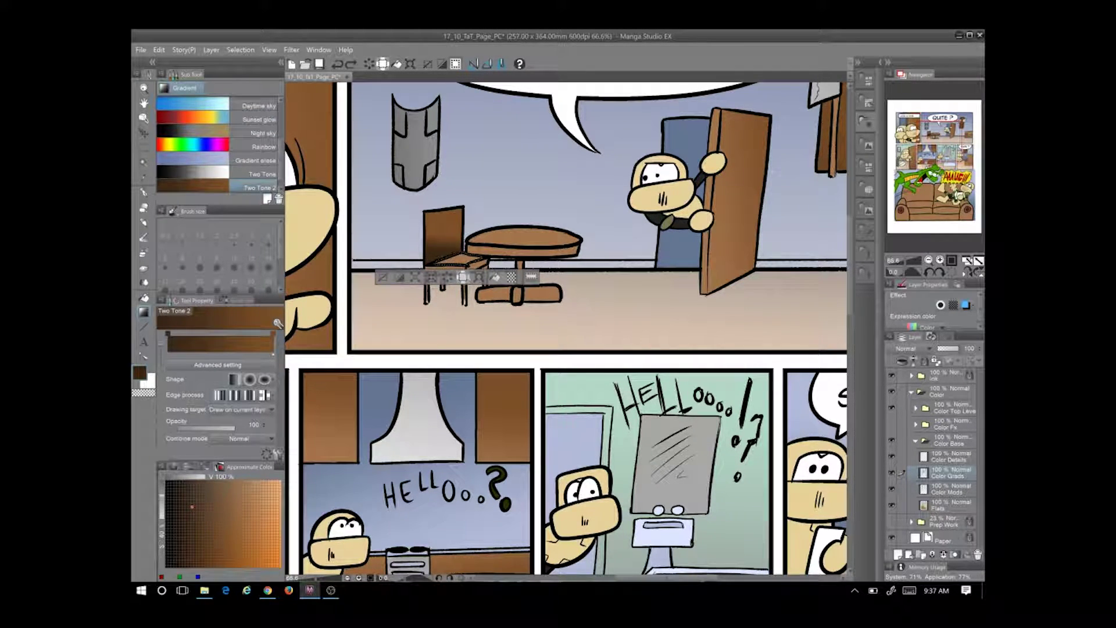
pyautogui.scroll(-1, 379, 280)
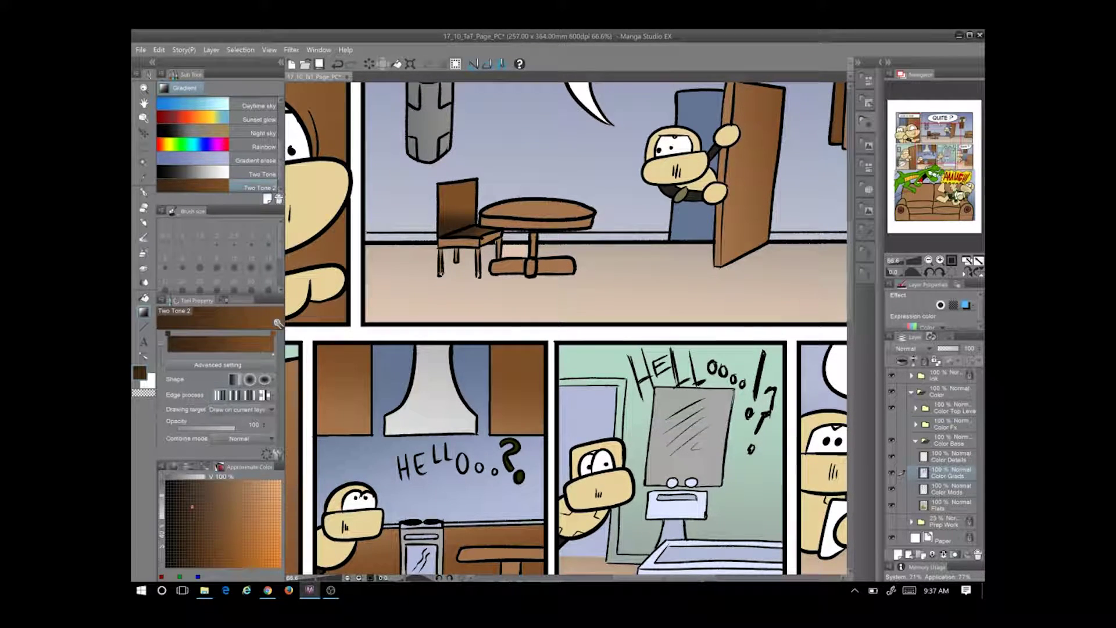
# Select the chair's legs and seat edges and shade them with the brown gradient
pyautogui.press('w')
pyautogui.scroll(2, 491, 240)
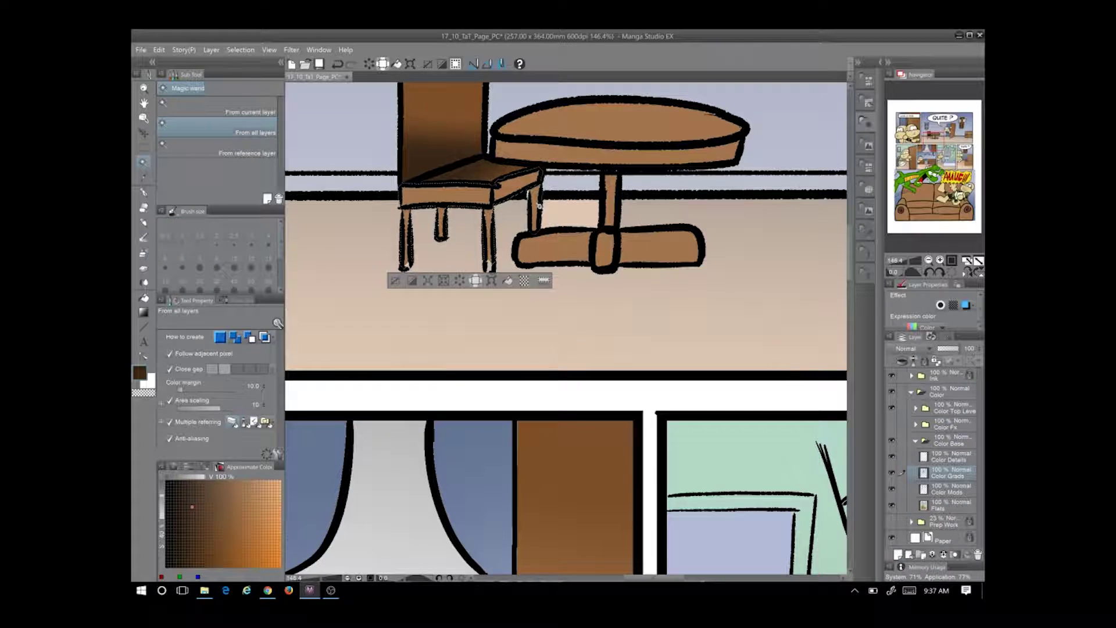
pyautogui.press('g')
pyautogui.moveTo(466, 319); pyautogui.dragTo(468, 352)
pyautogui.scroll(-2, 469, 352)
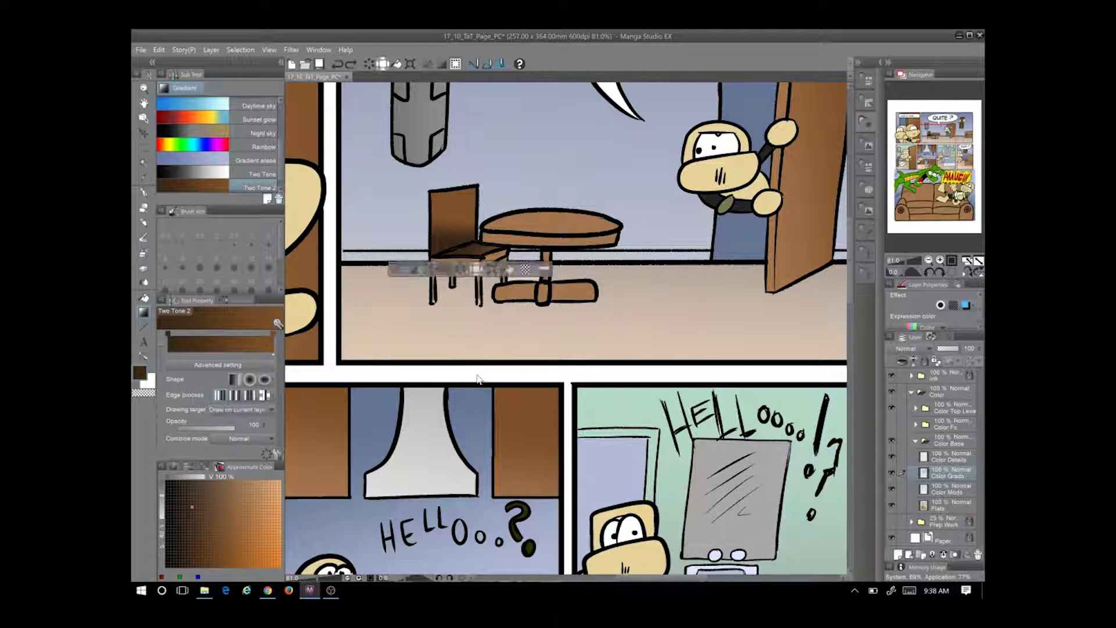
# Undo the last shading, then select the round table's top and try the brown gradient on it
pyautogui.hotkey('ctrl', 'z')
pyautogui.press('w')
pyautogui.click(538, 230)
pyautogui.press('g')
pyautogui.moveTo(537, 230); pyautogui.dragTo(538, 238)
pyautogui.hotkey('ctrl', 'z')
pyautogui.scroll(-2, 525, 96)
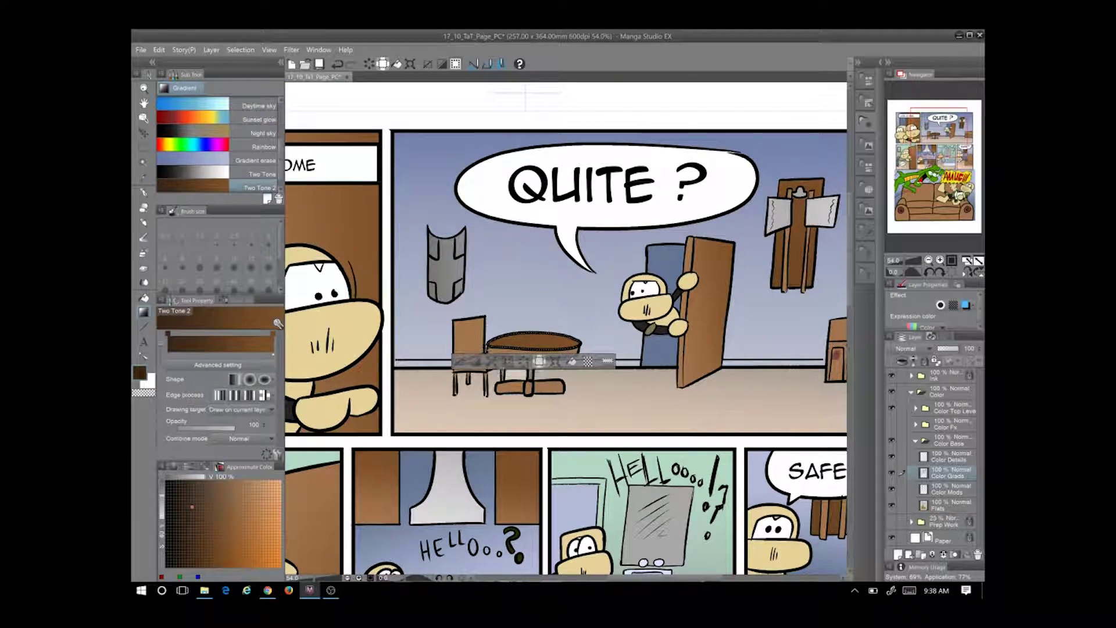
# Shade the selected parts of the chair in the "QUITE ?" panel with the brown gradient and clear the selection
pyautogui.moveTo(525, 198); pyautogui.dragTo(449, 96)
pyautogui.moveTo(456, 299); pyautogui.dragTo(480, 328)
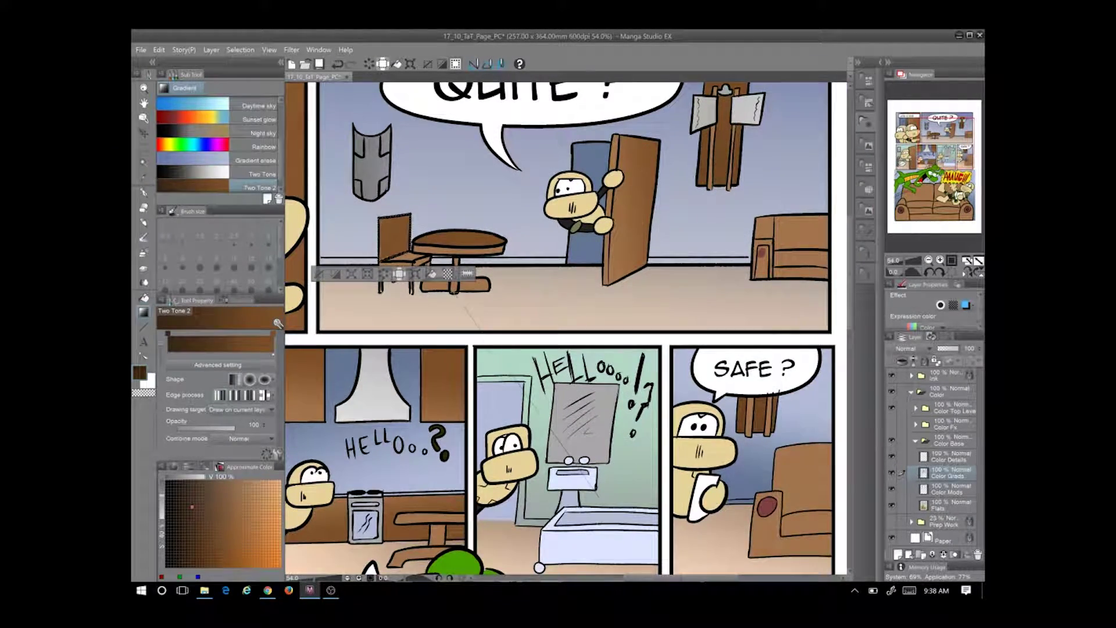
pyautogui.hotkey('ctrl', 'd')
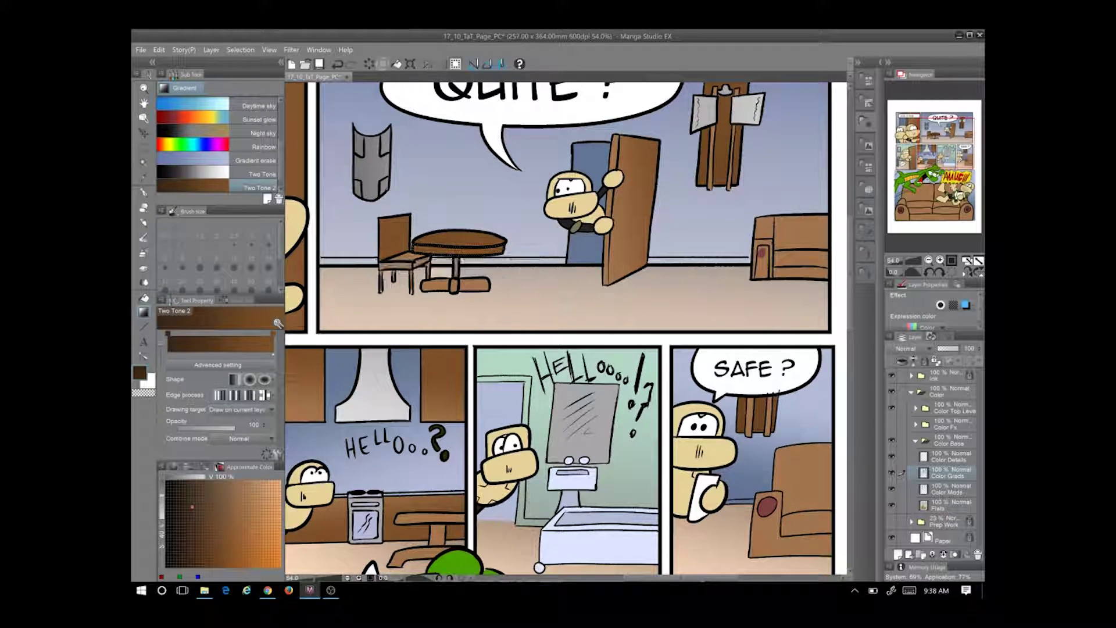
# Select the round table's foot and stem and shade them with the brown Two Tone 2 gradient
pyautogui.press('w')
pyautogui.press('g')
pyautogui.press('w')
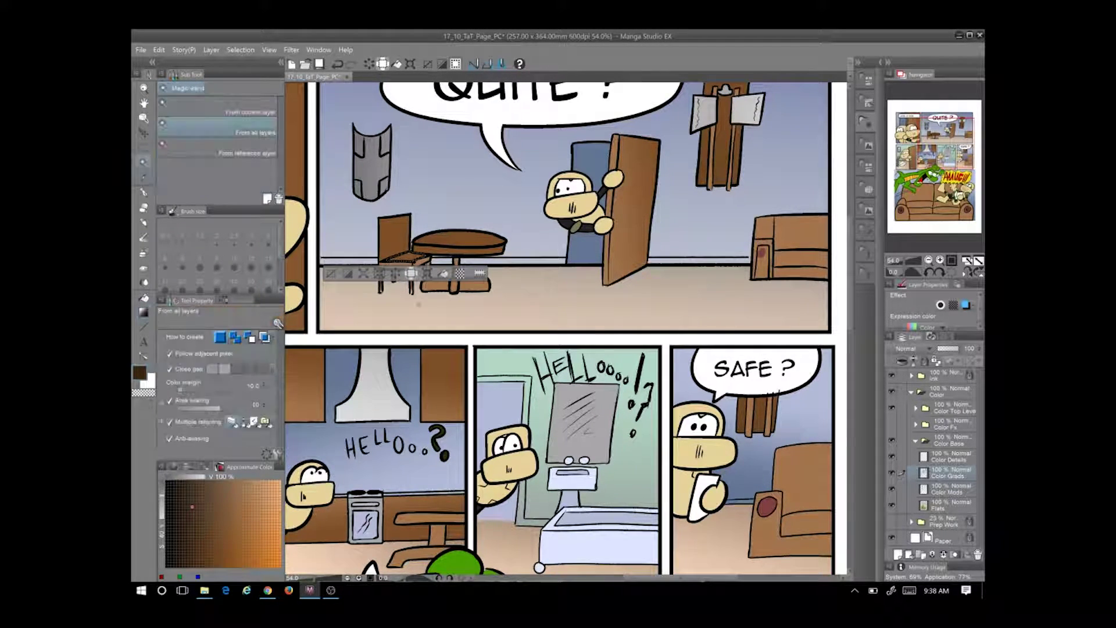
pyautogui.click(456, 285)
pyautogui.press('g')
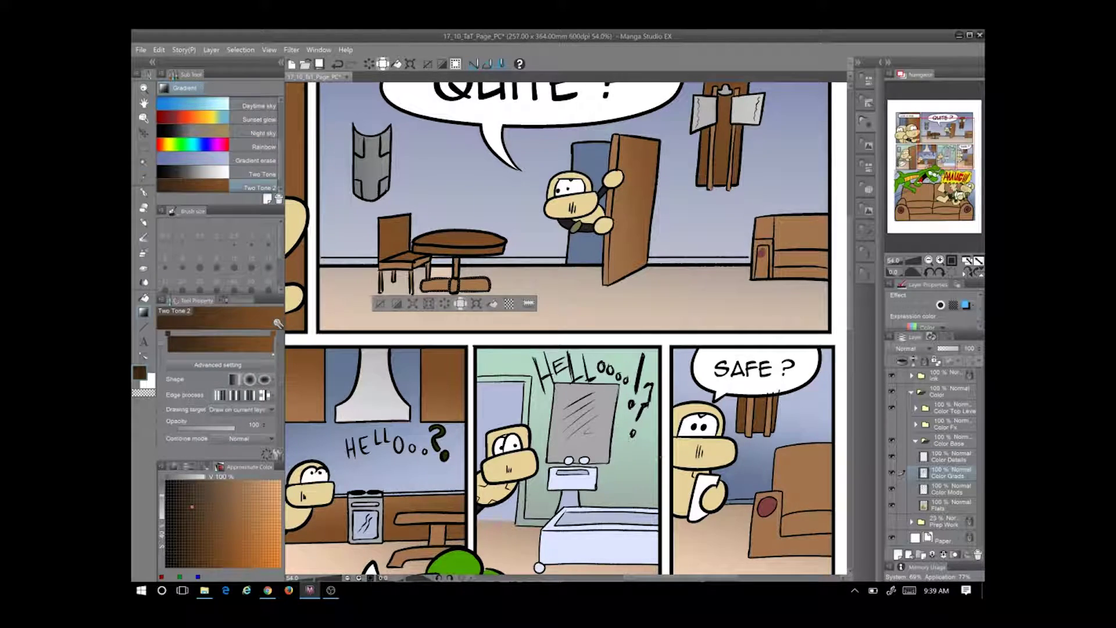
pyautogui.press('w')
pyautogui.click(433, 144)
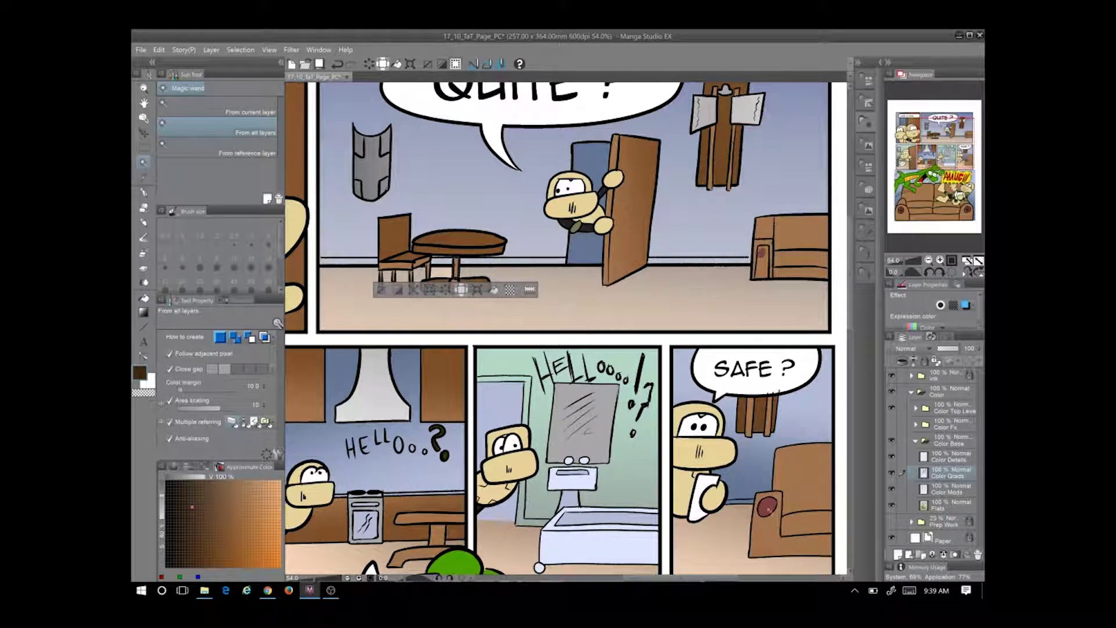
pyautogui.press('g')
pyautogui.scroll(-2, 433, 144)
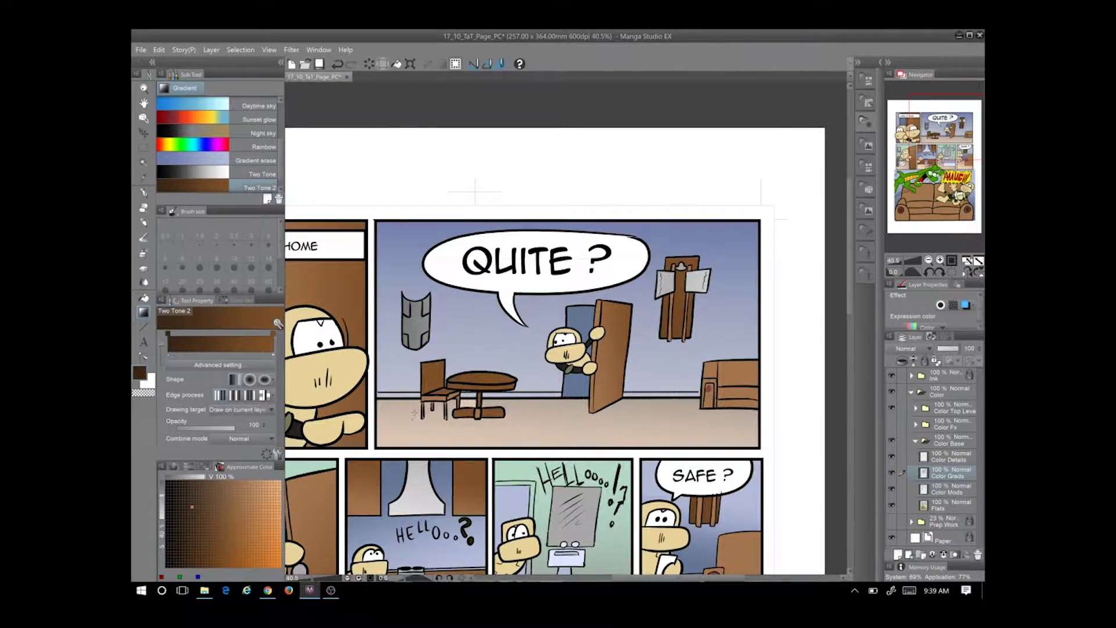
# Select the chair's seat edges and legs, shade them with the brown gradient, and clear the selection
pyautogui.scroll(3, 407, 523)
pyautogui.press('w')
pyautogui.click(454, 308)
pyautogui.click(456, 305)
pyautogui.click(456, 301)
pyautogui.scroll(-1, 456, 301)
pyautogui.scroll(4, 455, 305)
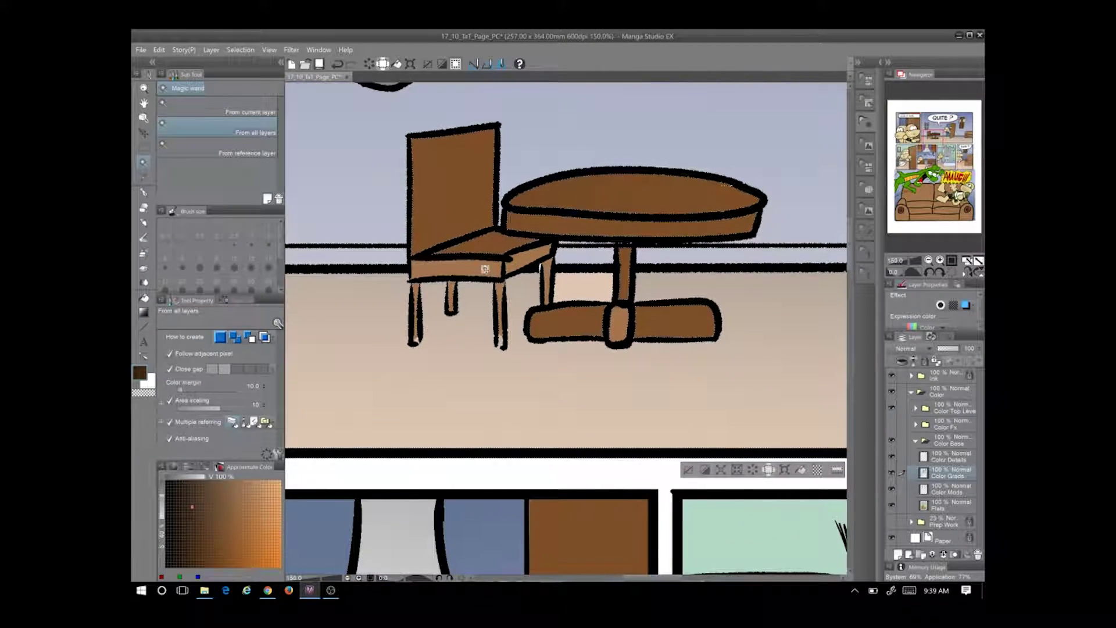
pyautogui.click(531, 303)
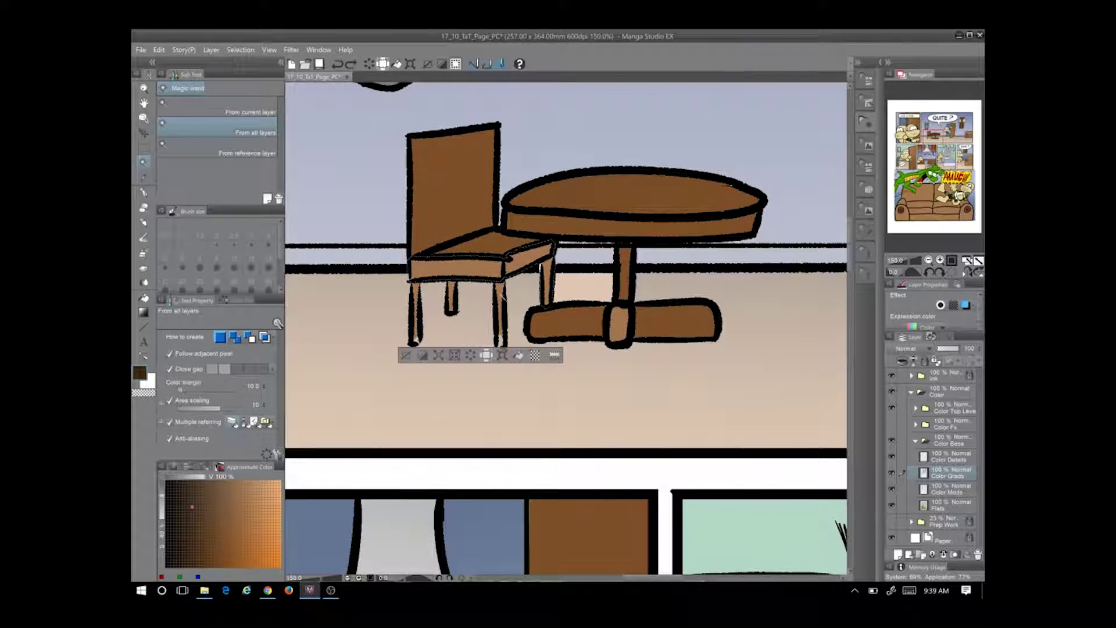
pyautogui.scroll(-3, 467, 294)
pyautogui.press('g')
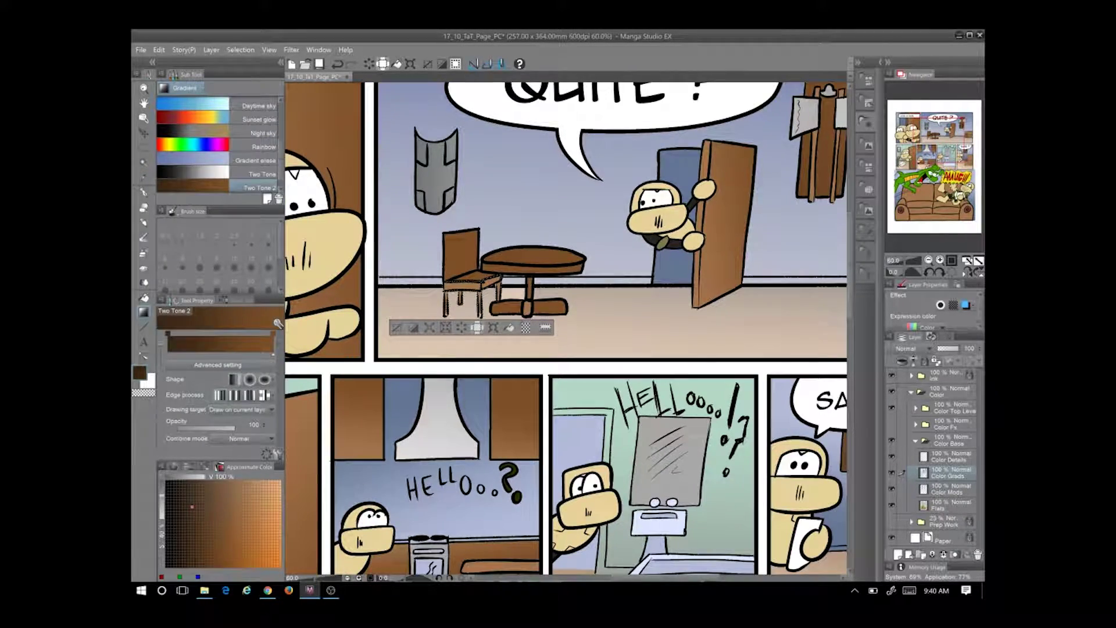
pyautogui.scroll(-1, 602, 337)
pyautogui.moveTo(611, 541); pyautogui.dragTo(423, 348)
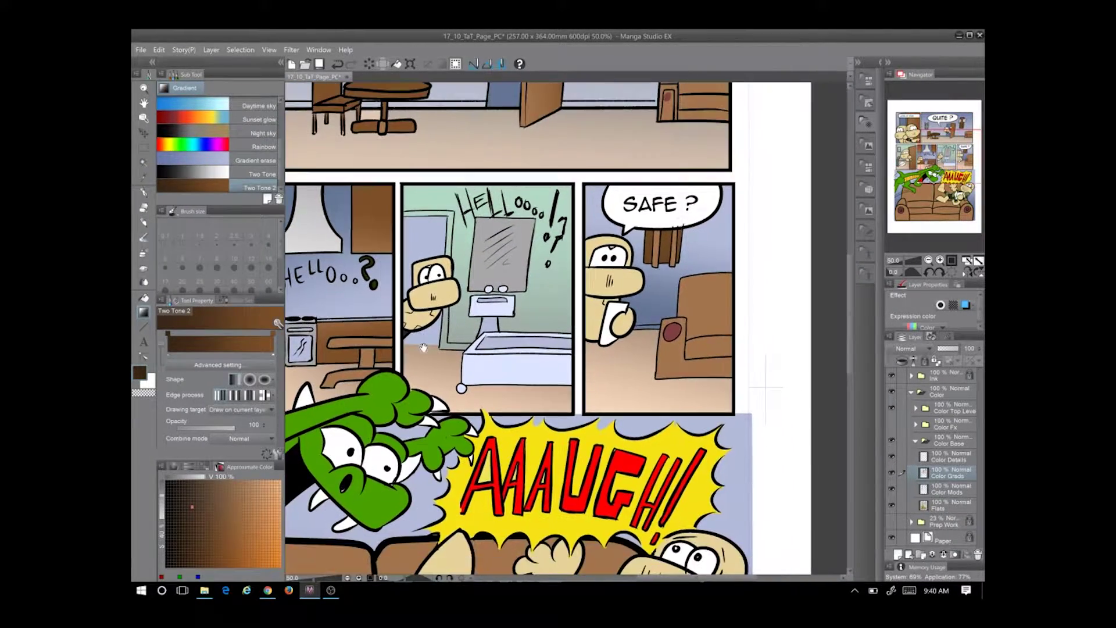
# Select the bathtub's side in the green bathroom panel and choose the Blue sky 2 gradient for it
pyautogui.press('g')
pyautogui.press('g')
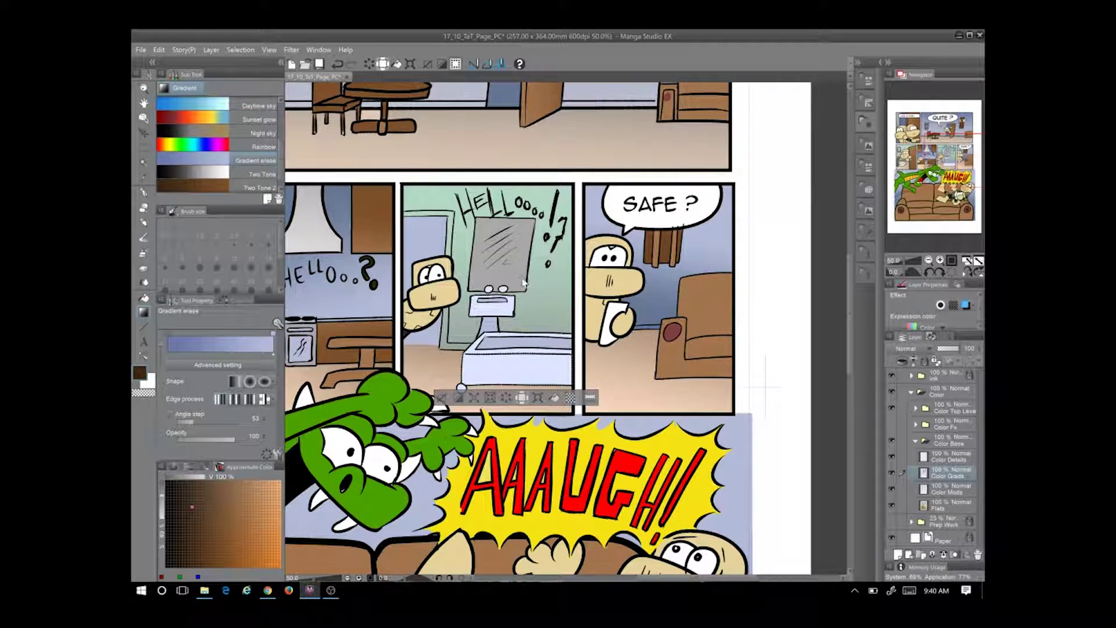
pyautogui.click(505, 399)
pyautogui.scroll(-1, 241, 145)
pyautogui.click(256, 186)
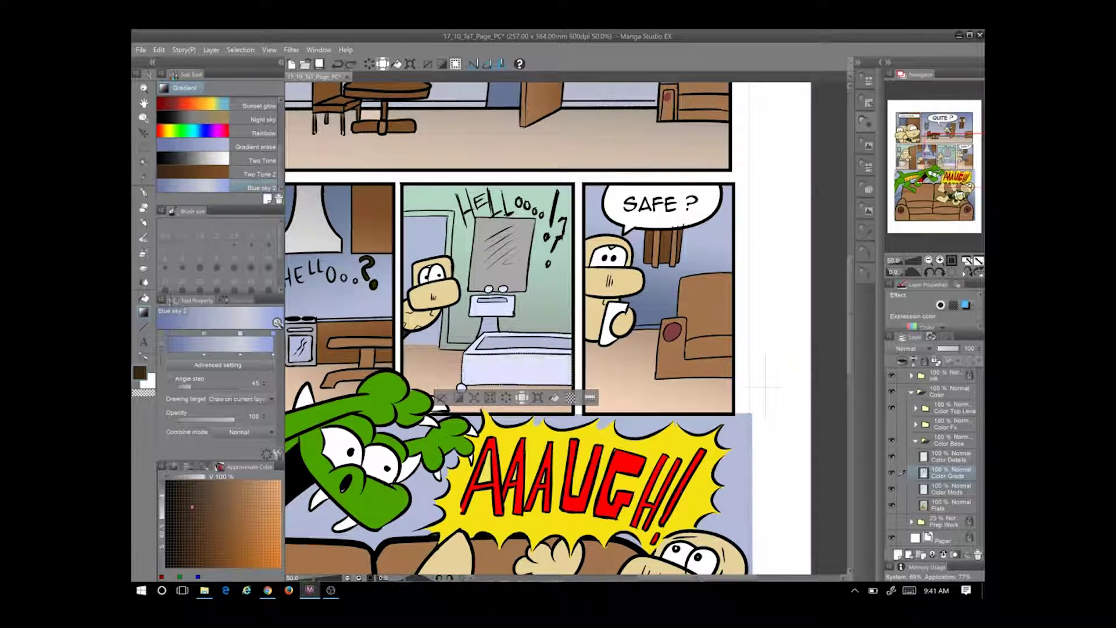
# Recolor the Blue sky 2 gradient's stops with pale grayish blues and shade the bathtub's side and rim with it
pyautogui.click(240, 353)
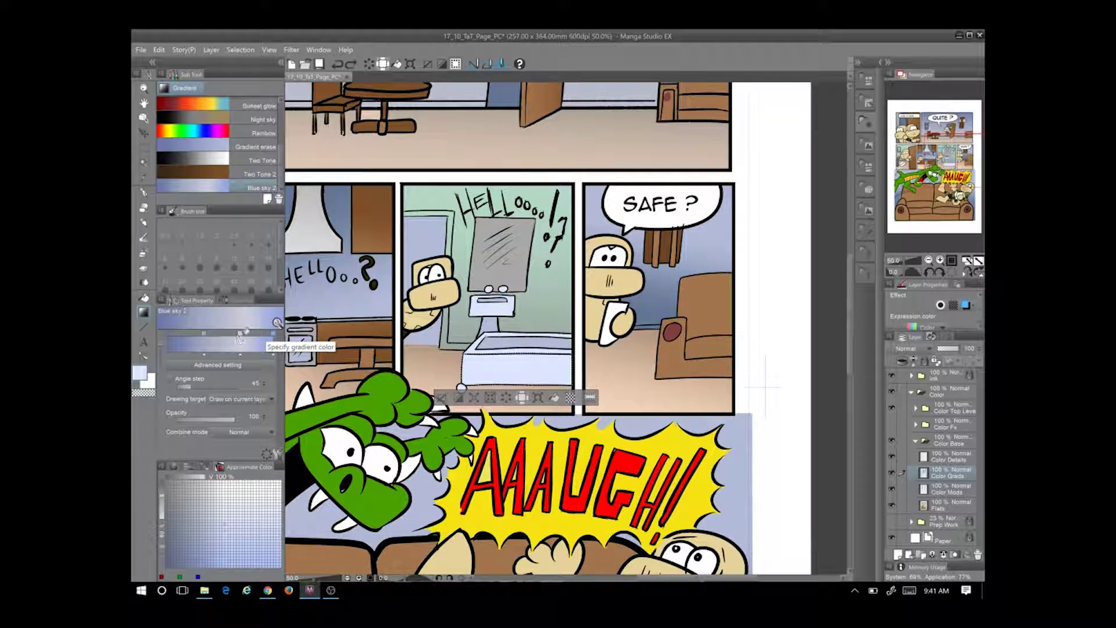
pyautogui.click(273, 332)
pyautogui.click(203, 509)
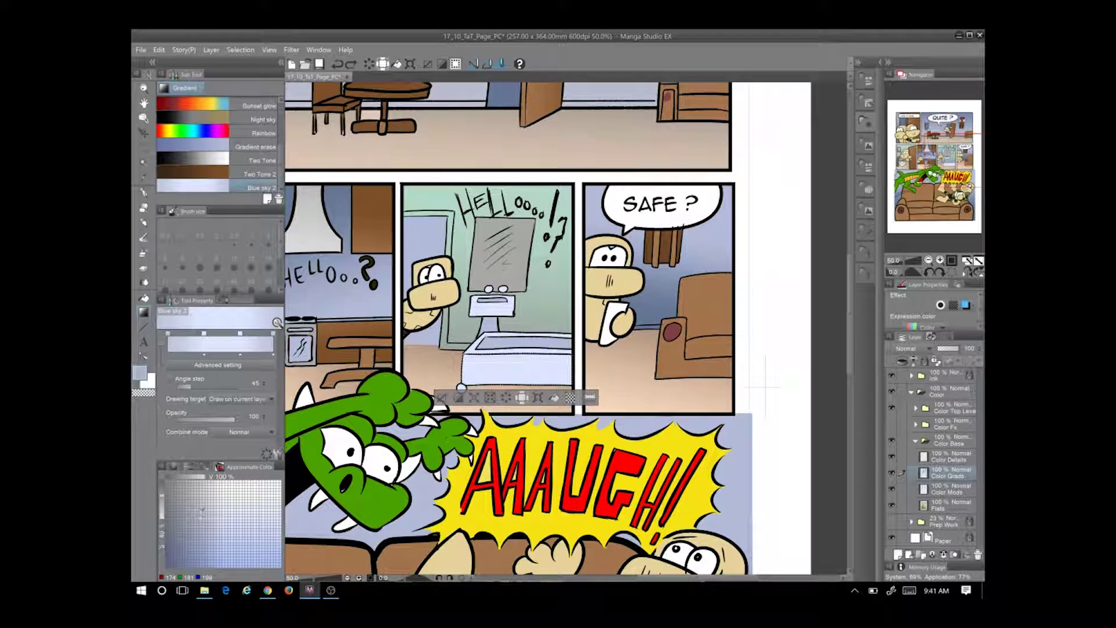
pyautogui.click(168, 333)
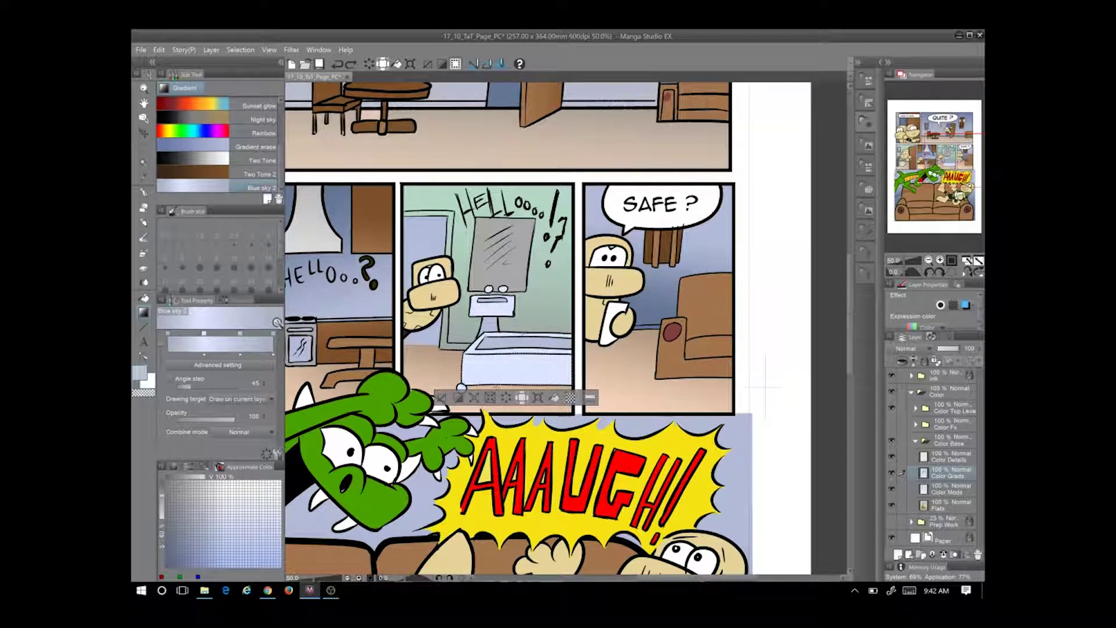
pyautogui.click(493, 401)
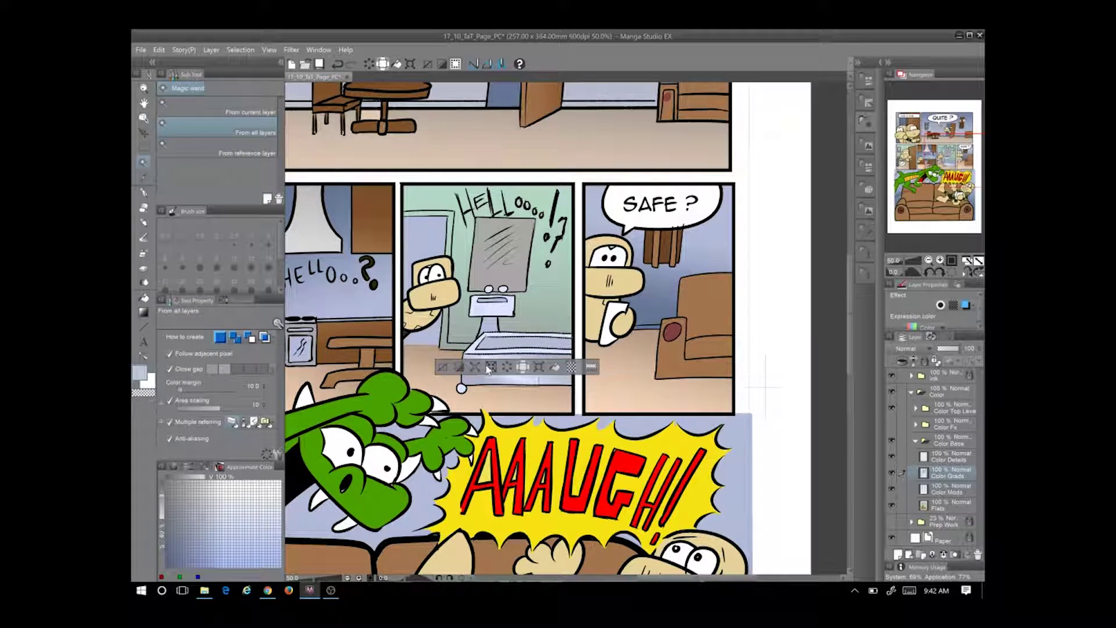
pyautogui.hotkey('ctrl', 'd')
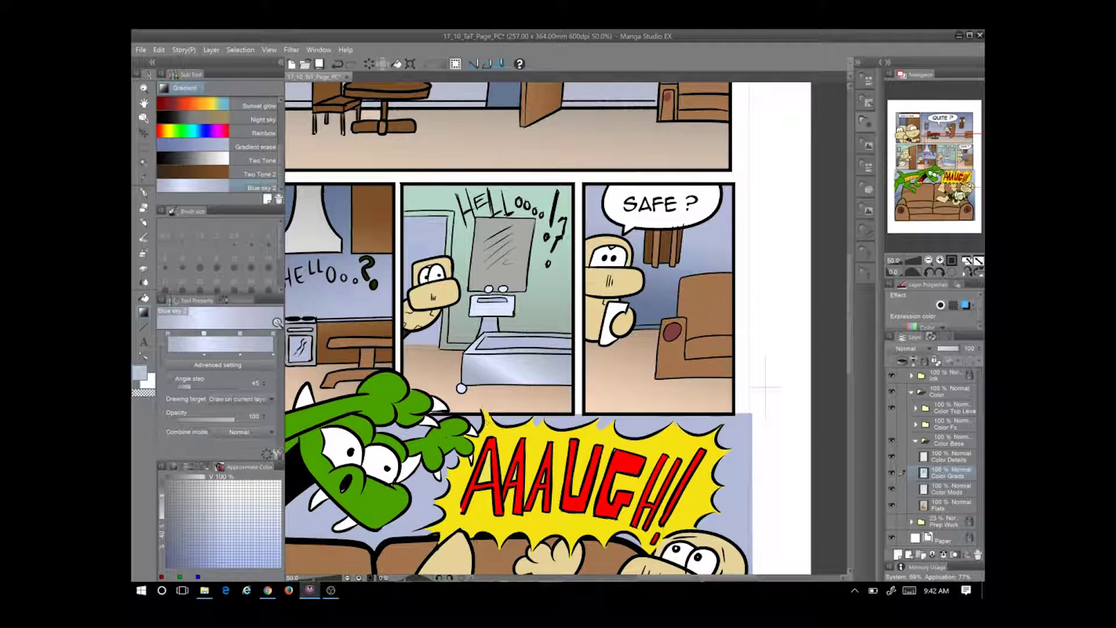
# Darken the Blue sky 2 gradient's colors, adjust its stops, and shade the bathroom sink's pedestal and basin
pyautogui.press('g')
pyautogui.hotkey('ctrl', 'z')
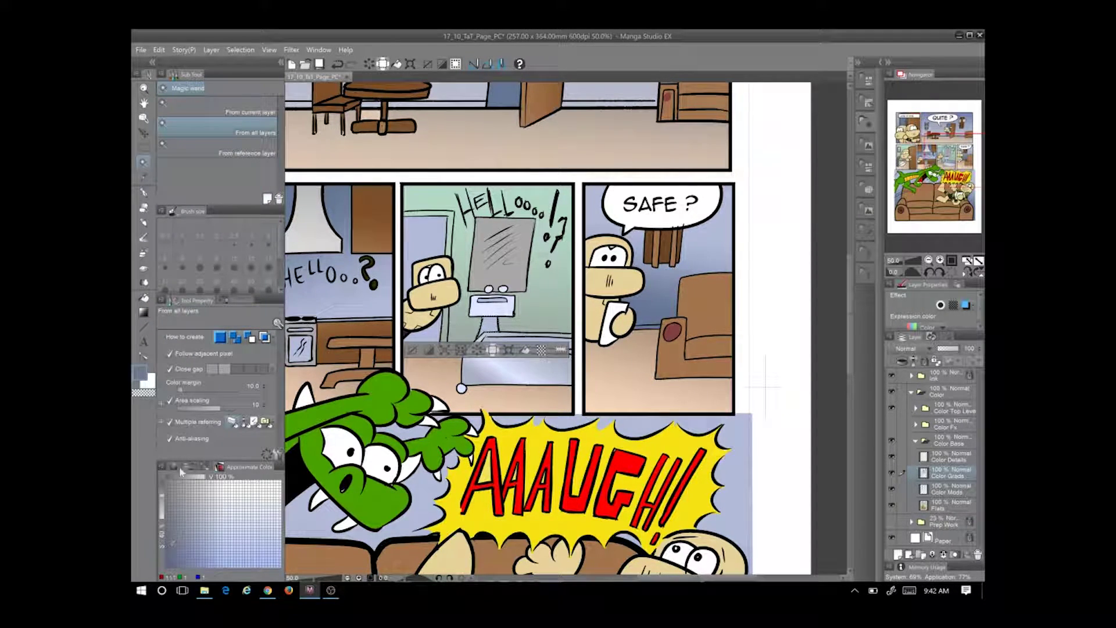
pyautogui.press('g')
pyautogui.moveTo(204, 333); pyautogui.dragTo(220, 337)
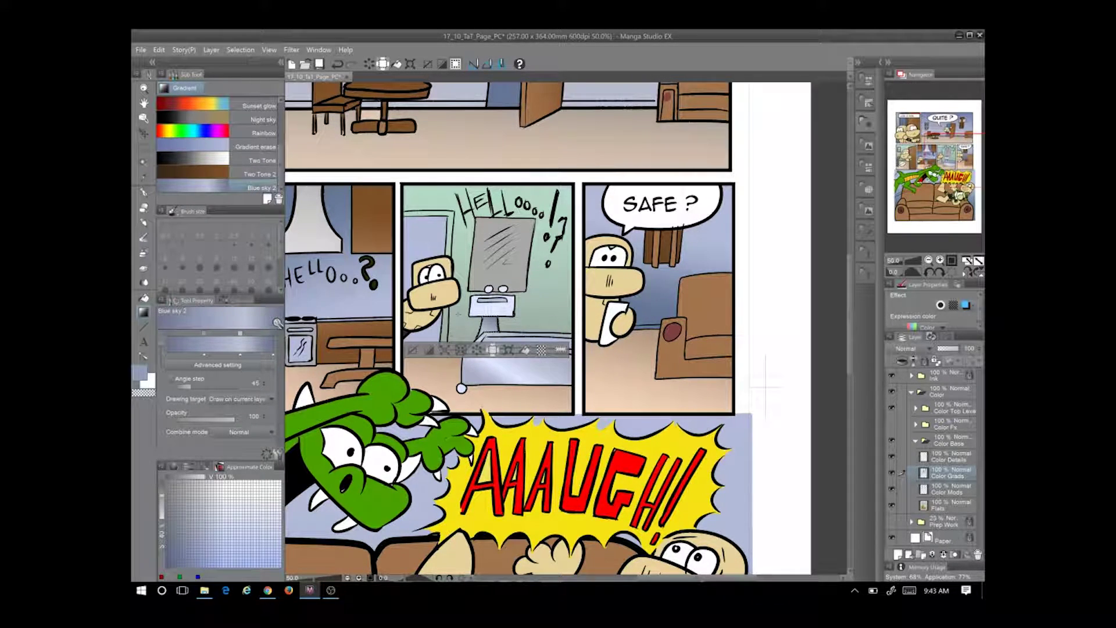
pyautogui.press('w')
pyautogui.press('g')
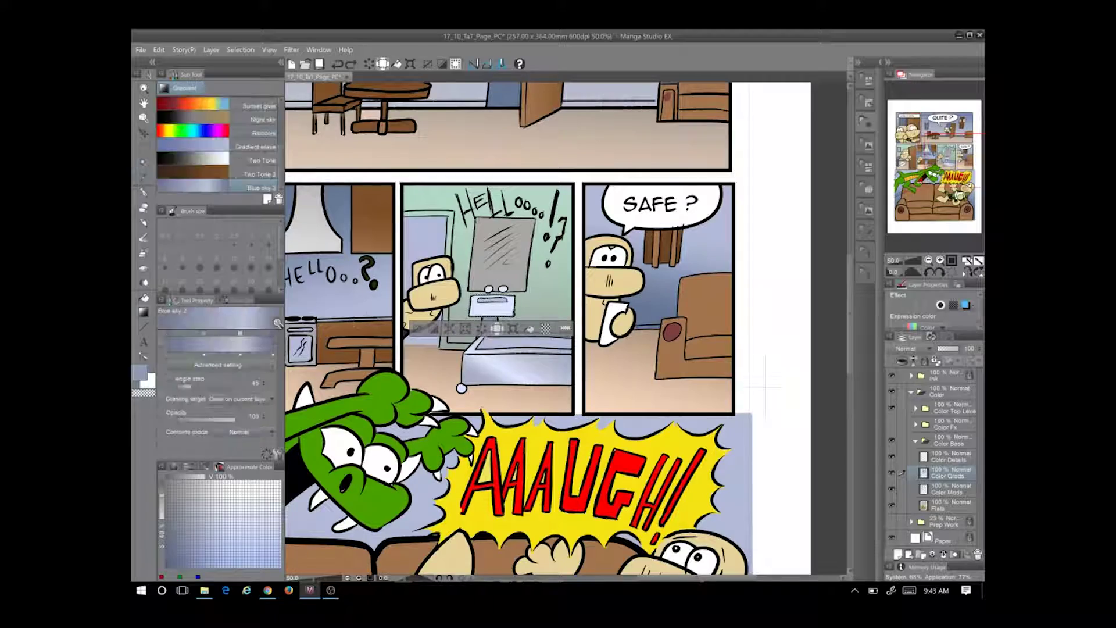
pyautogui.click(417, 329)
# Save the comic page
pyautogui.hotkey('ctrl', '-')
pyautogui.hotkey('ctrl', '-')
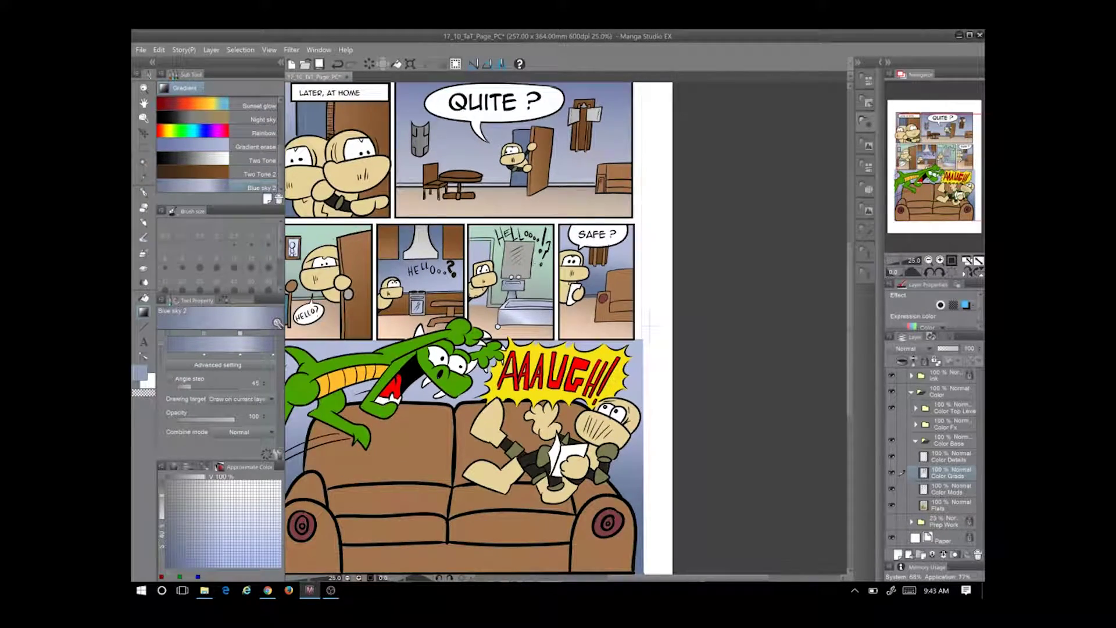
pyautogui.click(319, 63)
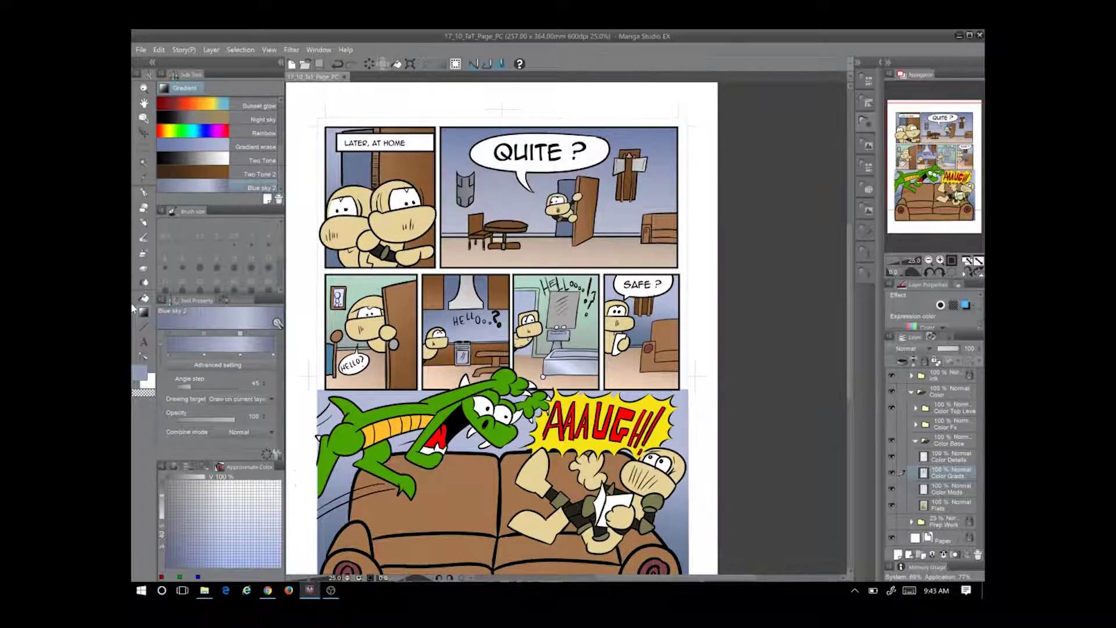
# Show the Color Fx folder and the Speed Color layer on the page and save the file
pyautogui.click(892, 425)
pyautogui.click(916, 441)
pyautogui.click(911, 392)
pyautogui.click(911, 375)
pyautogui.click(892, 489)
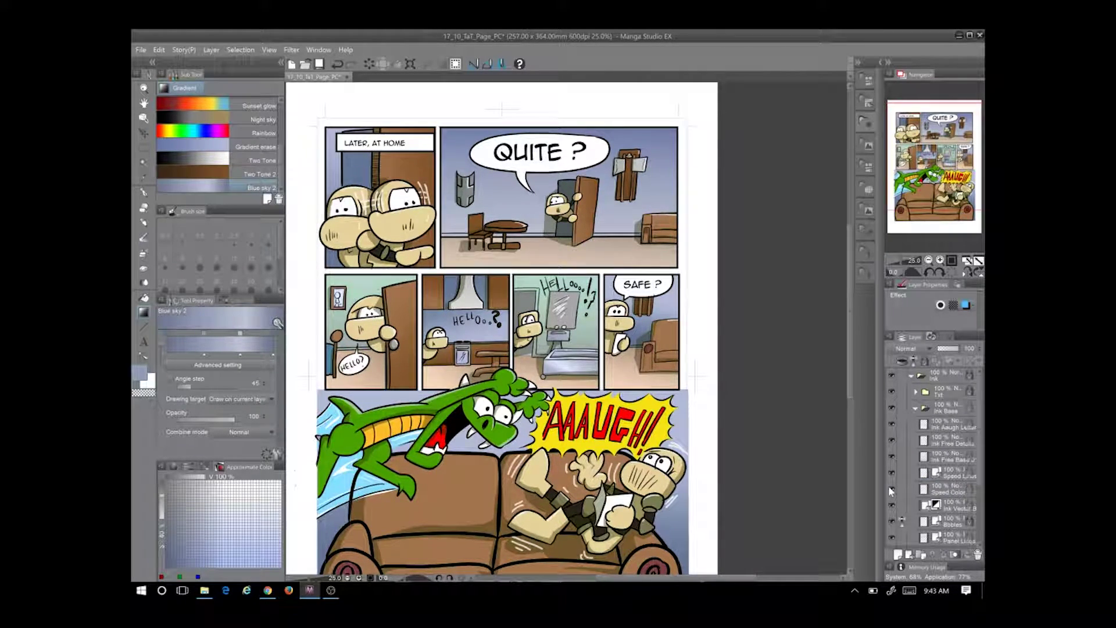
pyautogui.click(911, 376)
pyautogui.click(911, 392)
pyautogui.moveTo(488, 331); pyautogui.dragTo(528, 297)
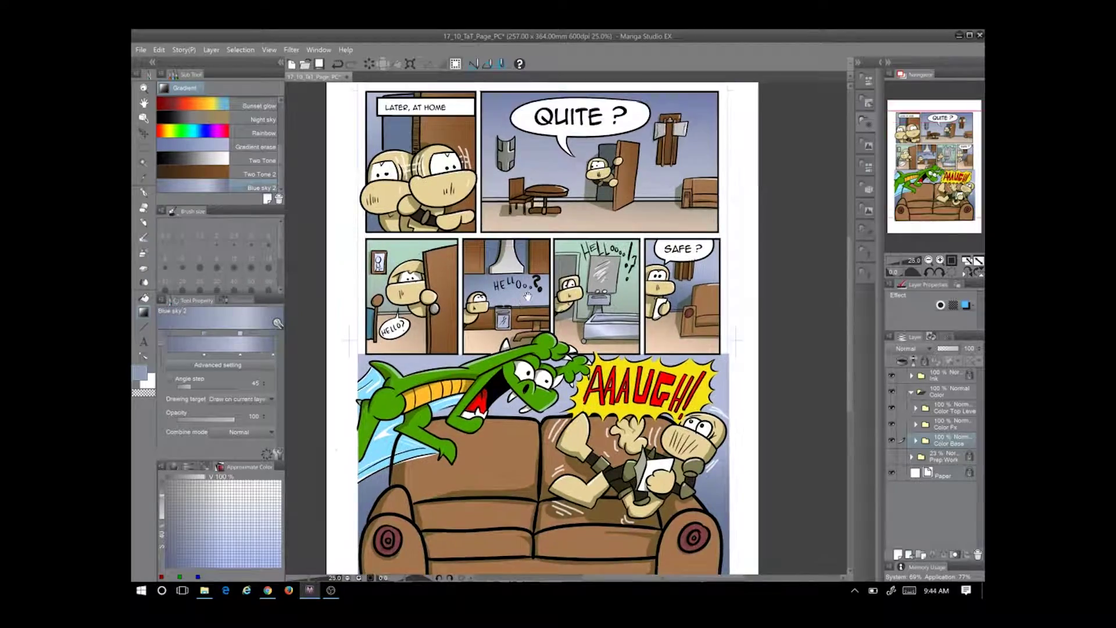
pyautogui.scroll(1, 528, 297)
pyautogui.moveTo(545, 186); pyautogui.dragTo(541, 267)
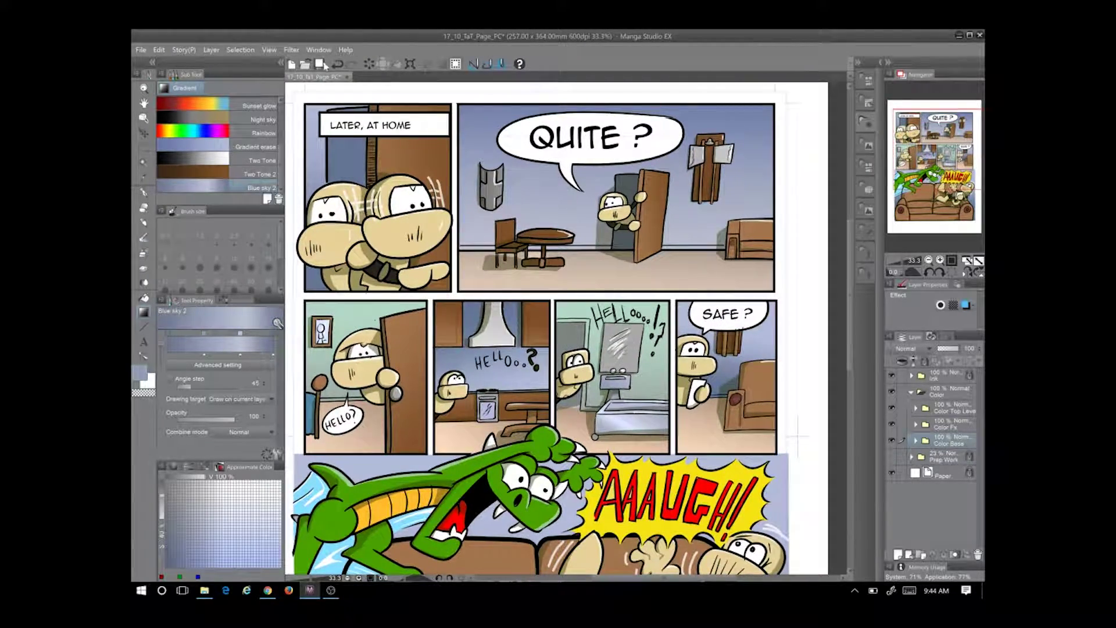
pyautogui.hotkey('ctrl', 's')
# Expand the Color Fx folder and show its FX subfolder to examine the texture over the page
pyautogui.moveTo(799, 437); pyautogui.dragTo(795, 301)
pyautogui.moveTo(953, 182); pyautogui.dragTo(959, 166)
pyautogui.click(942, 389)
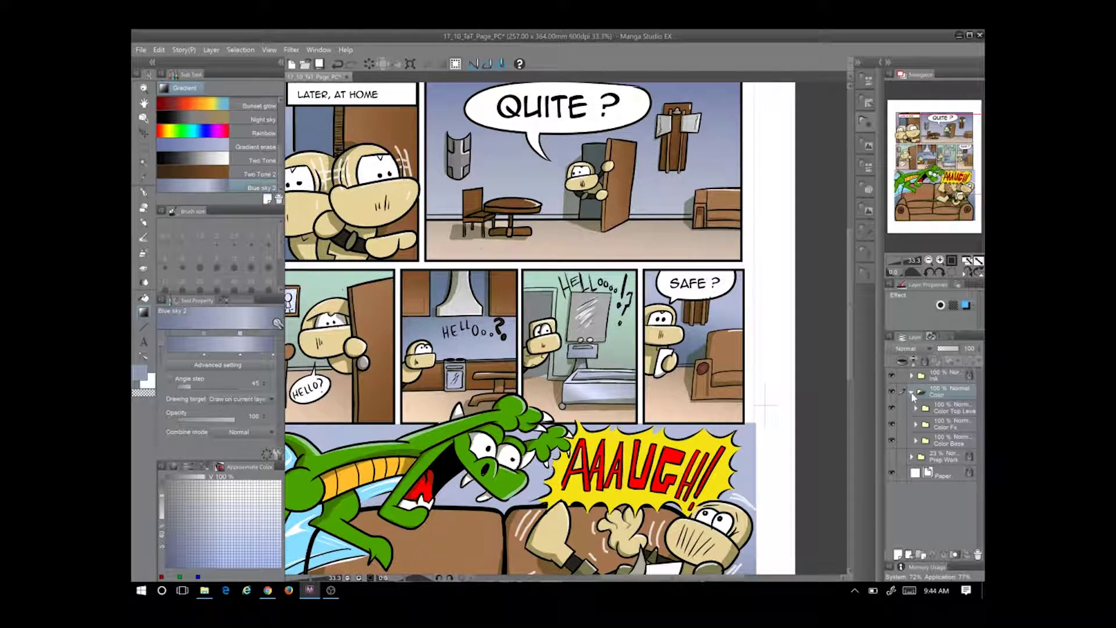
pyautogui.click(916, 424)
pyautogui.click(891, 441)
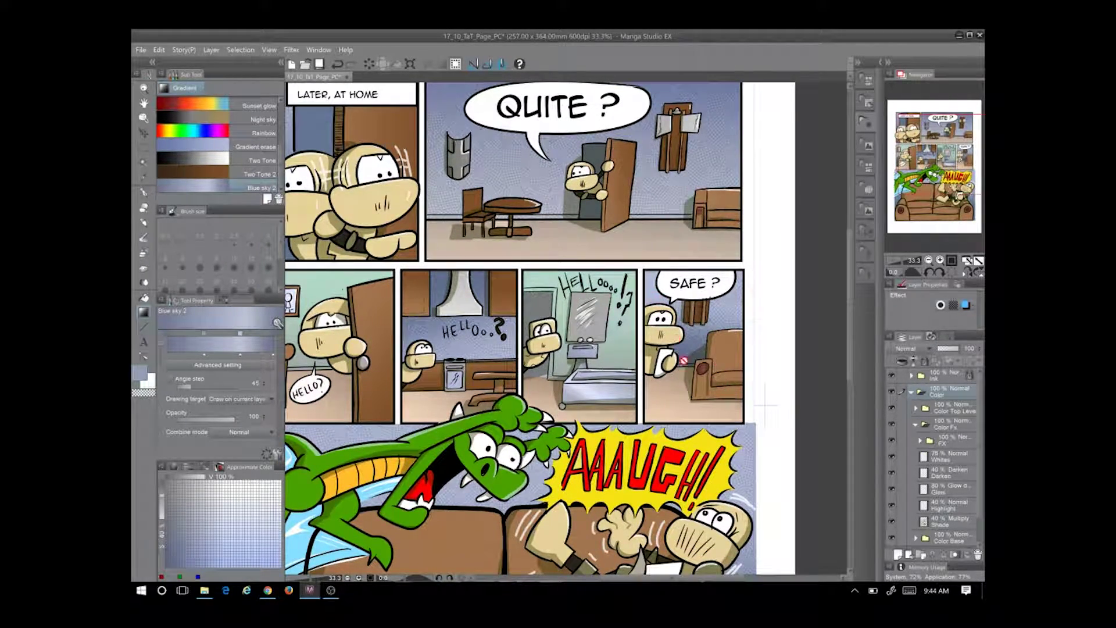
pyautogui.scroll(-1, 582, 336)
pyautogui.scroll(2, 582, 333)
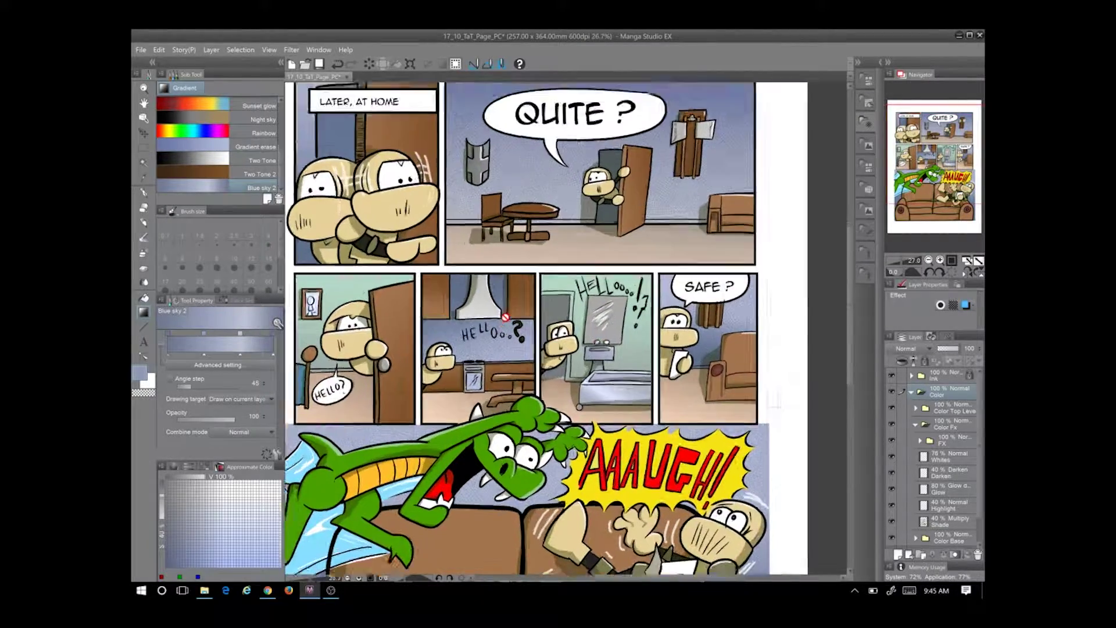
pyautogui.scroll(1, 594, 370)
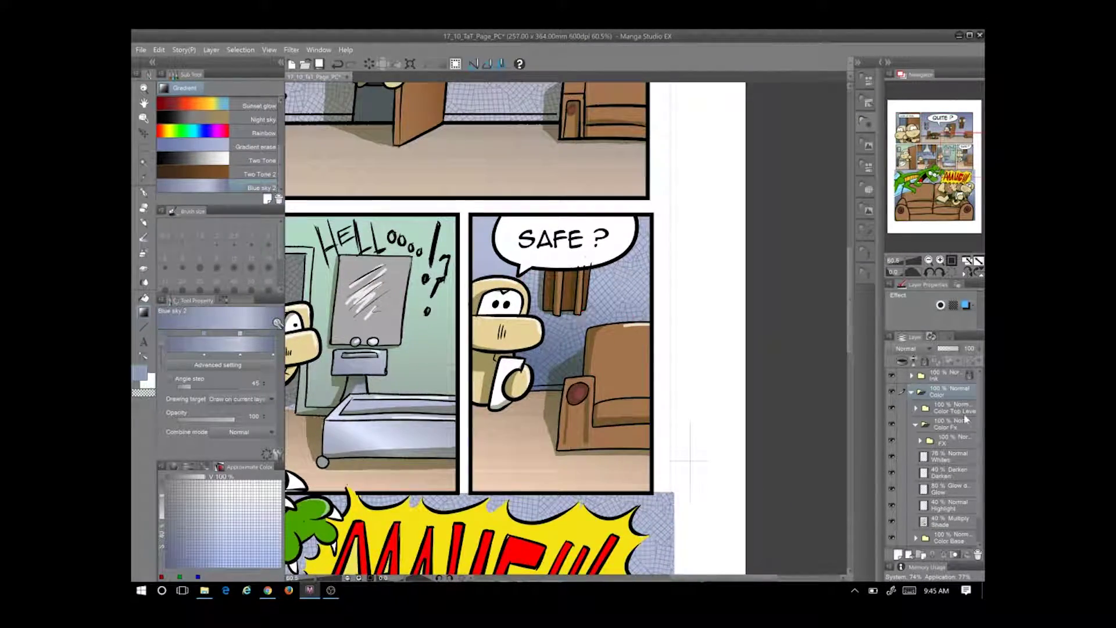
# Try selecting the textured wall in the "SAFE ?" panel with the Magic wand, and clear the selection
pyautogui.moveTo(571, 343); pyautogui.dragTo(628, 341)
pyautogui.press('w')
pyautogui.click(564, 259)
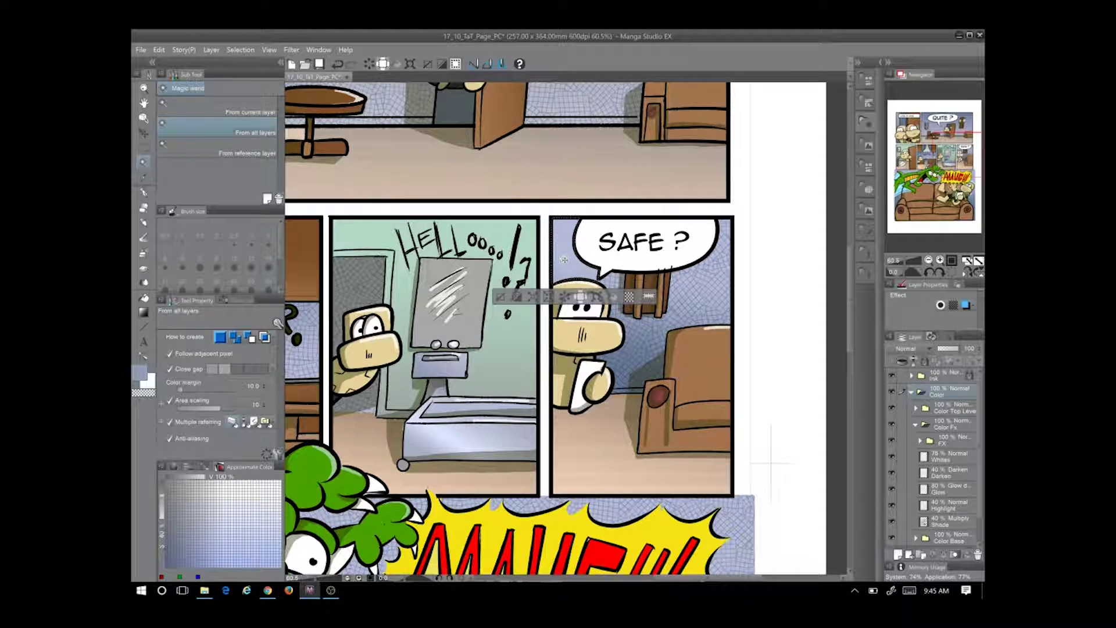
pyautogui.click(501, 299)
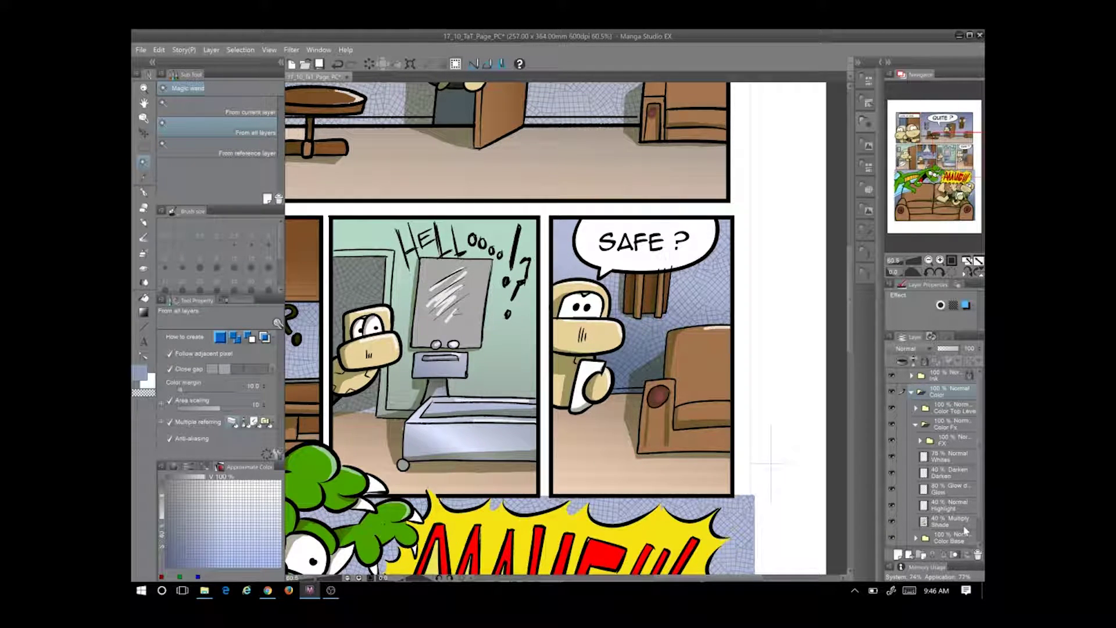
# Hide the FX folder, expand Color Base, and hide the Color Grads layer to compare the page without gradients
pyautogui.scroll(-3, 904, 158)
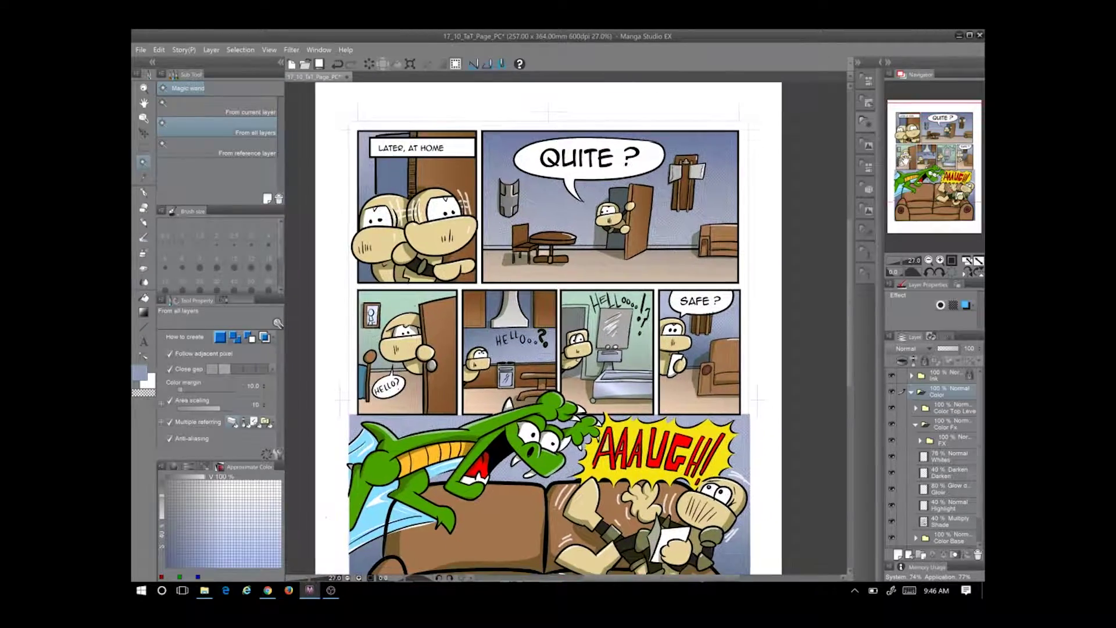
pyautogui.moveTo(930, 175)
pyautogui.mouseDown()
pyautogui.moveTo(930, 199)
pyautogui.moveTo(923, 185)
pyautogui.mouseUp()
pyautogui.click(892, 441)
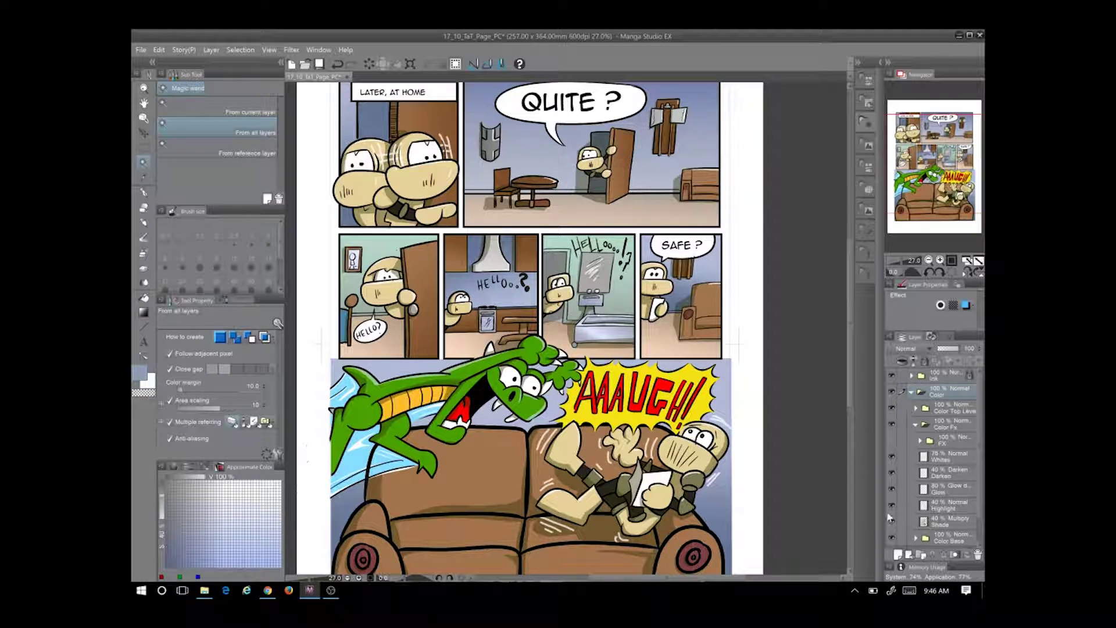
pyautogui.scroll(-2, 942, 494)
pyautogui.click(916, 509)
pyautogui.click(892, 542)
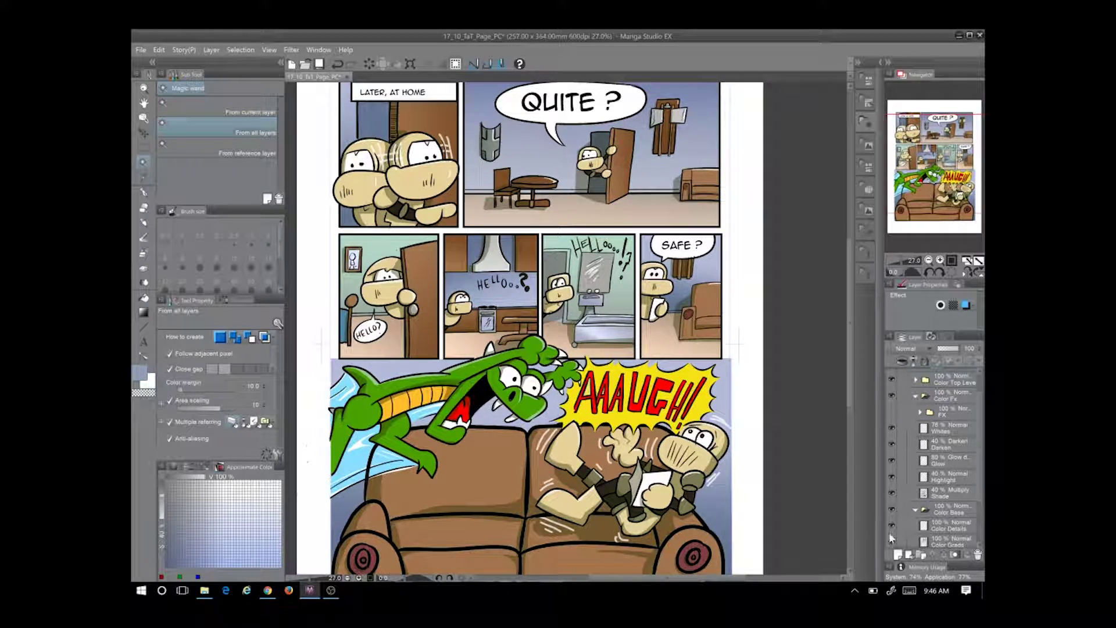
pyautogui.scroll(1, 551, 157)
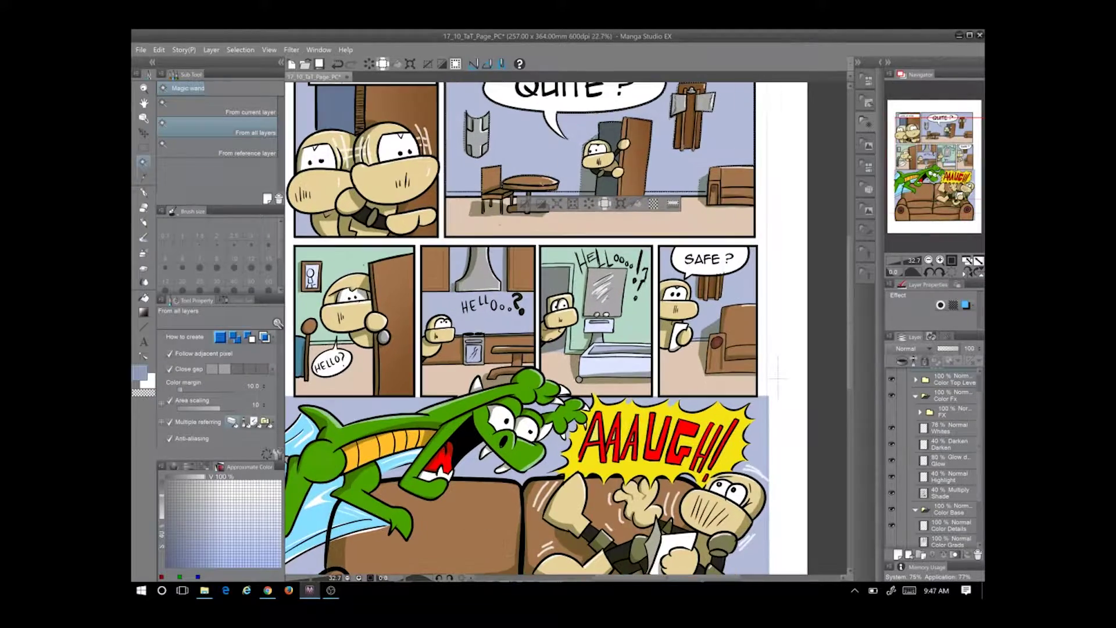
# Set up the Soft airbrush with a dark colour from the TaT color set and make the Darken layer active
pyautogui.moveTo(648, 163); pyautogui.dragTo(750, 243)
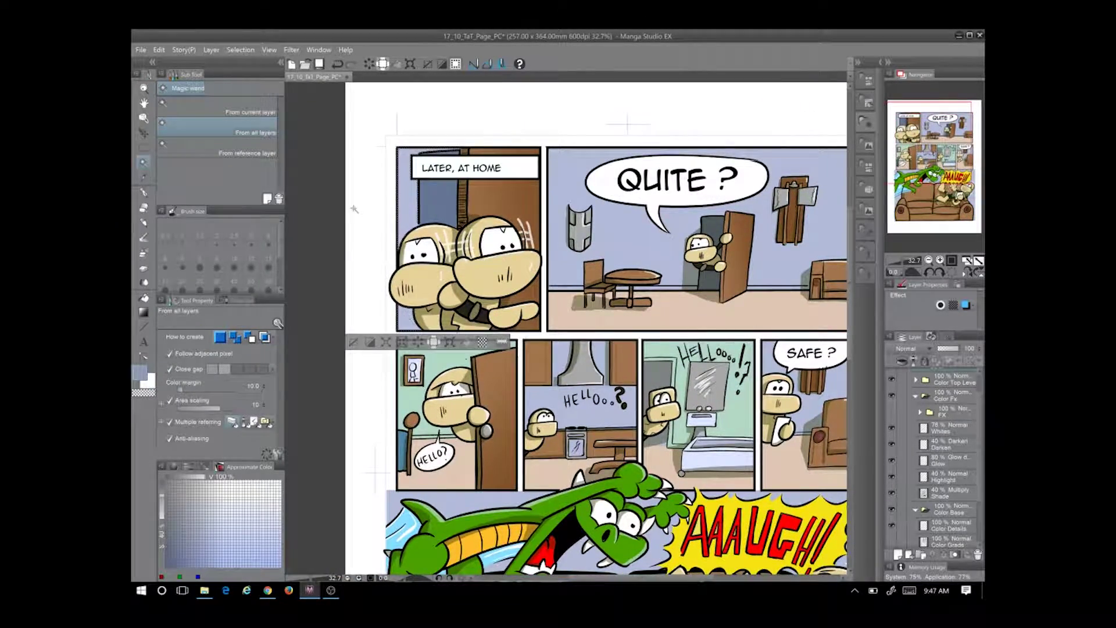
pyautogui.scroll(1, 352, 208)
pyautogui.click(144, 253)
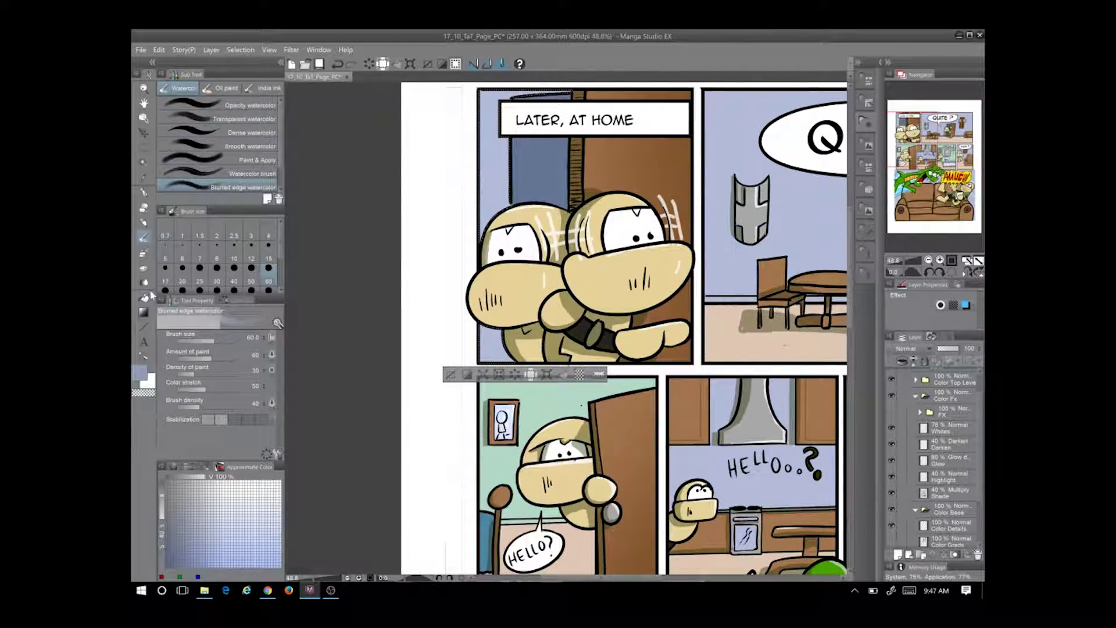
pyautogui.click(224, 300)
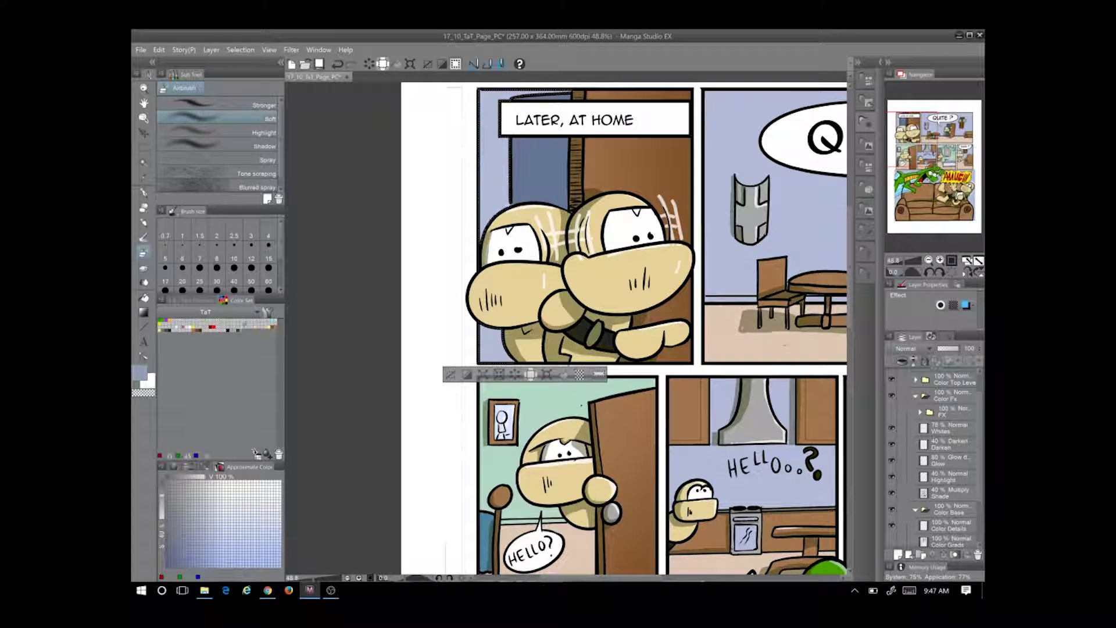
pyautogui.click(228, 329)
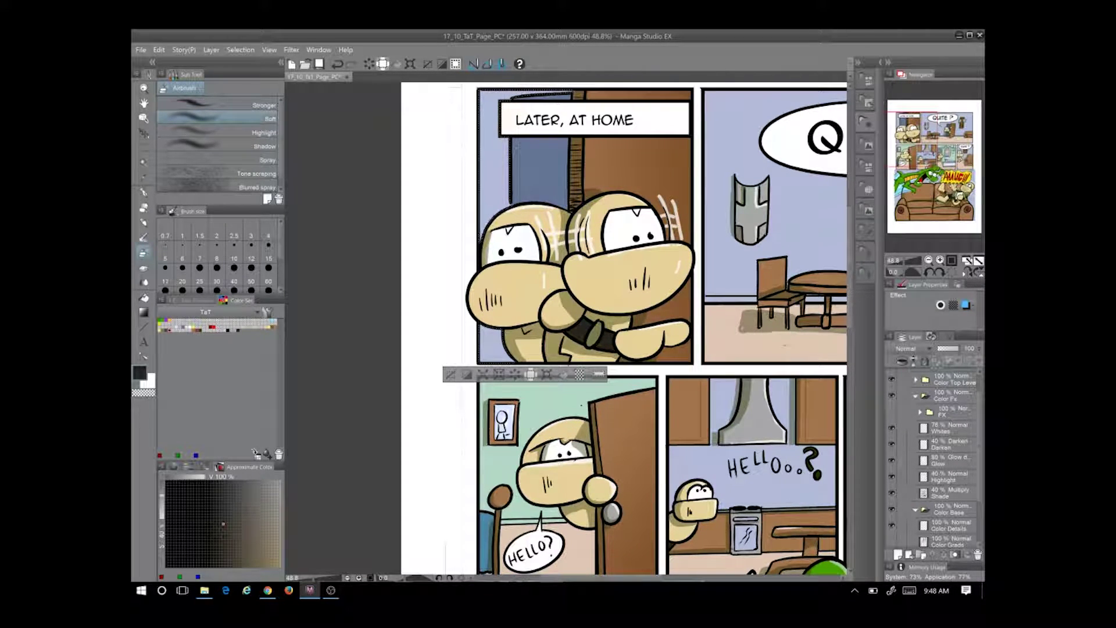
pyautogui.click(944, 444)
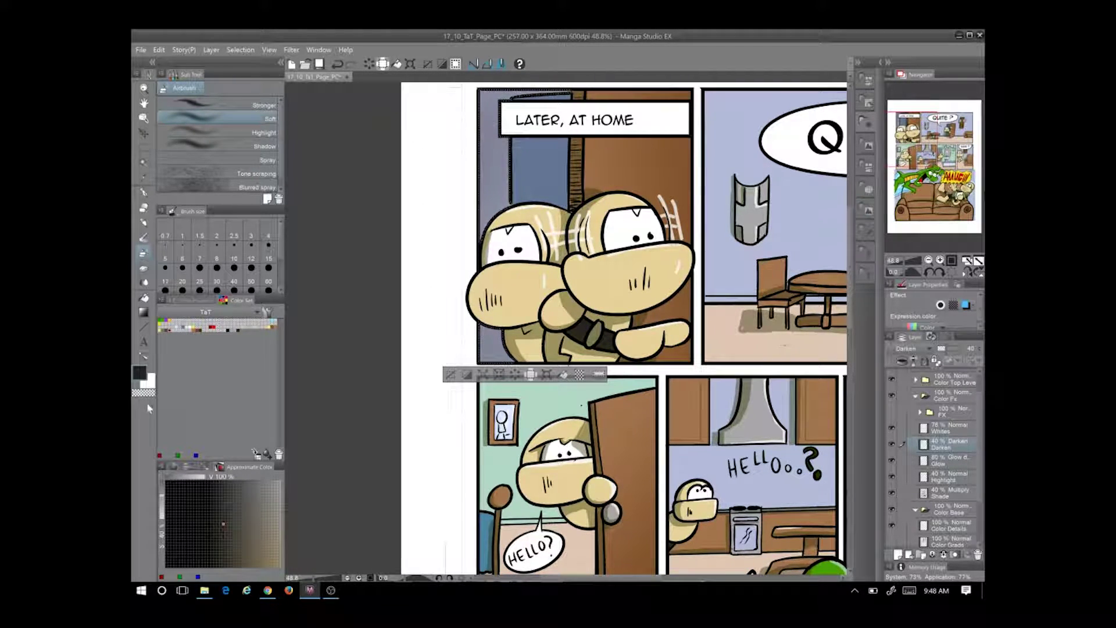
# Select the wall of the "QUITE ?" panel with the Magic wand, and hide the Highlight and Shade layers
pyautogui.press('w')
pyautogui.moveTo(823, 228)
pyautogui.mouseDown()
pyautogui.moveTo(560, 228)
pyautogui.moveTo(592, 271)
pyautogui.mouseUp()
pyautogui.click(592, 272)
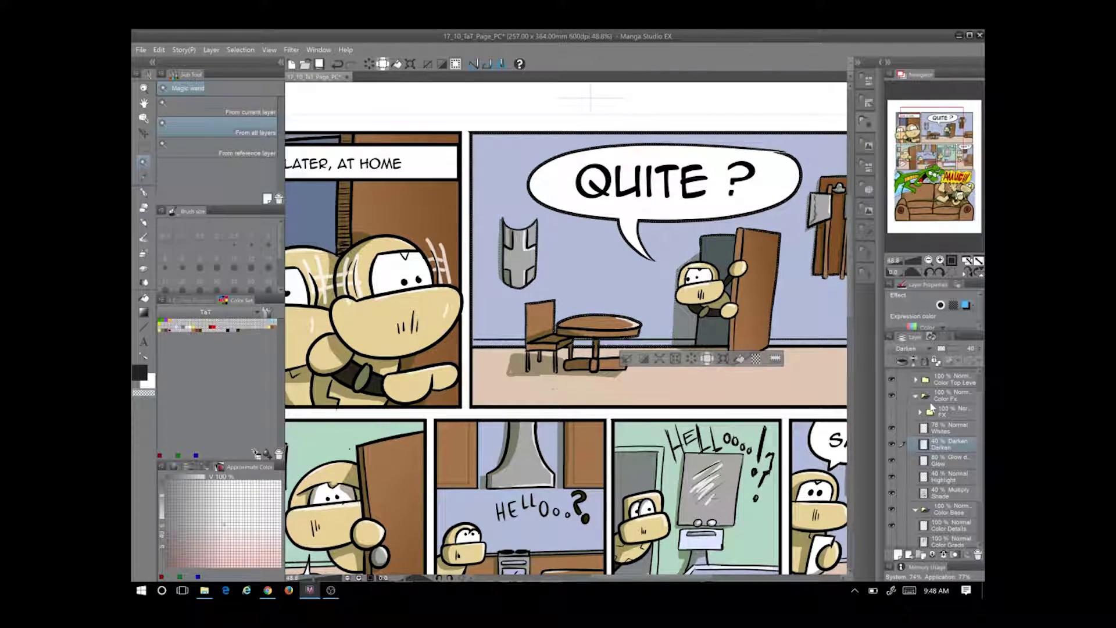
pyautogui.click(892, 492)
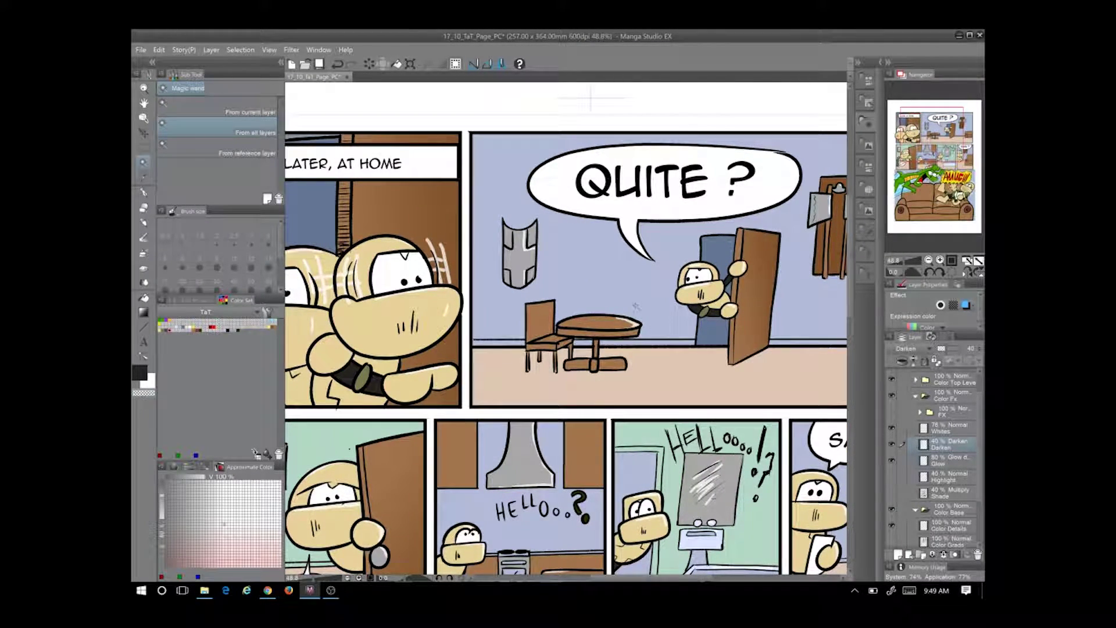
pyautogui.scroll(-1, 606, 337)
pyautogui.scroll(2, 620, 321)
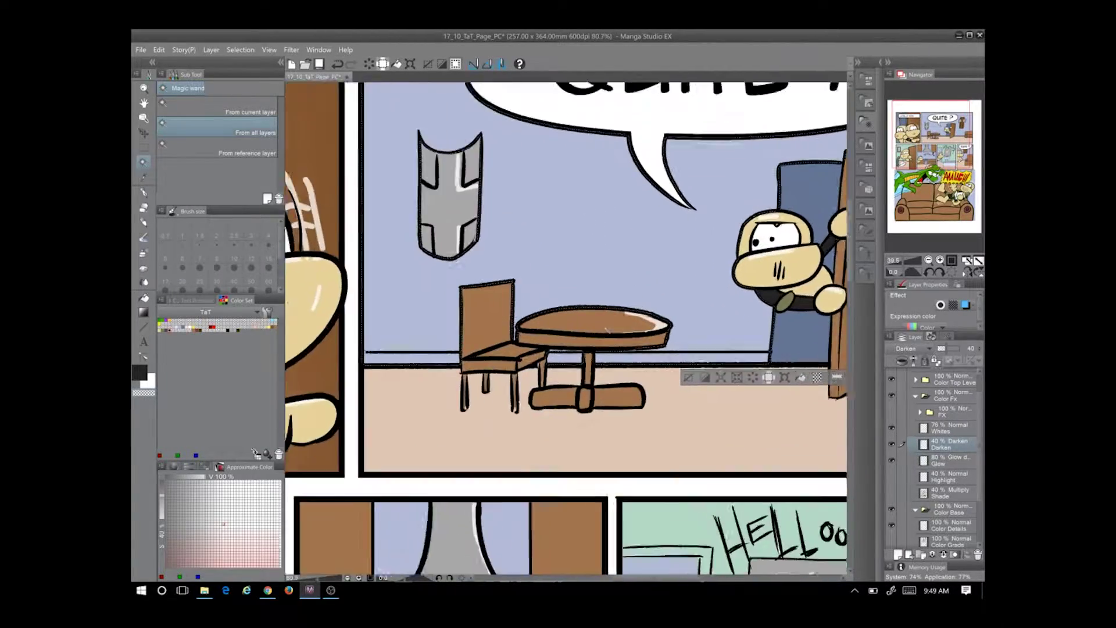
pyautogui.scroll(-1, 621, 321)
pyautogui.scroll(1, 620, 321)
pyautogui.scroll(-1, 620, 321)
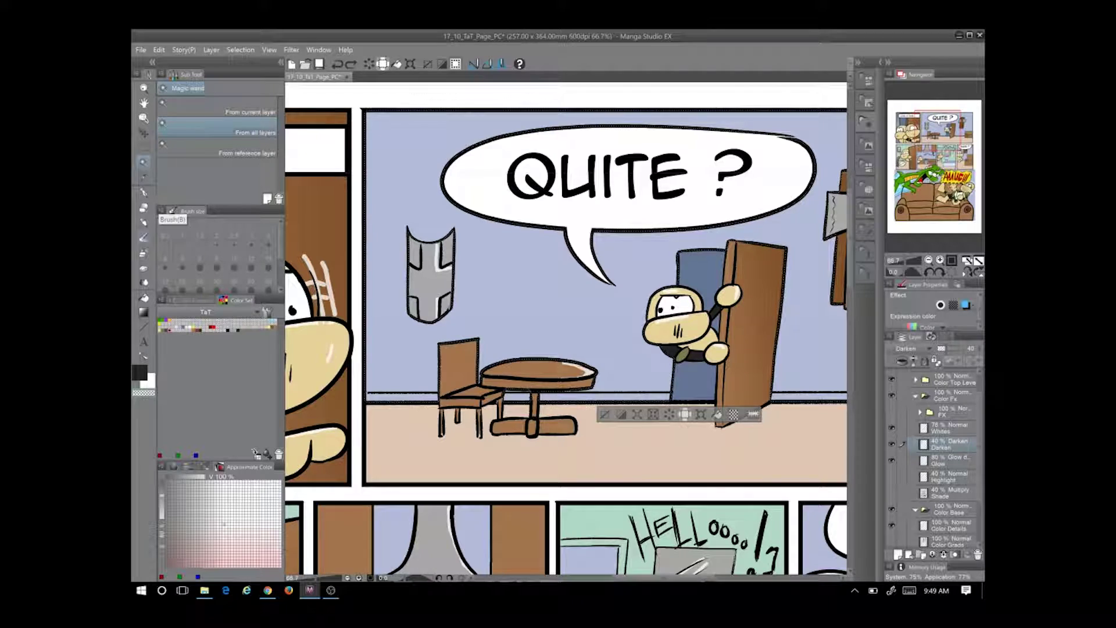
# Airbrush soft dark shading into the outer corners of the wall in the "QUITE ?" panel on the Darken layer
pyautogui.click(144, 253)
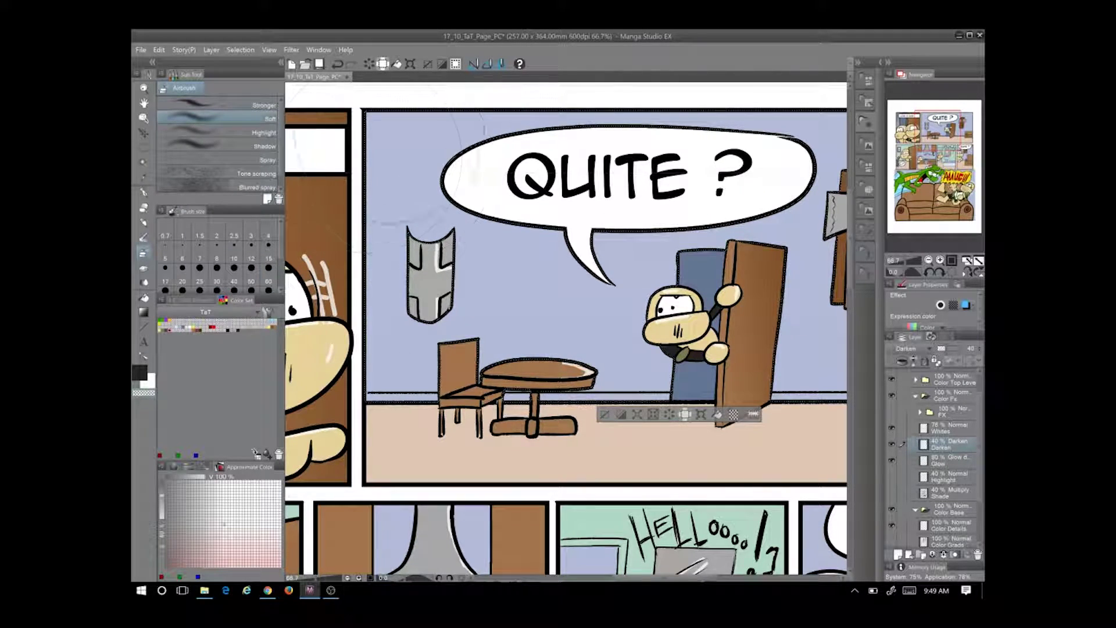
pyautogui.keyDown('alt'); pyautogui.click(430, 273); pyautogui.keyUp('alt')
pyautogui.moveTo(419, 151)
pyautogui.mouseDown()
pyautogui.moveTo(401, 372)
pyautogui.moveTo(507, 412)
pyautogui.mouseUp()
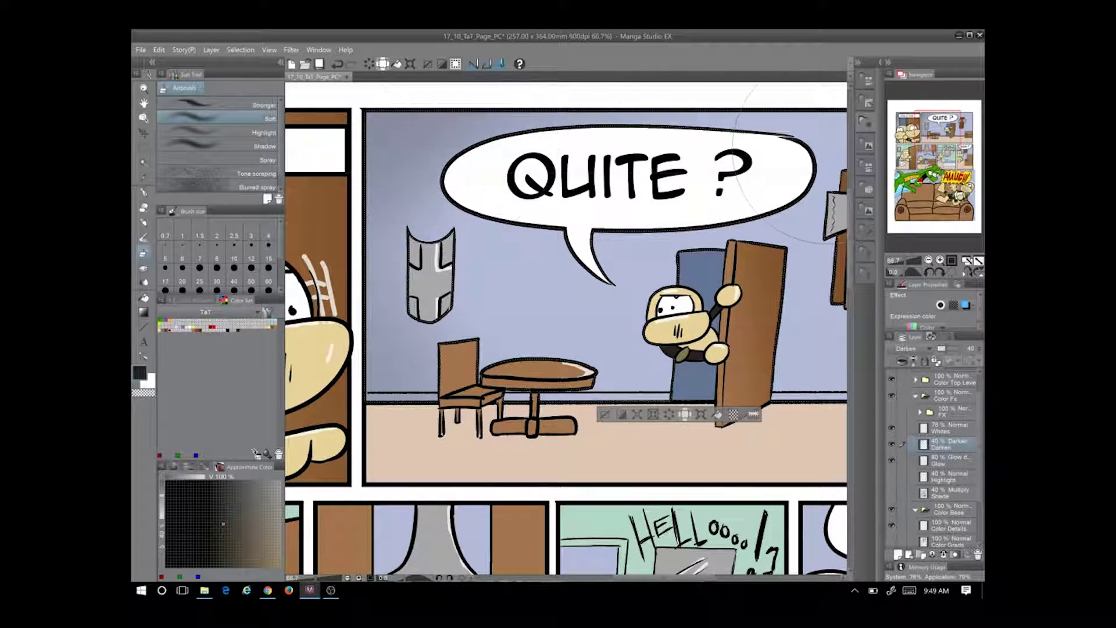
pyautogui.hotkey('ctrl', 'z')
pyautogui.hscroll(5, 509, 380)
pyautogui.moveTo(753, 230); pyautogui.dragTo(630, 233)
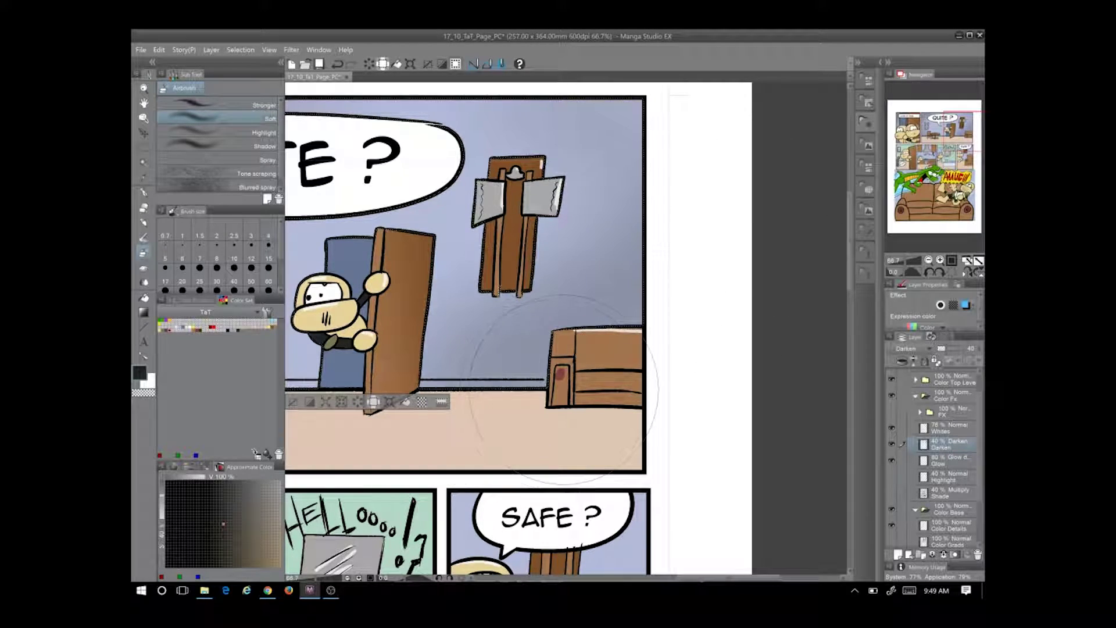
pyautogui.scroll(-2, 972, 483)
pyautogui.moveTo(485, 392); pyautogui.dragTo(651, 314)
# Select the floor of the "QUITE ?" panel with the Magic wand and darken it softly with the airbrush
pyautogui.press('w')
pyautogui.scroll(-2, 678, 324)
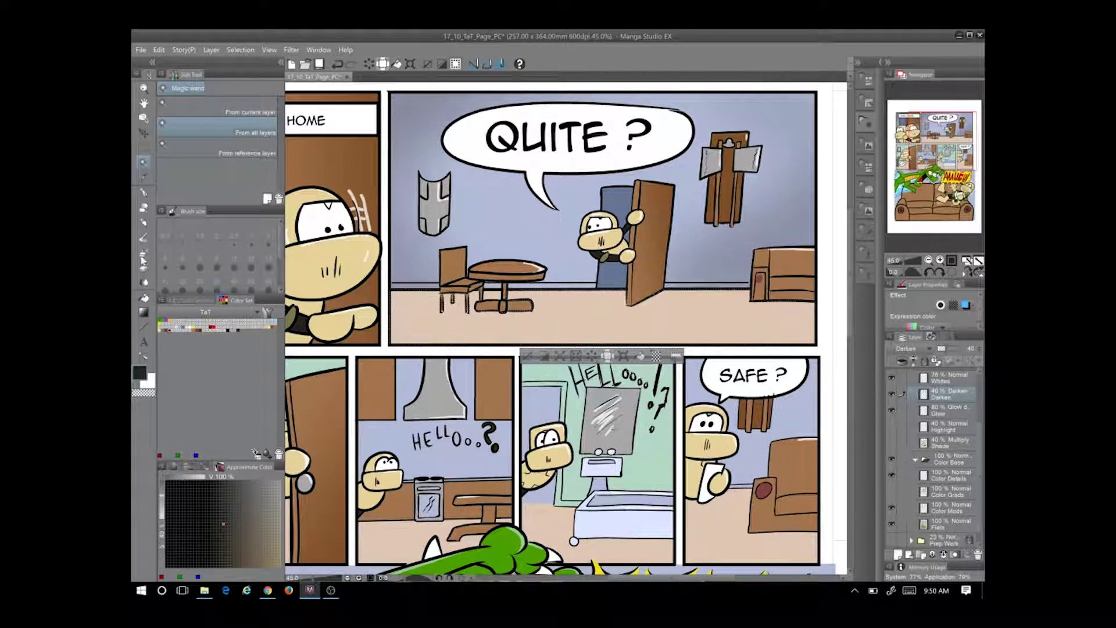
pyautogui.press('b')
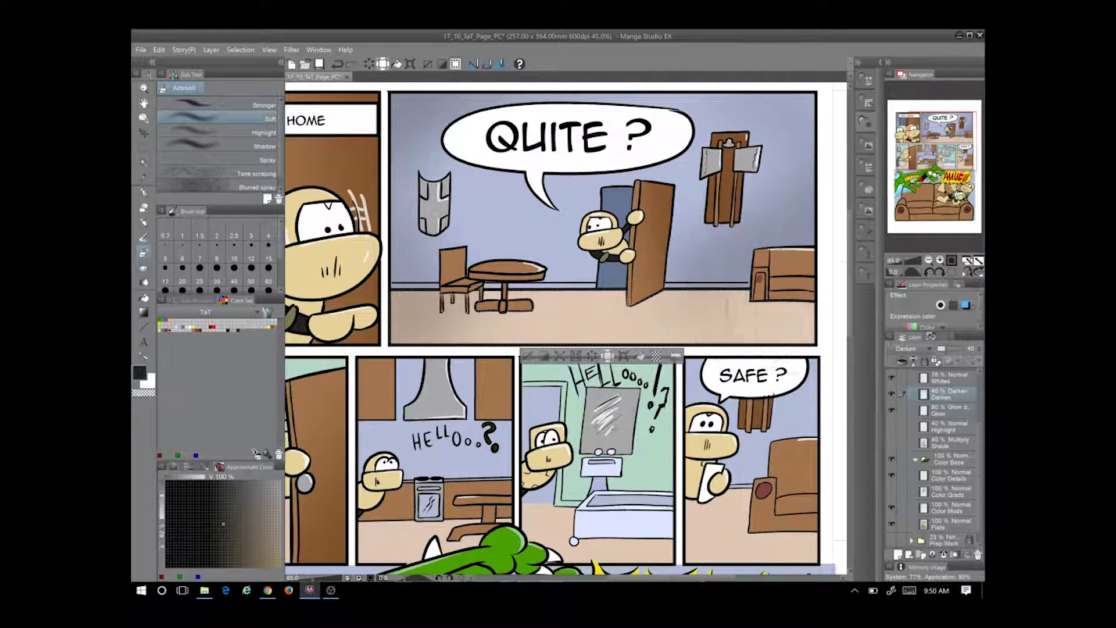
# Select the floors of the "HELLO?" bedroom panel and the kitchen panel in turn and airbrush soft shading onto them
pyautogui.scroll(-5, 567, 329)
pyautogui.hscroll(-3, 567, 329)
pyautogui.press('w')
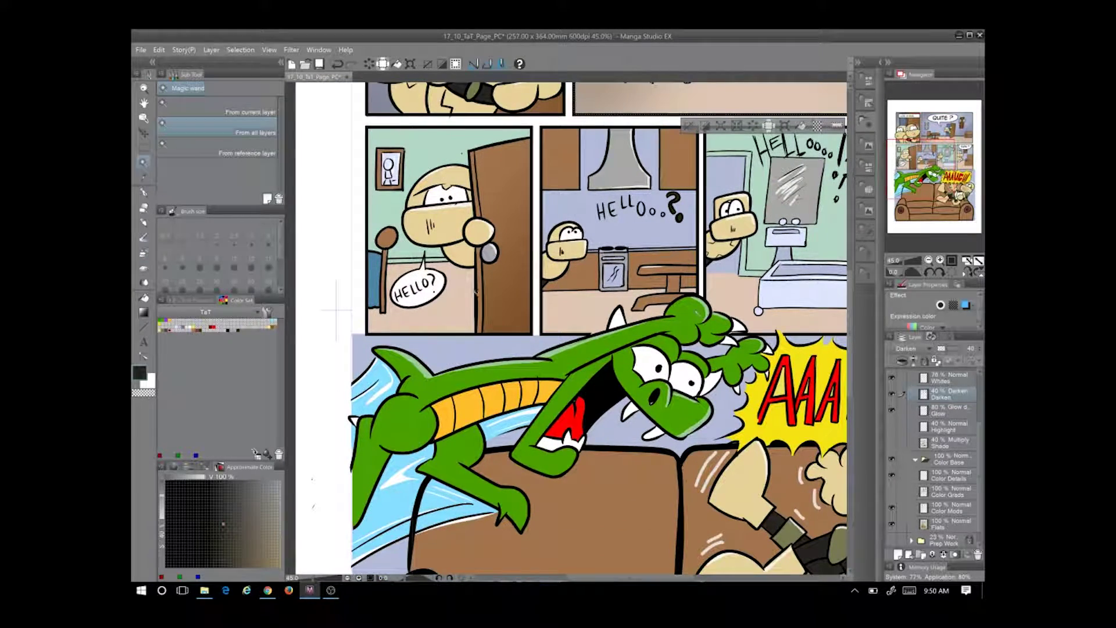
pyautogui.press('g')
pyautogui.press('g')
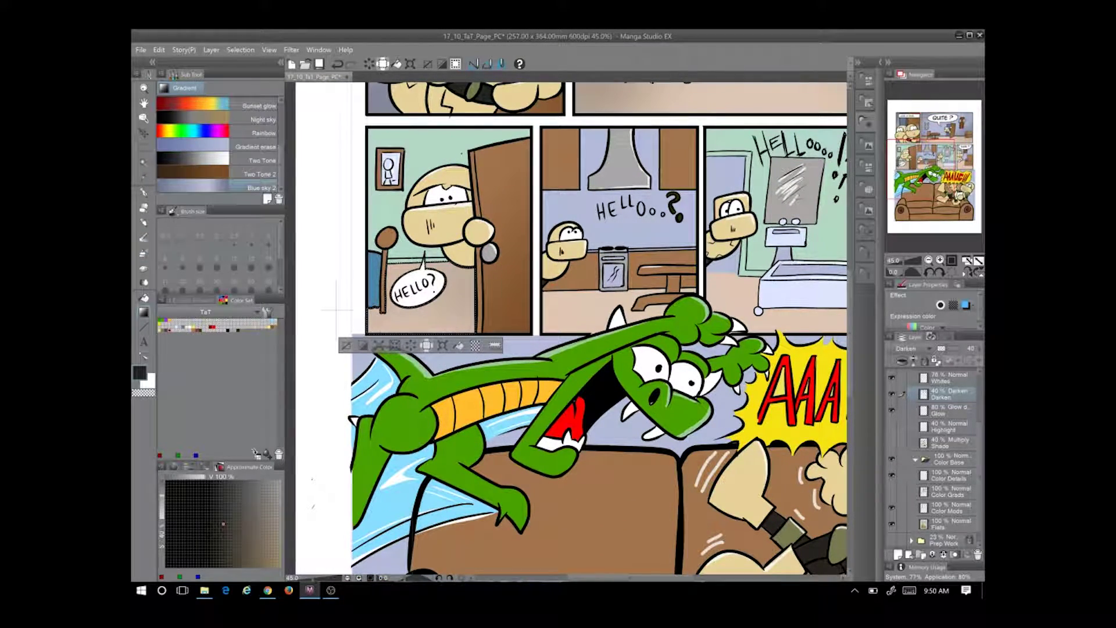
pyautogui.press('b')
pyautogui.press('b')
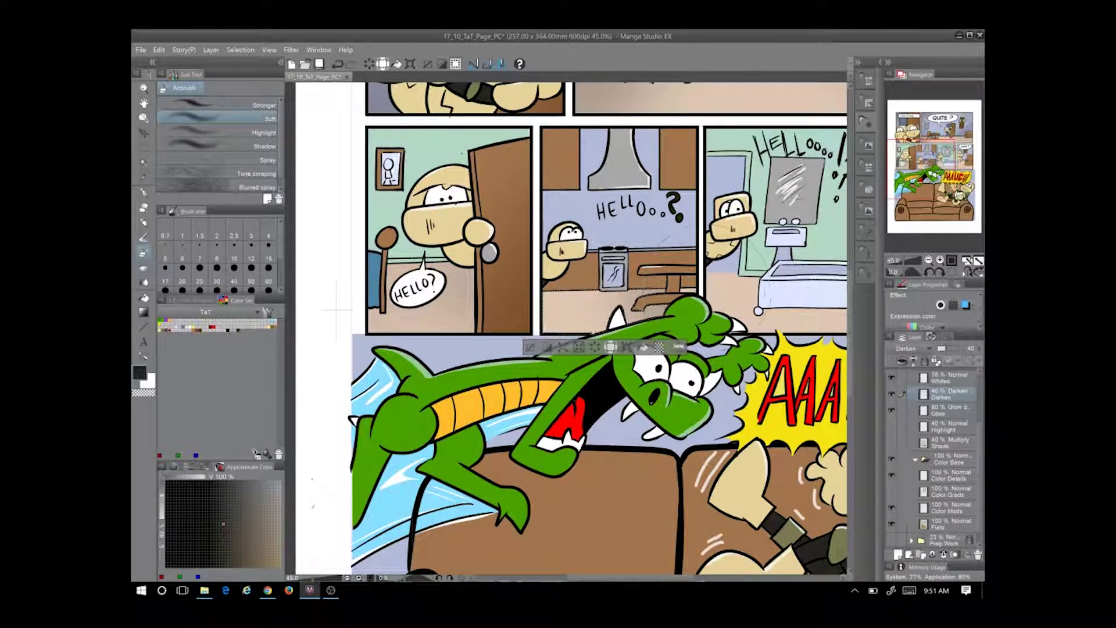
pyautogui.press('m')
pyautogui.press('b')
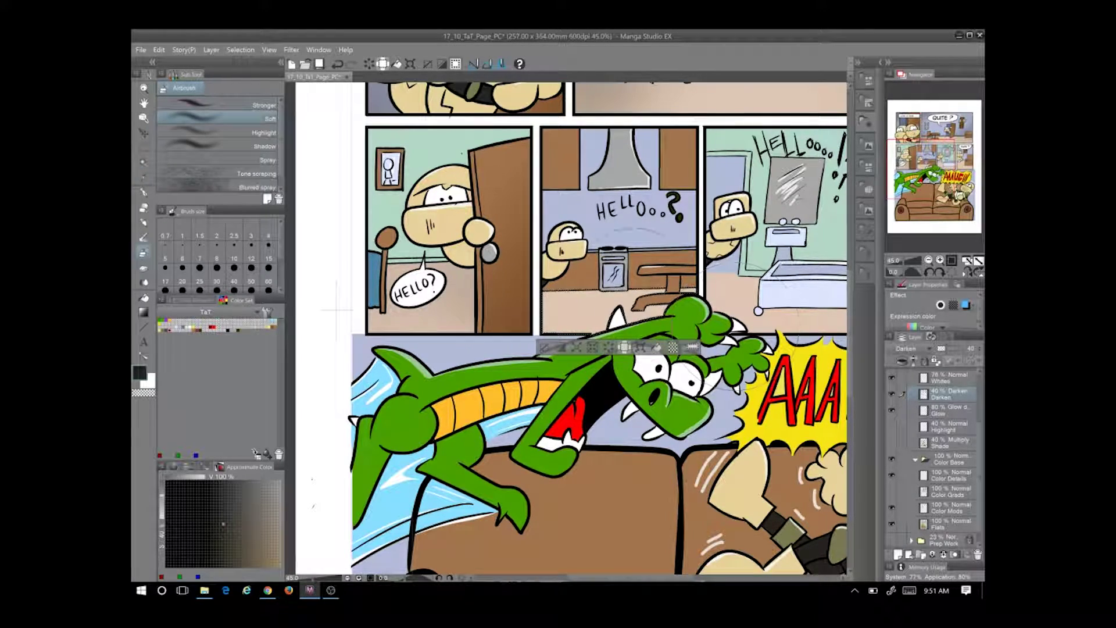
# Select the floors of the bathroom panel and the "SAFE ?" panel and darken them with the soft airbrush
pyautogui.moveTo(756, 258); pyautogui.dragTo(607, 256)
pyautogui.press('m')
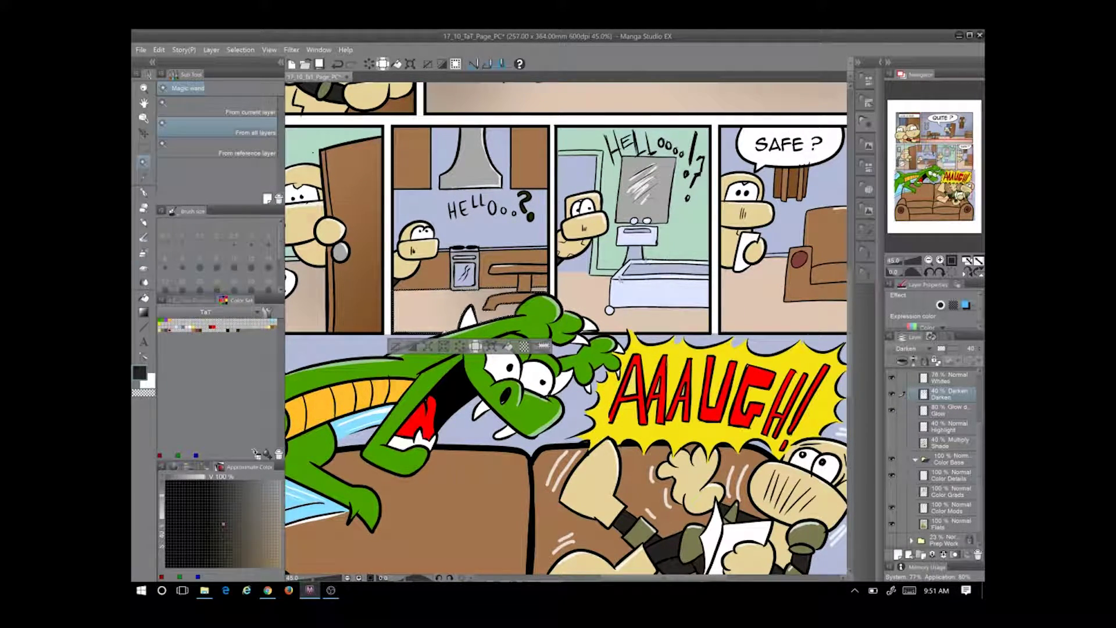
pyautogui.press('b')
pyautogui.moveTo(634, 302); pyautogui.dragTo(541, 300)
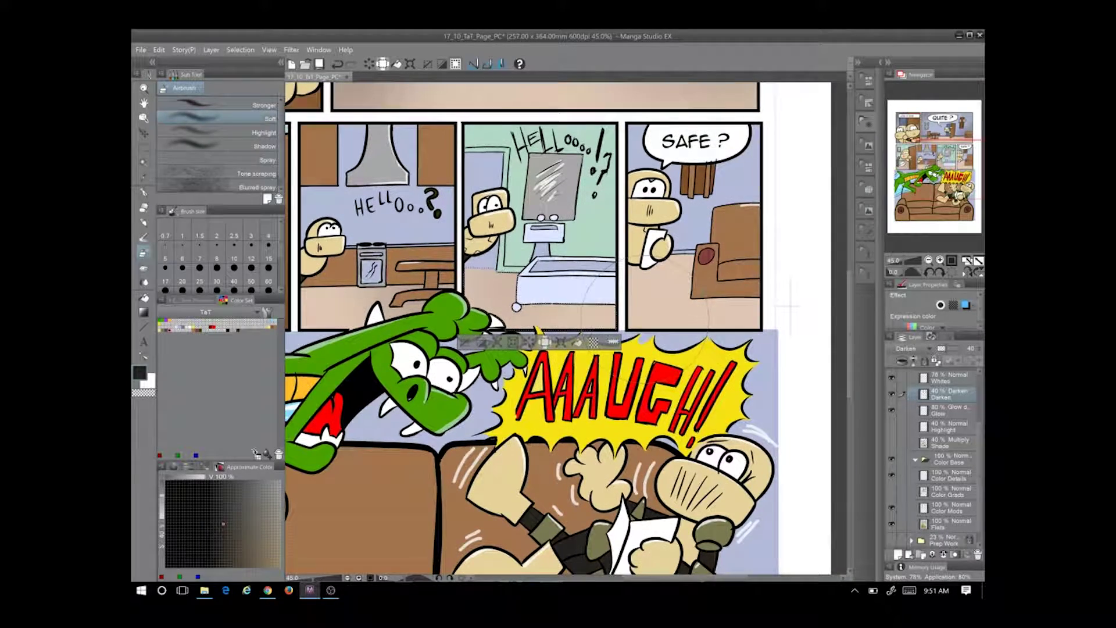
pyautogui.moveTo(610, 279)
pyautogui.mouseDown()
pyautogui.moveTo(684, 251)
pyautogui.moveTo(579, 399)
pyautogui.mouseUp()
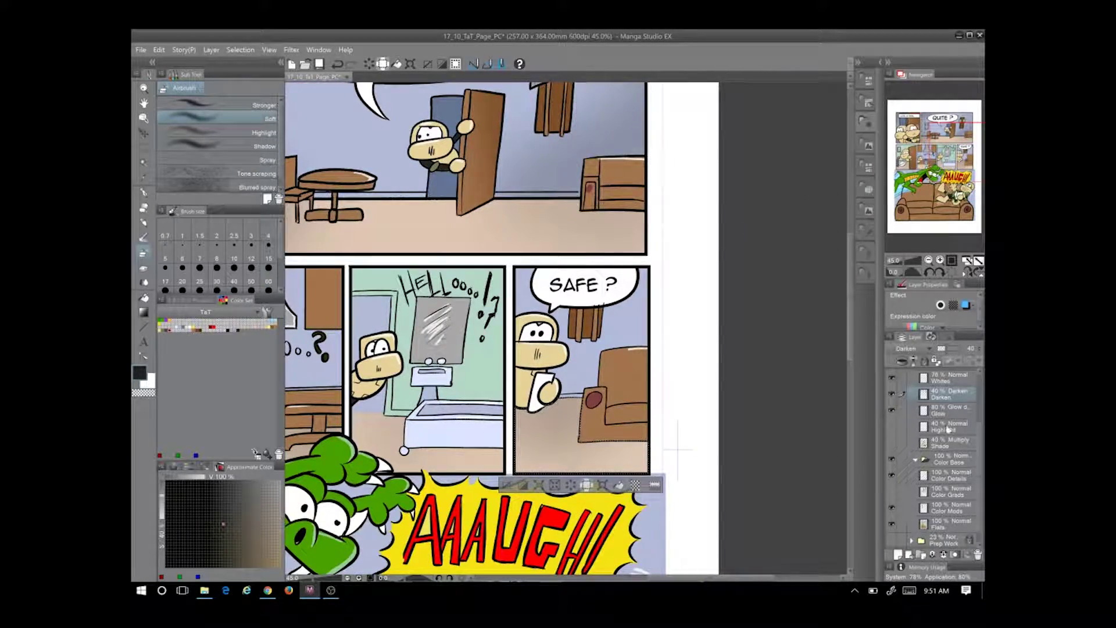
# Hide the Whites layer, shade the sofa in the "QUITE ?" panel with a size 170 airbrush, and clear the selection
pyautogui.click(893, 379)
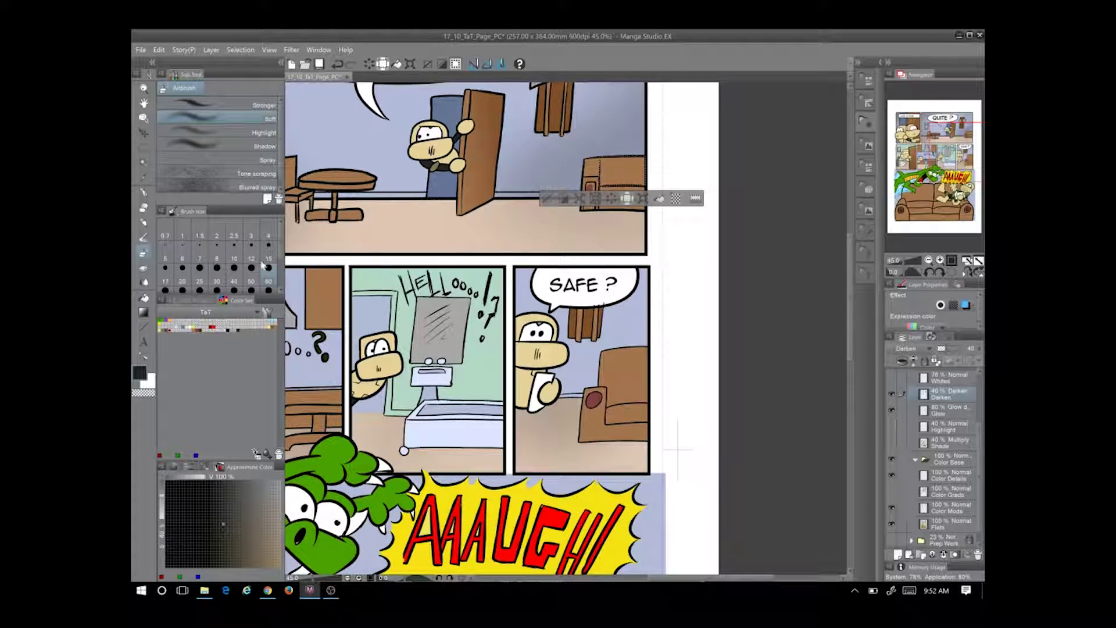
pyautogui.scroll(-2, 251, 261)
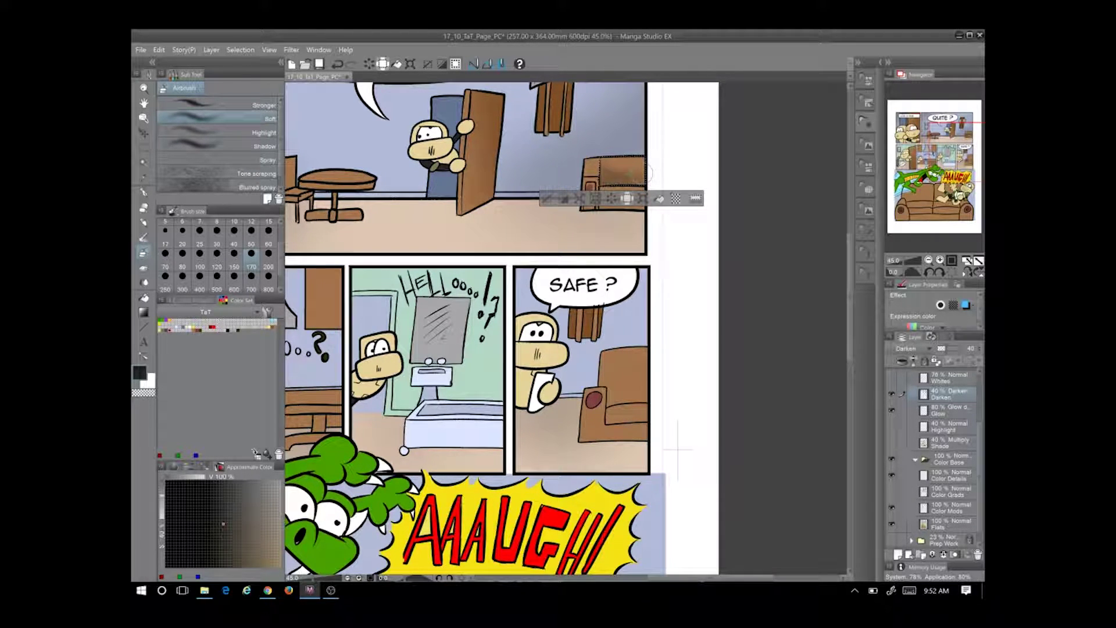
pyautogui.hotkey('ctrl', 'd')
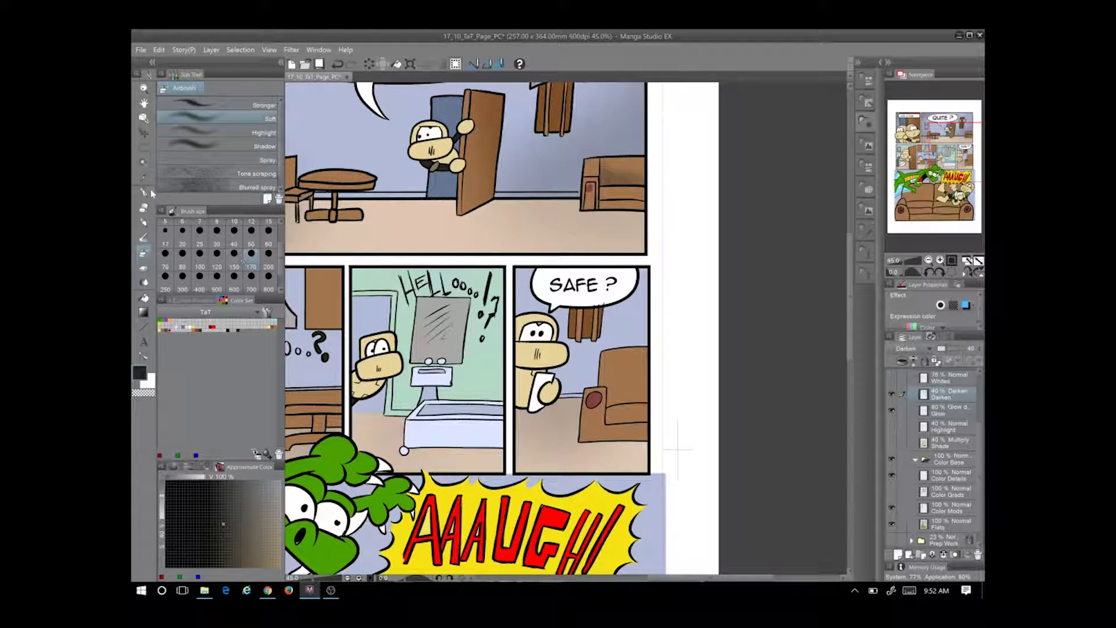
# Airbrush soft shadows within a selection of the armchair in the "SAFE ?" panel
pyautogui.hotkey('ctrl', 'shift', 'd')
pyautogui.moveTo(645, 396)
pyautogui.mouseDown()
pyautogui.moveTo(599, 402)
pyautogui.moveTo(542, 458)
pyautogui.mouseUp()
pyautogui.moveTo(639, 434); pyautogui.dragTo(582, 436)
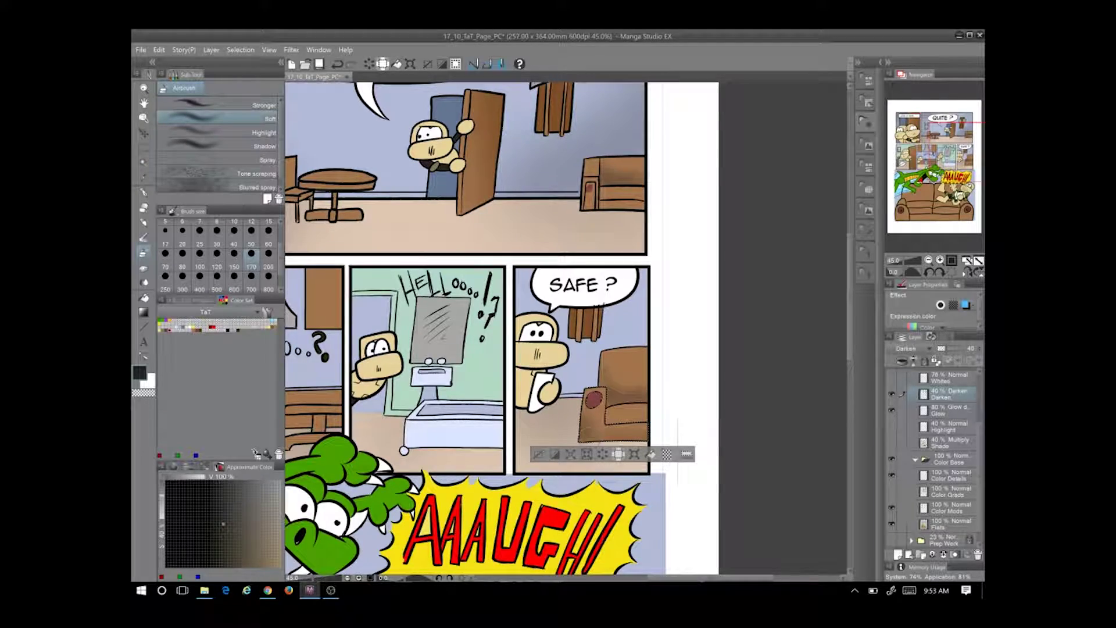
# Select the large sofa's back and seat cushions with the Magic wand and airbrush shadows along the back cushions' lower and inner edges
pyautogui.moveTo(614, 371); pyautogui.dragTo(884, 29)
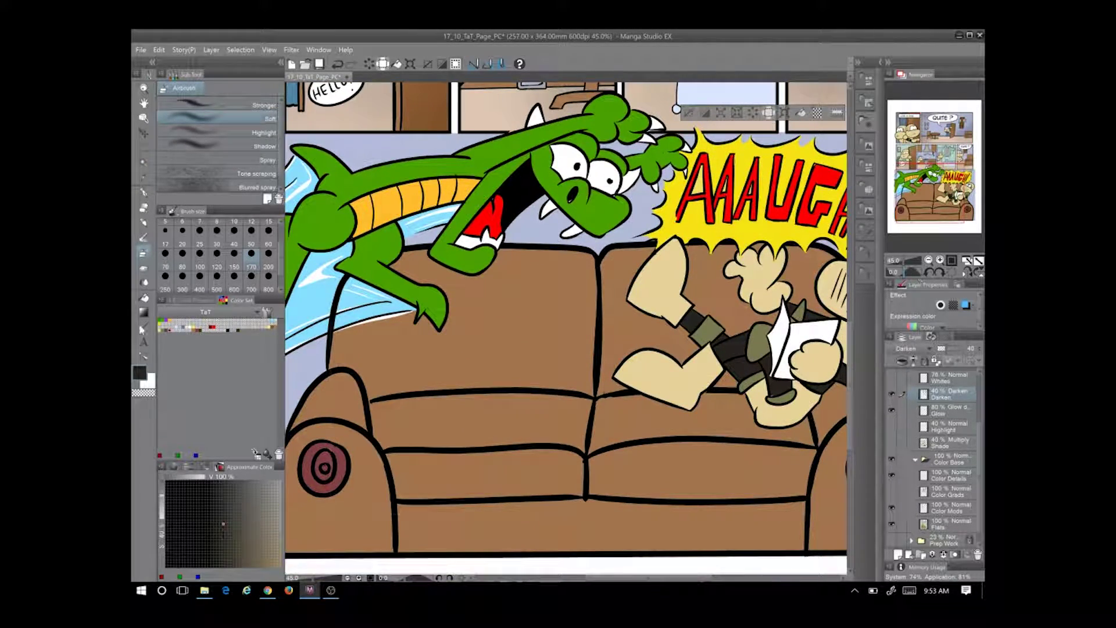
pyautogui.click(145, 162)
pyautogui.click(465, 372)
pyautogui.keyDown('shift'); pyautogui.click(651, 337); pyautogui.keyUp('shift')
pyautogui.moveTo(721, 390); pyautogui.dragTo(596, 426)
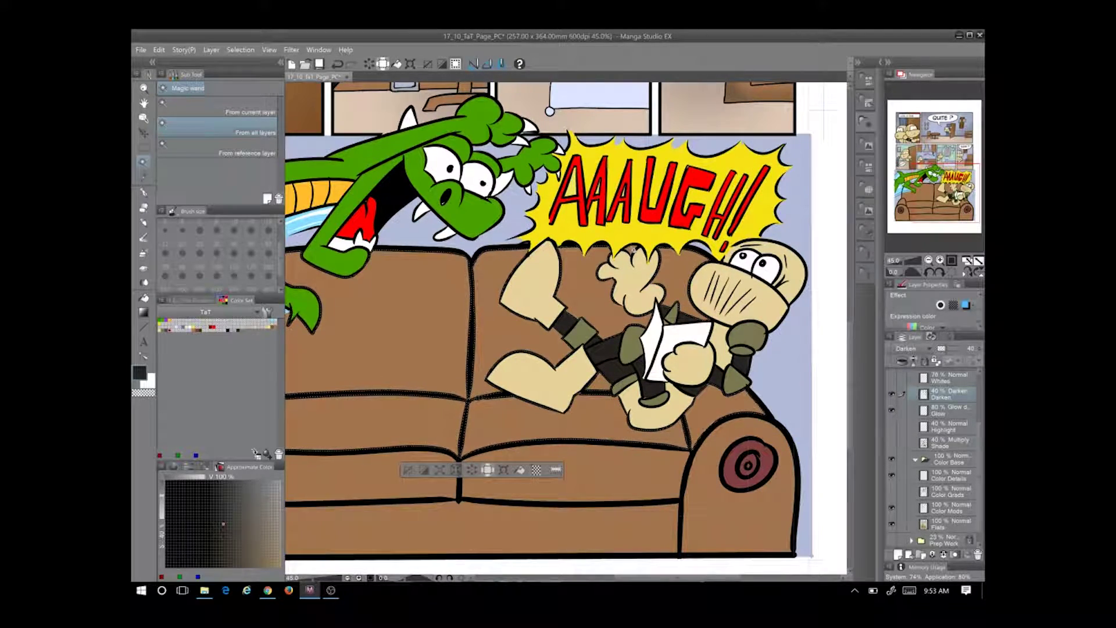
pyautogui.hscroll(-5, 652, 325)
pyautogui.press('b')
pyautogui.press('b')
pyautogui.moveTo(375, 334); pyautogui.dragTo(387, 352)
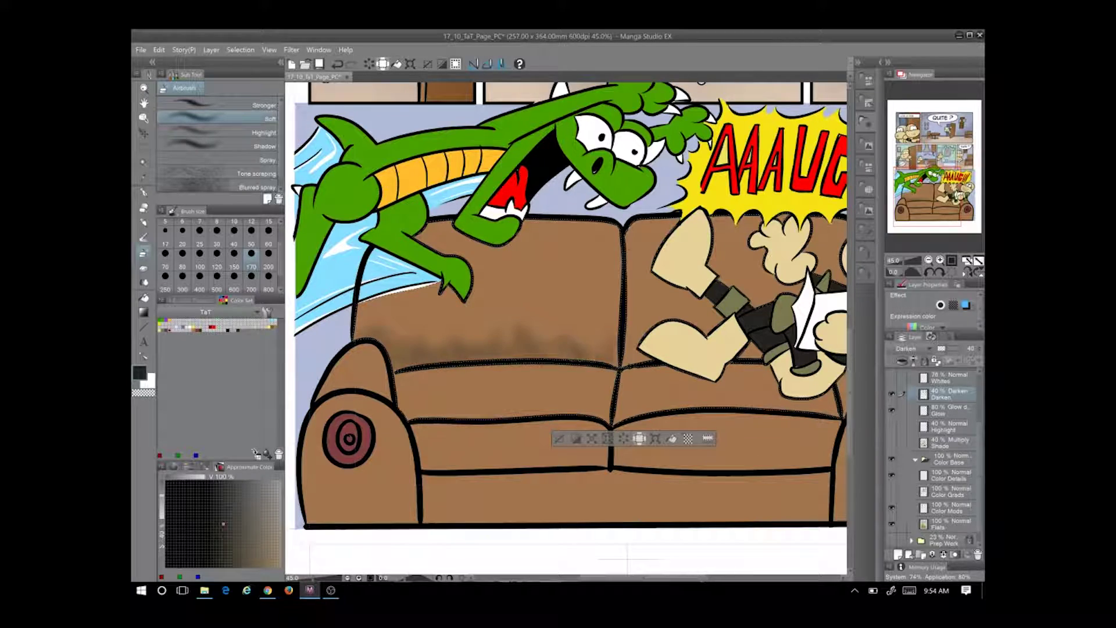
pyautogui.moveTo(605, 303); pyautogui.dragTo(604, 355)
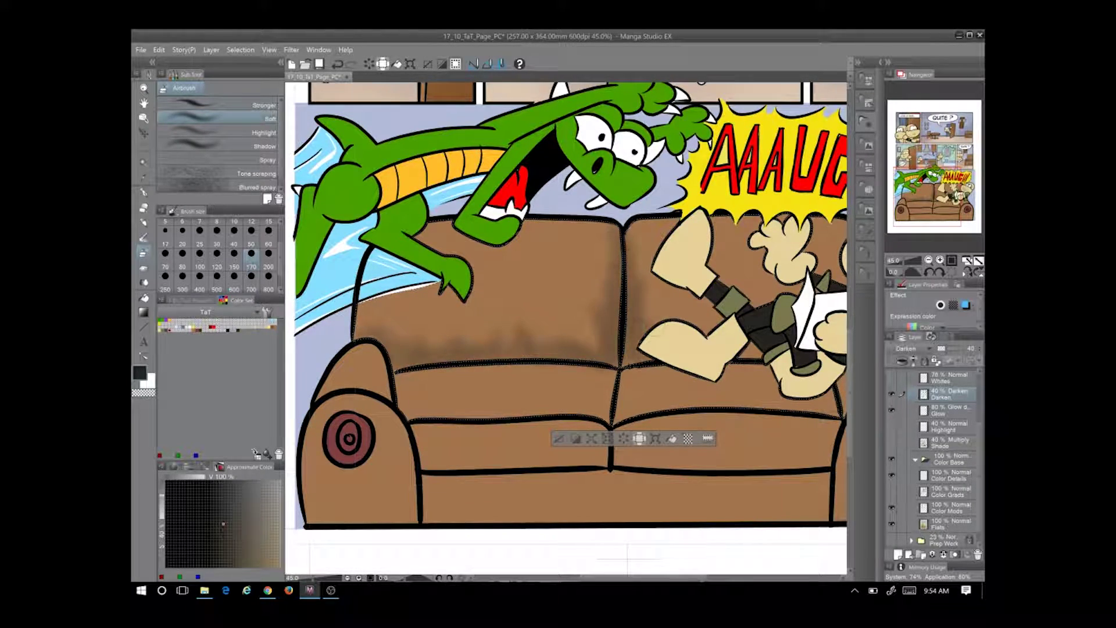
# Airbrush shadows around the reclining character and along the large sofa's seat cushions, and clear the selection
pyautogui.hscroll(5, 567, 321)
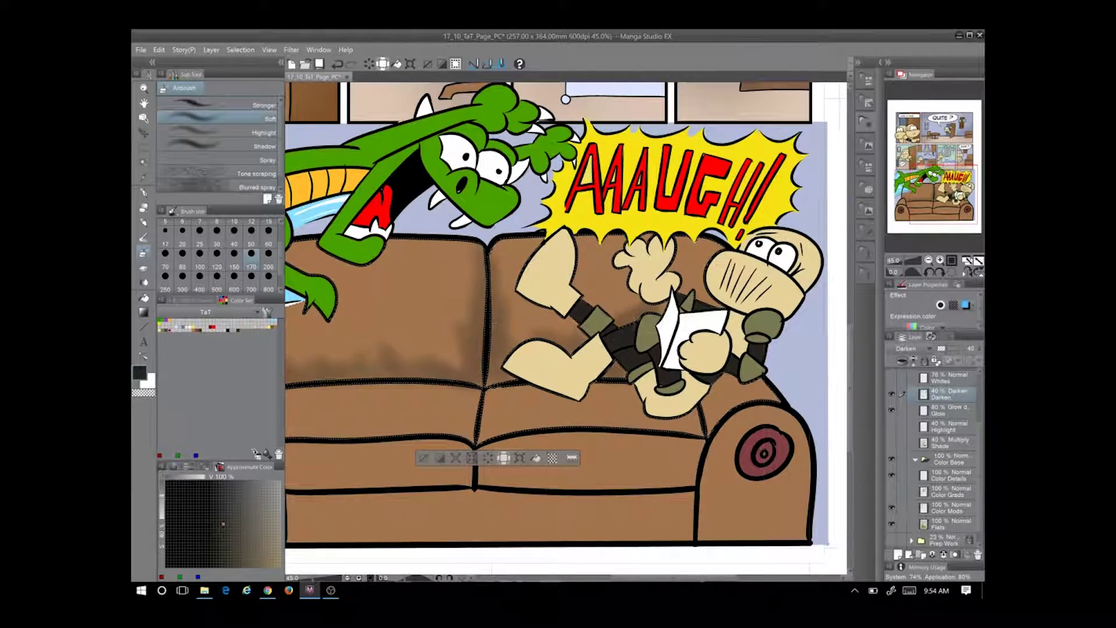
pyautogui.moveTo(646, 407); pyautogui.dragTo(604, 396)
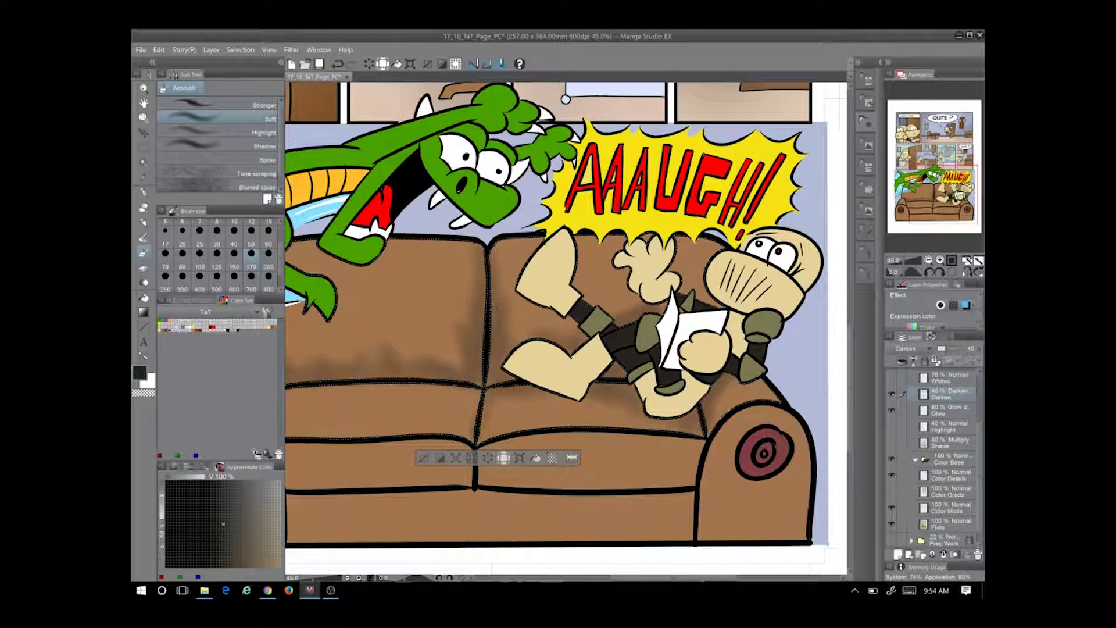
pyautogui.hscroll(-5, 567, 321)
pyautogui.scroll(-2, 567, 321)
pyautogui.moveTo(405, 346)
pyautogui.mouseDown()
pyautogui.moveTo(466, 311)
pyautogui.moveTo(587, 302)
pyautogui.mouseUp()
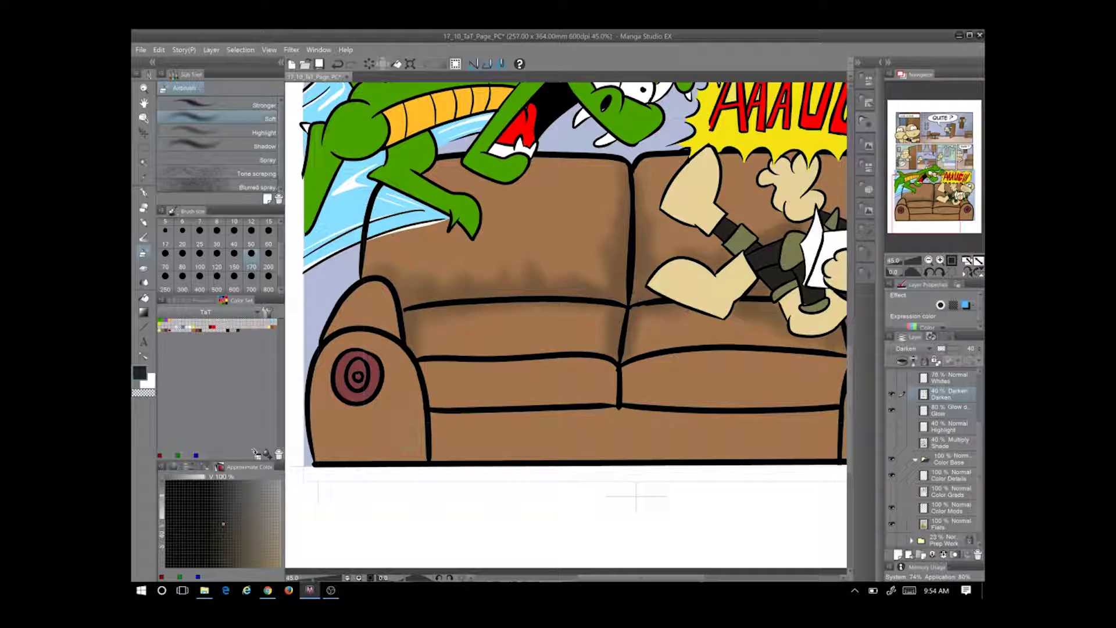
# Select the large sofa's cushion fronts and base panel with the Magic wand and airbrush shadows along their edges
pyautogui.press('w')
pyautogui.click(751, 394)
pyautogui.click(721, 436)
pyautogui.moveTo(739, 436); pyautogui.dragTo(720, 441)
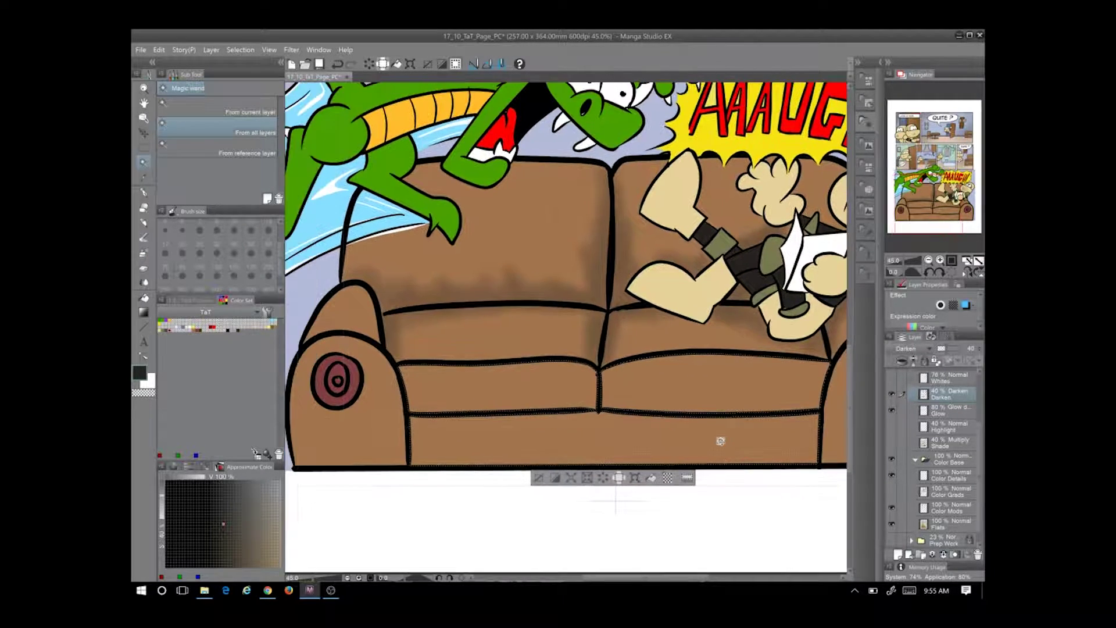
pyautogui.press('b')
pyautogui.moveTo(407, 392)
pyautogui.mouseDown()
pyautogui.moveTo(413, 413)
pyautogui.moveTo(591, 420)
pyautogui.mouseUp()
pyautogui.moveTo(431, 420); pyautogui.dragTo(414, 462)
pyautogui.moveTo(599, 419); pyautogui.dragTo(814, 419)
pyautogui.moveTo(825, 366)
pyautogui.mouseDown()
pyautogui.moveTo(814, 460)
pyautogui.moveTo(823, 387)
pyautogui.mouseUp()
pyautogui.moveTo(410, 444)
pyautogui.mouseDown()
pyautogui.moveTo(465, 427)
pyautogui.moveTo(590, 426)
pyautogui.moveTo(550, 399)
pyautogui.mouseUp()
pyautogui.moveTo(425, 401); pyautogui.dragTo(820, 404)
# Select the large sofa's two armrest fronts with the Magic wand, airbrush soft shadows along their edges, and clear the selection
pyautogui.scroll(-2, 439, 377)
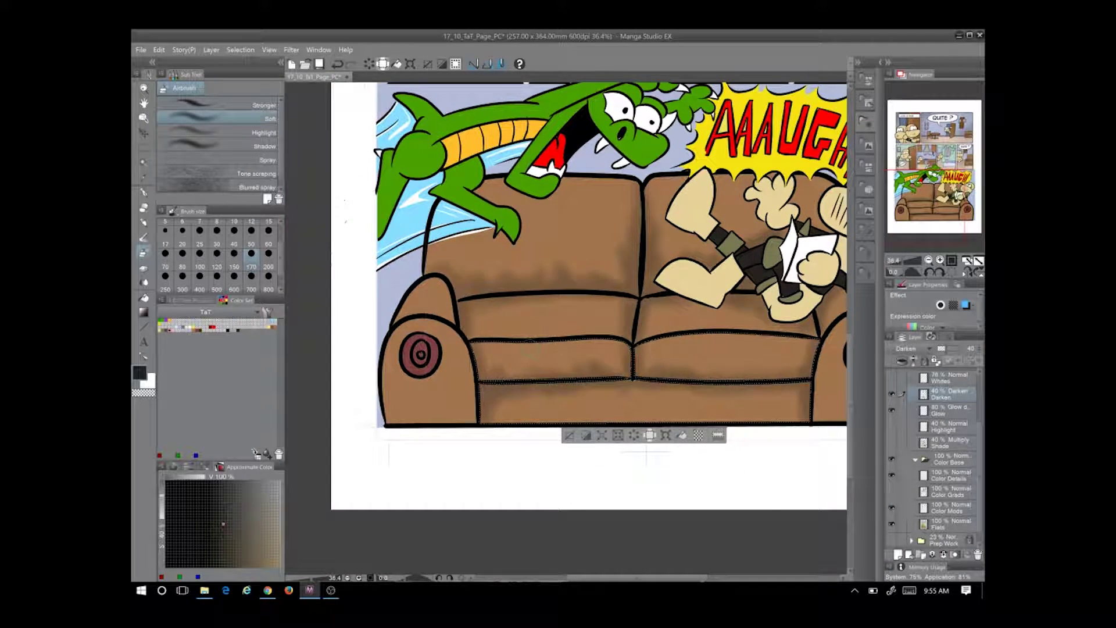
pyautogui.press('w')
pyautogui.hscroll(-3, 439, 377)
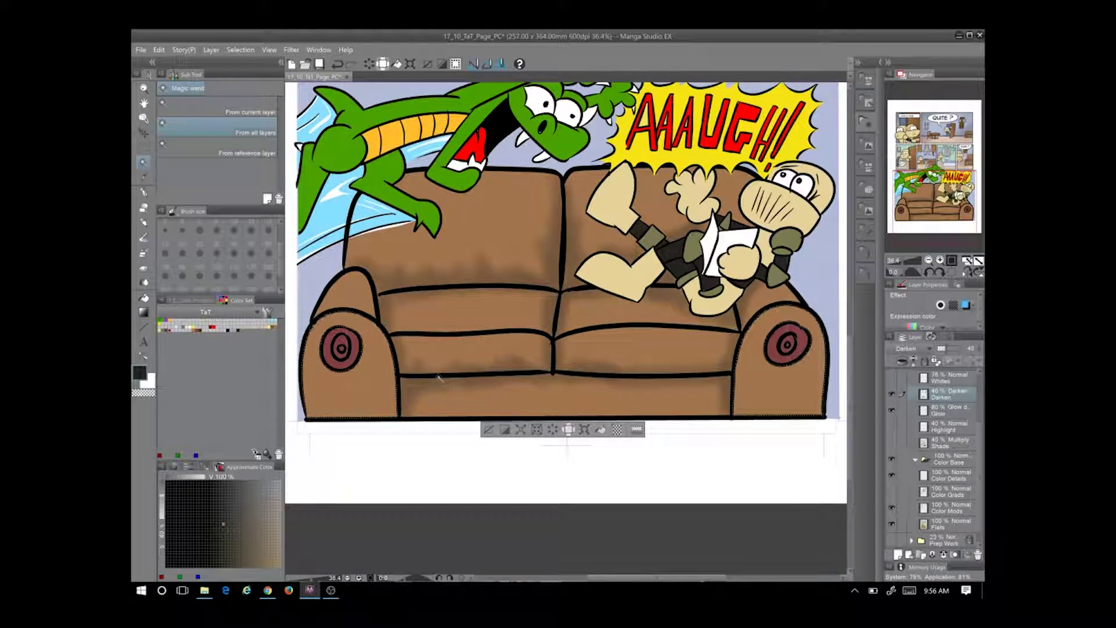
pyautogui.press('b')
pyautogui.moveTo(303, 378)
pyautogui.mouseDown()
pyautogui.moveTo(337, 414)
pyautogui.moveTo(378, 413)
pyautogui.moveTo(388, 375)
pyautogui.mouseUp()
pyautogui.moveTo(750, 320); pyautogui.dragTo(756, 402)
pyautogui.moveTo(814, 364); pyautogui.dragTo(817, 410)
pyautogui.moveTo(741, 349); pyautogui.dragTo(782, 308)
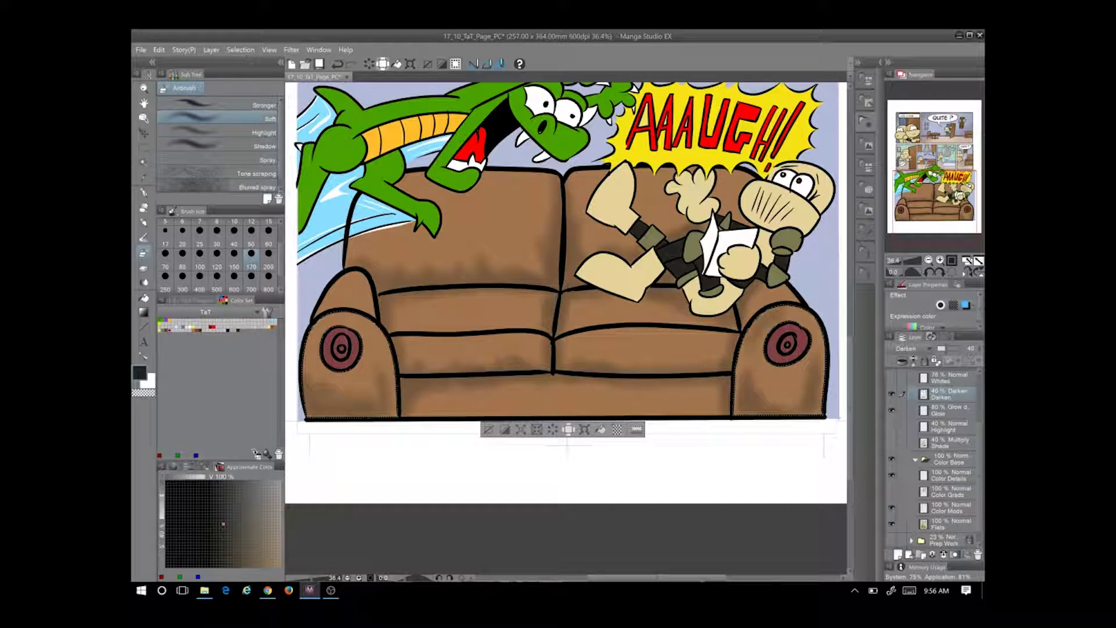
pyautogui.hotkey('ctrl', 'd')
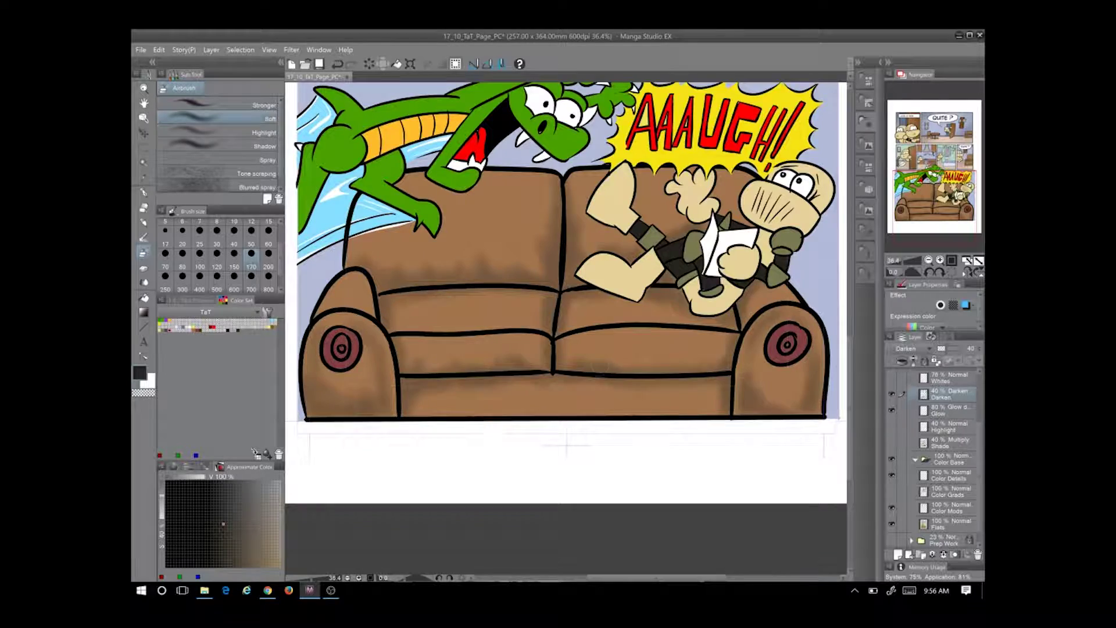
# Turn on the hidden color and effect layers and review the shading across all the panels
pyautogui.hotkey('ctrl', '-')
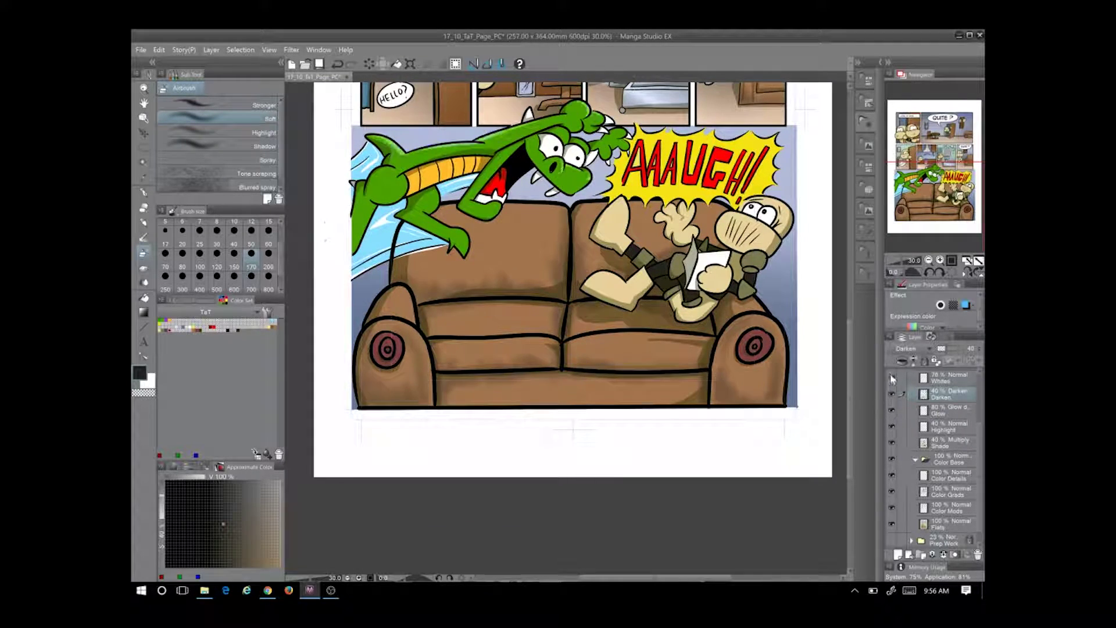
pyautogui.scroll(3, 893, 379)
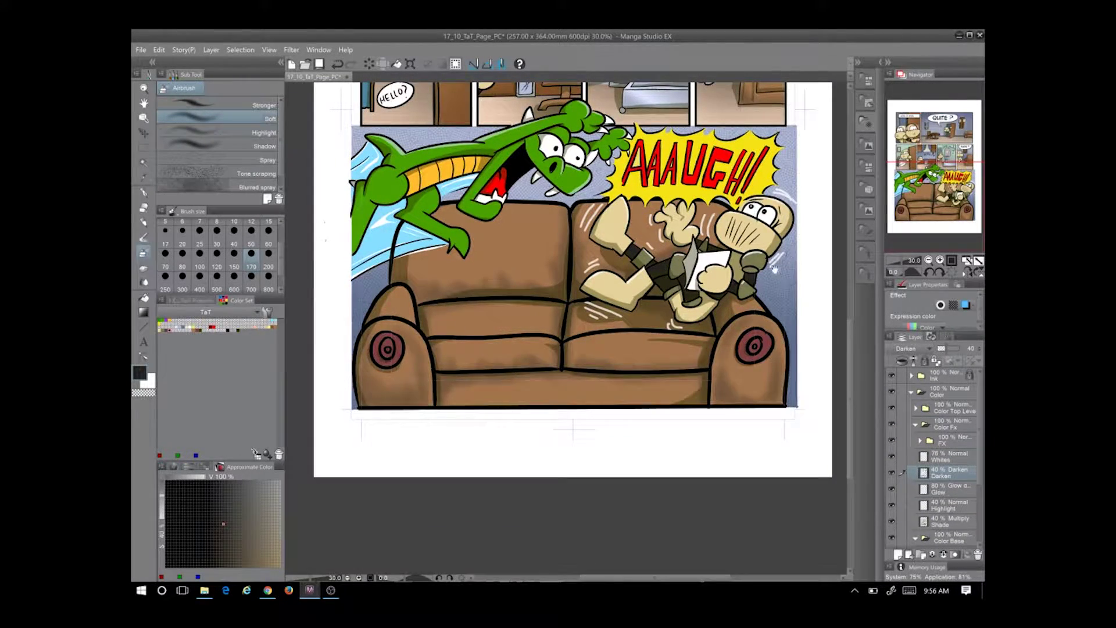
pyautogui.moveTo(777, 247); pyautogui.dragTo(774, 428)
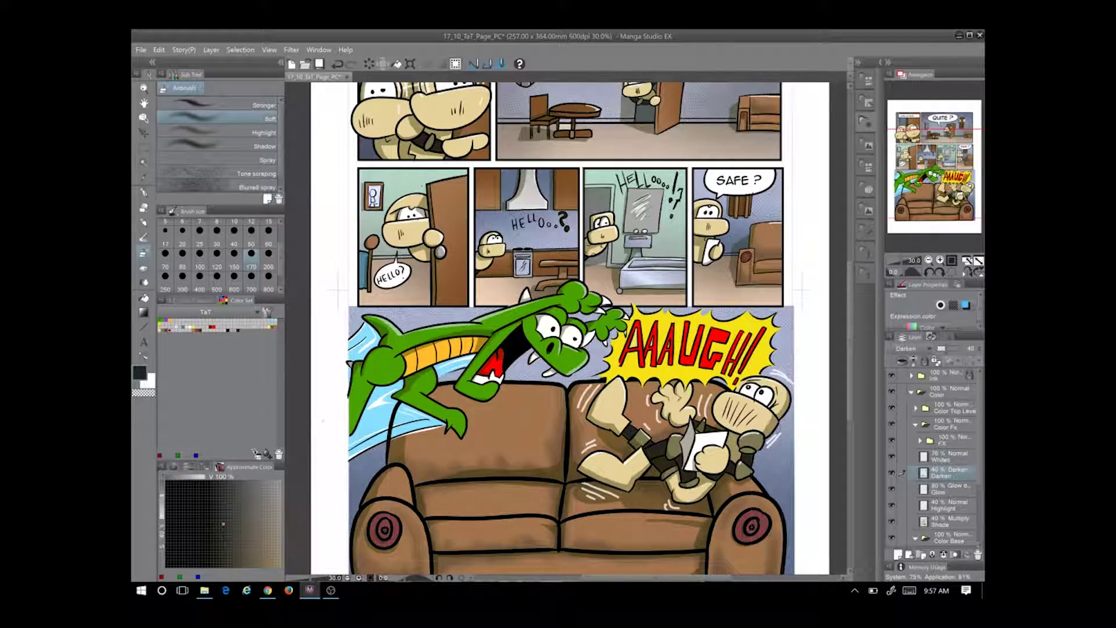
pyautogui.moveTo(481, 320); pyautogui.dragTo(464, 470)
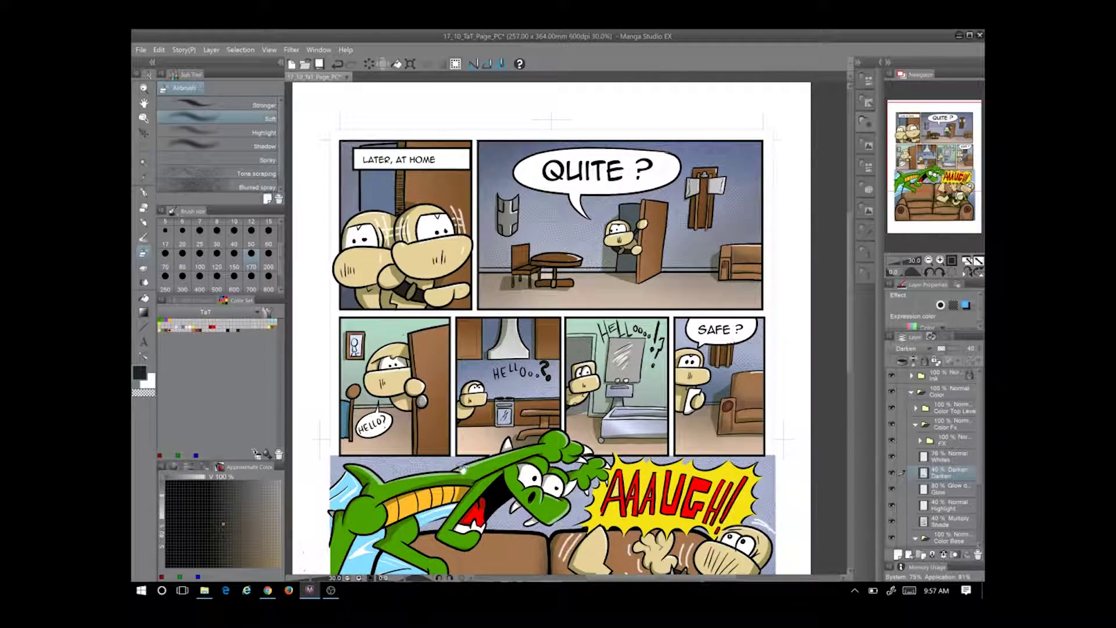
pyautogui.moveTo(443, 350); pyautogui.dragTo(471, 334)
pyautogui.click(892, 440)
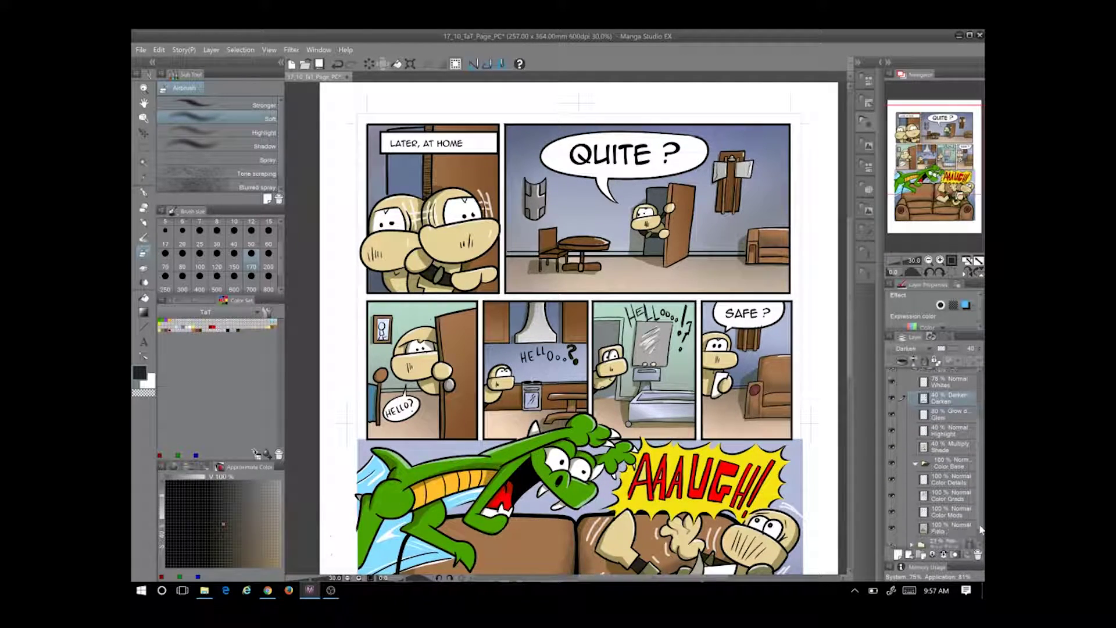
pyautogui.scroll(-3, 894, 502)
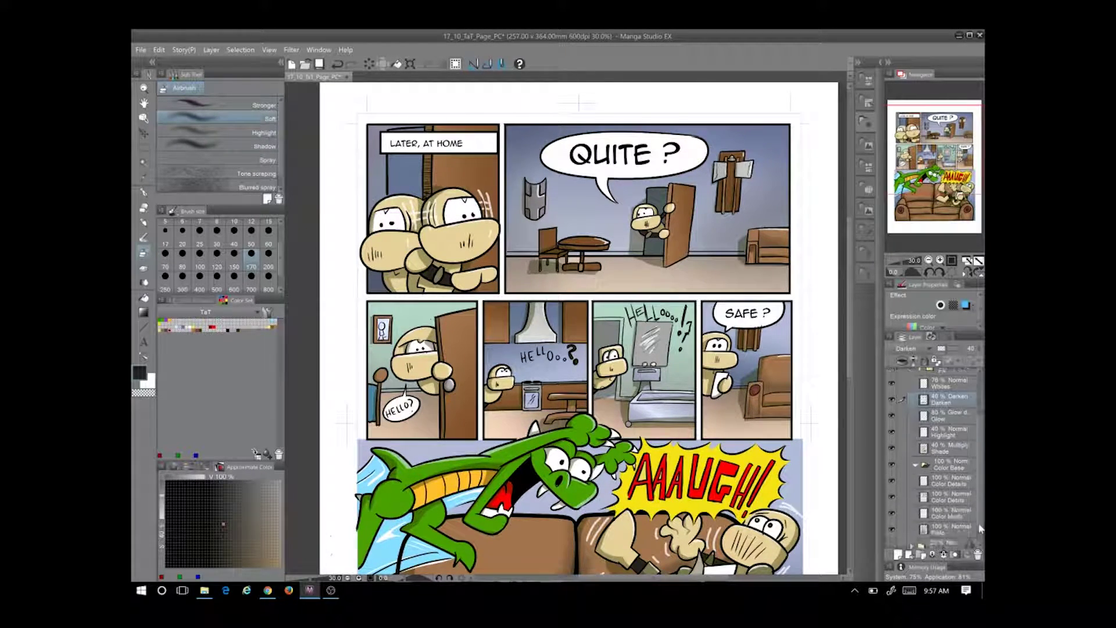
# Hide the Shade and Color Grads layers, select the doorway in the "QUITE ?" panel, and airbrush soft shadows inside it
pyautogui.click(892, 449)
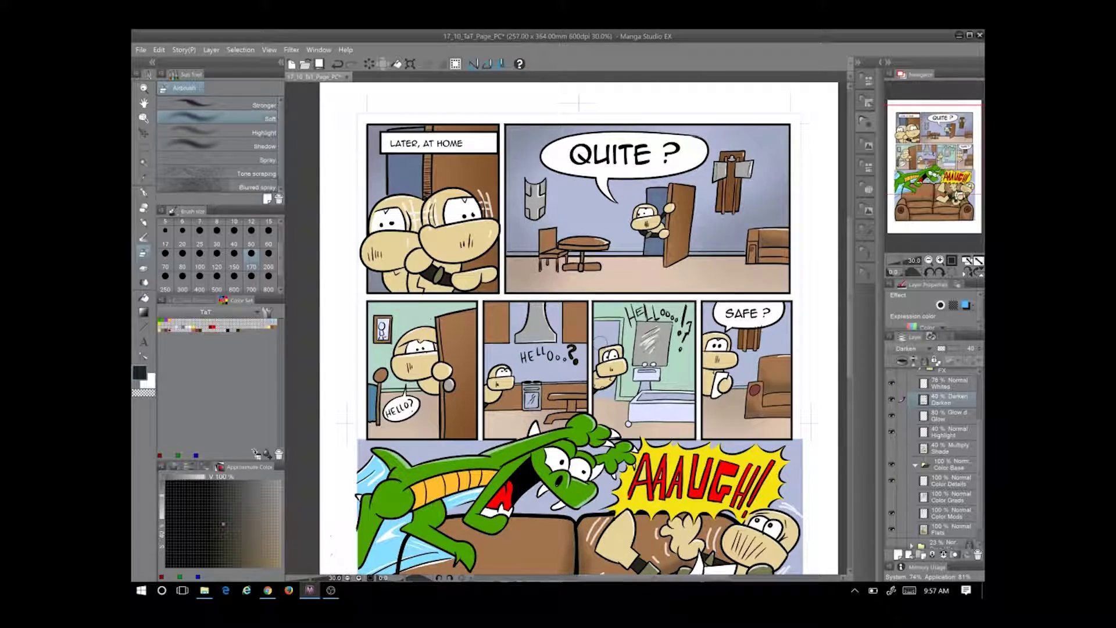
pyautogui.press('w')
pyautogui.click(656, 257)
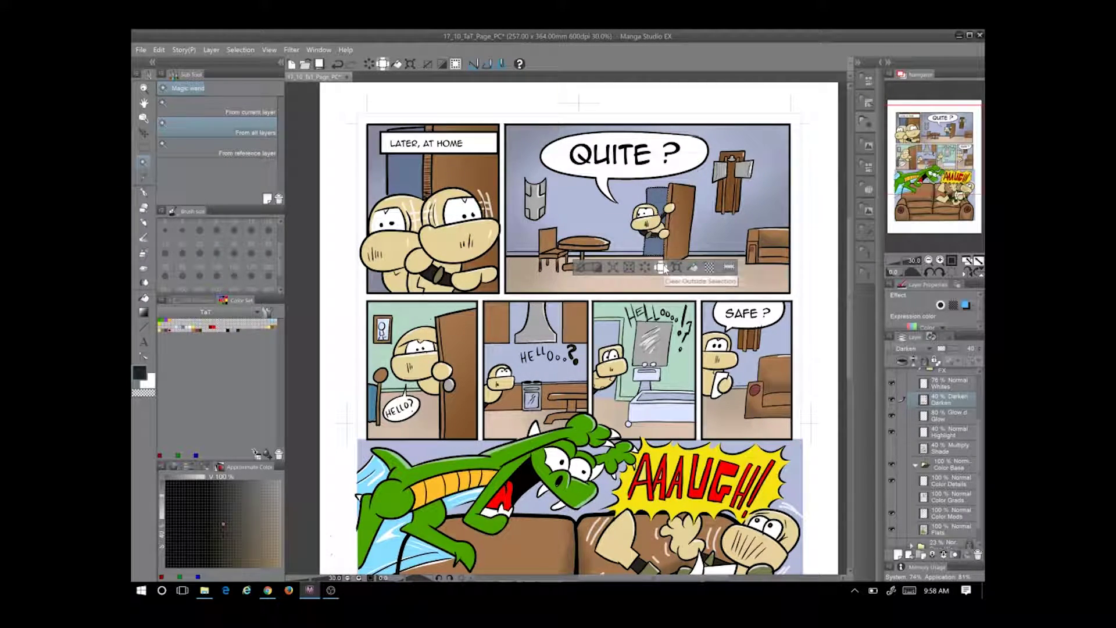
pyautogui.press('b')
pyautogui.scroll(3, 660, 209)
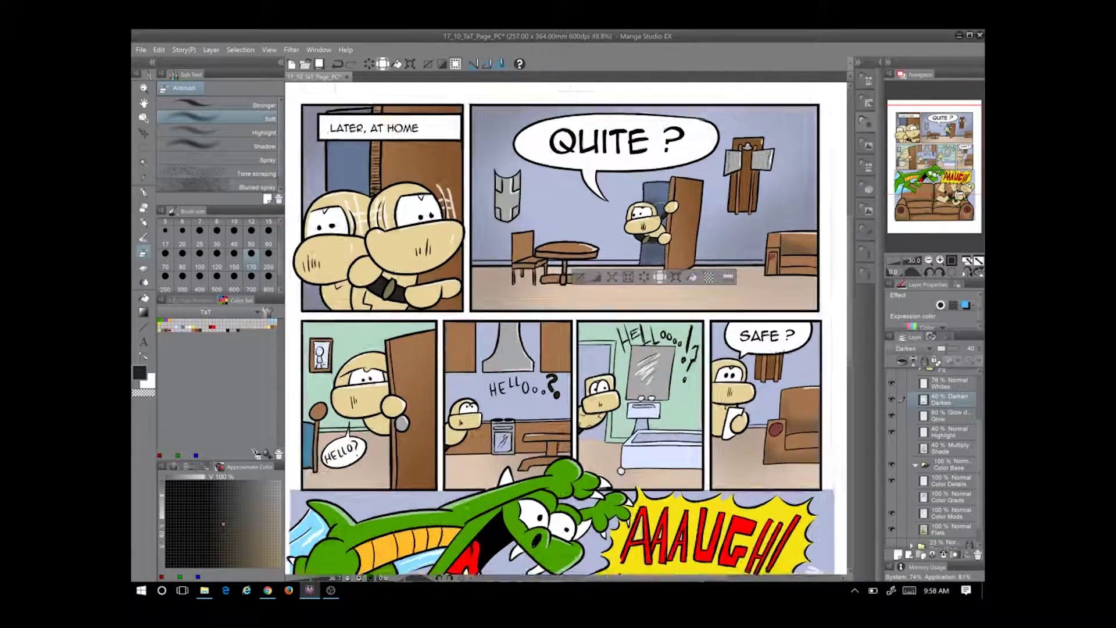
pyautogui.press('w')
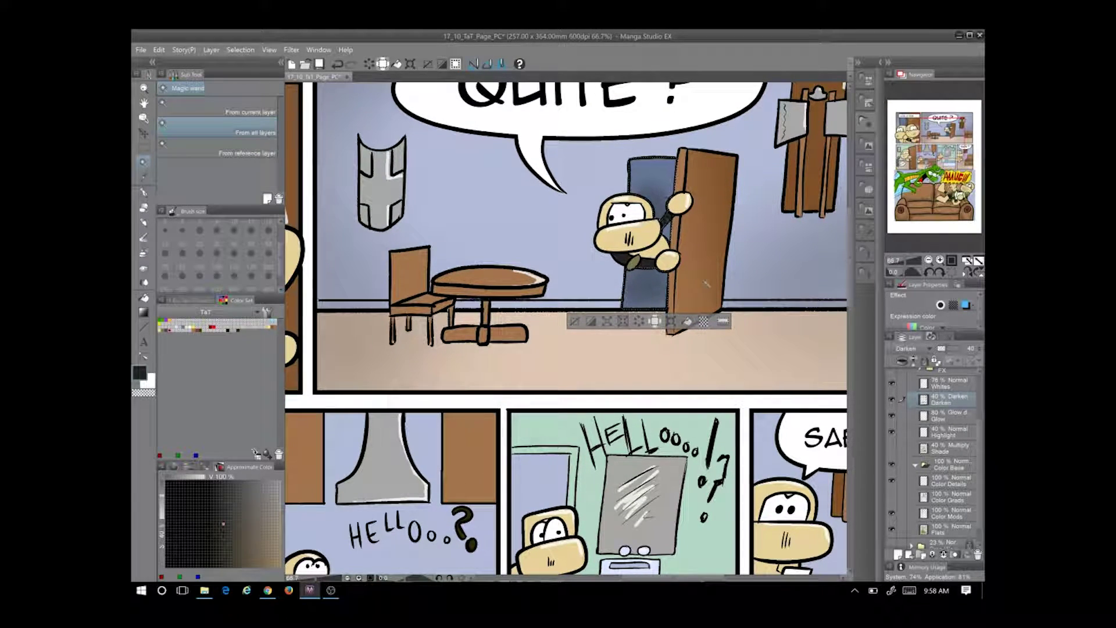
pyautogui.press('b')
# Select the door opening in the "LATER, AT HOME" panel with the Magic wand, airbrush soft shadows in it, and clear the selection
pyautogui.moveTo(640, 282); pyautogui.dragTo(842, 426)
pyautogui.press('w')
pyautogui.click(515, 287)
pyautogui.press('b')
pyautogui.moveTo(515, 287)
pyautogui.mouseDown()
pyautogui.moveTo(489, 302)
pyautogui.moveTo(541, 251)
pyautogui.mouseUp()
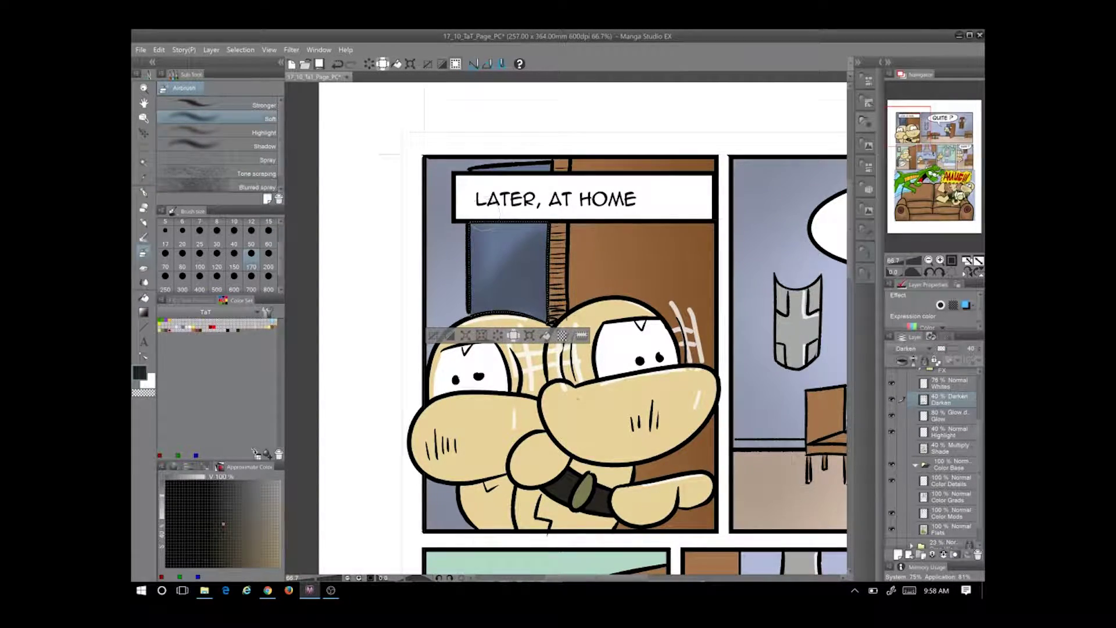
pyautogui.scroll(-1, 553, 306)
pyautogui.hotkey('ctrl', 'd')
# Select the wall areas in the "SAFE ?" panel with the Magic wand and airbrush soft shadows on them
pyautogui.moveTo(551, 572); pyautogui.dragTo(592, 327)
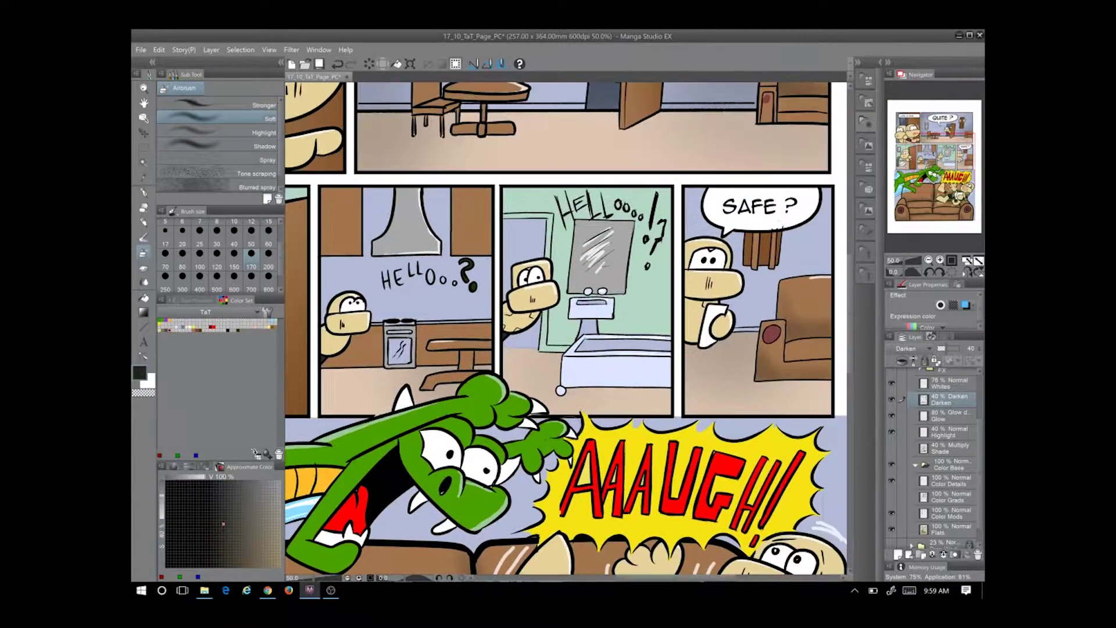
pyautogui.press('w')
pyautogui.click(689, 239)
pyautogui.press('b')
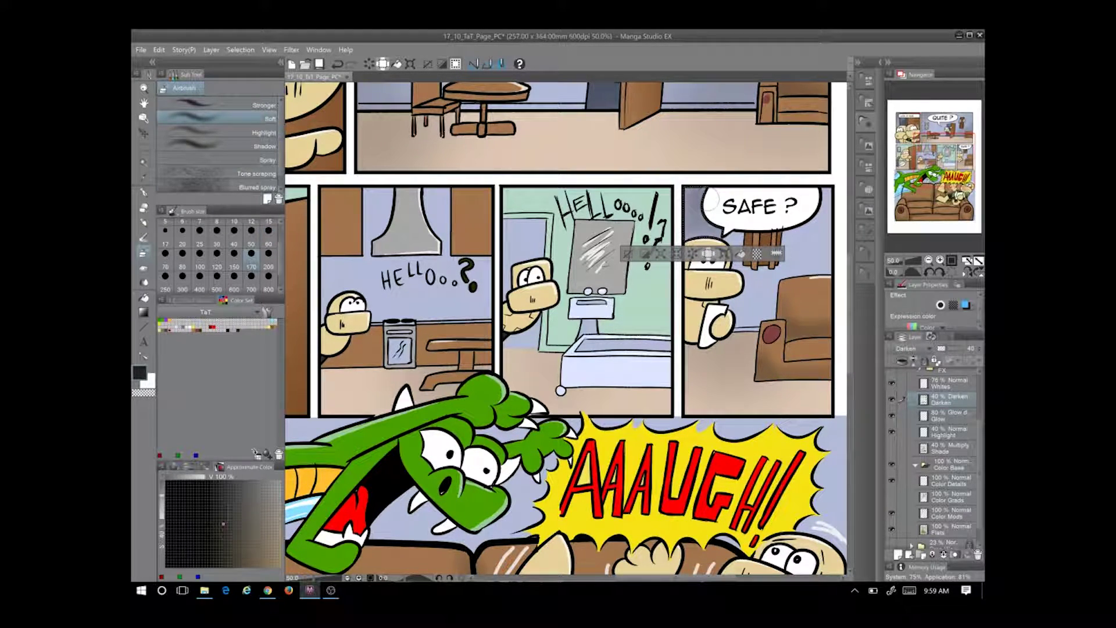
pyautogui.press('b')
pyautogui.press('b')
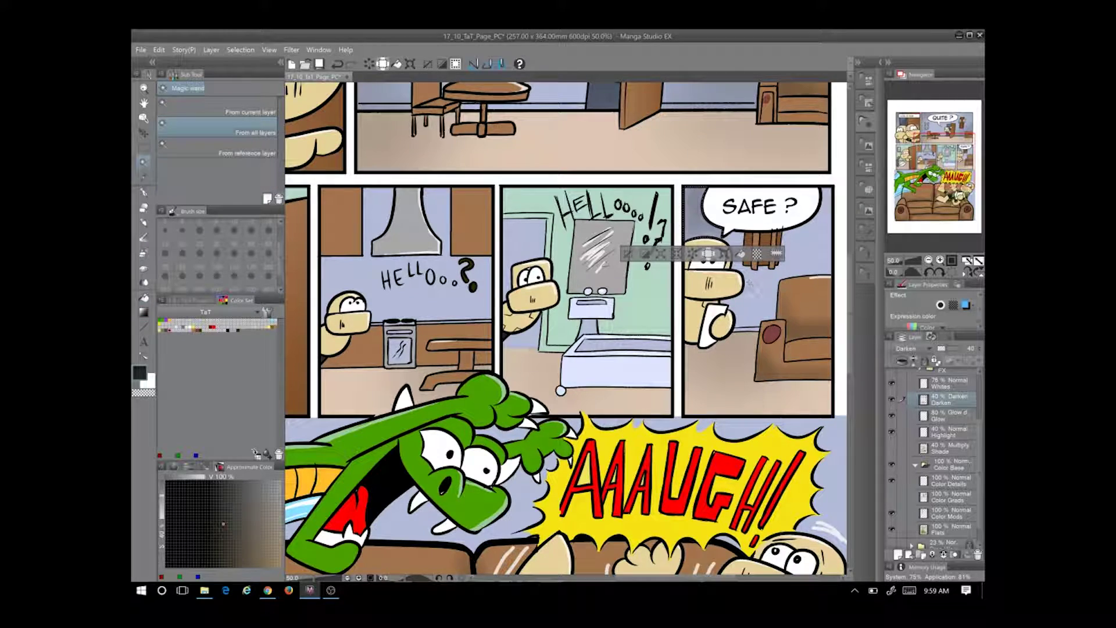
pyautogui.press('b')
pyautogui.moveTo(736, 233)
pyautogui.mouseDown()
pyautogui.moveTo(745, 323)
pyautogui.moveTo(770, 320)
pyautogui.mouseUp()
# Show the Shade and Color Grads layers again, save the page, and clear the selection
pyautogui.click(891, 448)
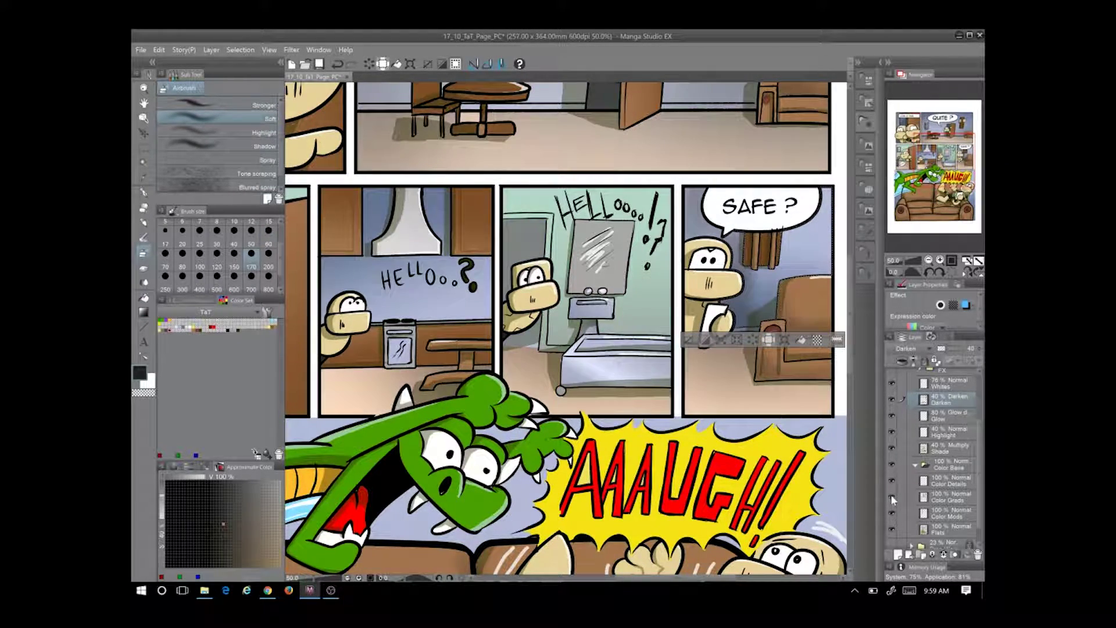
pyautogui.scroll(2, 892, 419)
pyautogui.click(893, 399)
pyautogui.scroll(-3, 948, 430)
pyautogui.moveTo(919, 260); pyautogui.dragTo(900, 260)
pyautogui.click(319, 65)
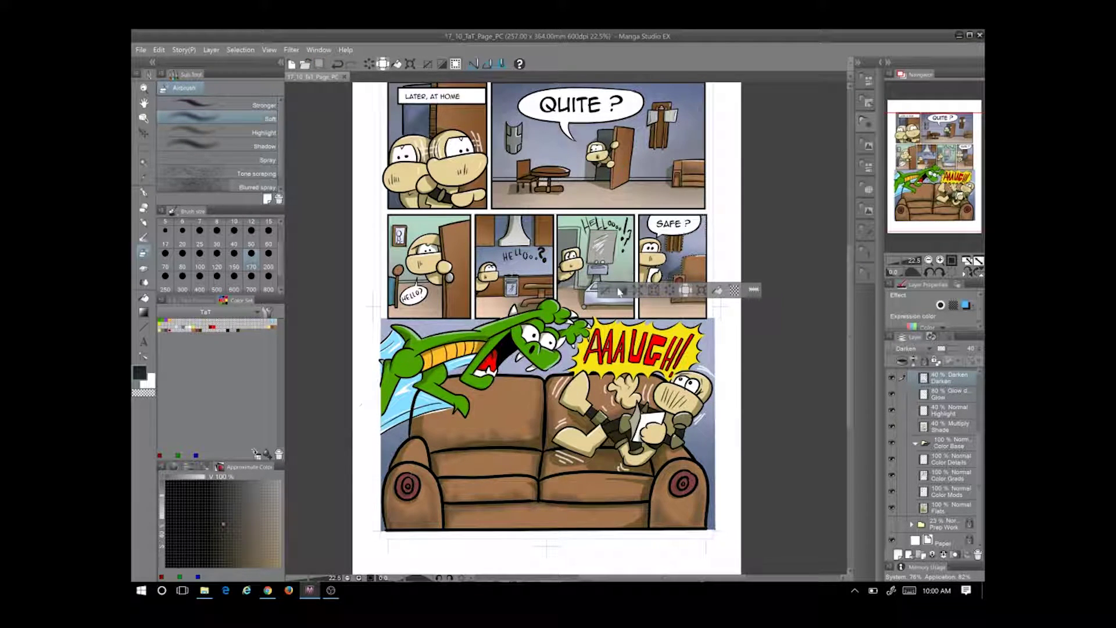
pyautogui.hotkey('ctrl', 'd')
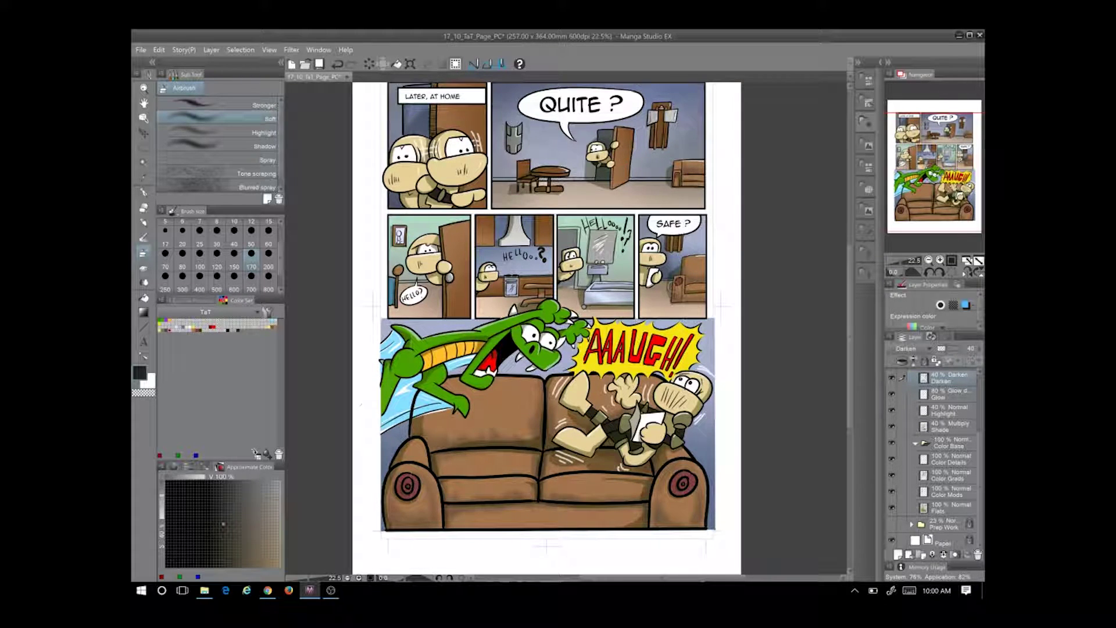
pyautogui.hotkey('ctrl', '-')
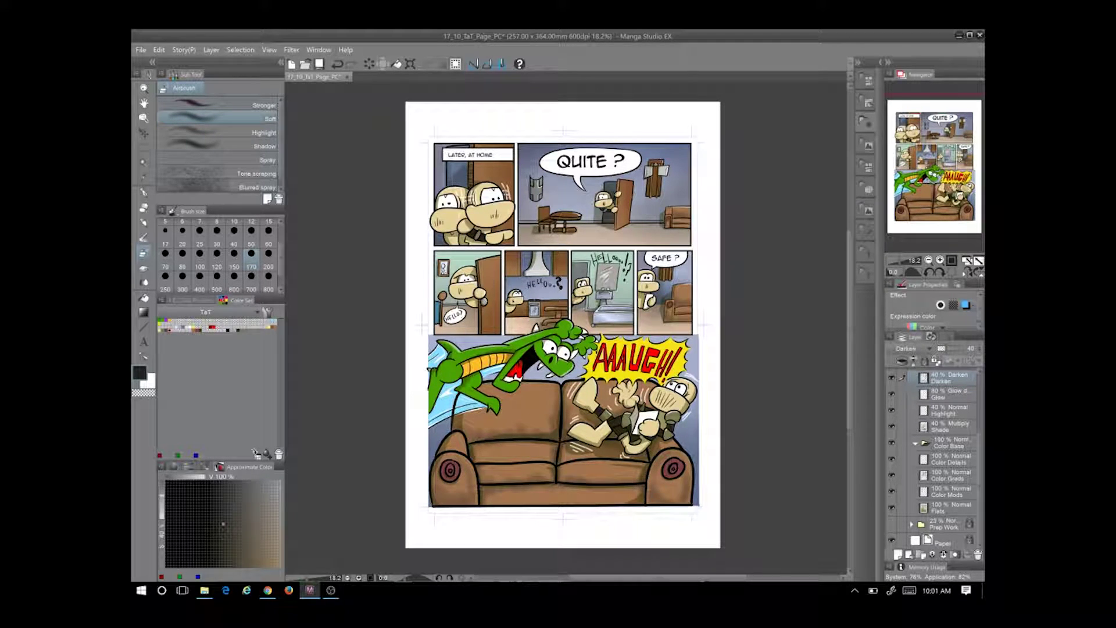
# Open the Txt folder in the Ink folder and correct the "Quite ?" text to "Quiet ?"
pyautogui.scroll(2, 936, 407)
pyautogui.click(914, 386)
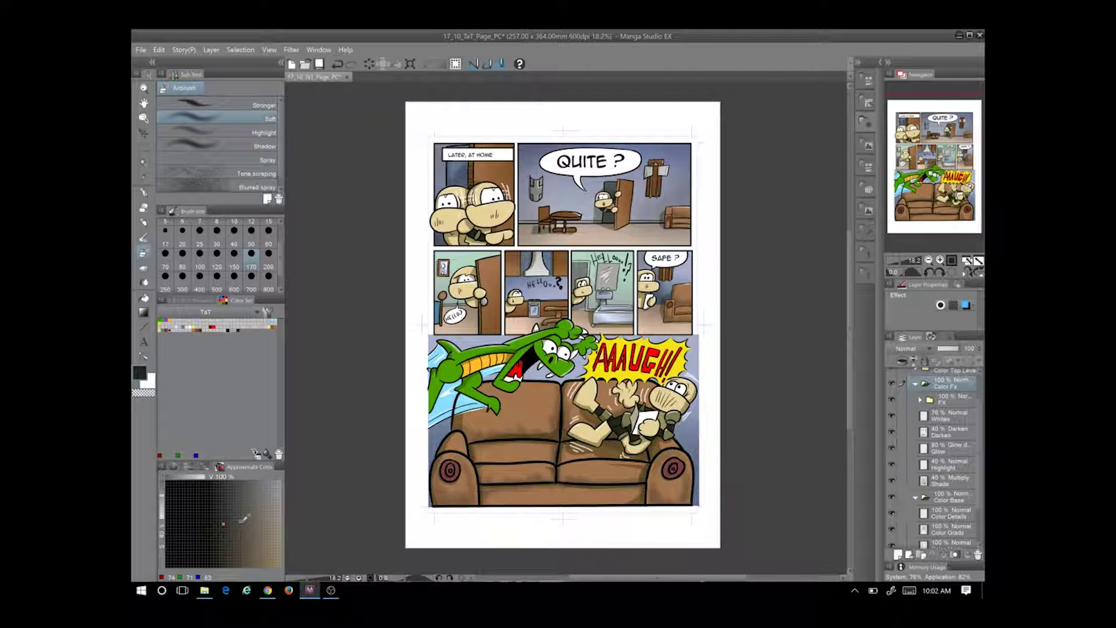
pyautogui.scroll(5, 930, 407)
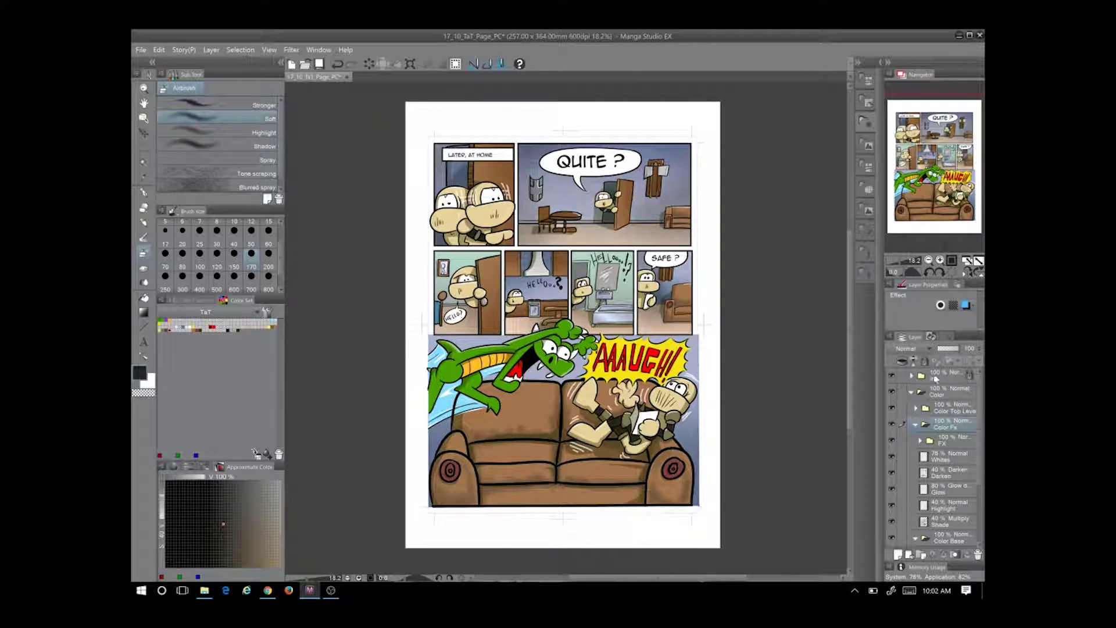
pyautogui.click(945, 391)
pyautogui.doubleClick(956, 409)
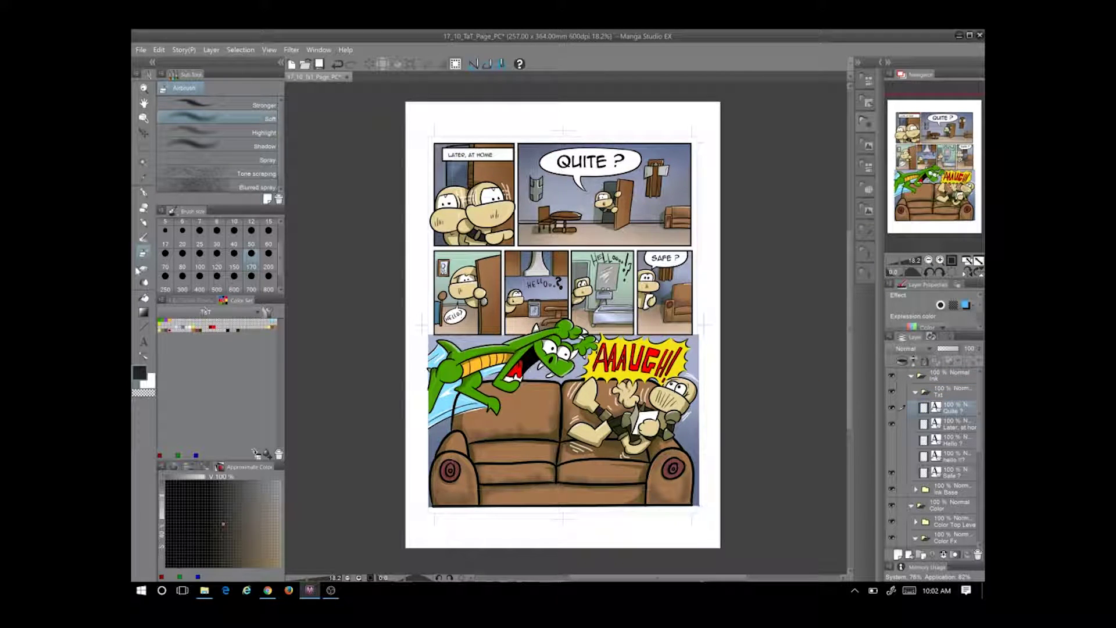
pyautogui.press('BackSpace')
pyautogui.press('BackSpace')
pyautogui.write('et')
# Set the "Quiet ?" text size to 35 and center the text in its speech balloon
pyautogui.click(195, 300)
pyautogui.click(240, 336)
pyautogui.click(238, 307)
pyautogui.click(264, 350)
pyautogui.moveTo(572, 149); pyautogui.dragTo(576, 150)
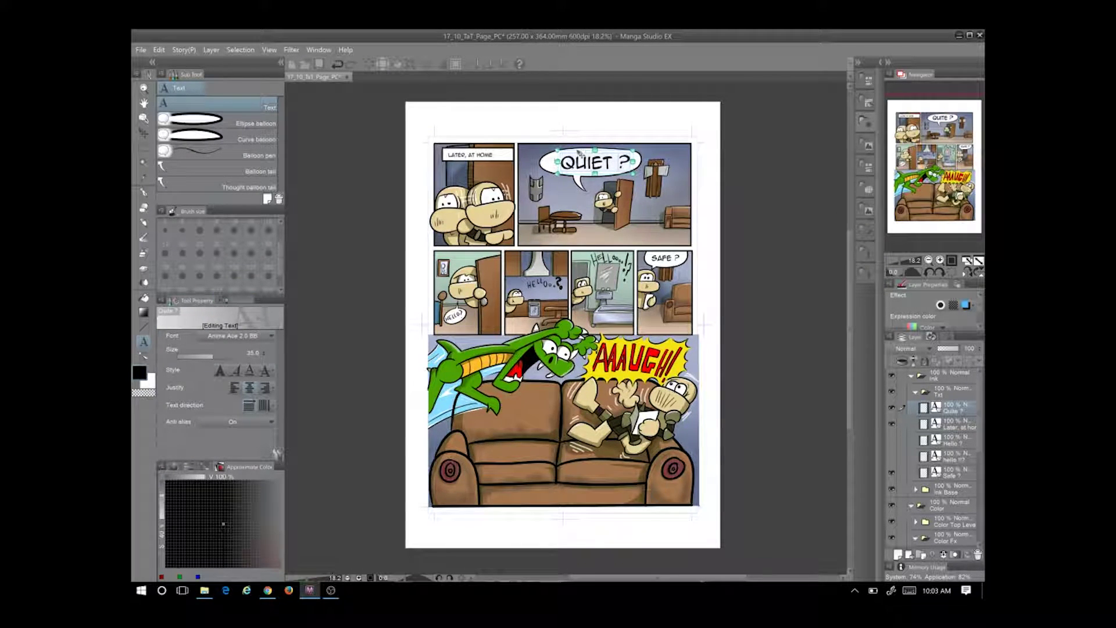
pyautogui.click(343, 127)
# Set the "Later, at home" caption's text size to 14 and center it in its box
pyautogui.click(476, 154)
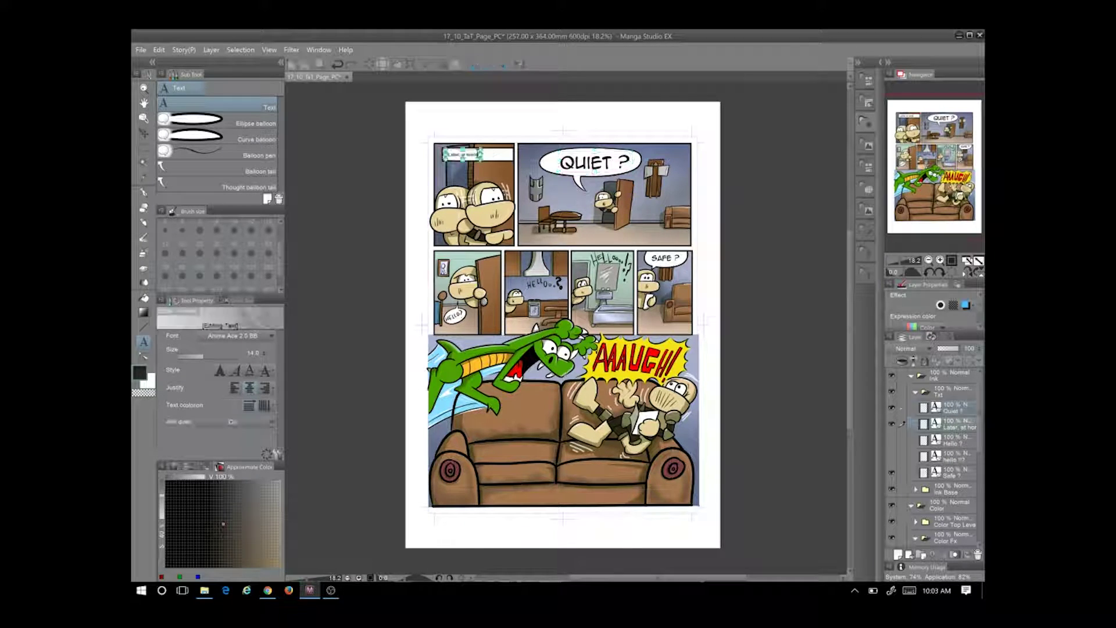
pyautogui.click(263, 350)
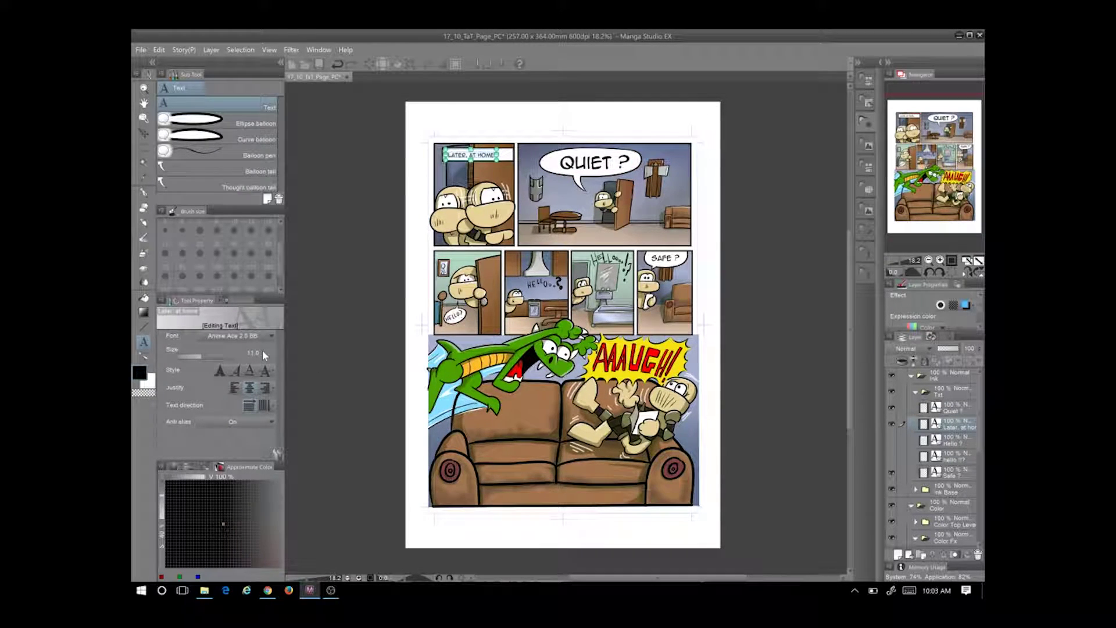
pyautogui.moveTo(463, 153); pyautogui.dragTo(461, 151)
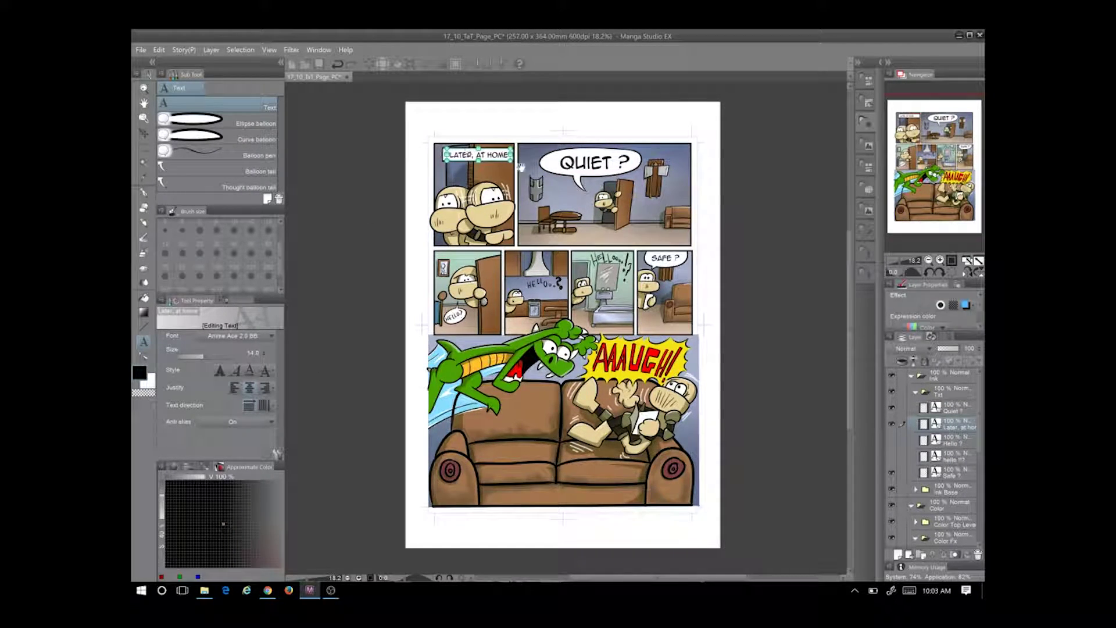
pyautogui.click(347, 218)
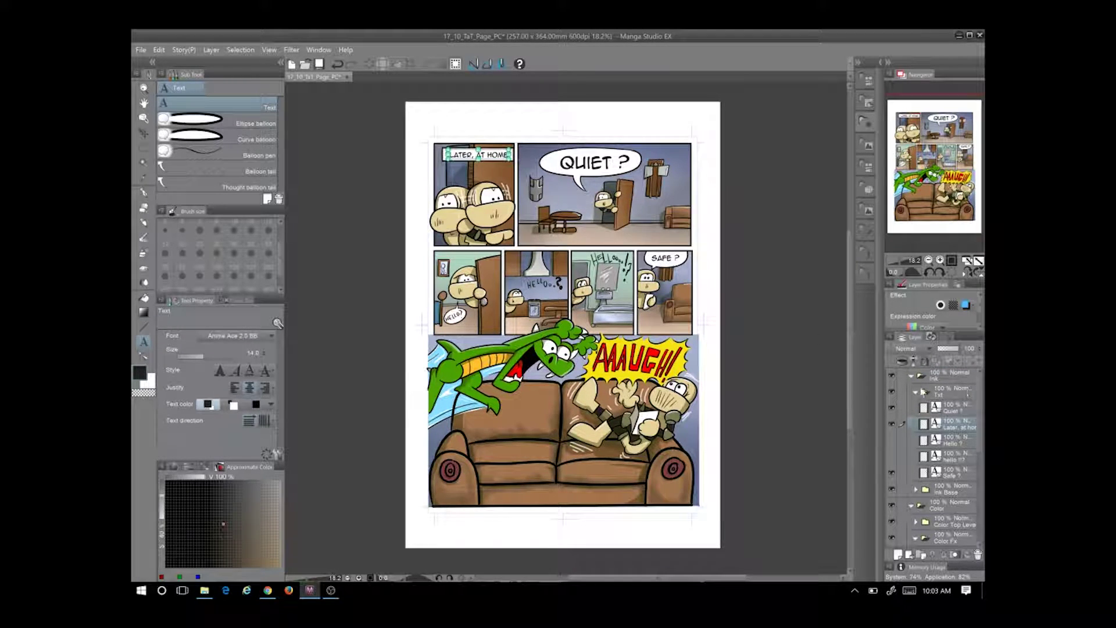
# Set the "Safe ?" balloon's text size to 16 and save the page
pyautogui.press('e')
pyautogui.press('t')
pyautogui.click(675, 257)
pyautogui.click(666, 258)
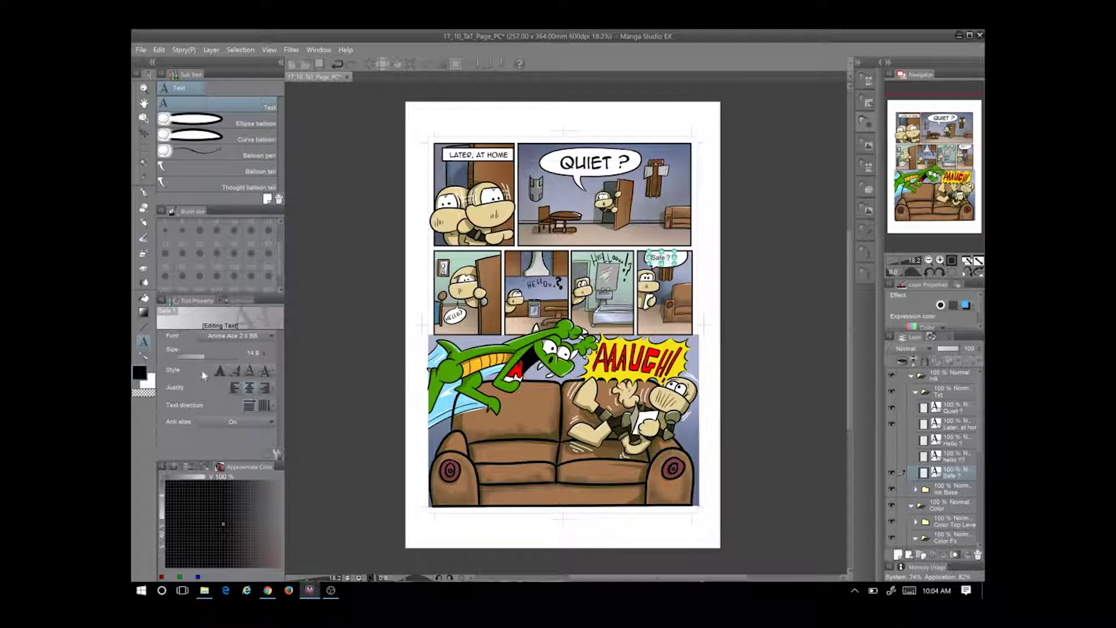
pyautogui.press('Escape')
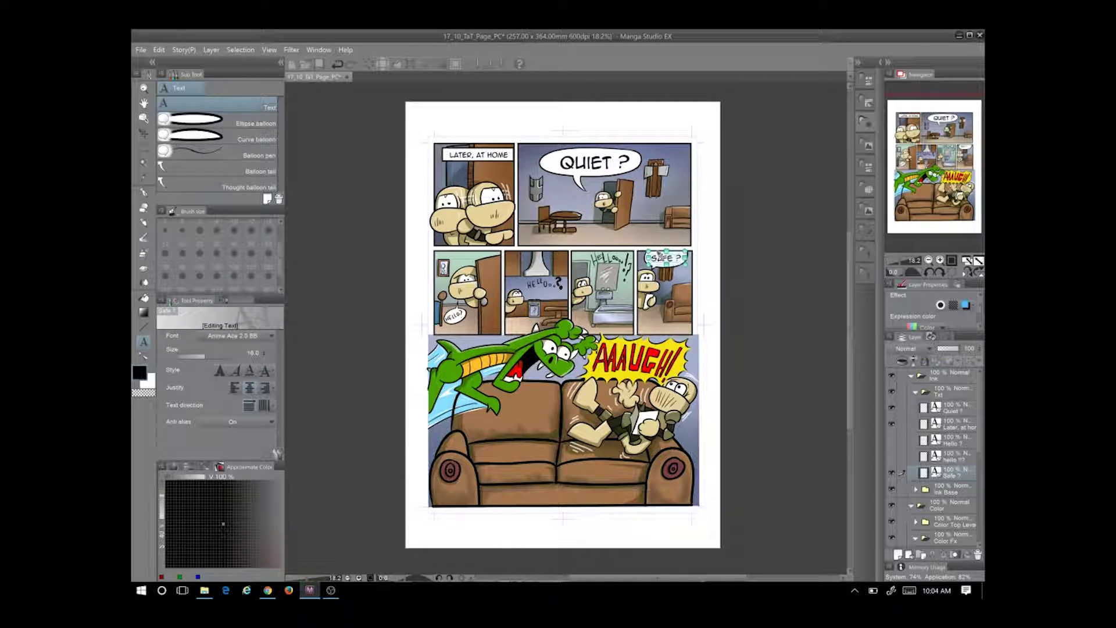
pyautogui.press('p')
pyautogui.click(319, 64)
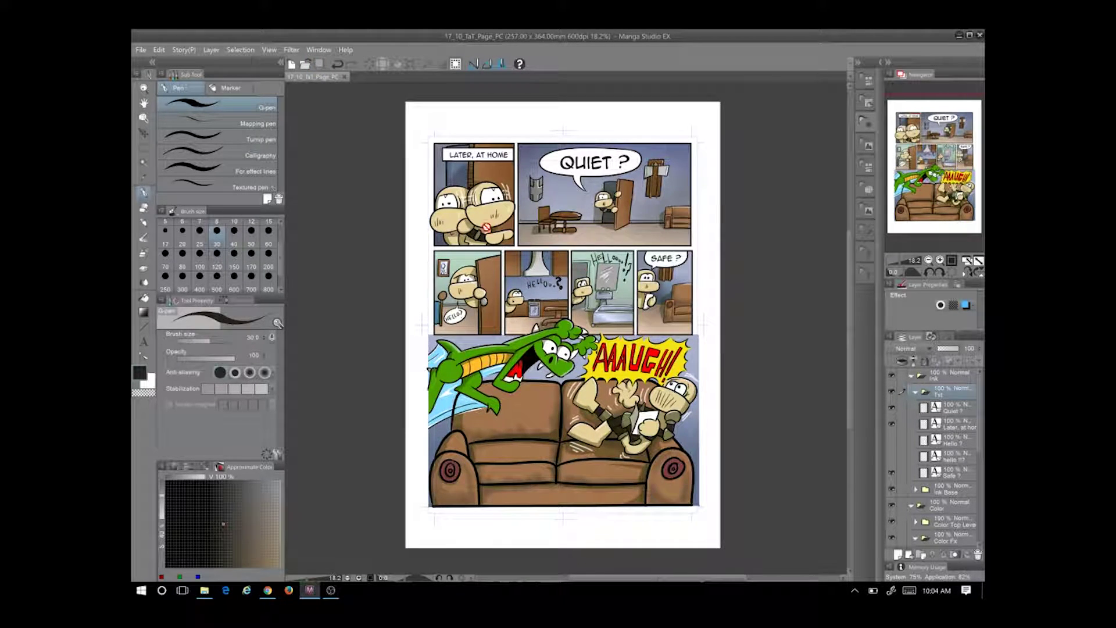
# Look over the corrected page from the upper panels down to the large sofa panel
pyautogui.press('h')
pyautogui.scroll(3, 546, 236)
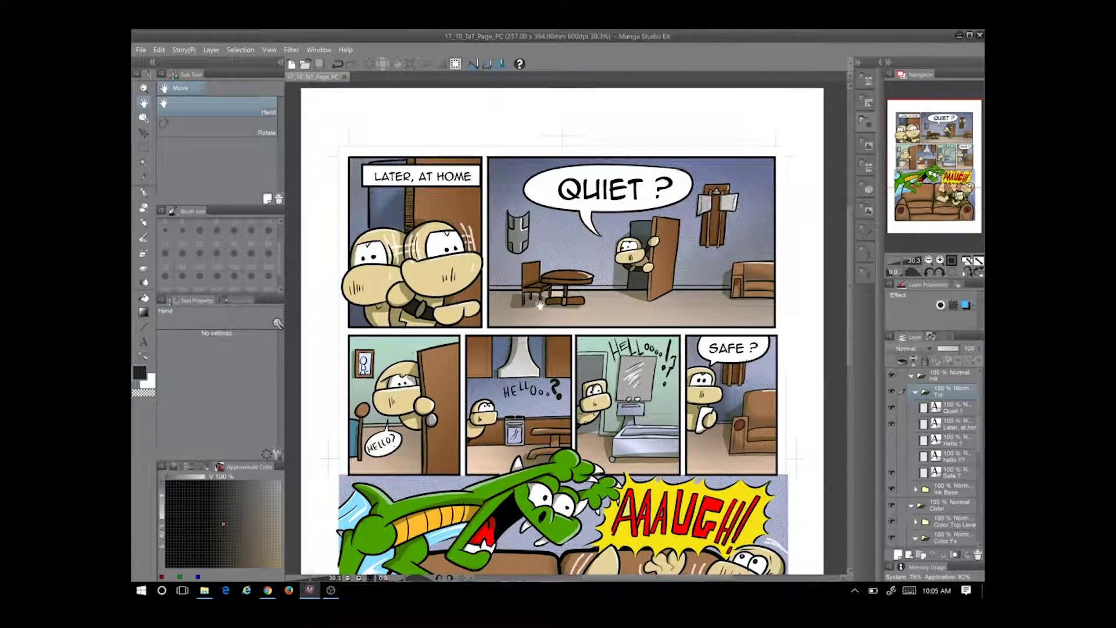
pyautogui.moveTo(518, 370); pyautogui.dragTo(568, 127)
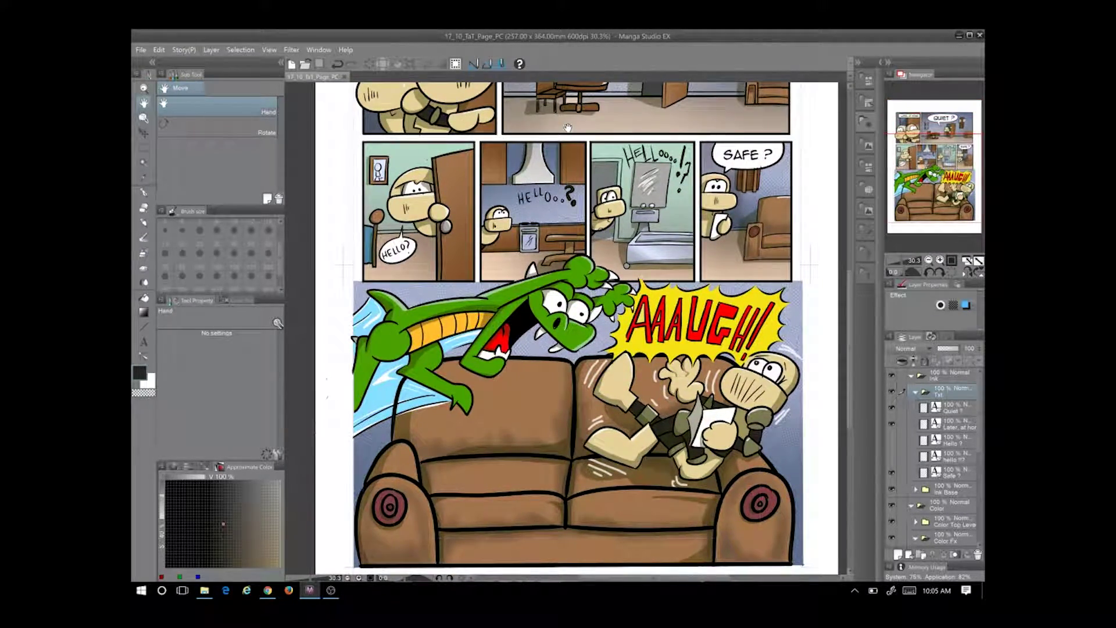
# Activate the speech-balloon ink layer in the Ink Base folder and set the G-pen's brush size to 50
pyautogui.moveTo(568, 128); pyautogui.dragTo(519, 129)
pyautogui.click(916, 392)
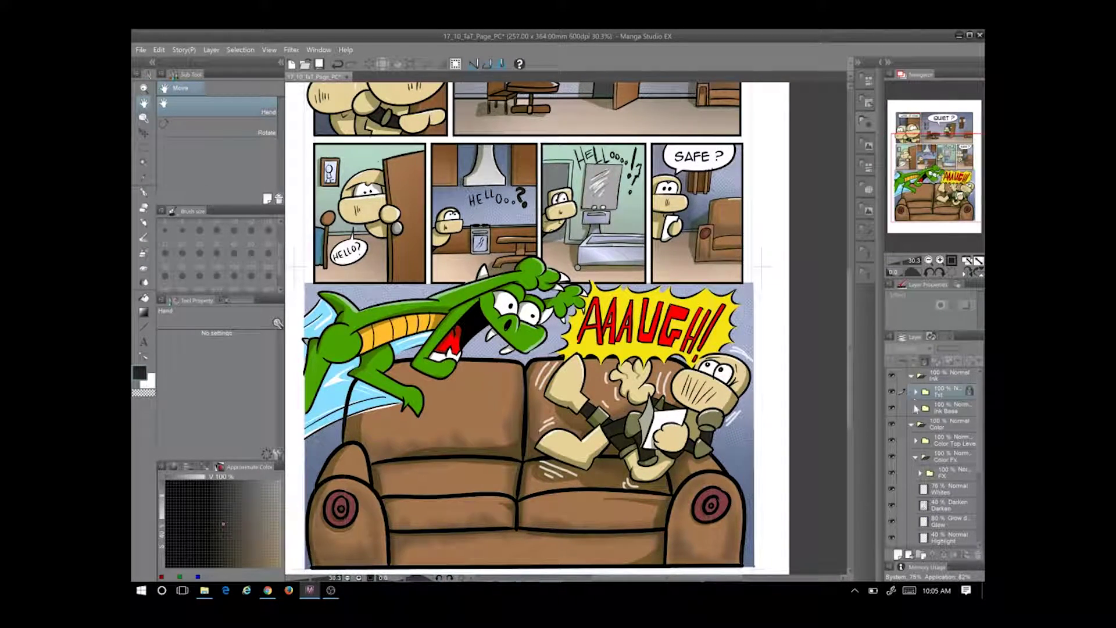
pyautogui.click(911, 425)
pyautogui.click(916, 409)
pyautogui.scroll(-2, 981, 467)
pyautogui.scroll(1, 980, 466)
pyautogui.click(948, 493)
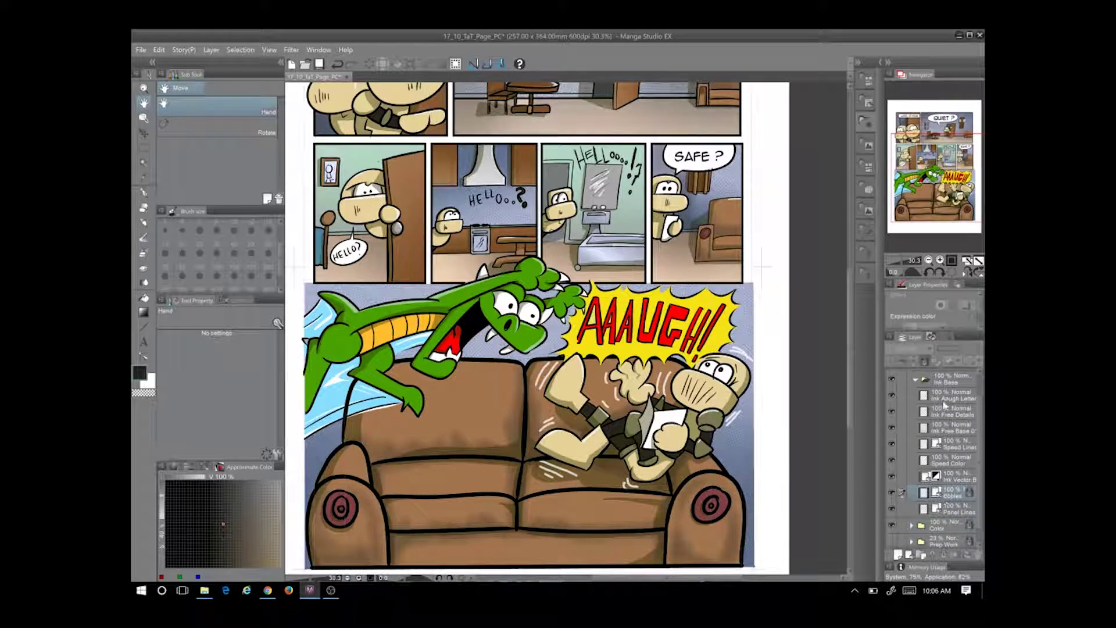
pyautogui.click(144, 192)
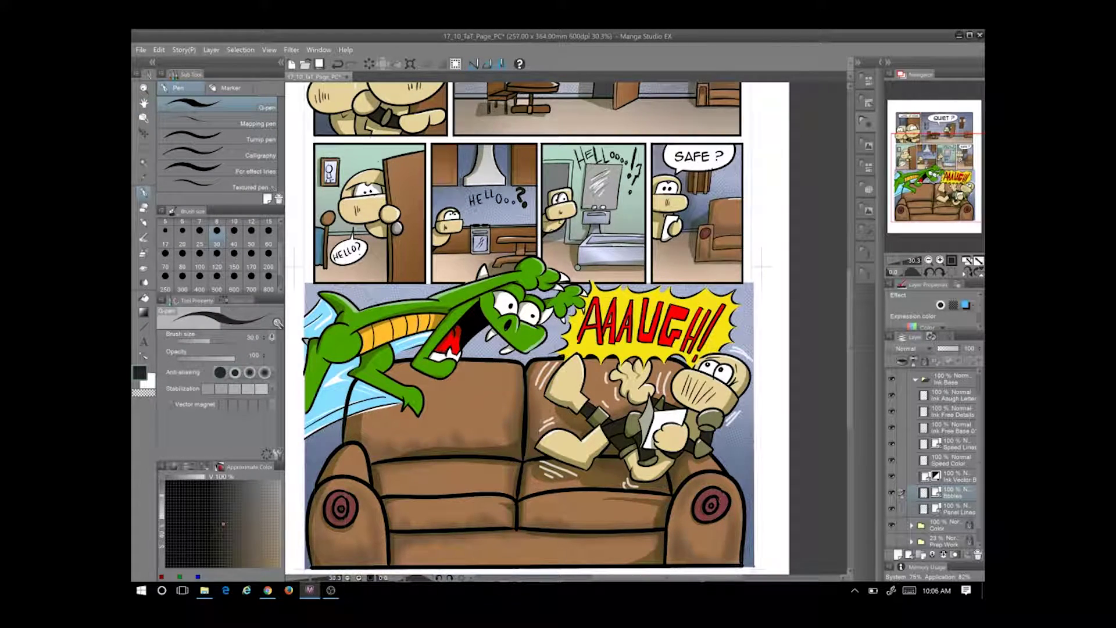
pyautogui.hotkey('ctrl', 'z')
pyautogui.moveTo(473, 361)
pyautogui.mouseDown()
pyautogui.moveTo(470, 386)
pyautogui.moveTo(416, 451)
pyautogui.mouseUp()
pyautogui.click(251, 244)
# Try drawing a spiky speech balloon on the sofa's left back cushion below the dragon's mouth
pyautogui.moveTo(441, 397)
pyautogui.mouseDown()
pyautogui.moveTo(501, 372)
pyautogui.moveTo(515, 410)
pyautogui.moveTo(482, 449)
pyautogui.mouseUp()
pyautogui.moveTo(439, 398)
pyautogui.mouseDown()
pyautogui.moveTo(484, 378)
pyautogui.moveTo(514, 394)
pyautogui.moveTo(463, 445)
pyautogui.mouseUp()
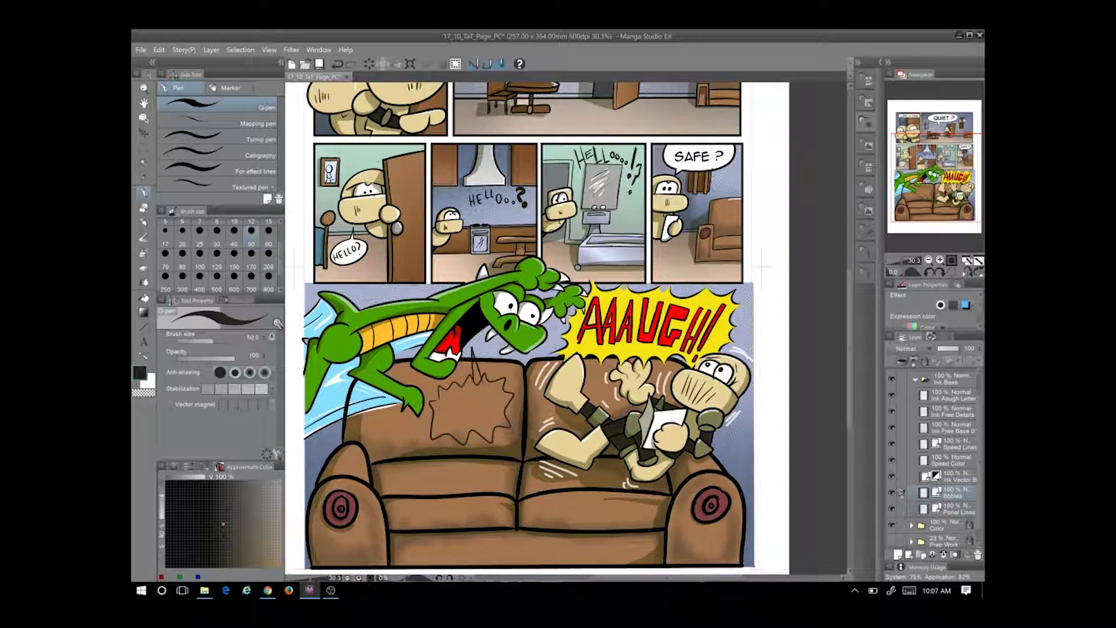
pyautogui.press('e')
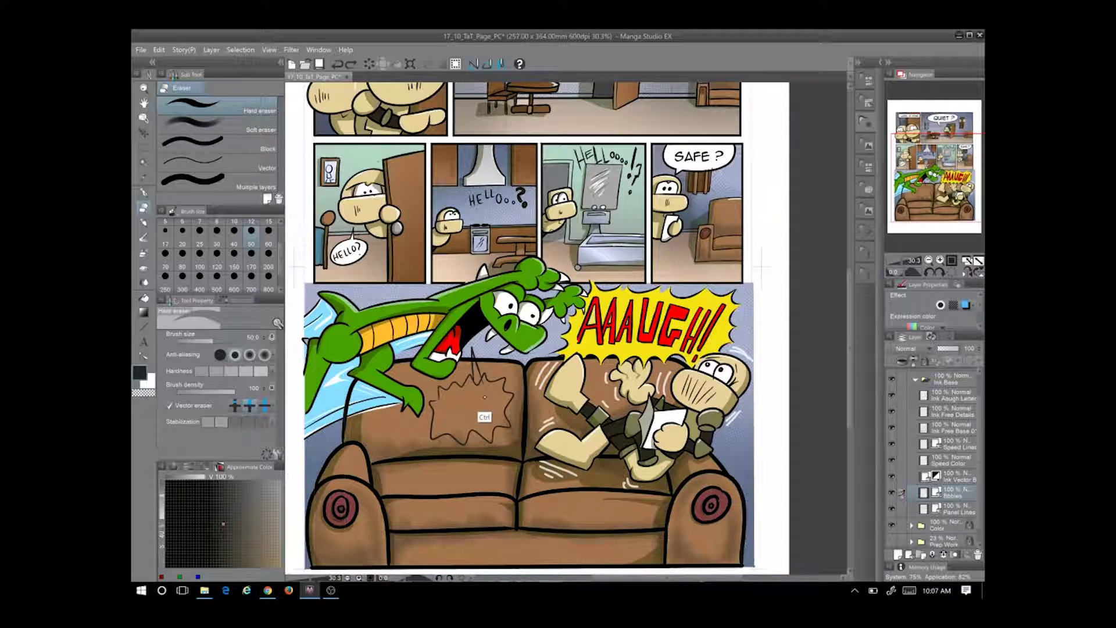
pyautogui.press('p')
pyautogui.hotkey('ctrl', 'z')
pyautogui.hotkey('ctrl', 'z')
pyautogui.hotkey('ctrl', 'z')
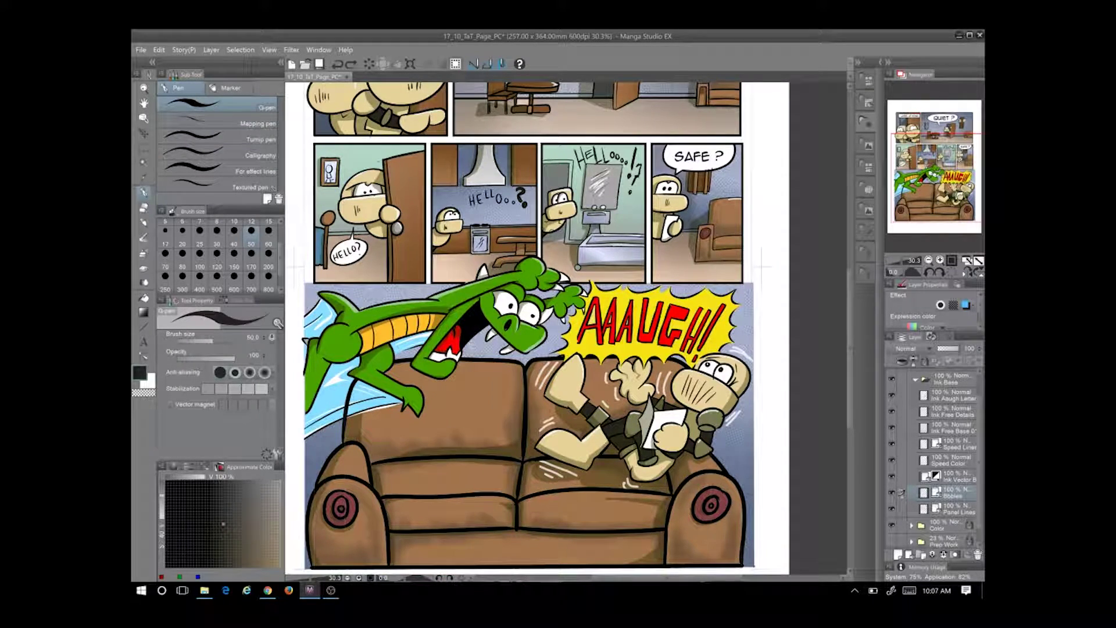
# Try another freehand balloon outline with a tail on the sofa's left back cushion
pyautogui.moveTo(470, 365)
pyautogui.mouseDown()
pyautogui.moveTo(466, 389)
pyautogui.moveTo(510, 382)
pyautogui.moveTo(506, 409)
pyautogui.moveTo(521, 414)
pyautogui.mouseUp()
pyautogui.moveTo(472, 416); pyautogui.dragTo(490, 435)
pyautogui.hotkey('ctrl', 'z')
pyautogui.hotkey('ctrl', 'z')
pyautogui.hotkey('ctrl', 'z')
pyautogui.hotkey('ctrl', 'z')
pyautogui.hotkey('ctrl', 'z')
pyautogui.hotkey('ctrl', 'z')
# Draw a round speech balloon on the sofa's left back cushion with a pointed tail towards the dragon's mouth
pyautogui.moveTo(482, 381)
pyautogui.mouseDown()
pyautogui.moveTo(442, 436)
pyautogui.moveTo(512, 389)
pyautogui.moveTo(482, 385)
pyautogui.moveTo(515, 442)
pyautogui.mouseUp()
pyautogui.press('e')
pyautogui.press('p')
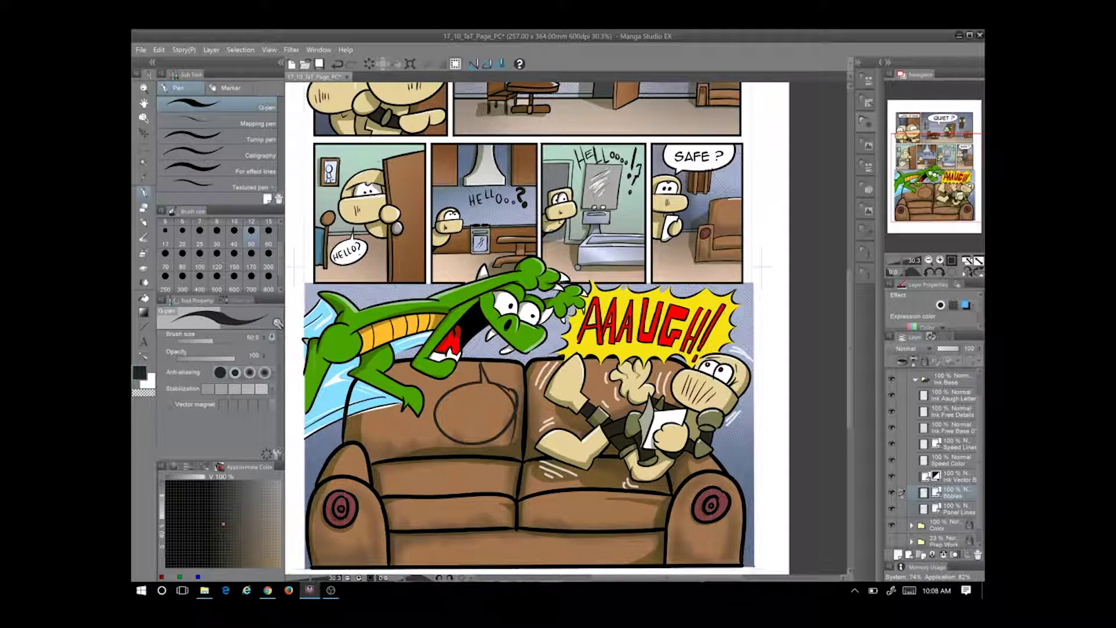
pyautogui.hotkey('ctrl', 'z')
pyautogui.press('e')
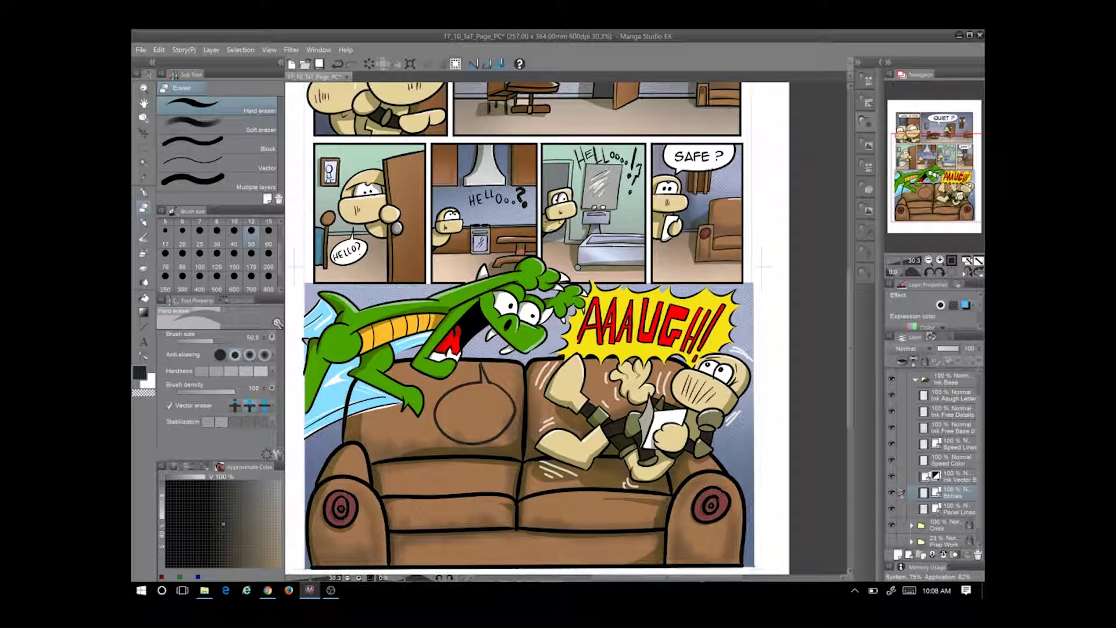
pyautogui.press('p')
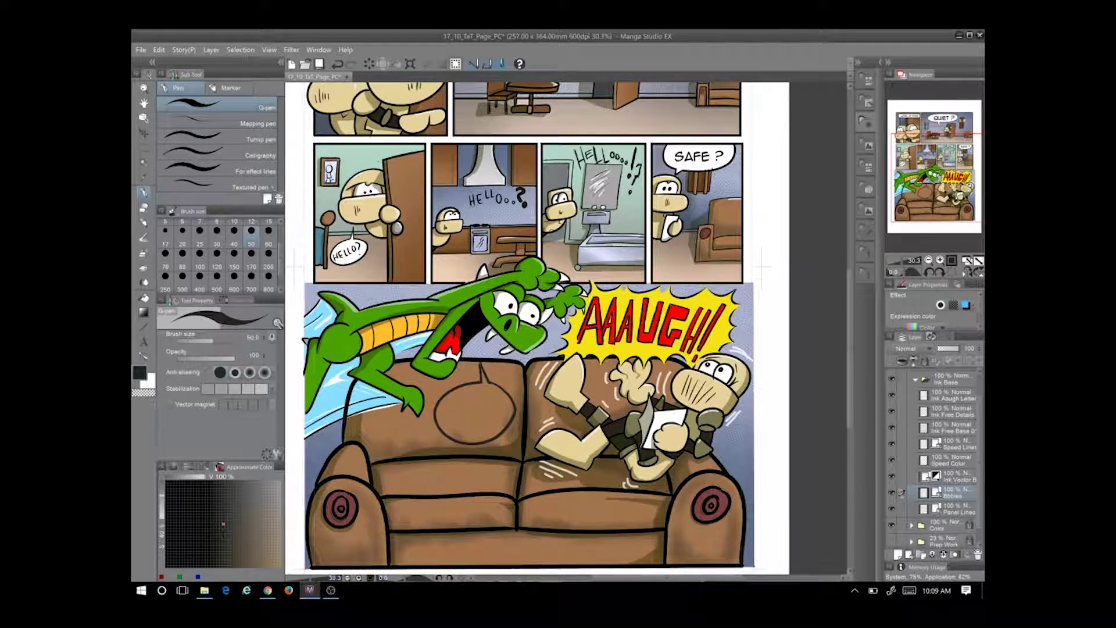
# Fill the new round speech balloon with white on the Txt Bbl layer in the Color Top Level folder
pyautogui.click(912, 526)
pyautogui.click(942, 525)
pyautogui.scroll(-2, 964, 493)
pyautogui.click(916, 485)
pyautogui.click(953, 501)
pyautogui.press('g')
pyautogui.click(497, 406)
pyautogui.hotkey('ctrl', 'z')
pyautogui.click(893, 517)
pyautogui.hotkey('ctrl', 'y')
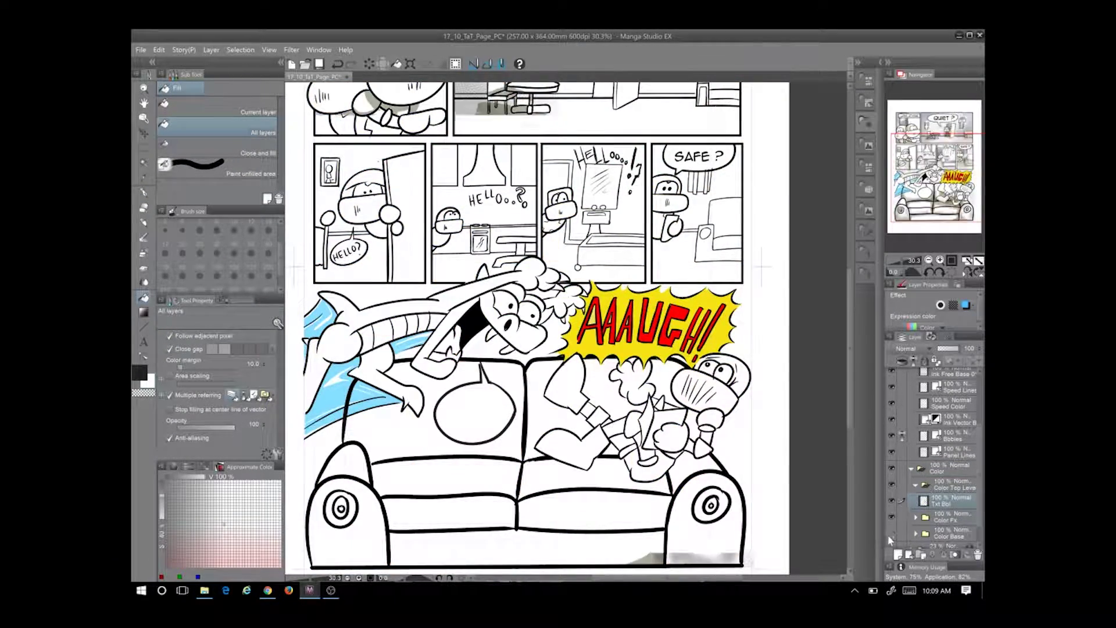
pyautogui.click(893, 517)
pyautogui.scroll(5, 935, 459)
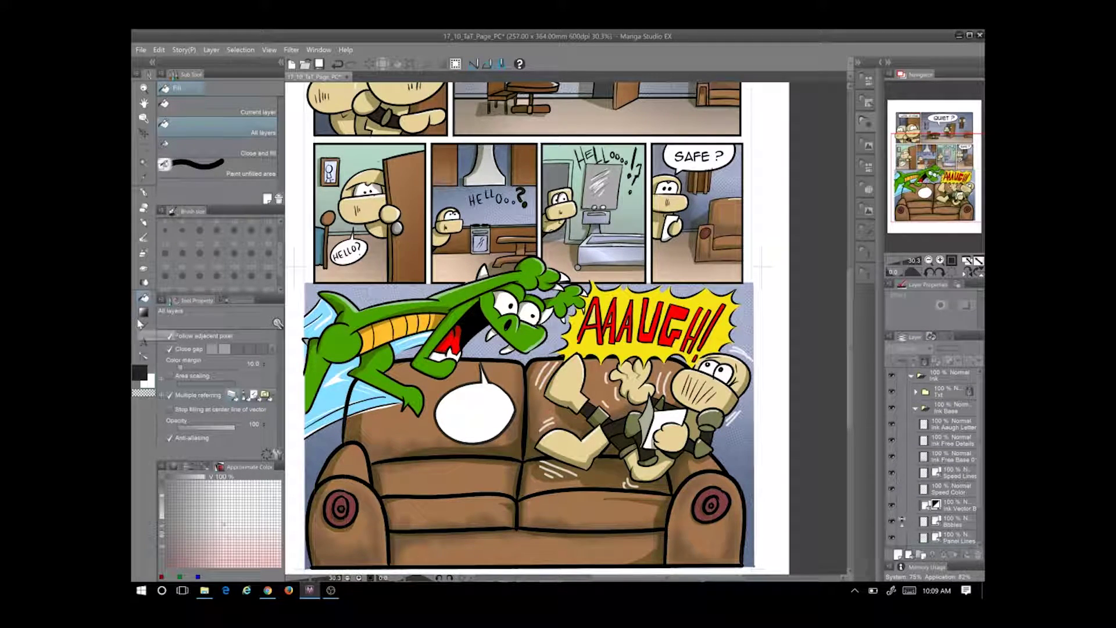
pyautogui.click(144, 342)
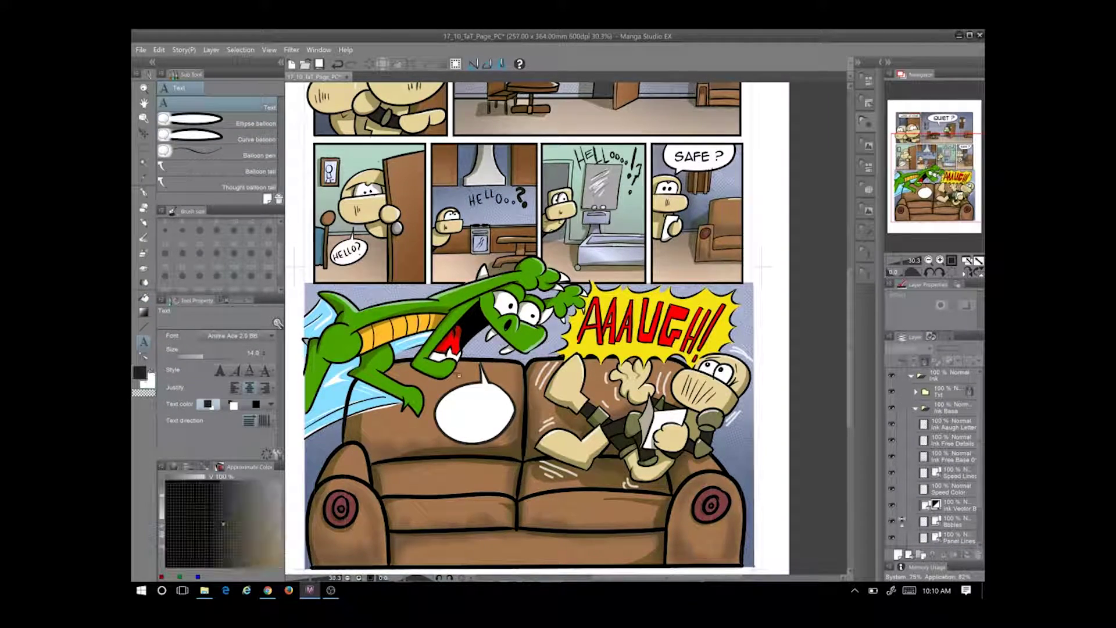
pyautogui.scroll(-1, 468, 412)
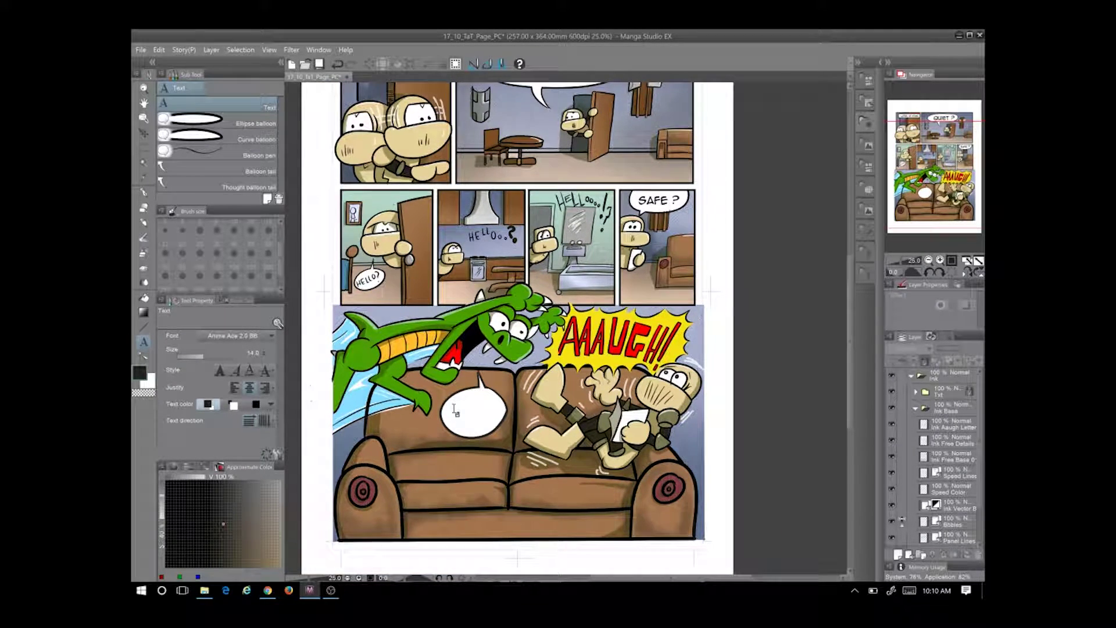
# Hand-letter "YAH!" inside the dragon's speech balloon on the Ink Aaugh Letter layer with the G-pen and save the page
pyautogui.click(954, 425)
pyautogui.press('p')
pyautogui.scroll(-1, 499, 407)
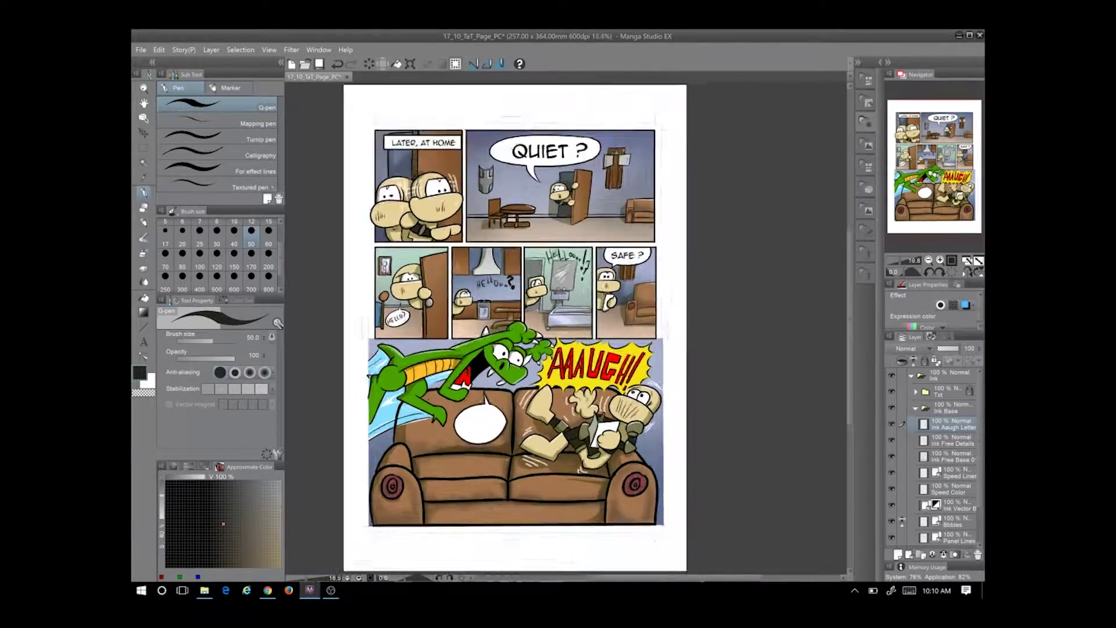
pyautogui.scroll(3, 499, 407)
pyautogui.moveTo(405, 340); pyautogui.dragTo(416, 355)
pyautogui.moveTo(428, 333)
pyautogui.mouseDown()
pyautogui.moveTo(416, 373)
pyautogui.moveTo(447, 393)
pyautogui.mouseUp()
pyautogui.moveTo(426, 372); pyautogui.dragTo(443, 371)
pyautogui.moveTo(455, 331); pyautogui.dragTo(452, 384)
pyautogui.moveTo(454, 358); pyautogui.dragTo(470, 356)
pyautogui.moveTo(471, 329)
pyautogui.mouseDown()
pyautogui.moveTo(469, 381)
pyautogui.moveTo(475, 364)
pyautogui.moveTo(451, 385)
pyautogui.mouseUp()
pyautogui.click(484, 374)
pyautogui.moveTo(437, 337)
pyautogui.mouseDown()
pyautogui.moveTo(423, 400)
pyautogui.moveTo(449, 399)
pyautogui.mouseUp()
pyautogui.moveTo(428, 378); pyautogui.dragTo(442, 374)
pyautogui.moveTo(430, 330); pyautogui.dragTo(411, 391)
pyautogui.moveTo(428, 329); pyautogui.dragTo(411, 389)
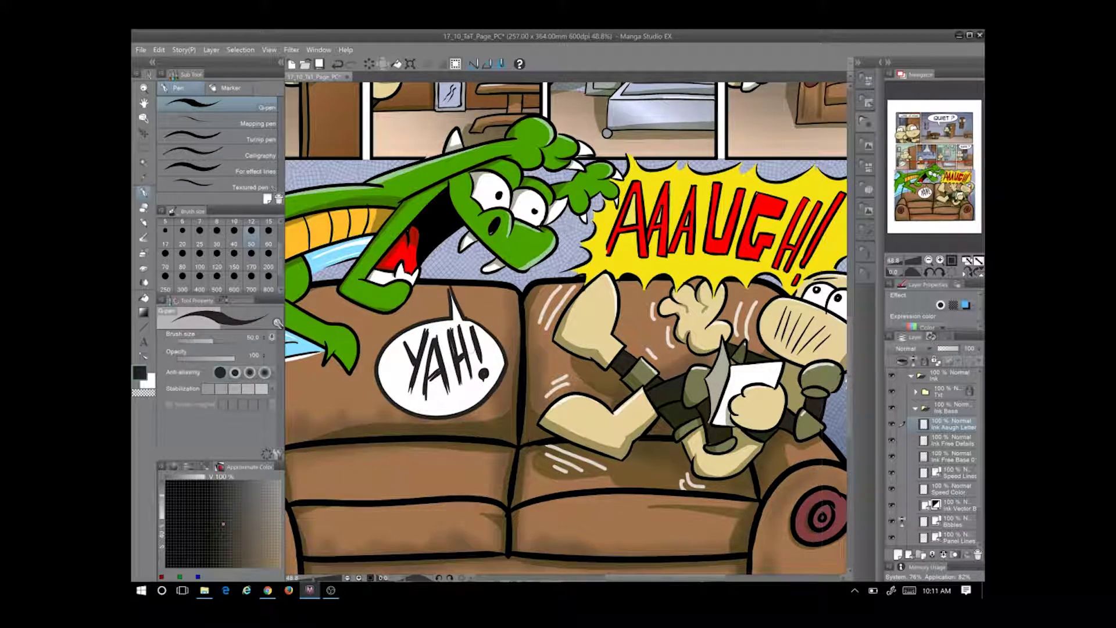
pyautogui.moveTo(467, 363); pyautogui.dragTo(459, 387)
pyautogui.hotkey('ctrl', '-')
pyautogui.hotkey('ctrl', 's')
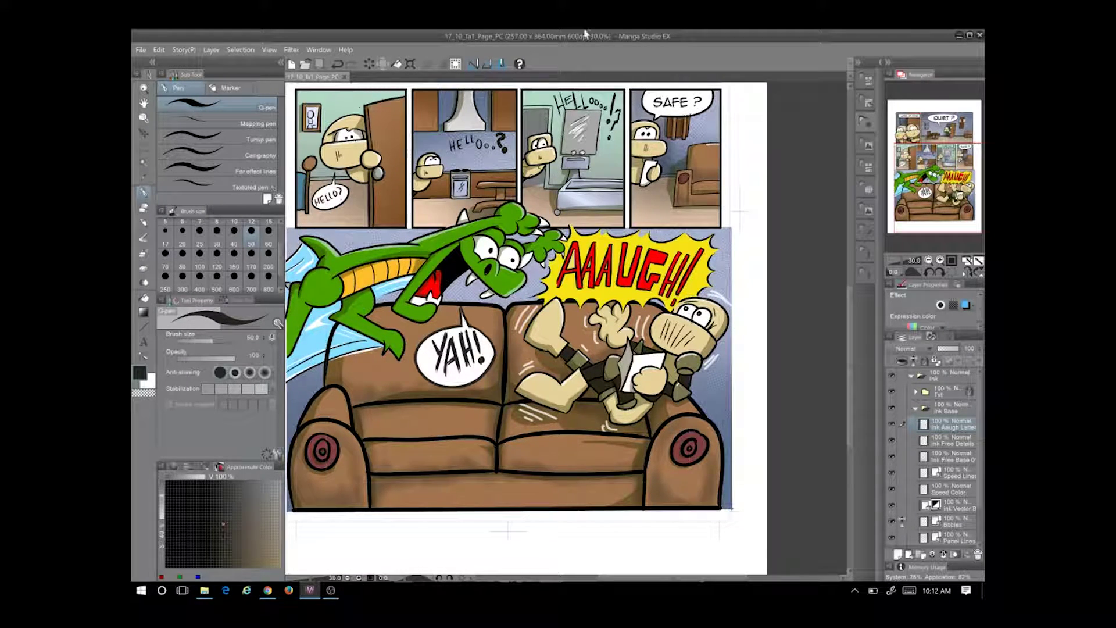
# Review the full page and examine the frightened character on the sofa up close
pyautogui.hotkey('ctrl', '-')
pyautogui.hotkey('ctrl', '-')
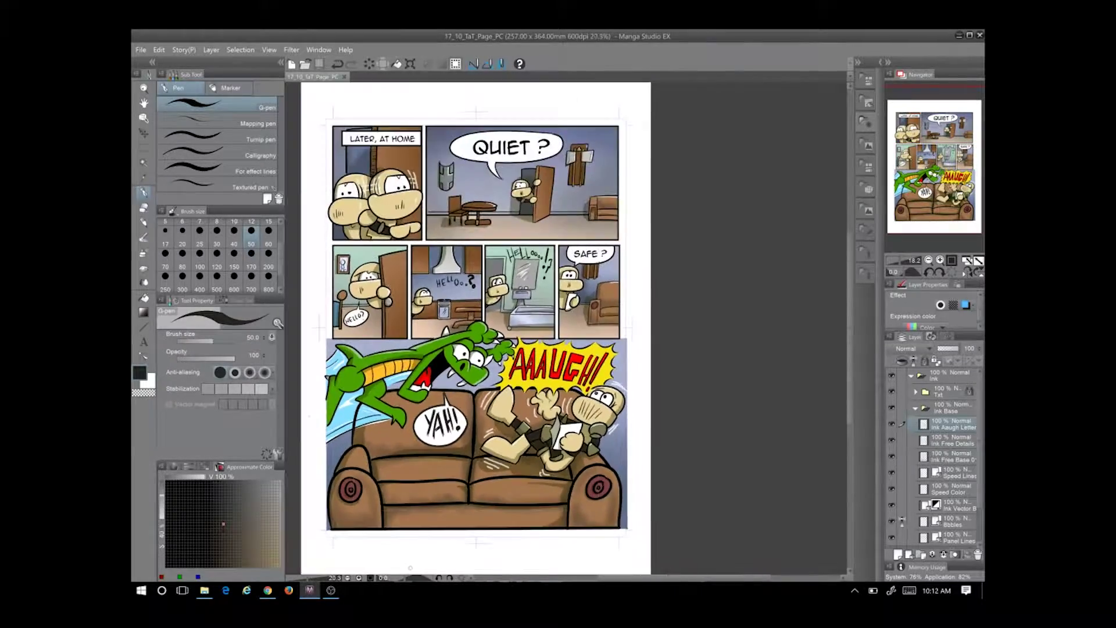
pyautogui.hotkey('ctrl', '+')
pyautogui.hotkey('ctrl', '+')
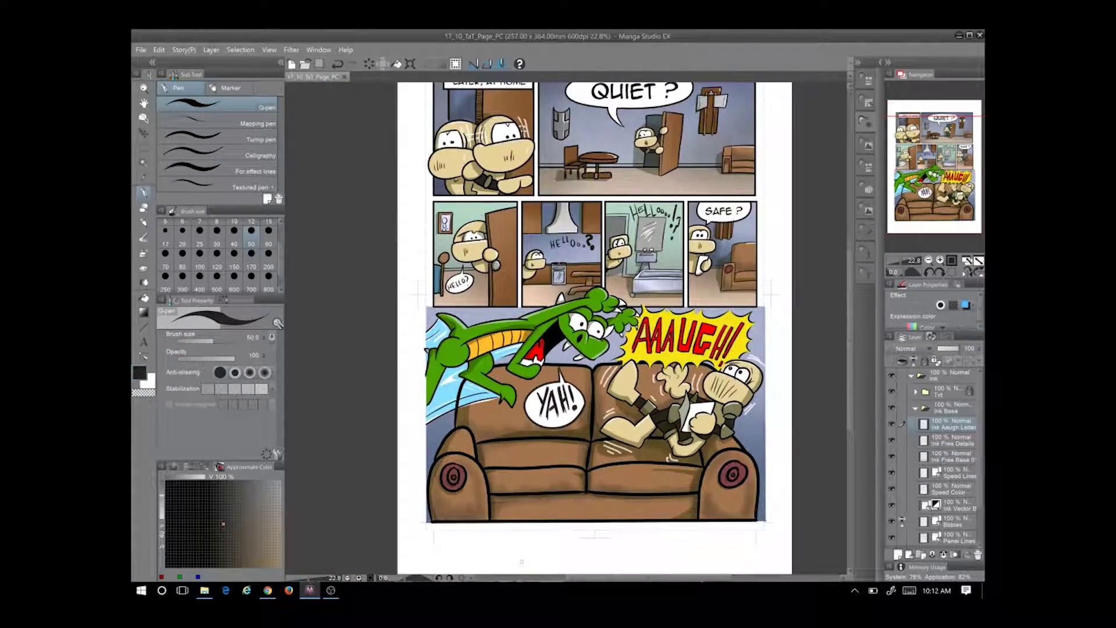
pyautogui.hotkey('ctrl', '-')
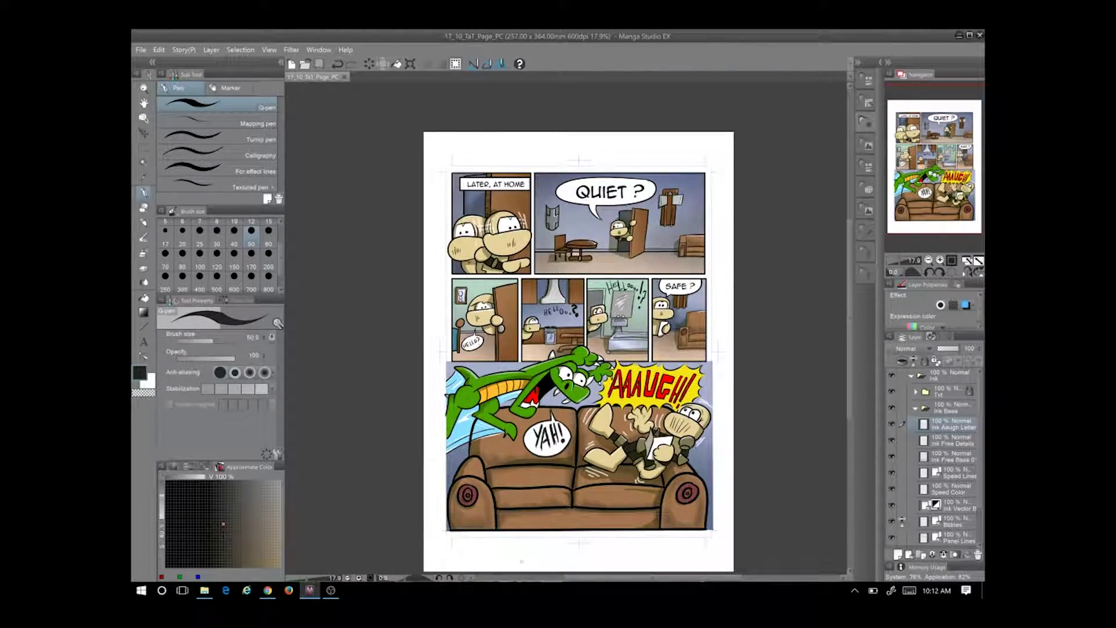
pyautogui.hotkey('ctrl', '+')
pyautogui.hotkey('ctrl', '+')
pyautogui.hotkey('ctrl', '+')
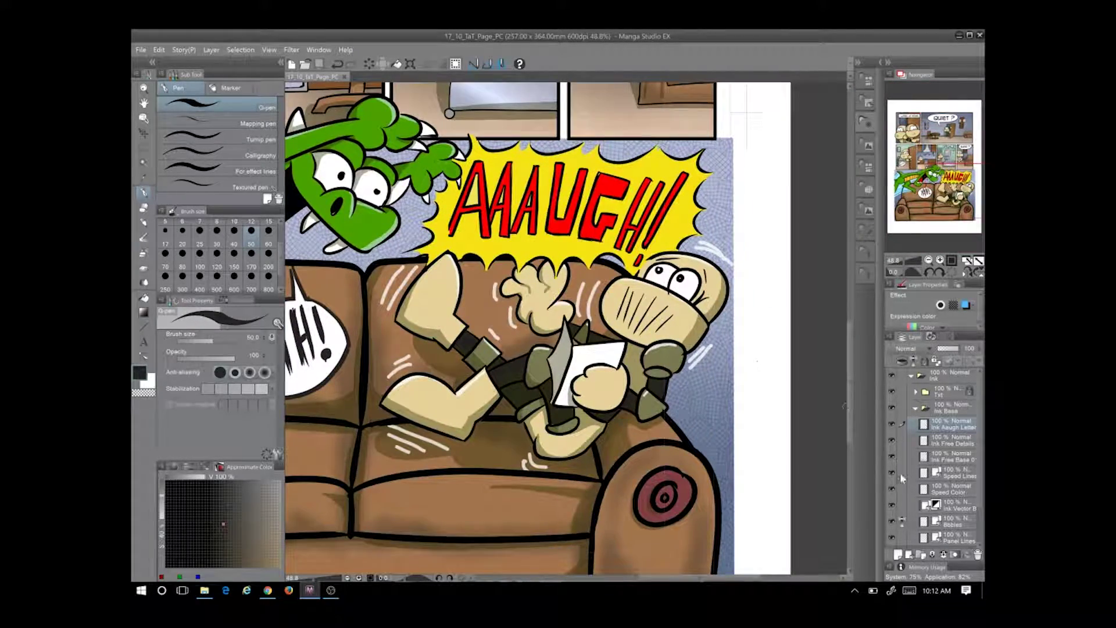
# Hide the Highlight and Shade layers in the Color Fx folder
pyautogui.click(944, 407)
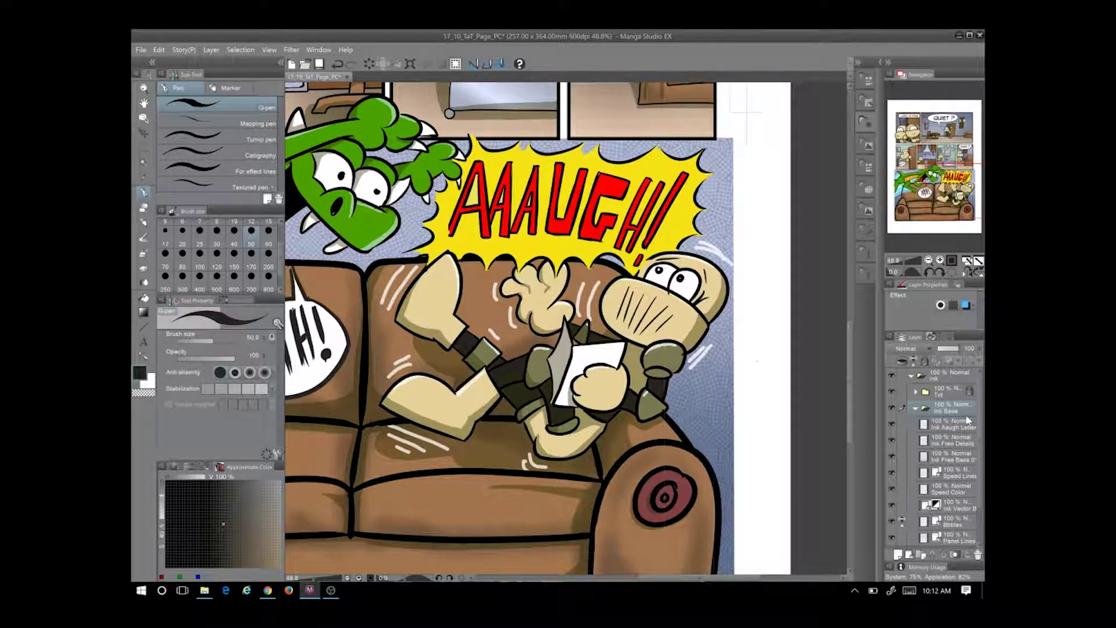
pyautogui.click(912, 375)
pyautogui.click(912, 391)
pyautogui.click(916, 424)
pyautogui.hotkey('ctrl', '-')
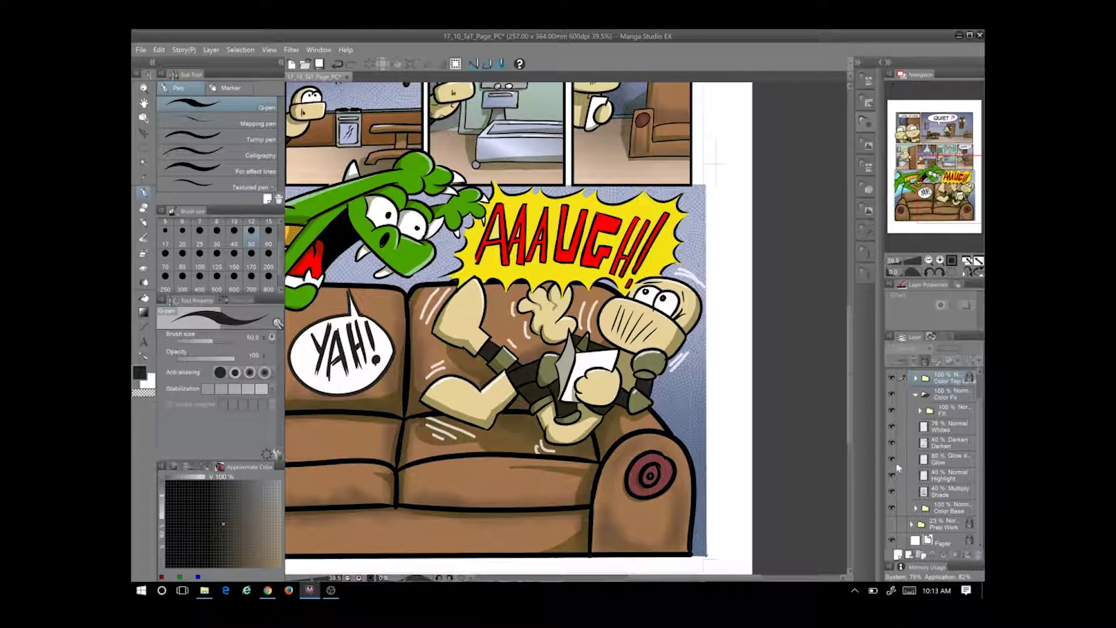
pyautogui.click(892, 427)
pyautogui.click(892, 427)
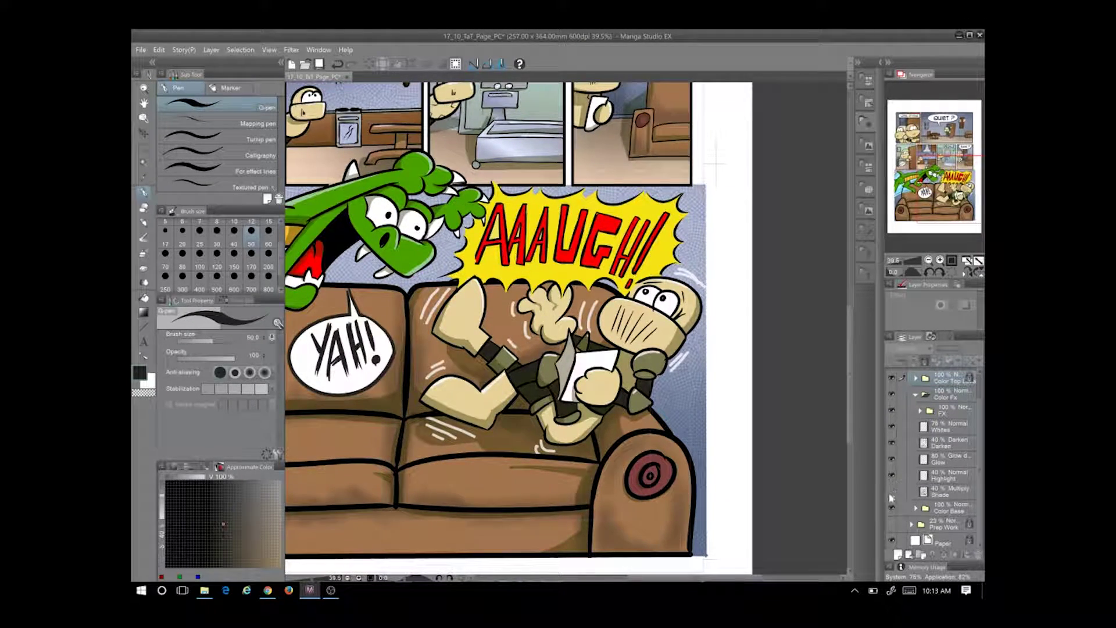
pyautogui.click(892, 492)
pyautogui.click(892, 443)
pyautogui.click(892, 443)
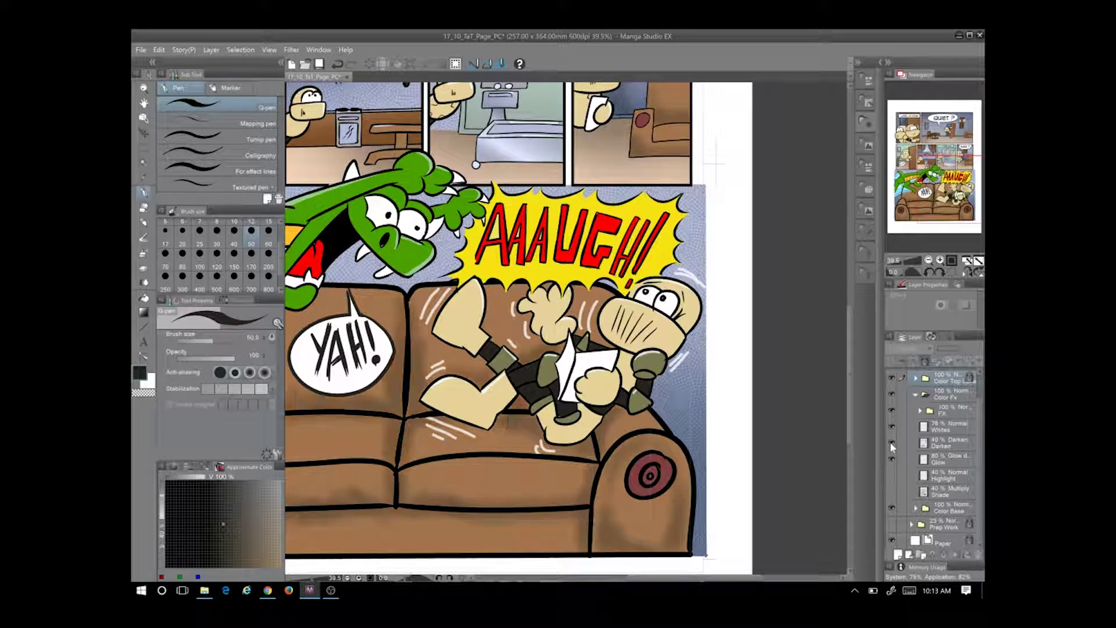
# Fill the comic book held by the character on the sofa with pale green on the Flats layer
pyautogui.click(917, 395)
pyautogui.click(917, 425)
pyautogui.scroll(-2, 919, 477)
pyautogui.click(917, 509)
pyautogui.click(951, 524)
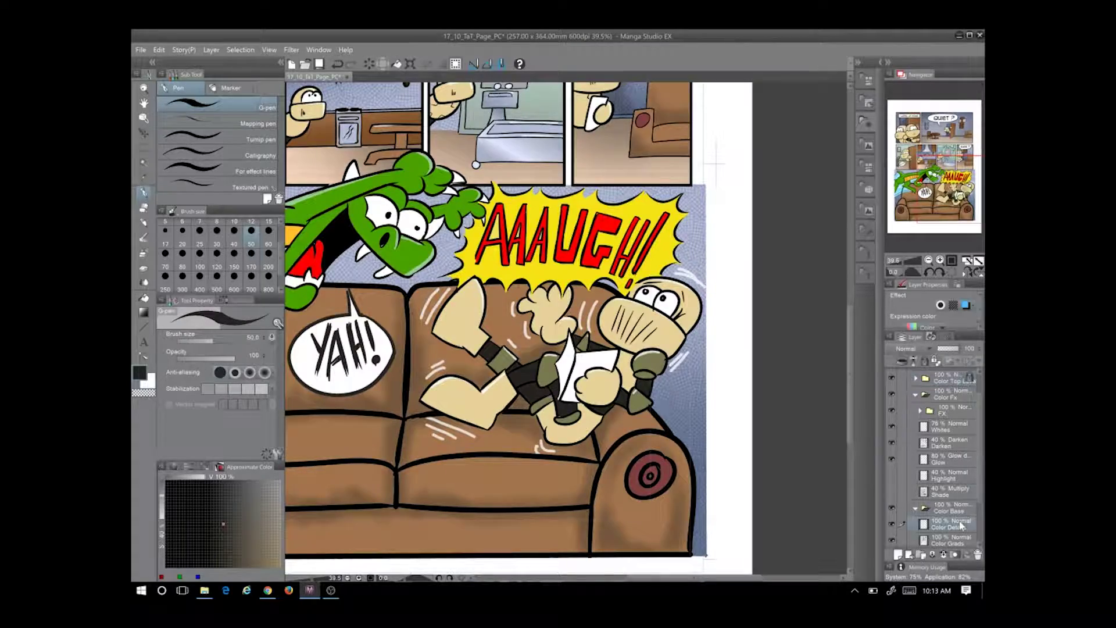
pyautogui.hotkey('ctrl', '+')
pyautogui.hotkey('ctrl', '+')
pyautogui.scroll(-3, 954, 493)
pyautogui.click(951, 517)
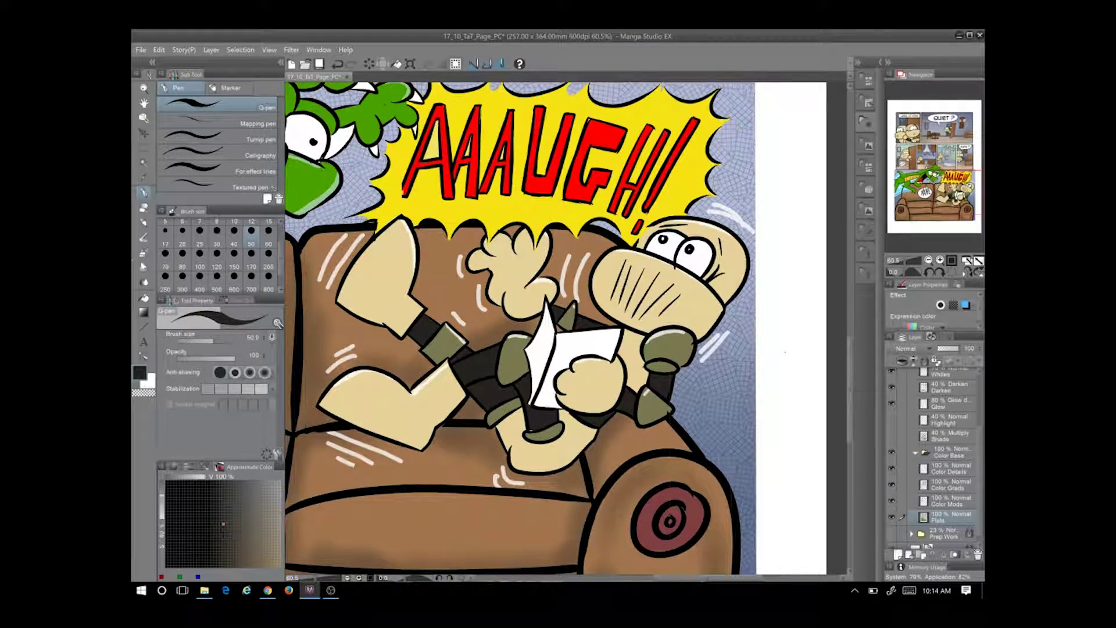
pyautogui.press('g')
pyautogui.click(550, 354)
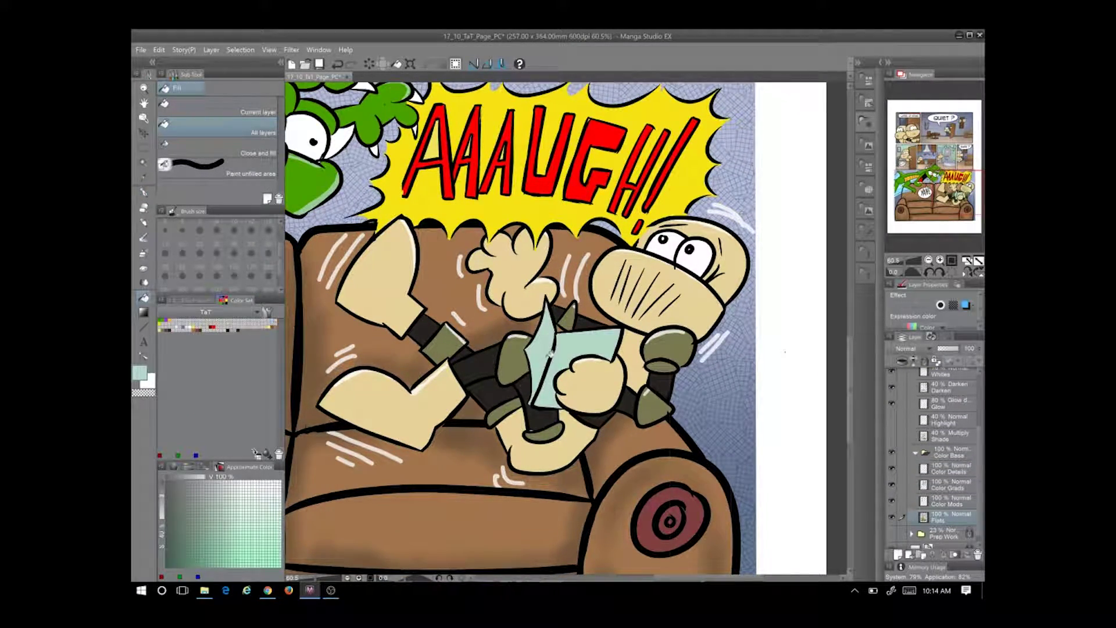
pyautogui.hotkey('ctrl', '+')
pyautogui.click(951, 468)
pyautogui.press('b')
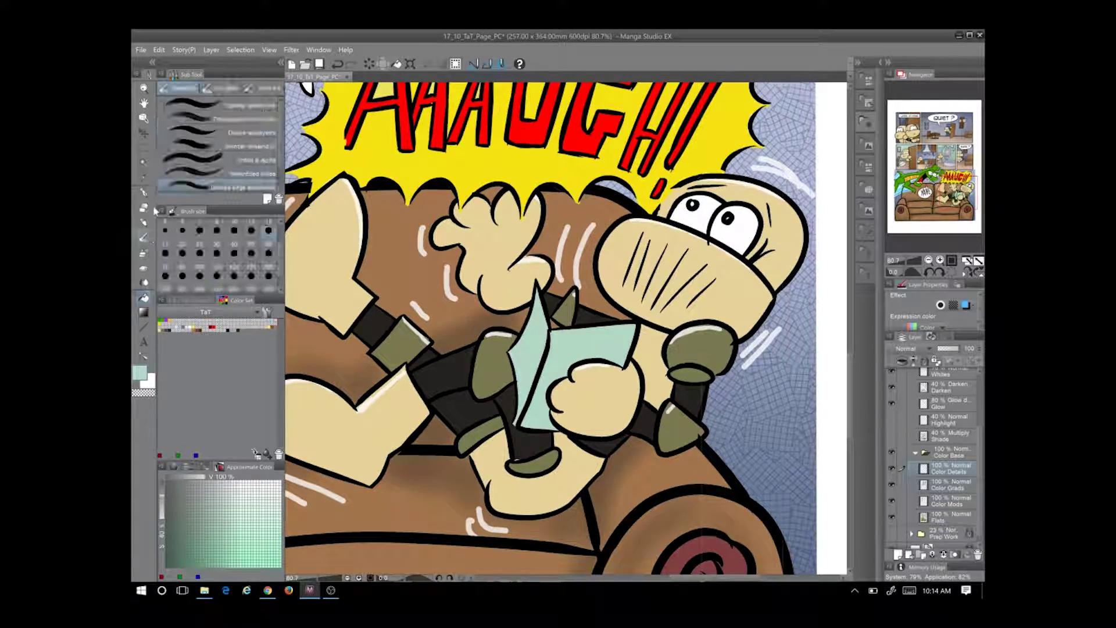
pyautogui.click(141, 50)
pyautogui.click(157, 73)
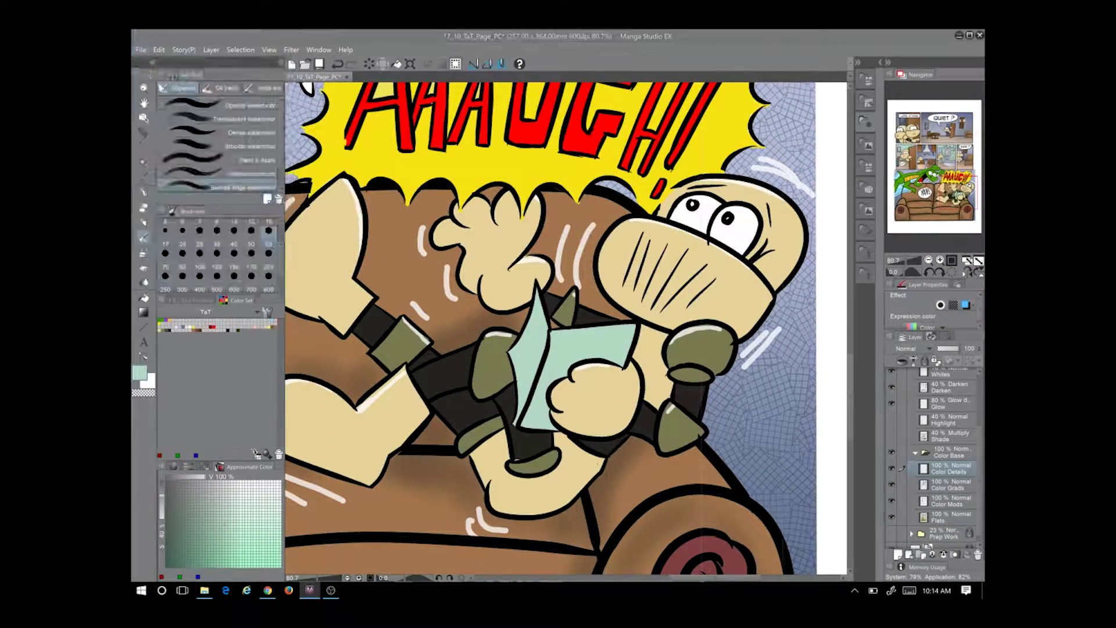
pyautogui.doubleClick(439, 207)
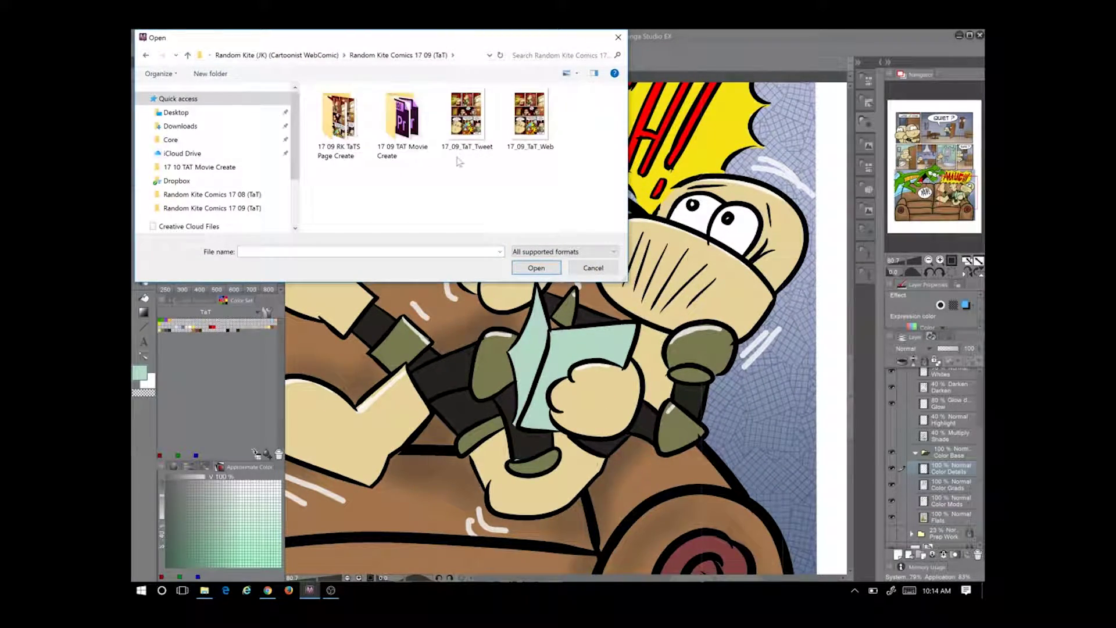
pyautogui.click(608, 269)
# Show the Sub View and load the 17_09_TaT page image as a reference, framed on its Thunder comic book cover
pyautogui.click(317, 50)
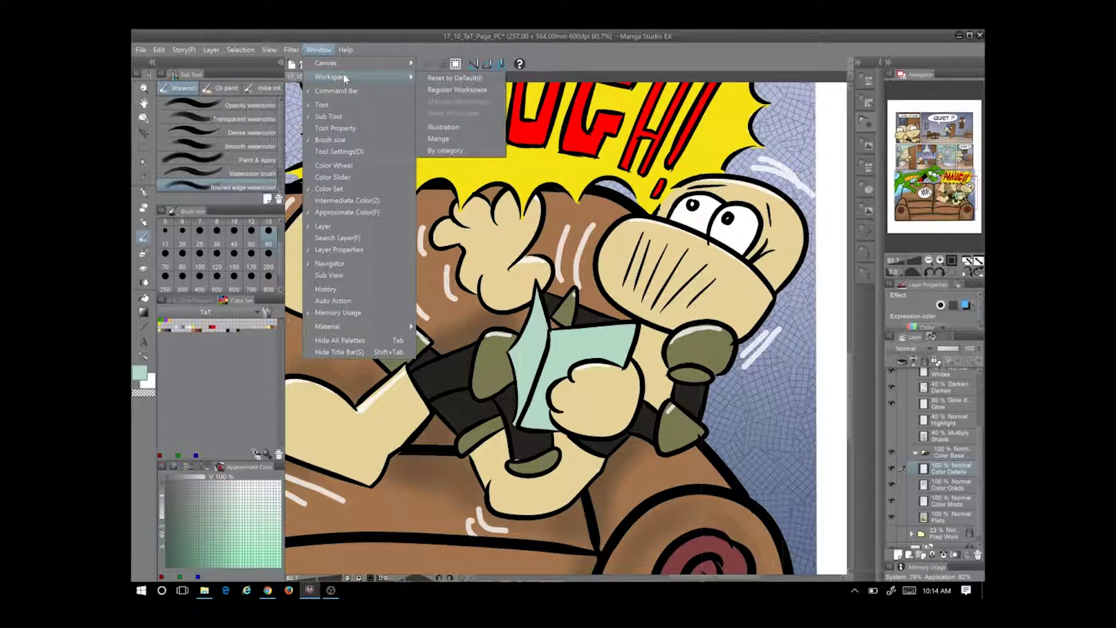
pyautogui.moveTo(346, 67)
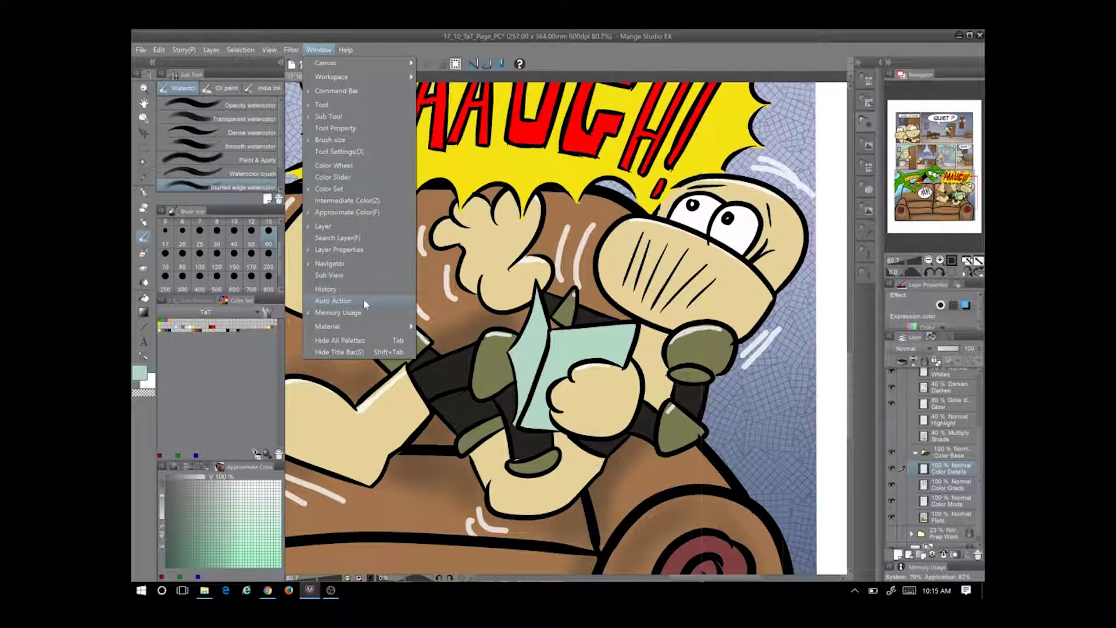
pyautogui.click(360, 276)
pyautogui.click(290, 73)
pyautogui.click(319, 134)
pyautogui.click(277, 55)
pyautogui.doubleClick(406, 176)
pyautogui.doubleClick(466, 116)
pyautogui.moveTo(434, 378); pyautogui.dragTo(462, 297)
# Activate the Ink Free Details layer and set up the G-pen with black as the drawing color
pyautogui.scroll(5, 948, 442)
pyautogui.click(944, 375)
pyautogui.click(951, 441)
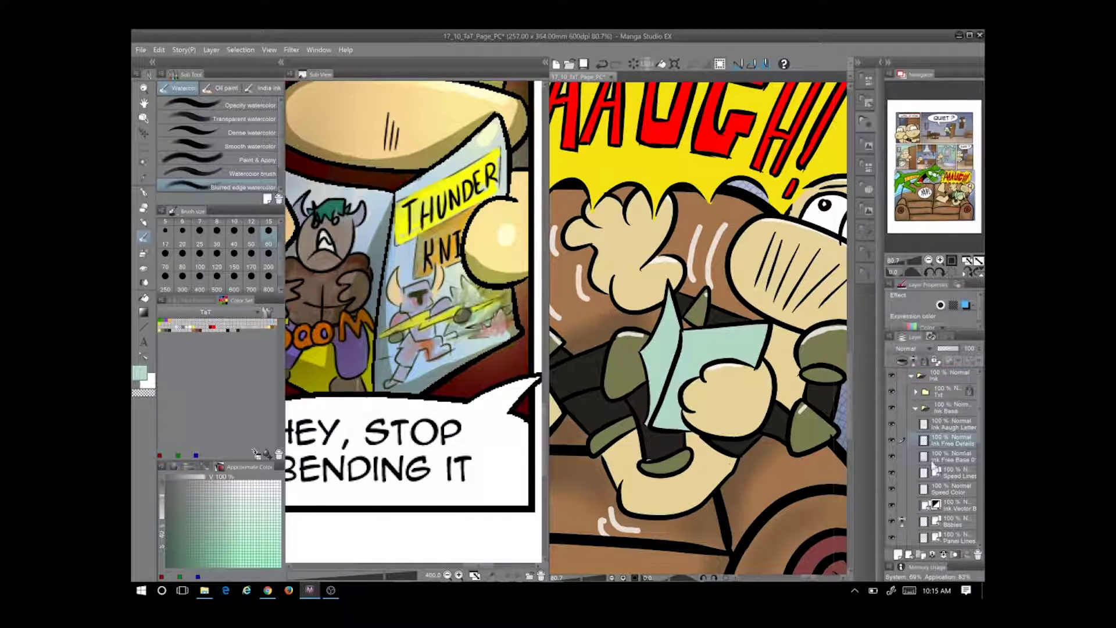
pyautogui.doubleClick(140, 372)
pyautogui.click(448, 381)
pyautogui.click(144, 192)
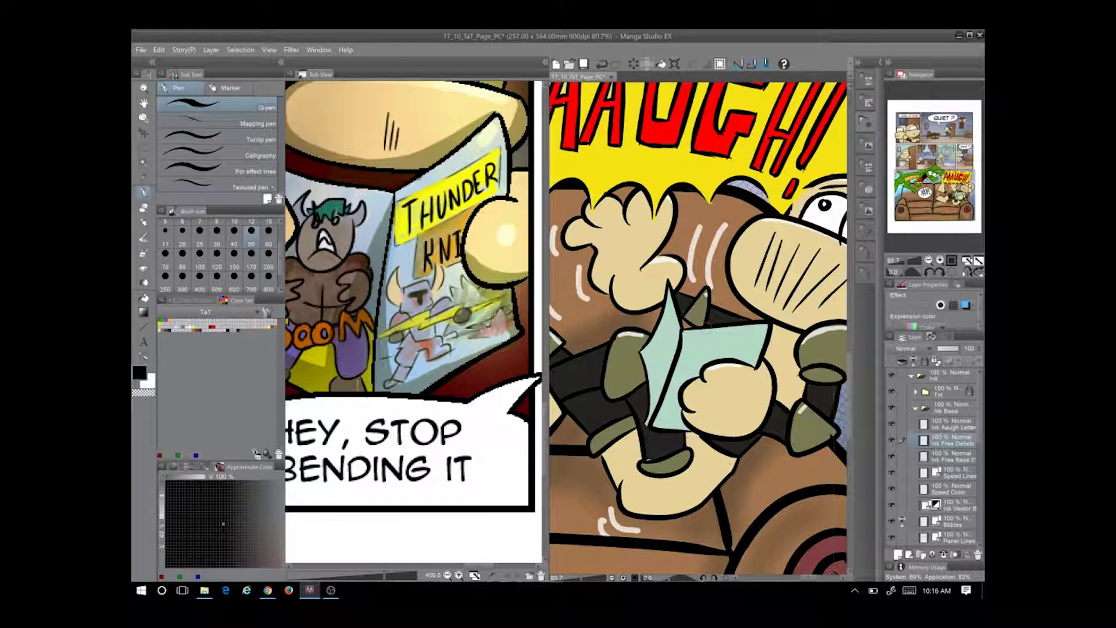
# Pick a pale blue and refill the held comic book's covers with it on the Flats layer
pyautogui.scroll(-5, 942, 456)
pyautogui.press('i')
pyautogui.click(704, 378)
pyautogui.scroll(-5, 942, 456)
pyautogui.click(948, 508)
pyautogui.press('g')
pyautogui.click(678, 337)
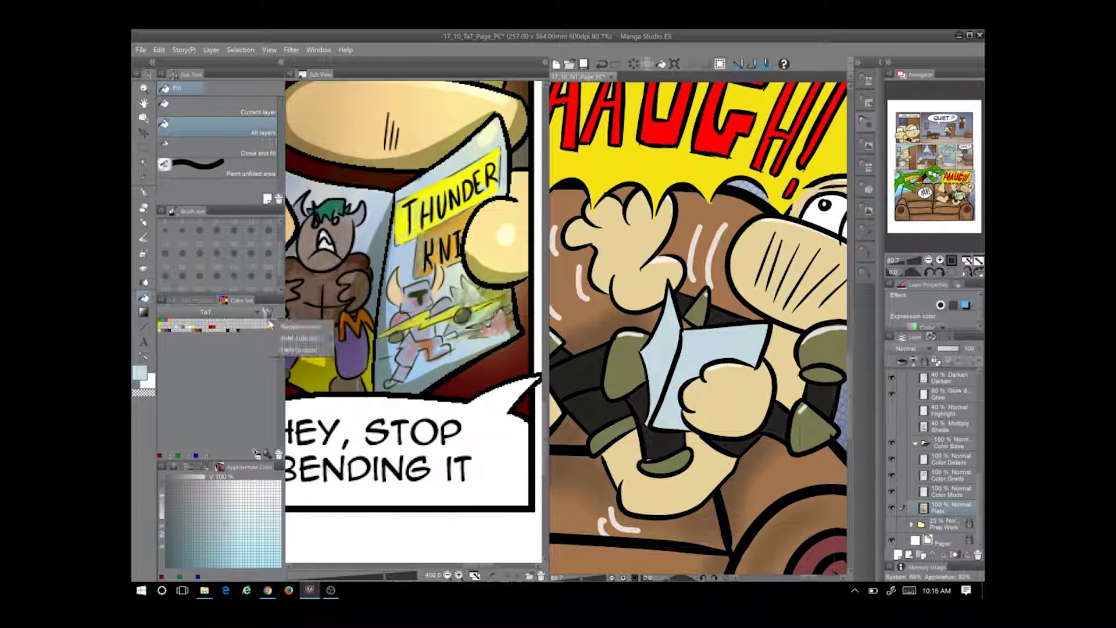
# Set up the black G-pen at size 17 on the Ink Free Details layer and try lettering the title on the held comic's front cover
pyautogui.press('d')
pyautogui.scroll(5, 982, 409)
pyautogui.scroll(3, 981, 409)
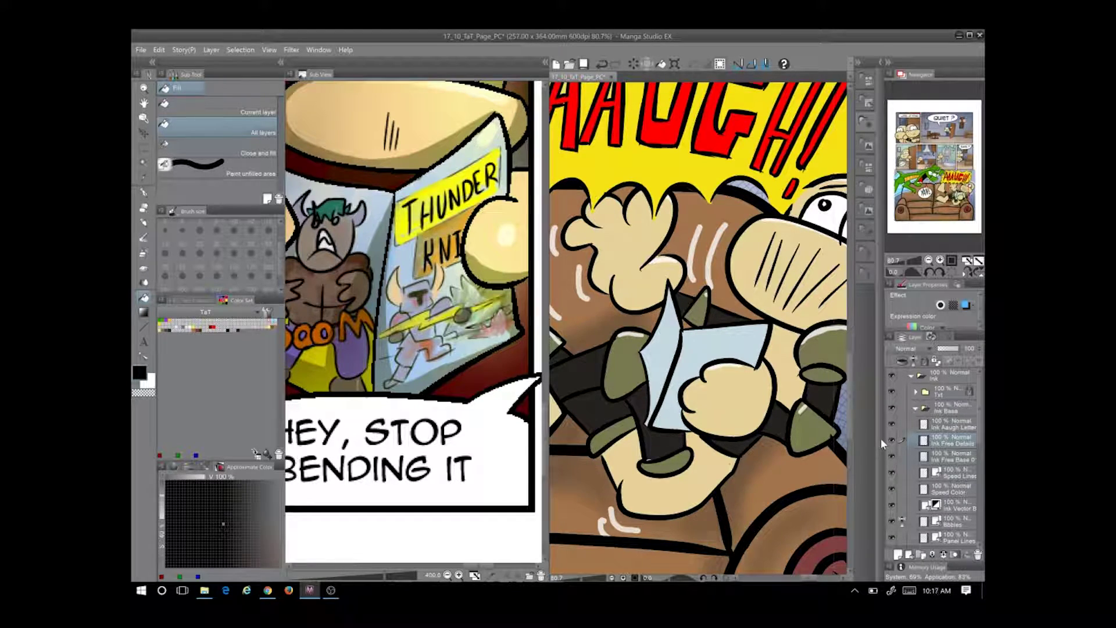
pyautogui.press('p')
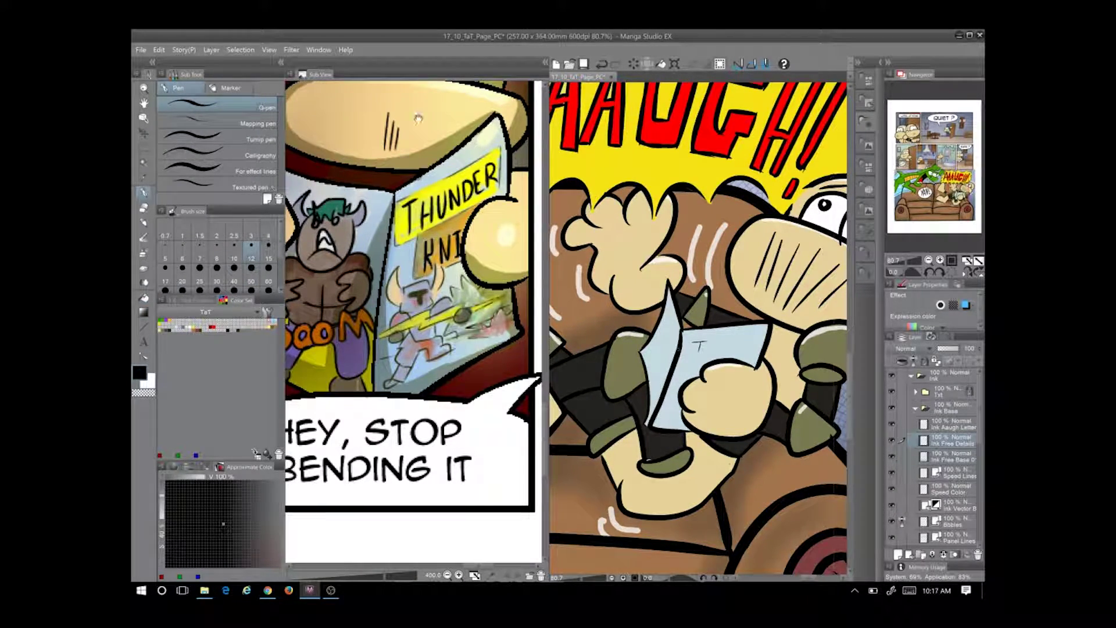
pyautogui.press(']')
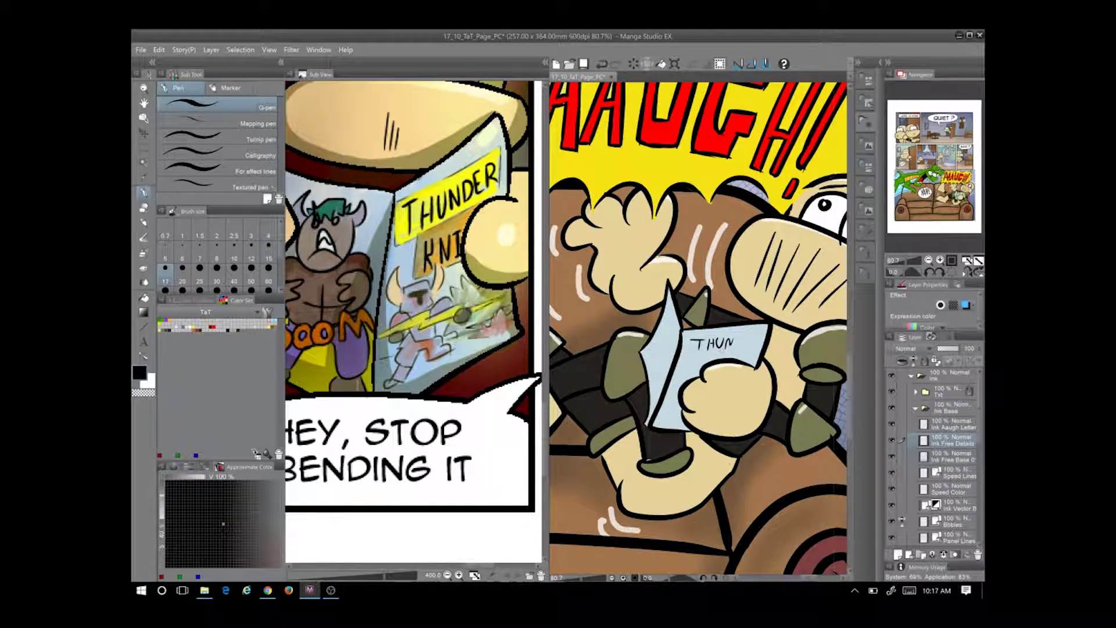
pyautogui.scroll(3, 722, 347)
pyautogui.click(890, 63)
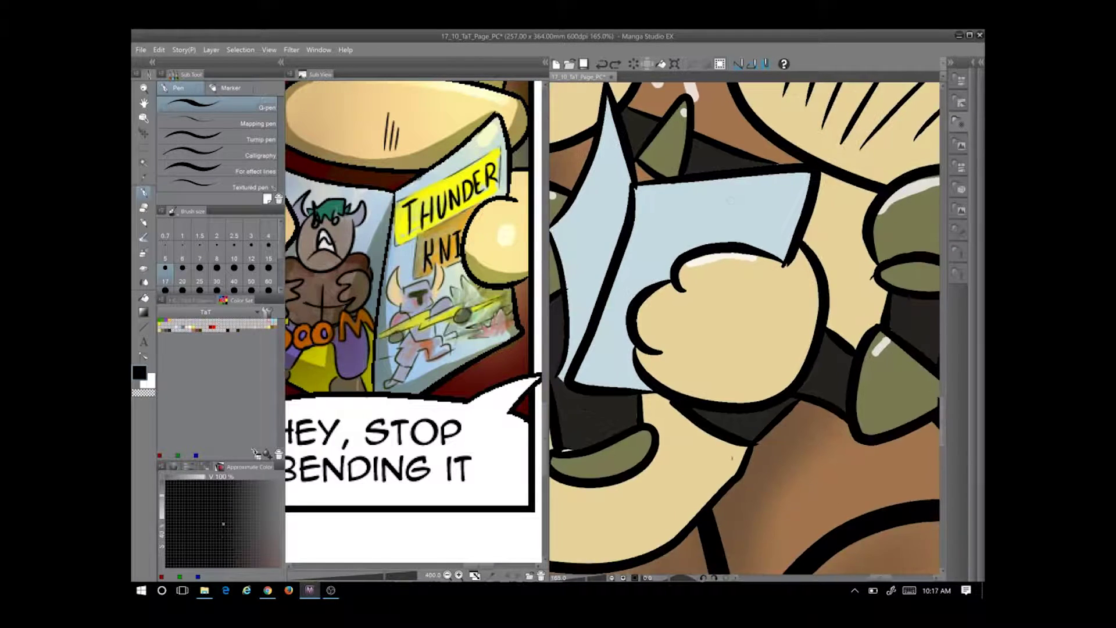
# Letter THUNDER in black across the upper front cover and trim the T with the hard eraser
pyautogui.scroll(1, 742, 199)
pyautogui.moveTo(639, 203)
pyautogui.mouseDown()
pyautogui.moveTo(667, 202)
pyautogui.moveTo(666, 228)
pyautogui.moveTo(678, 219)
pyautogui.mouseUp()
pyautogui.moveTo(685, 206)
pyautogui.mouseDown()
pyautogui.moveTo(676, 230)
pyautogui.moveTo(690, 229)
pyautogui.moveTo(698, 206)
pyautogui.moveTo(728, 231)
pyautogui.mouseUp()
pyautogui.hotkey('ctrl', 'z')
pyautogui.moveTo(729, 202)
pyautogui.mouseDown()
pyautogui.moveTo(743, 211)
pyautogui.moveTo(730, 231)
pyautogui.mouseUp()
pyautogui.moveTo(749, 230)
pyautogui.mouseDown()
pyautogui.moveTo(758, 204)
pyautogui.moveTo(758, 223)
pyautogui.moveTo(776, 202)
pyautogui.moveTo(765, 228)
pyautogui.mouseUp()
pyautogui.moveTo(766, 201); pyautogui.dragTo(777, 225)
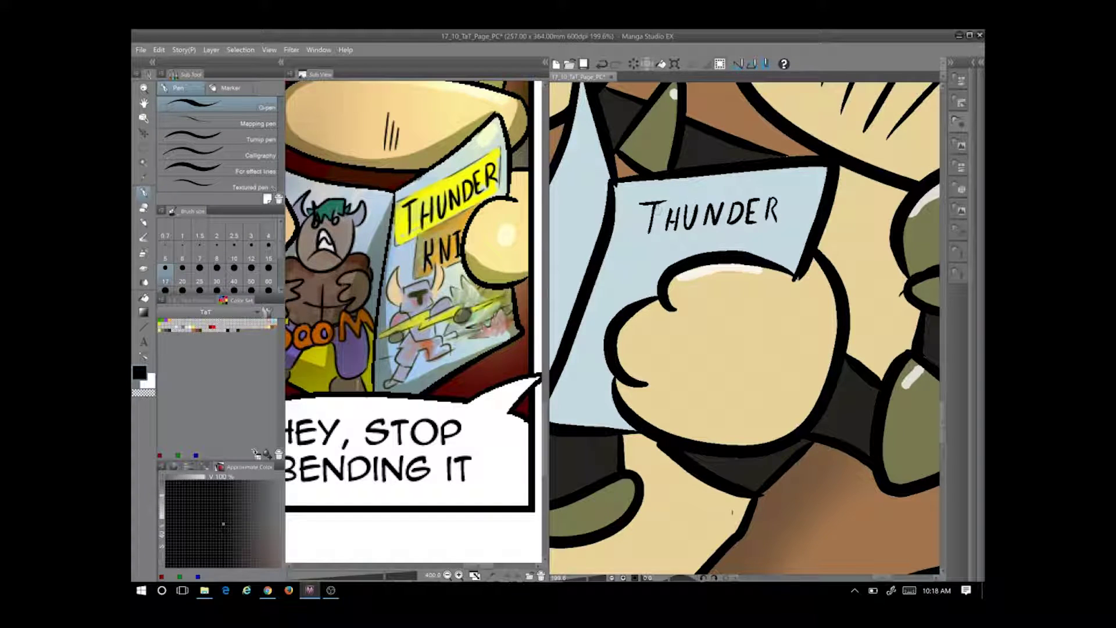
pyautogui.press('e')
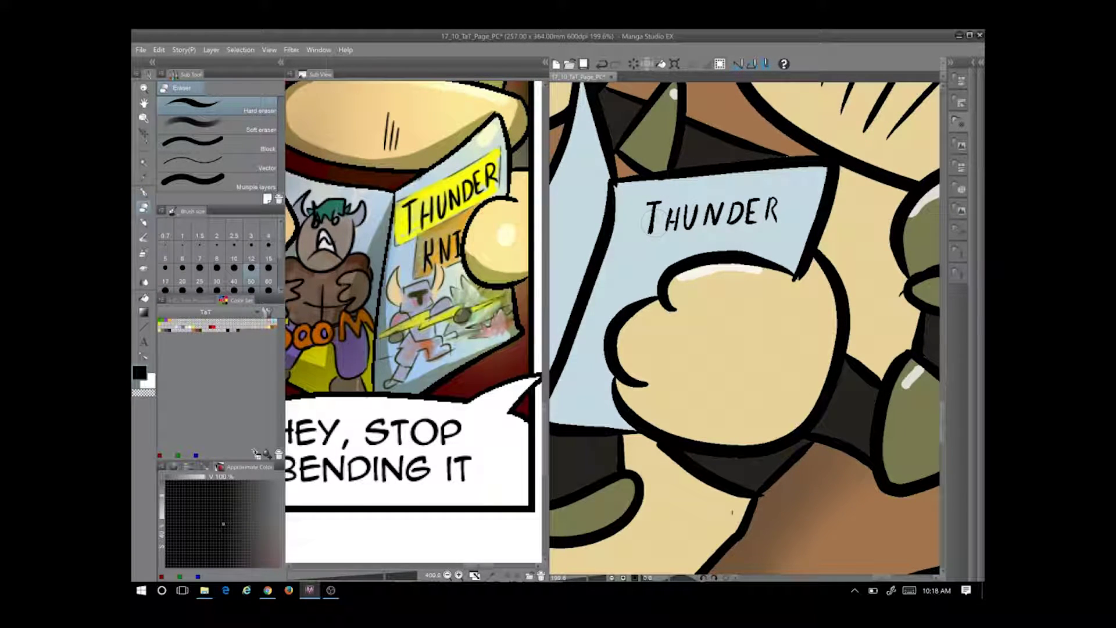
pyautogui.press('m')
pyautogui.moveTo(640, 195); pyautogui.dragTo(798, 256)
pyautogui.moveTo(643, 240)
pyautogui.mouseDown()
pyautogui.moveTo(801, 184)
pyautogui.moveTo(621, 235)
pyautogui.mouseUp()
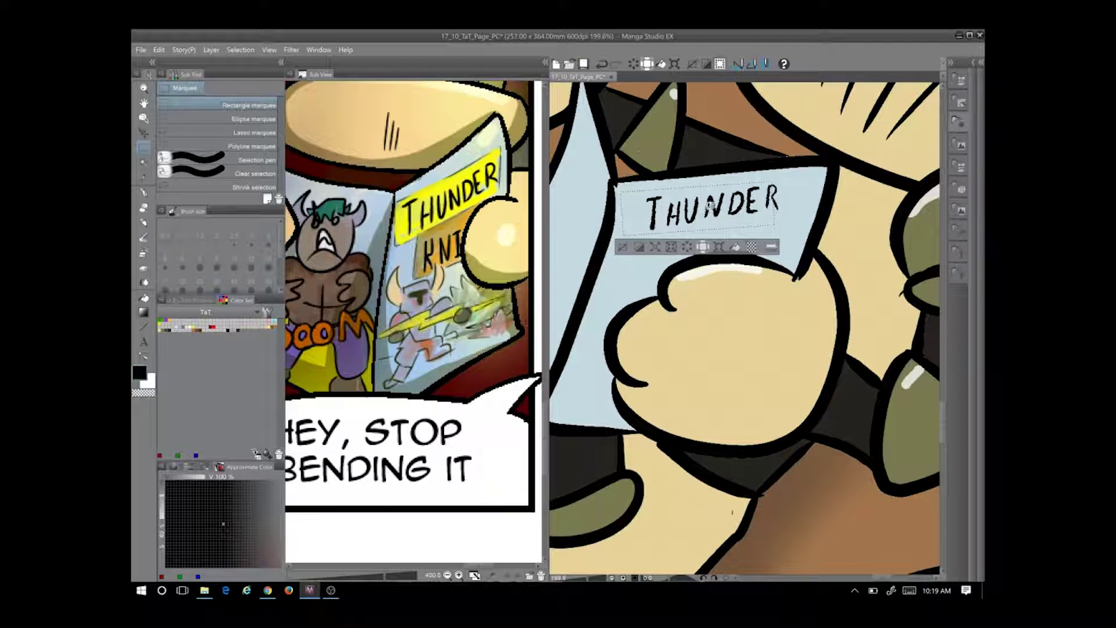
pyautogui.click(719, 247)
pyautogui.moveTo(776, 235); pyautogui.dragTo(767, 233)
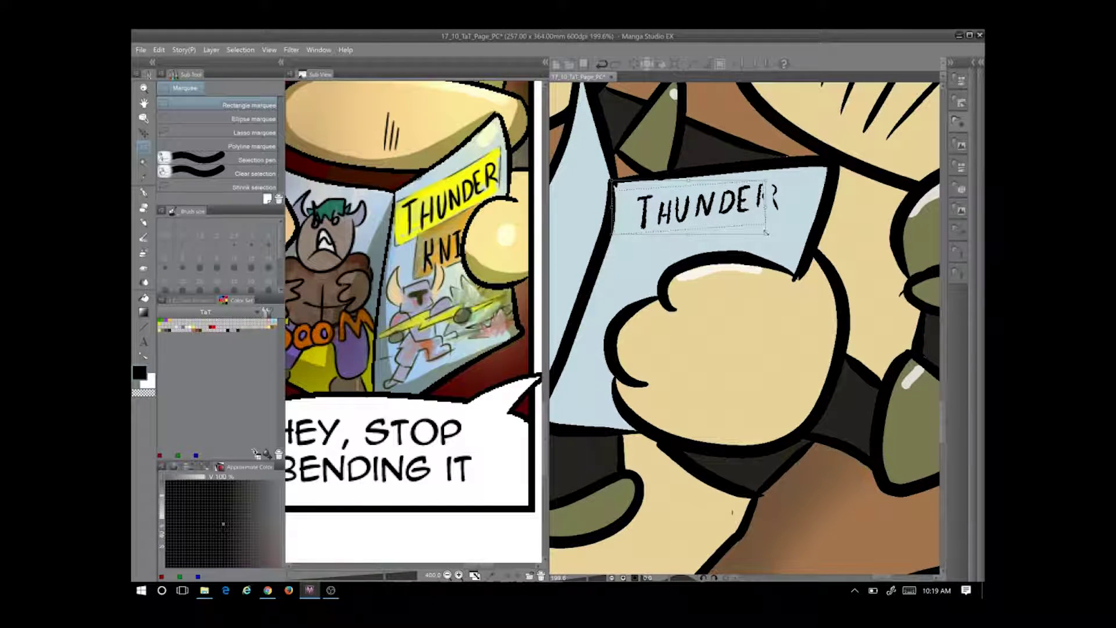
pyautogui.hotkey('ctrl', 'z')
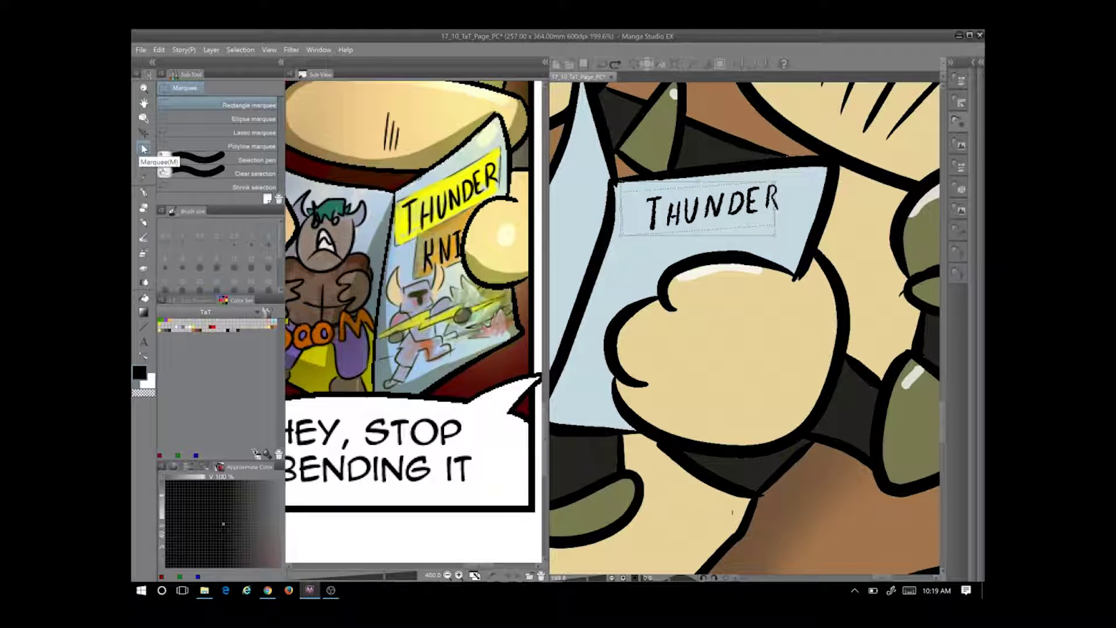
pyautogui.hotkey('ctrl', 'z')
pyautogui.hotkey('ctrl', 'y')
pyautogui.hotkey('ctrl', 'z')
# Enclose the THUNDER lettering in a polyline selection, transform it to spread wider across the cover, and deselect it
pyautogui.click(183, 146)
pyautogui.click(800, 171)
pyautogui.click(789, 221)
pyautogui.click(640, 249)
pyautogui.doubleClick(628, 189)
pyautogui.hotkey('ctrl', 't')
pyautogui.moveTo(814, 210); pyautogui.dragTo(816, 205)
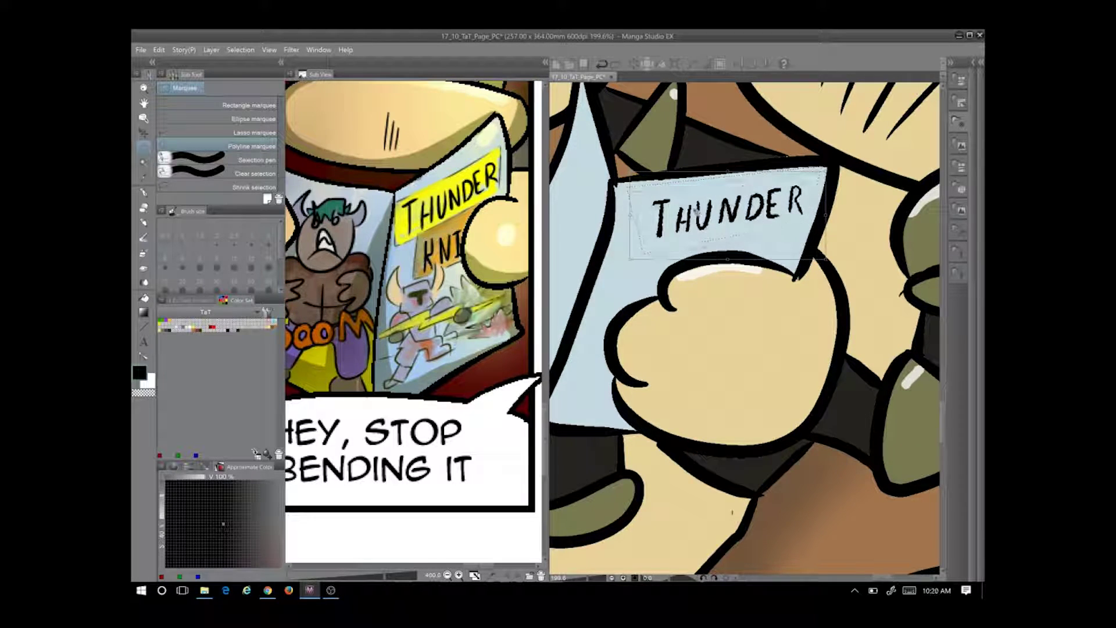
pyautogui.moveTo(820, 256); pyautogui.dragTo(816, 249)
pyautogui.press('Return')
pyautogui.hotkey('ctrl', 'd')
# Ink the visible letter tops of the second title word between THUNDER and the gripping fist
pyautogui.press('p')
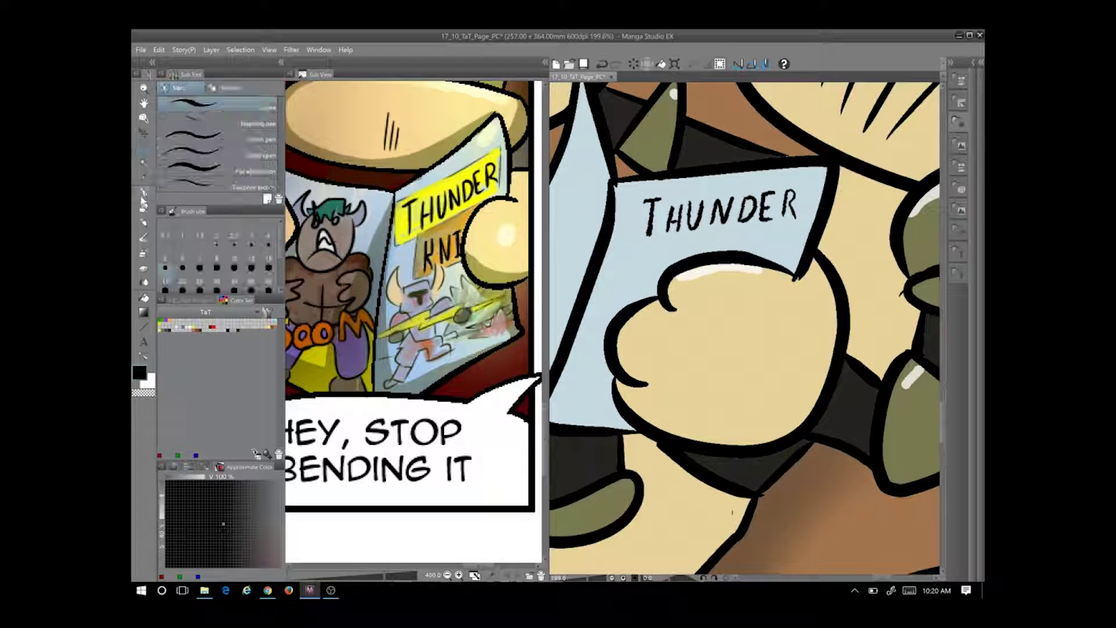
pyautogui.moveTo(668, 247); pyautogui.dragTo(665, 274)
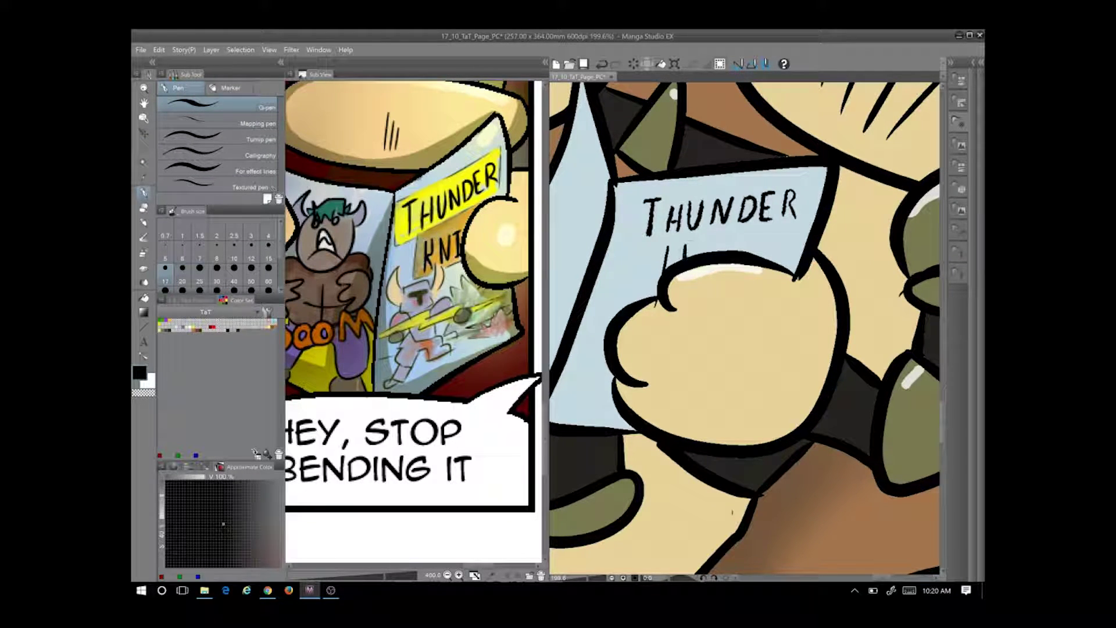
pyautogui.press('e')
pyautogui.press('[')
pyautogui.press('[')
pyautogui.press('p')
# Draw thin box outlines around the THUNDER title and the partly hidden second title word
pyautogui.moveTo(628, 194)
pyautogui.mouseDown()
pyautogui.moveTo(625, 240)
pyautogui.moveTo(657, 298)
pyautogui.mouseUp()
pyautogui.moveTo(652, 244)
pyautogui.mouseDown()
pyautogui.moveTo(711, 238)
pyautogui.moveTo(777, 231)
pyautogui.mouseUp()
pyautogui.moveTo(774, 231); pyautogui.dragTo(775, 265)
pyautogui.moveTo(807, 180); pyautogui.dragTo(802, 231)
pyautogui.moveTo(632, 189); pyautogui.dragTo(809, 177)
pyautogui.hotkey('ctrl', 'z')
pyautogui.hotkey('ctrl', 'z')
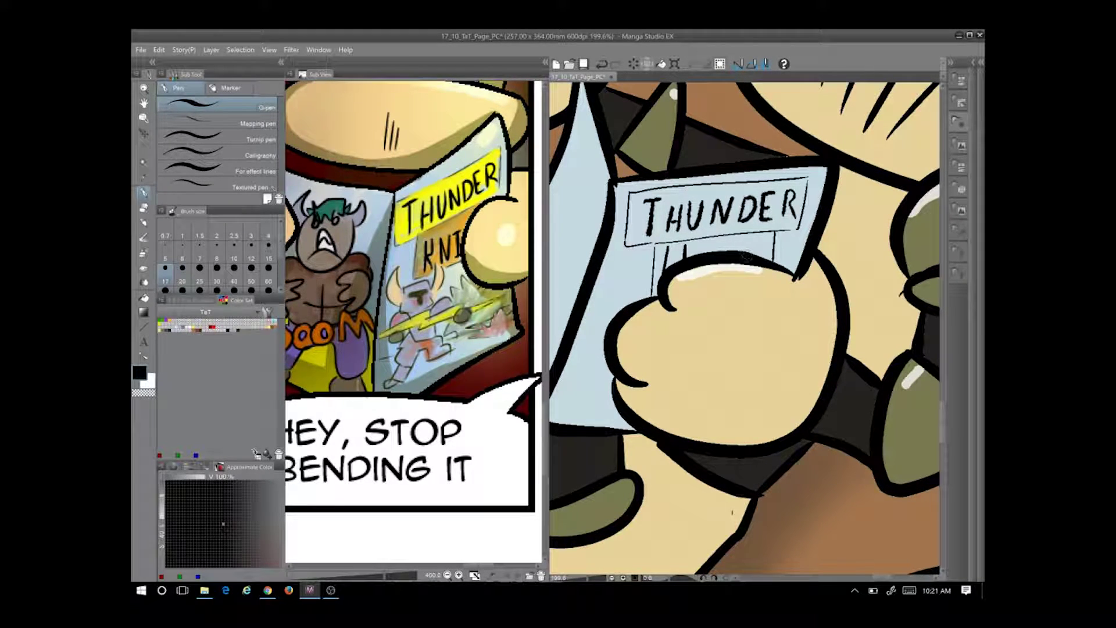
# Ink the horned knight beside the fist on the front cover and the horned character with BOOM lettering on the back cover
pyautogui.moveTo(617, 280)
pyautogui.mouseDown()
pyautogui.moveTo(601, 309)
pyautogui.moveTo(644, 289)
pyautogui.moveTo(587, 328)
pyautogui.moveTo(564, 365)
pyautogui.moveTo(575, 381)
pyautogui.mouseUp()
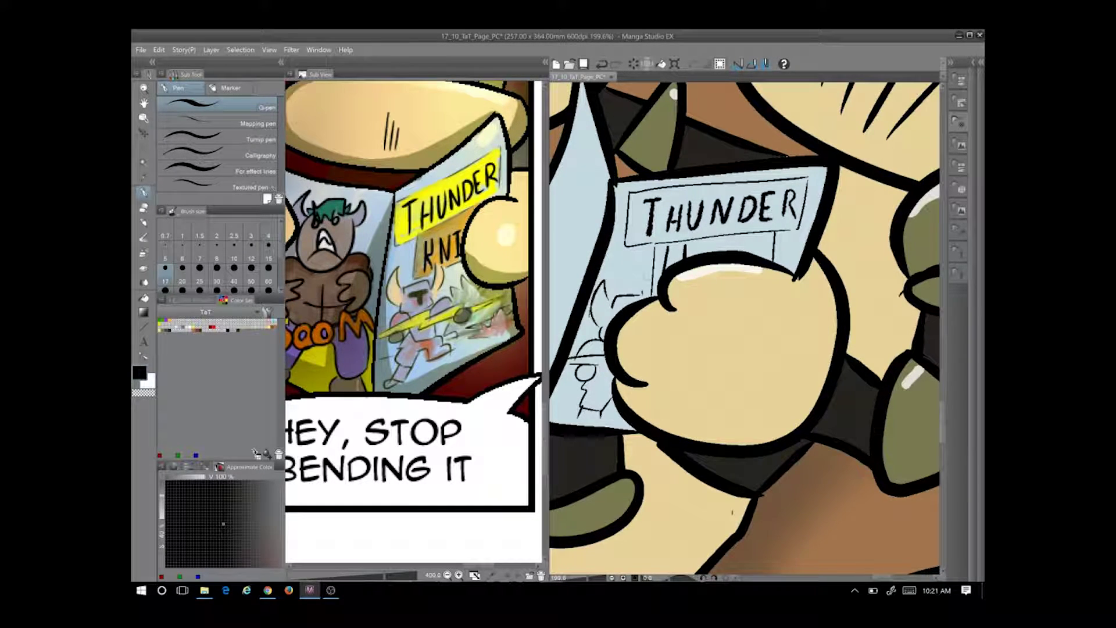
pyautogui.moveTo(721, 233); pyautogui.dragTo(823, 265)
pyautogui.moveTo(686, 216)
pyautogui.mouseDown()
pyautogui.moveTo(673, 267)
pyautogui.moveTo(694, 236)
pyautogui.mouseUp()
pyautogui.moveTo(681, 196); pyautogui.dragTo(677, 221)
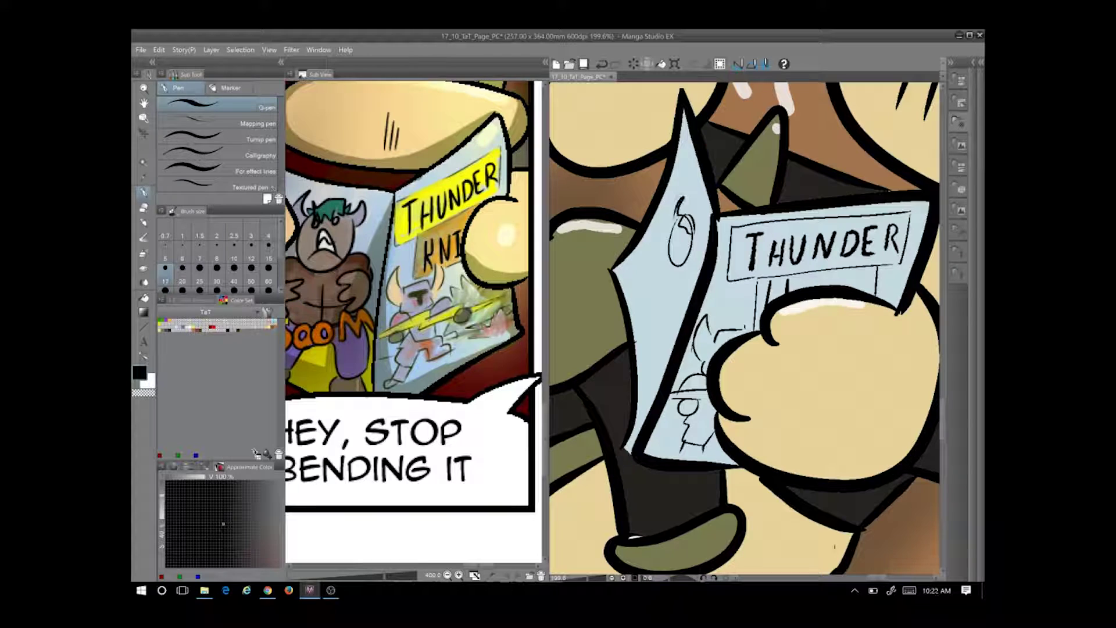
pyautogui.moveTo(690, 271); pyautogui.dragTo(666, 317)
pyautogui.moveTo(662, 278)
pyautogui.mouseDown()
pyautogui.moveTo(651, 319)
pyautogui.moveTo(636, 278)
pyautogui.mouseUp()
pyautogui.moveTo(669, 239); pyautogui.dragTo(653, 249)
pyautogui.click(281, 61)
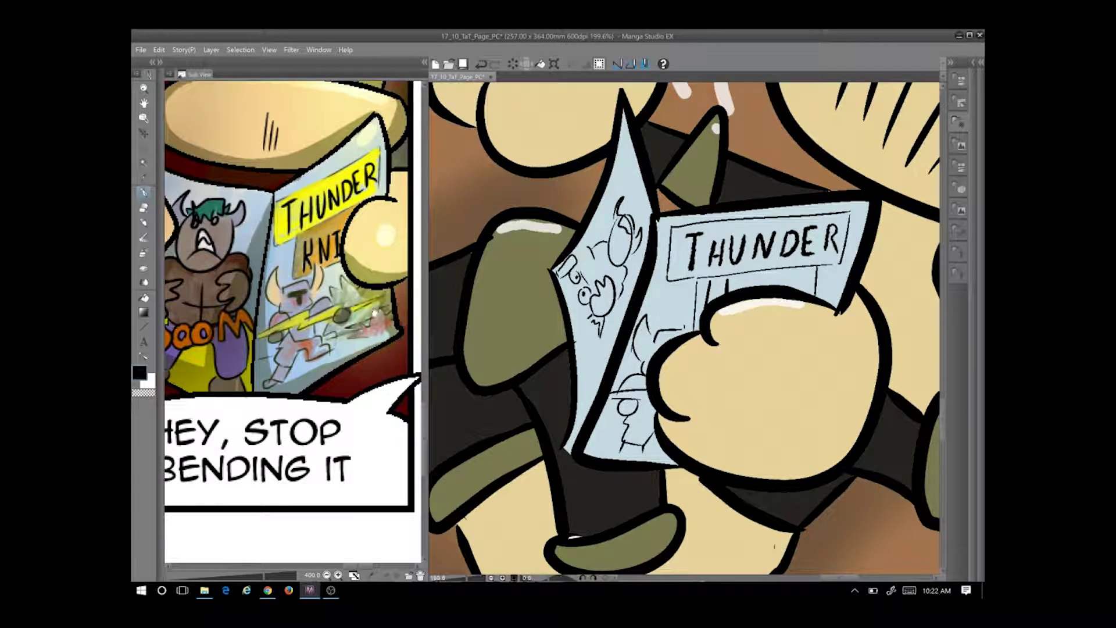
pyautogui.moveTo(594, 256); pyautogui.dragTo(574, 274)
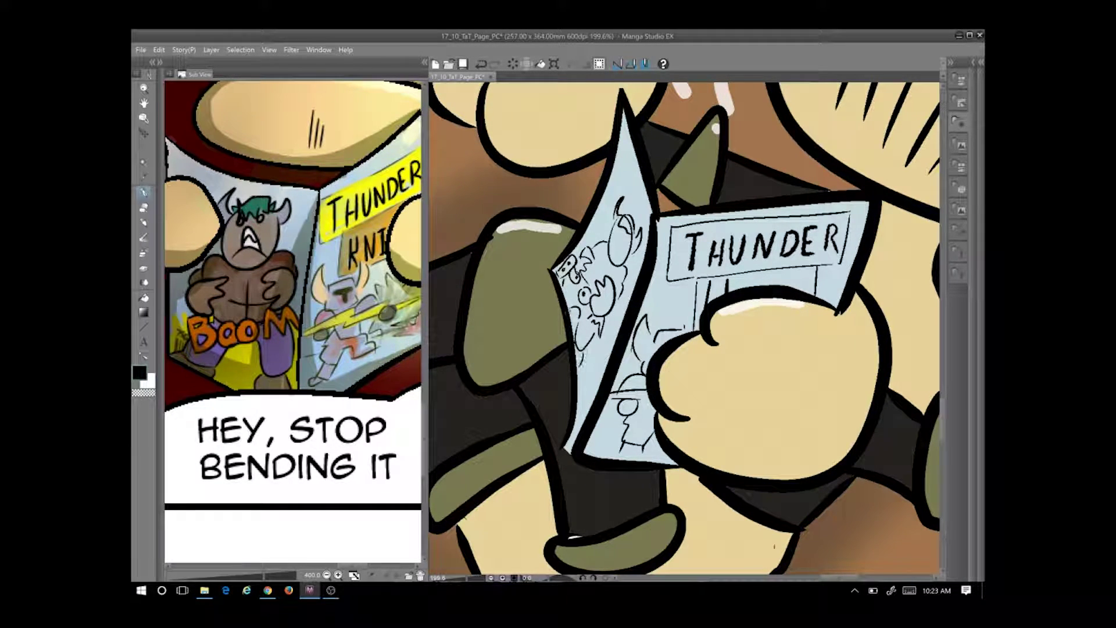
# Activate the Color Details layer and set up the Blurred edge watercolor brush with a greyish blue
pyautogui.click(981, 62)
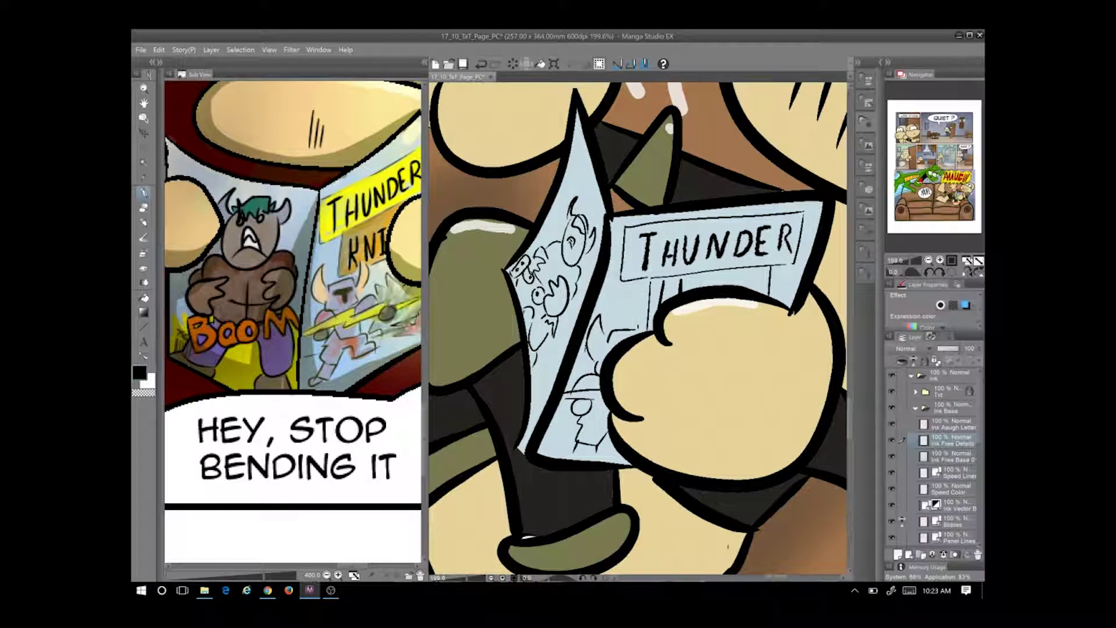
pyautogui.click(945, 375)
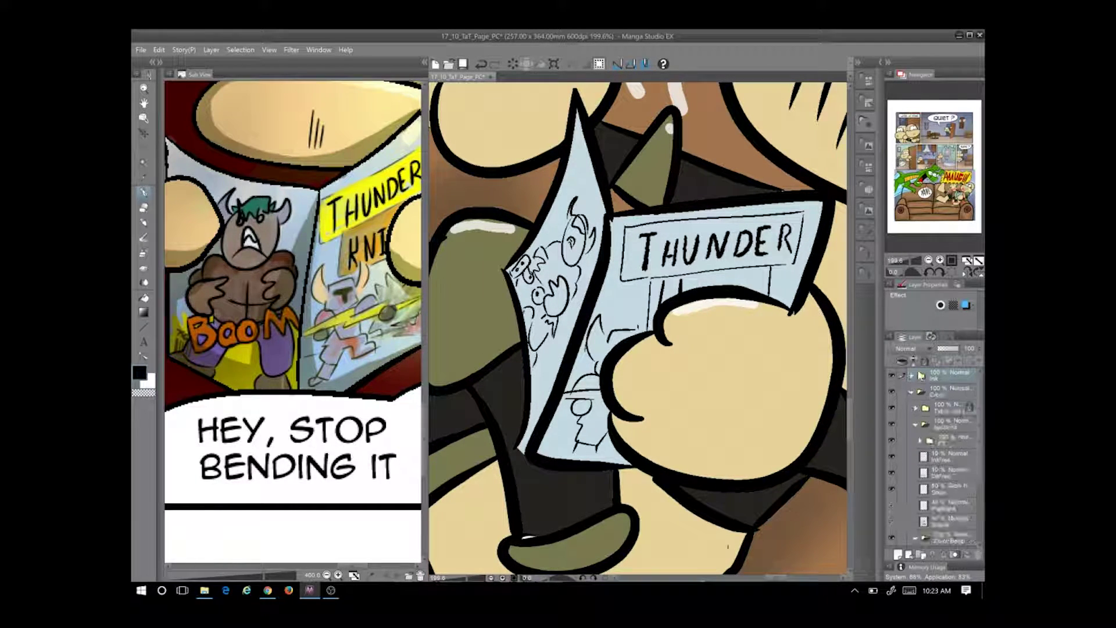
pyautogui.click(911, 376)
pyautogui.scroll(-2, 977, 491)
pyautogui.click(952, 509)
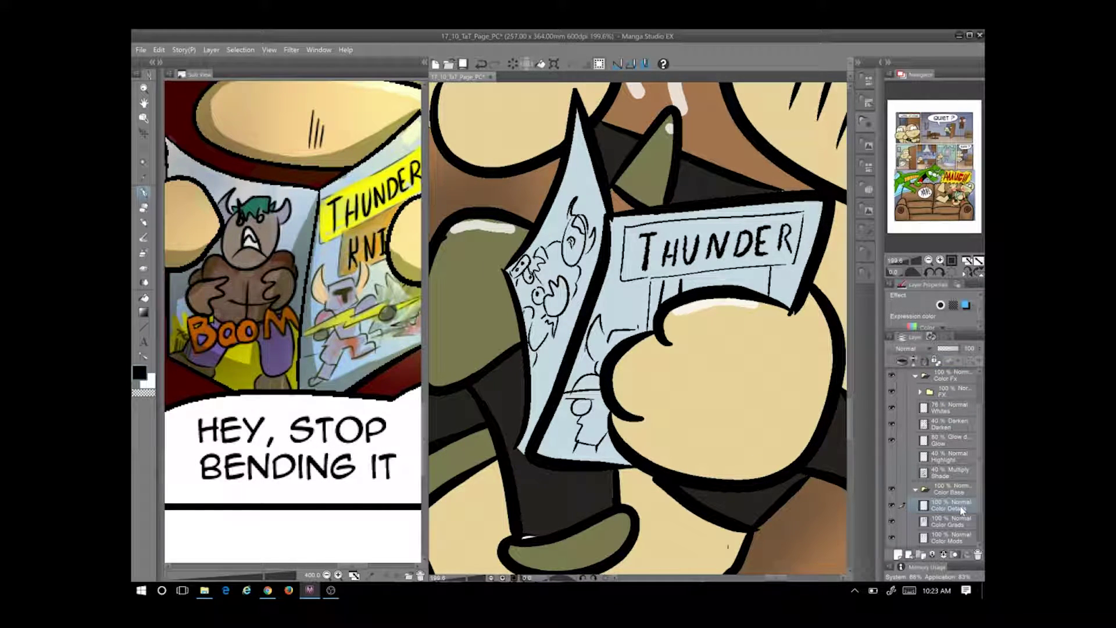
pyautogui.click(146, 238)
pyautogui.click(142, 393)
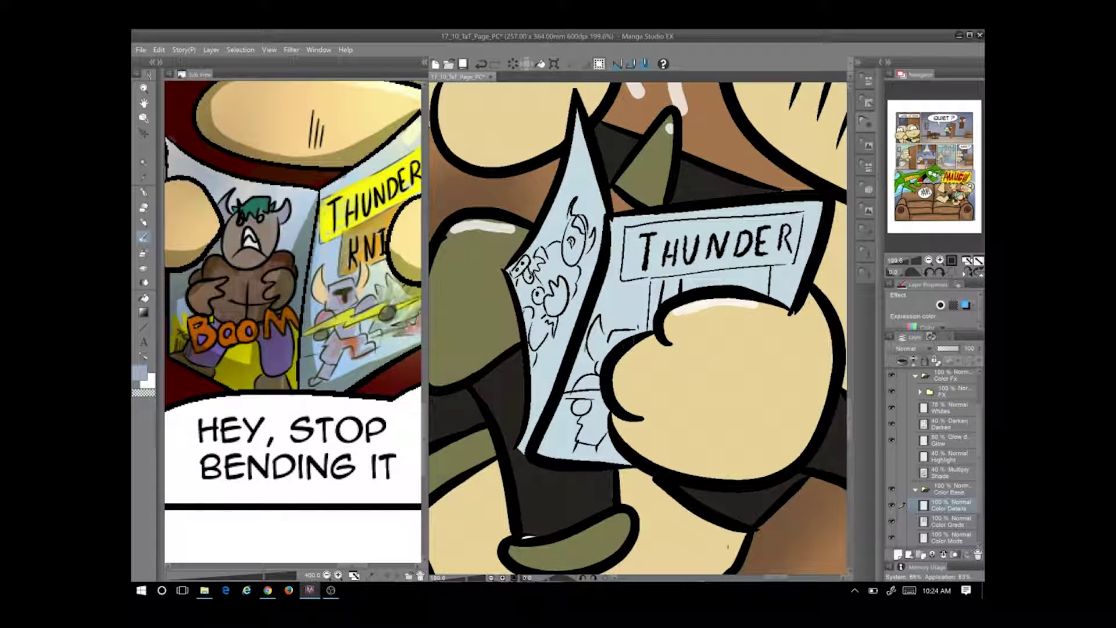
pyautogui.press('Tab')
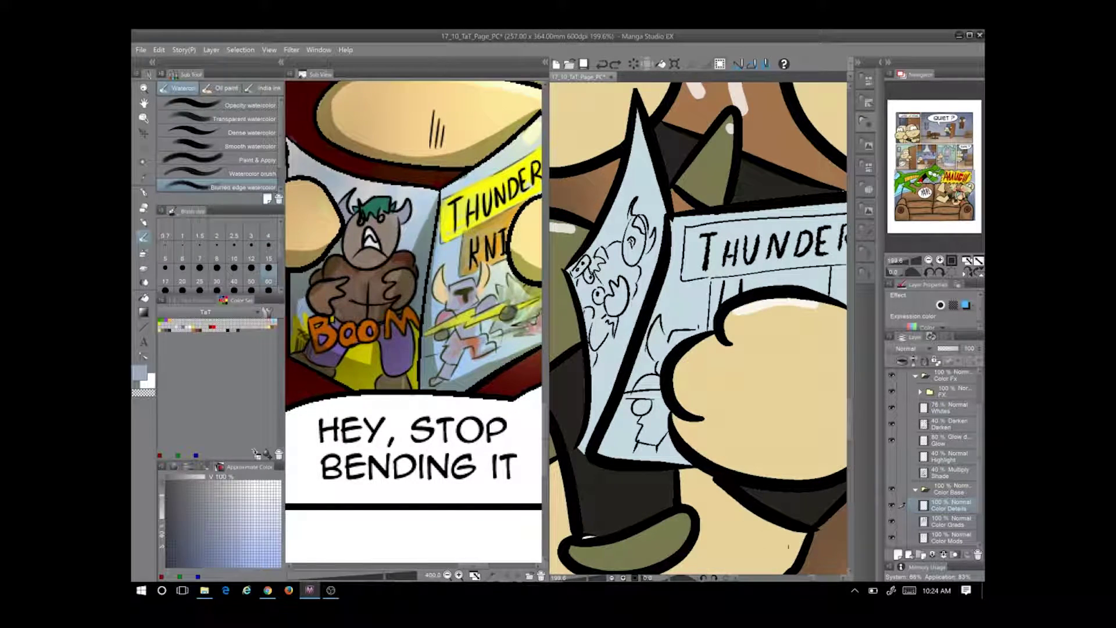
# Paint the front-cover knight with greyish blue armor, reddish accents and a tan horn
pyautogui.moveTo(658, 350)
pyautogui.mouseDown()
pyautogui.moveTo(647, 384)
pyautogui.moveTo(653, 427)
pyautogui.moveTo(656, 351)
pyautogui.moveTo(661, 418)
pyautogui.moveTo(655, 379)
pyautogui.moveTo(689, 343)
pyautogui.mouseUp()
pyautogui.keyDown('alt'); pyautogui.click(652, 384); pyautogui.keyUp('alt')
pyautogui.keyDown('alt'); pyautogui.click(698, 349); pyautogui.keyUp('alt')
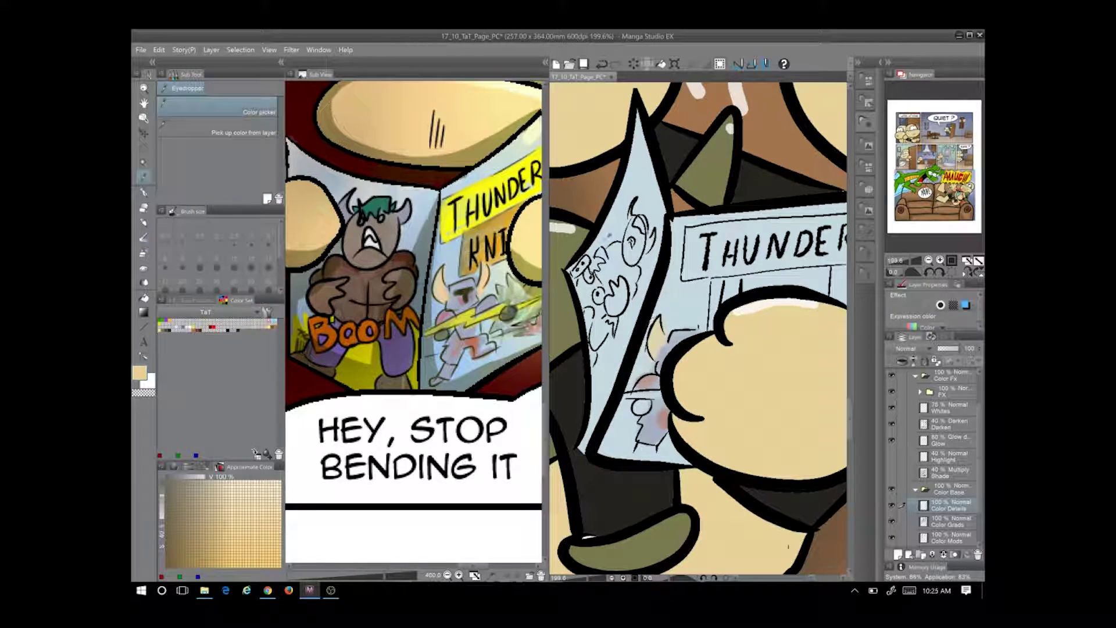
# Color the THUNDER title box bright yellow and the second title word's box orange
pyautogui.keyDown('alt'); pyautogui.click(465, 218); pyautogui.keyUp('alt')
pyautogui.click(889, 62)
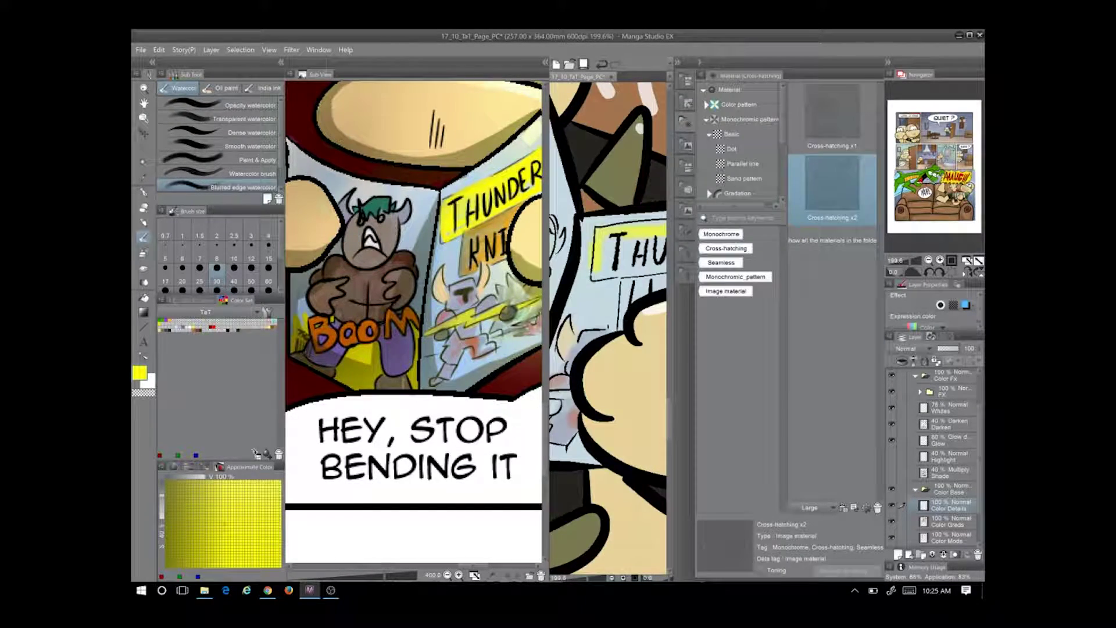
pyautogui.moveTo(643, 273)
pyautogui.mouseDown()
pyautogui.moveTo(729, 278)
pyautogui.moveTo(705, 296)
pyautogui.moveTo(669, 296)
pyautogui.moveTo(751, 291)
pyautogui.moveTo(750, 311)
pyautogui.mouseUp()
pyautogui.keyDown('alt'); pyautogui.click(698, 291); pyautogui.keyUp('alt')
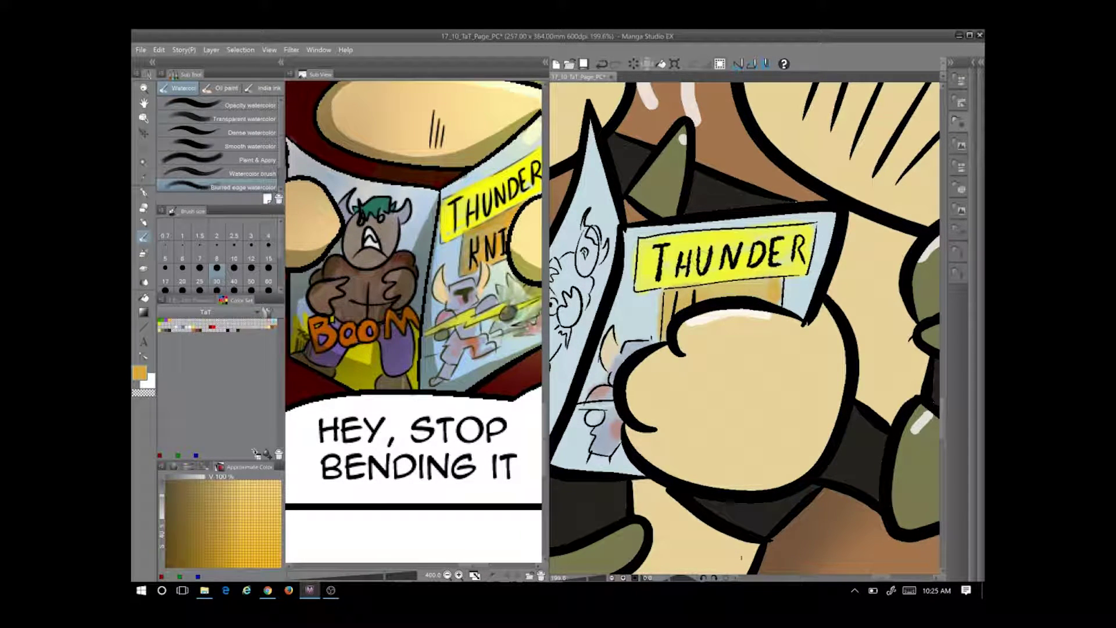
# Paint the front-cover knight's lightning bolt yellow and the round shape below it greyish green, using colors from the reference
pyautogui.keyDown('alt'); pyautogui.click(721, 273); pyautogui.keyUp('alt')
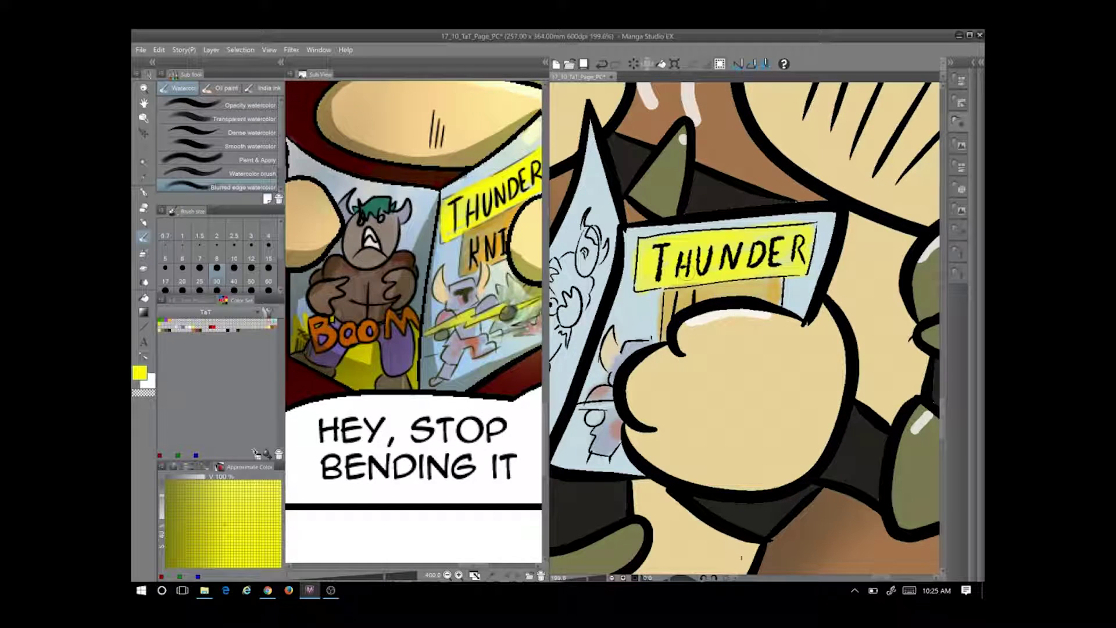
pyautogui.click(452, 316)
pyautogui.click(452, 316)
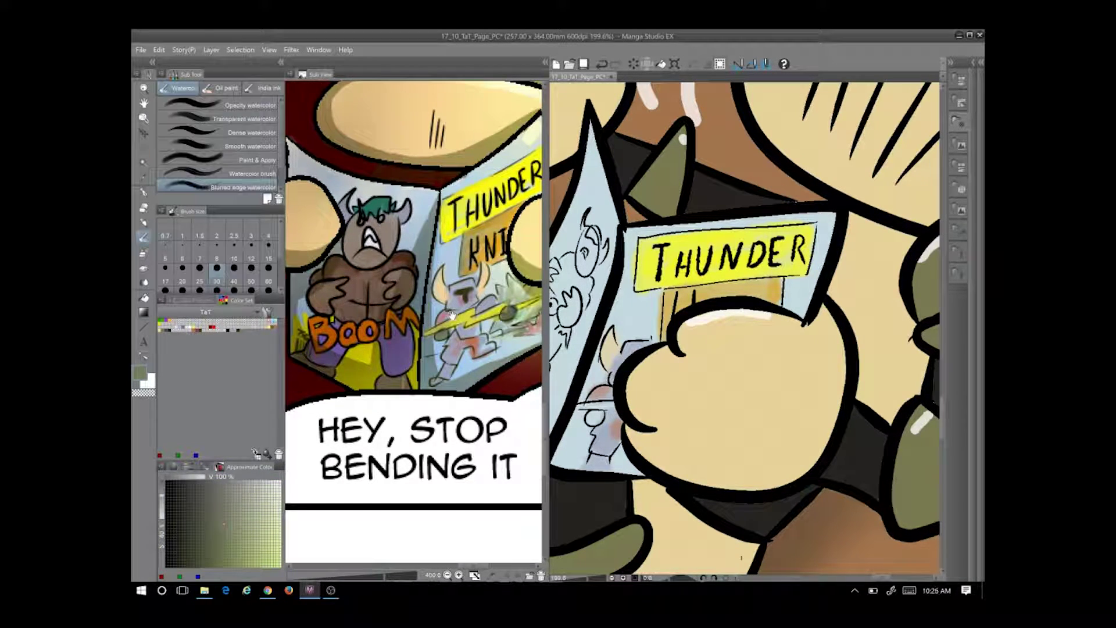
pyautogui.click(452, 314)
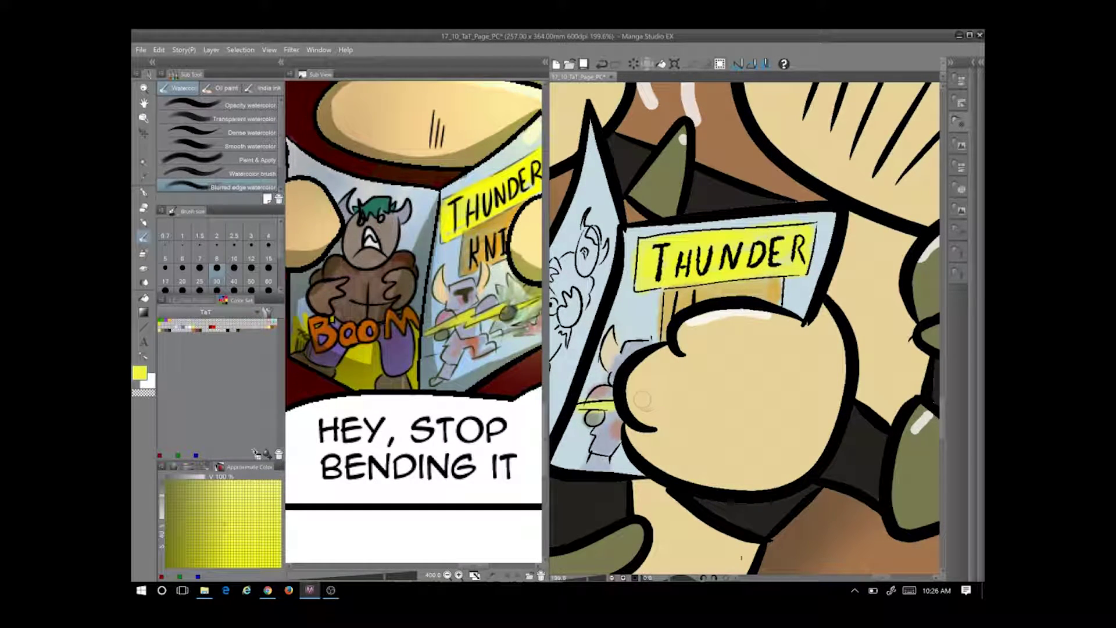
# Color the back-cover character's face grey-brown and its hair teal green, matching the reference
pyautogui.keyDown('alt'); pyautogui.click(586, 250); pyautogui.keyUp('alt')
pyautogui.moveTo(575, 238); pyautogui.dragTo(593, 270)
pyautogui.keyDown('alt'); pyautogui.click(613, 372); pyautogui.keyUp('alt')
pyautogui.keyDown('alt'); pyautogui.click(580, 225); pyautogui.keyUp('alt')
pyautogui.press('e')
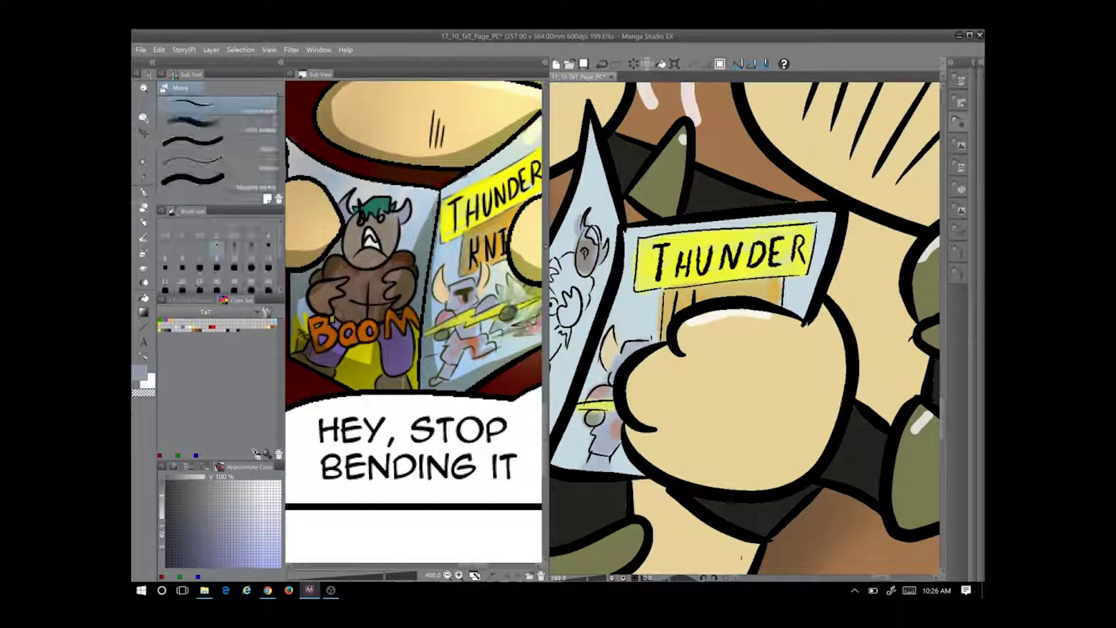
pyautogui.click(541, 297)
pyautogui.moveTo(584, 226); pyautogui.dragTo(606, 249)
pyautogui.keyDown('alt'); pyautogui.click(616, 98); pyautogui.keyUp('alt')
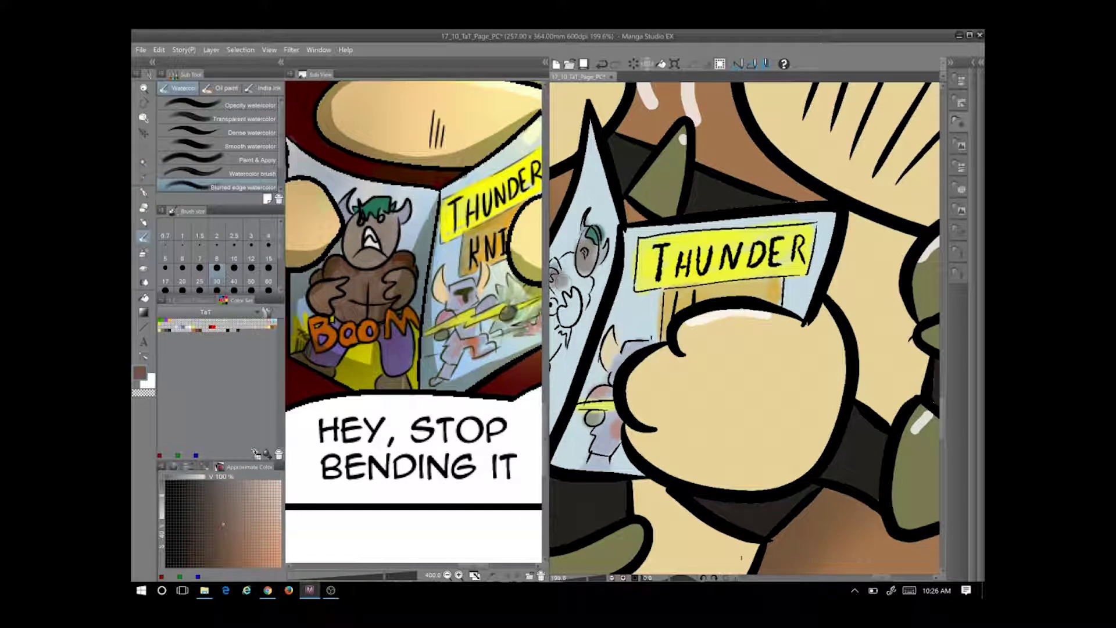
# Paint the back-cover character's body brown and its trousers purple
pyautogui.moveTo(698, 349); pyautogui.dragTo(762, 347)
pyautogui.moveTo(619, 253); pyautogui.dragTo(637, 323)
pyautogui.moveTo(631, 279)
pyautogui.mouseDown()
pyautogui.moveTo(654, 314)
pyautogui.moveTo(640, 294)
pyautogui.moveTo(660, 273)
pyautogui.mouseUp()
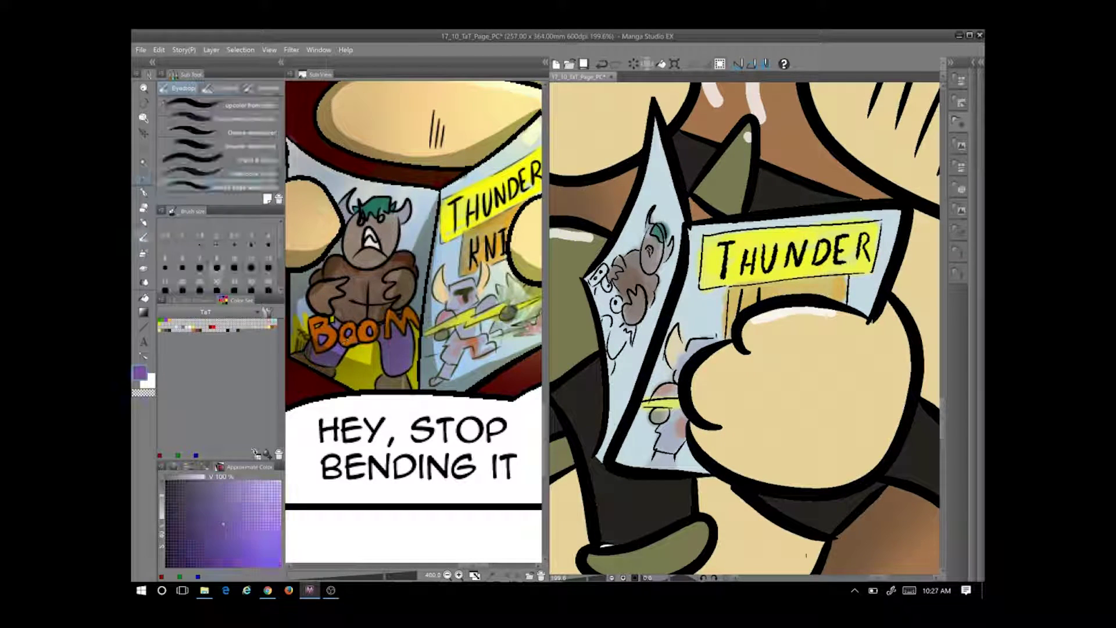
pyautogui.moveTo(627, 311); pyautogui.dragTo(607, 355)
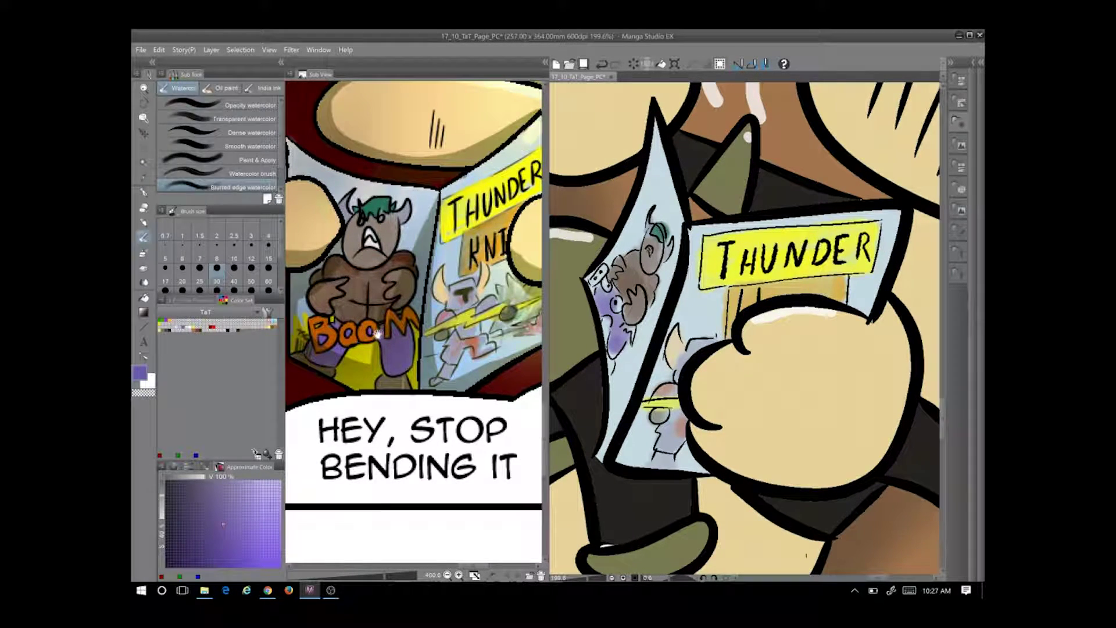
# Color the back cover's BOOM lettering orange and paint dark yellow behind the character's lower body
pyautogui.click(345, 334)
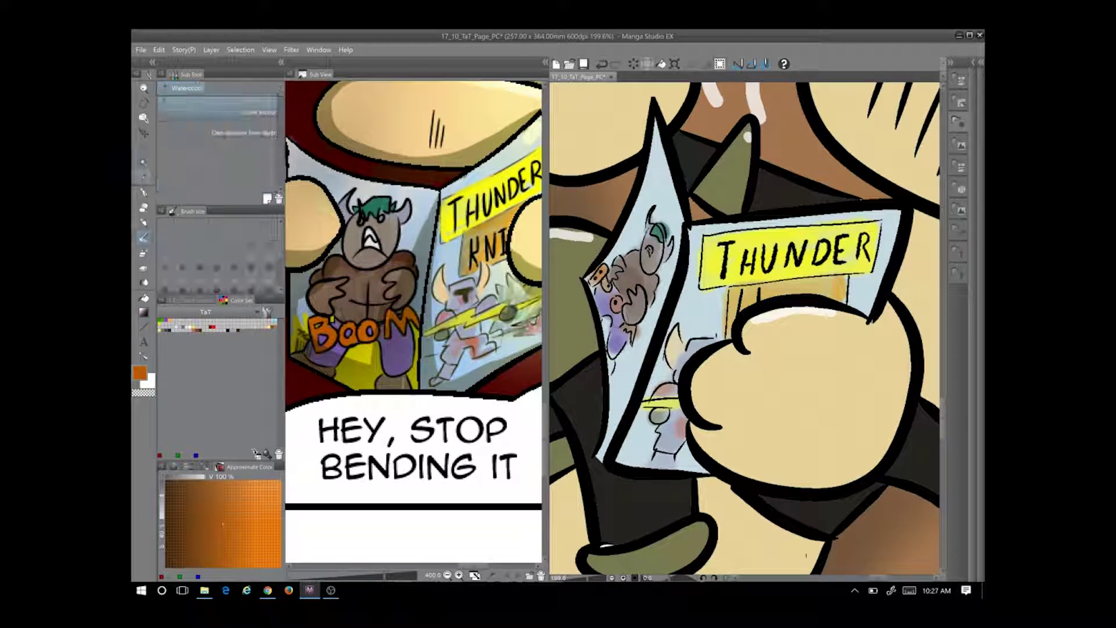
pyautogui.keyDown('alt'); pyautogui.click(597, 278); pyautogui.keyUp('alt')
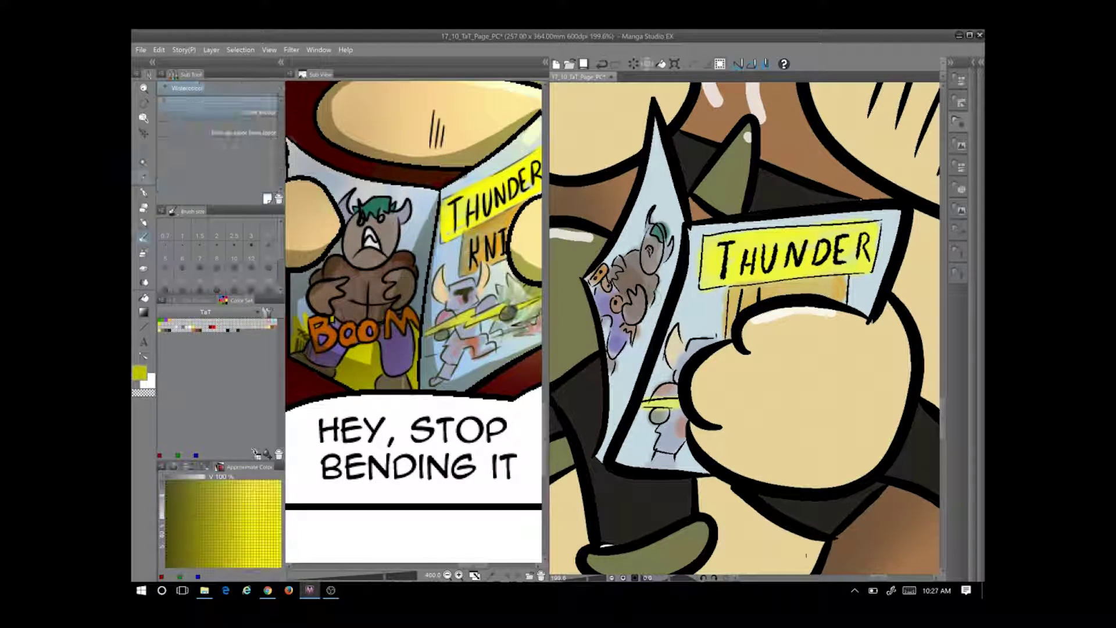
pyautogui.moveTo(627, 353)
pyautogui.mouseDown()
pyautogui.moveTo(610, 383)
pyautogui.moveTo(617, 414)
pyautogui.mouseUp()
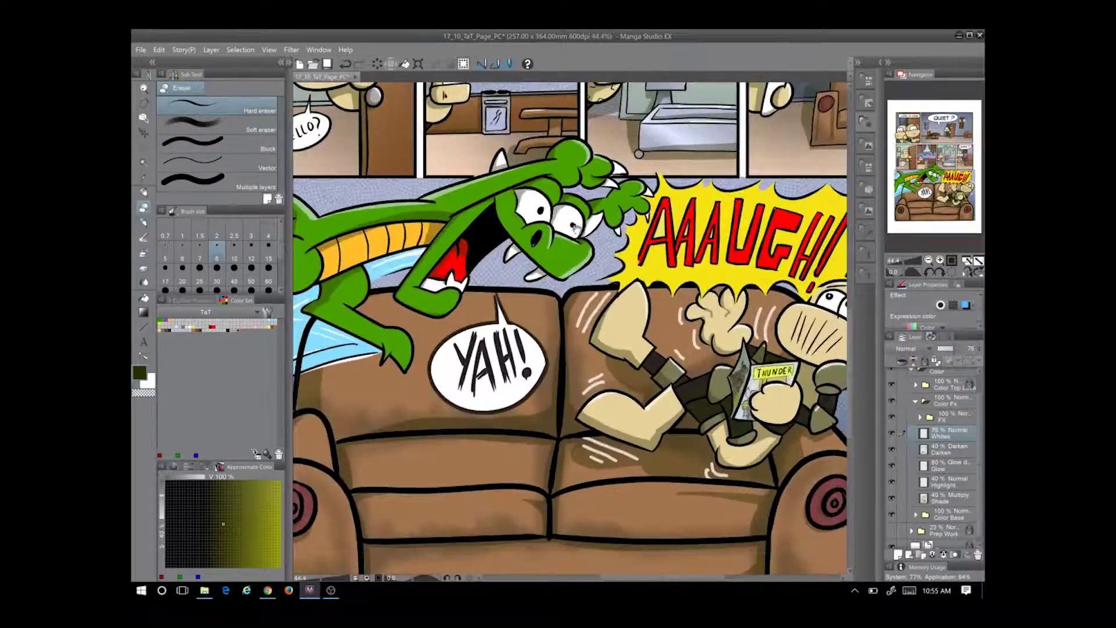
# Examine the middle-row panels from the HELLO? bedroom to the SAFE? panel for details still missing color or shading
pyautogui.scroll(5, 570, 326)
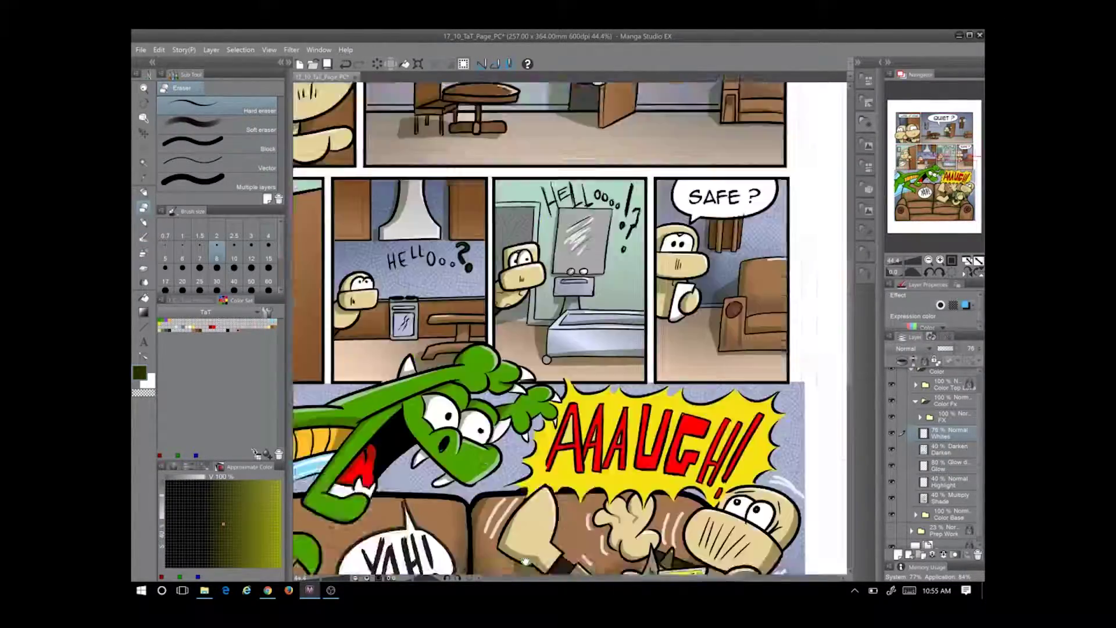
pyautogui.moveTo(525, 561); pyautogui.dragTo(583, 423)
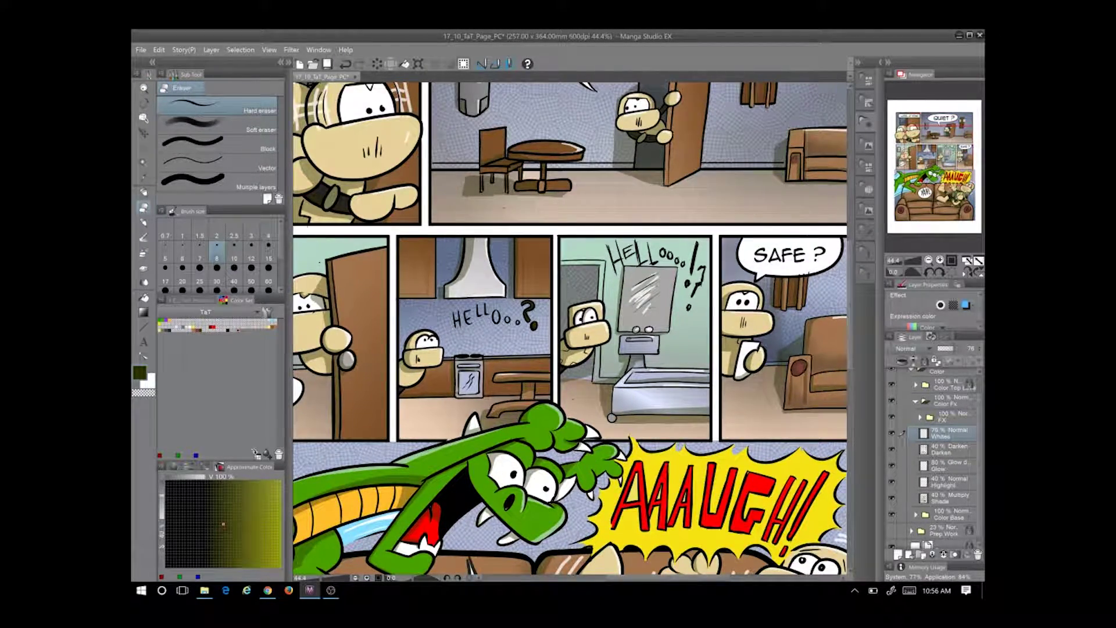
pyautogui.moveTo(593, 307); pyautogui.dragTo(783, 265)
pyautogui.click(942, 498)
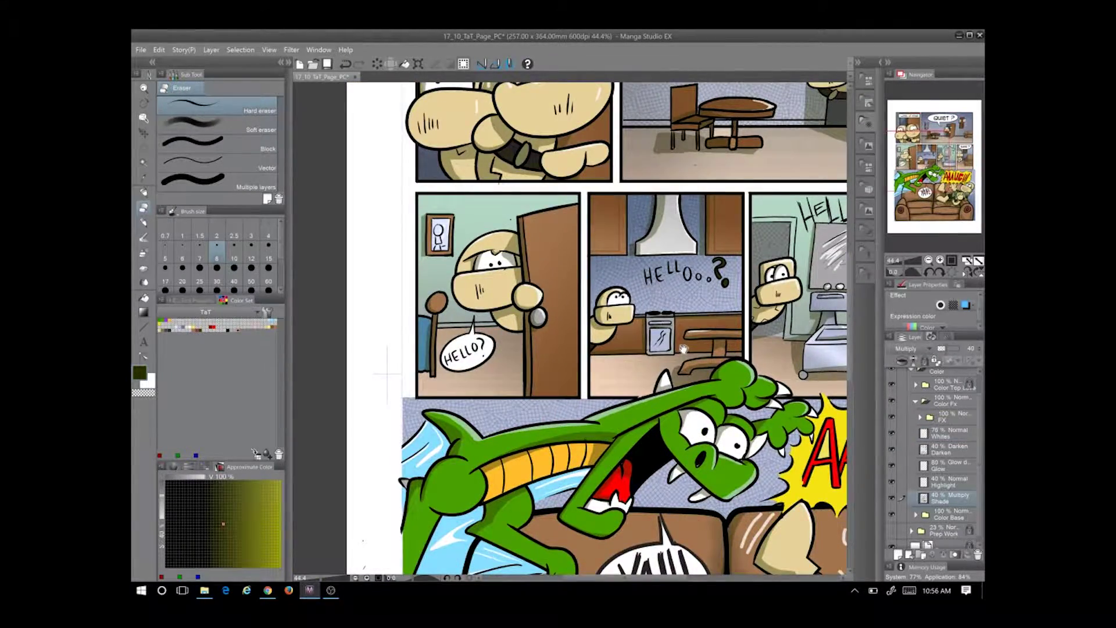
pyautogui.scroll(2, 599, 326)
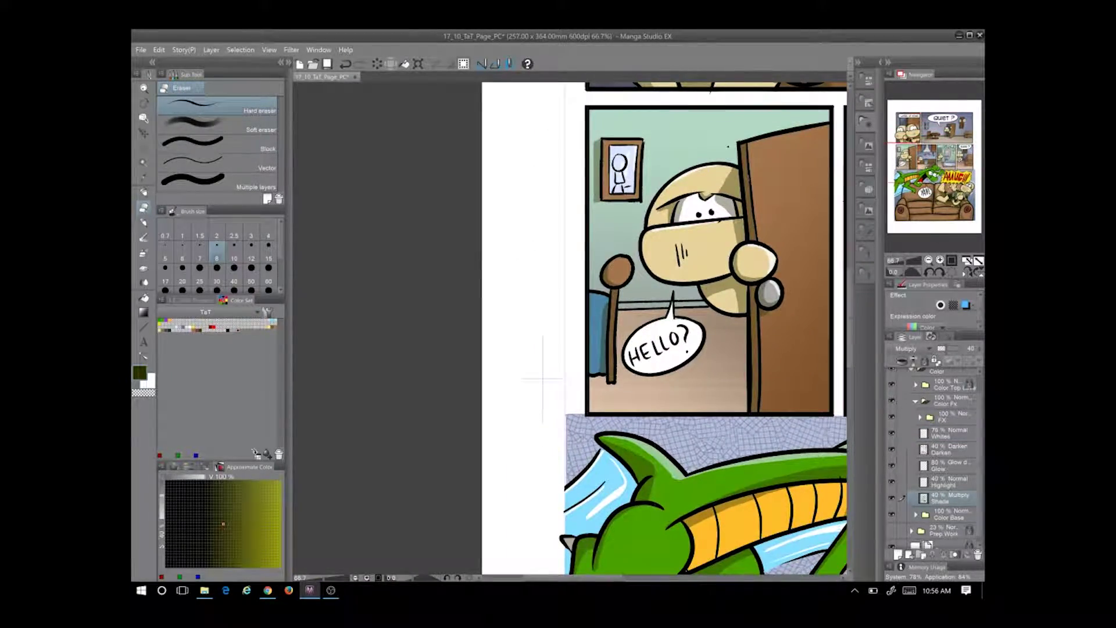
pyautogui.press('p')
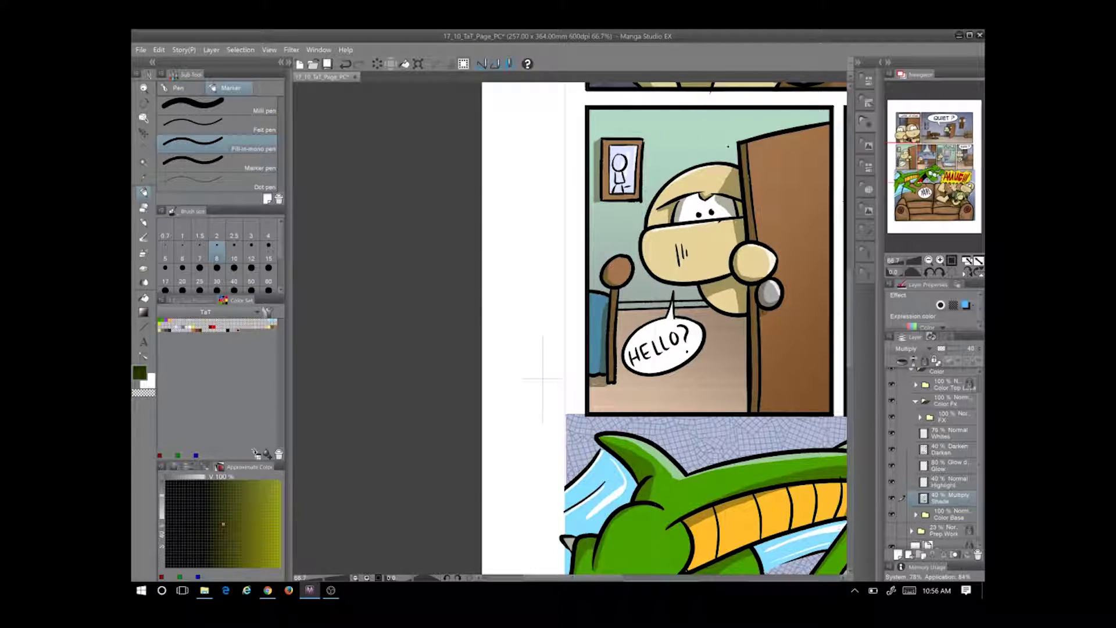
pyautogui.moveTo(542, 378); pyautogui.dragTo(689, 512)
pyautogui.moveTo(694, 364); pyautogui.dragTo(499, 176)
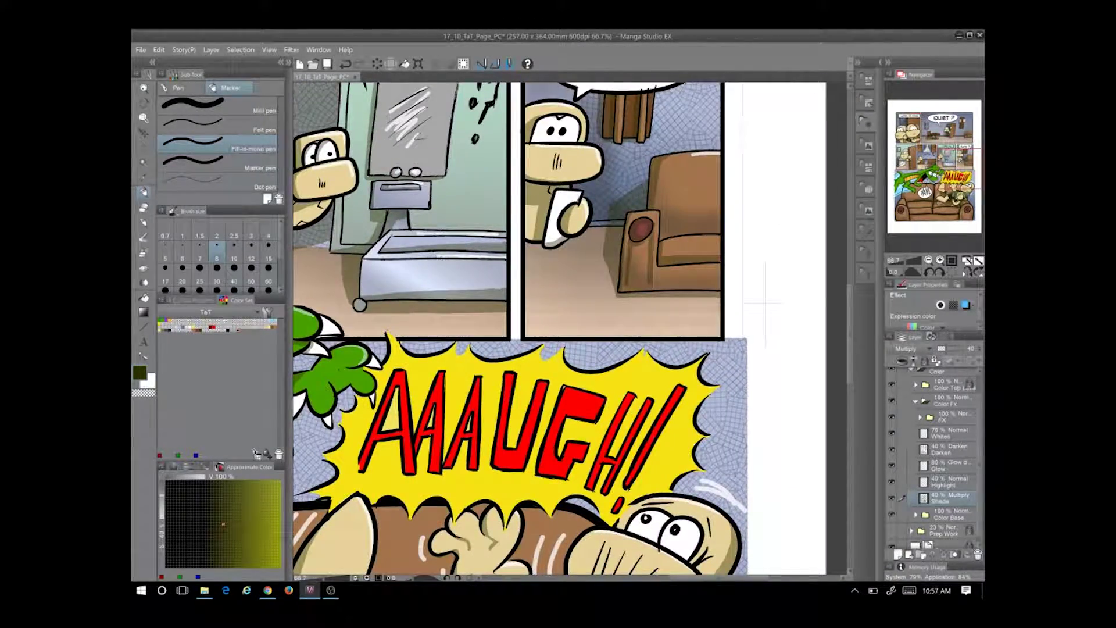
# On the Color Details layer, paint the comic book in the SAFE? panel light blue, using the color of the Thunder cover
pyautogui.click(949, 514)
pyautogui.click(916, 515)
pyautogui.scroll(-2, 936, 454)
pyautogui.click(949, 477)
pyautogui.press('i')
pyautogui.scroll(-3, 524, 326)
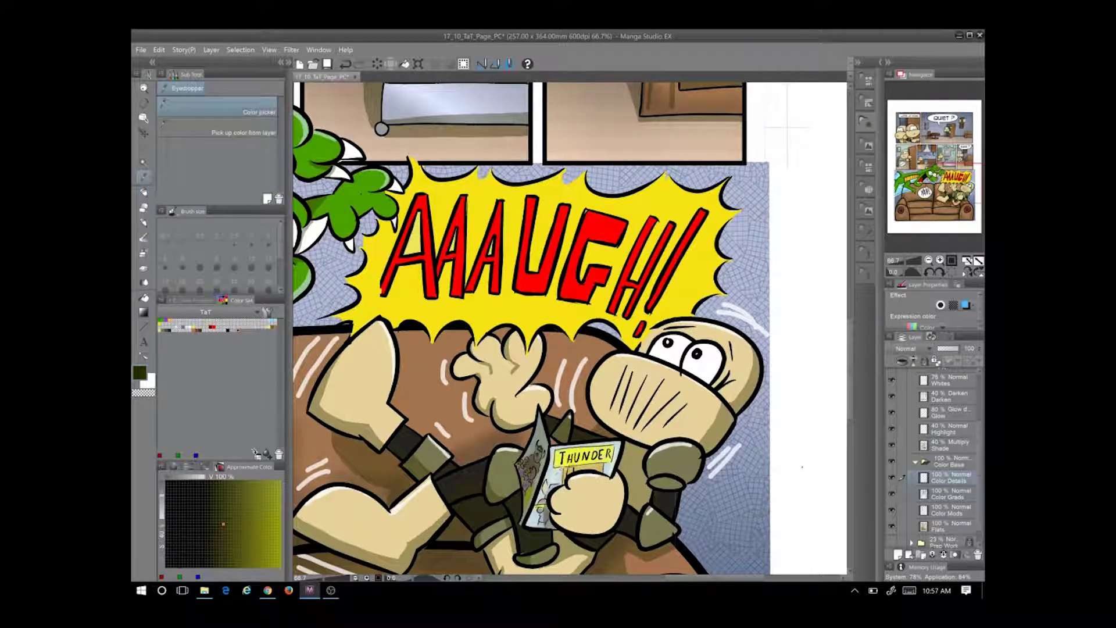
pyautogui.press('b')
pyautogui.scroll(5, 570, 326)
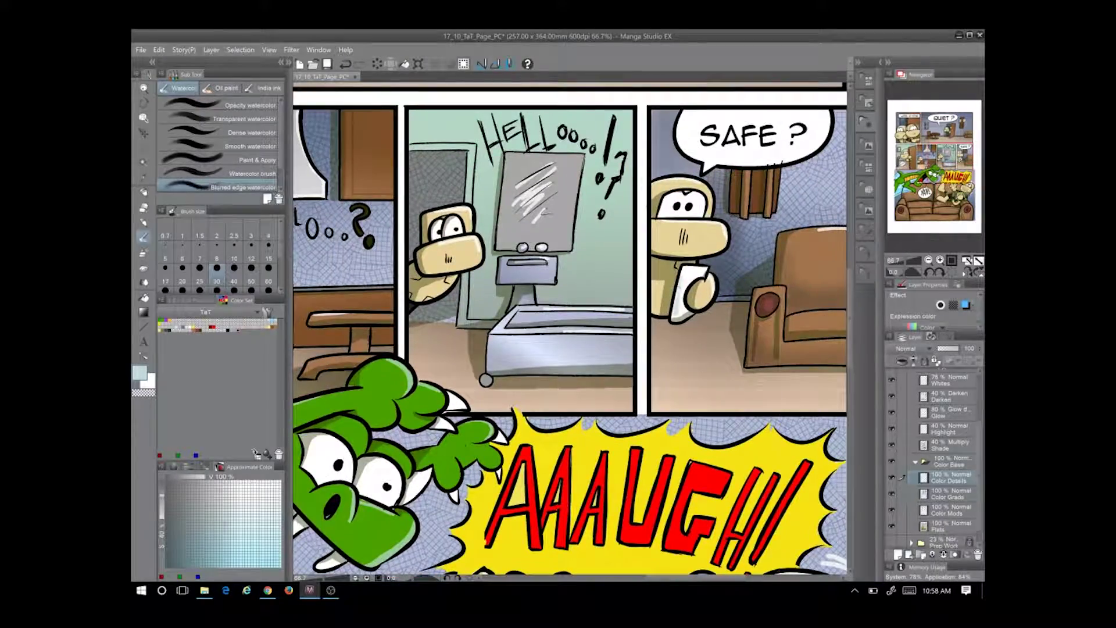
# Add a yellow title band and tan details to the SAFE? panel's comic cover, using colors from the Thunder comic
pyautogui.moveTo(709, 440); pyautogui.dragTo(683, 274)
pyautogui.keyDown('alt'); pyautogui.click(683, 274); pyautogui.keyUp('alt')
pyautogui.scroll(4, 683, 274)
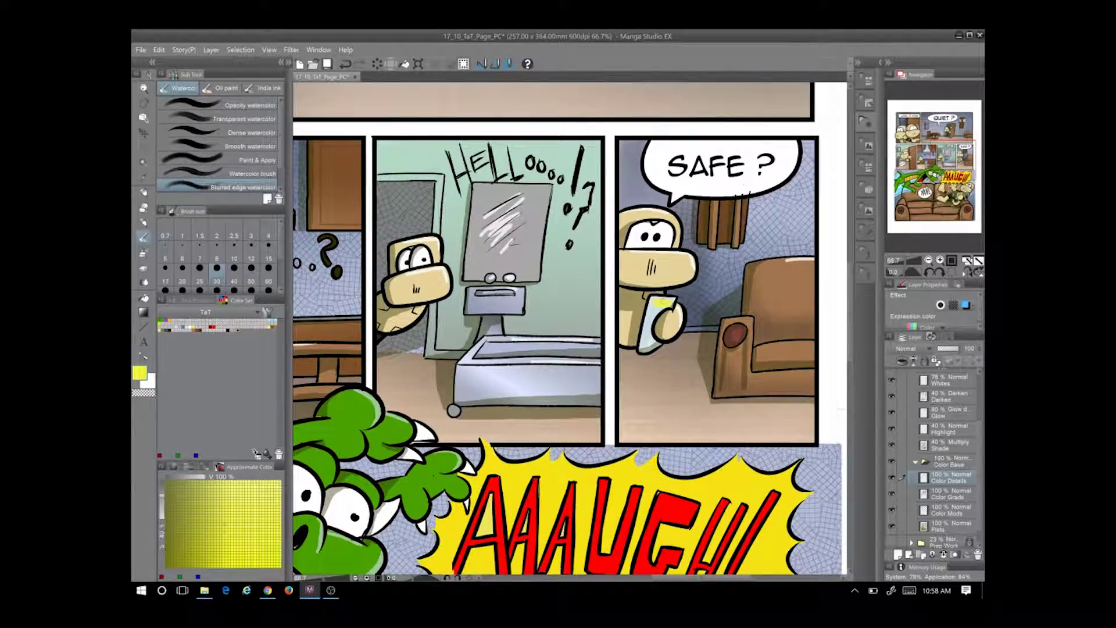
pyautogui.scroll(-6, 683, 274)
pyautogui.keyDown('alt'); pyautogui.click(683, 274); pyautogui.keyUp('alt')
pyautogui.scroll(4, 683, 274)
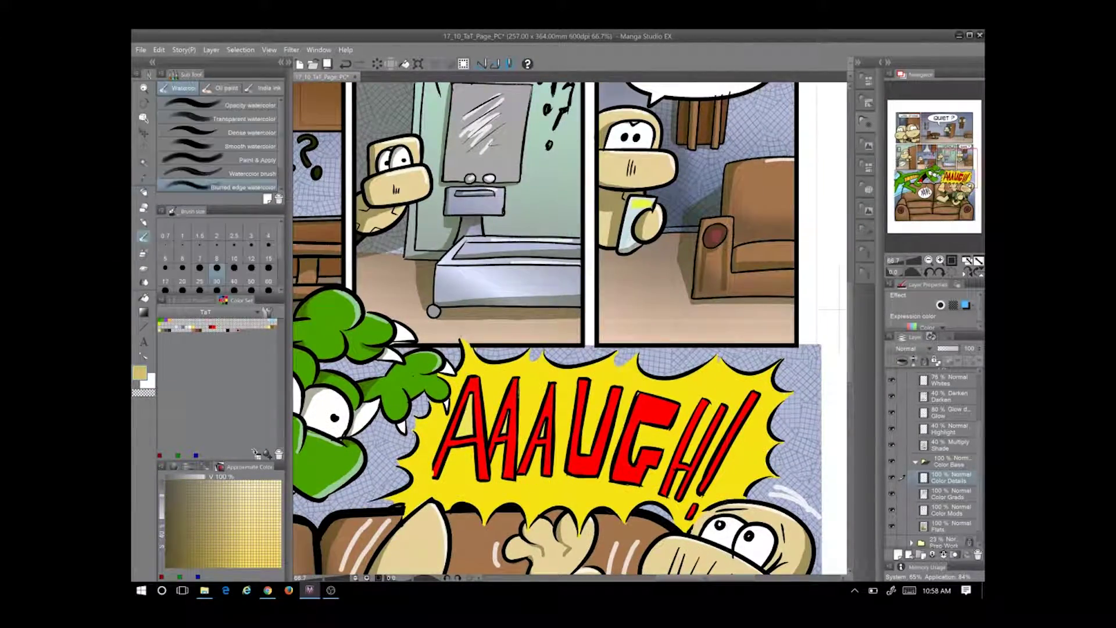
# Dab greyish-blue and pale green details onto the SAFE? panel's comic cover, using colors from the bottom panel's comic
pyautogui.scroll(-6, 675, 431)
pyautogui.keyDown('alt'); pyautogui.click(675, 430); pyautogui.keyUp('alt')
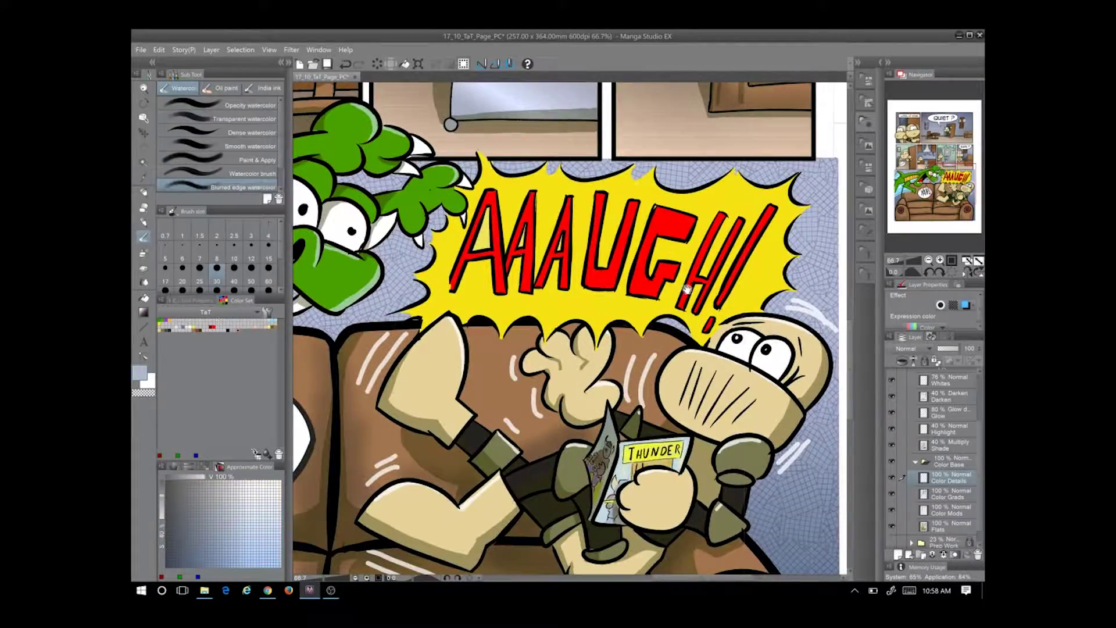
pyautogui.scroll(6, 675, 430)
pyautogui.scroll(-2, 675, 430)
pyautogui.scroll(-3, 641, 375)
pyautogui.keyDown('alt'); pyautogui.click(641, 375); pyautogui.keyUp('alt')
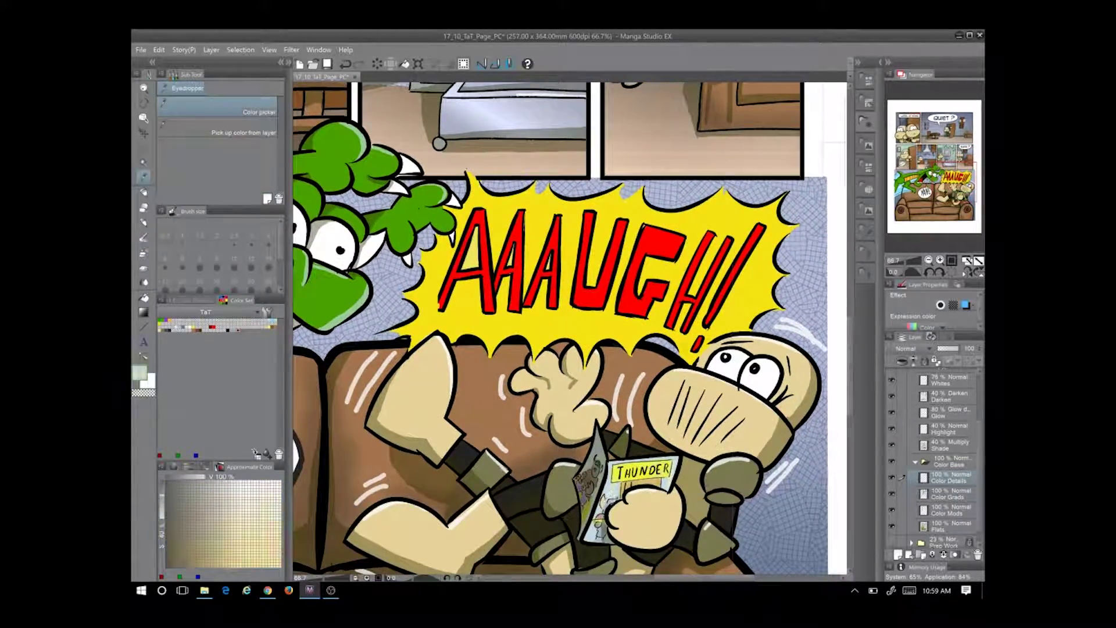
pyautogui.scroll(4, 641, 375)
# Add grey-green details to the SAFE? panel's comic cover with a sampled color, and save the page
pyautogui.scroll(-1, 640, 375)
pyautogui.scroll(-3, 641, 375)
pyautogui.keyDown('alt'); pyautogui.click(641, 375); pyautogui.keyUp('alt')
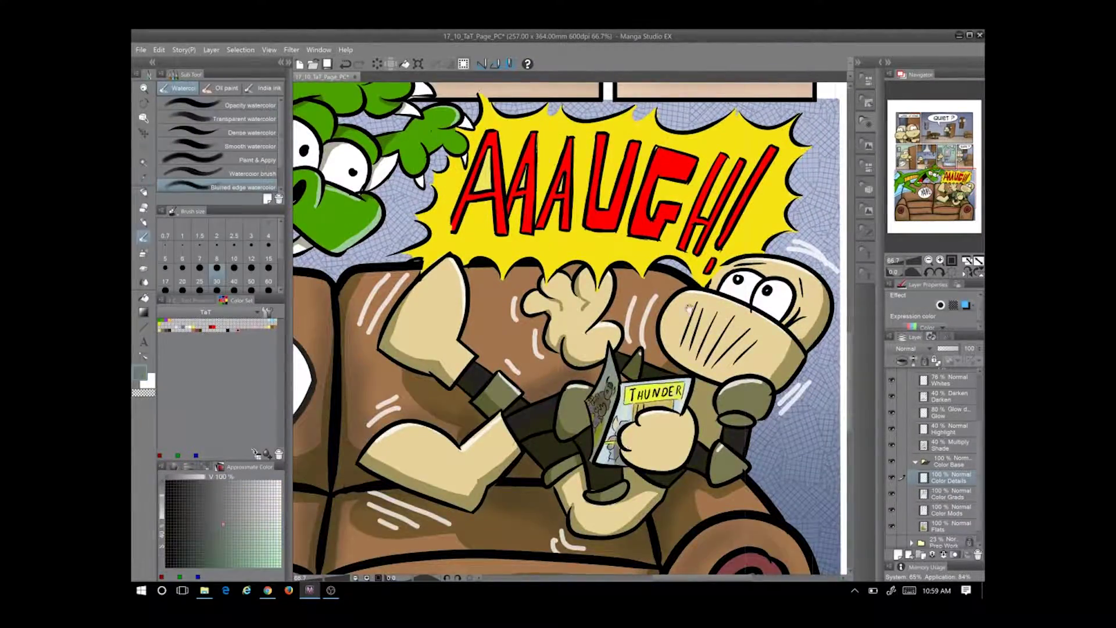
pyautogui.scroll(3, 641, 375)
pyautogui.scroll(-4, 570, 329)
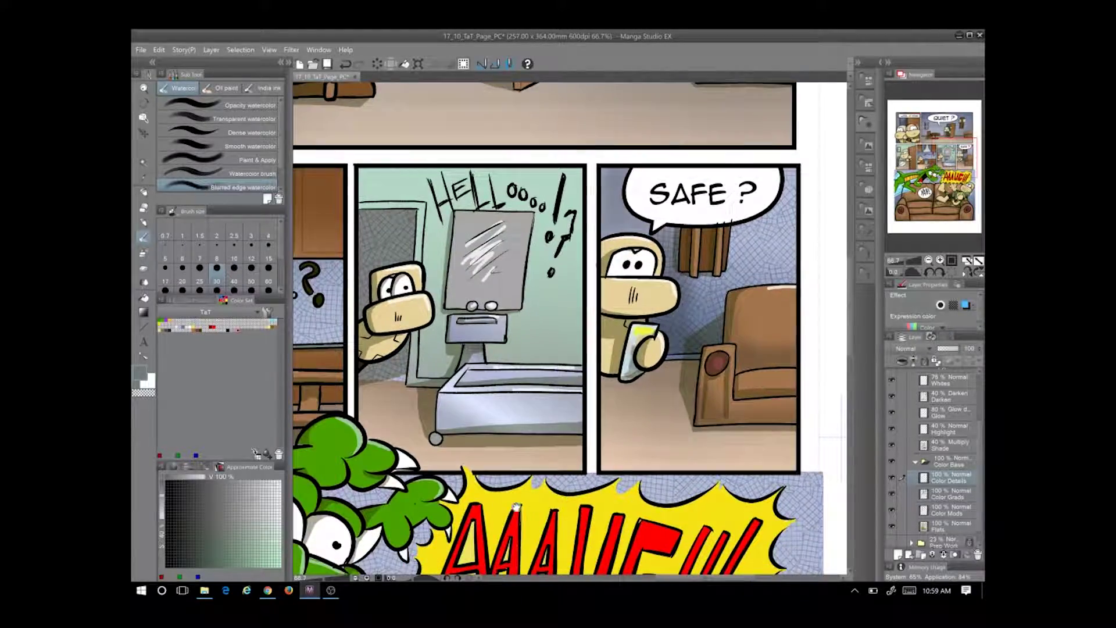
pyautogui.scroll(2, 570, 328)
pyautogui.scroll(-1, 570, 329)
pyautogui.scroll(3, 570, 328)
pyautogui.scroll(-2, 570, 328)
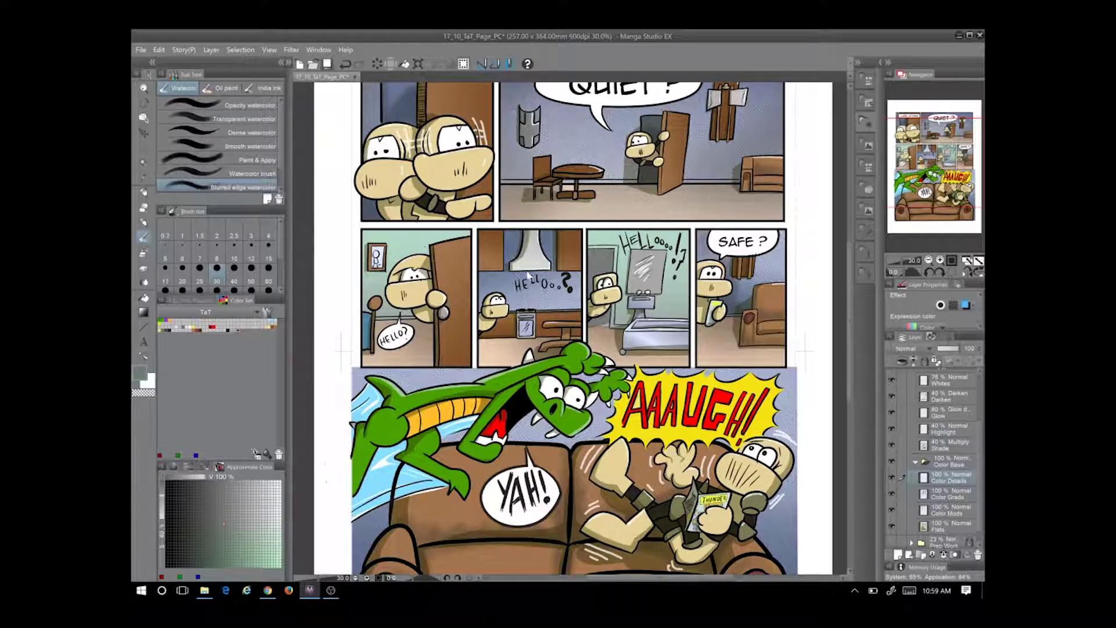
pyautogui.hotkey('ctrl', 's')
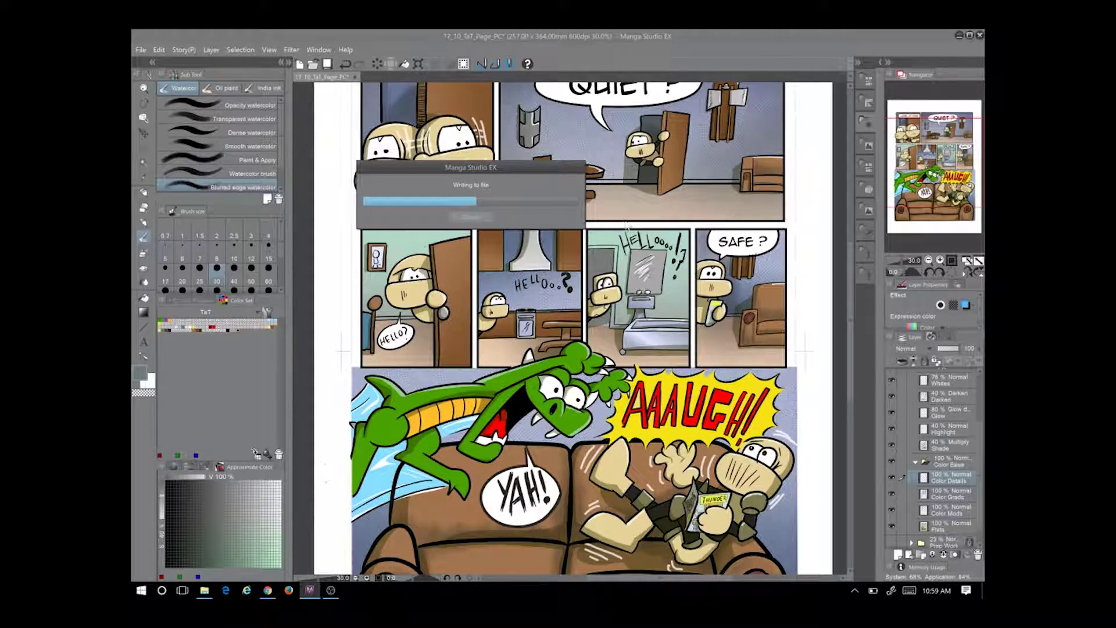
pyautogui.moveTo(522, 229); pyautogui.dragTo(505, 190)
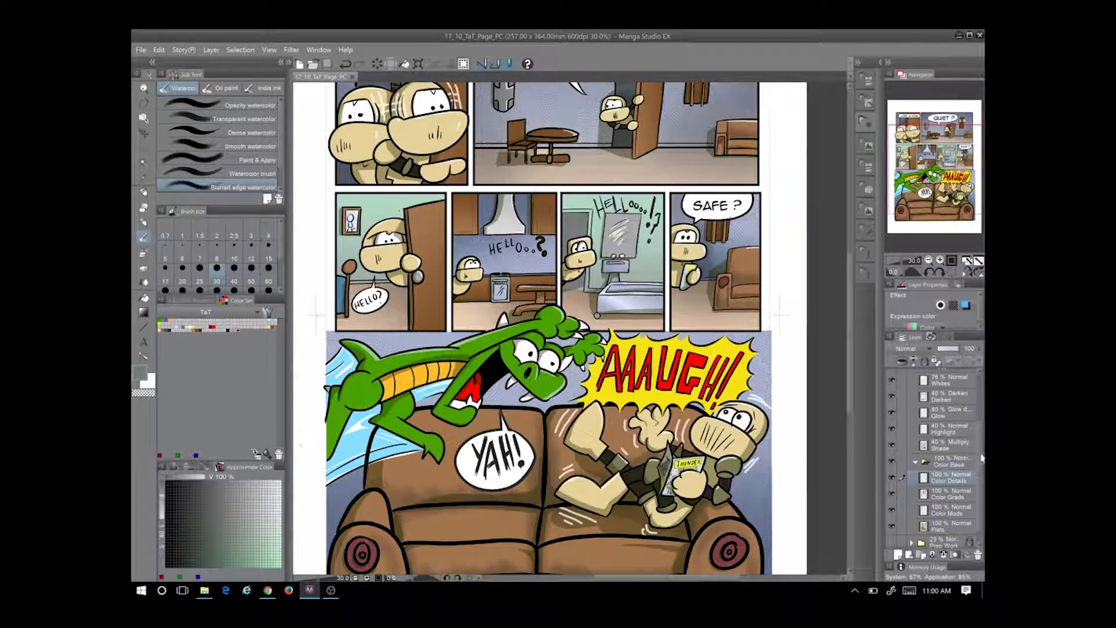
# Hide the Color Fx folder and select the dragon's green body by color, referring to all layers
pyautogui.scroll(3, 954, 454)
pyautogui.click(942, 428)
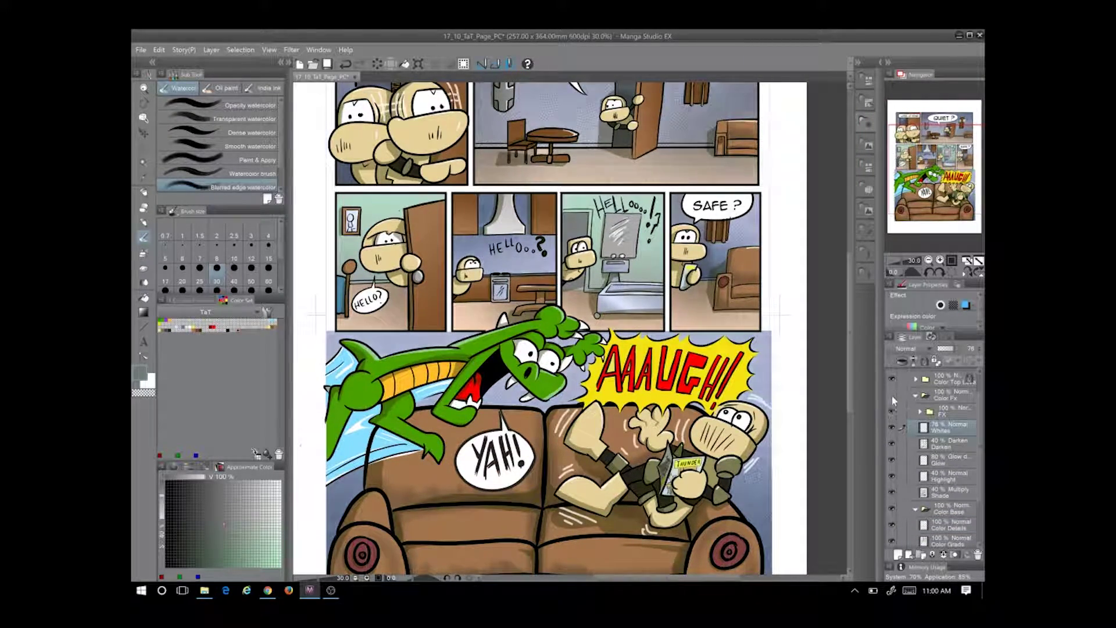
pyautogui.click(892, 396)
pyautogui.scroll(-2, 937, 465)
pyautogui.click(947, 492)
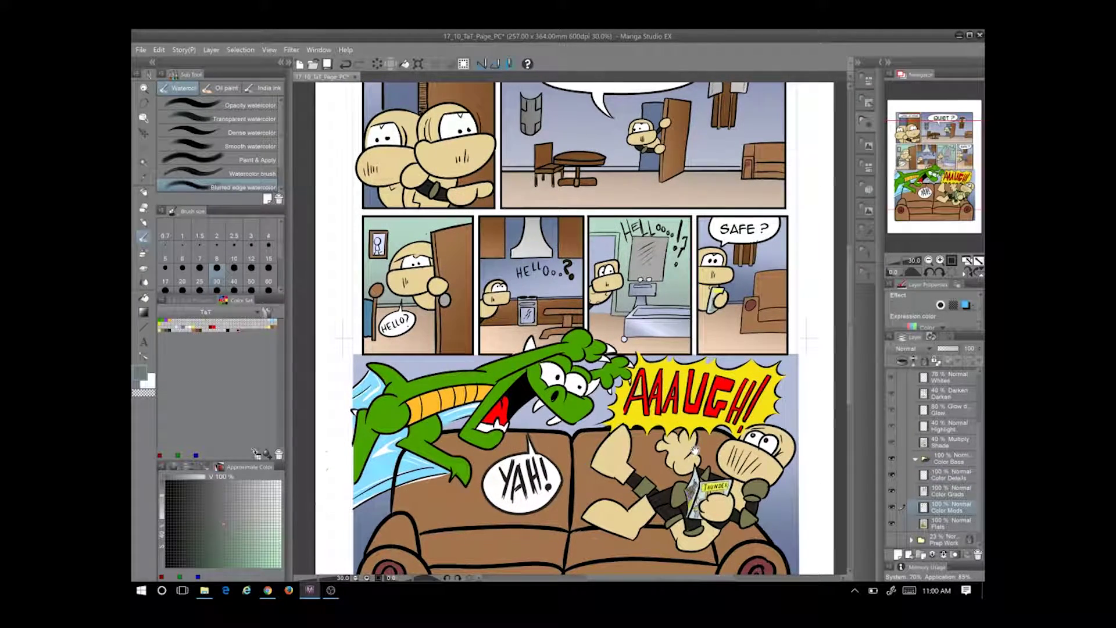
pyautogui.click(949, 523)
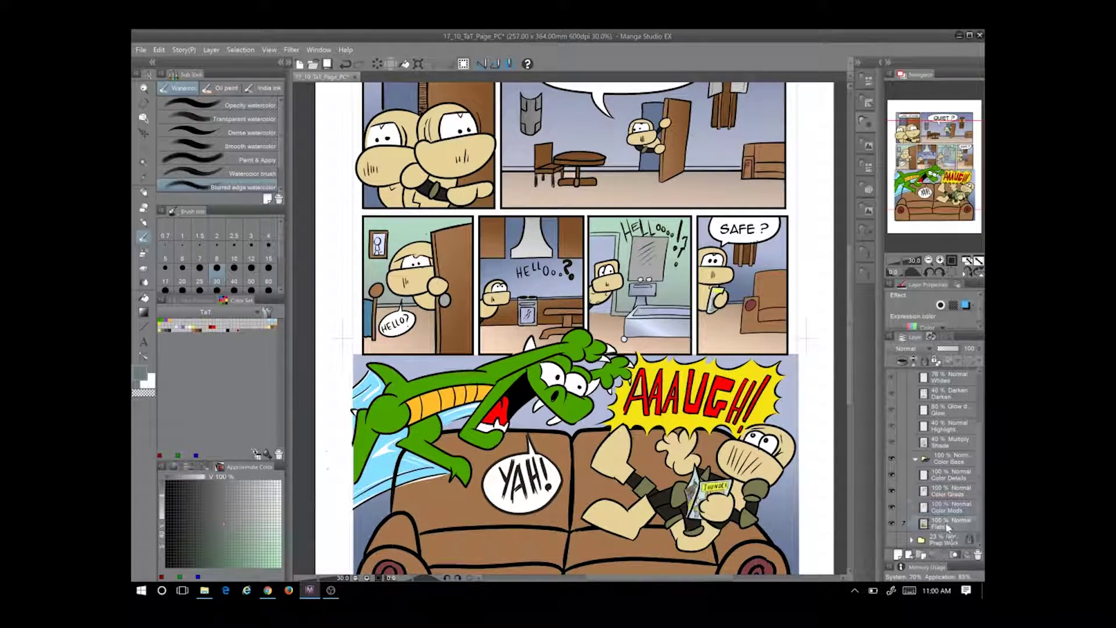
pyautogui.scroll(2, 951, 500)
pyautogui.click(920, 384)
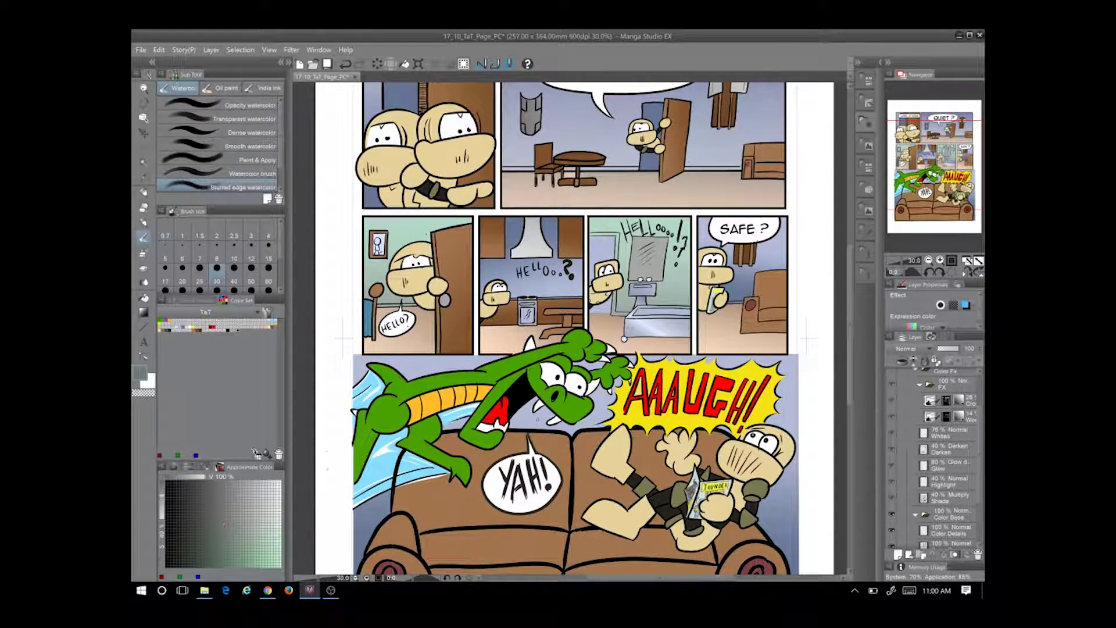
pyautogui.press('w')
pyautogui.click(428, 430)
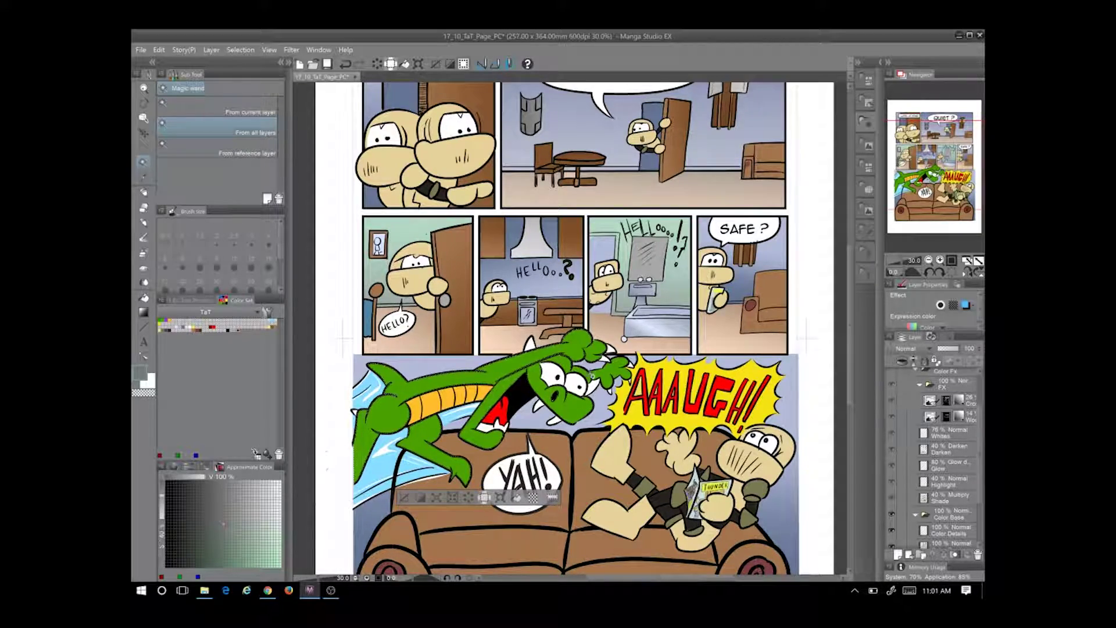
# Apply the Oil paint texture from the monochromatic pattern materials to the selected area and set its opacity to 28%
pyautogui.scroll(1, 669, 262)
pyautogui.click(888, 63)
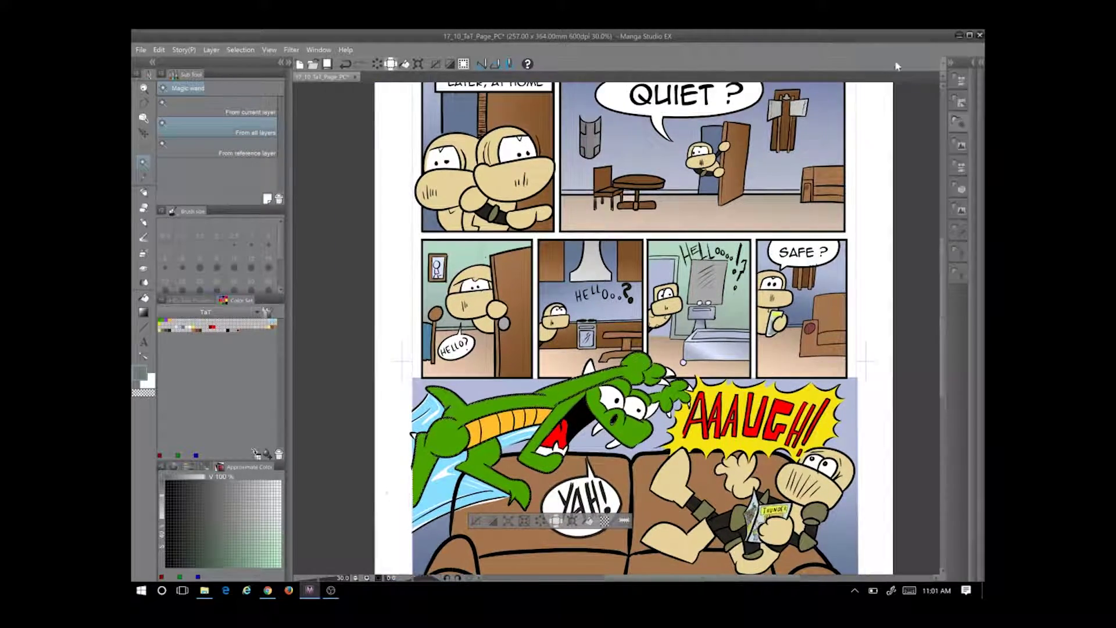
pyautogui.click(974, 64)
pyautogui.moveTo(975, 132); pyautogui.dragTo(977, 244)
pyautogui.click(842, 119)
pyautogui.moveTo(973, 141); pyautogui.dragTo(968, 486)
pyautogui.moveTo(925, 214)
pyautogui.mouseDown()
pyautogui.moveTo(488, 282)
pyautogui.moveTo(489, 407)
pyautogui.mouseUp()
pyautogui.click(982, 63)
pyautogui.moveTo(974, 349); pyautogui.dragTo(945, 352)
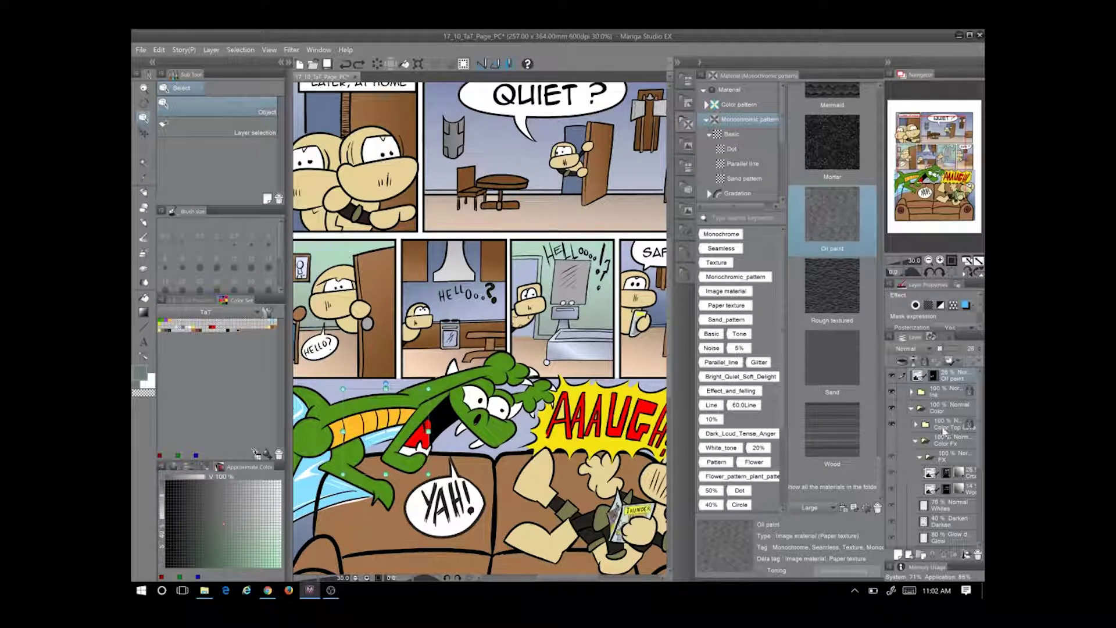
# Transfer the Oil paint layer's mask to the Color Fx folder and place the Oil paint layer inside its FX subfolder
pyautogui.moveTo(930, 375)
pyautogui.mouseDown()
pyautogui.moveTo(925, 414)
pyautogui.moveTo(942, 448)
pyautogui.mouseUp()
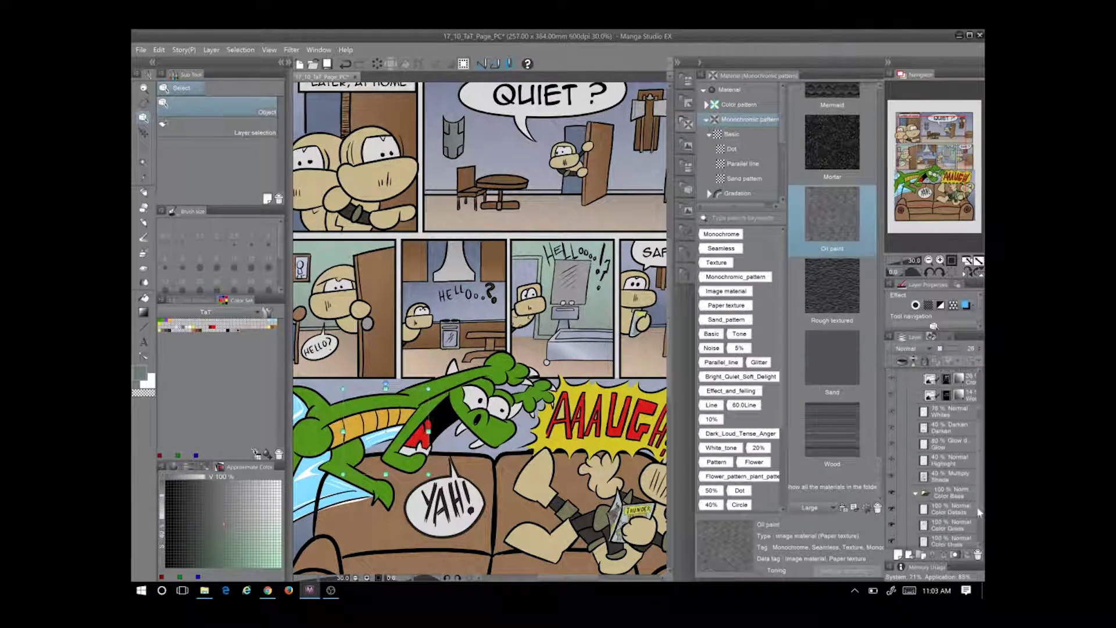
pyautogui.click(917, 440)
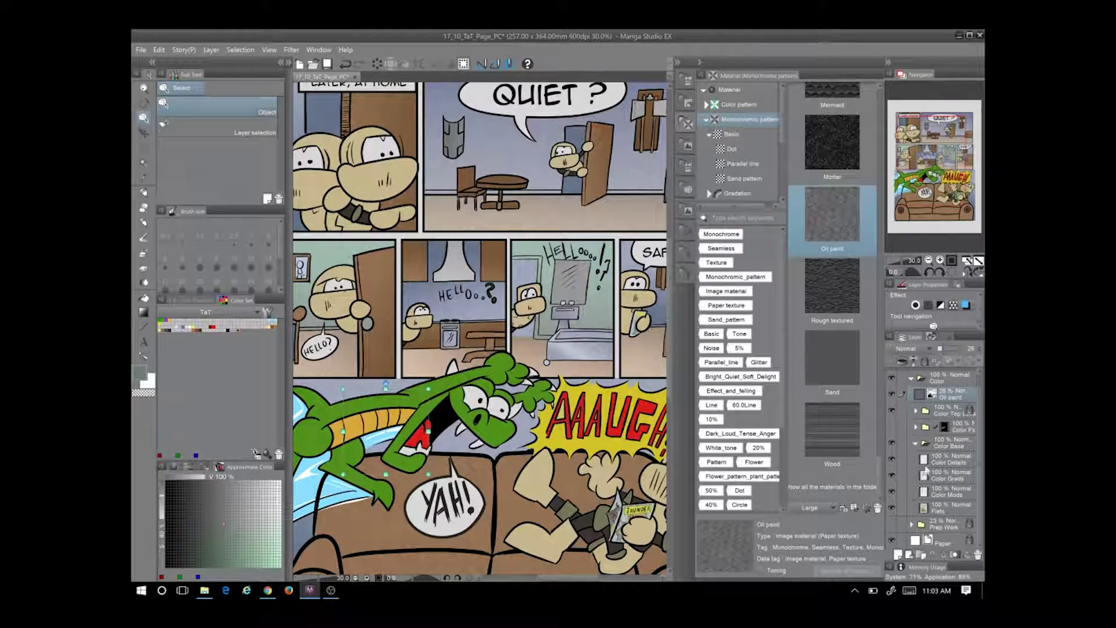
pyautogui.click(916, 426)
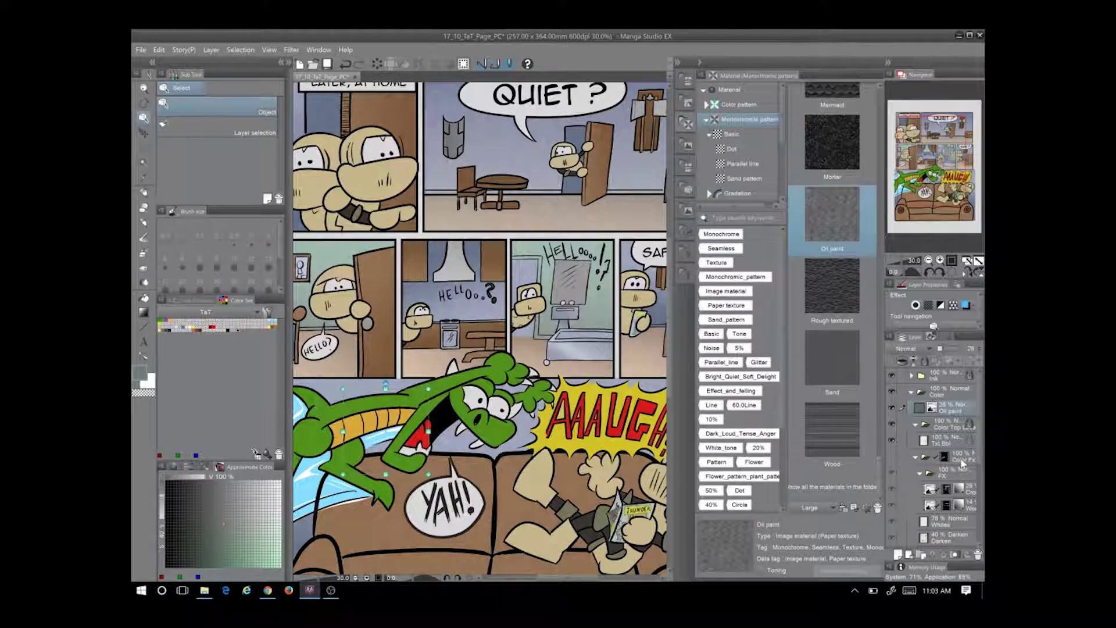
pyautogui.moveTo(948, 407); pyautogui.dragTo(936, 449)
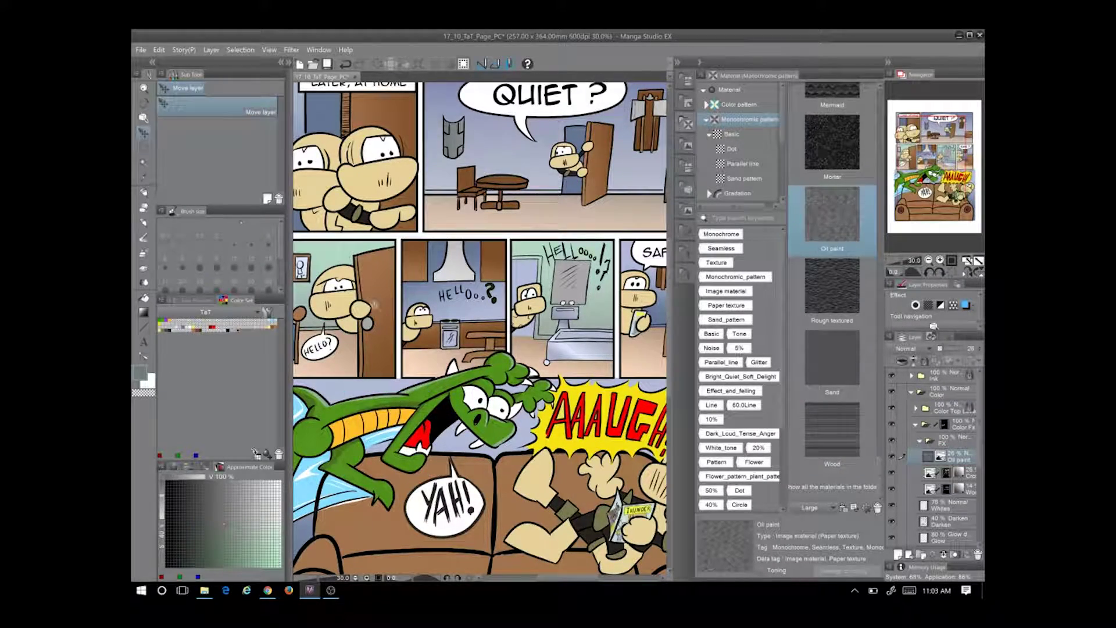
pyautogui.click(144, 133)
pyautogui.hotkey('ctrl', '-')
pyautogui.click(700, 63)
# Examine the layer stack's Ink, Color Top and Color Fx folders to check how the page's layers are organized
pyautogui.scroll(-3, 981, 473)
pyautogui.scroll(3, 981, 473)
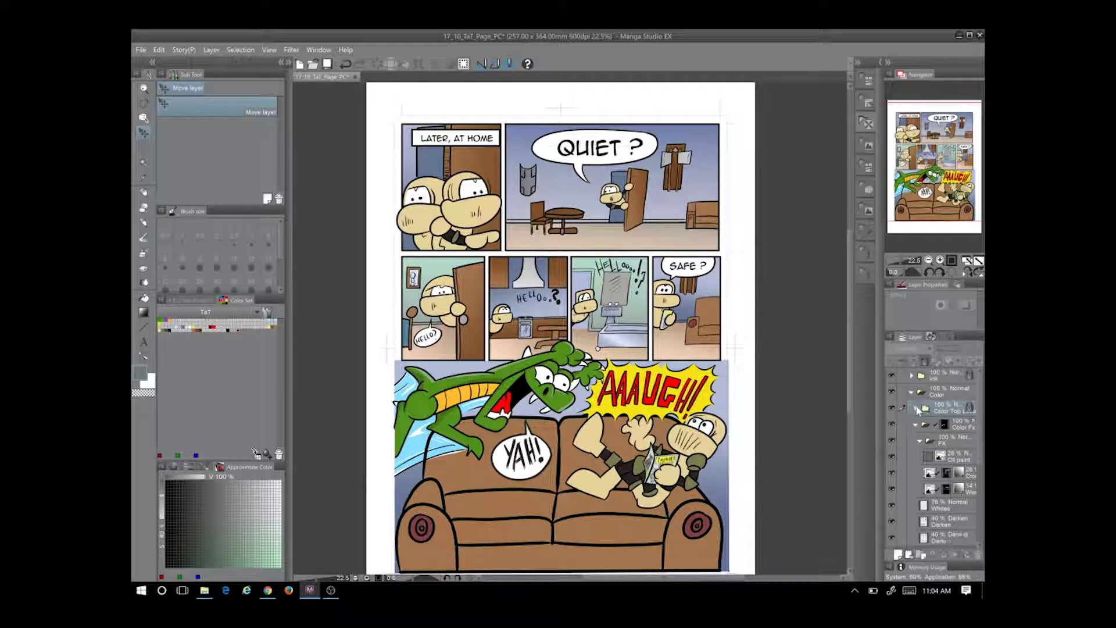
pyautogui.scroll(-3, 941, 462)
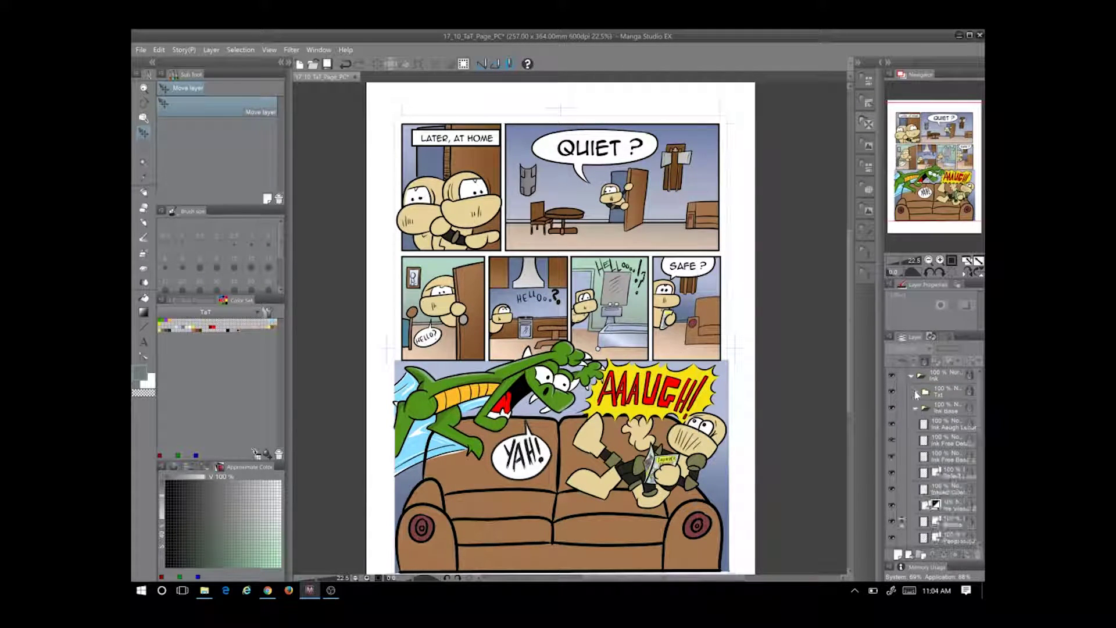
pyautogui.scroll(-5, 937, 460)
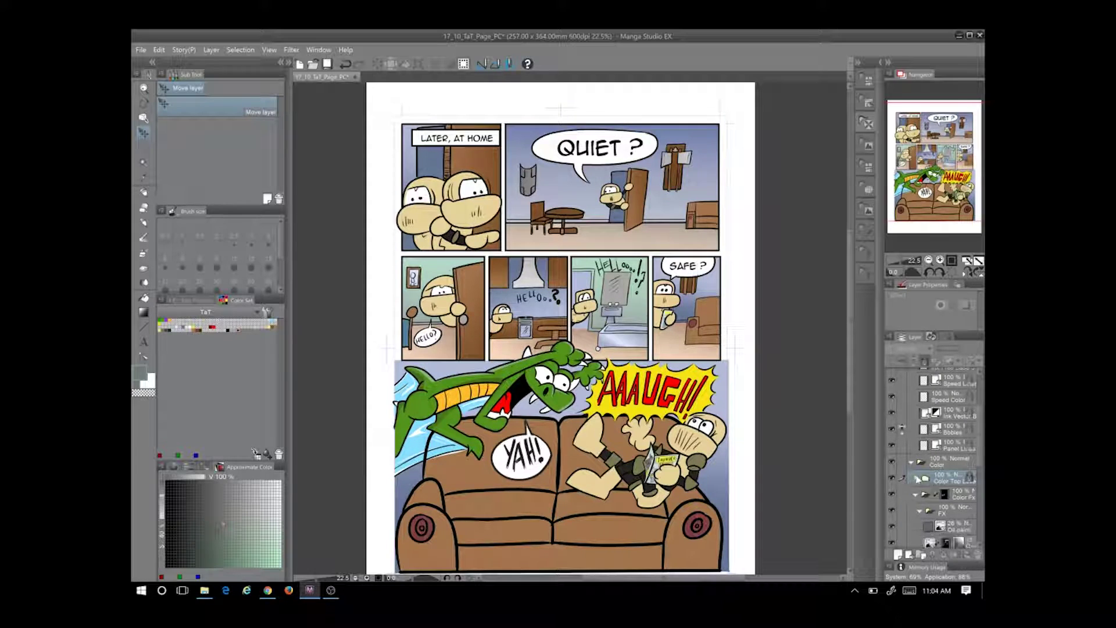
pyautogui.scroll(8, 914, 500)
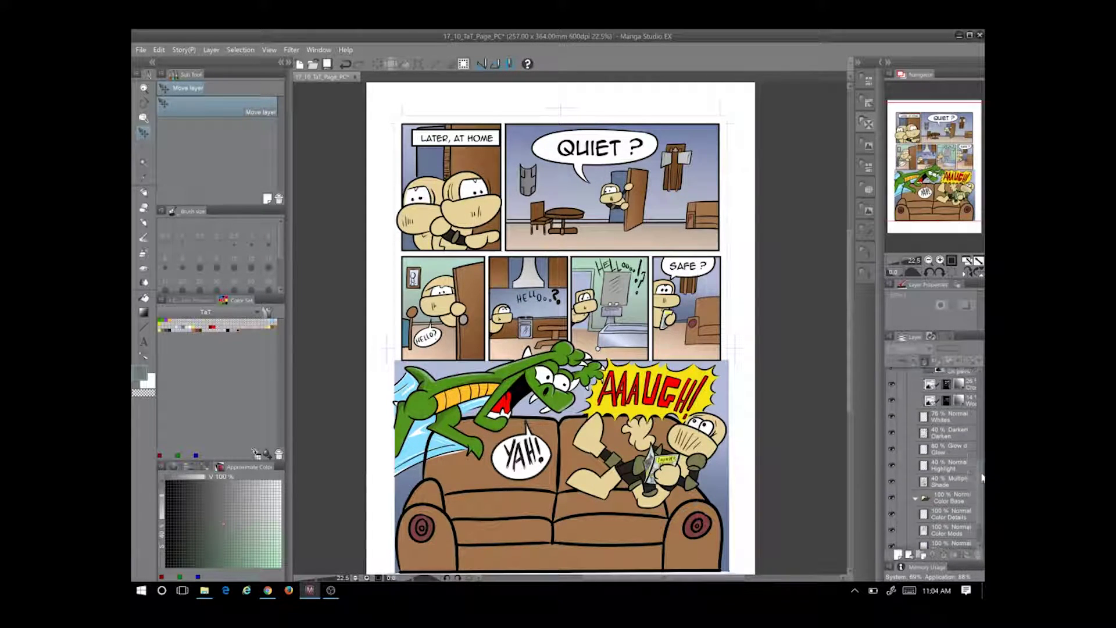
pyautogui.click(917, 395)
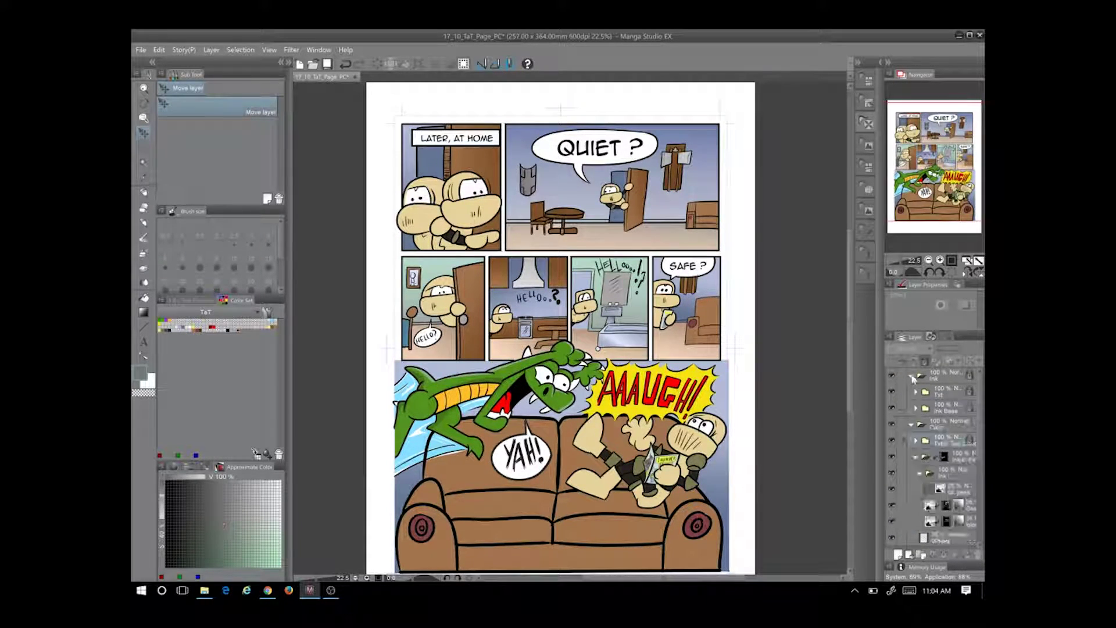
pyautogui.click(915, 426)
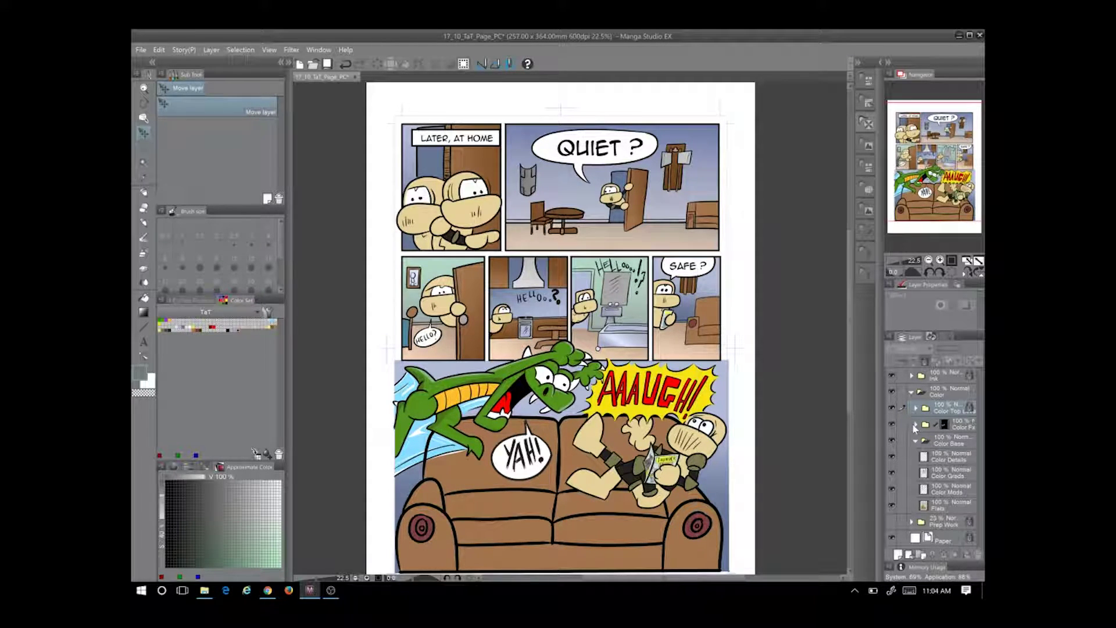
pyautogui.click(917, 408)
pyautogui.click(945, 391)
pyautogui.click(916, 408)
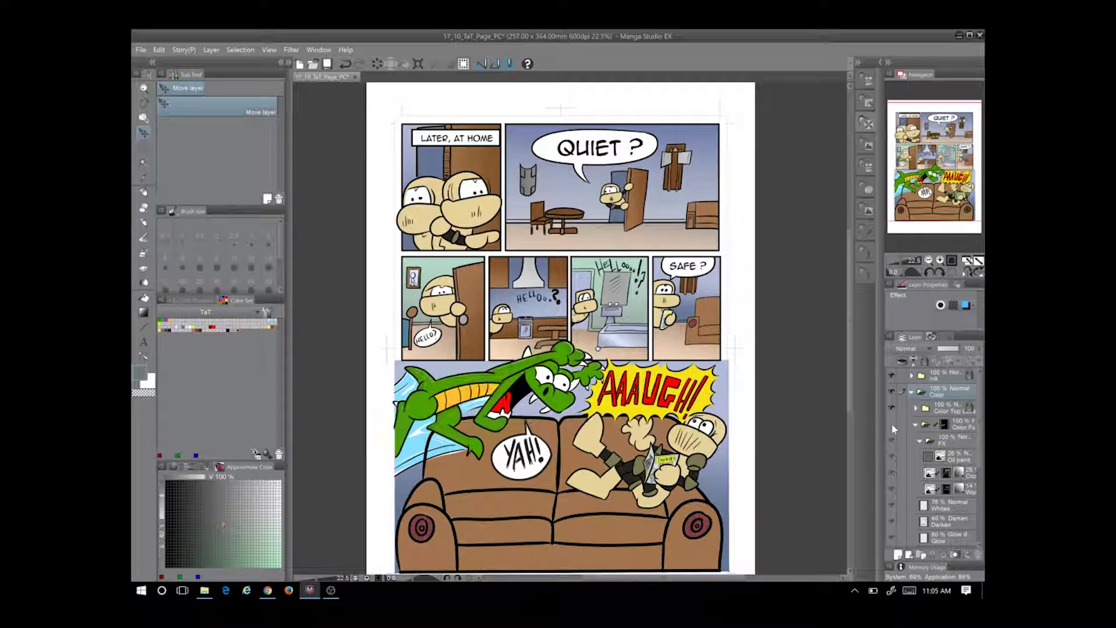
# Examine the Color Fx and Color Base folders in the layer stack, collapsing the FX subfolder and the Color Base folder
pyautogui.click(953, 424)
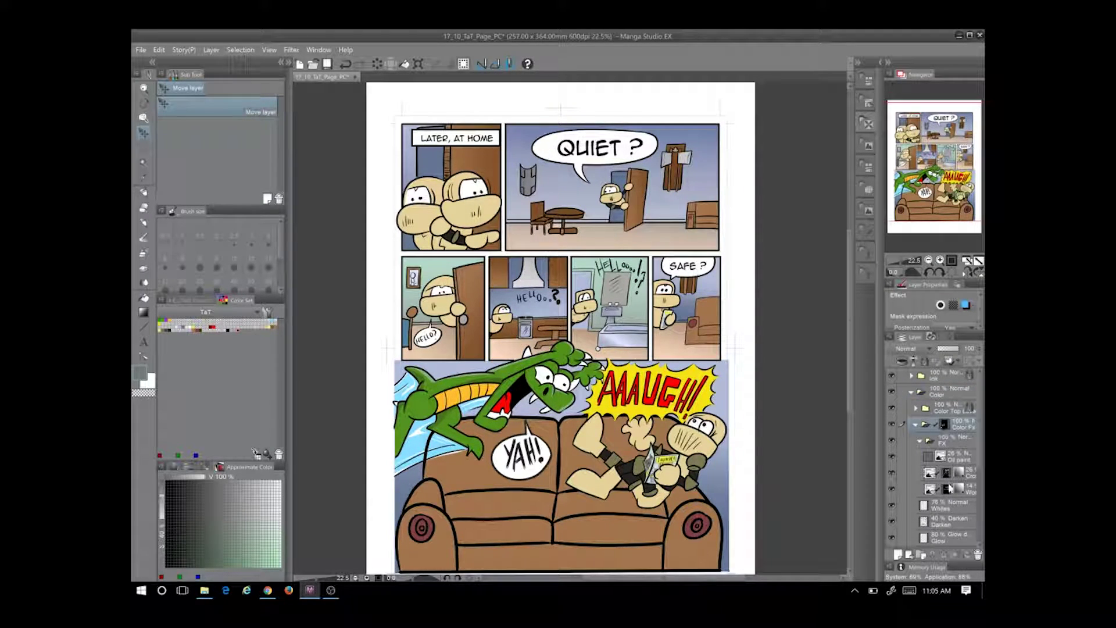
pyautogui.click(920, 441)
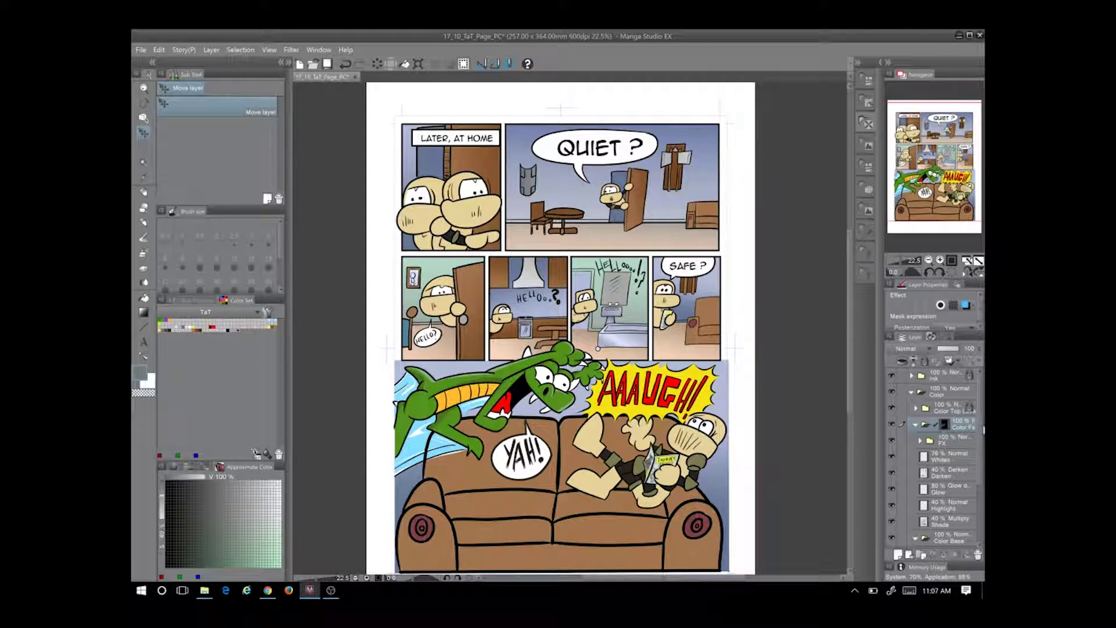
pyautogui.click(960, 411)
pyautogui.scroll(-3, 977, 466)
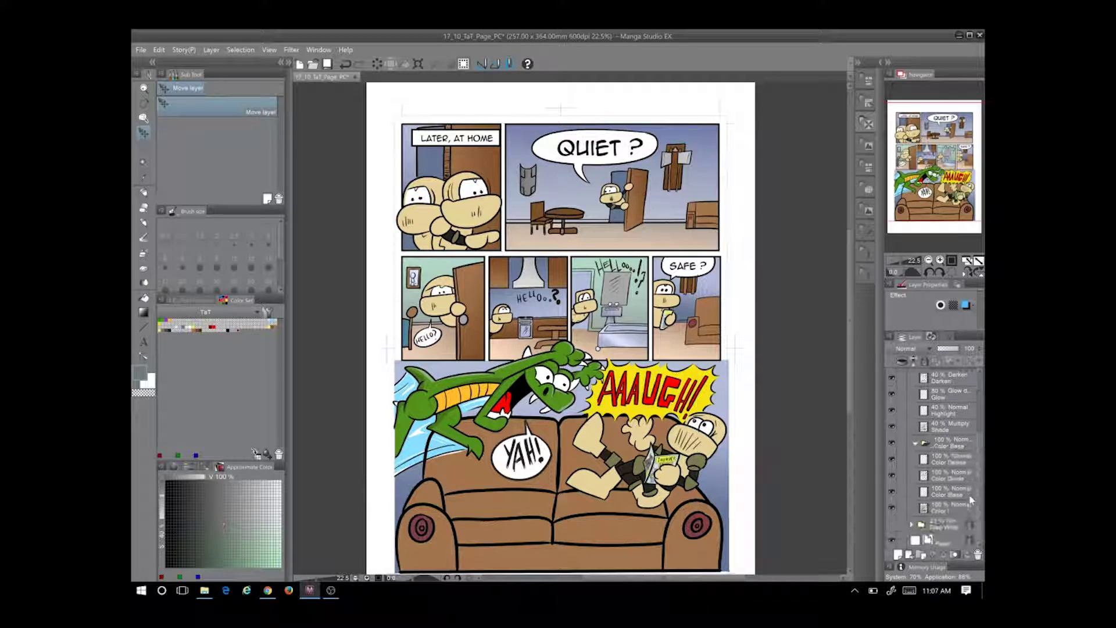
pyautogui.click(917, 443)
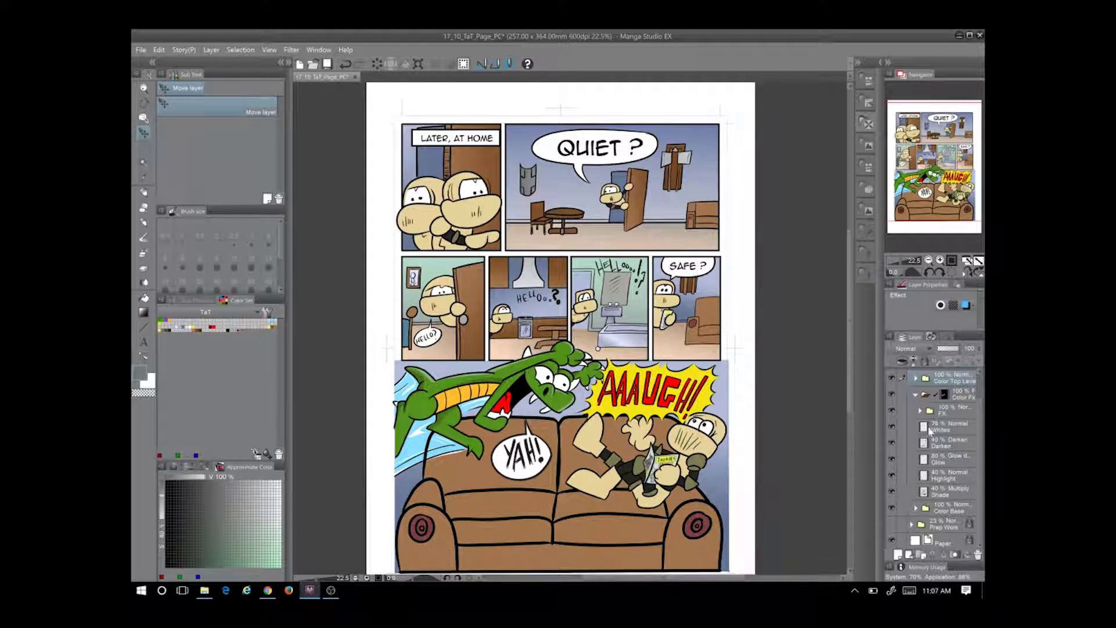
pyautogui.scroll(4, 970, 490)
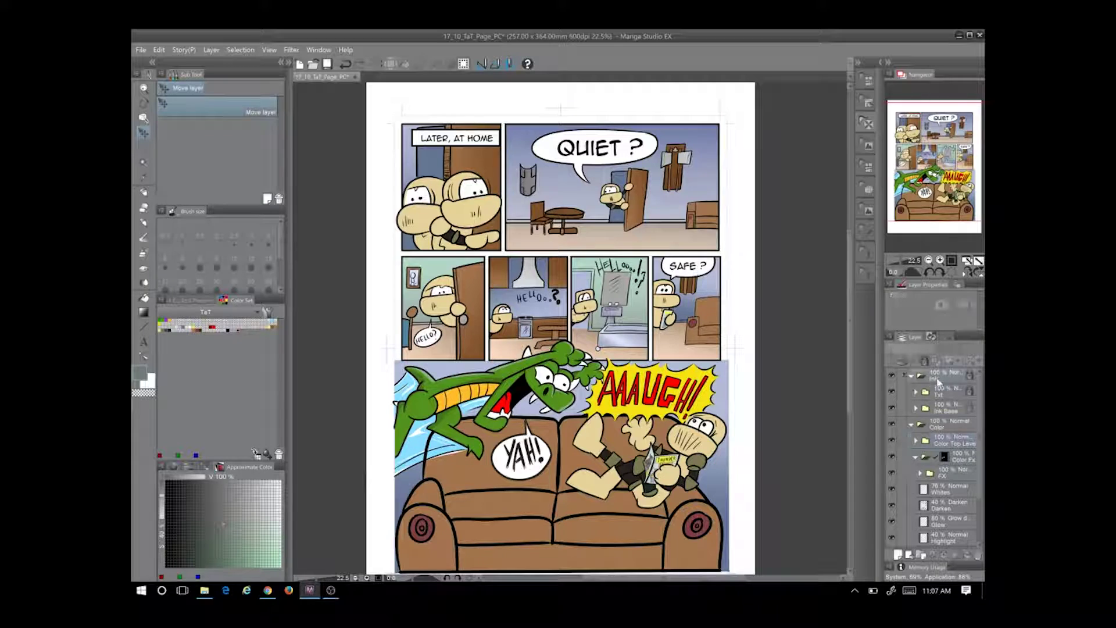
# Inspect the contents of the Ink and Color Top Level folders and toggle the Color folder's visibility to check what it contributes
pyautogui.click(922, 378)
pyautogui.click(916, 441)
pyautogui.scroll(-3, 977, 492)
pyautogui.scroll(-1, 981, 491)
pyautogui.click(916, 401)
pyautogui.scroll(5, 931, 442)
pyautogui.click(893, 424)
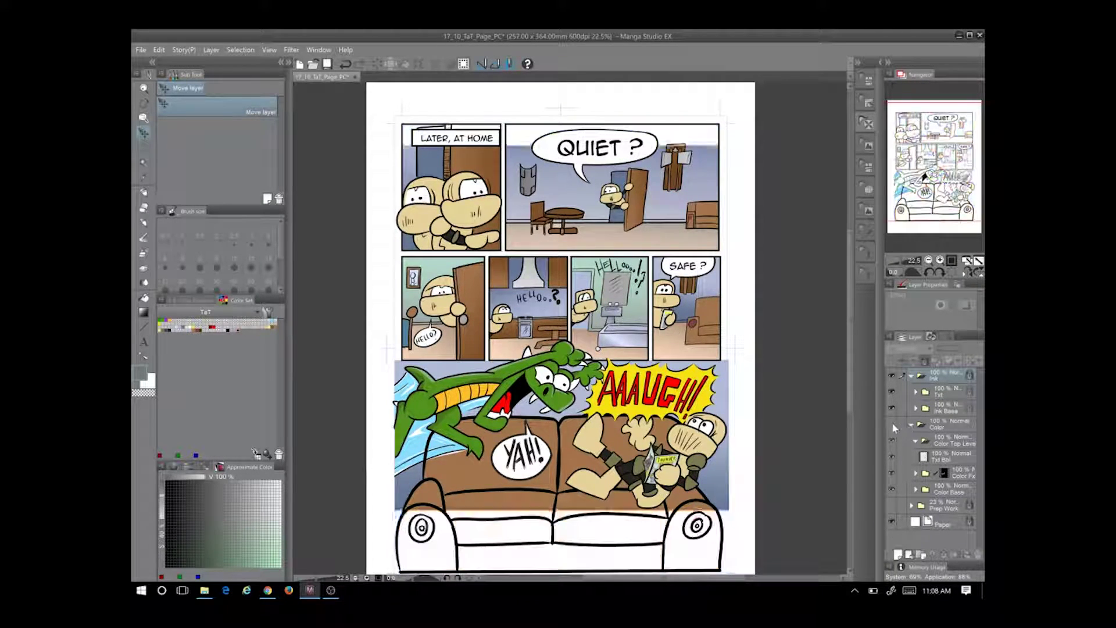
pyautogui.click(892, 425)
# Expand the Color Fx folder, make its Shade layer active and save the page
pyautogui.click(916, 473)
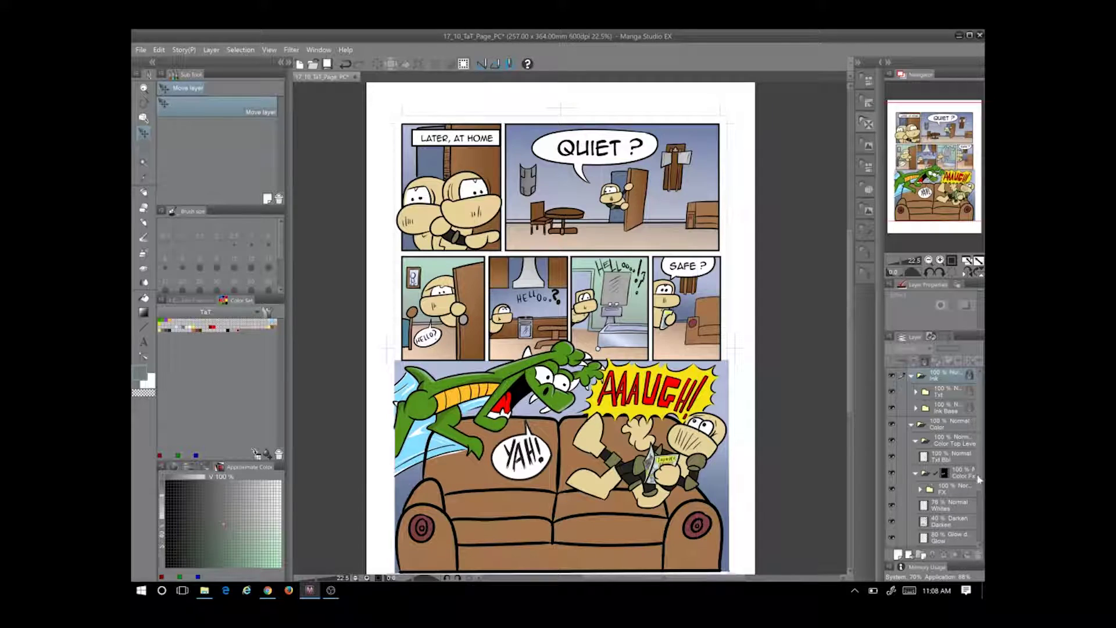
pyautogui.scroll(-3, 981, 479)
pyautogui.click(947, 510)
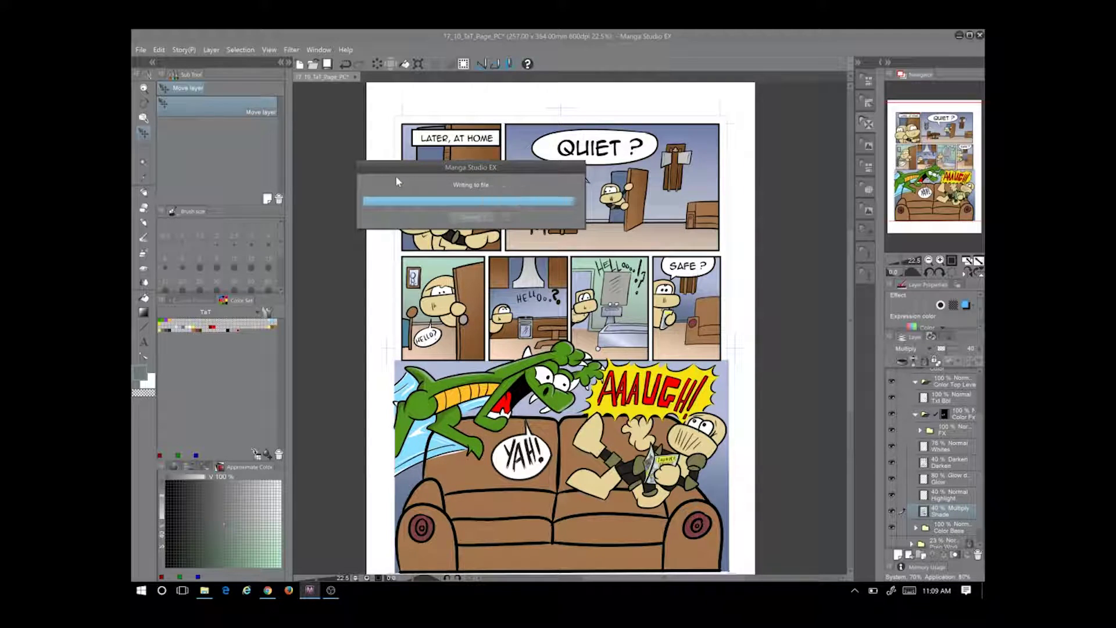
# Examine the texture layers inside the FX subfolder and the contents of the Color Base folder
pyautogui.click(890, 429)
pyautogui.click(921, 430)
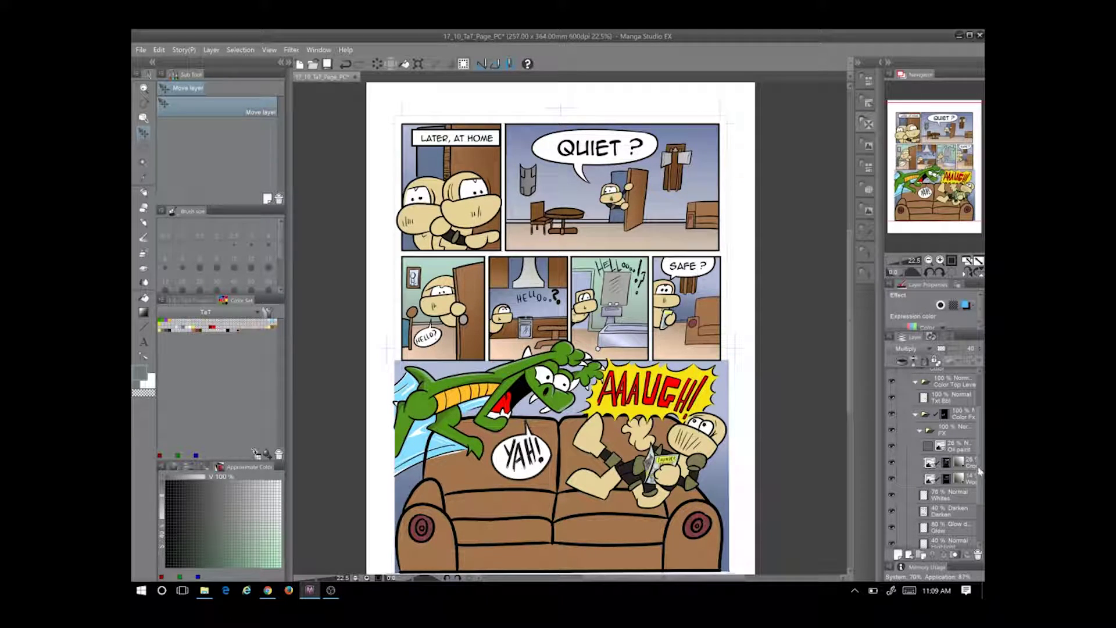
pyautogui.scroll(-3, 980, 436)
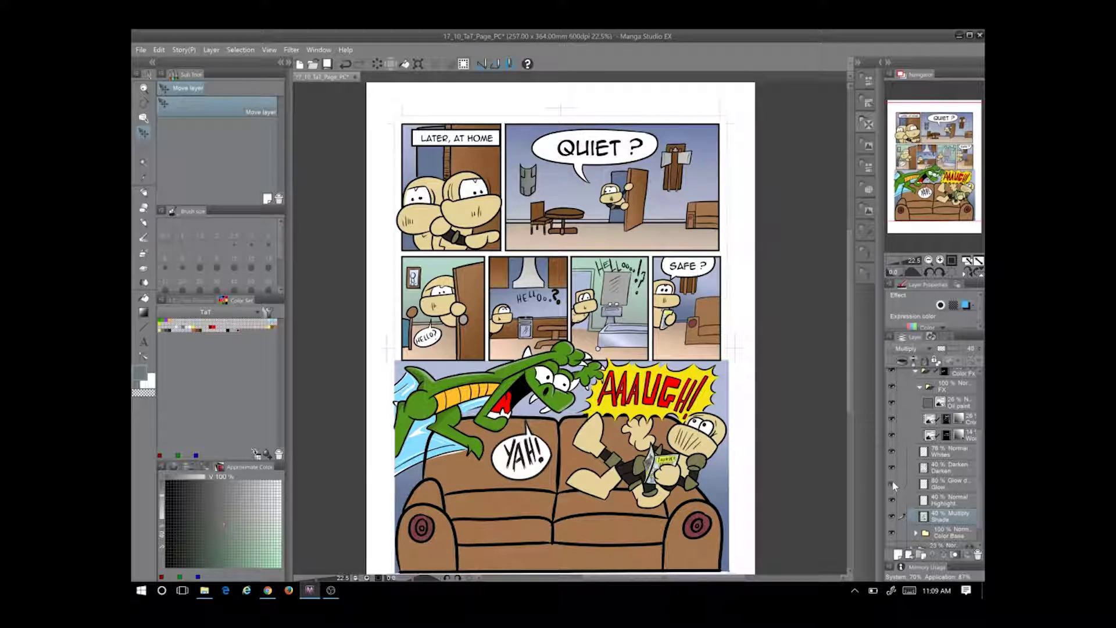
pyautogui.click(893, 533)
pyautogui.scroll(-5, 935, 533)
pyautogui.click(916, 443)
pyautogui.click(892, 444)
pyautogui.scroll(6, 892, 531)
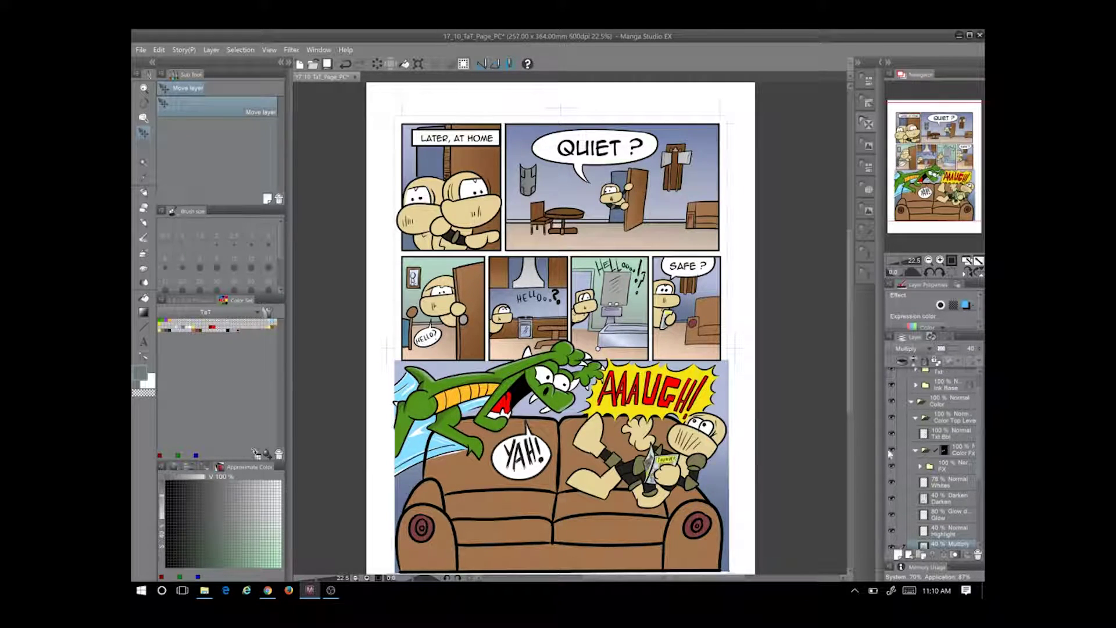
# Toggle the visibility of the Txt Bbl layer and the Color Top Level, Color and Ink folders to compare their contributions
pyautogui.click(893, 433)
pyautogui.click(892, 433)
pyautogui.click(892, 417)
pyautogui.click(892, 417)
pyautogui.click(892, 403)
pyautogui.click(892, 403)
pyautogui.scroll(1, 892, 401)
pyautogui.click(892, 375)
pyautogui.click(892, 376)
# Collapse the layer stack to its main Ink, Color and Prep Work folders, dismiss the mail notification and save the page
pyautogui.click(917, 390)
pyautogui.click(917, 390)
pyautogui.click(915, 474)
pyautogui.click(916, 440)
pyautogui.click(912, 424)
pyautogui.click(911, 376)
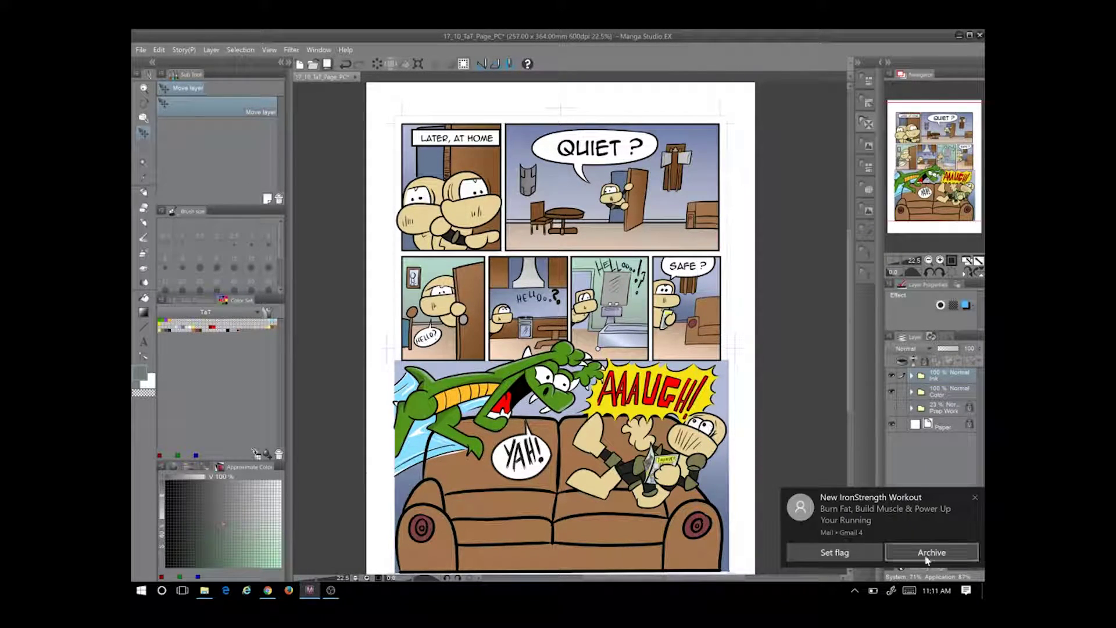
pyautogui.click(932, 553)
pyautogui.hotkey('ctrl', 's')
# Hide the Ink, Color Top Level, Color Base and FX folders to examine the Color Fx shading on its own
pyautogui.click(912, 392)
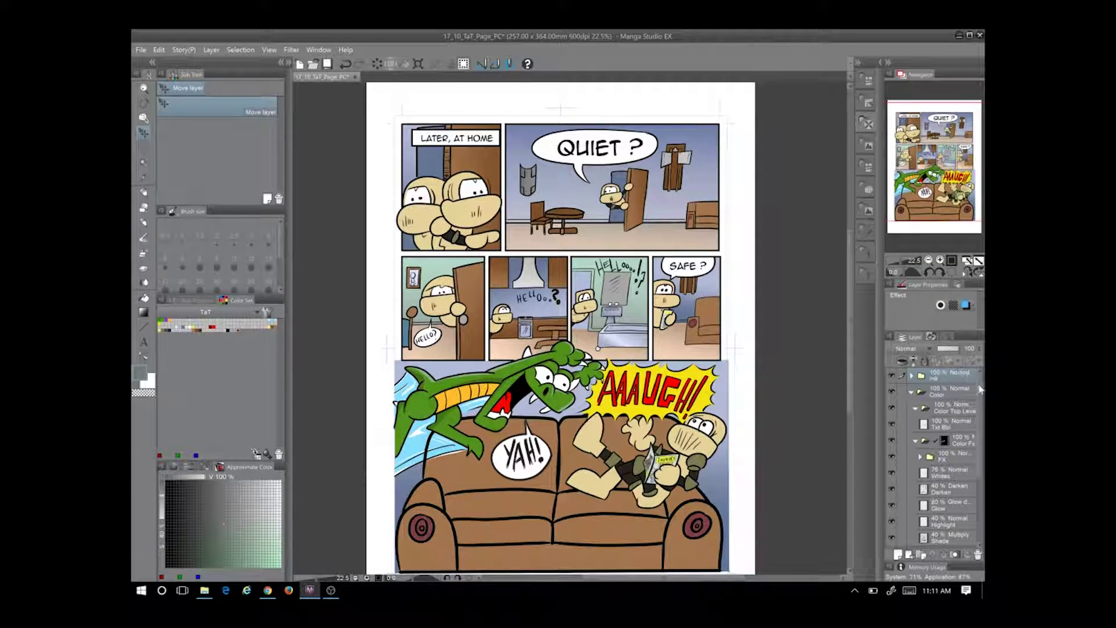
pyautogui.click(891, 375)
pyautogui.click(891, 408)
pyautogui.click(892, 425)
pyautogui.scroll(-3, 896, 459)
pyautogui.click(892, 492)
pyautogui.click(892, 393)
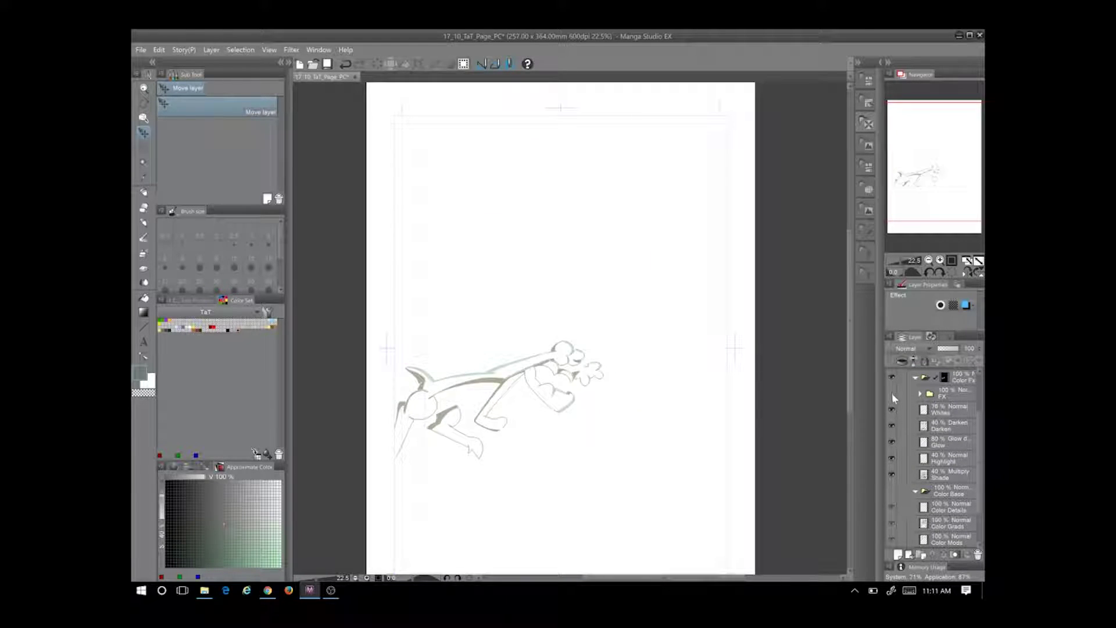
pyautogui.click(892, 474)
pyautogui.click(892, 474)
# Make the hidden color and Ink folders visible again and undo the last change
pyautogui.click(894, 428)
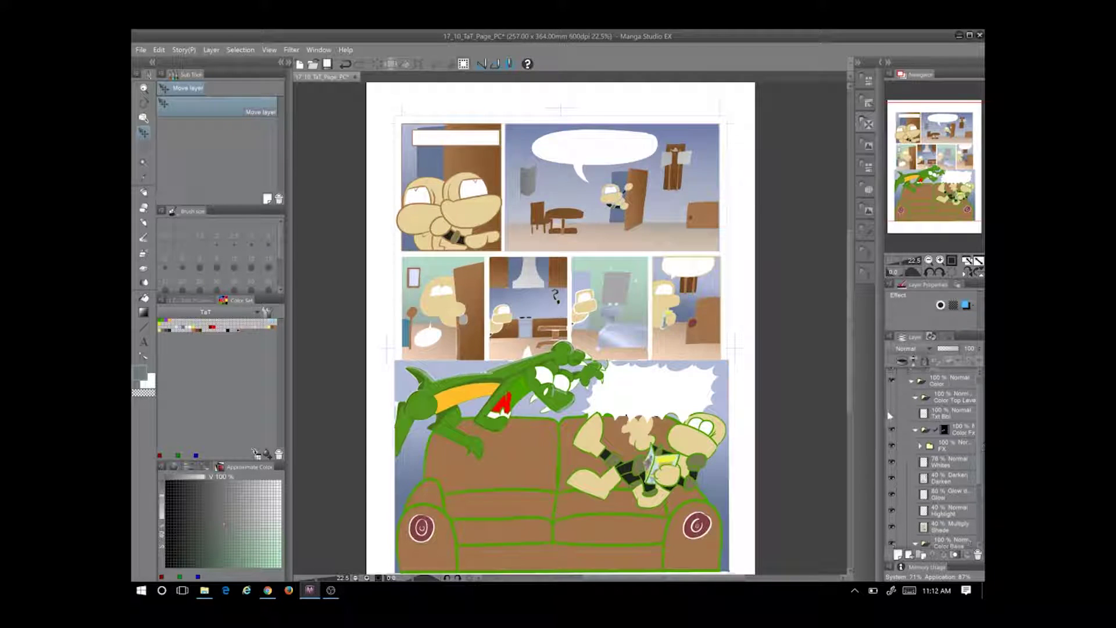
pyautogui.scroll(2, 893, 375)
pyautogui.click(892, 375)
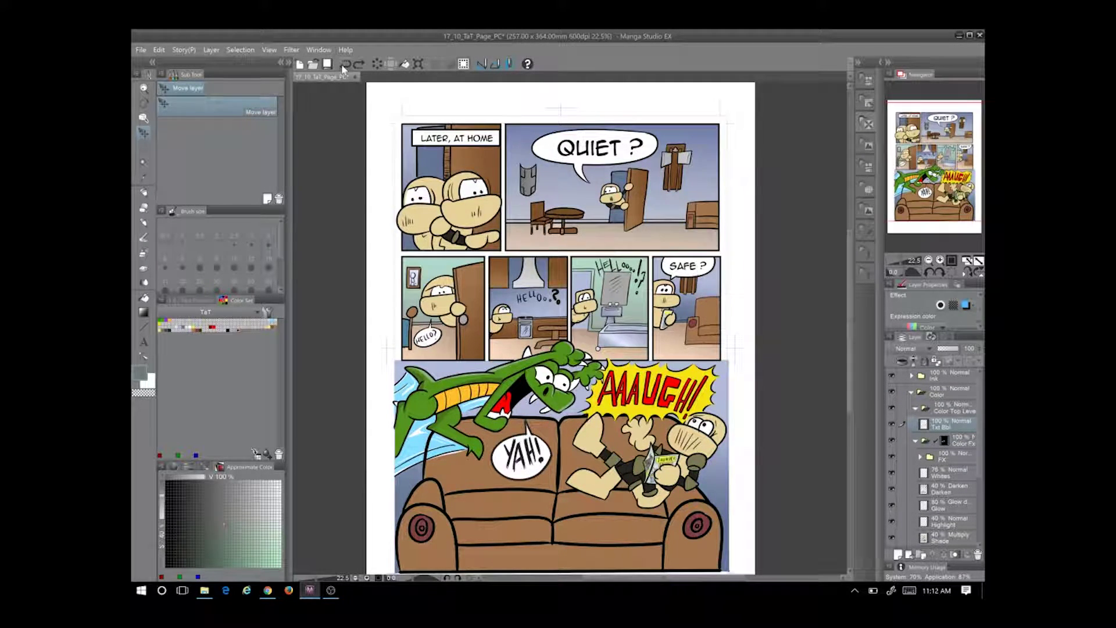
pyautogui.click(345, 66)
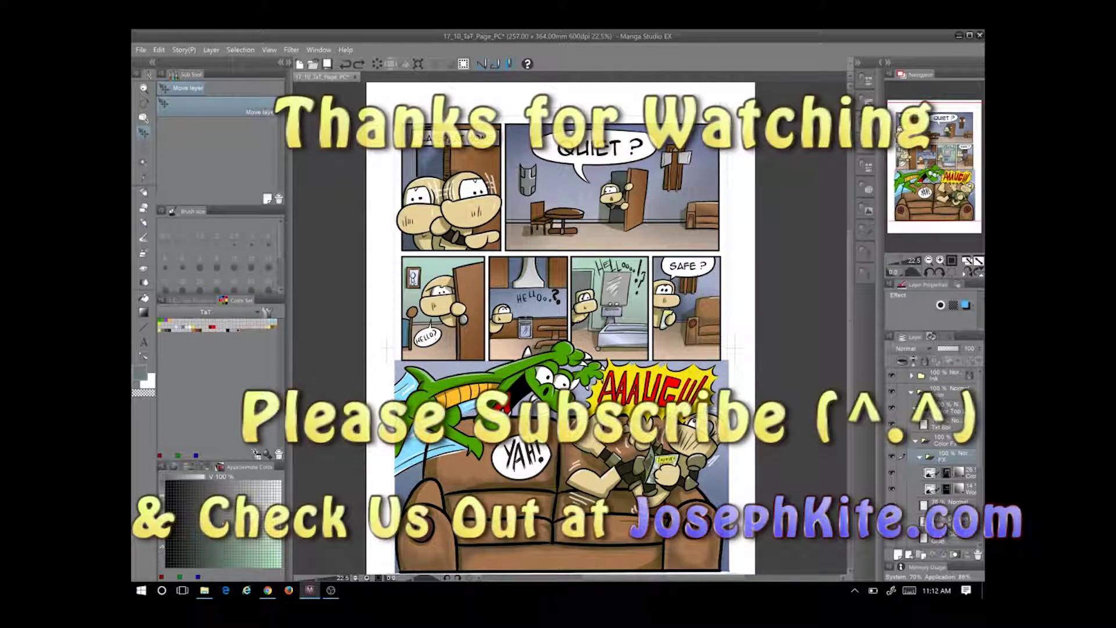
# Select the dragon's green body with the Magic wand referring to all layers, and apply the Oil paint monochromatic pattern to it
pyautogui.scroll(-2, 981, 467)
pyautogui.click(896, 502)
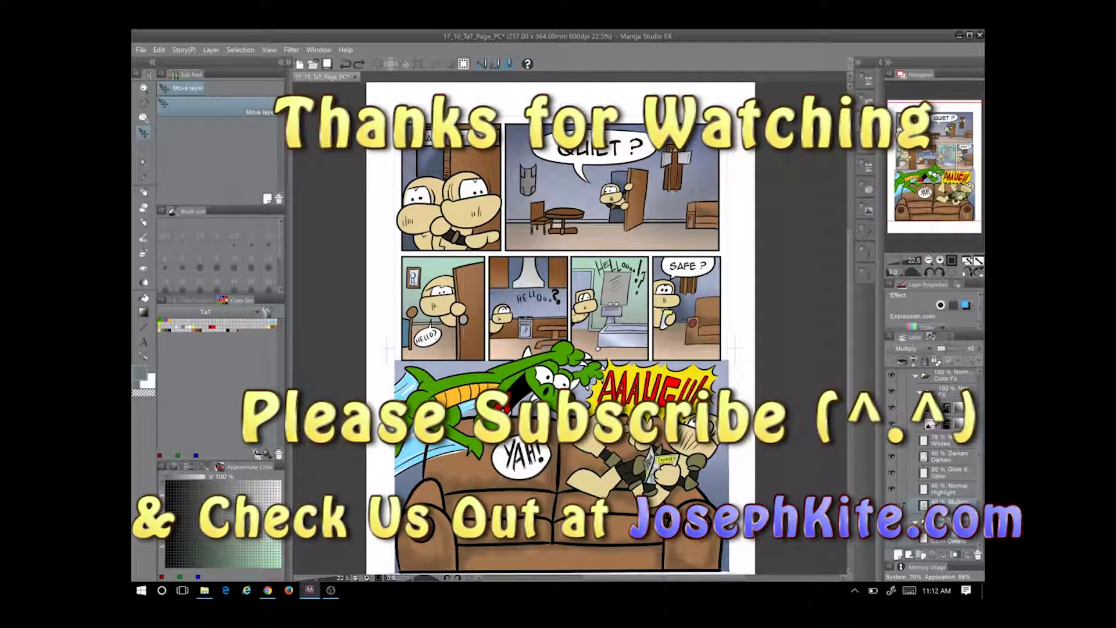
pyautogui.press('w')
pyautogui.click(506, 407)
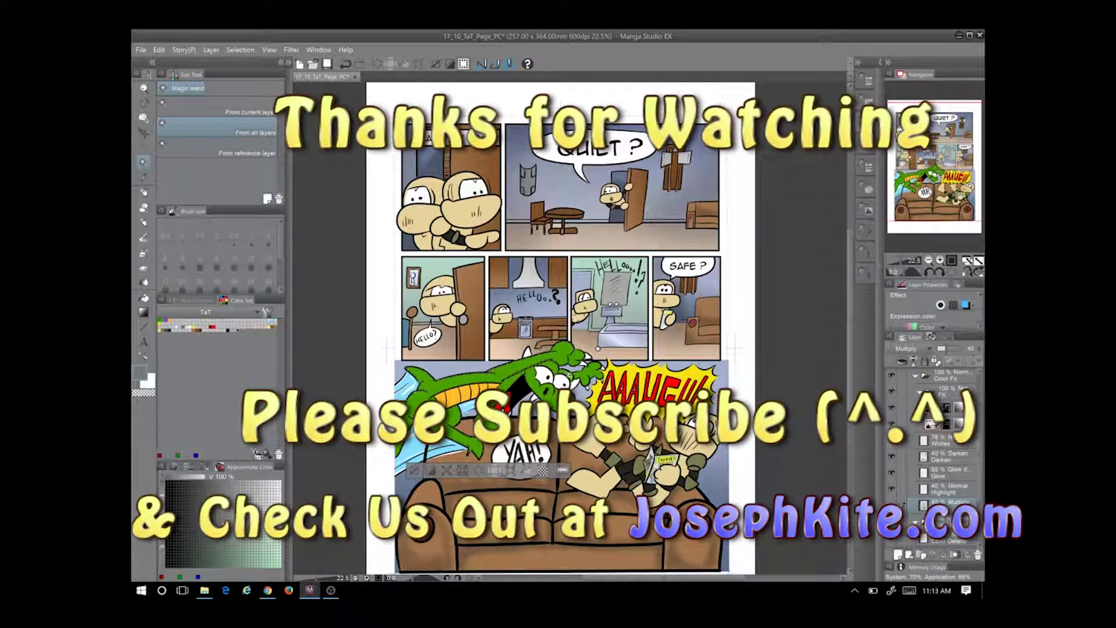
pyautogui.click(884, 62)
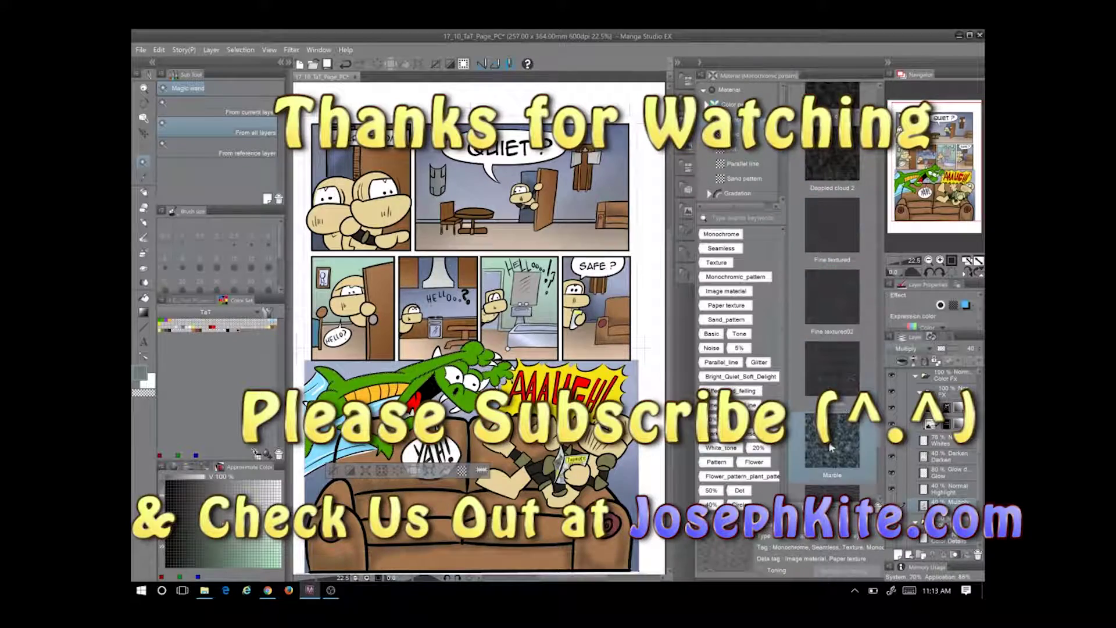
pyautogui.scroll(-4, 876, 451)
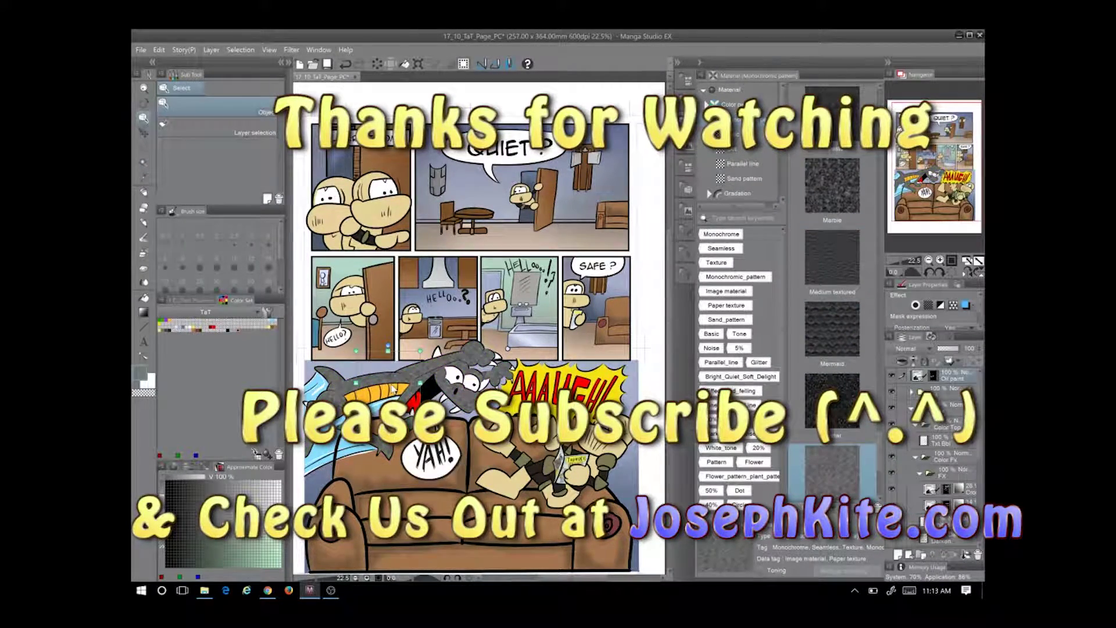
# Set the Oil paint layer's opacity to 27%, place it in the FX subfolder and make the Shade layer active
pyautogui.moveTo(946, 352); pyautogui.dragTo(941, 349)
pyautogui.scroll(-4, 951, 373)
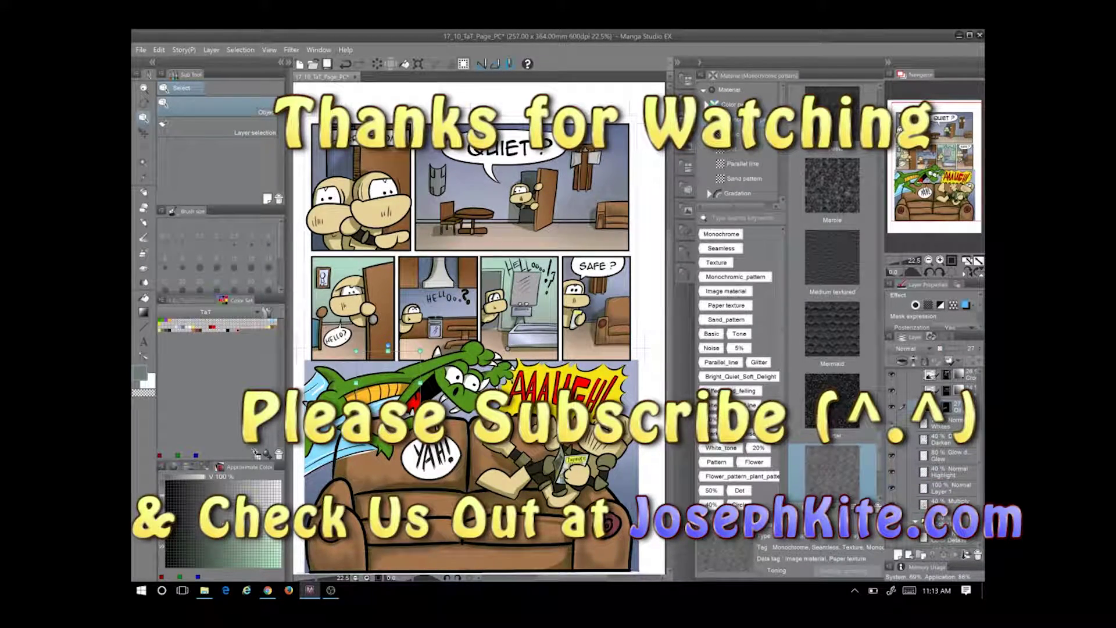
pyautogui.scroll(2, 972, 468)
pyautogui.click(948, 497)
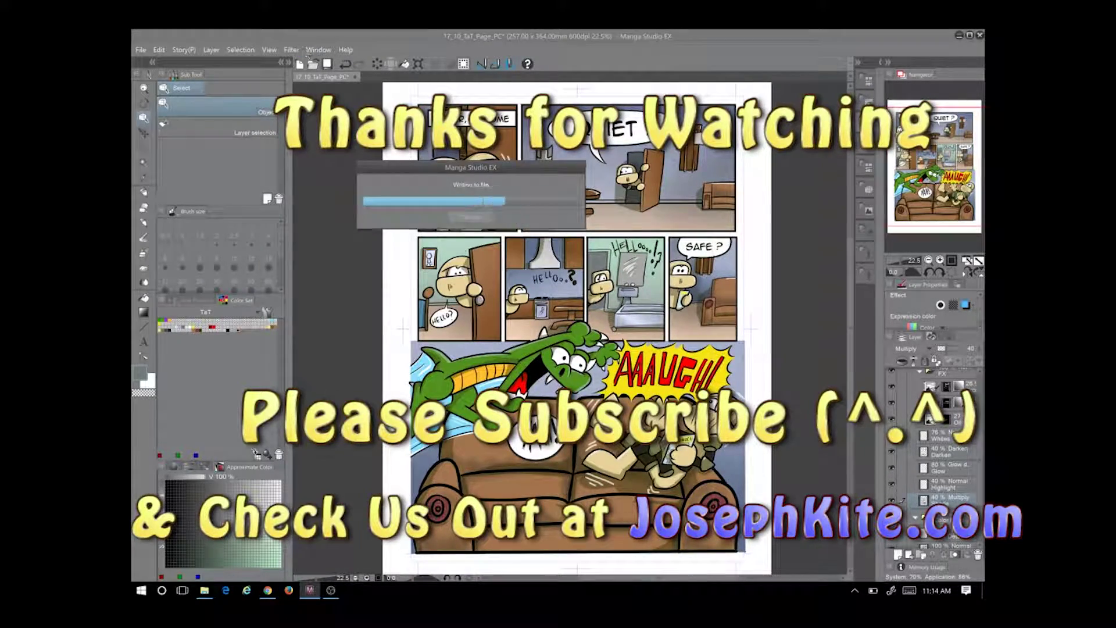
# Collapse the Color Fx and Color Base folders and save the finished page
pyautogui.scroll(5, 939, 442)
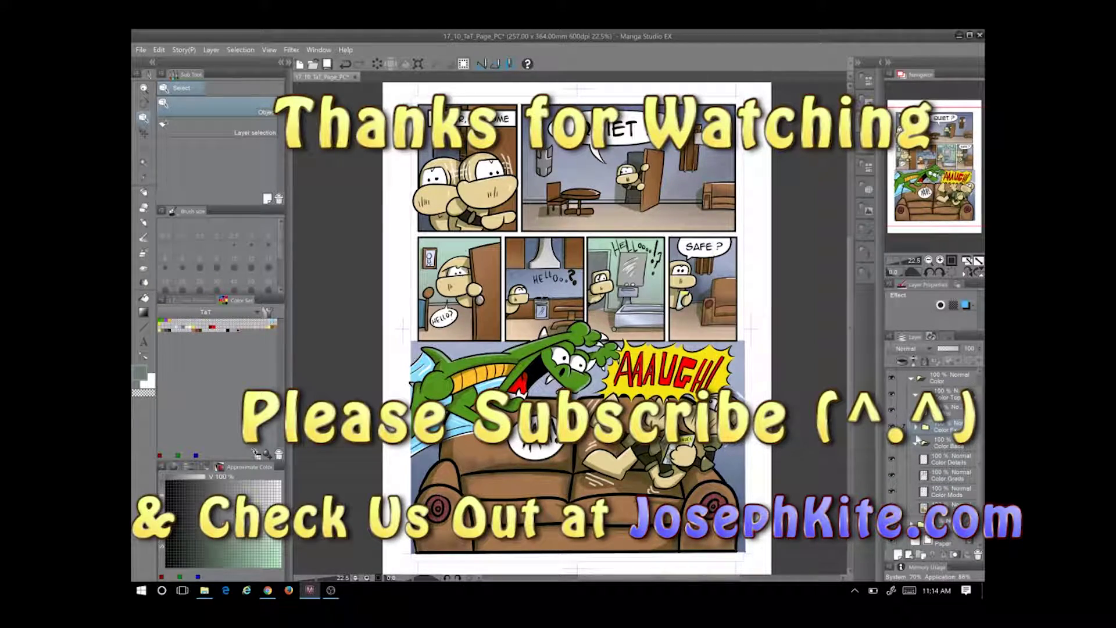
pyautogui.click(943, 437)
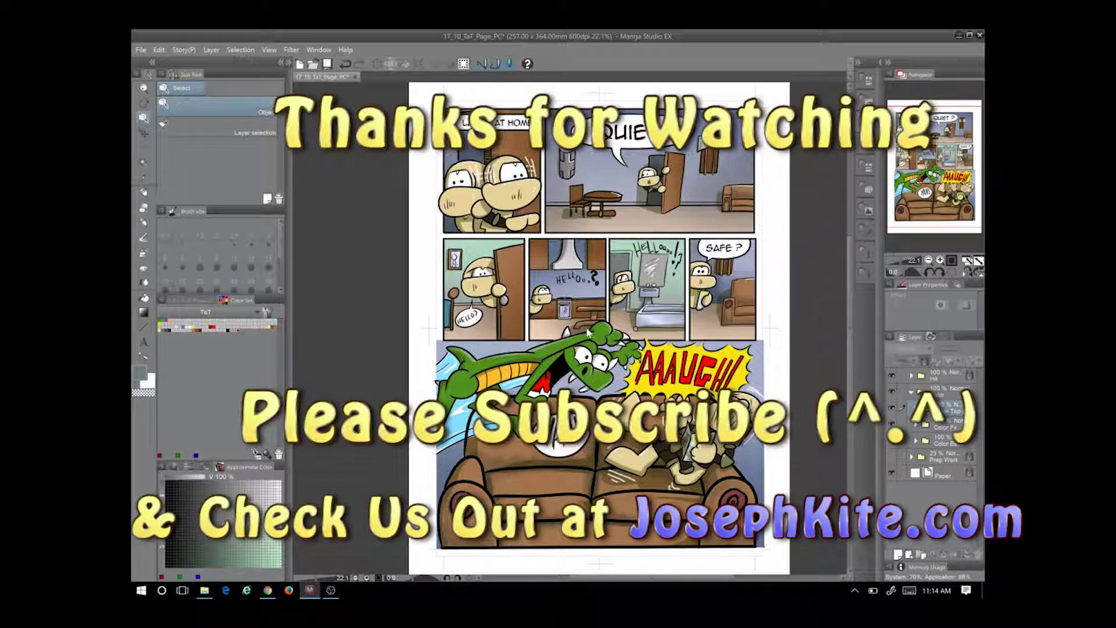
pyautogui.click(327, 64)
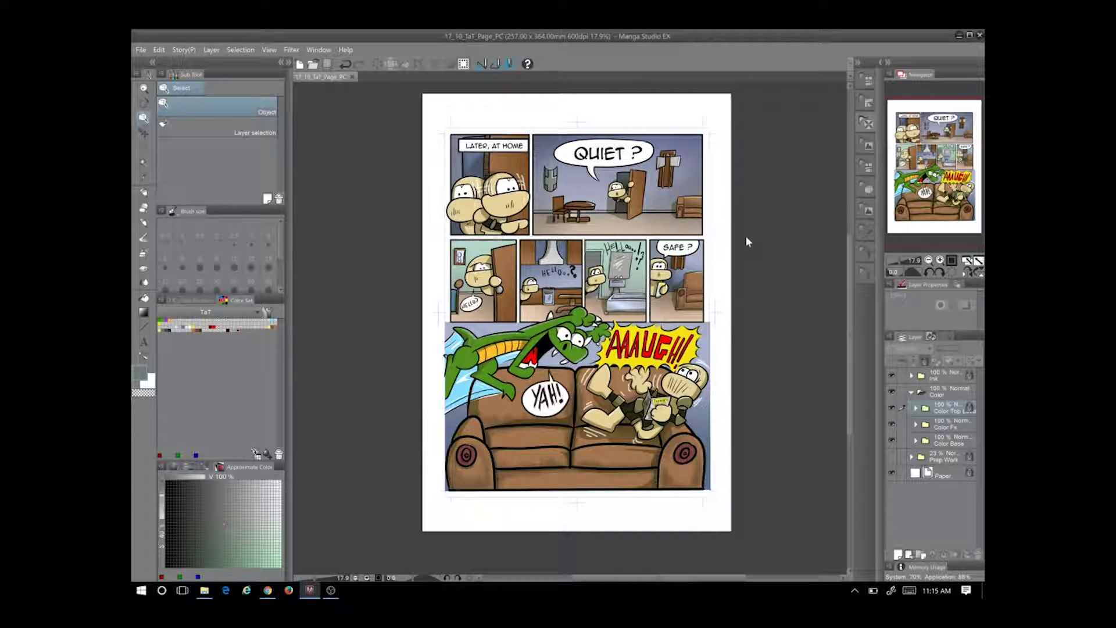
pyautogui.moveTo(601, 378); pyautogui.dragTo(583, 393)
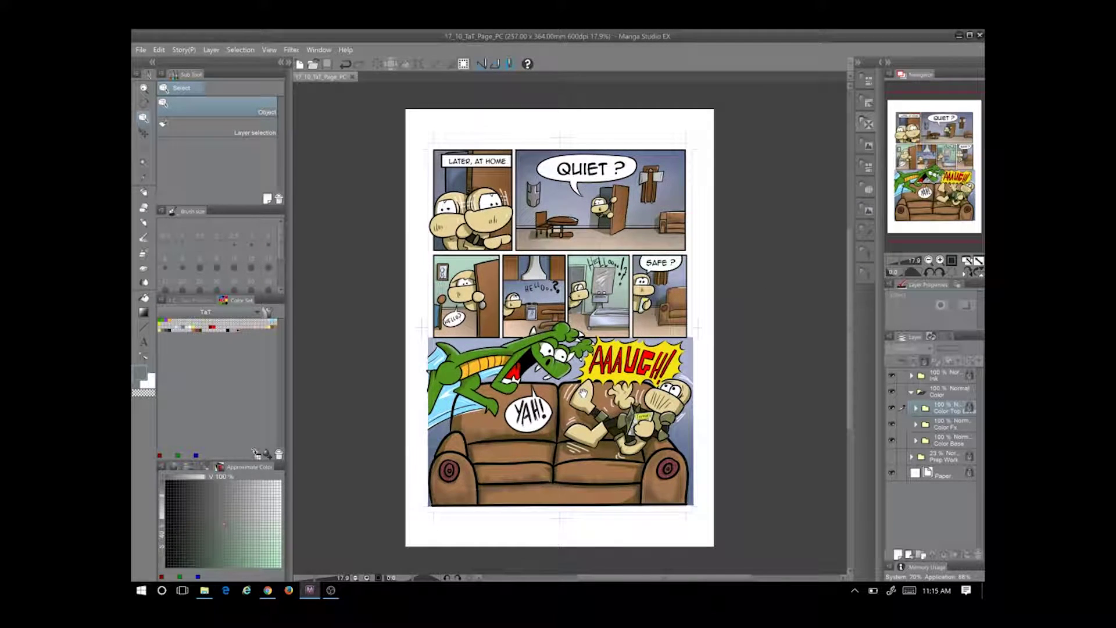
pyautogui.click(141, 49)
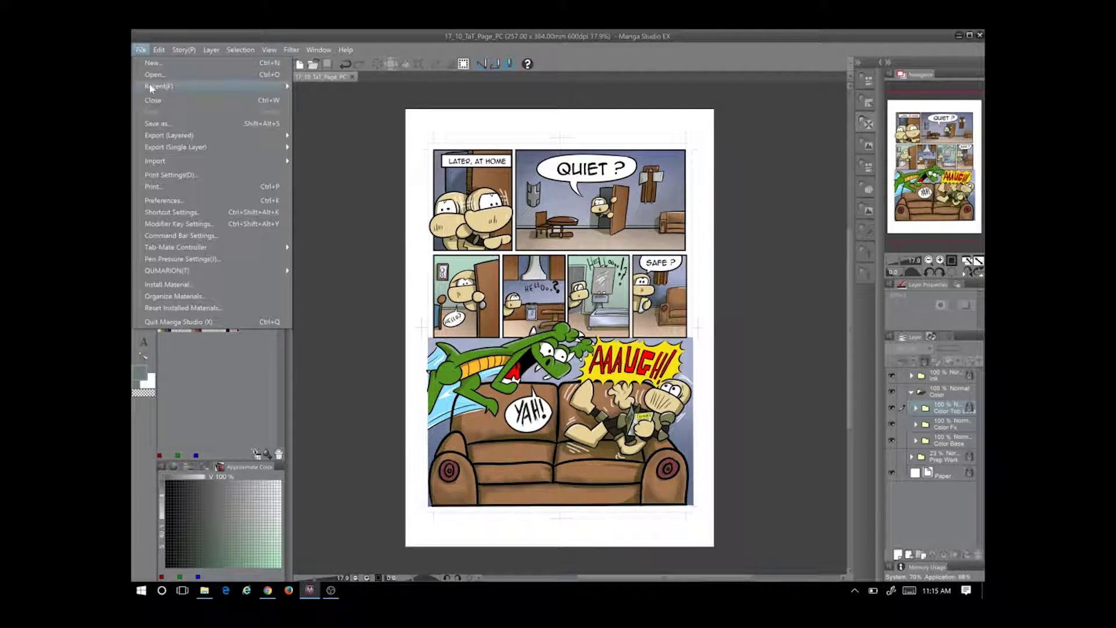
pyautogui.moveTo(149, 86)
pyautogui.click(356, 99)
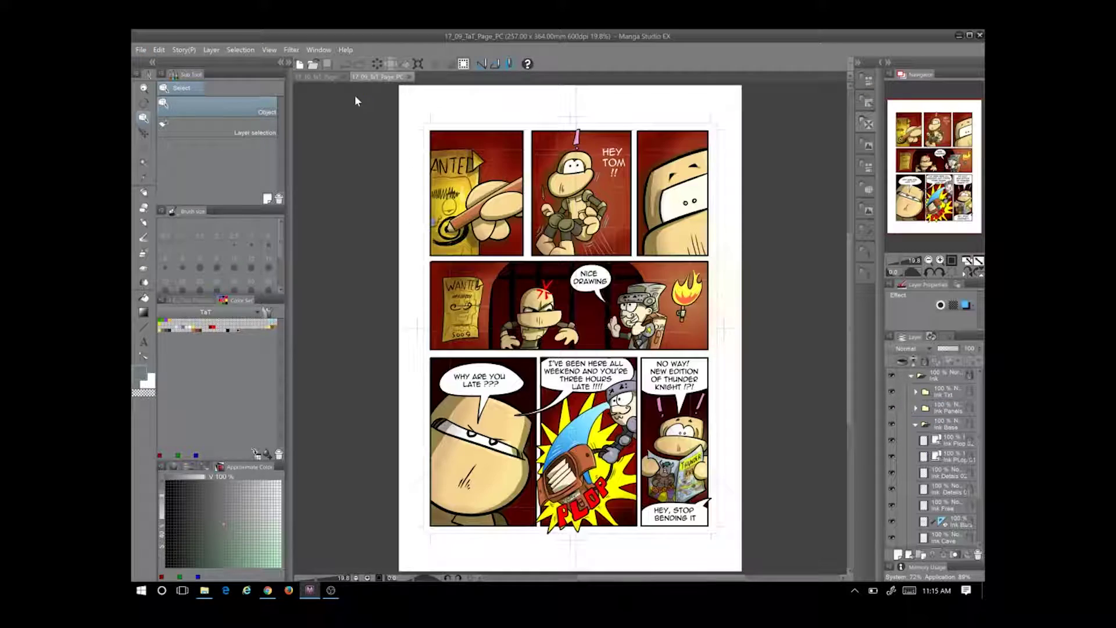
pyautogui.click(410, 77)
# Open the recent file 17_07_TaT_Page and copy its 2017 copyright text layer into the 17_10 page below the last panel
pyautogui.click(141, 49)
pyautogui.moveTo(156, 86)
pyautogui.click(350, 122)
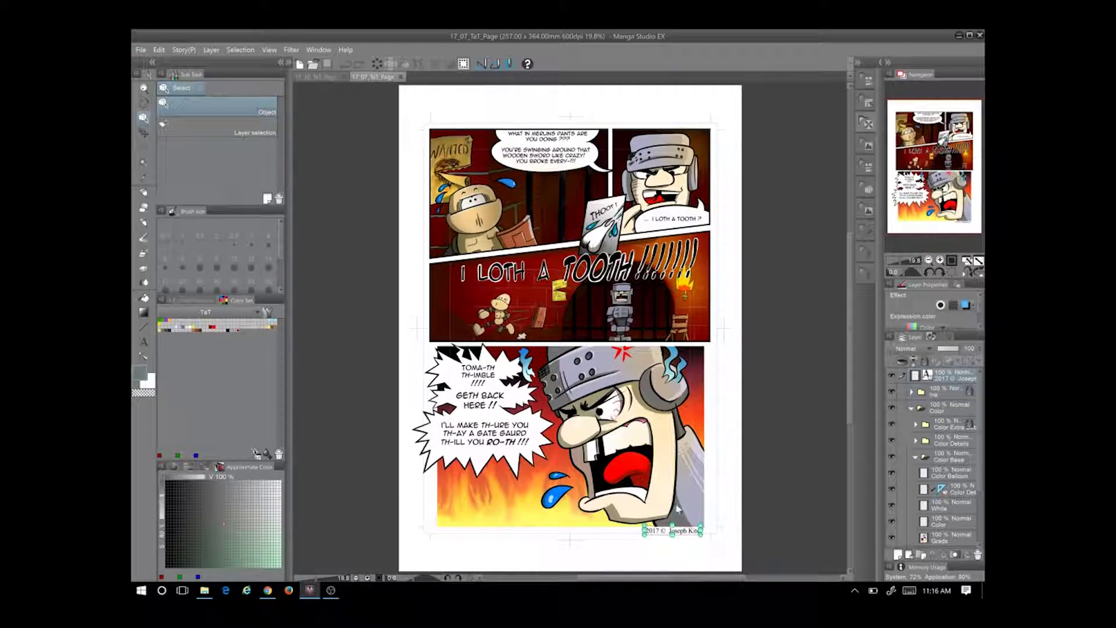
pyautogui.hotkey('ctrl', 'Tab')
pyautogui.hotkey('ctrl', 'v')
# Check the copyright line below the last panel, save the page and collapse the Color folder
pyautogui.scroll(3, 669, 509)
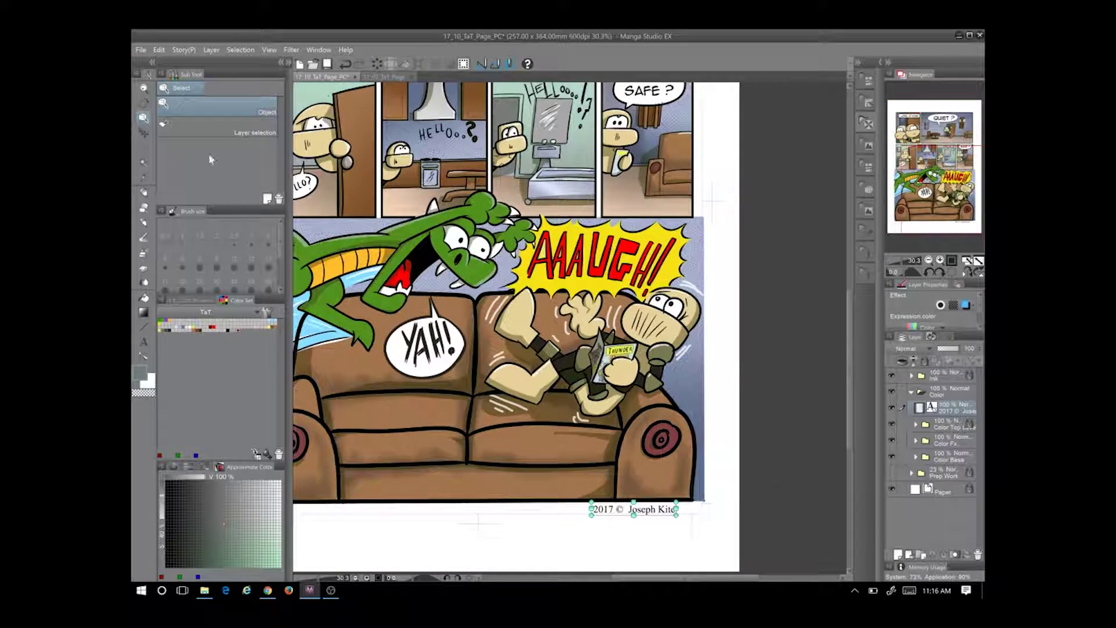
pyautogui.click(144, 133)
pyautogui.click(328, 64)
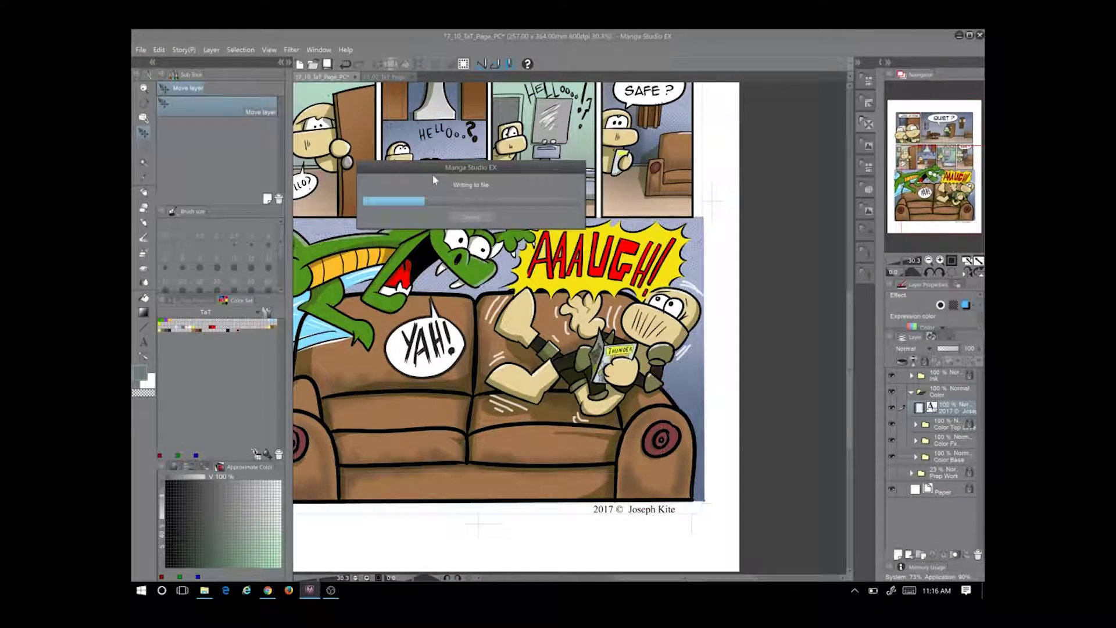
pyautogui.moveTo(432, 174); pyautogui.dragTo(466, 295)
pyautogui.click(912, 391)
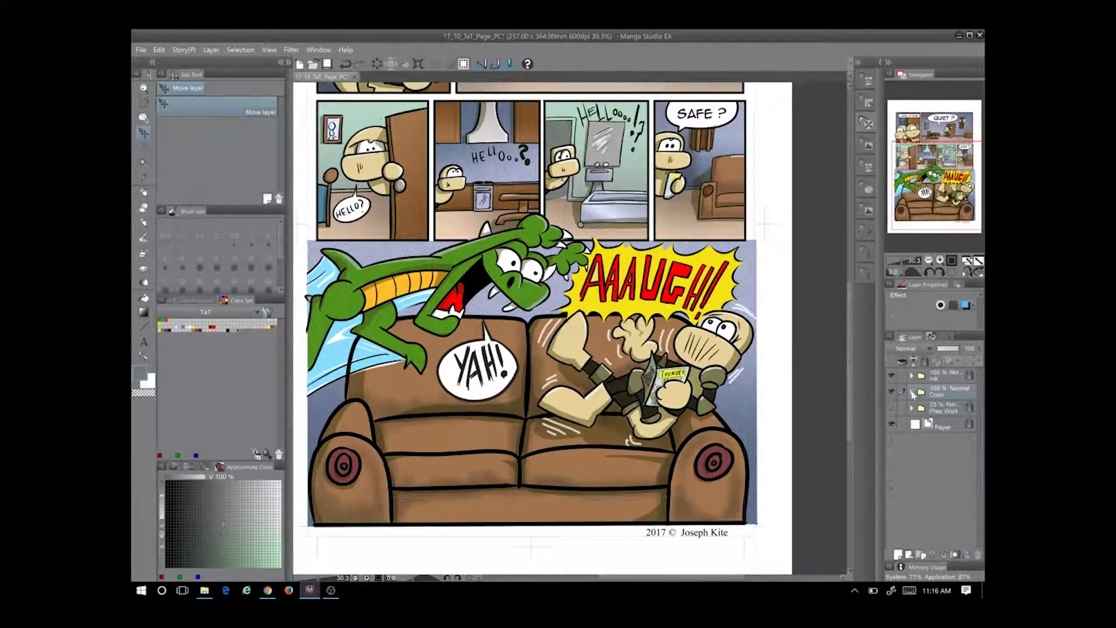